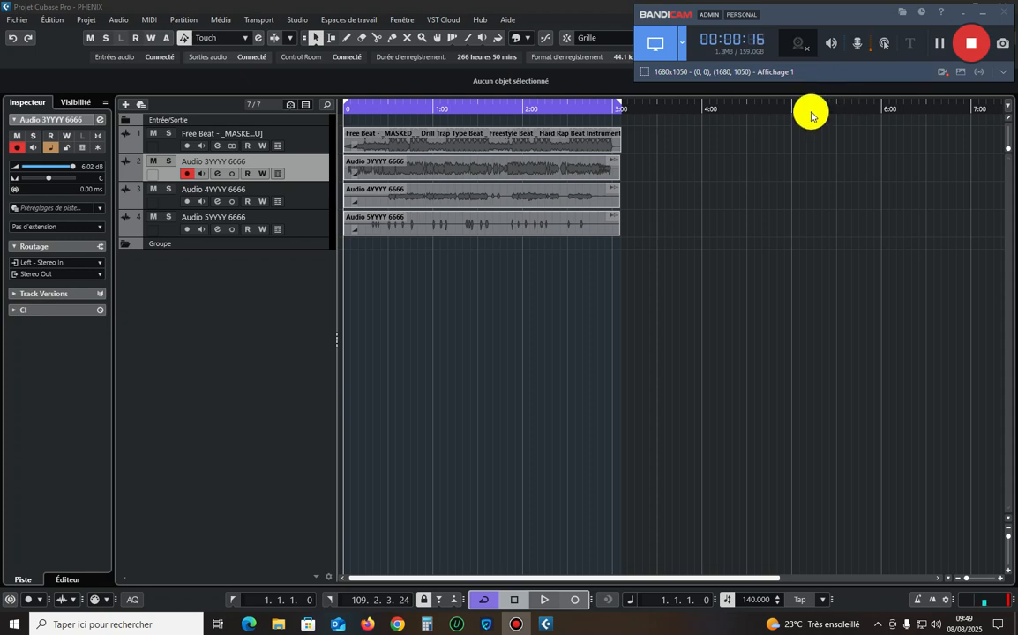
Play back a passage of the project from near the start of the timeline.
click(695, 294)
key(space)
drag(357, 104, 388, 108)
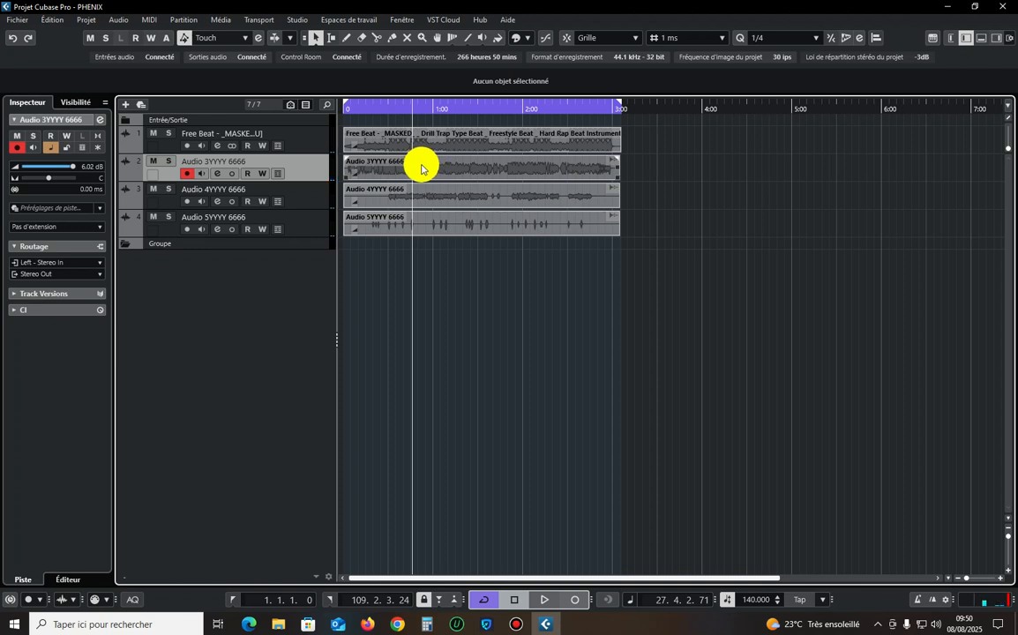
Go through the beat track and the three vocal tracks one by one, ending on Audio 3YYYY 6666.
click(319, 142)
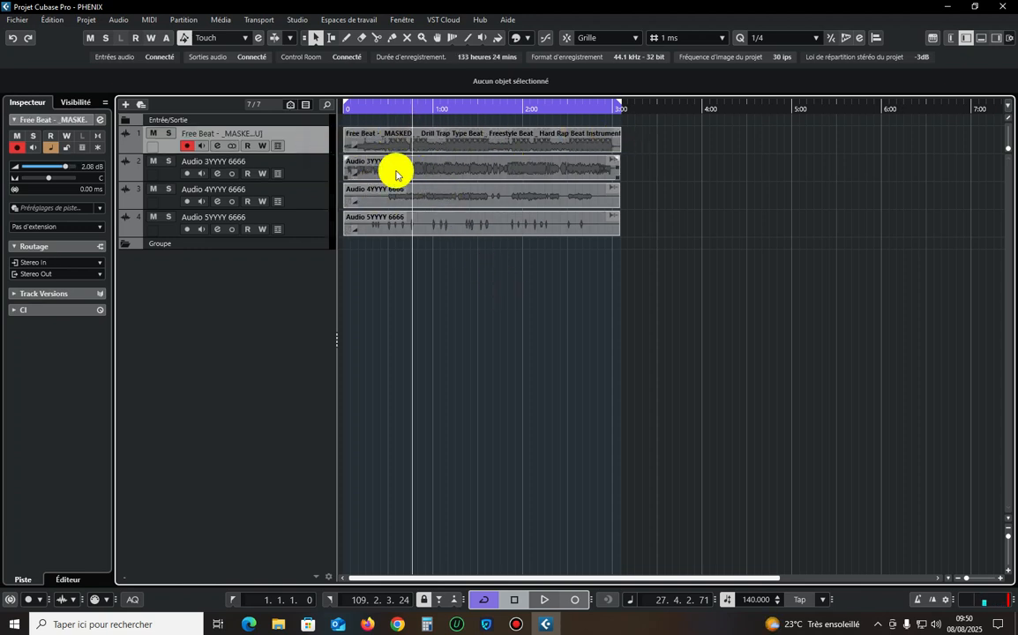
click(311, 174)
click(314, 196)
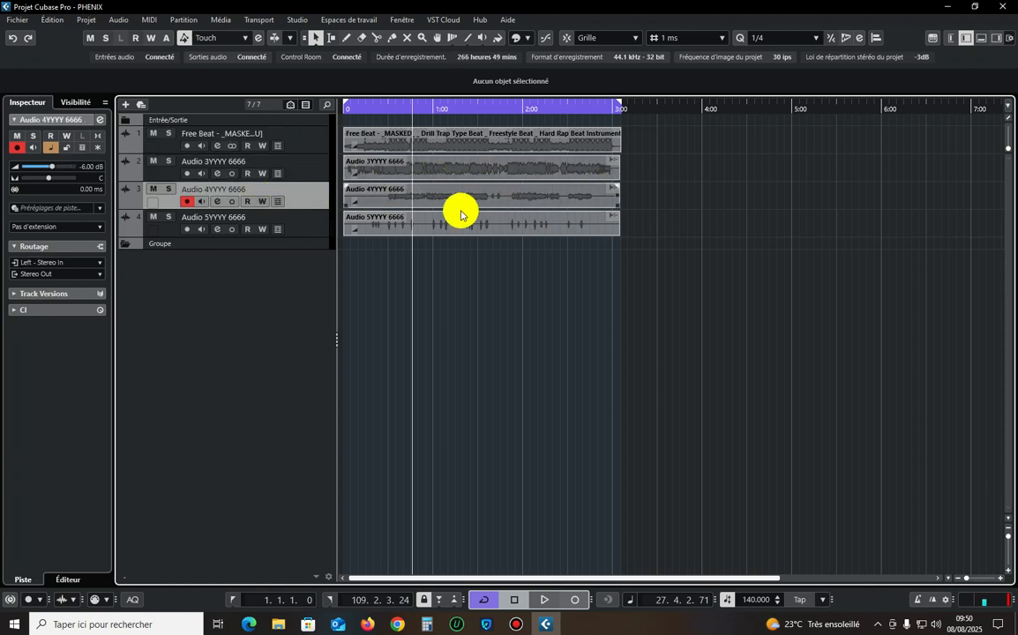
click(296, 222)
click(297, 167)
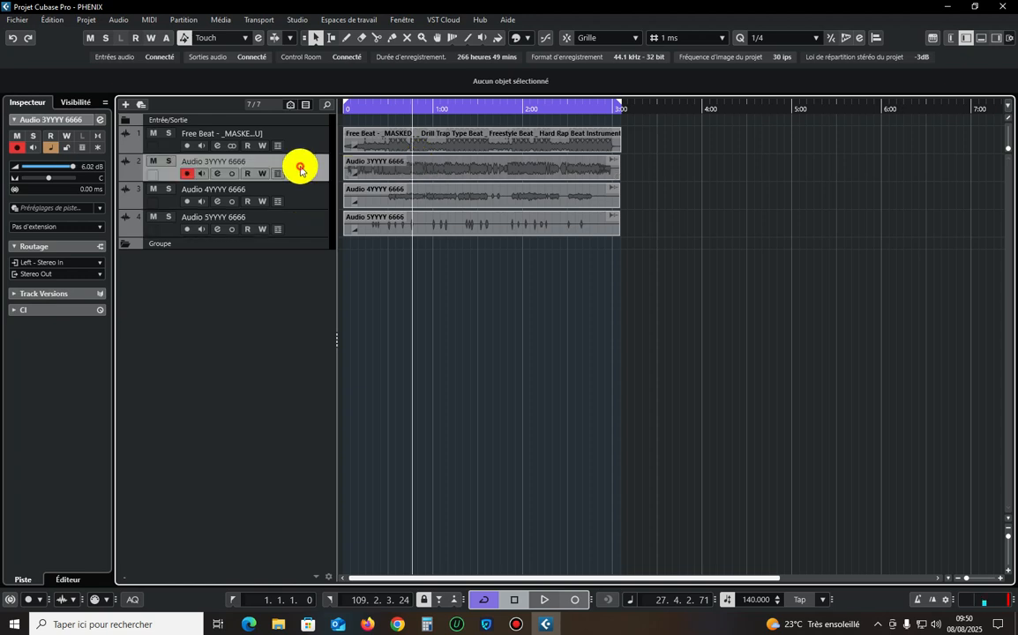
Open the Audio 3YYYY 6666 event in a separate Sample Editor window and examine its waveform up close.
click(449, 177)
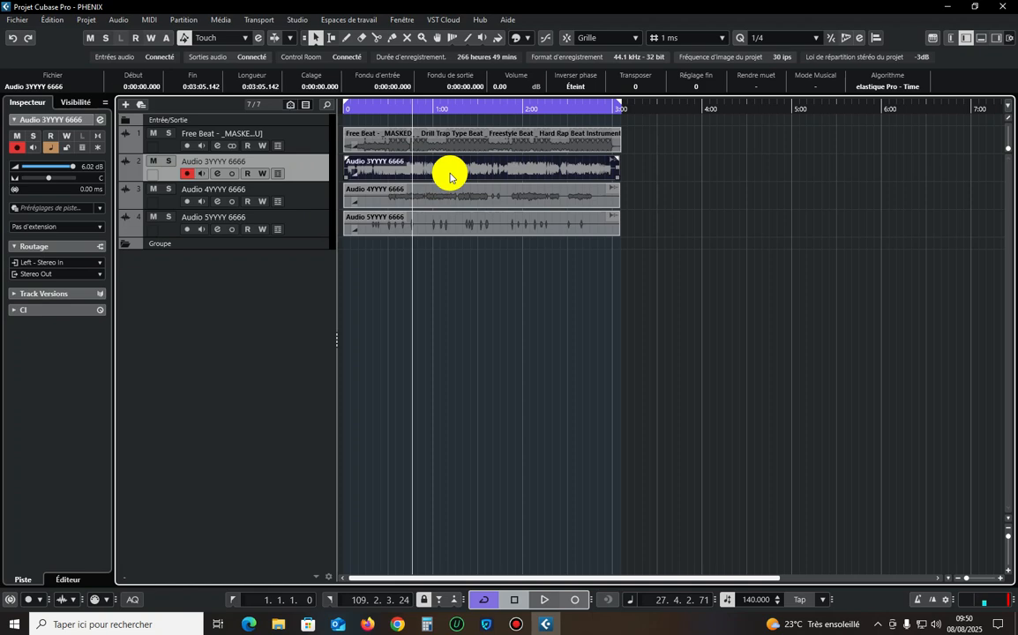
double_click(440, 176)
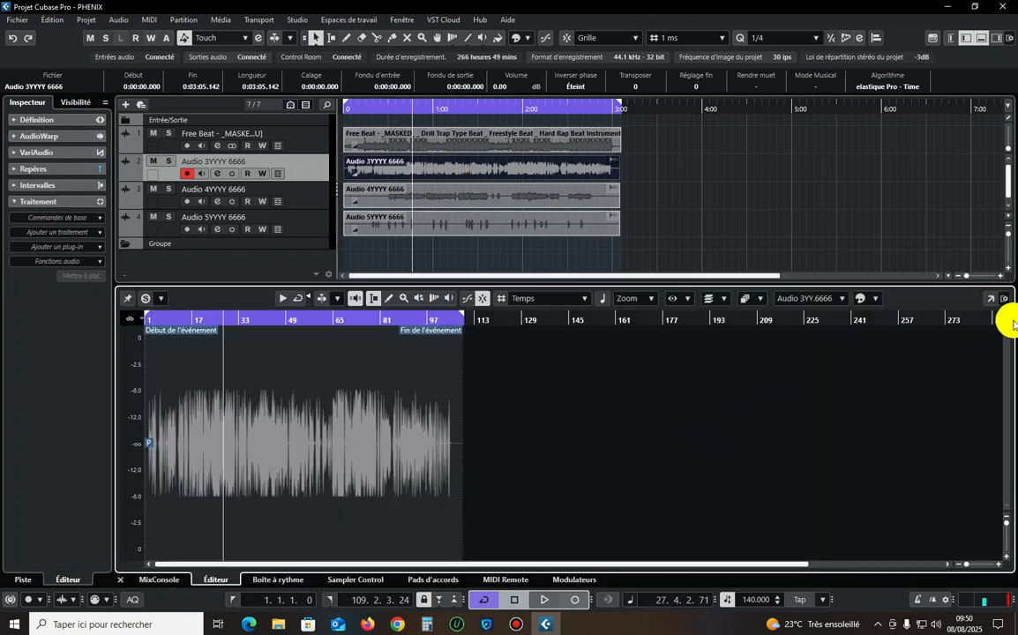
click(982, 300)
key(h)
key(h)
key(h)
key(h)
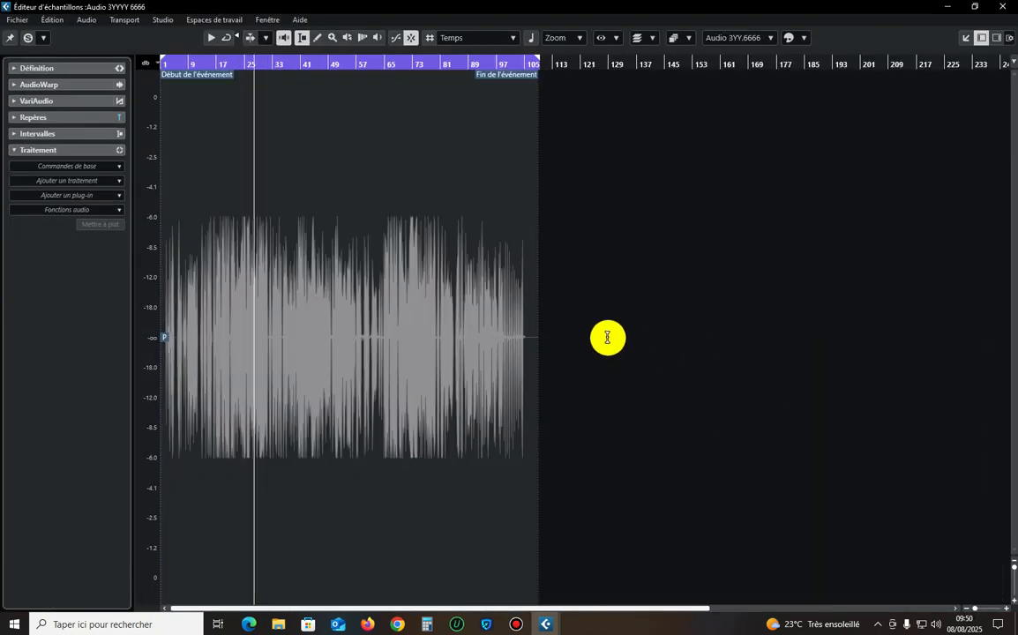
key(h)
key(h)
key(h)
key(h)
key(h)
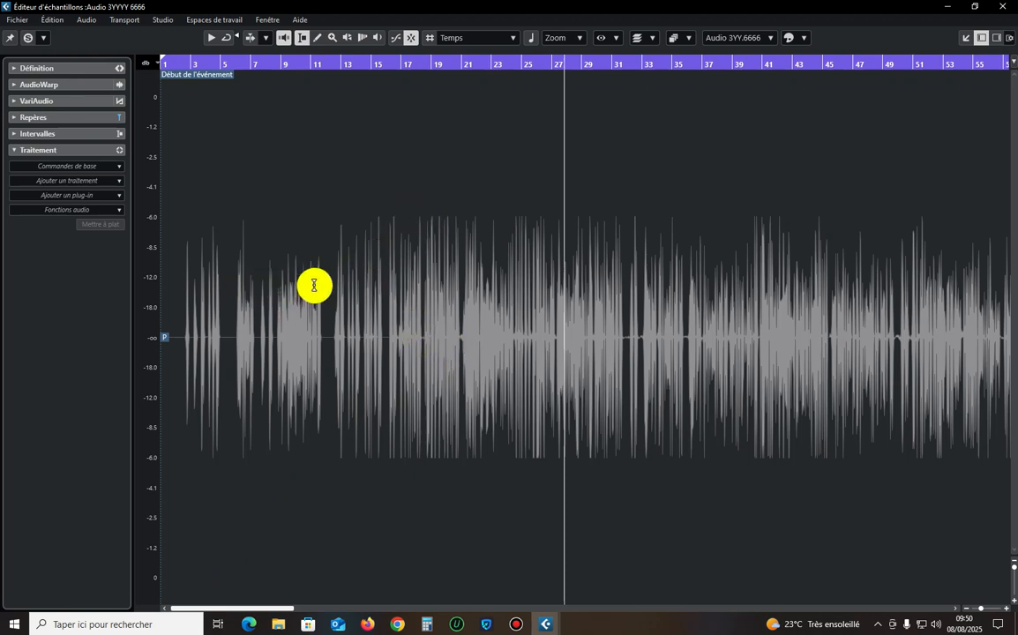
Highlight the waveform around bars 17 to 22 and 9 to 12 for inspection, and close the Sample Editor.
drag(338, 245, 475, 266)
click(432, 244)
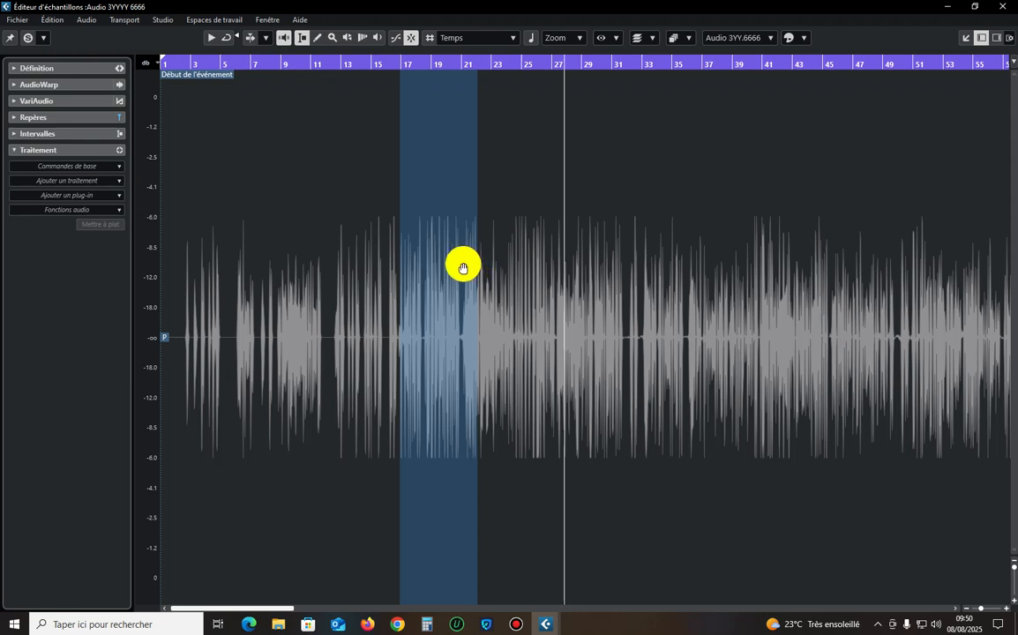
click(450, 263)
drag(325, 316, 280, 330)
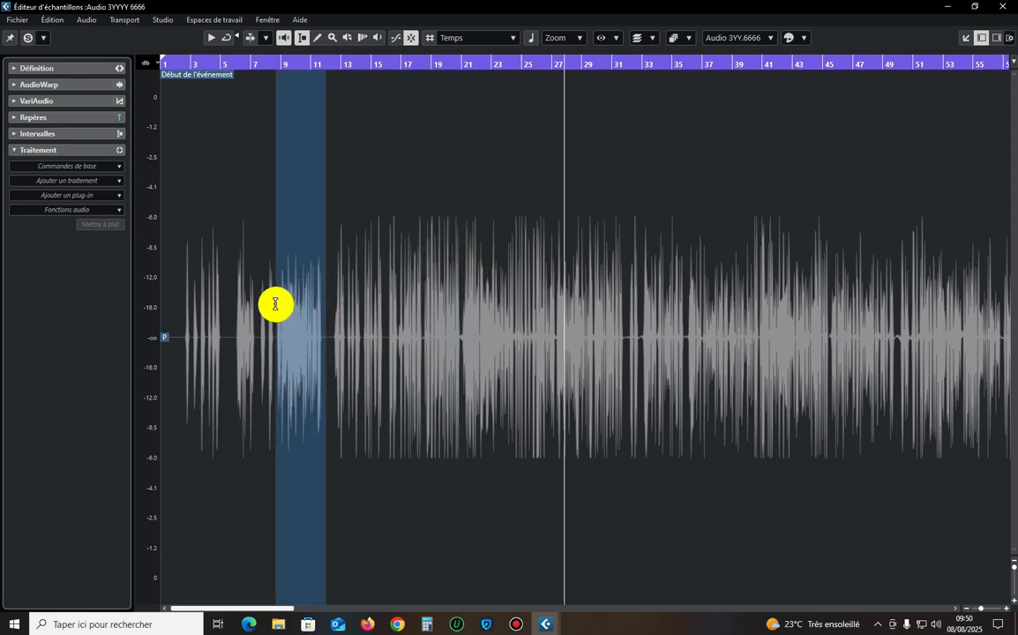
click(298, 305)
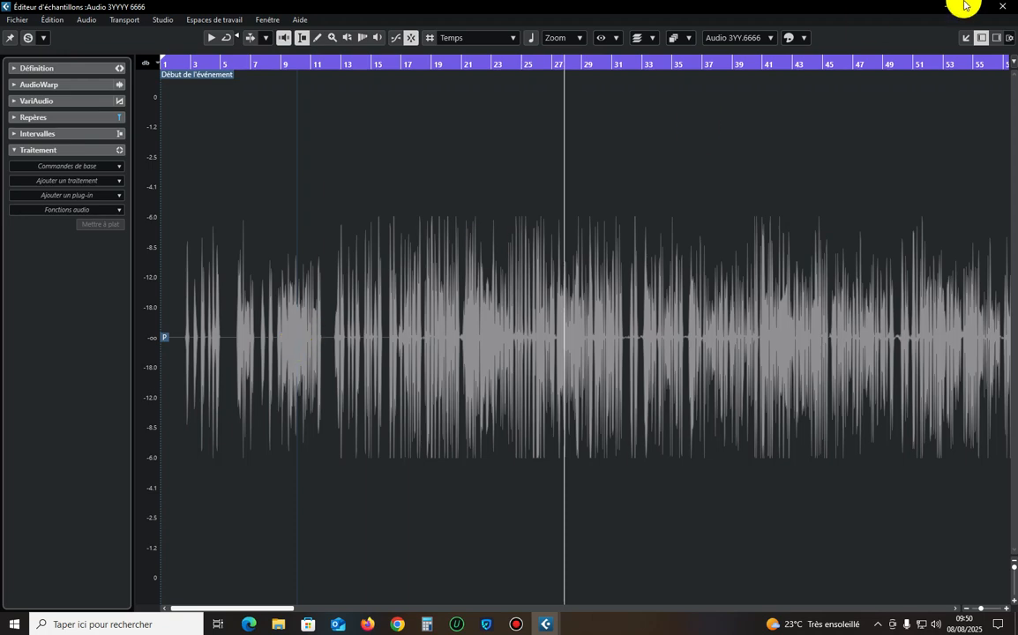
click(1004, 5)
click(124, 578)
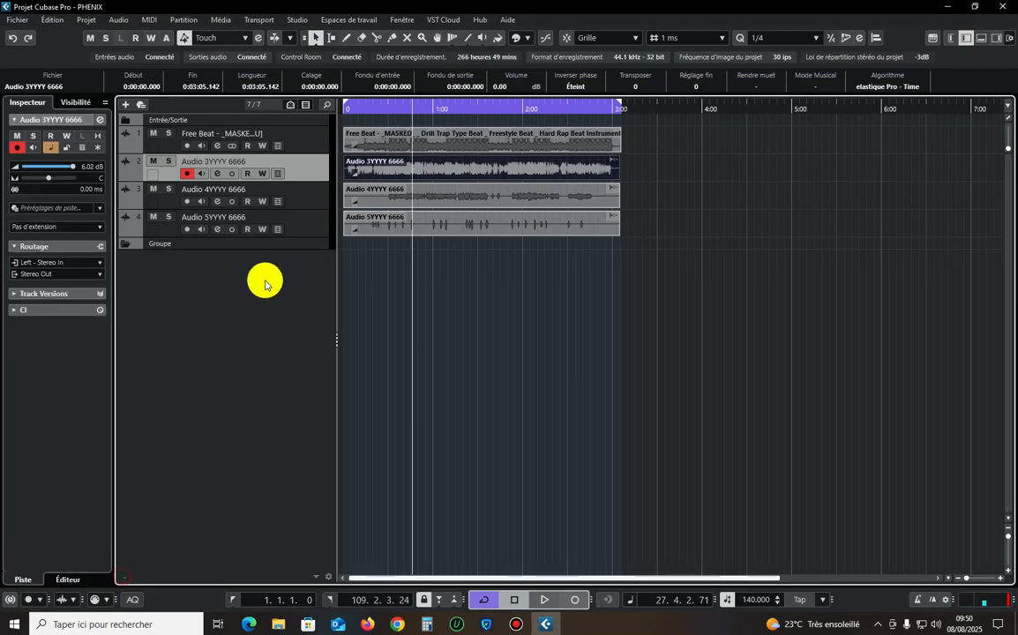
Insert the Volume plug-in in the first insert slot of the Stereo In channel in the MixConsole.
key(F3)
click(35, 404)
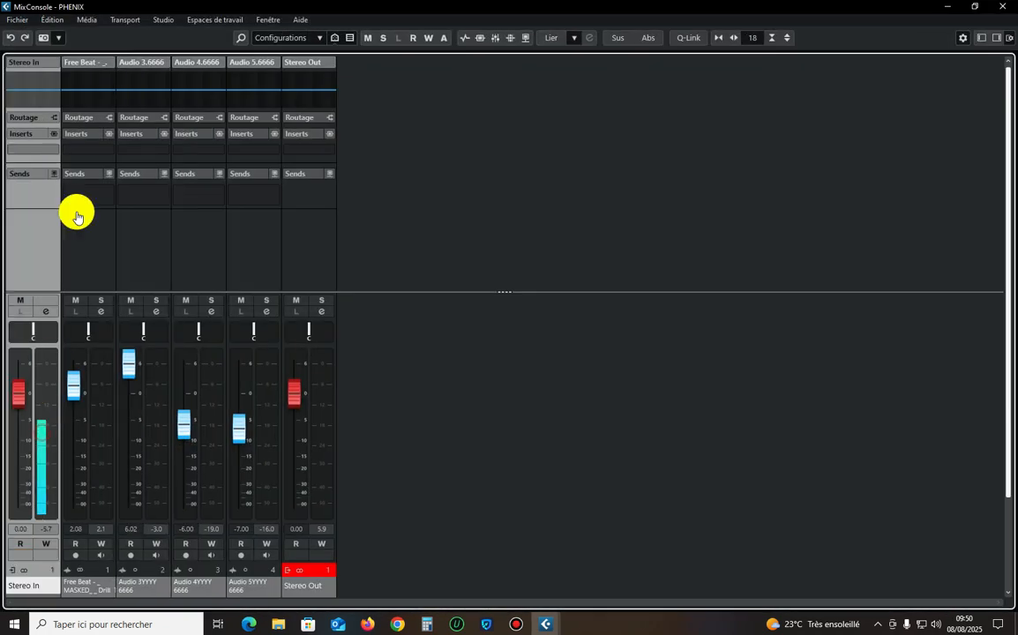
click(31, 149)
text(volu)
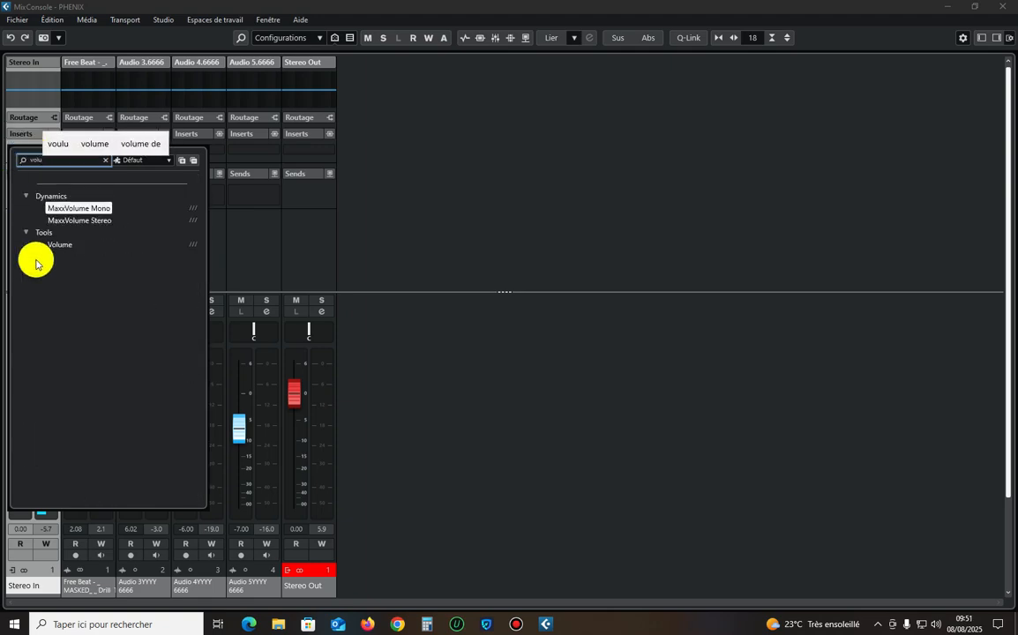
click(58, 246)
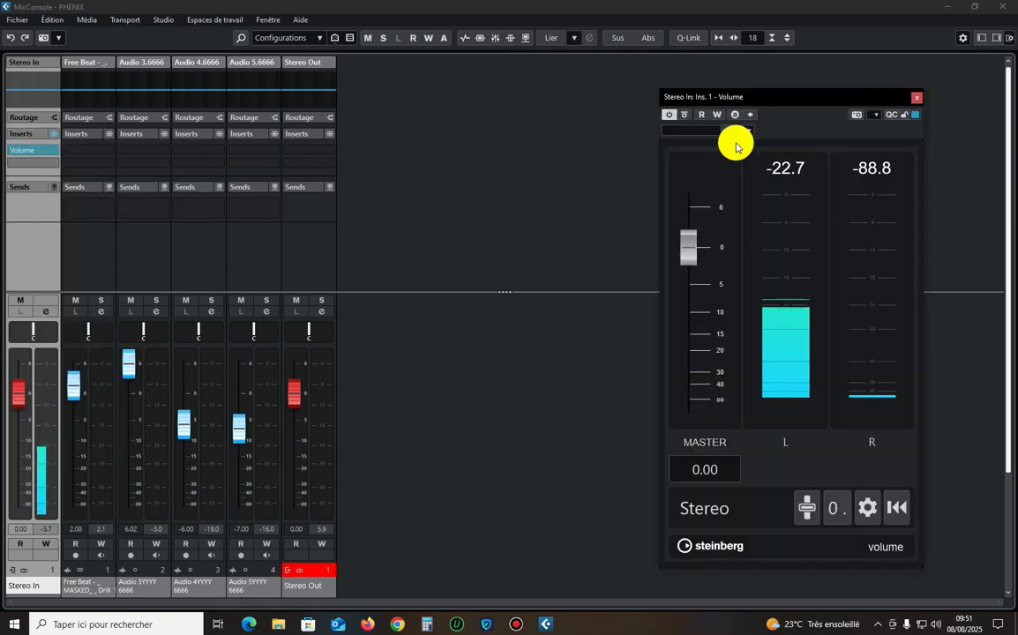
Watch the microphone input level on the Volume plug-in over the project window, and close the plug-in.
click(1005, 7)
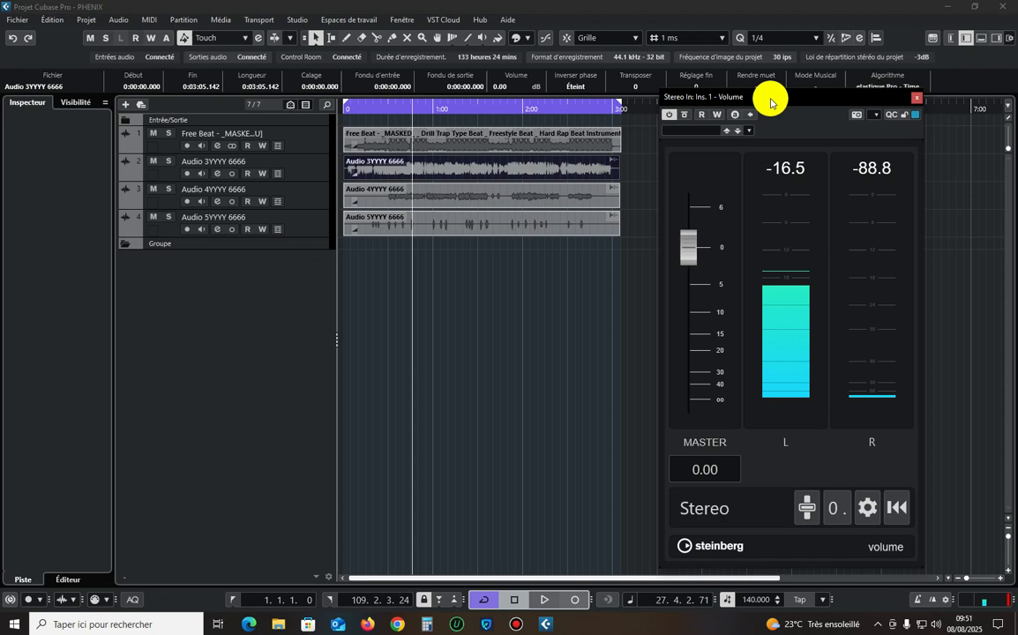
drag(773, 96, 651, 75)
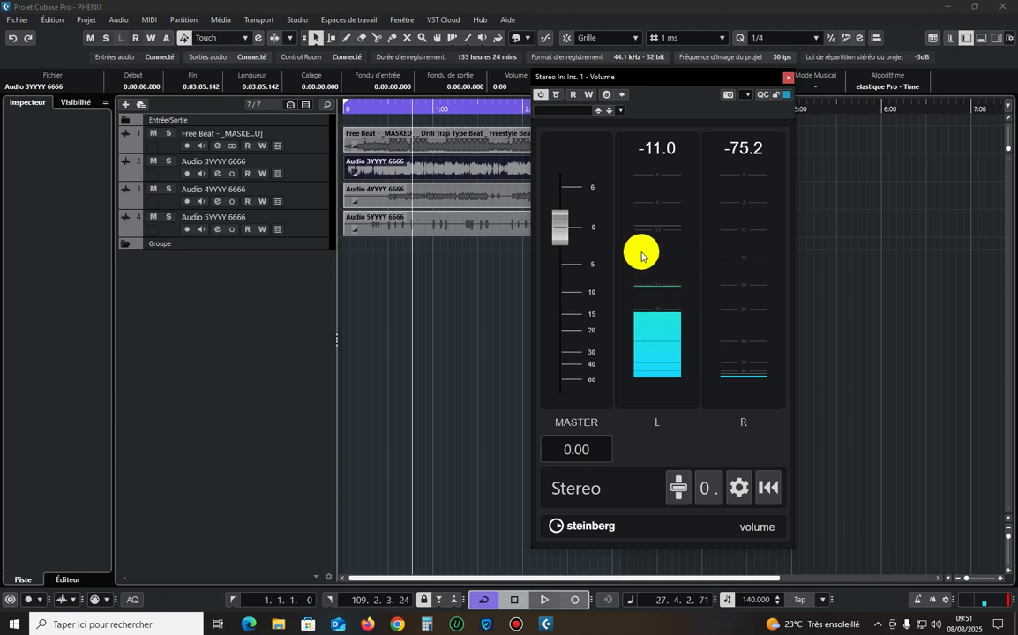
click(788, 78)
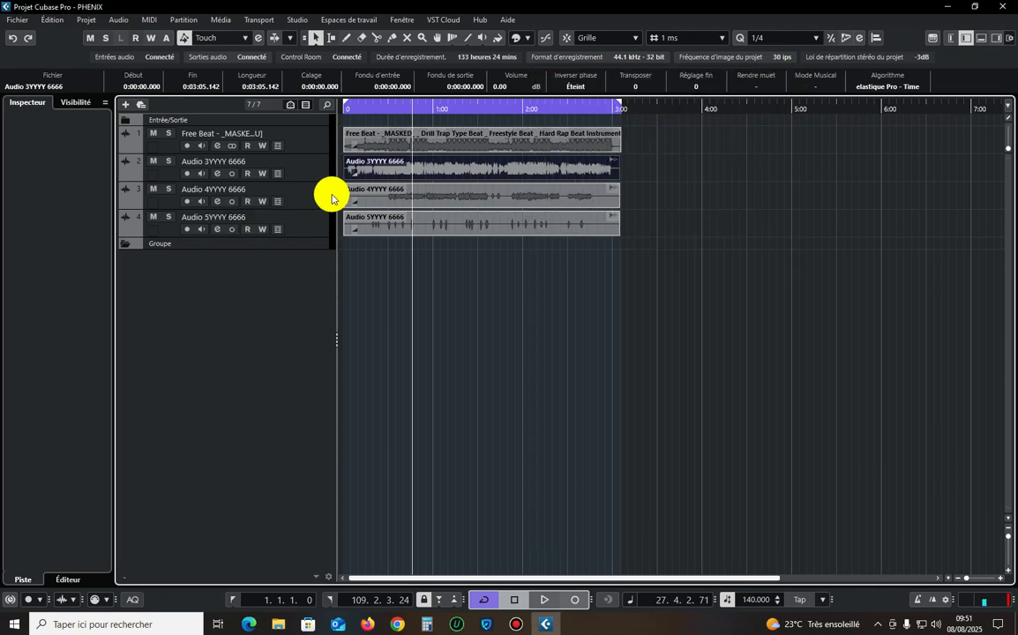
Lower the master gain of the Stereo In channel's Volume plug-in to -15.2 and reset its peak readout.
key(F3)
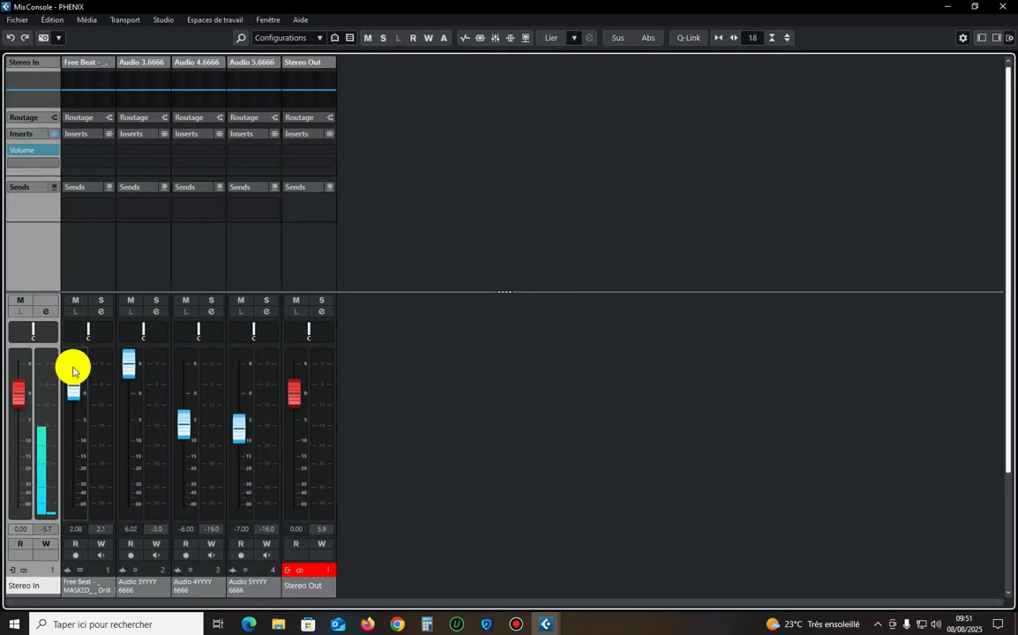
click(29, 156)
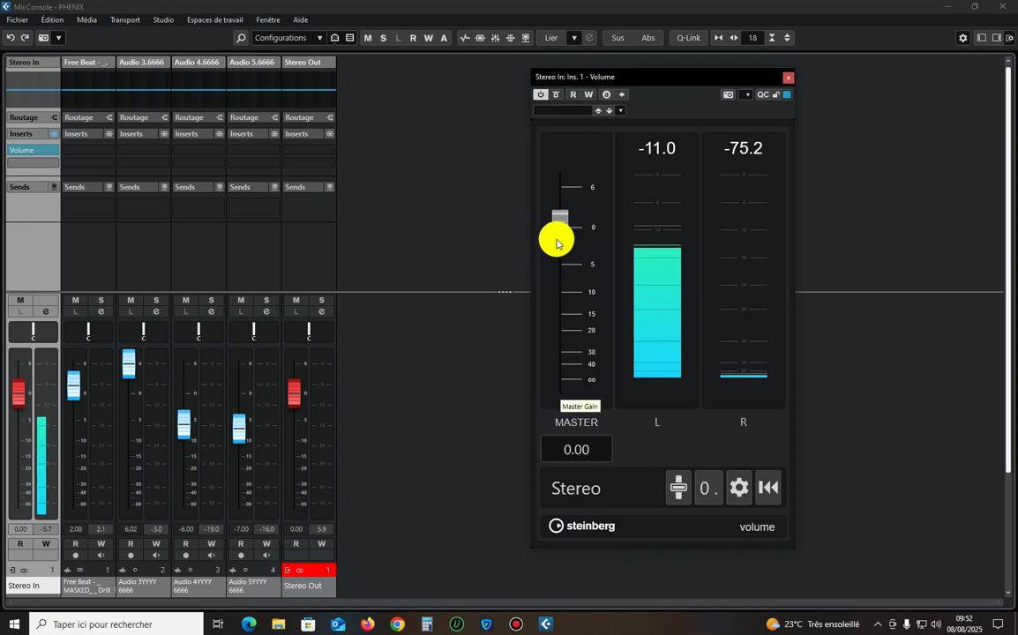
drag(565, 236, 564, 273)
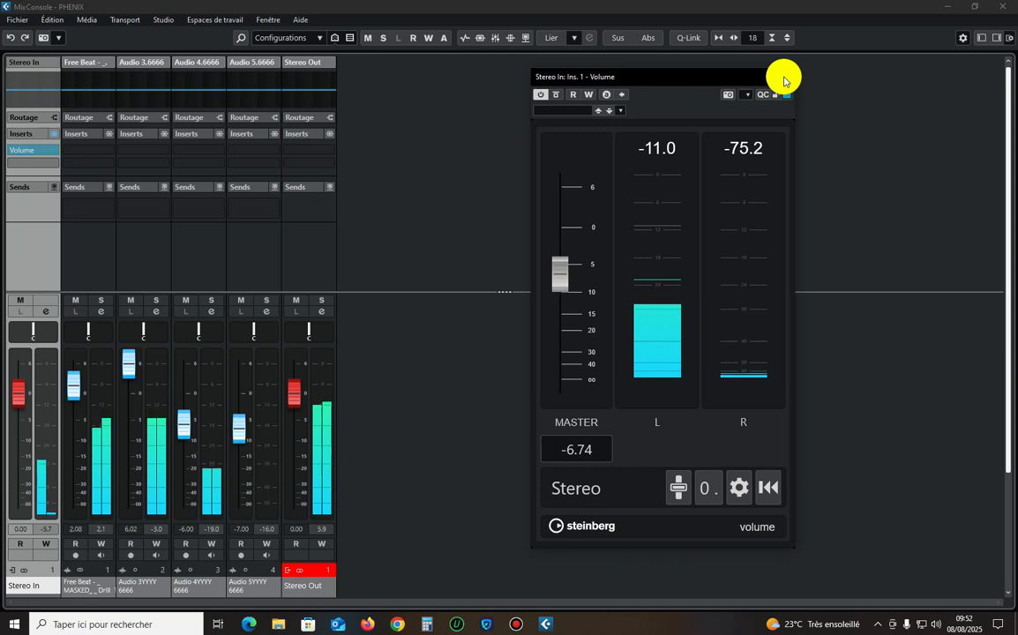
drag(546, 282, 569, 330)
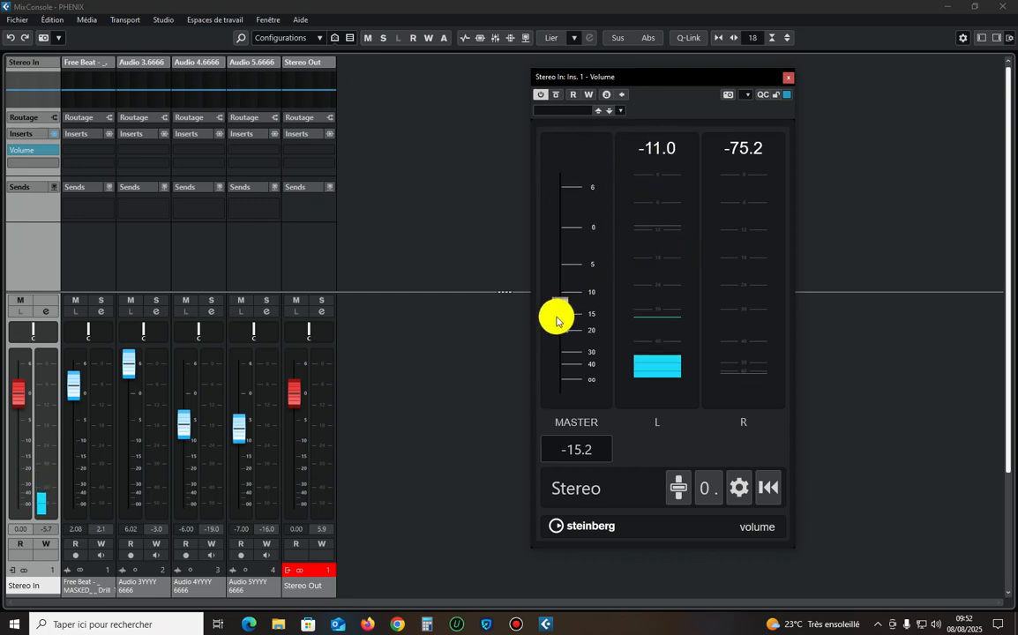
click(663, 151)
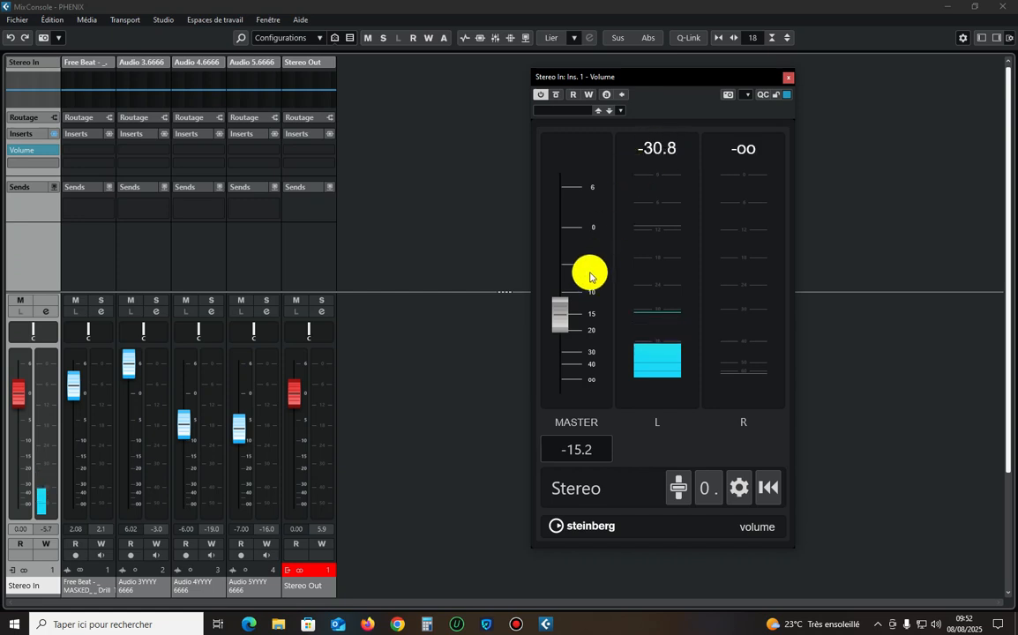
Raise the Volume plug-in's master gain slightly, and close the plug-in and the MixConsole.
drag(555, 318, 557, 295)
click(789, 77)
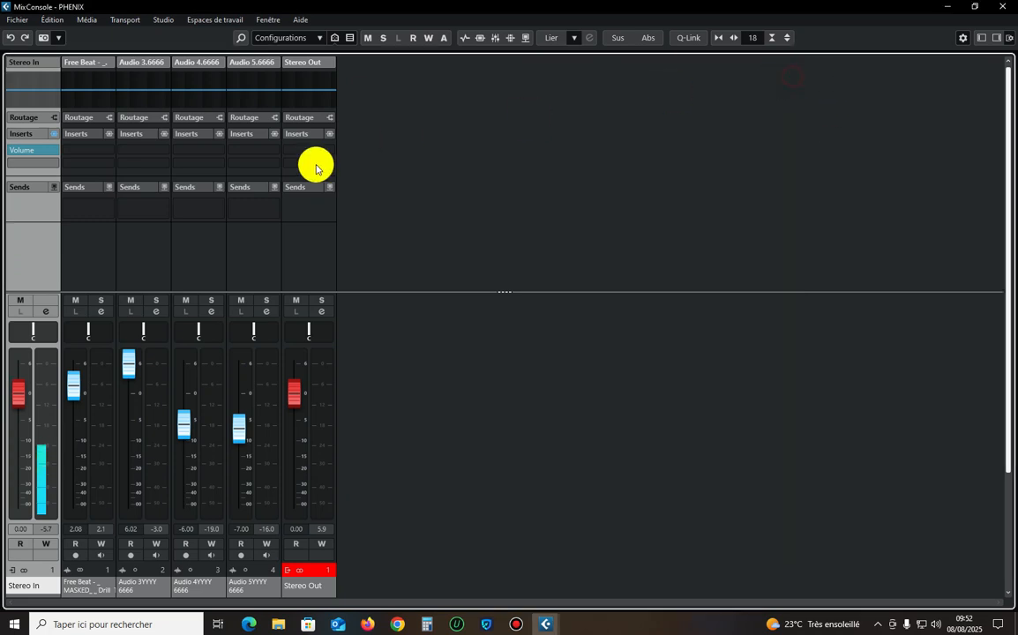
click(1002, 7)
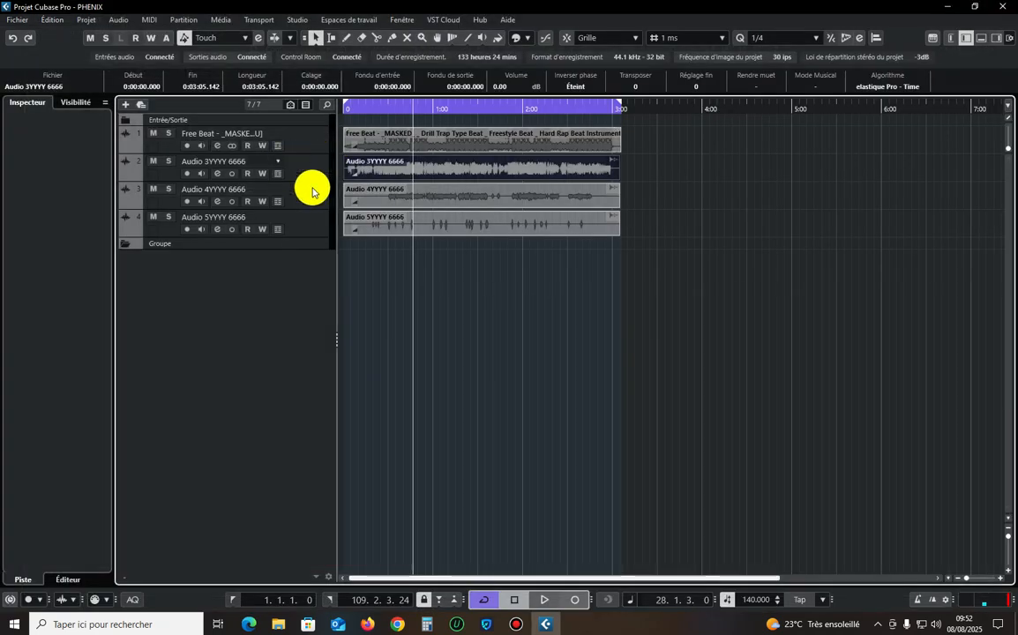
Select the audio event on the Audio 3YYYY 6666 track and make that track the active one.
click(312, 176)
click(461, 282)
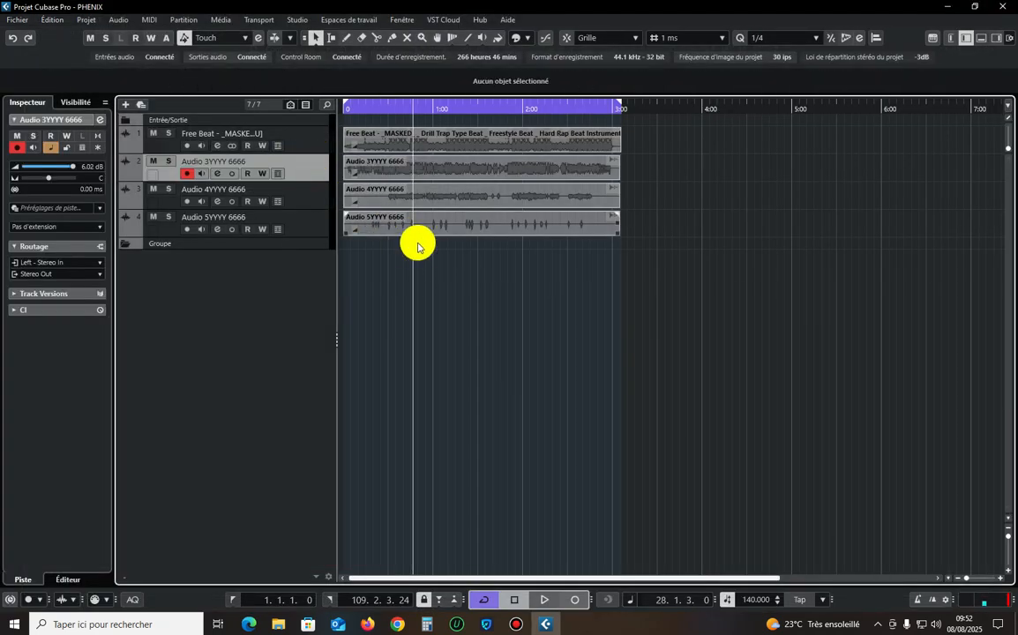
click(428, 173)
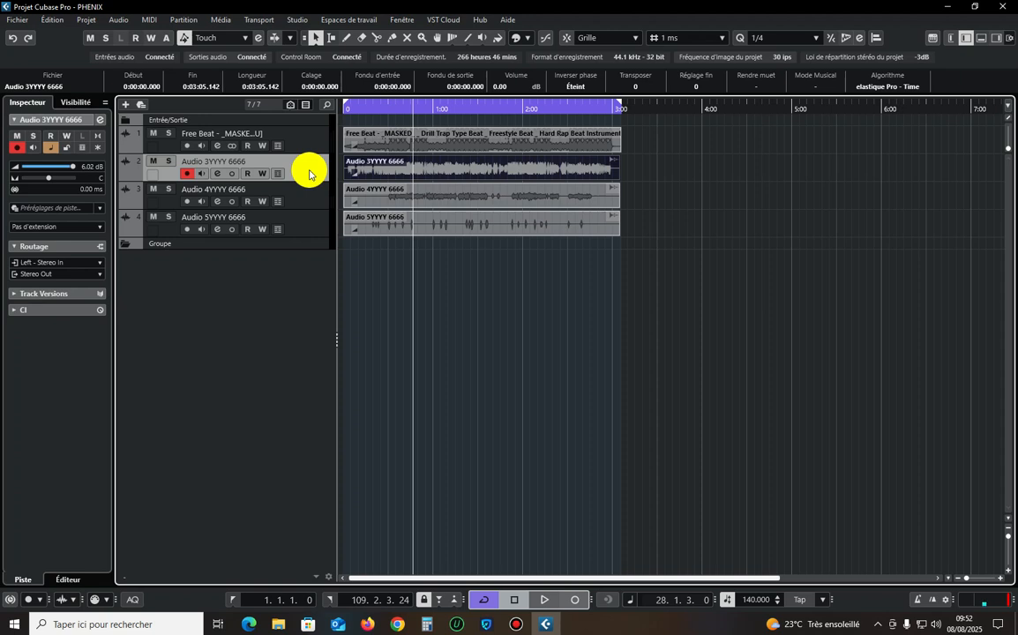
click(311, 149)
click(311, 163)
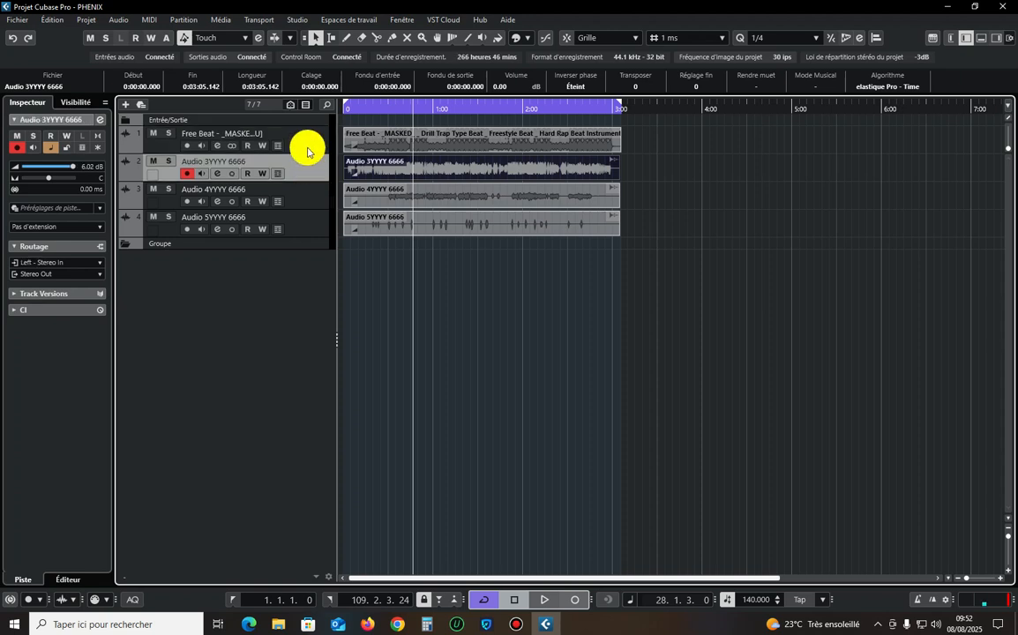
click(298, 145)
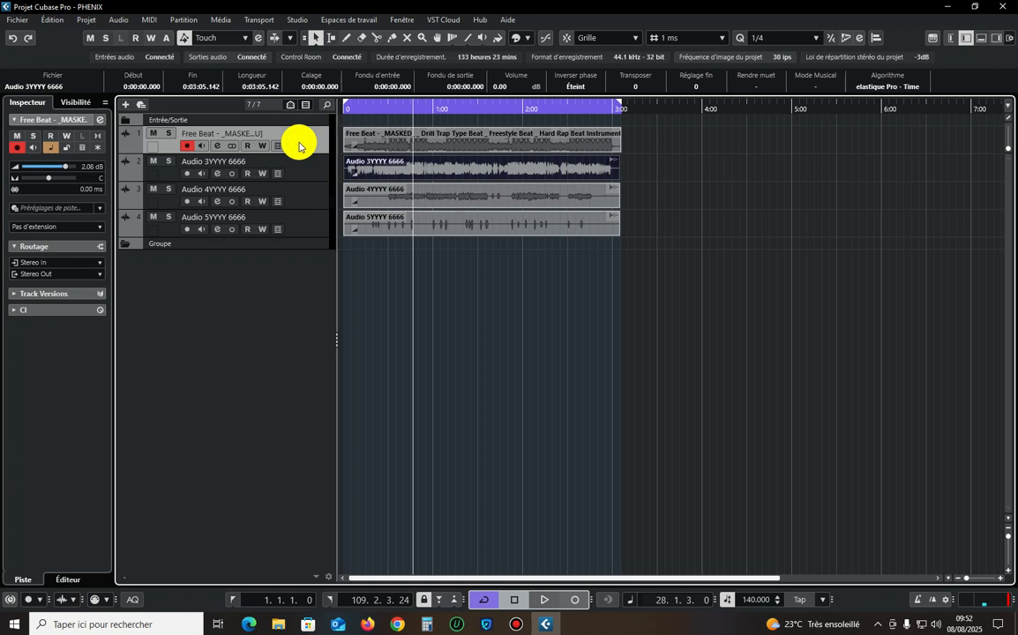
click(304, 166)
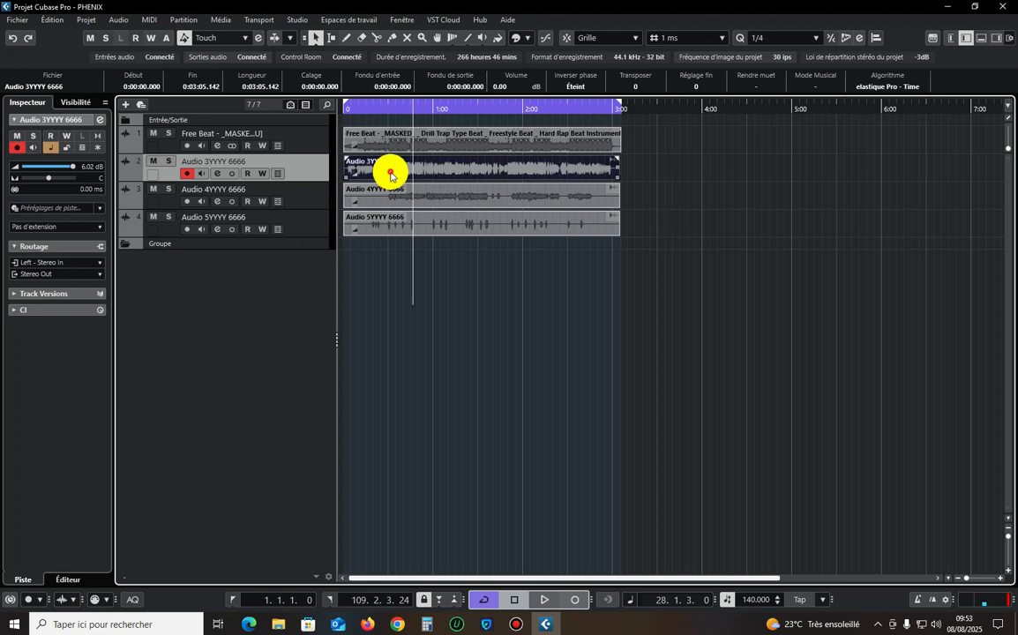
Solo the Audio 3YYYY 6666 track, open its event in a separate Sample Editor window and place the playback cursor around bar 10.
double_click(391, 175)
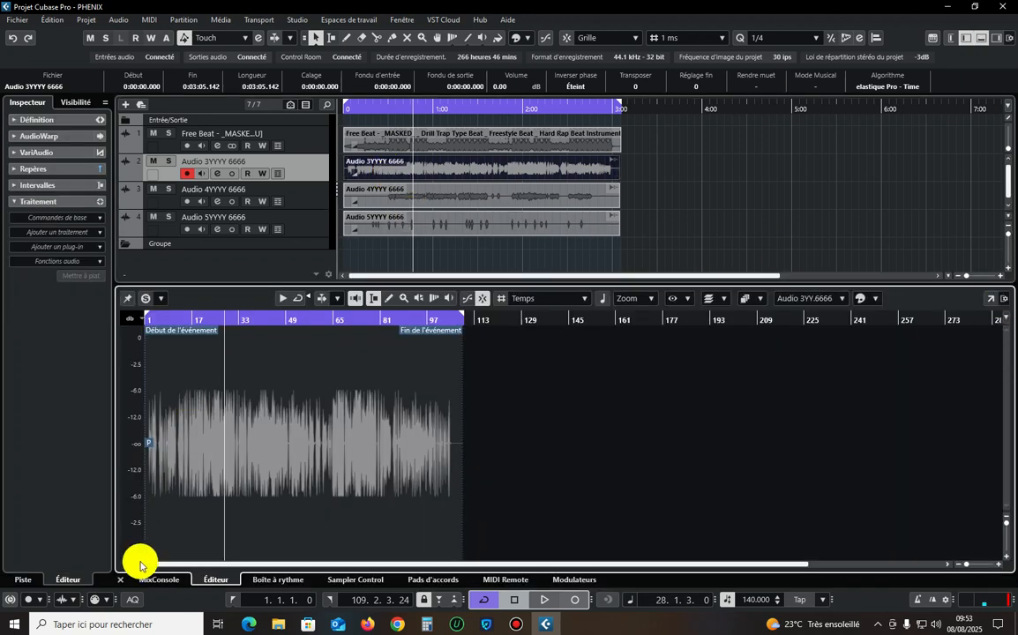
click(121, 581)
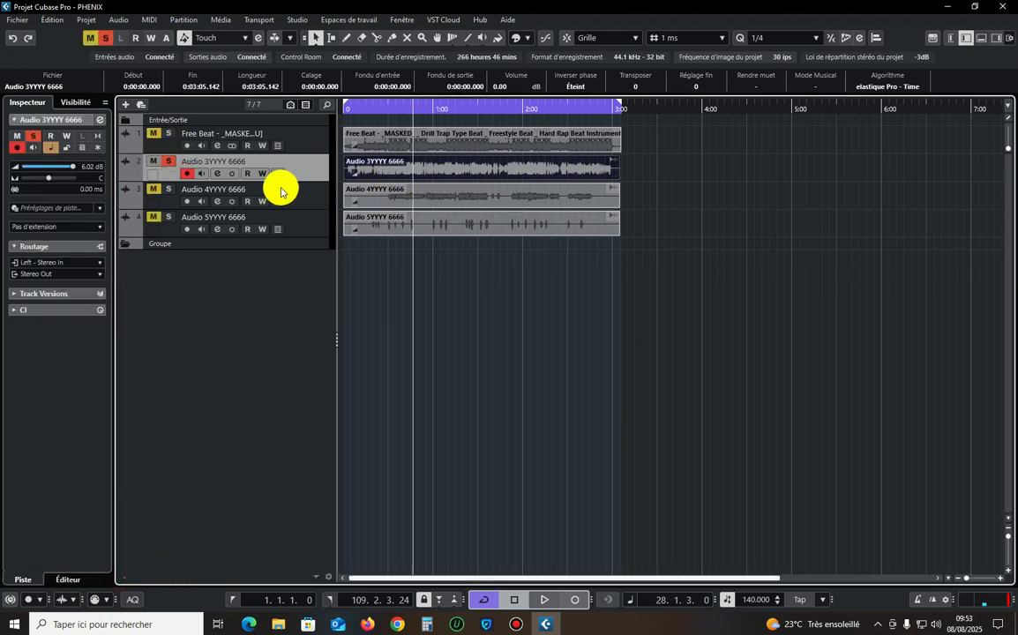
click(431, 183)
double_click(441, 172)
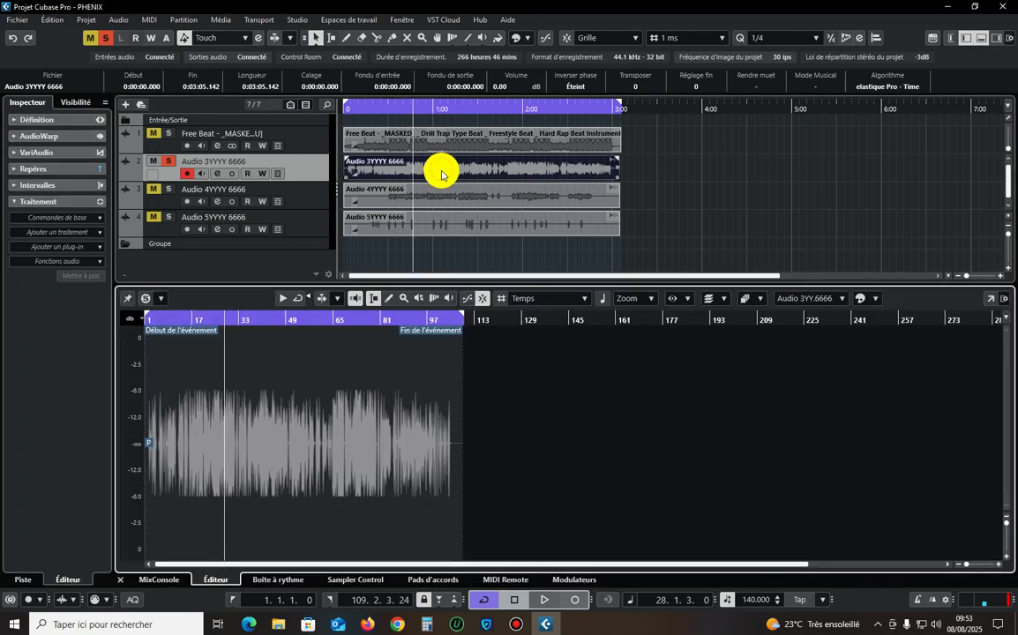
click(984, 298)
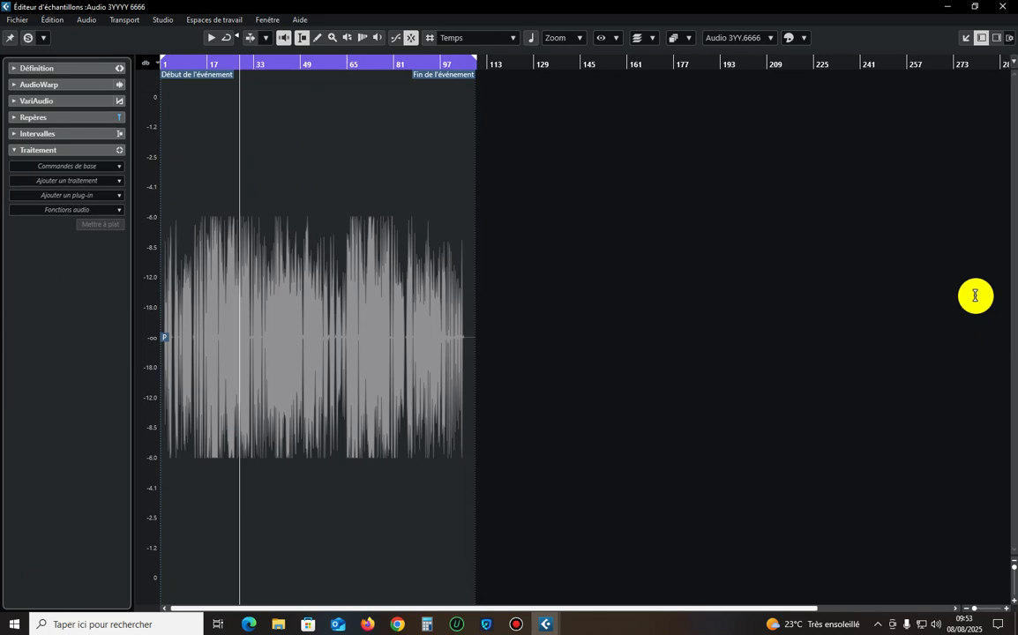
click(189, 67)
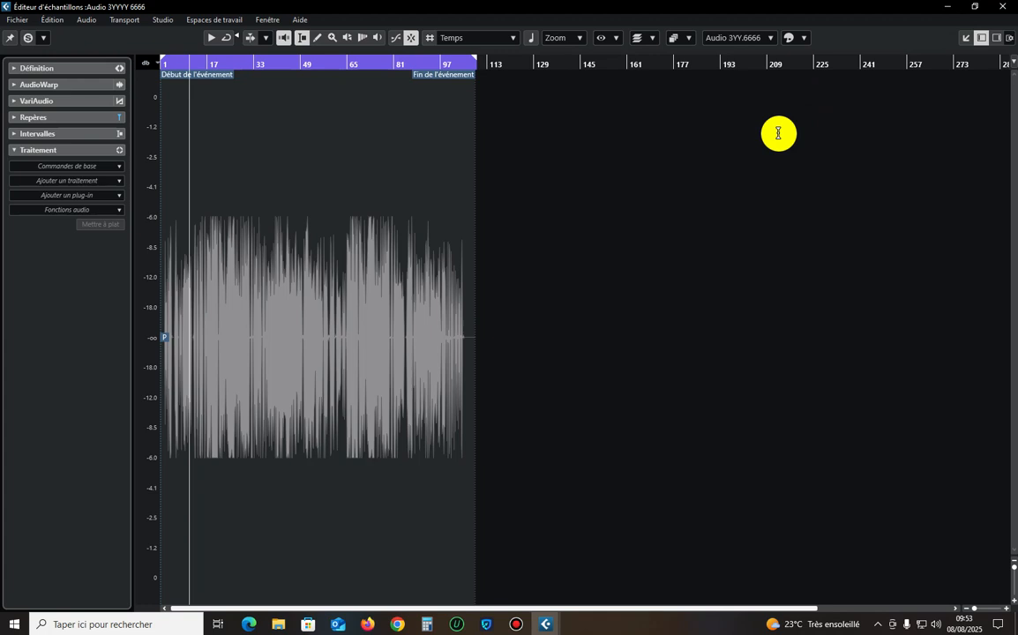
Set the time ruler of the Sample Editor to display seconds instead of bars.
key(h)
key(h)
key(h)
key(h)
key(h)
key(h)
key(h)
key(h)
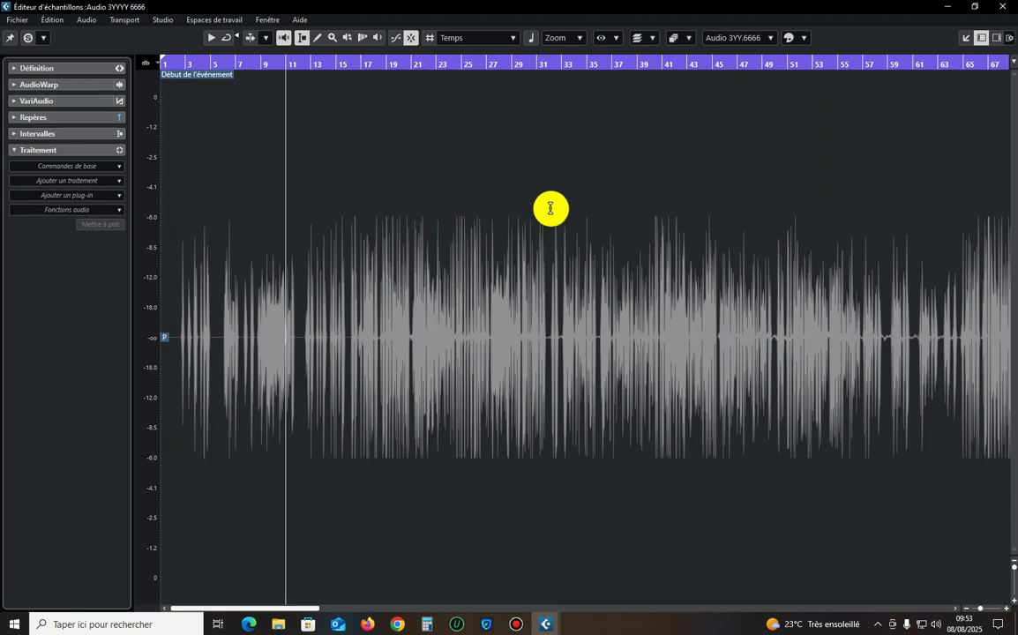
right_click(524, 63)
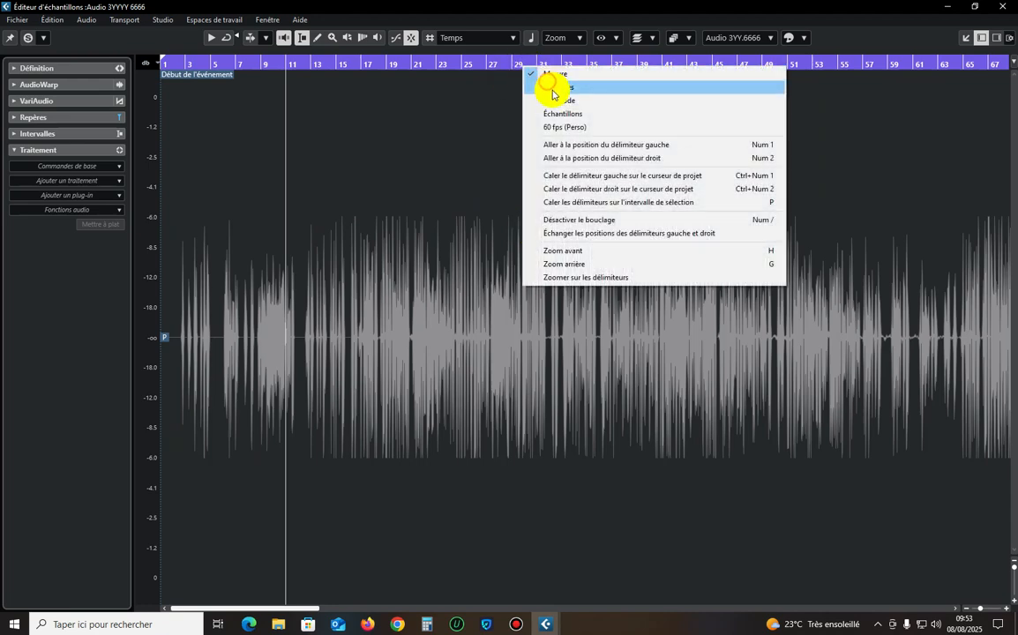
click(548, 86)
Place the playback cursor at about 21 seconds and show the individual vocal peaks around it in close-up.
key(h)
key(h)
key(h)
key(h)
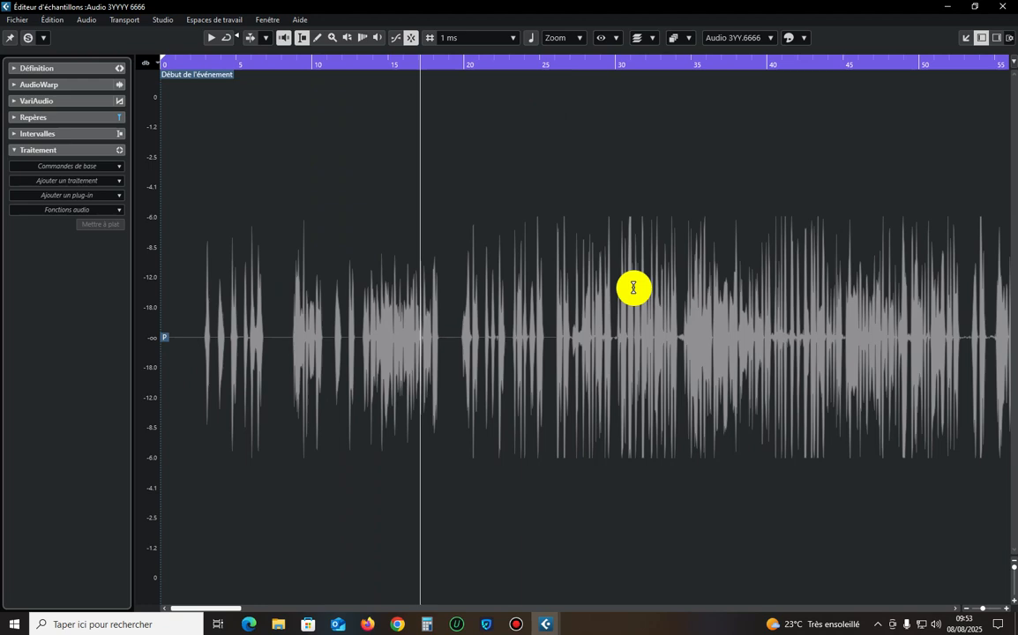
key(g)
key(g)
key(g)
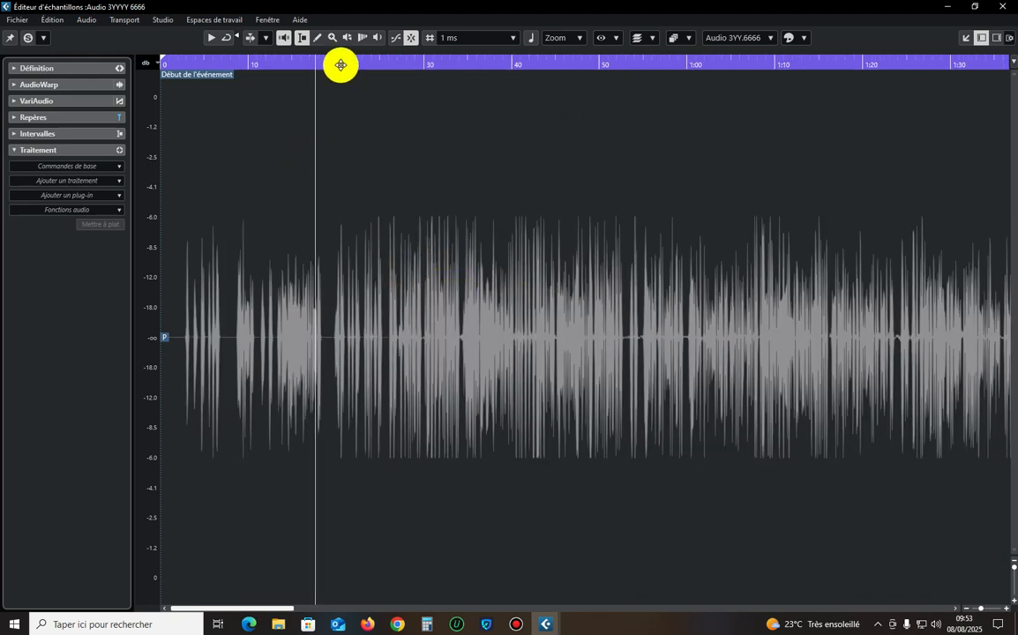
click(340, 62)
key(h)
key(h)
key(h)
key(h)
key(h)
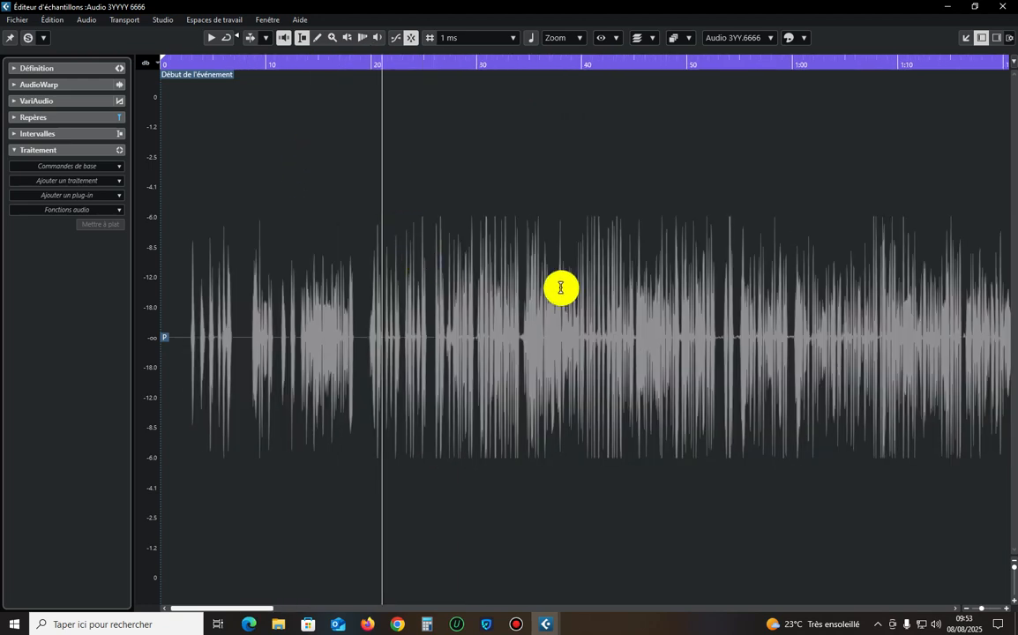
key(h)
key(h)
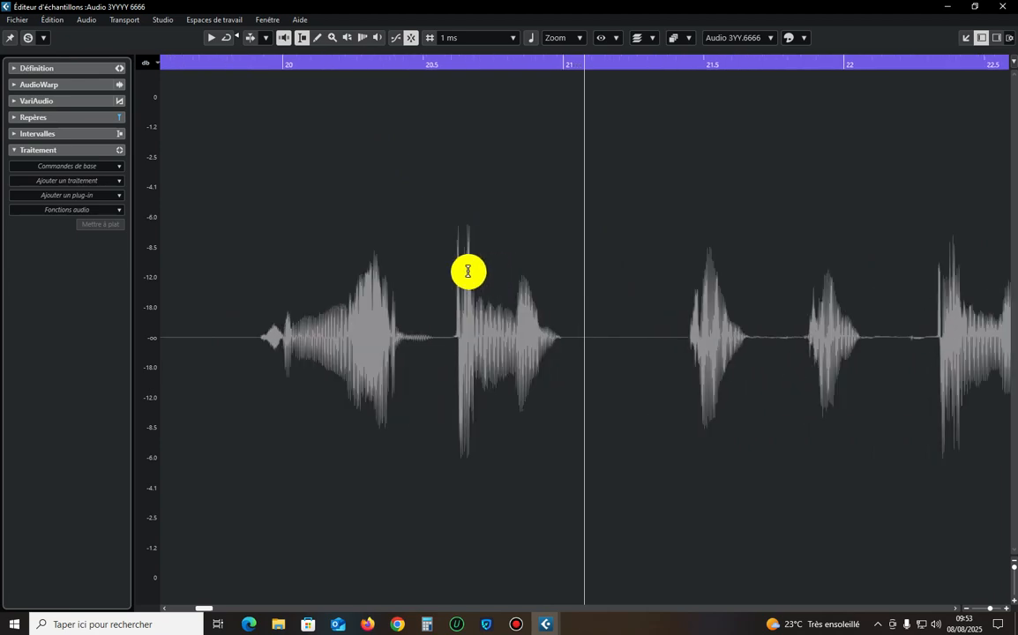
Select the loud peak at about 20.6 seconds and apply a Gain process of -3 dB to it.
drag(470, 271, 449, 269)
click(70, 183)
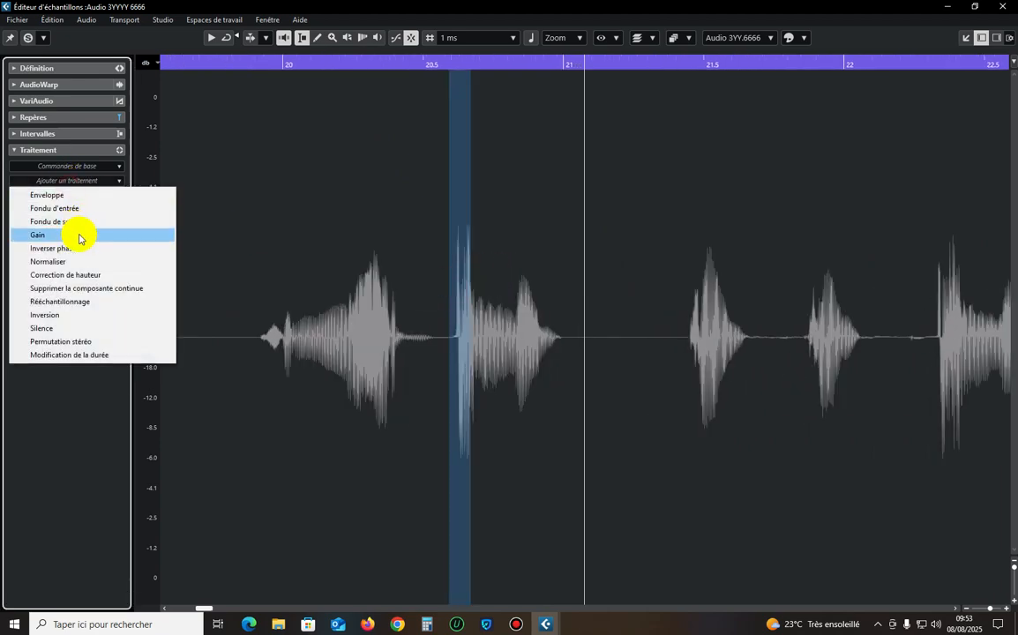
click(79, 234)
click(350, 249)
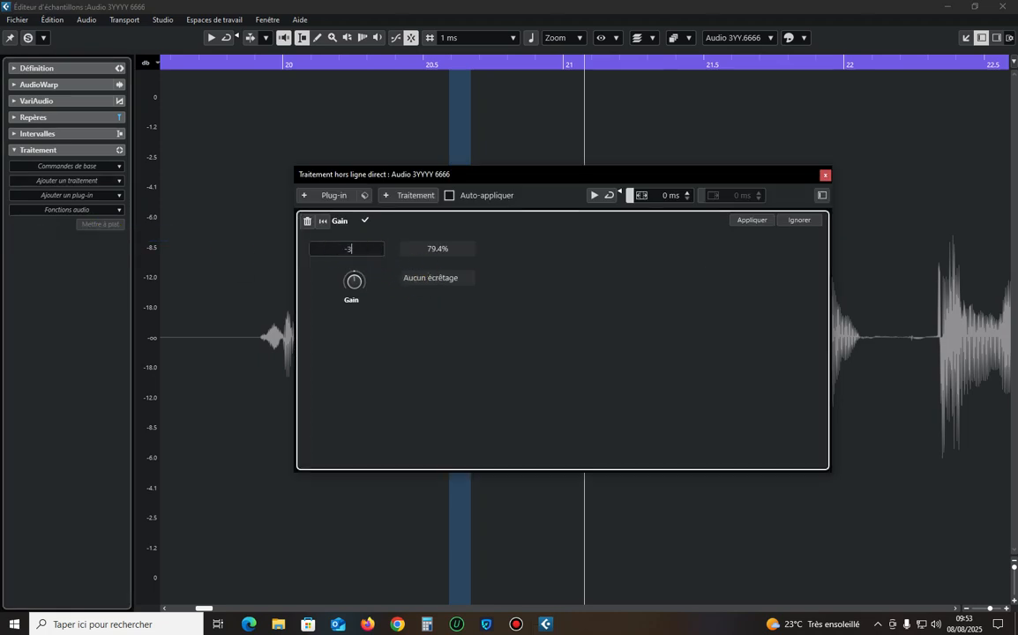
text(-3)
key(Return)
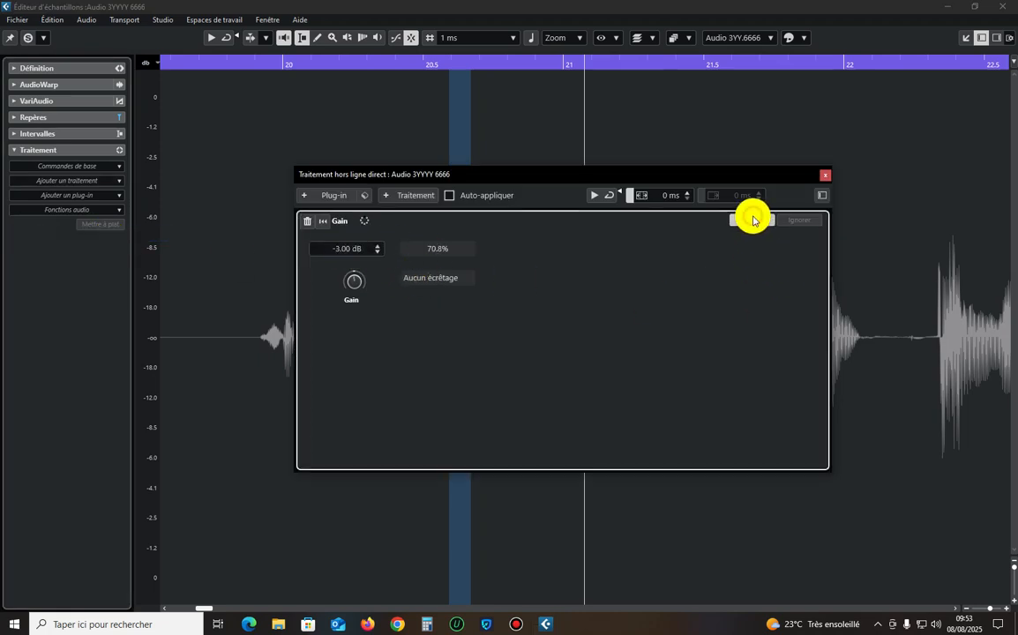
click(825, 175)
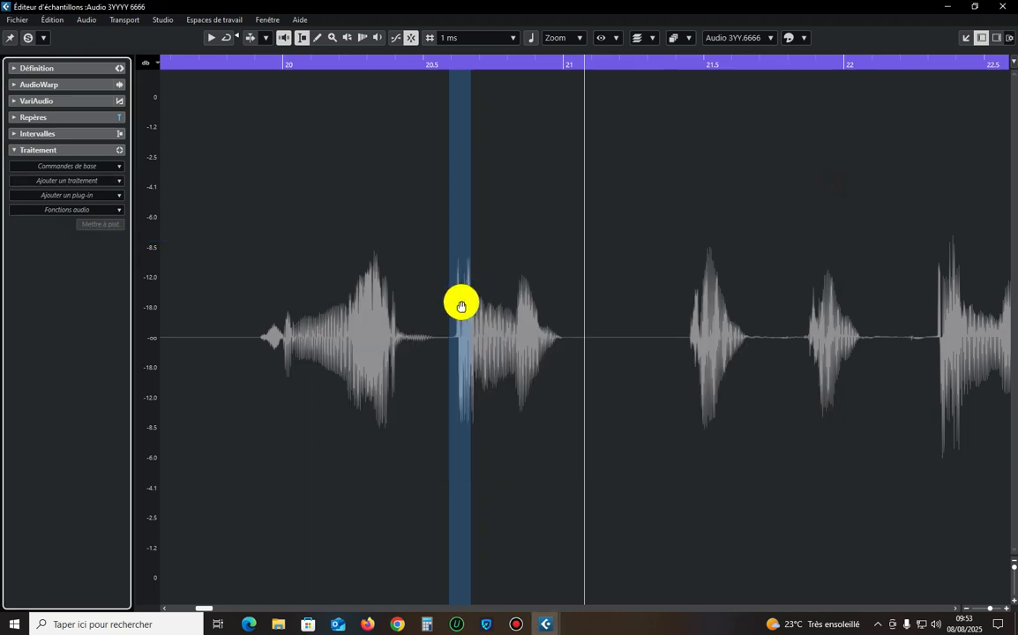
Apply a Gain of -3 dB to the peak at about 20.3 seconds and play the passage from just before 20 seconds.
click(225, 64)
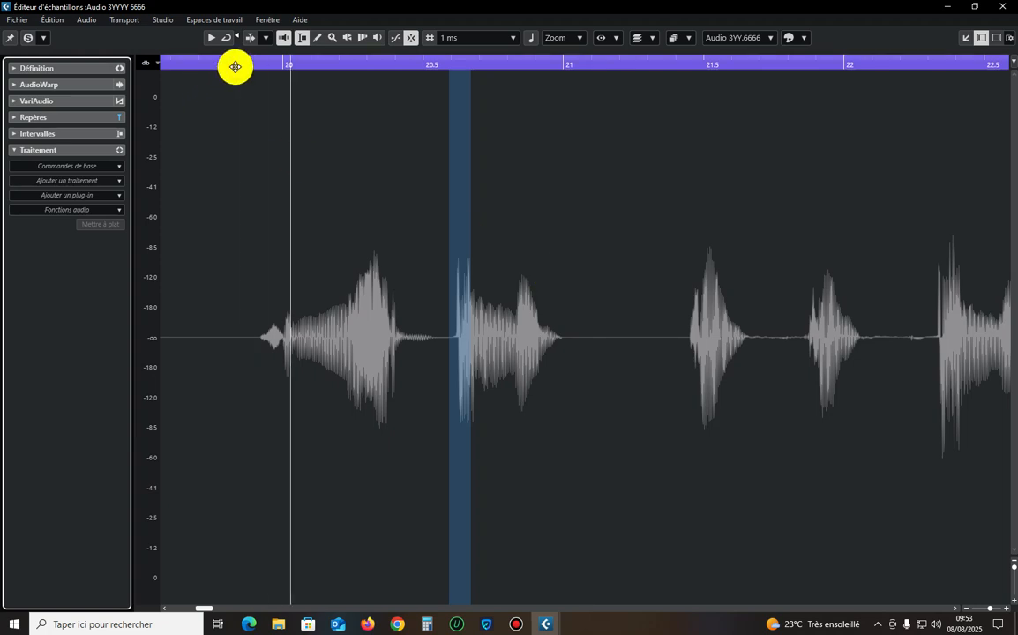
click(236, 66)
drag(388, 294, 363, 296)
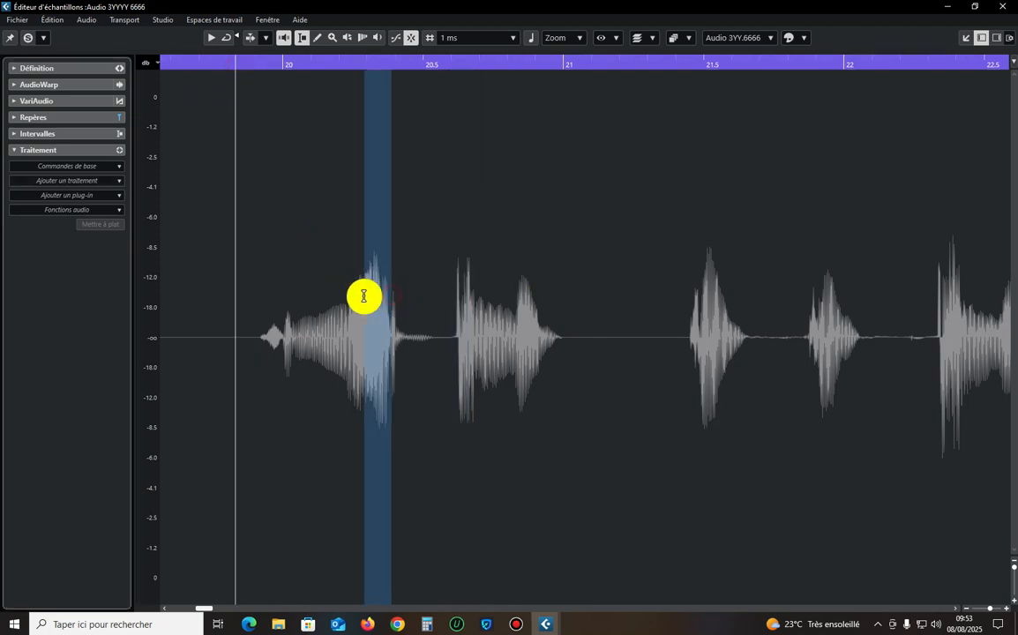
click(104, 180)
click(51, 236)
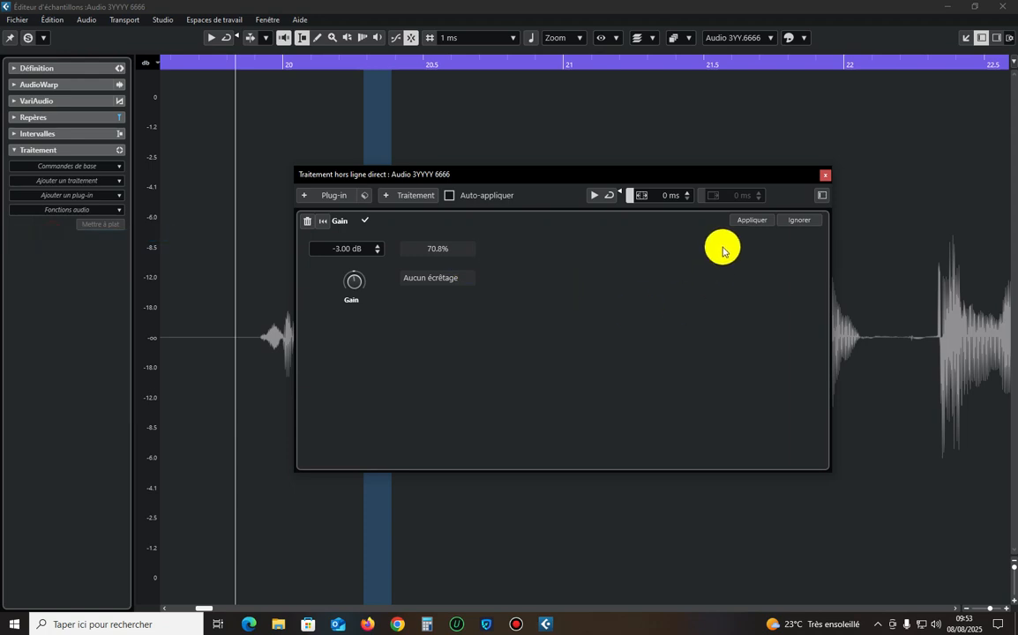
click(828, 177)
key(space)
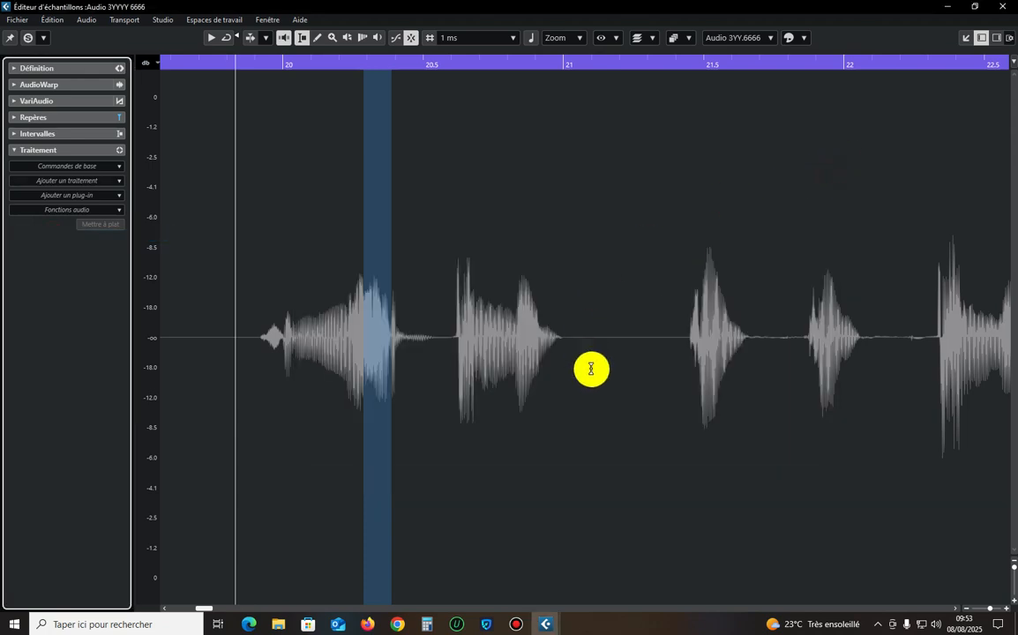
key(space)
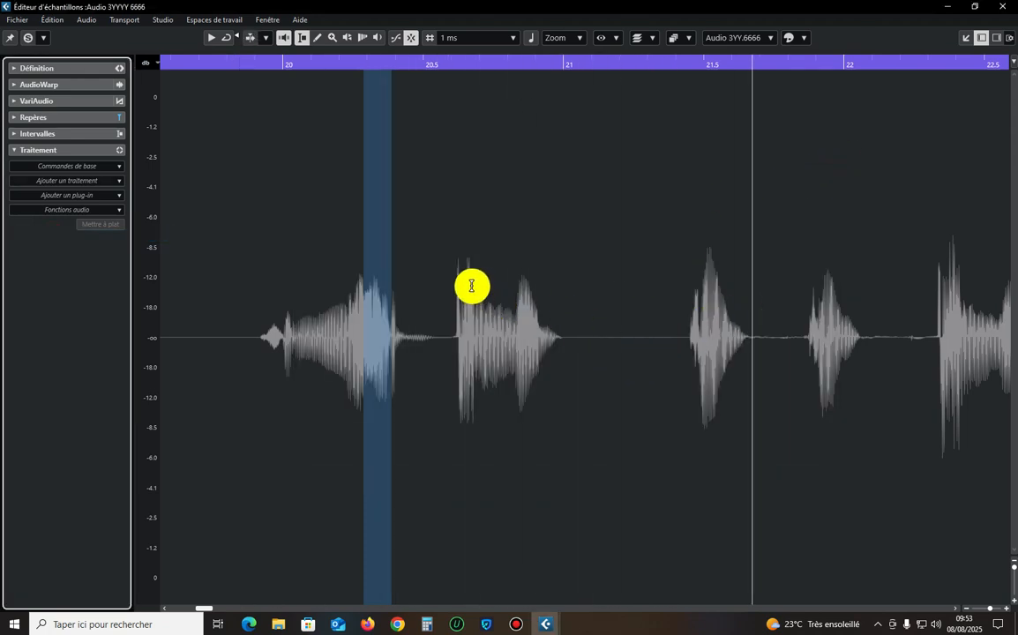
Apply a further Gain of -2 dB to the peak at about 20.6 seconds and resume playback.
drag(471, 291, 445, 311)
click(37, 181)
click(37, 234)
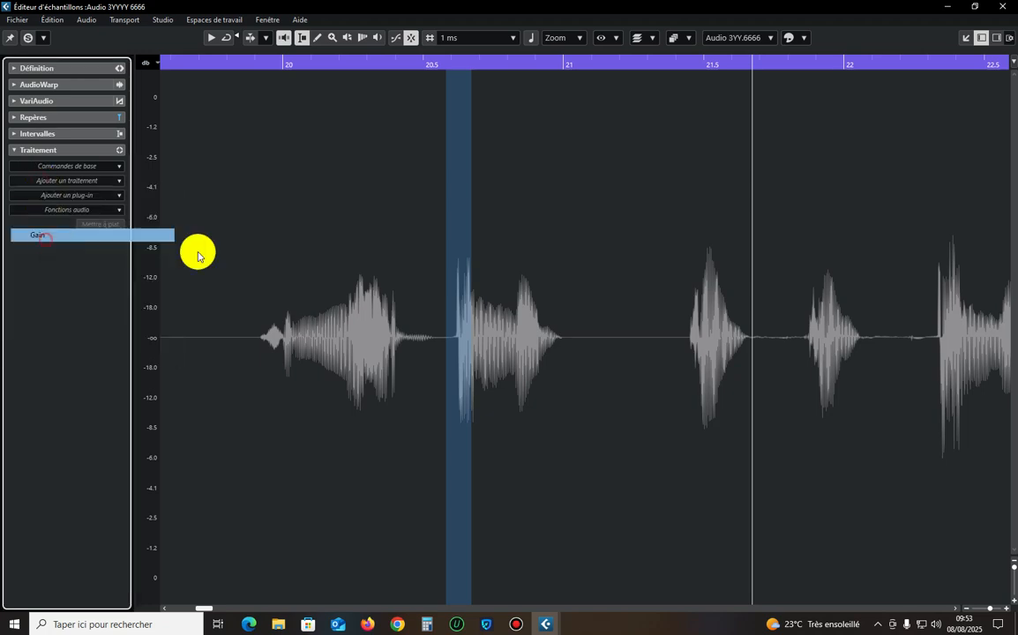
click(338, 250)
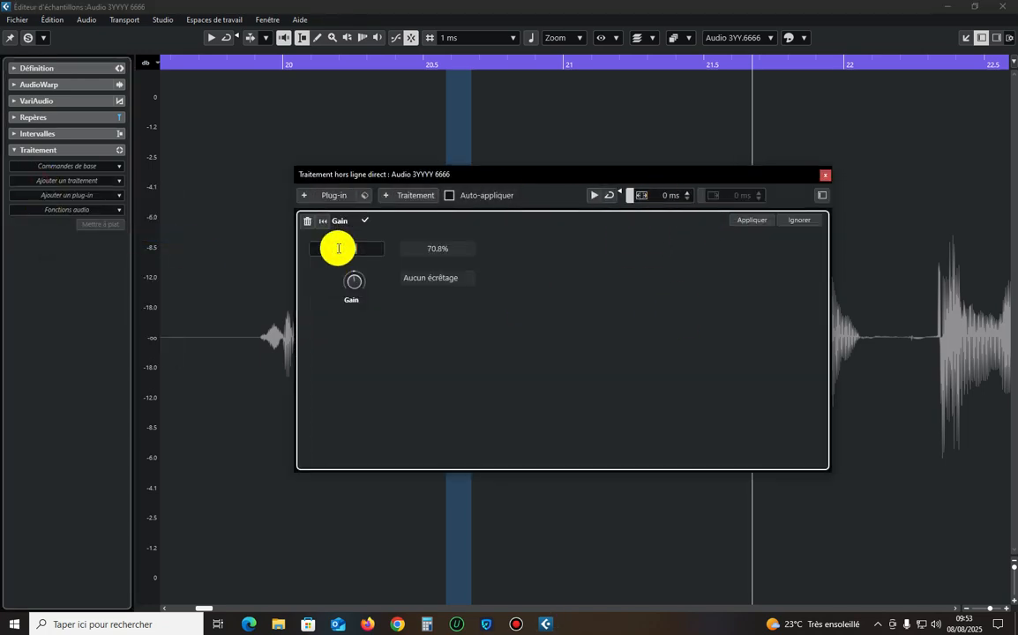
click(753, 220)
click(826, 176)
key(space)
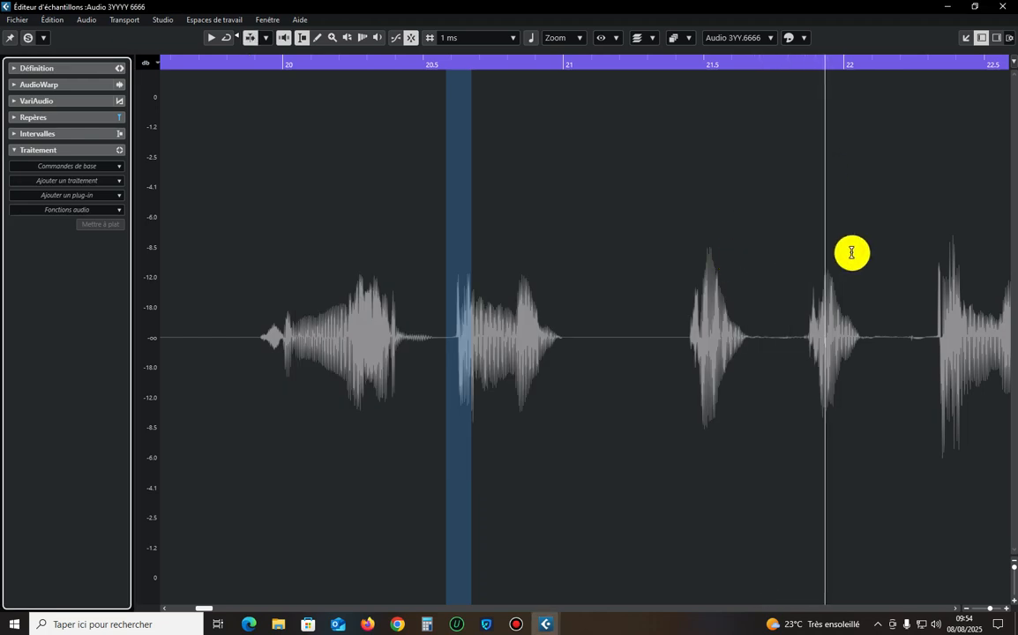
Select the loud peak just before 22.5 seconds and apply a Gain of -5 dB to it.
key(g)
key(g)
key(g)
key(g)
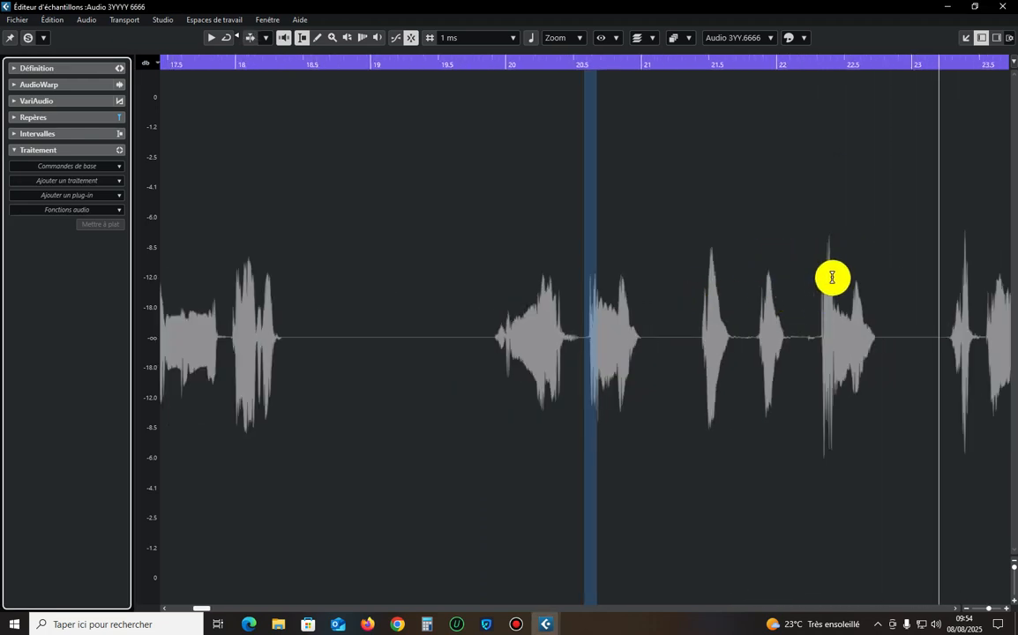
drag(836, 282, 804, 282)
click(82, 181)
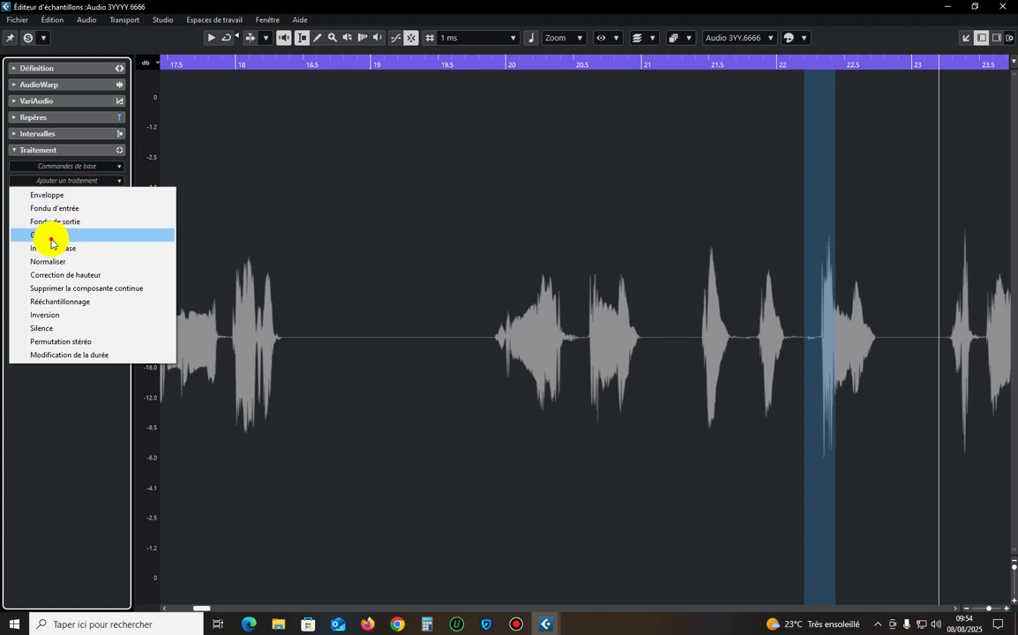
click(50, 234)
click(349, 255)
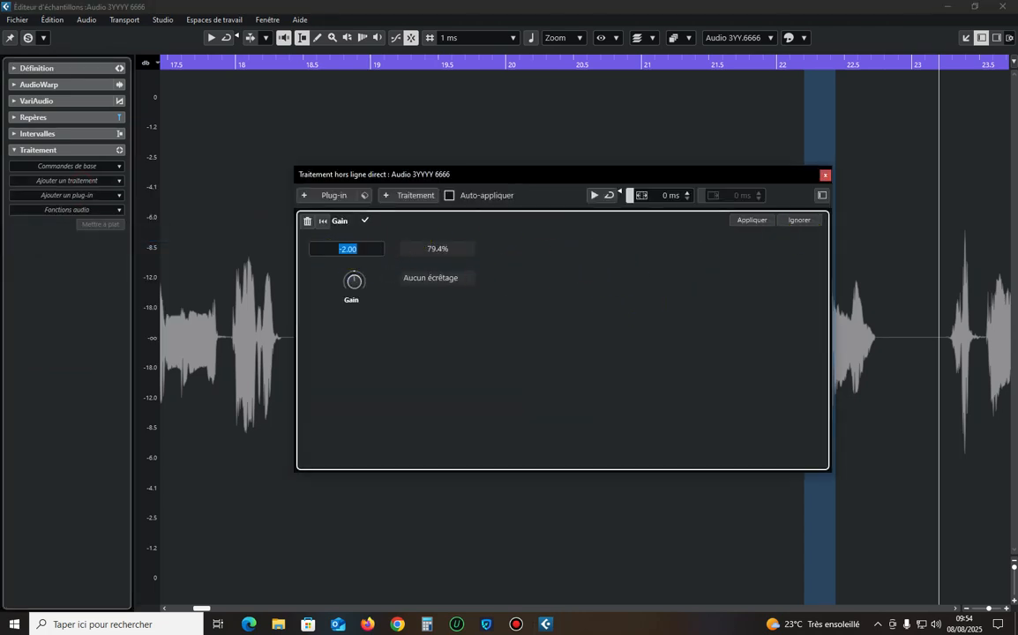
text(-5)
key(Return)
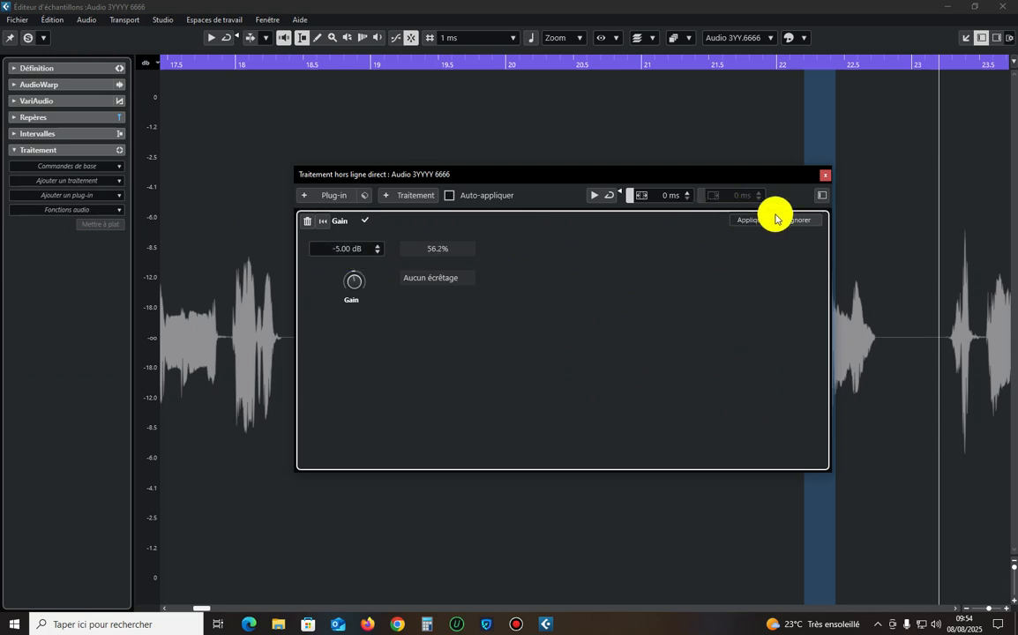
click(737, 220)
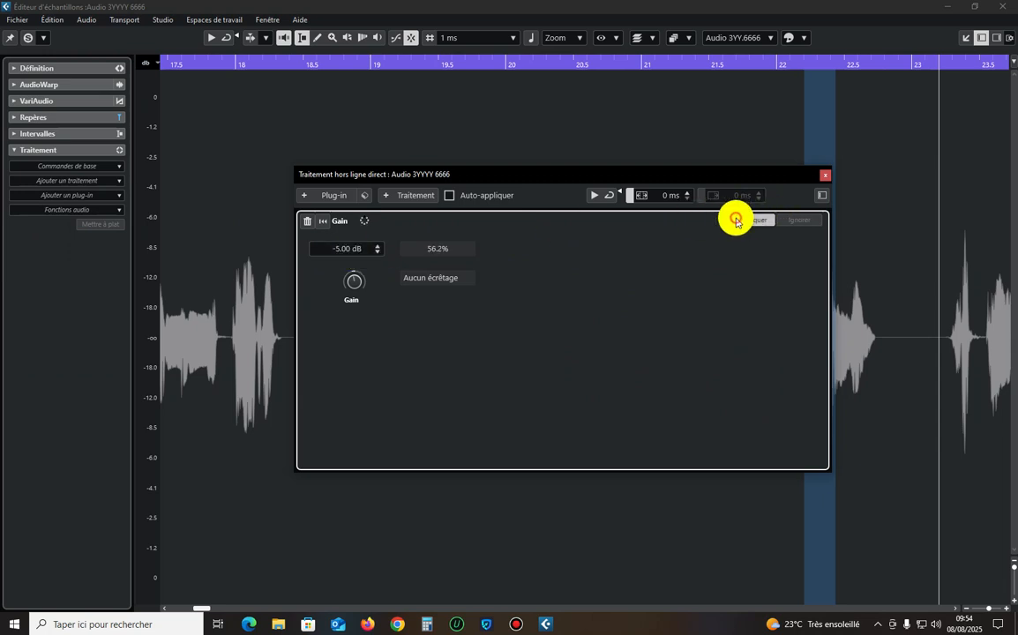
click(827, 179)
Select the peak at about 21.5 seconds and apply a Gain of -4 dB to it.
drag(662, 83, 652, 84)
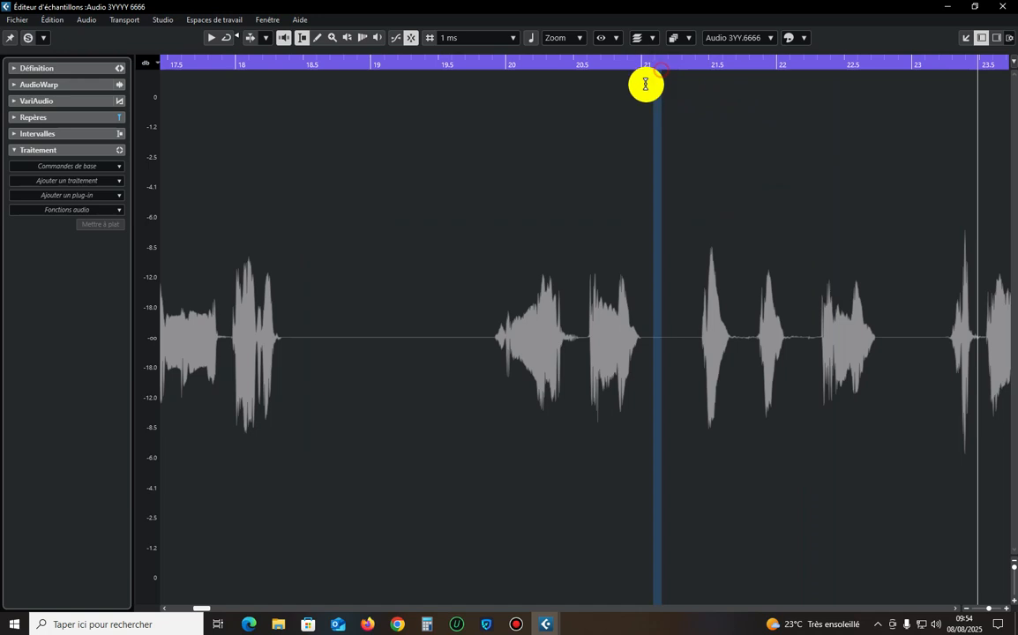
drag(722, 300, 690, 318)
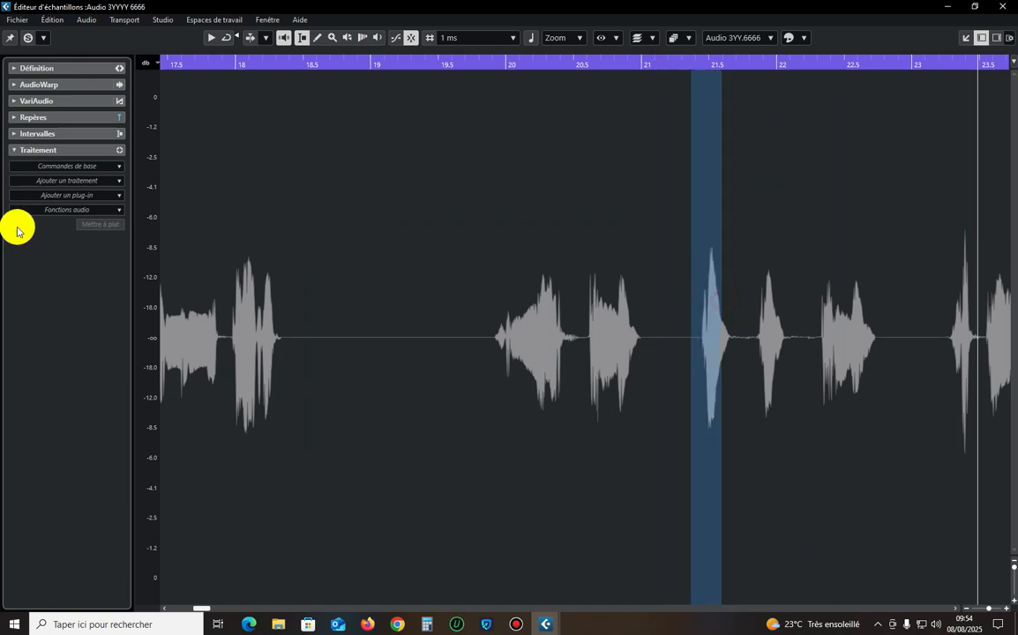
click(68, 193)
click(59, 234)
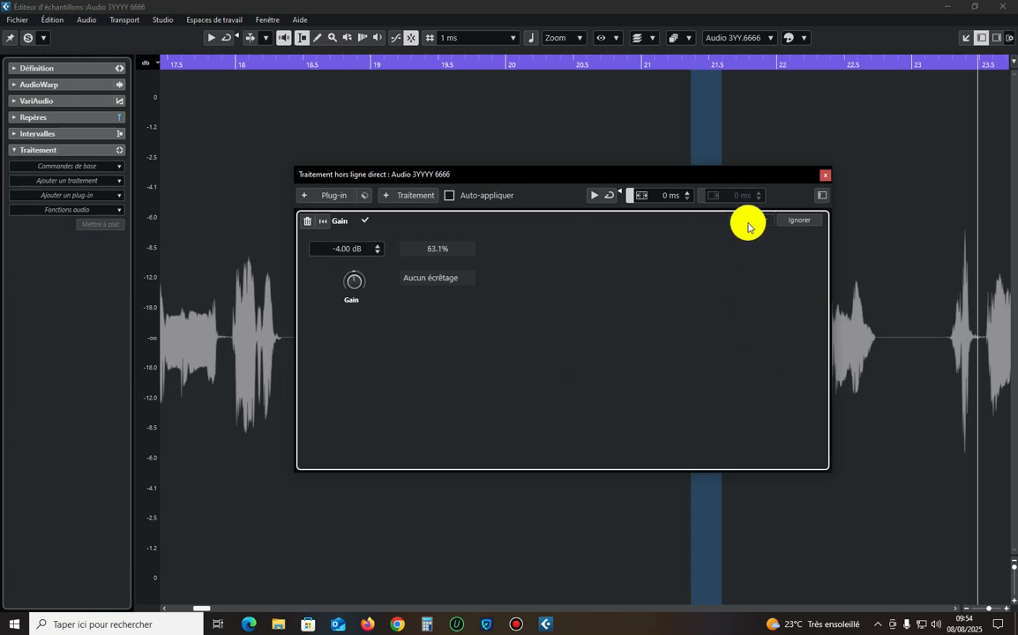
click(822, 175)
Select the loud peak at about 24.9 seconds and apply the same -4 dB Gain to it.
drag(206, 607, 213, 609)
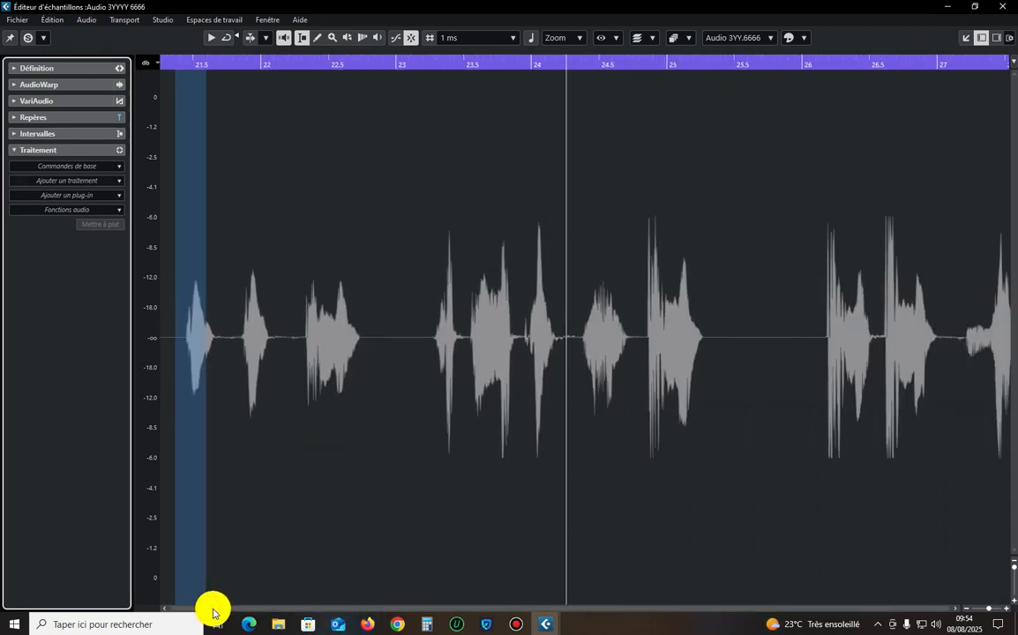
drag(659, 261, 634, 282)
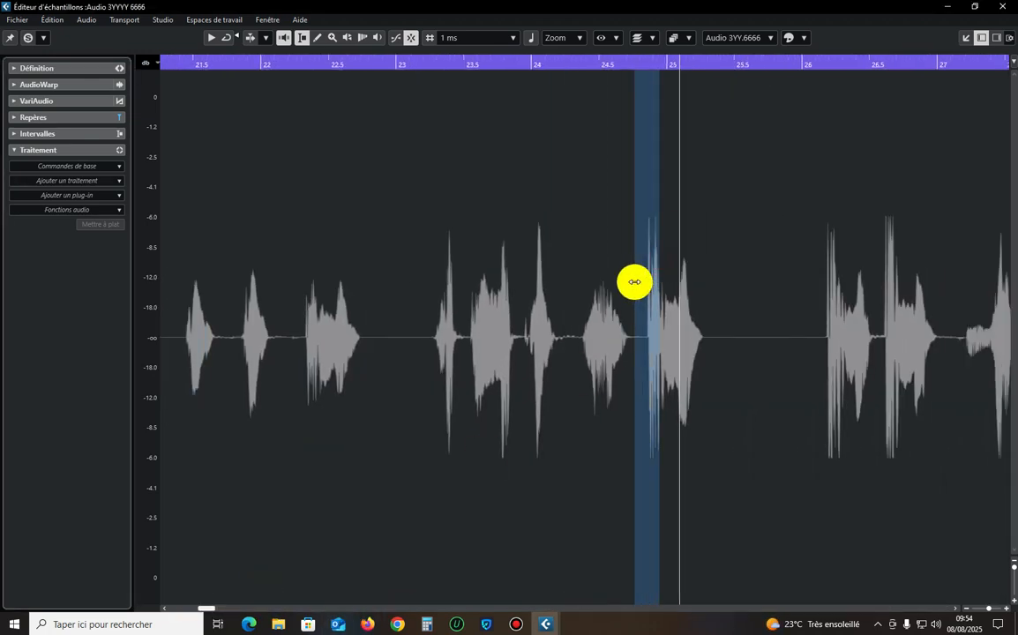
click(75, 180)
click(71, 238)
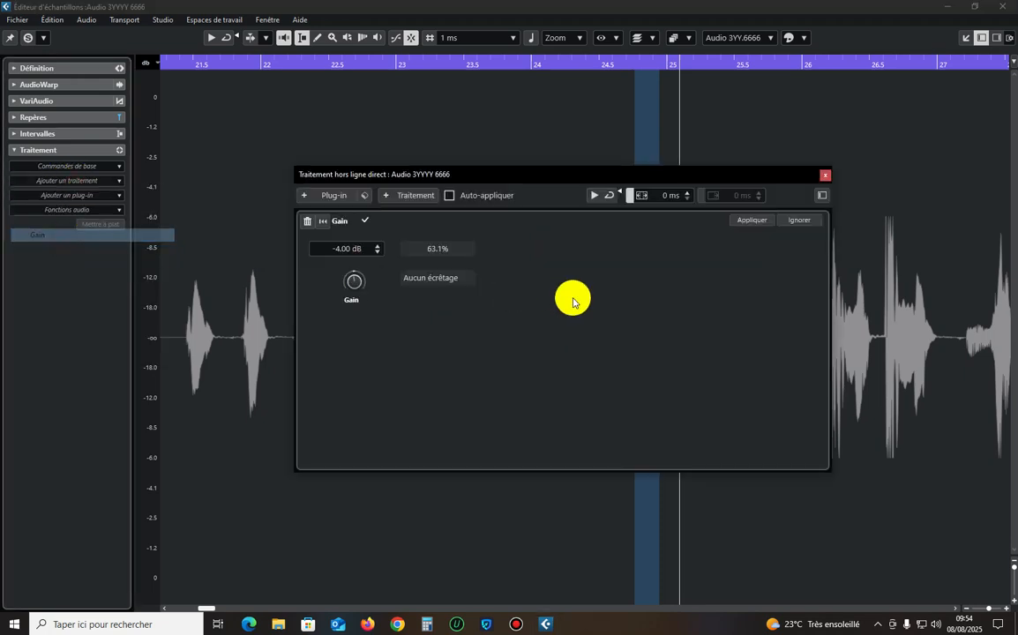
click(753, 220)
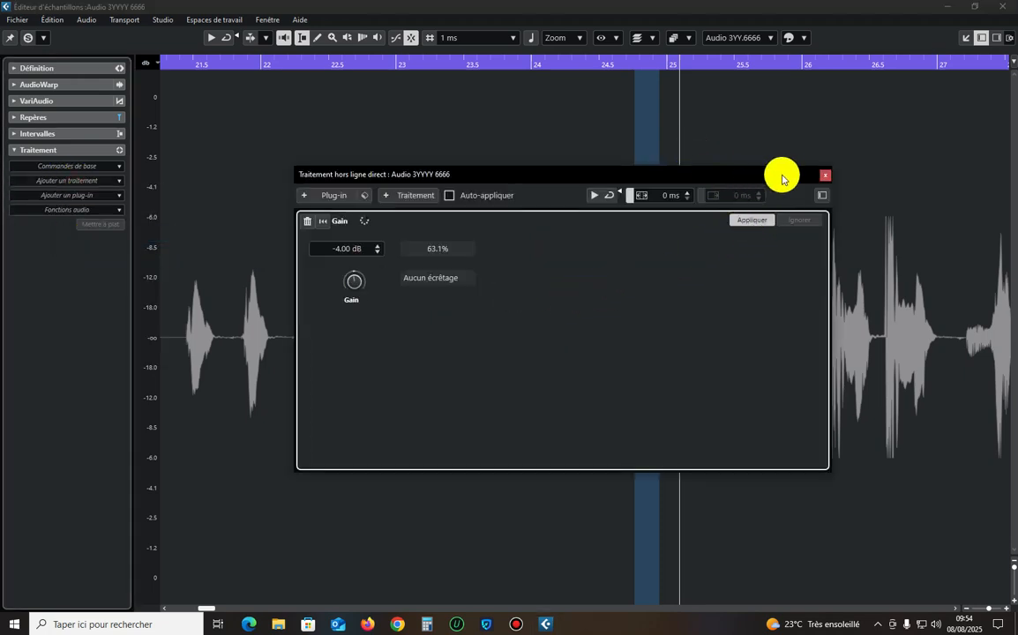
click(818, 174)
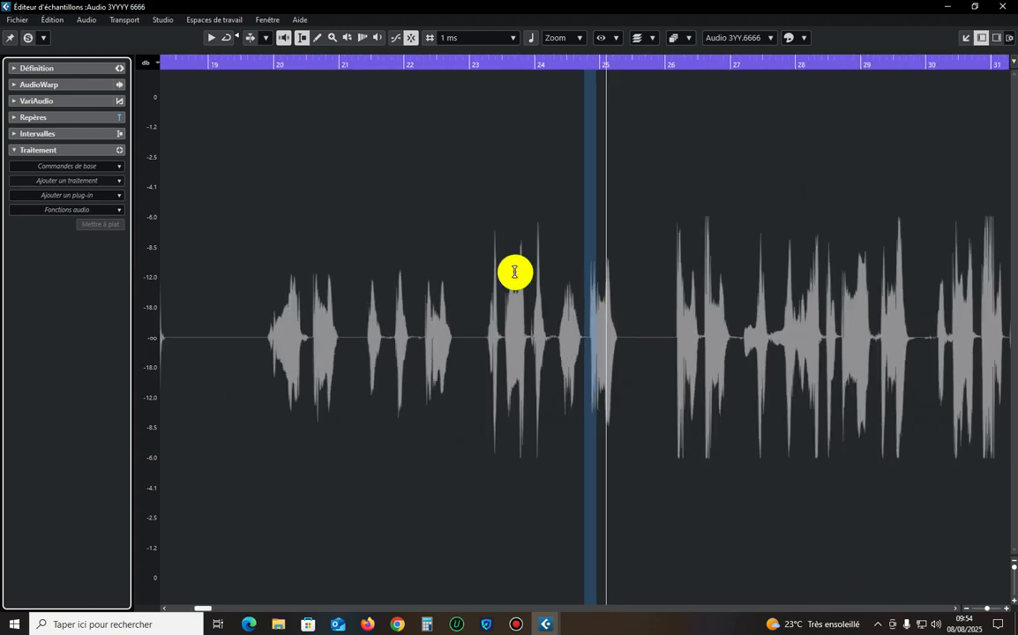
Apply the -4 dB Gain to the loud peak at about 26.7 seconds and return to a wide view of the waveform.
drag(767, 261, 756, 271)
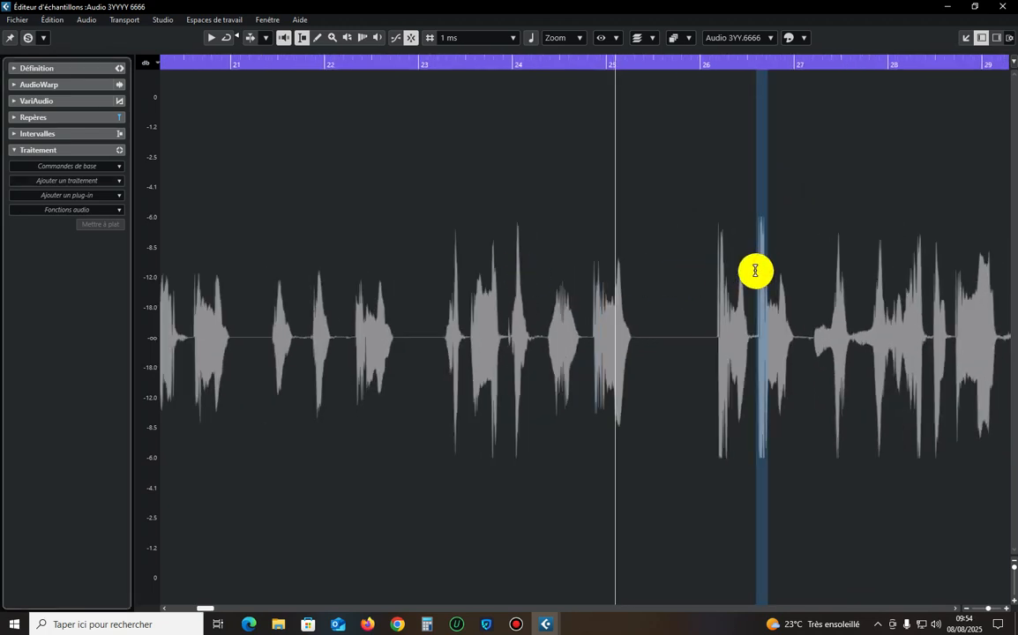
click(91, 181)
click(75, 234)
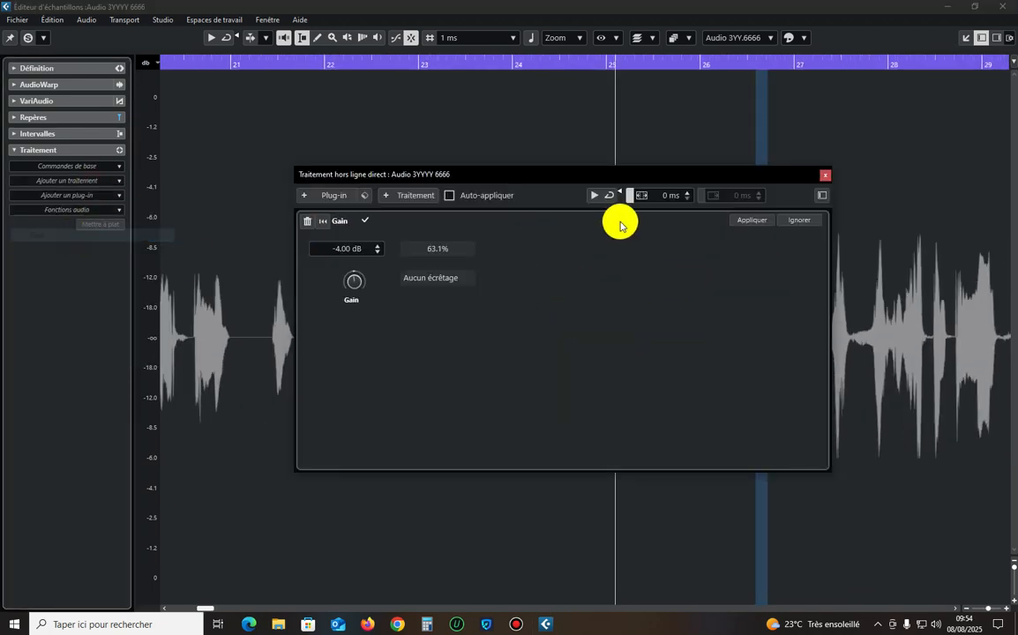
drag(739, 177, 588, 154)
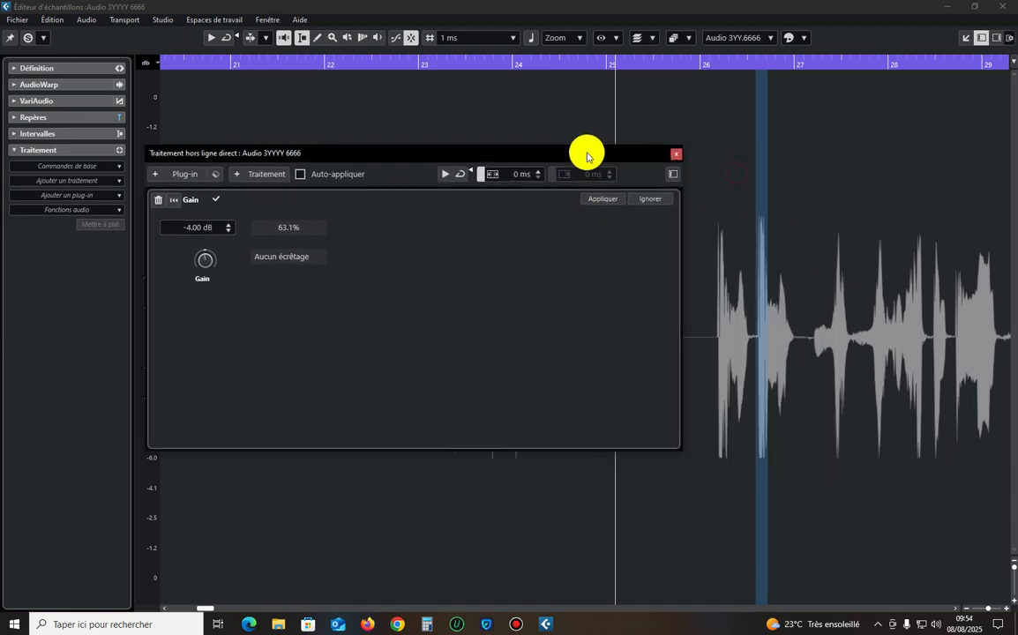
click(605, 201)
click(674, 154)
key(g)
key(g)
key(g)
key(g)
key(g)
key(g)
key(g)
key(g)
key(g)
key(g)
key(g)
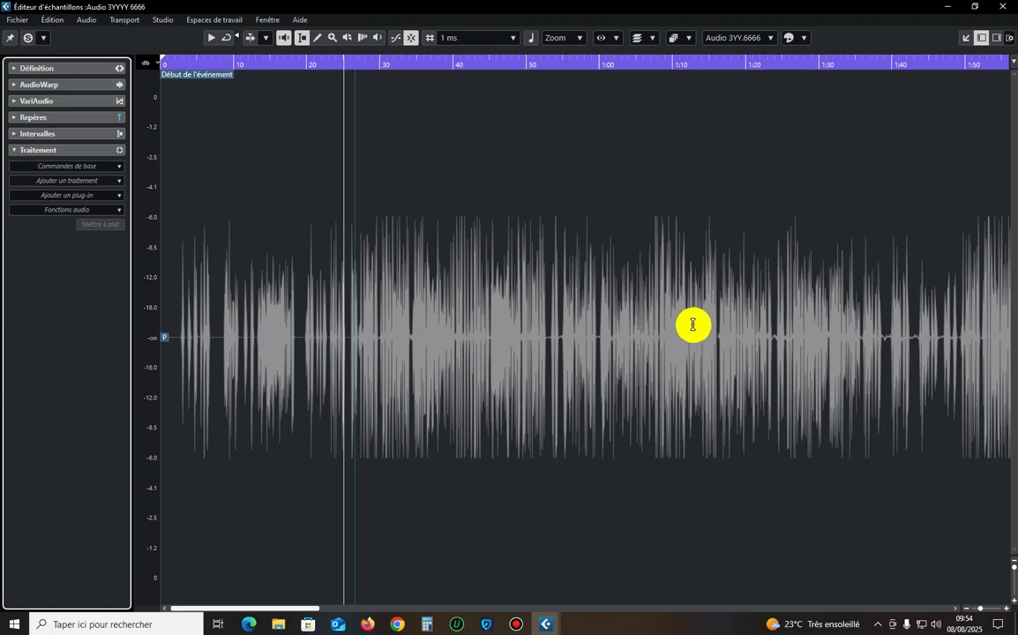
Apply a Gain of -2 dB to the entire recording, clear the selection and start playback.
key(ctrl+a)
click(60, 190)
click(46, 222)
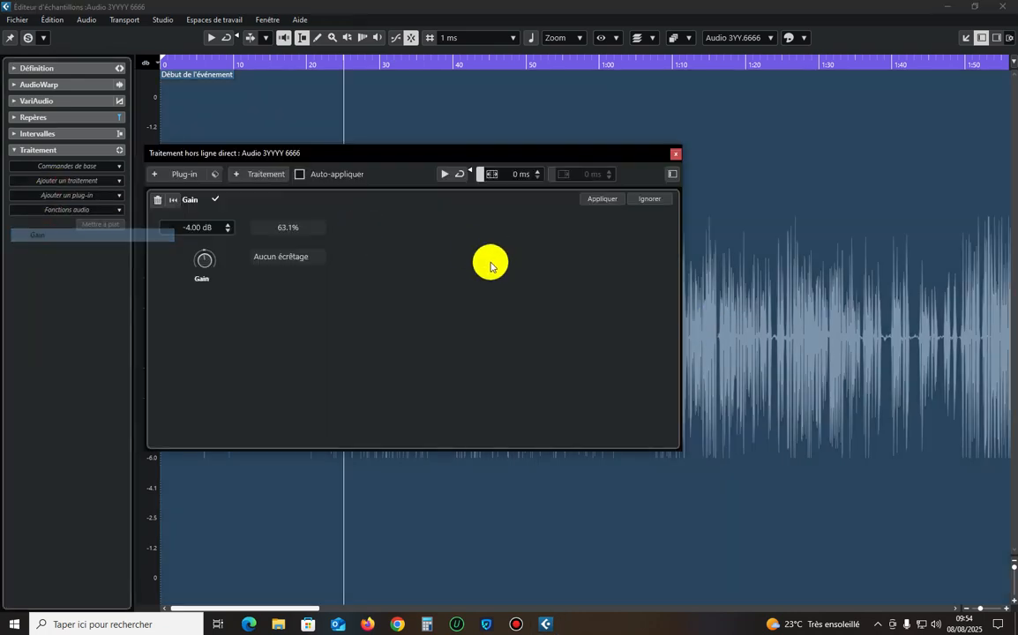
click(200, 227)
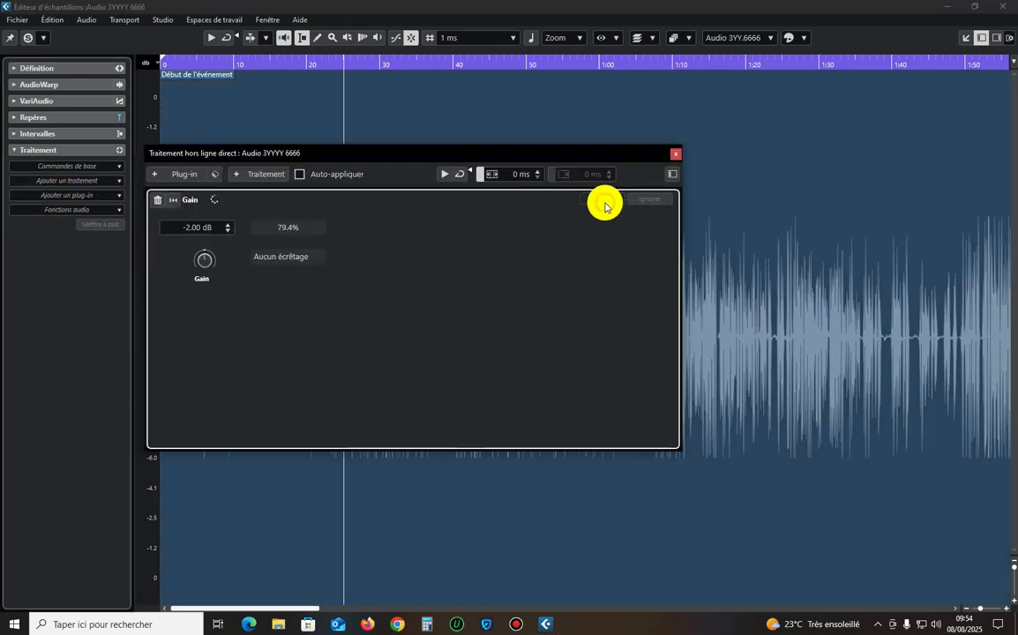
click(674, 154)
click(486, 208)
key(space)
Select the loud passage from about 23 to 44 seconds and apply a Gain of -2 dB to it.
key(h)
key(h)
key(h)
key(h)
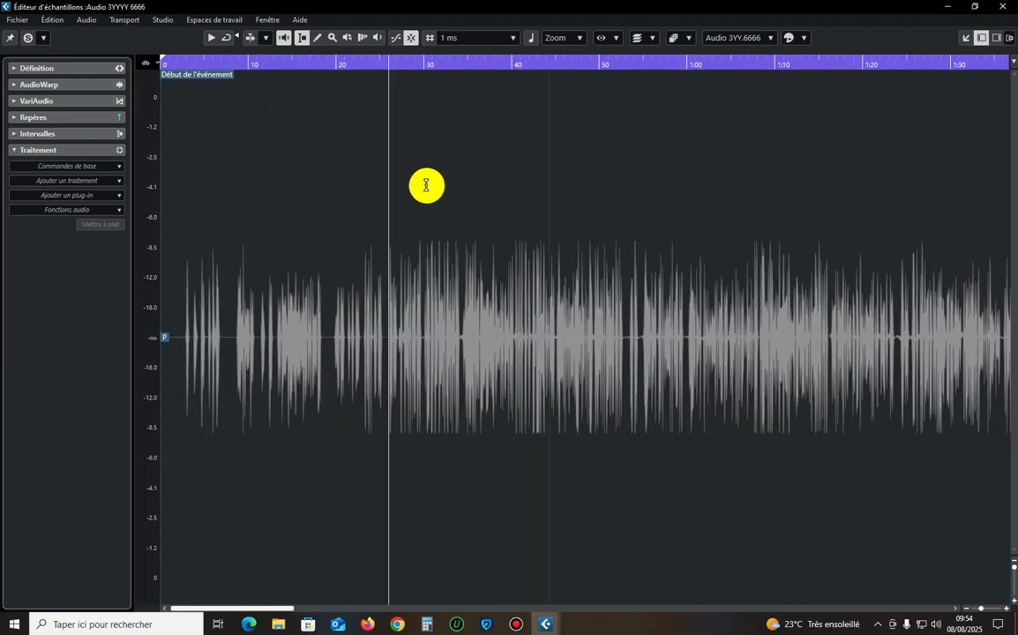
drag(577, 265, 266, 290)
click(68, 181)
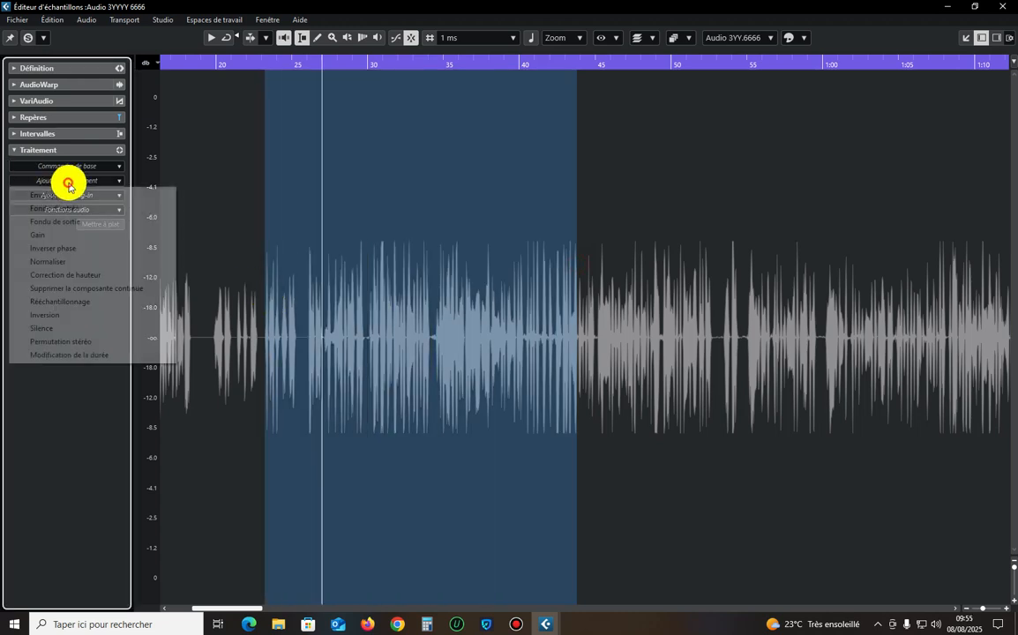
click(46, 228)
click(600, 198)
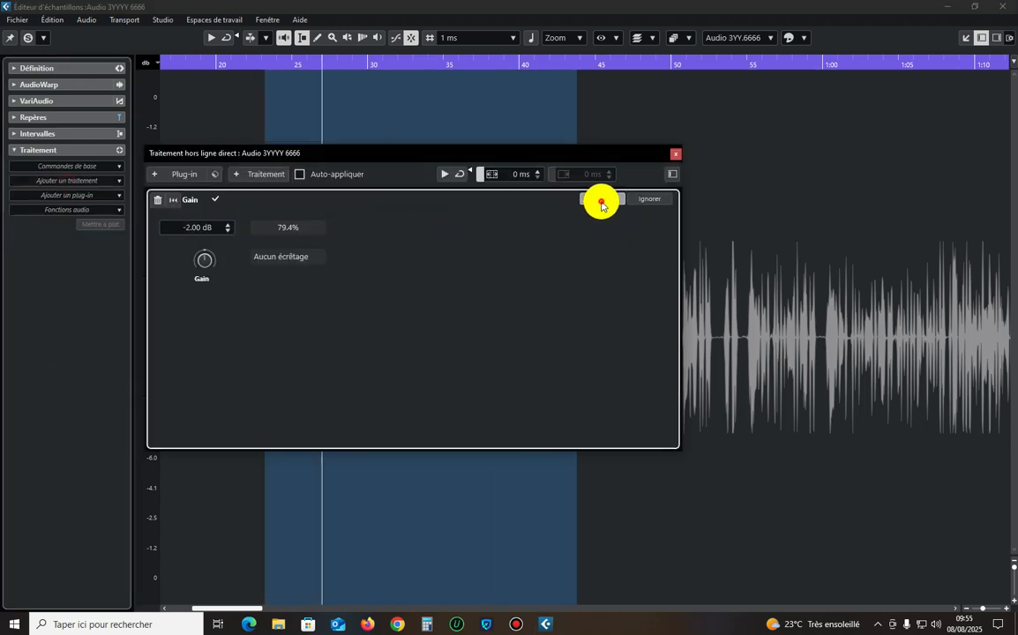
click(676, 156)
Select the passage from about 45 to 58 seconds and apply the same -2 dB Gain to it.
key(g)
key(g)
key(g)
key(g)
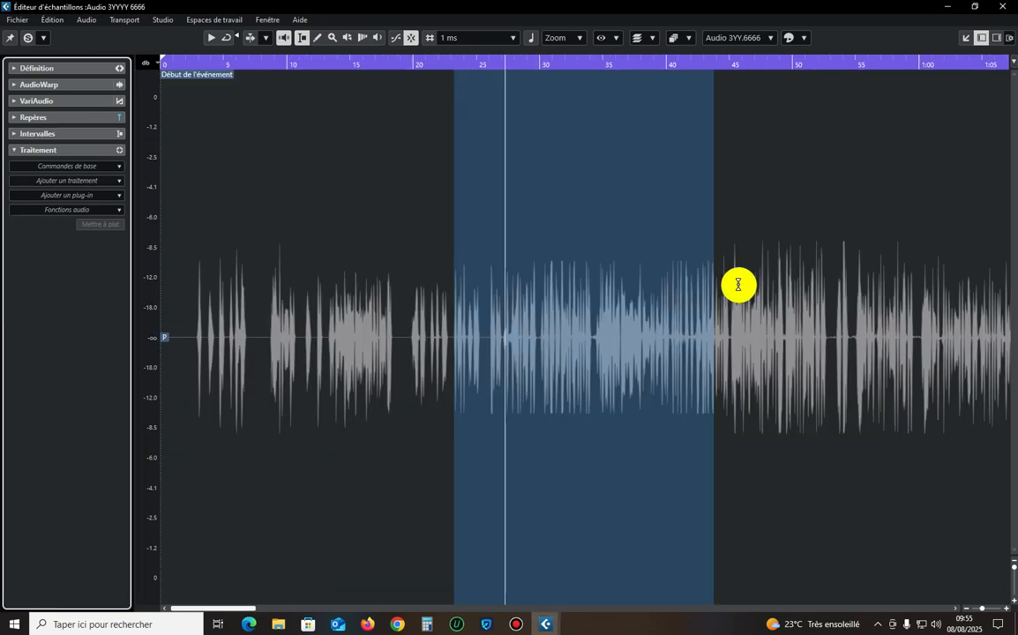
key(g)
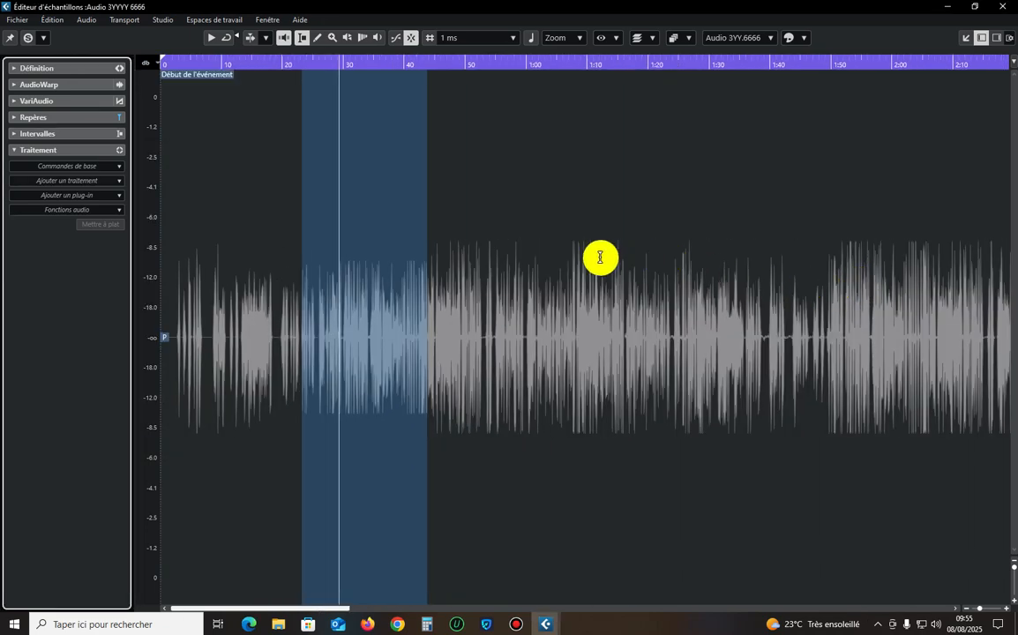
drag(517, 261, 435, 262)
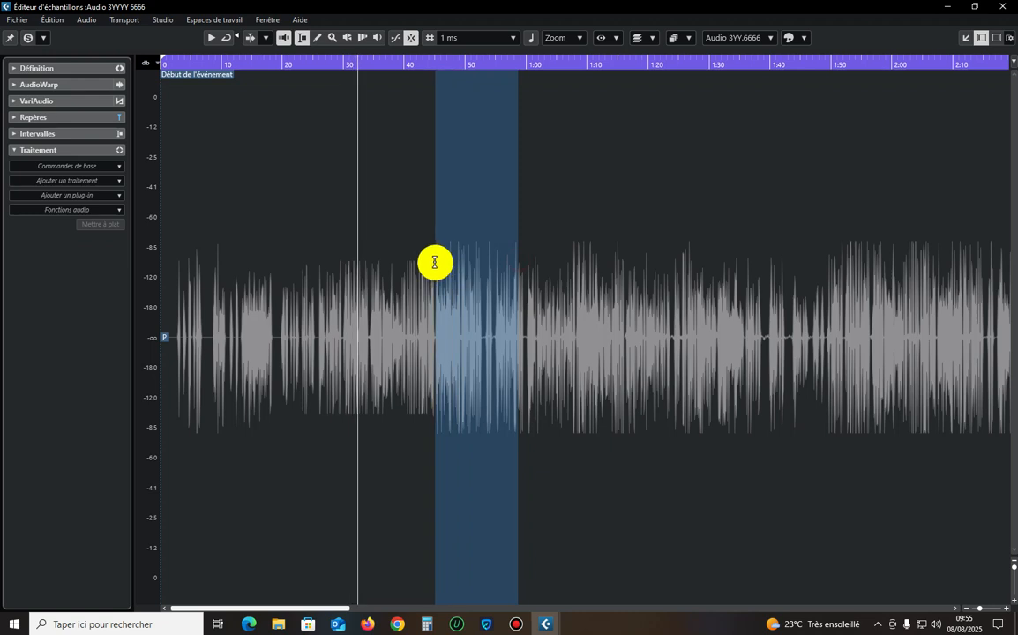
click(89, 181)
click(63, 234)
click(602, 199)
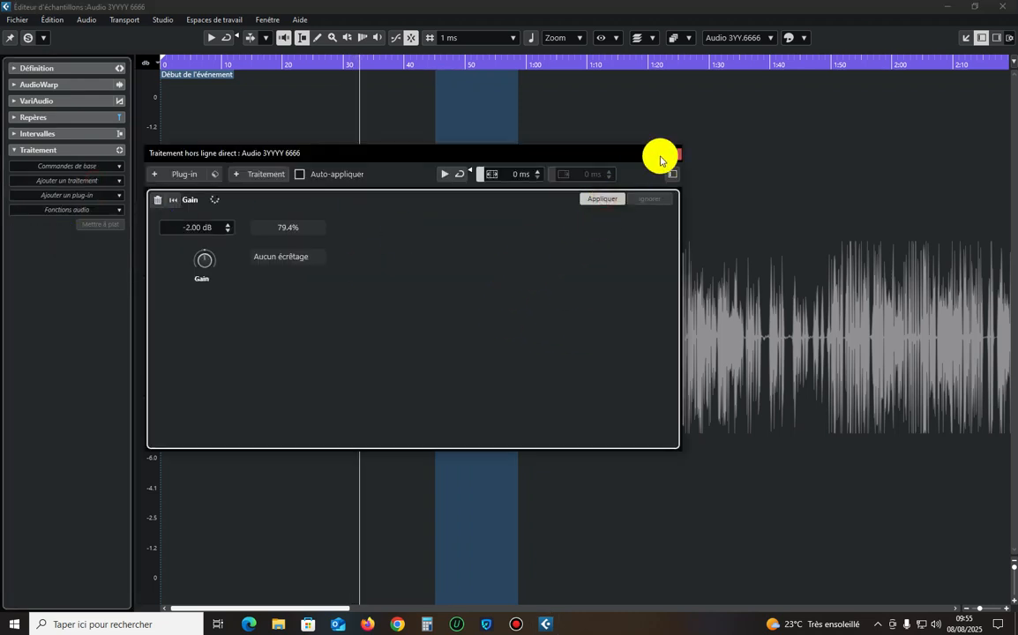
click(676, 156)
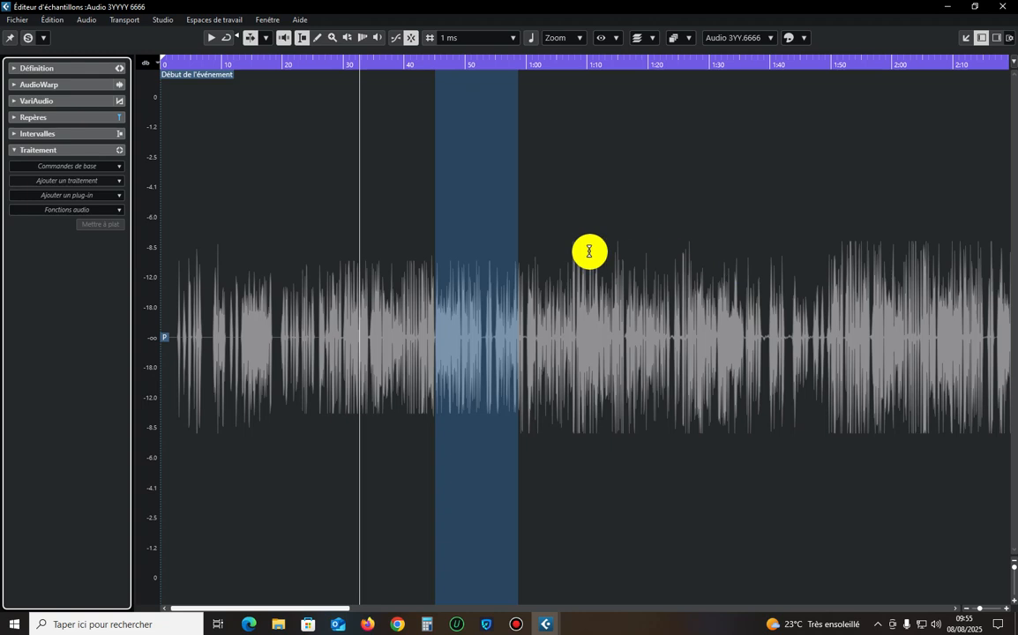
Select the loud section from about 1:07 to 1:12 and apply the -2 dB Gain to it.
drag(598, 253, 572, 265)
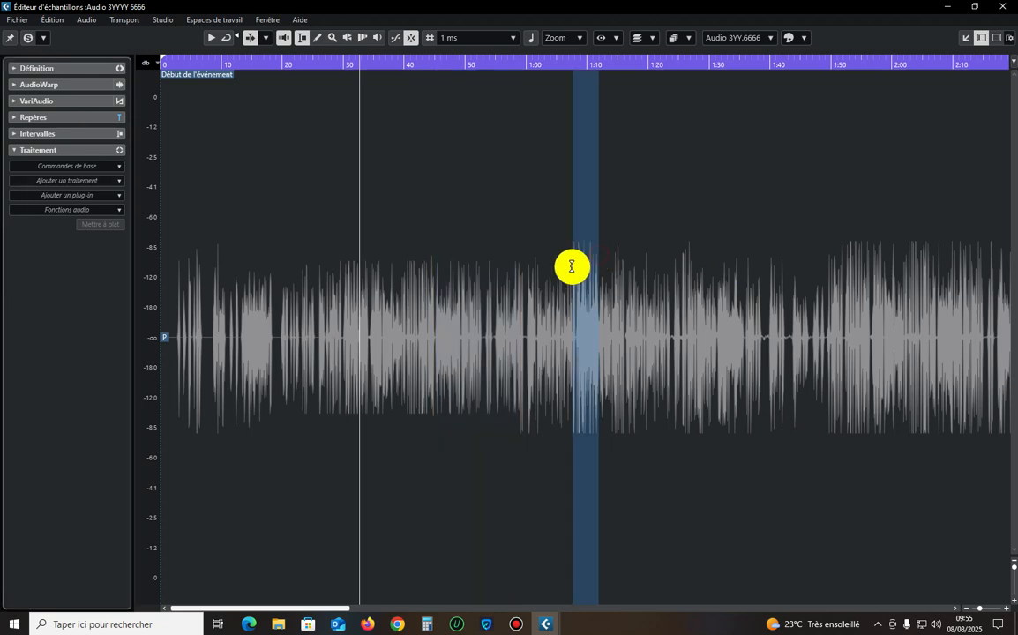
click(75, 186)
click(59, 236)
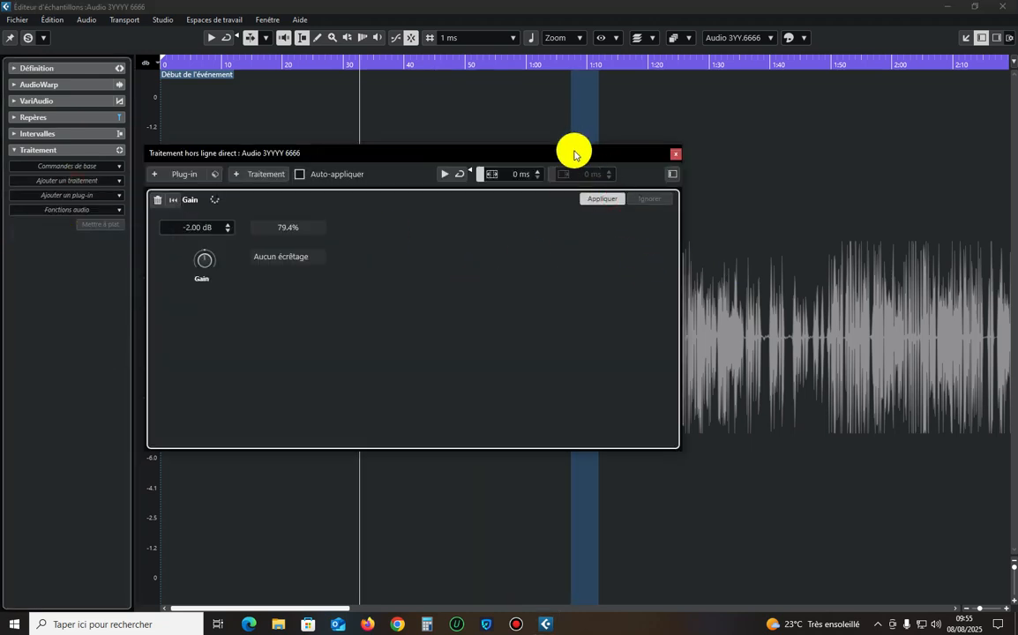
click(677, 155)
Select the loud passage from about 1:49 to 2:20 and apply the -2 dB Gain to it.
key(g)
key(g)
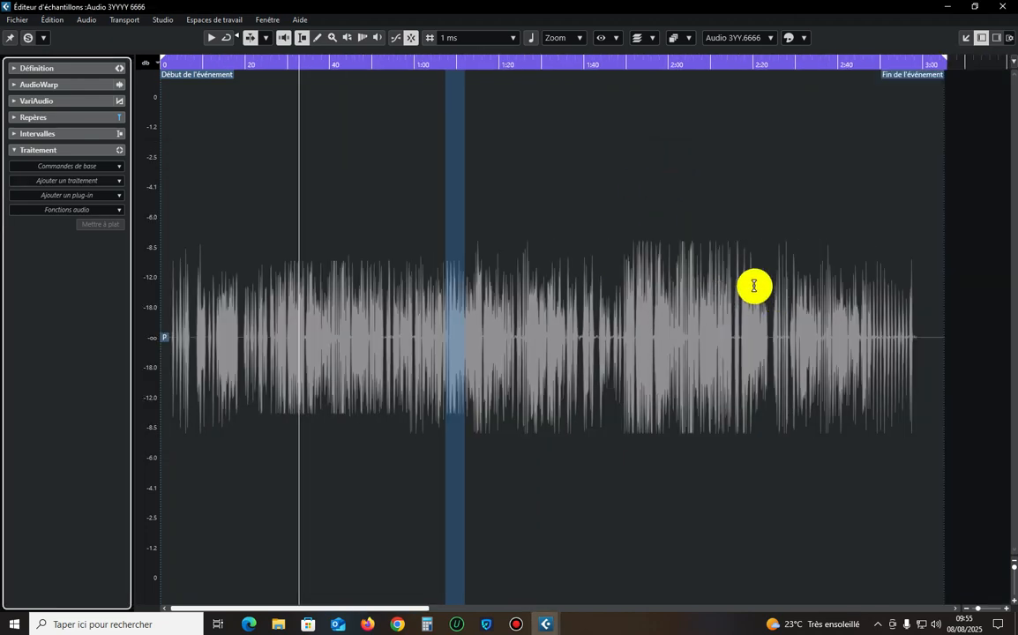
drag(752, 259, 622, 268)
click(80, 181)
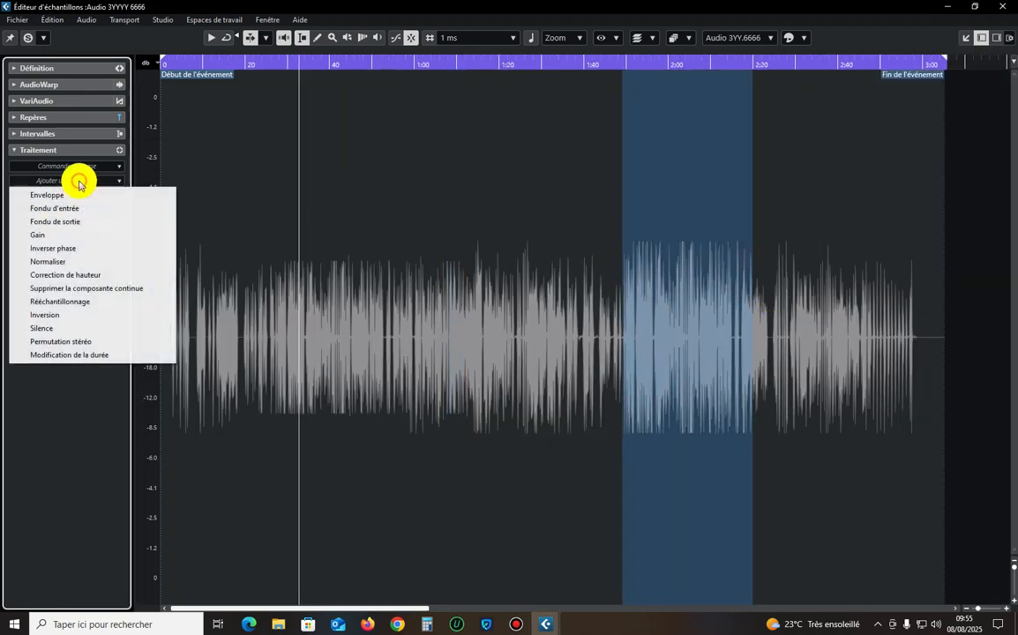
click(67, 232)
click(605, 201)
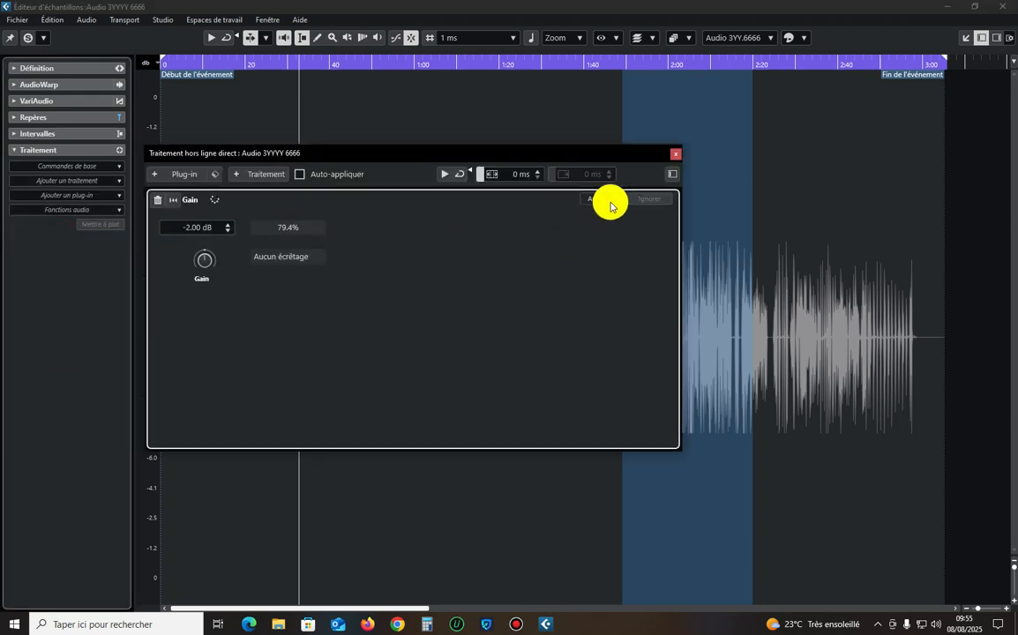
click(676, 154)
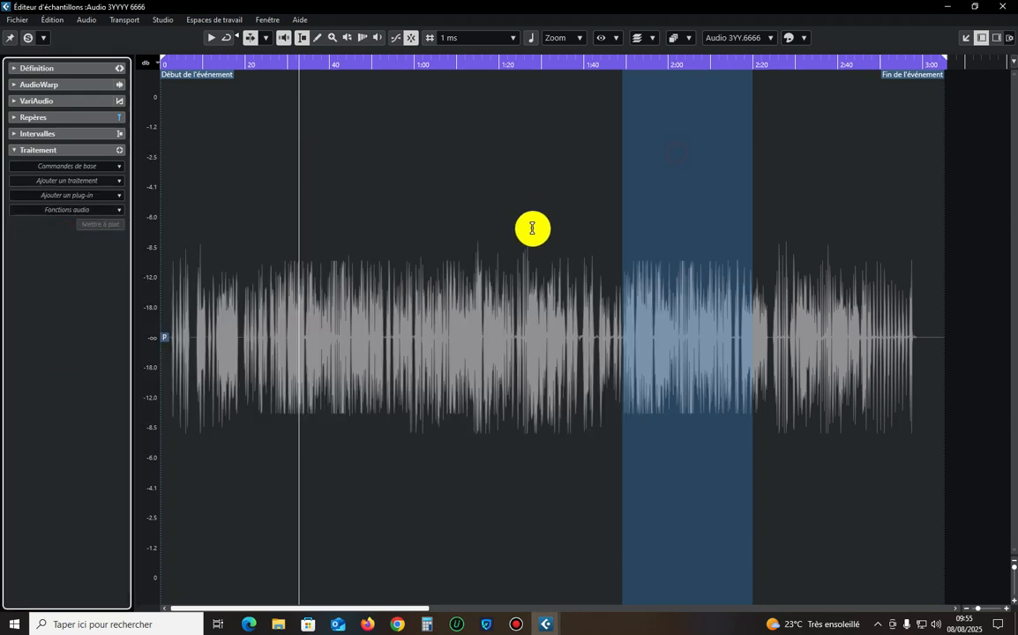
Select the single peak at about 1:26 and apply the -2 dB Gain to it.
mouse_move(531, 257)
mouse_down()
mouse_move(513, 263)
mouse_move(522, 263)
mouse_up()
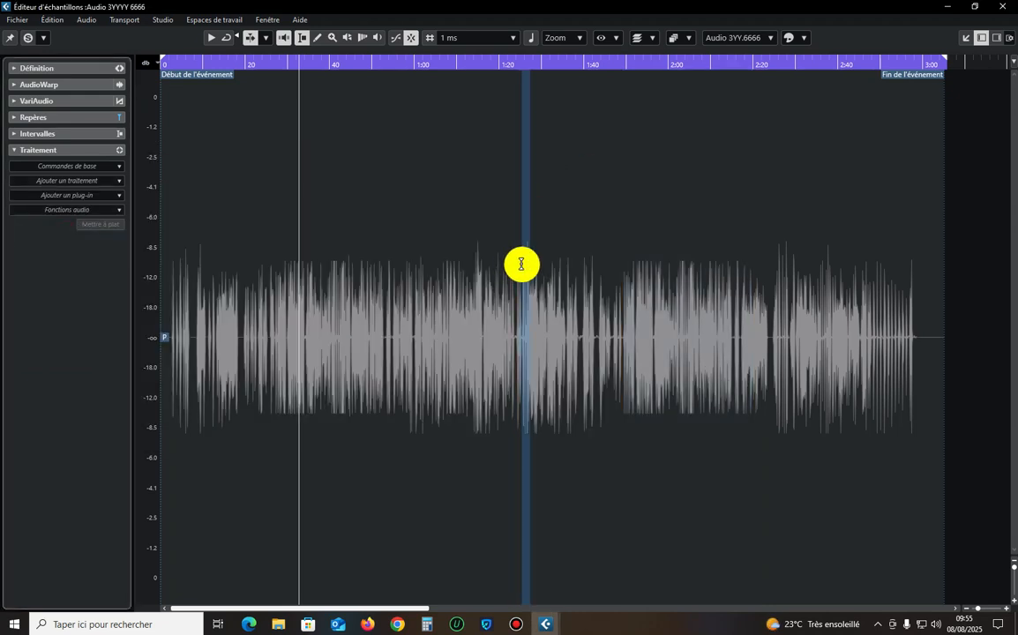
click(70, 181)
click(52, 233)
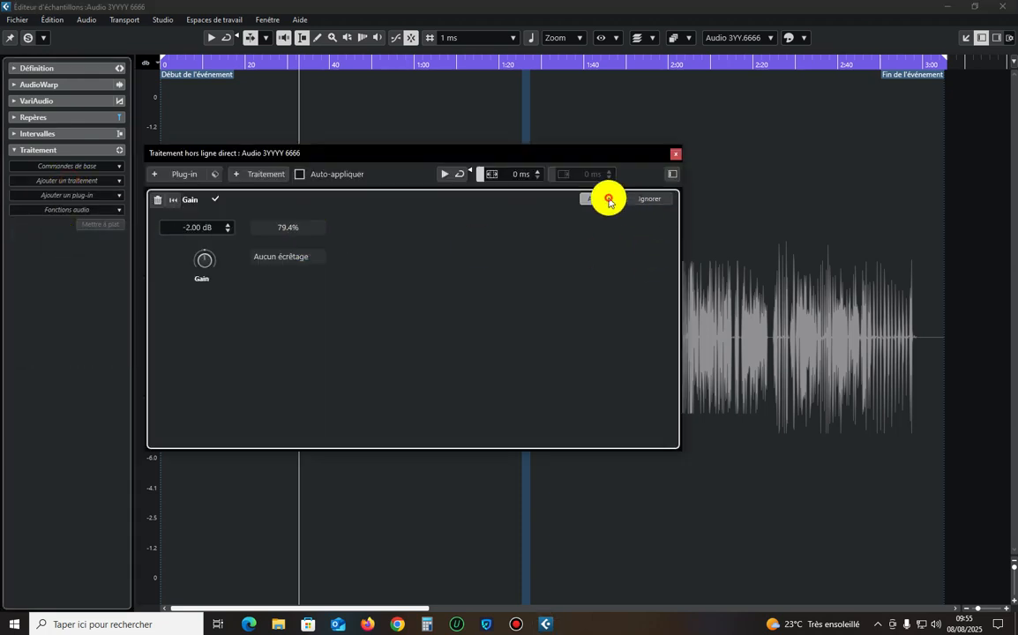
click(675, 154)
Select the peak at about 1:15 and apply the -2 dB Gain to it.
click(477, 262)
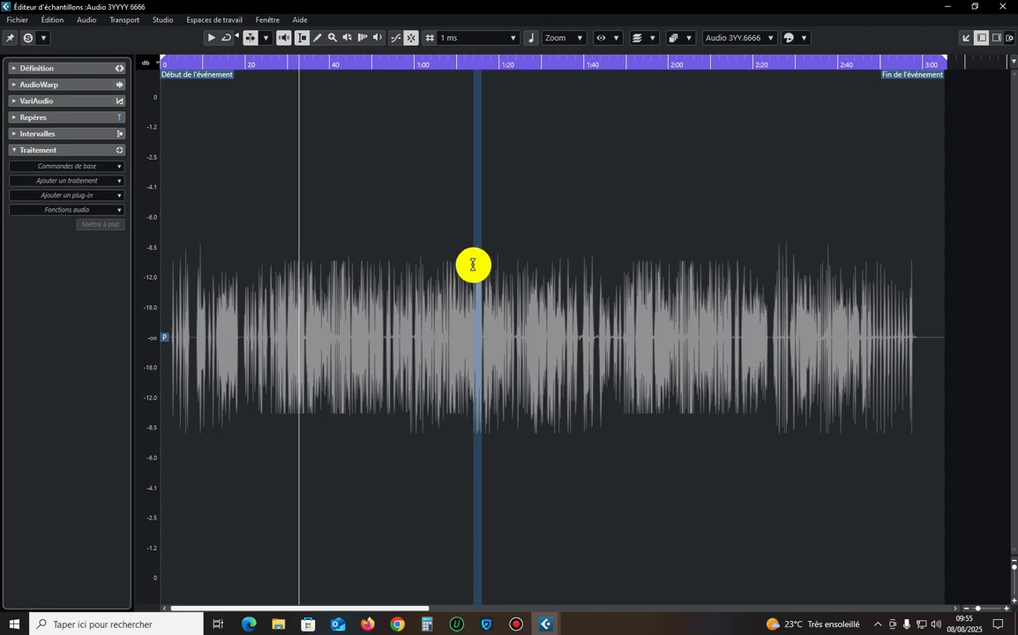
click(87, 183)
click(63, 235)
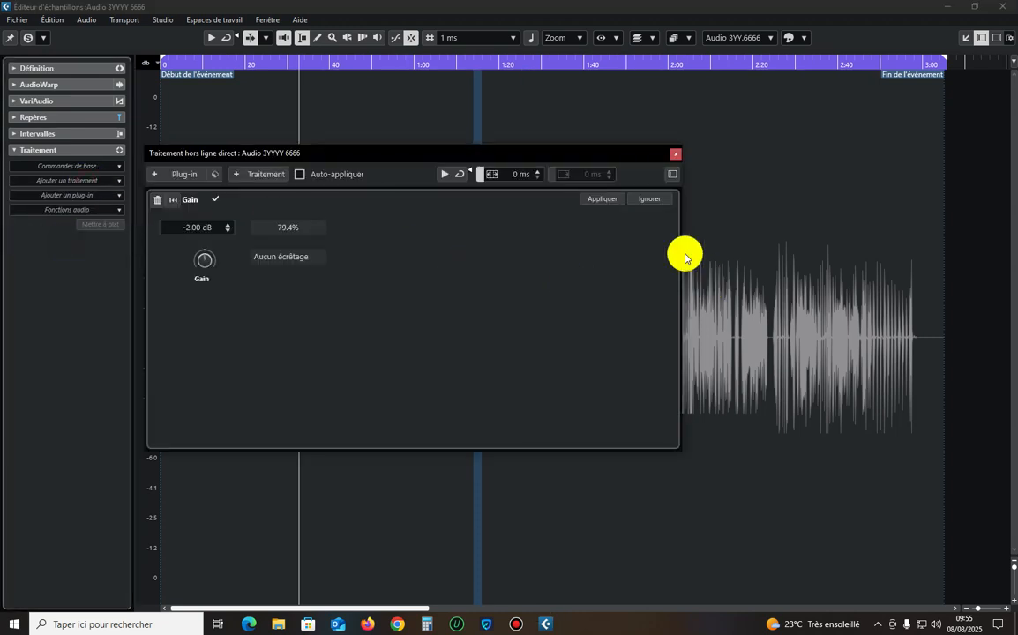
click(592, 200)
drag(535, 153, 603, 157)
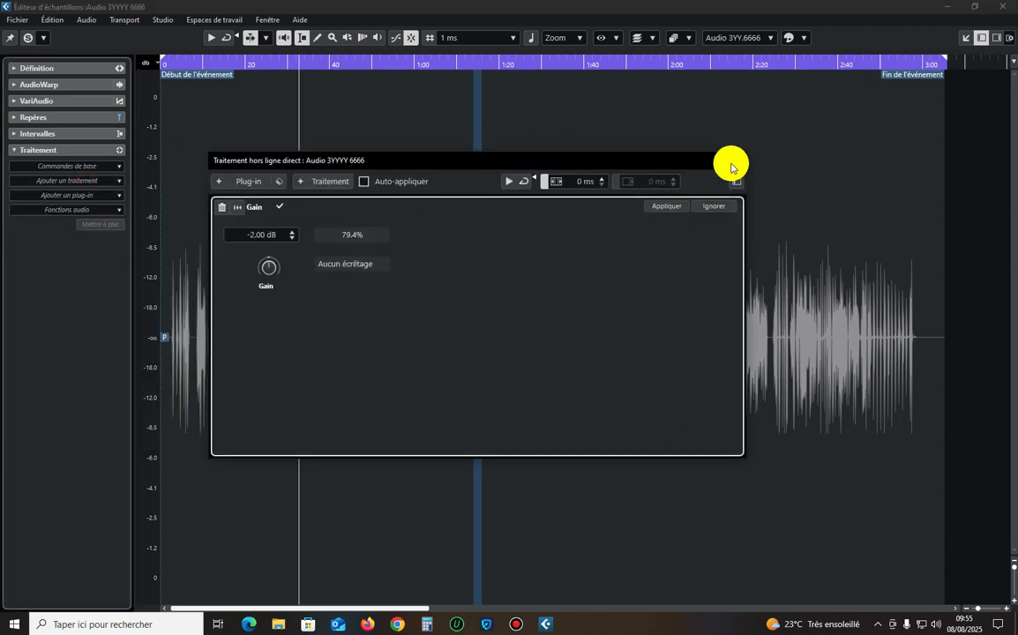
click(735, 160)
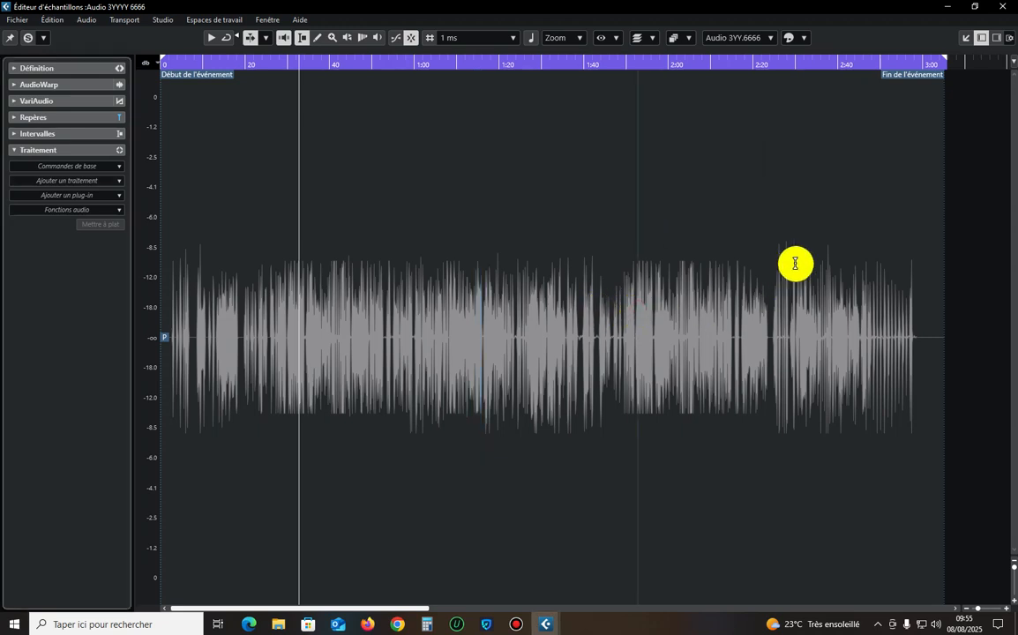
Select the peaks from about 2:25 to 2:30 and apply the -2 dB Gain to them.
drag(794, 263, 776, 269)
click(96, 180)
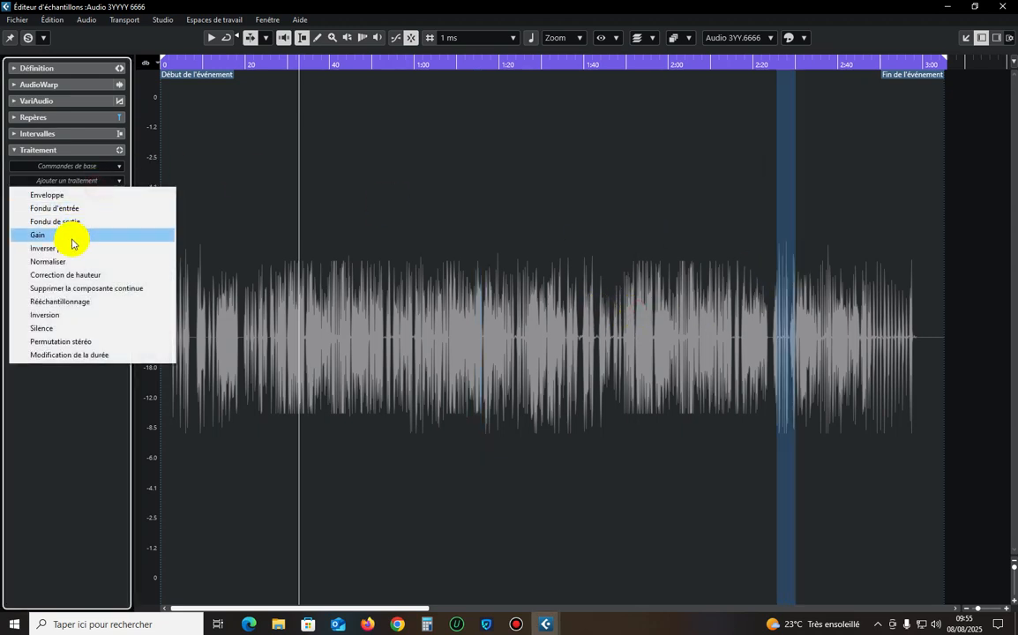
click(73, 234)
click(664, 206)
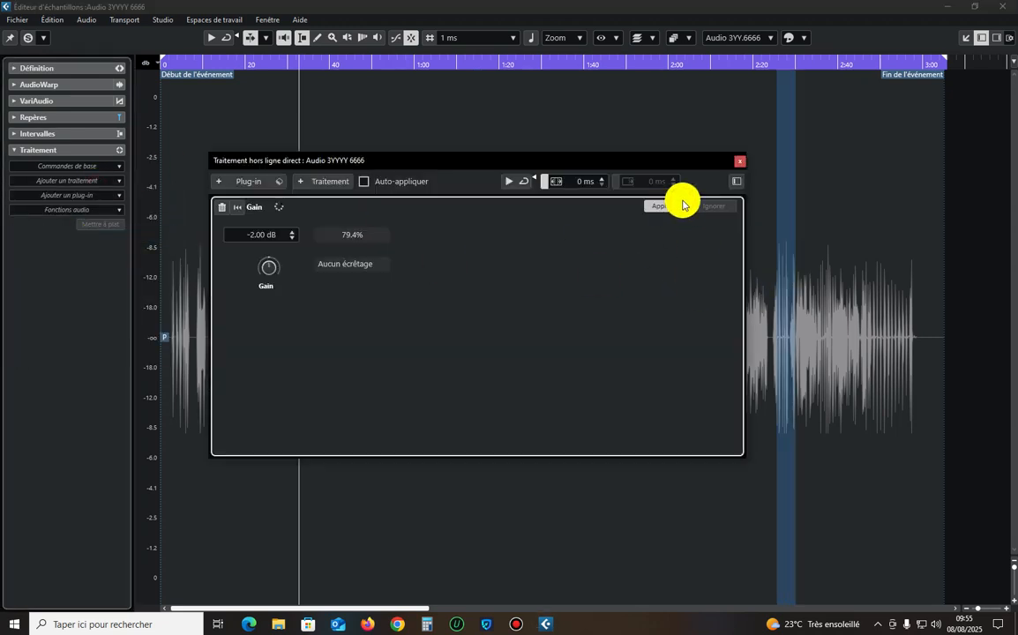
click(740, 162)
Select the narrow peak at about 2:38 and apply the -2 dB Gain to it.
click(829, 258)
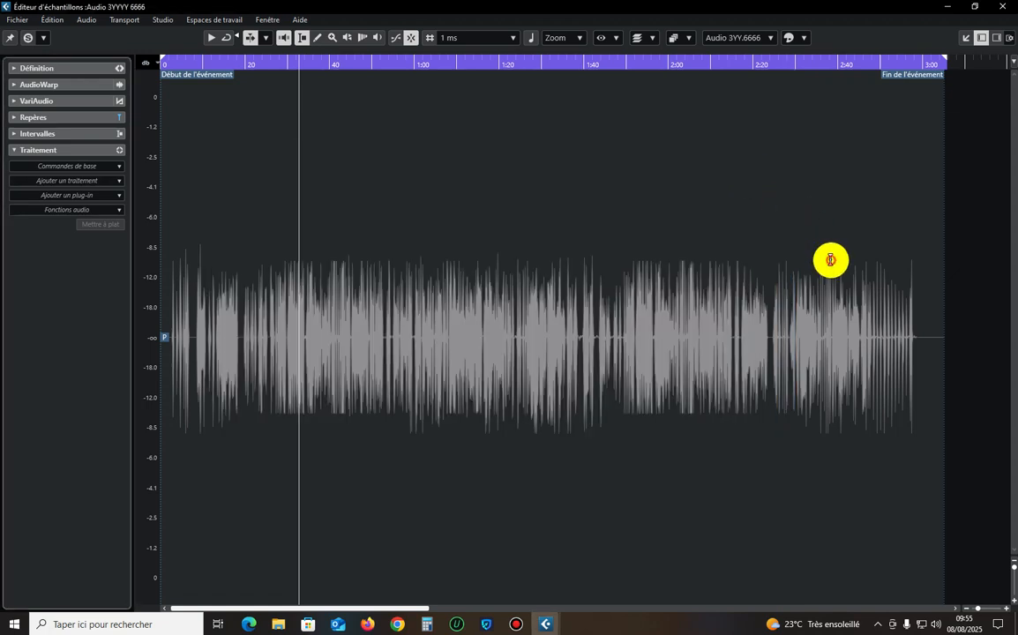
click(101, 180)
click(48, 234)
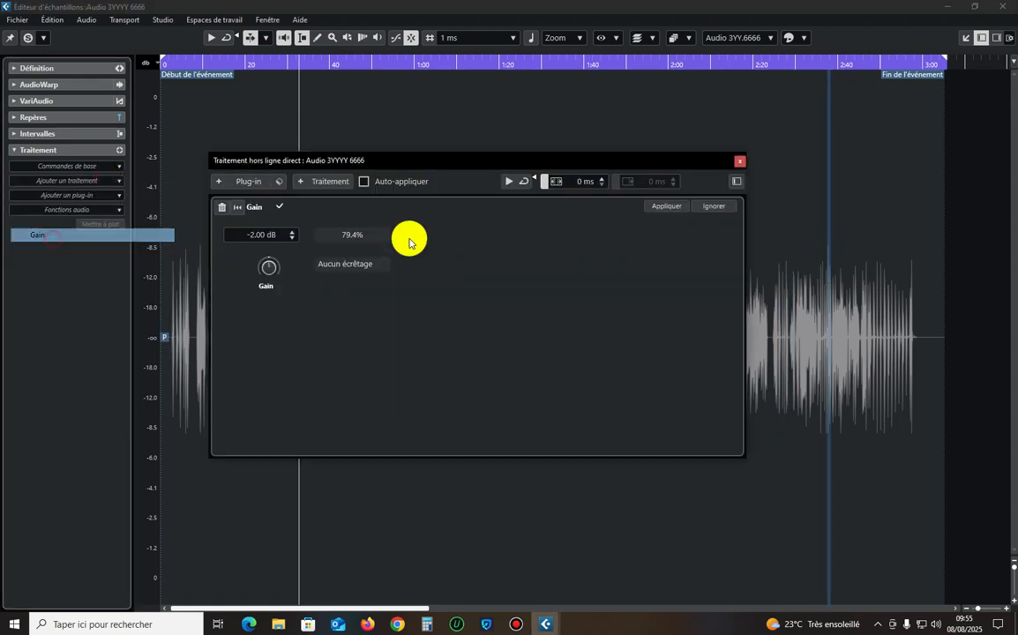
click(662, 208)
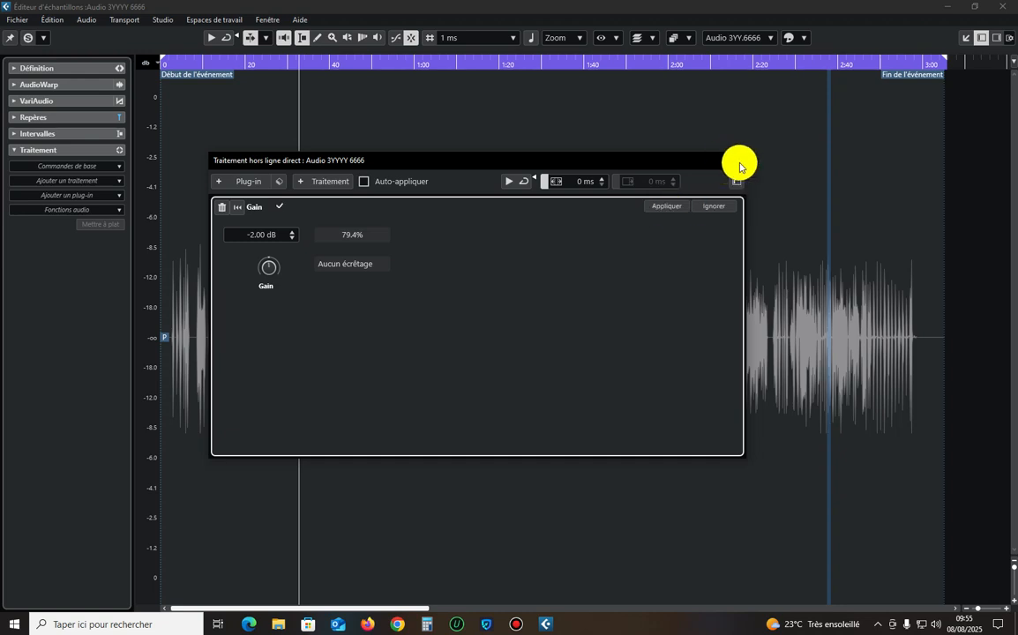
click(740, 164)
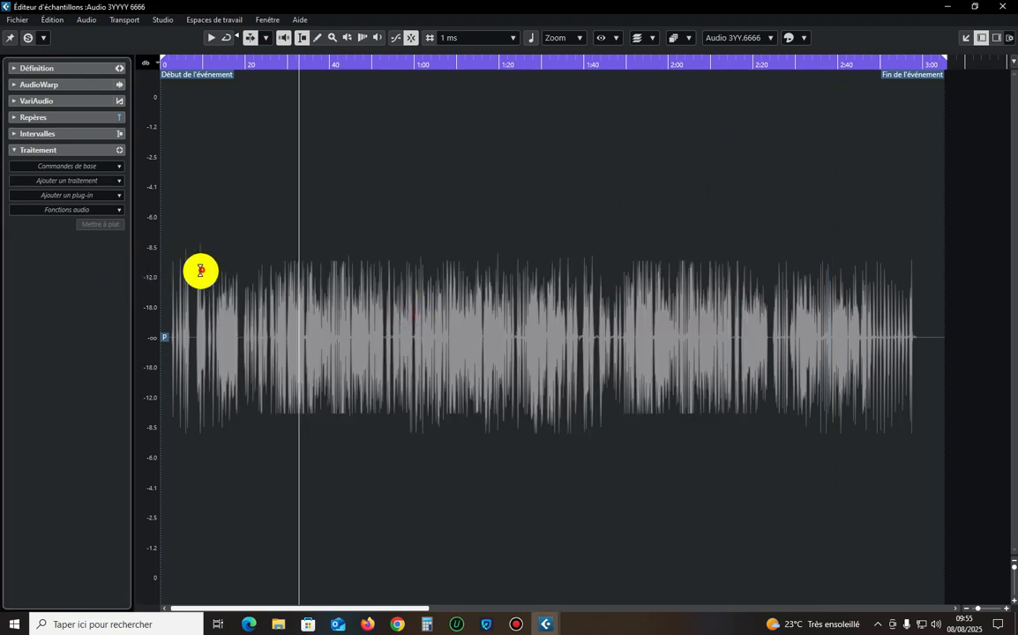
Select the opening of the recording up to about 10 seconds and apply the -2 dB Gain to it.
drag(200, 271, 162, 289)
click(67, 181)
click(49, 234)
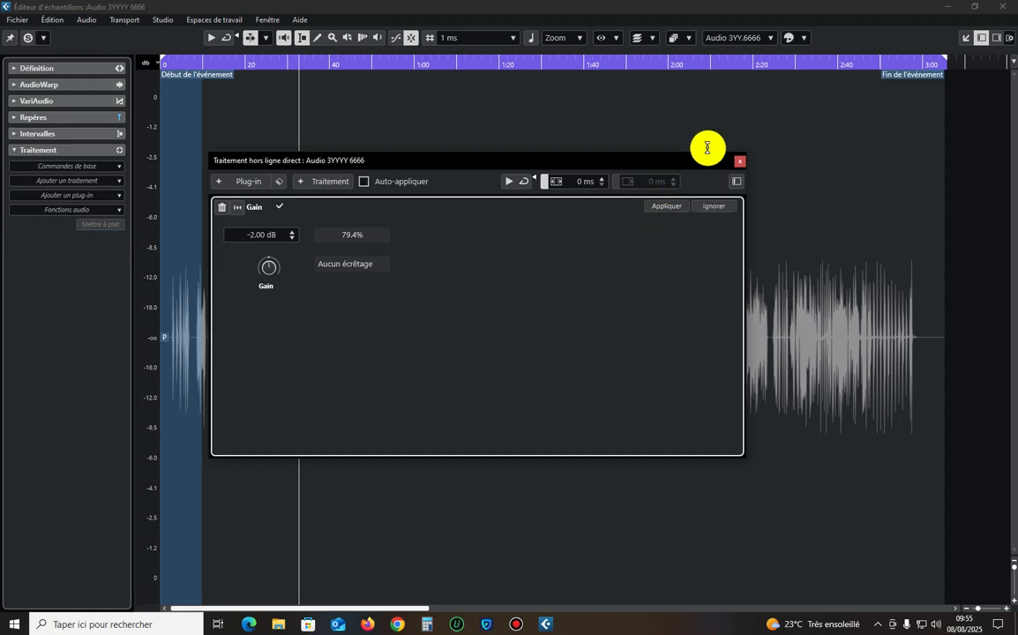
click(732, 162)
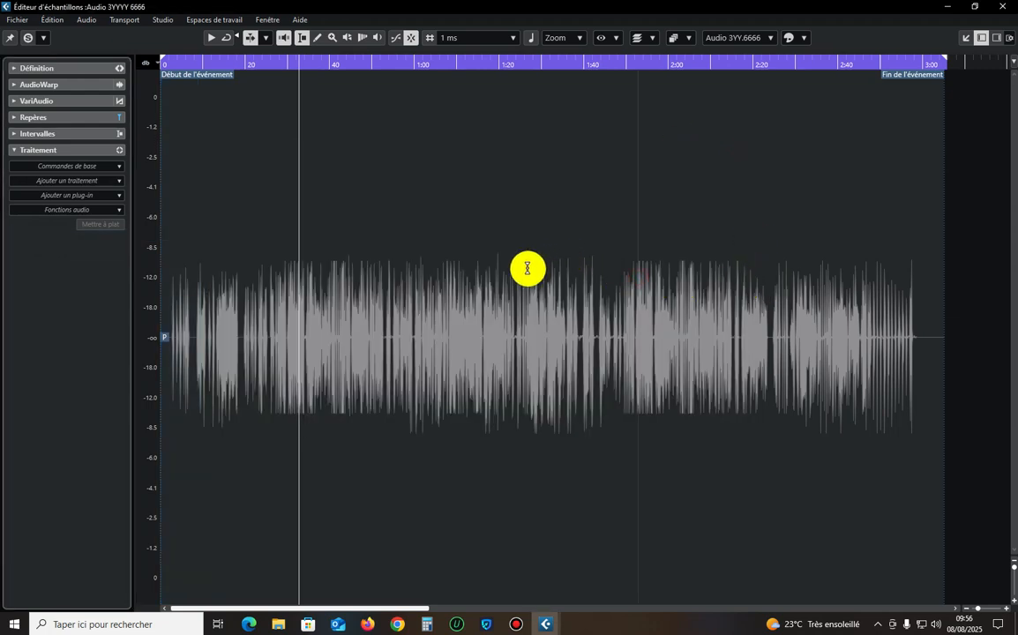
Select the passage from about 1:32 to 1:43 and apply a Gain of -1 dB to it.
click(271, 63)
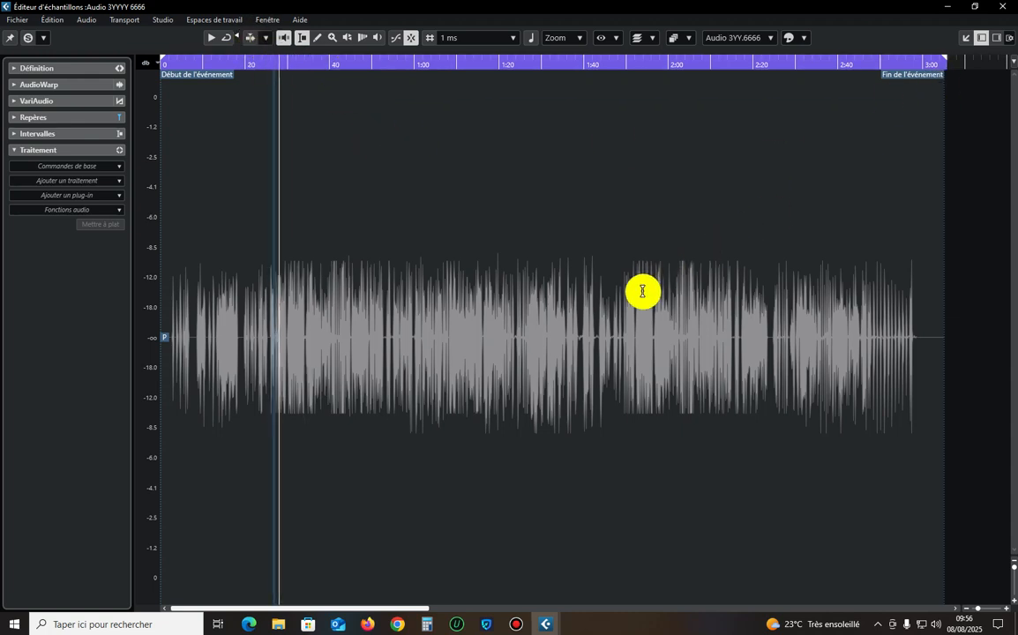
drag(595, 273, 550, 275)
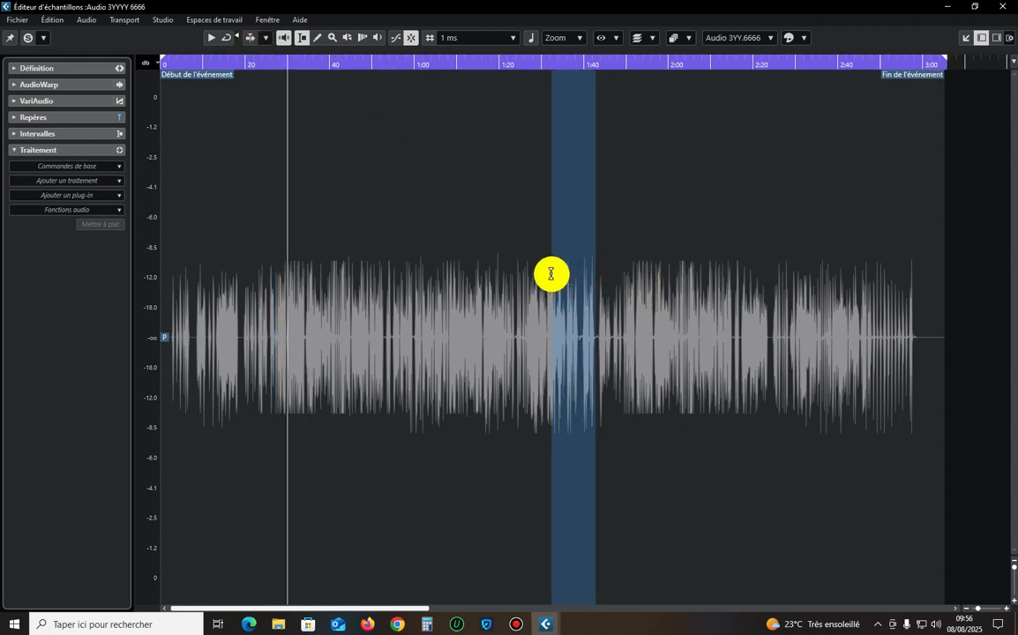
click(57, 180)
click(51, 237)
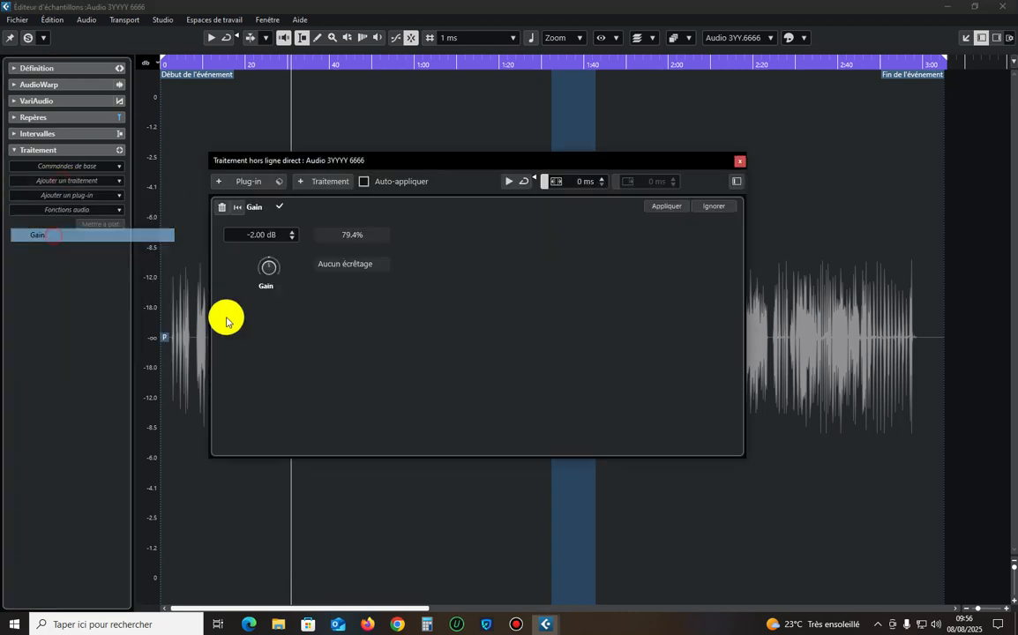
click(265, 236)
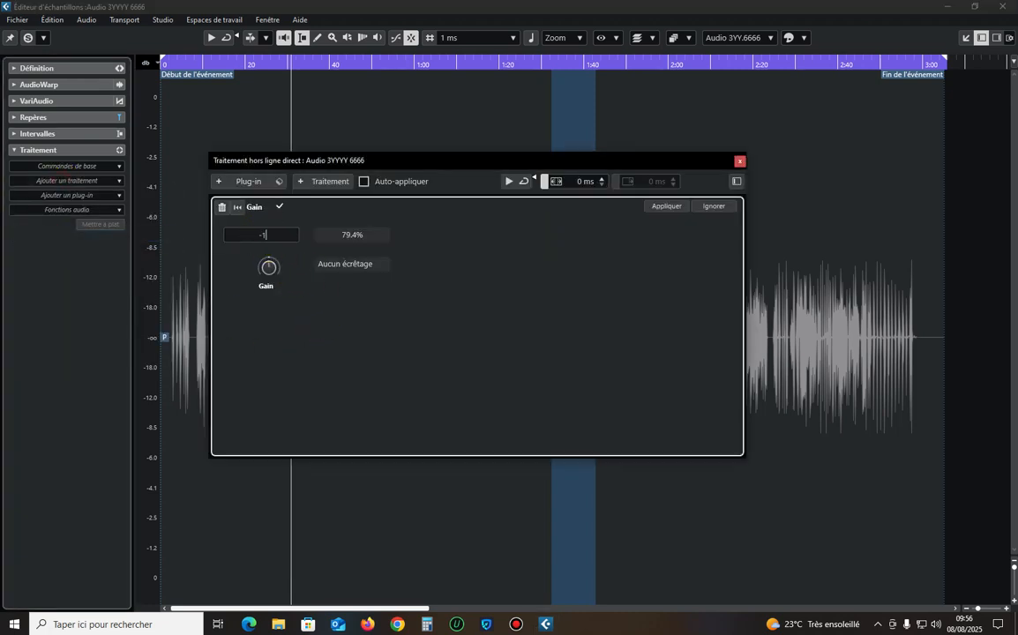
text(-1)
key(Return)
click(671, 206)
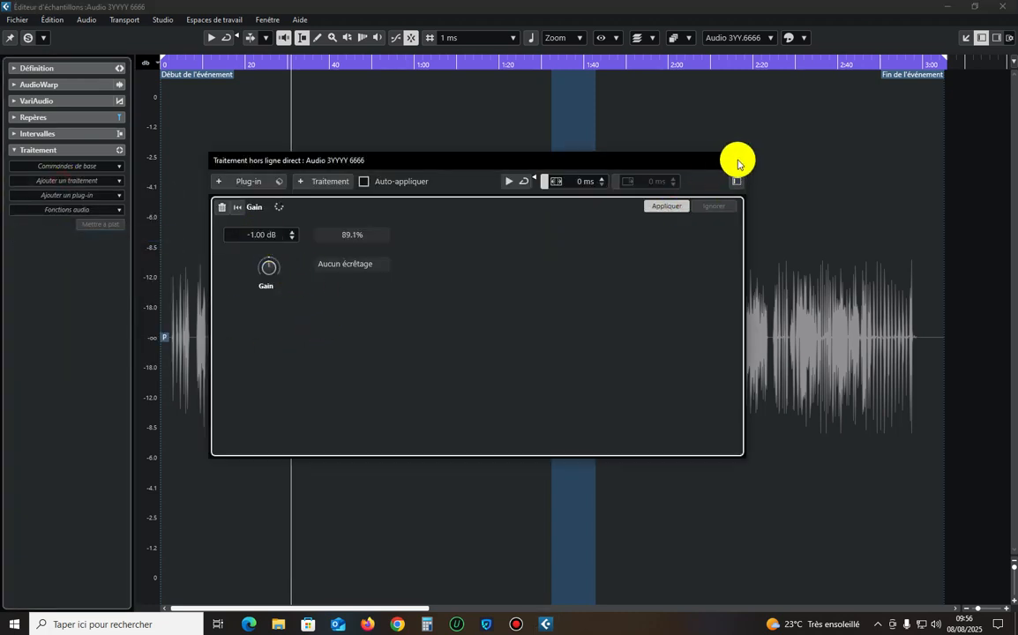
Close the Audio 3YYYY 6666 editor and open the Audio 4YYYY 6666 event in its own Sample Editor window.
click(737, 162)
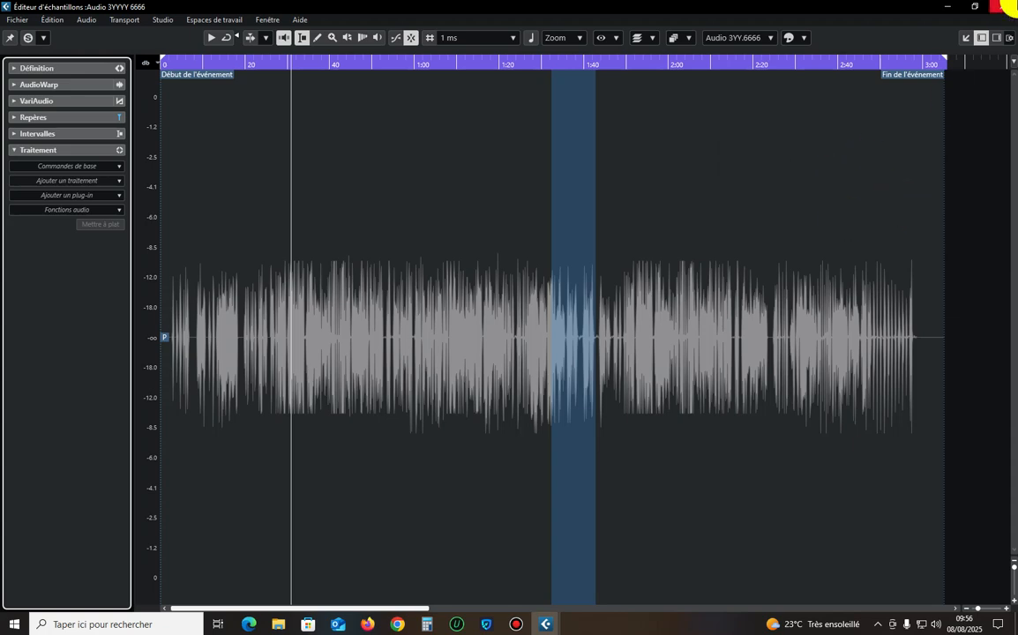
click(1005, 6)
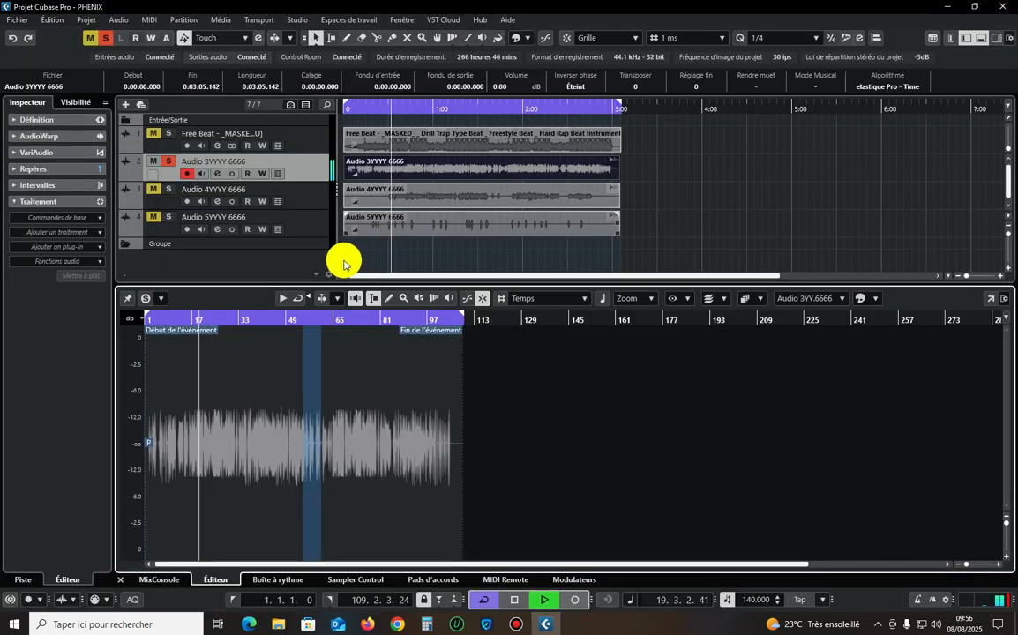
click(121, 581)
click(471, 279)
click(296, 203)
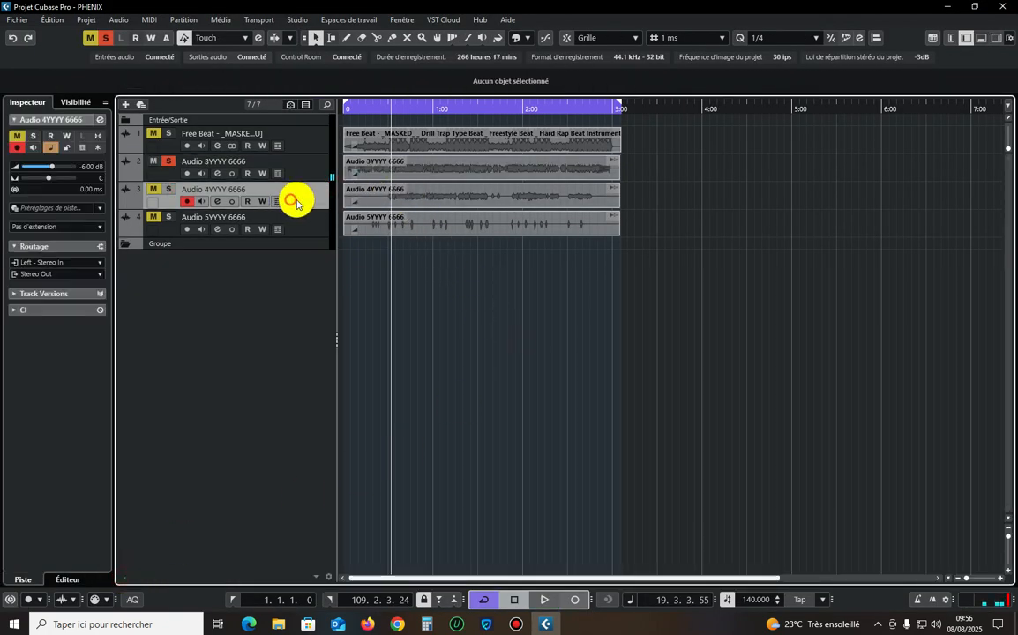
double_click(398, 196)
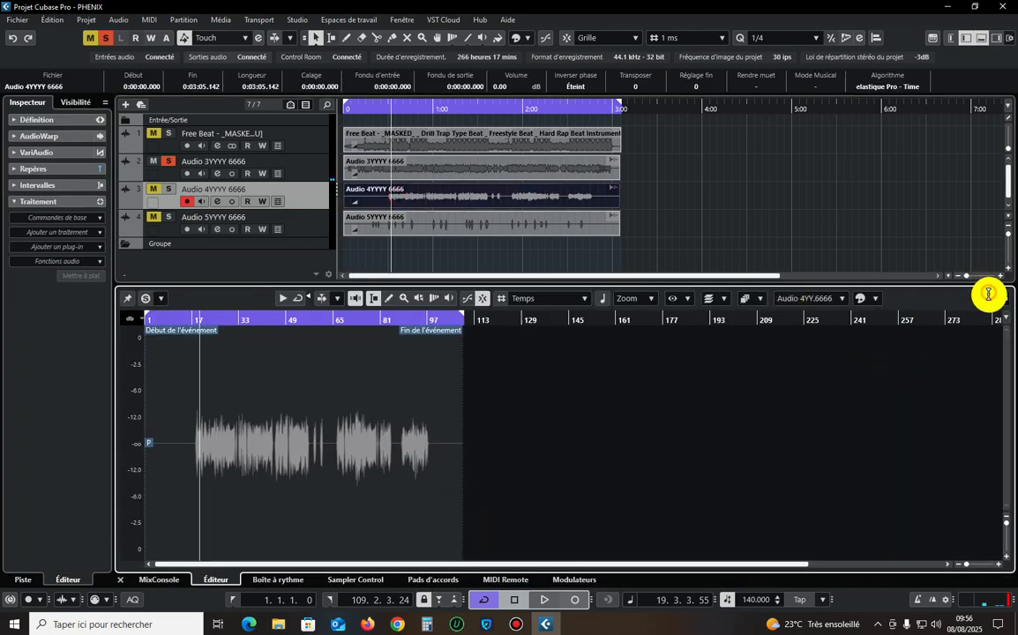
click(988, 293)
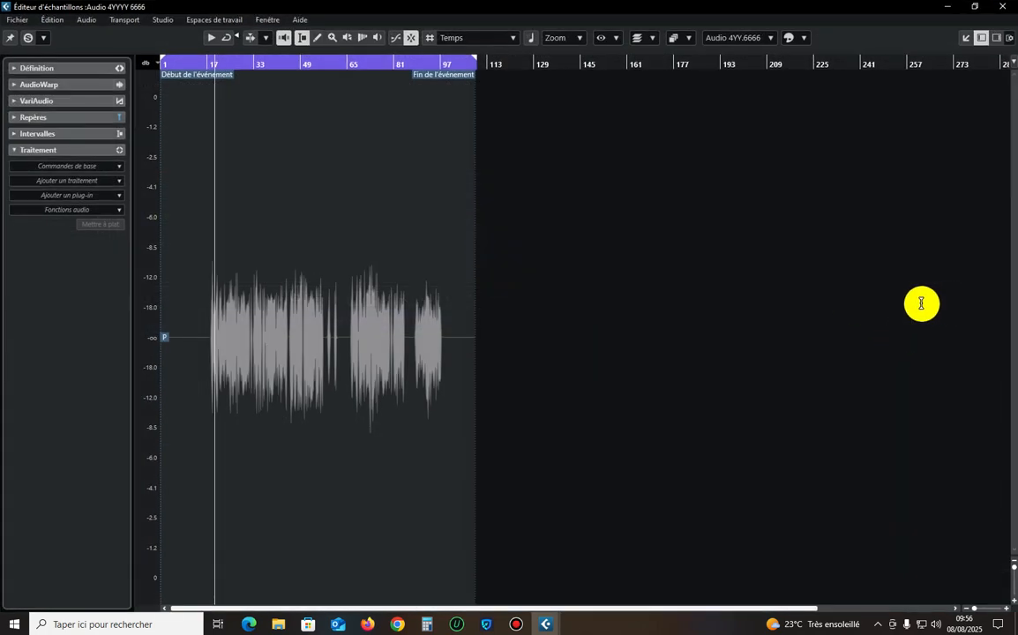
Apply a Gain of -2 dB to the entire Audio 4YYYY 6666 recording.
click(53, 167)
click(39, 234)
click(265, 234)
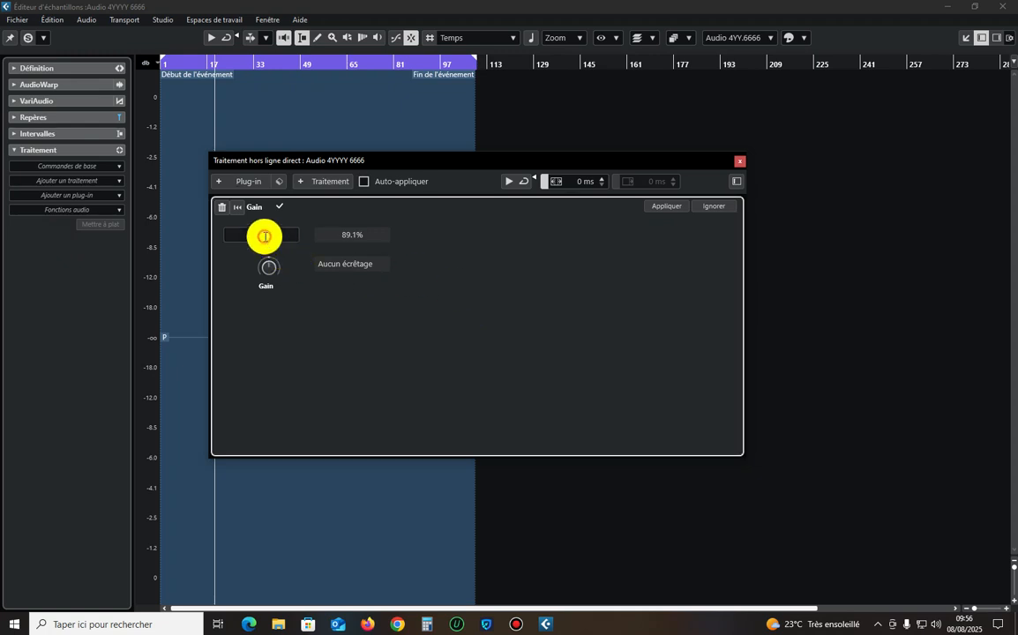
text(-3)
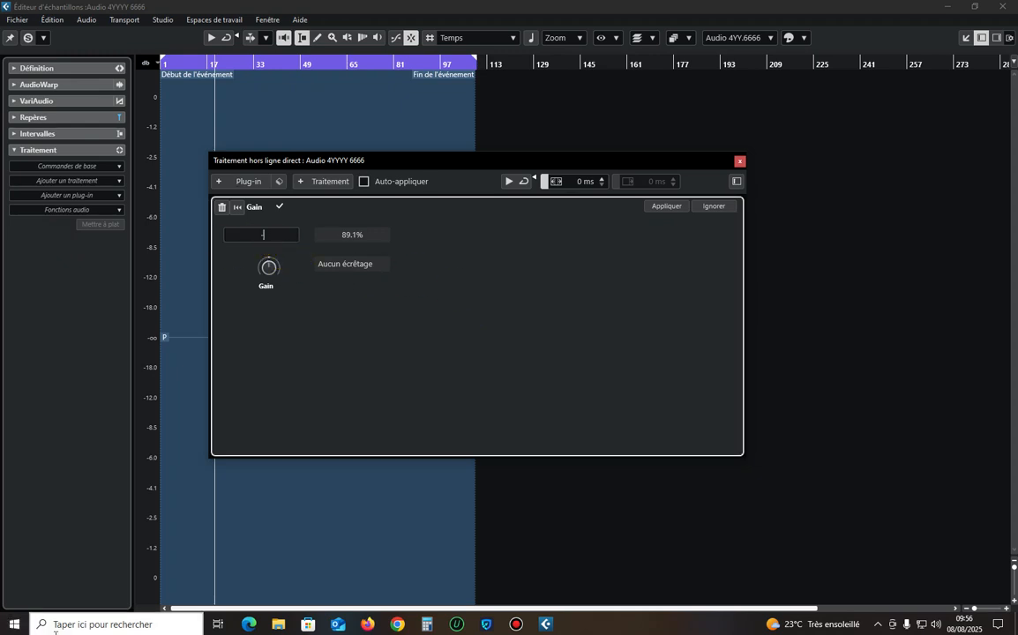
click(662, 207)
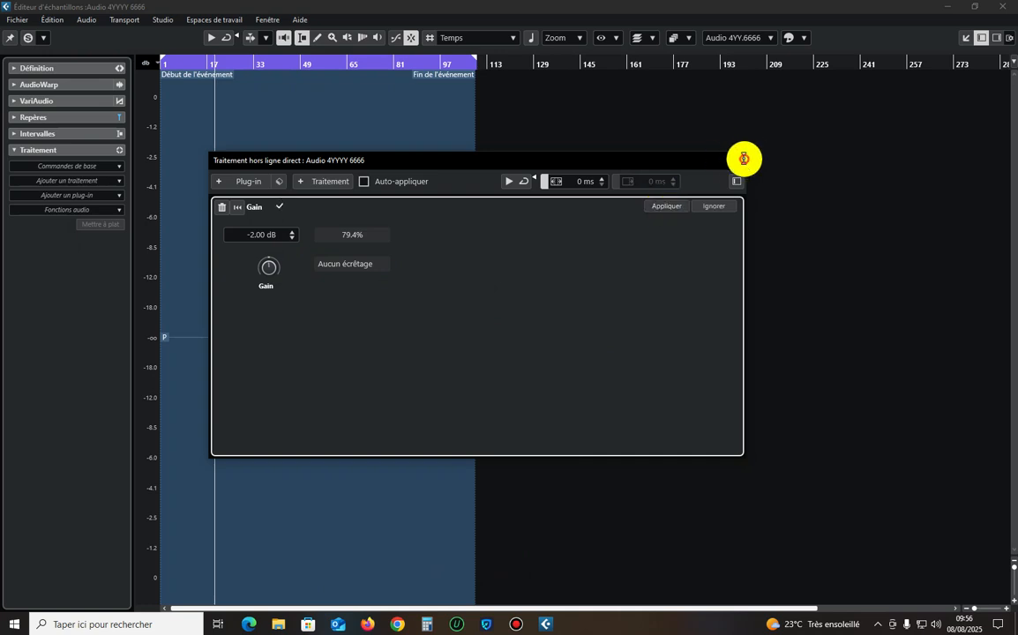
click(744, 160)
Select the narrow peak at about bar 73 and apply the -2 dB Gain to it.
key(h)
key(h)
key(h)
key(h)
key(h)
click(637, 323)
key(g)
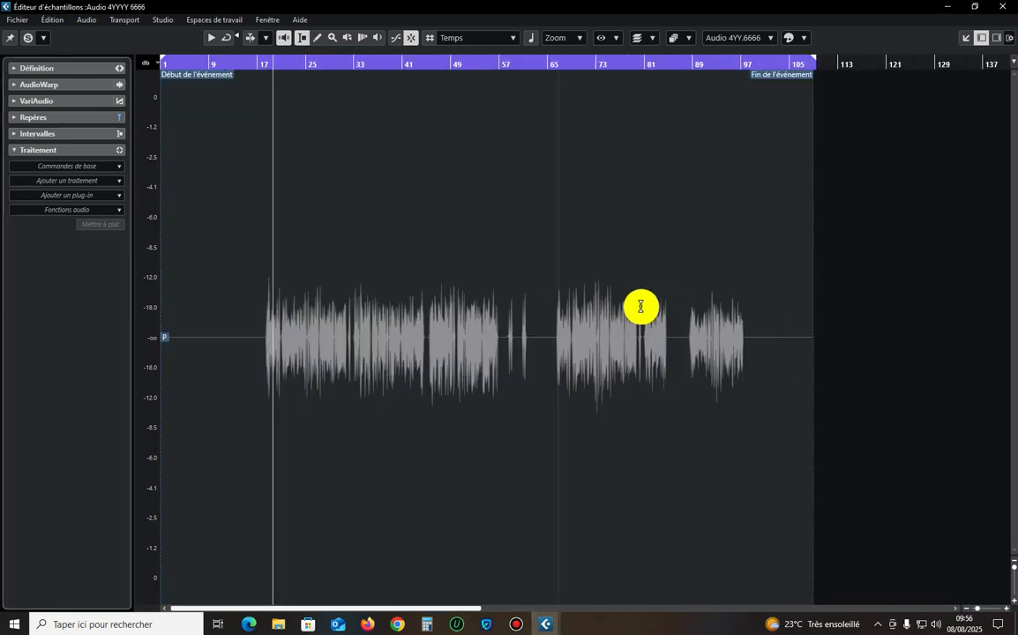
key(h)
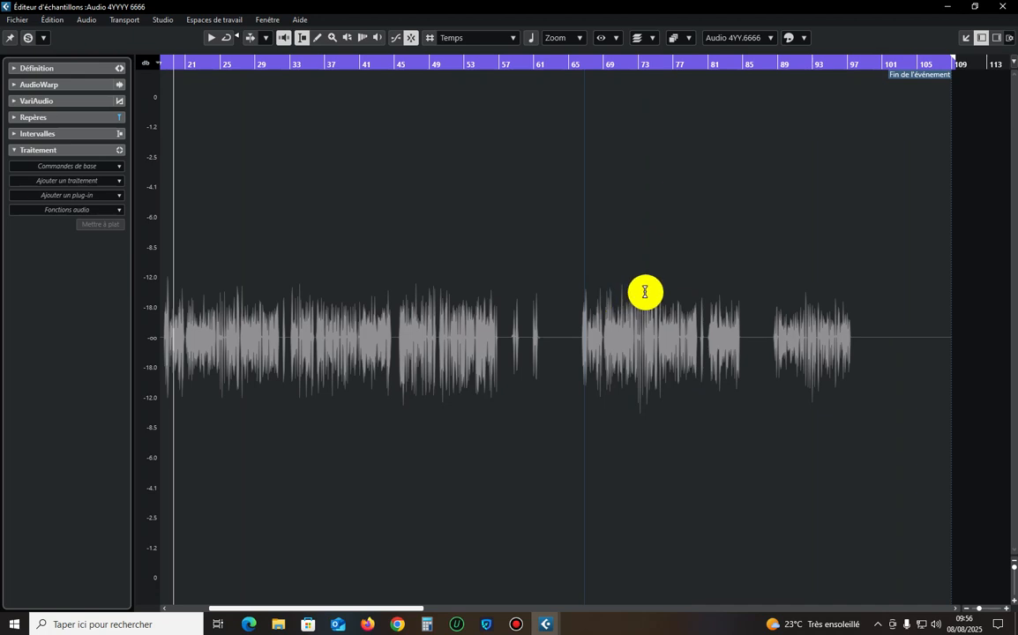
drag(644, 292, 635, 294)
click(61, 180)
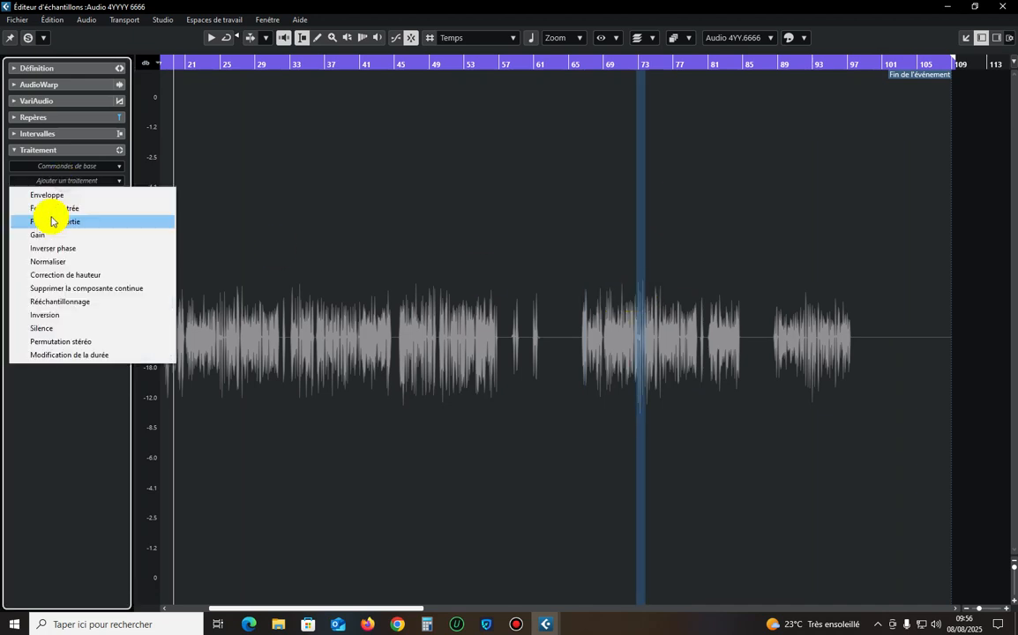
click(37, 234)
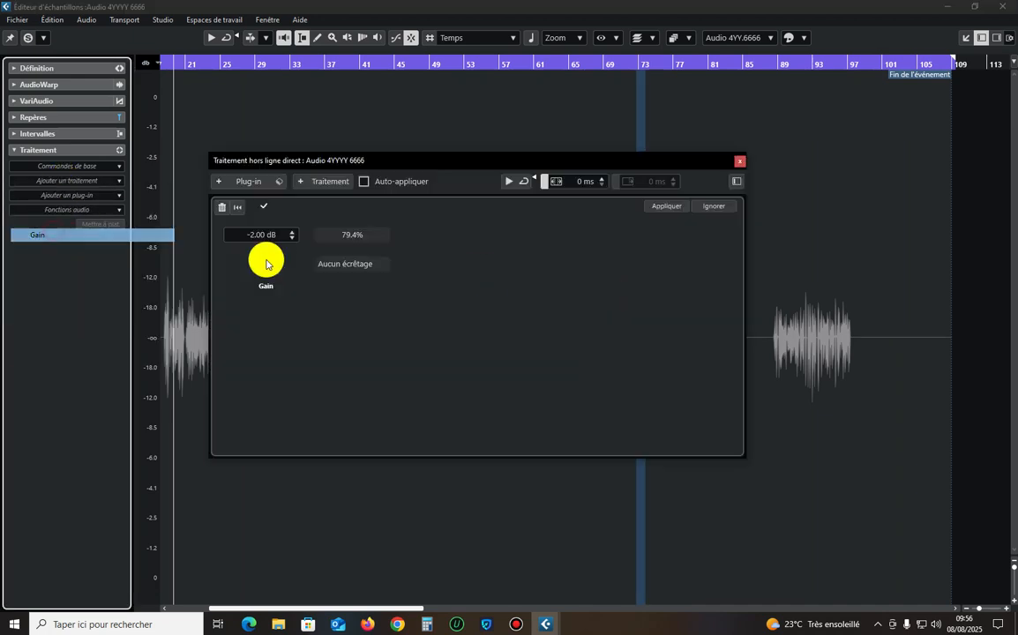
click(737, 164)
Select the narrow peak at about bar 75 and apply the -2 dB Gain to it.
drag(661, 301, 655, 306)
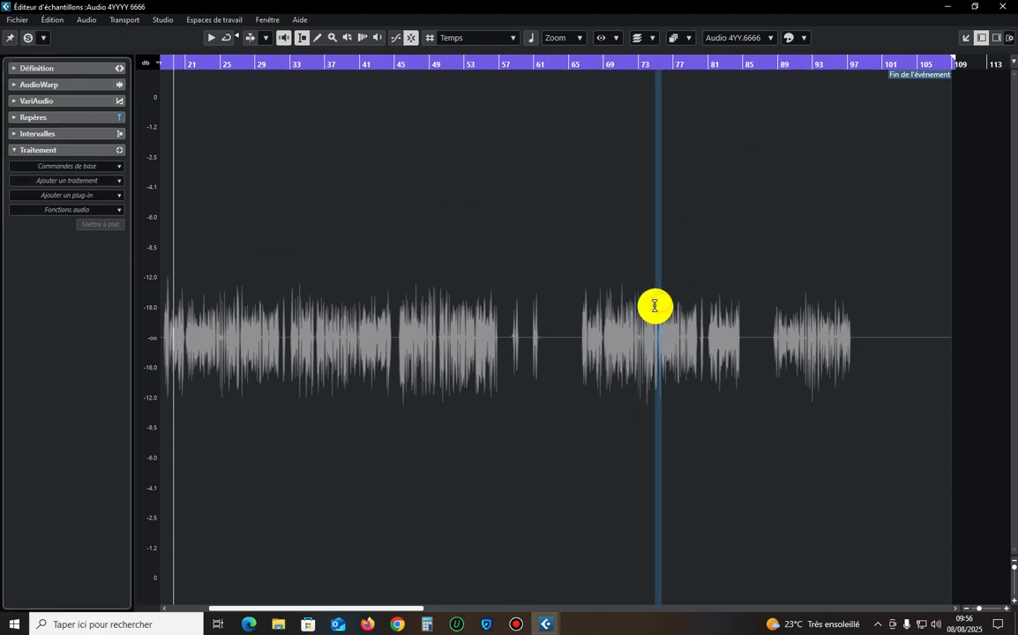
click(79, 181)
click(37, 235)
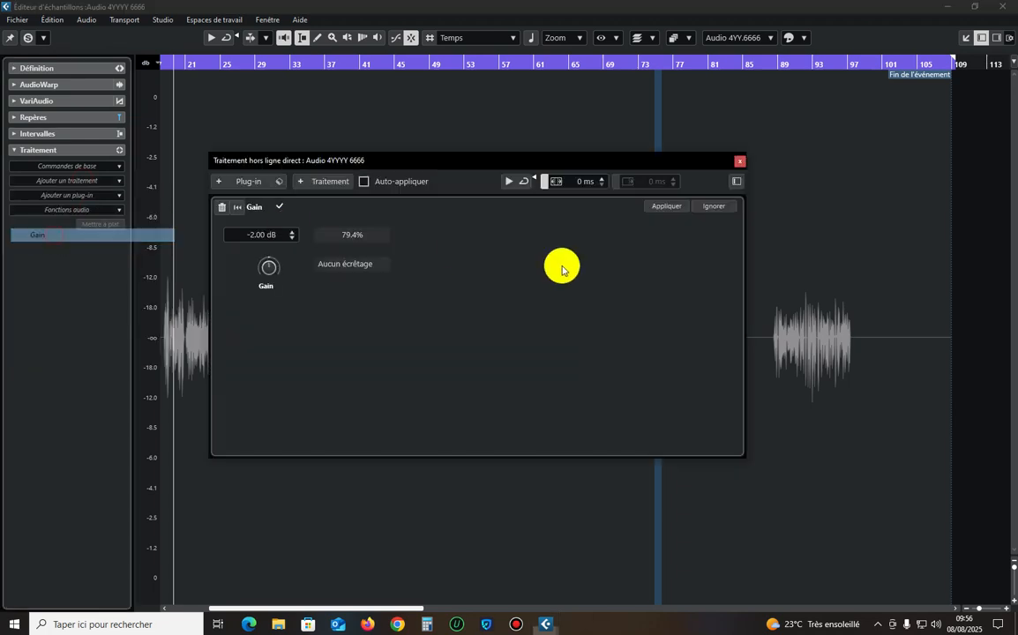
click(662, 206)
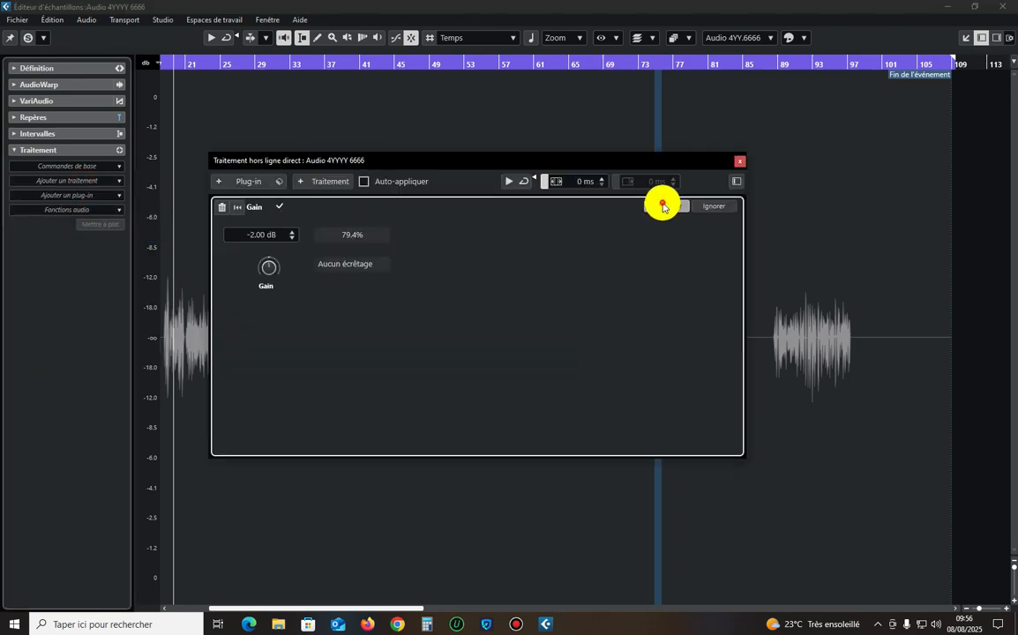
click(741, 165)
Select the passage from about bar 47 to 51 and apply the -2 dB Gain to it.
drag(443, 294, 417, 298)
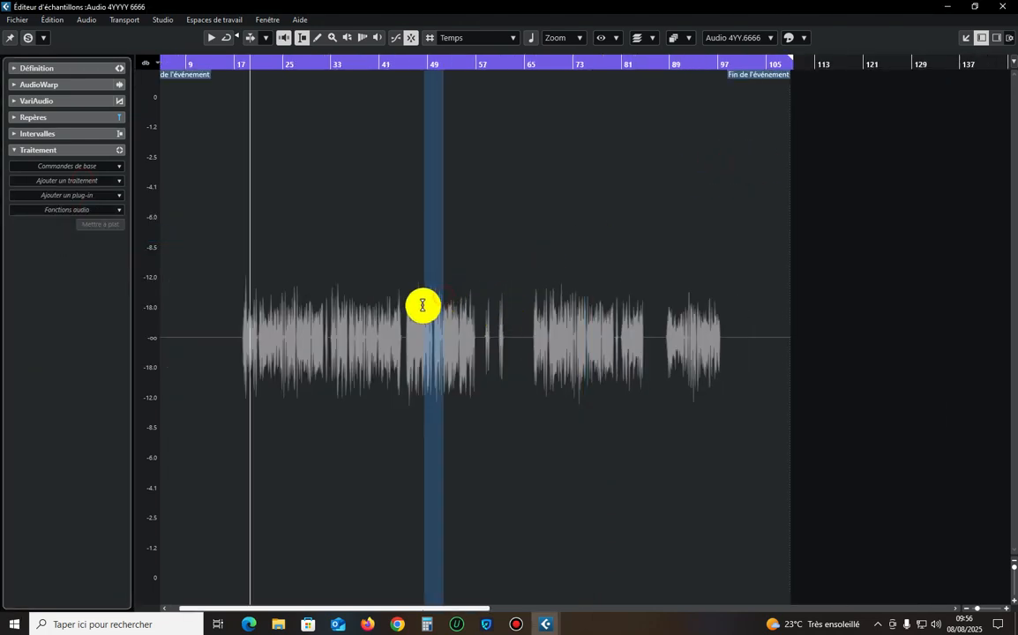
click(46, 182)
click(40, 237)
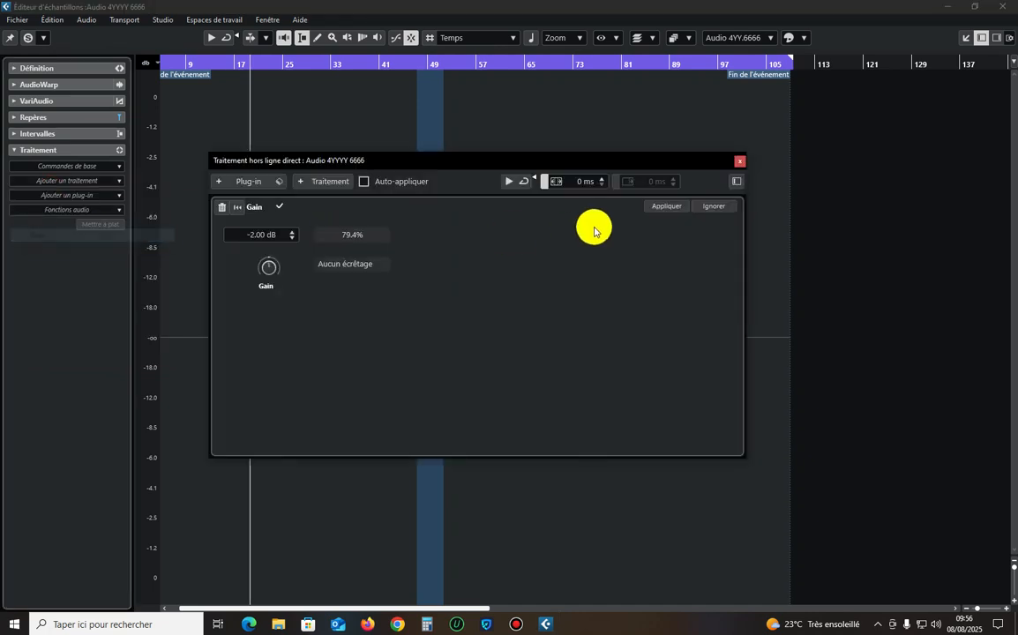
click(664, 206)
click(741, 165)
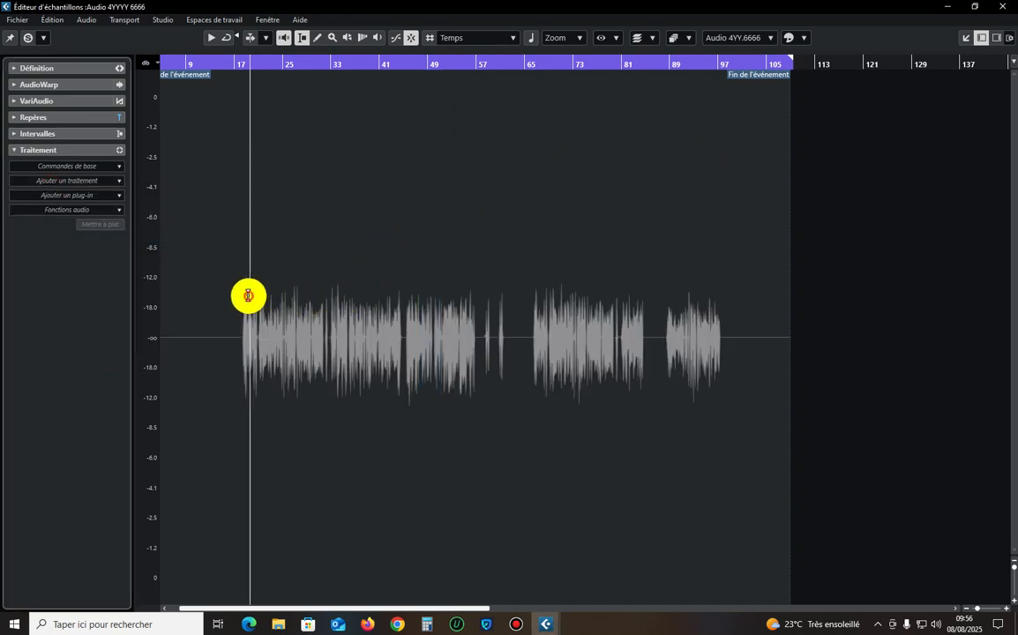
Select the beginning of the vocal around bars 17 to 19 and apply the -2 dB Gain to it.
drag(248, 295, 240, 306)
click(92, 181)
click(59, 234)
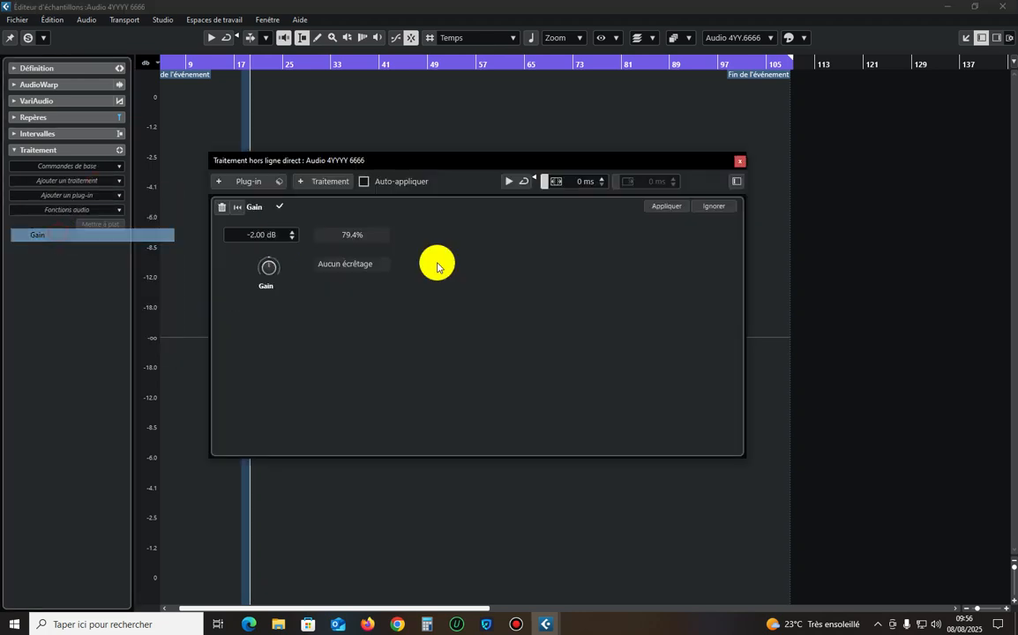
click(666, 205)
click(739, 168)
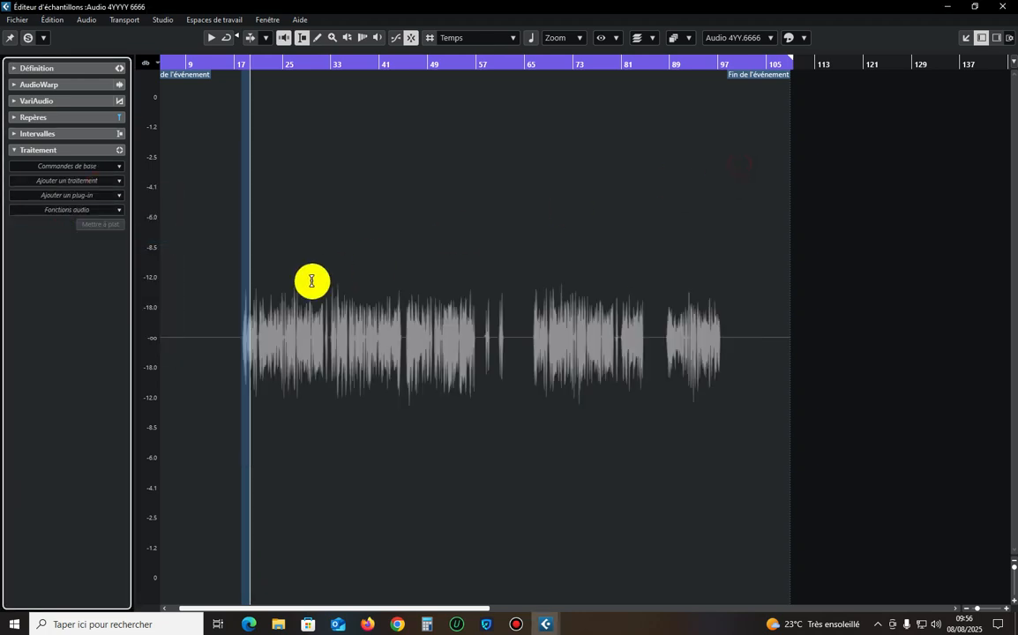
Select the narrow peak at about bar 27 and apply the -2 dB Gain to it.
drag(297, 298, 291, 303)
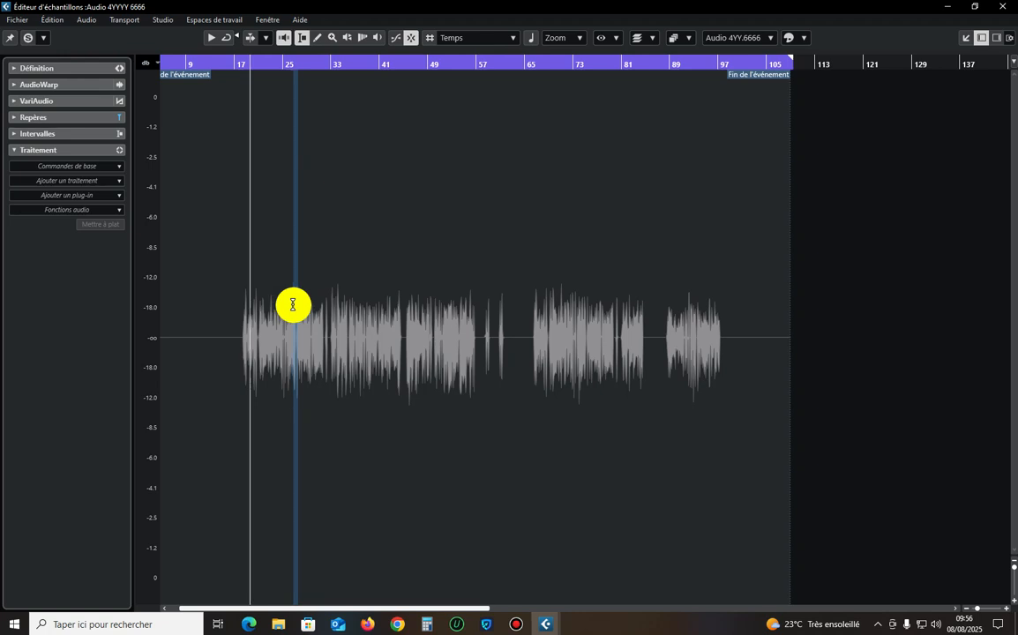
click(61, 179)
click(56, 222)
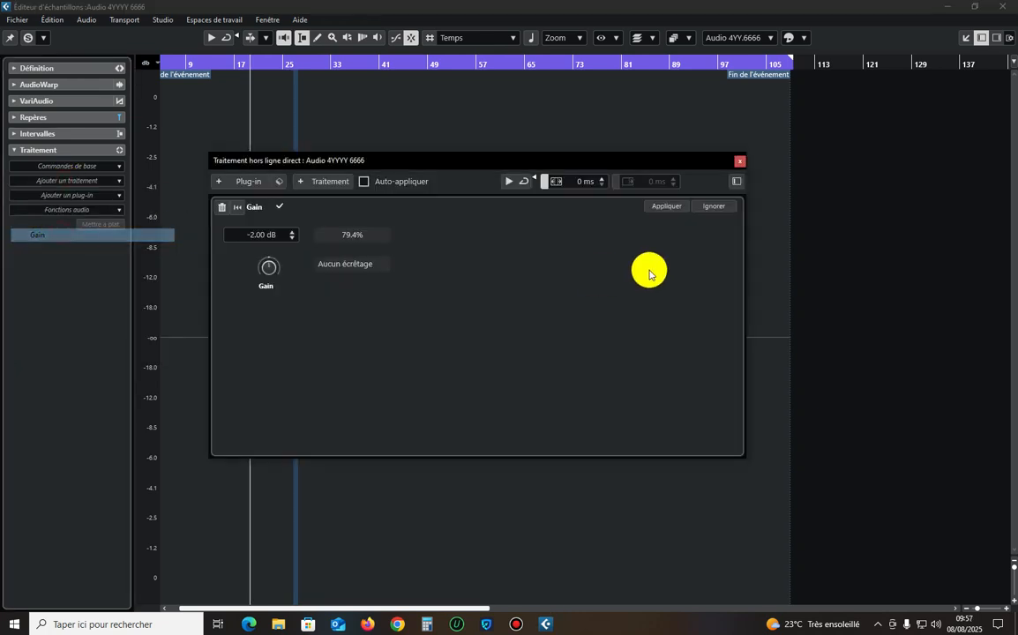
click(681, 208)
click(738, 159)
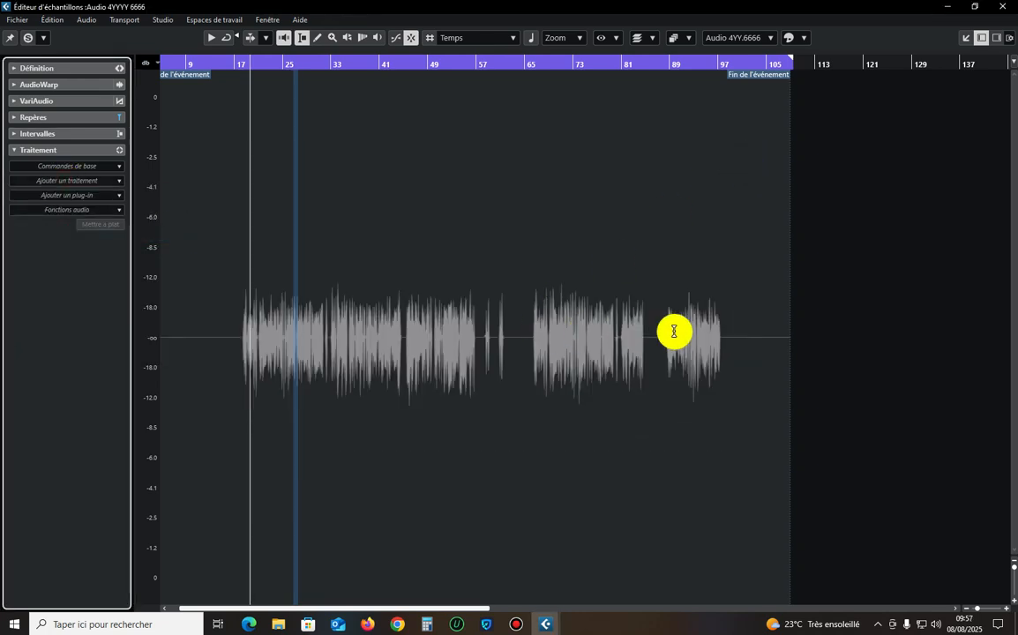
Select the peak at about bars 33 to 34 and apply the -2 dB Gain to it.
drag(722, 343, 251, 379)
click(345, 320)
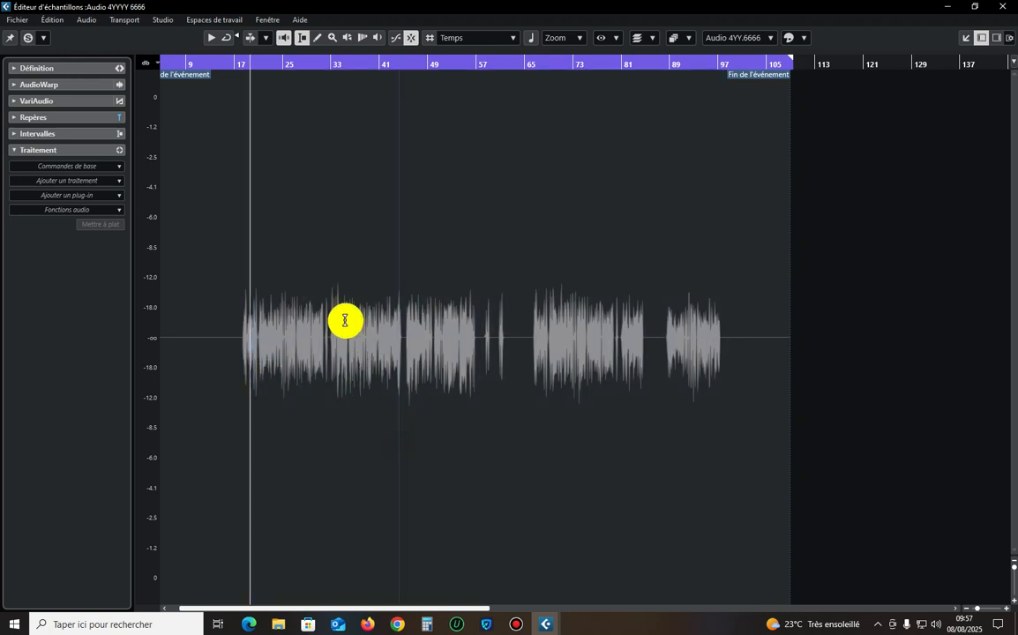
drag(339, 302, 330, 307)
click(61, 181)
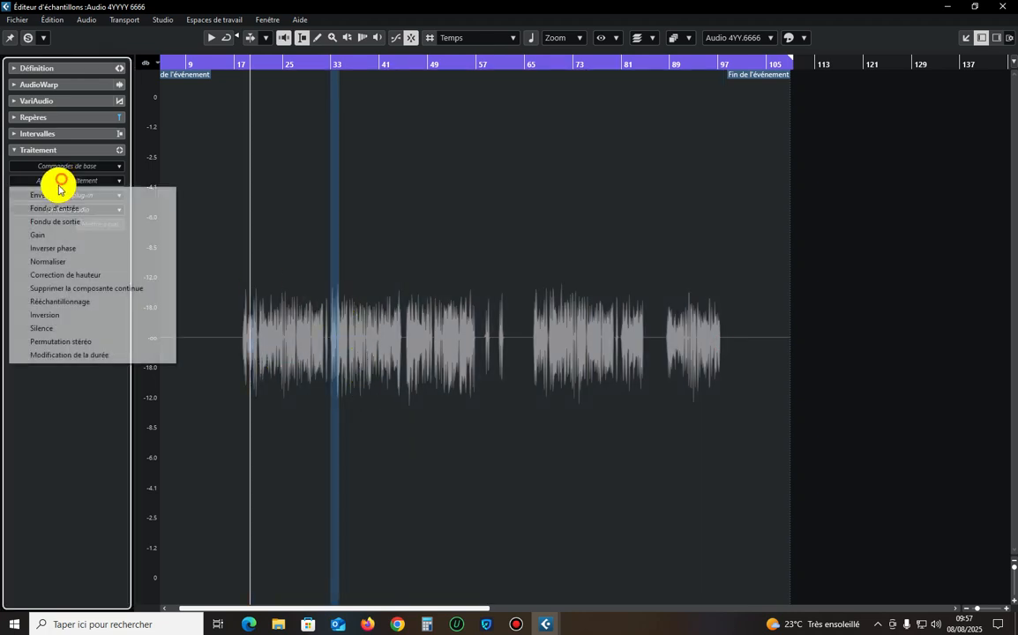
click(49, 233)
click(648, 206)
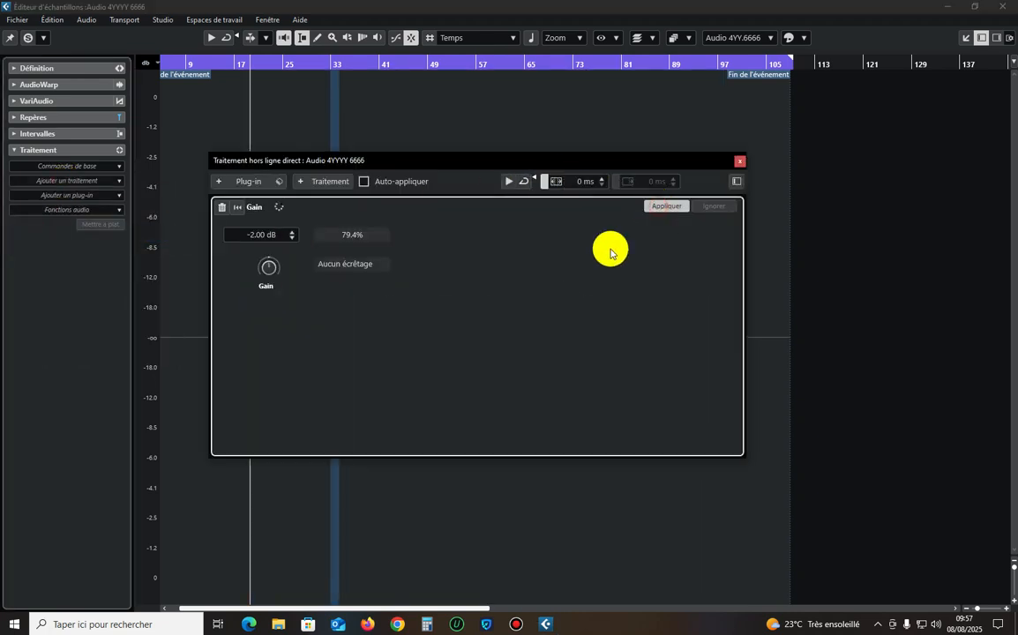
click(739, 160)
click(413, 313)
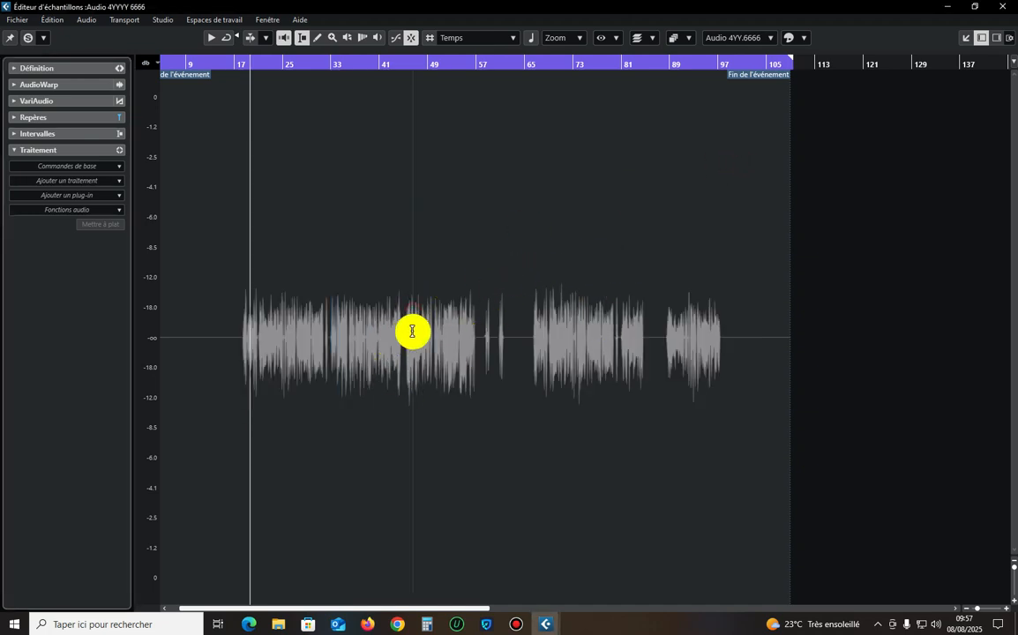
click(715, 332)
drag(725, 333, 110, 337)
click(341, 319)
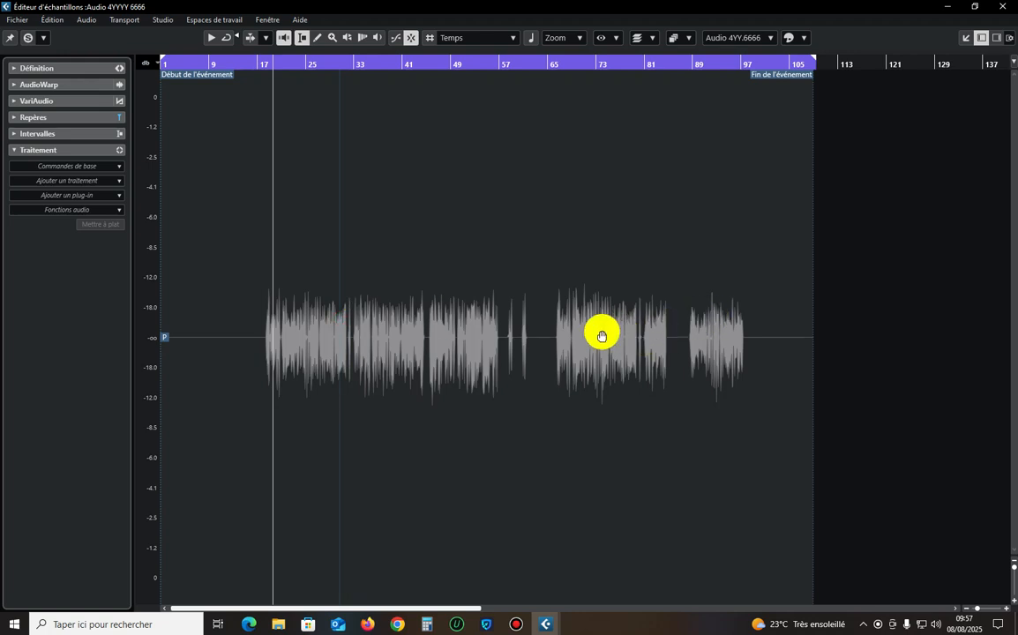
Select the whole recording and apply the C1 gate Mono dynamics plug-in to it.
key(ctrl+a)
click(42, 180)
click(189, 7)
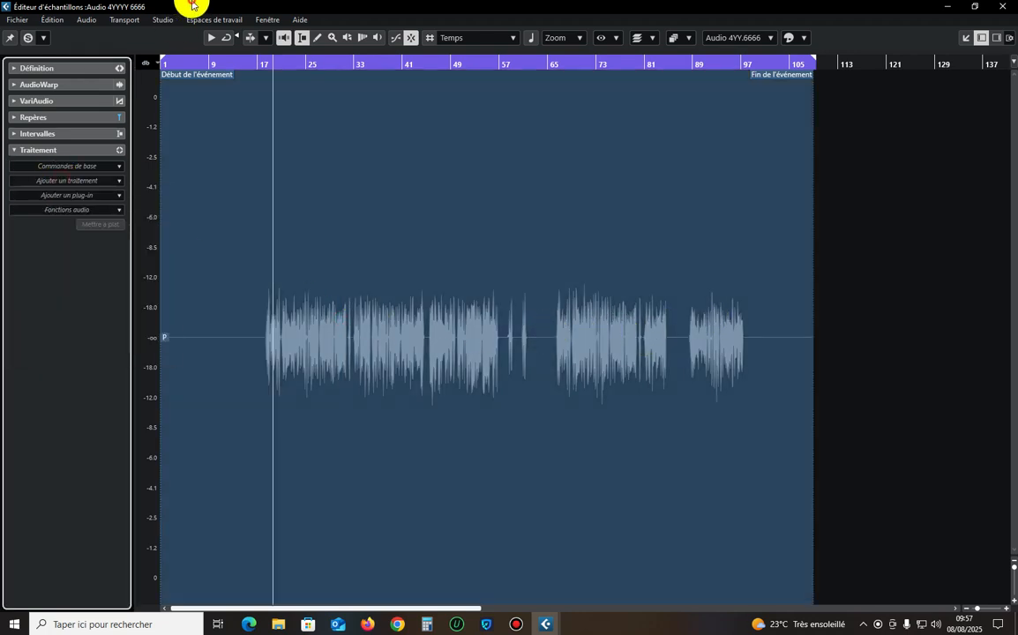
click(59, 182)
click(291, 7)
click(75, 195)
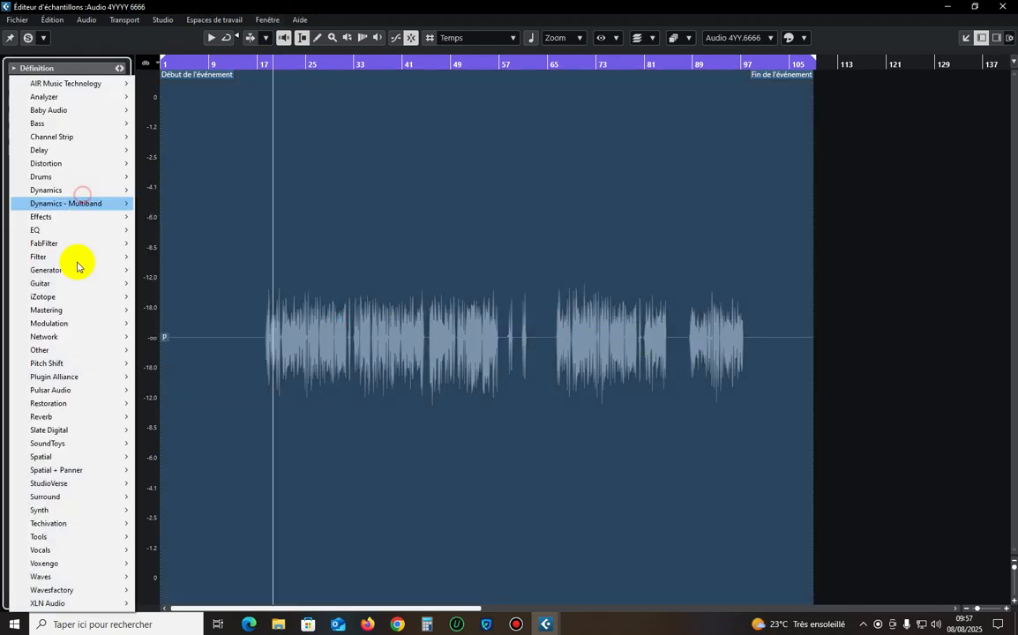
mouse_move(67, 191)
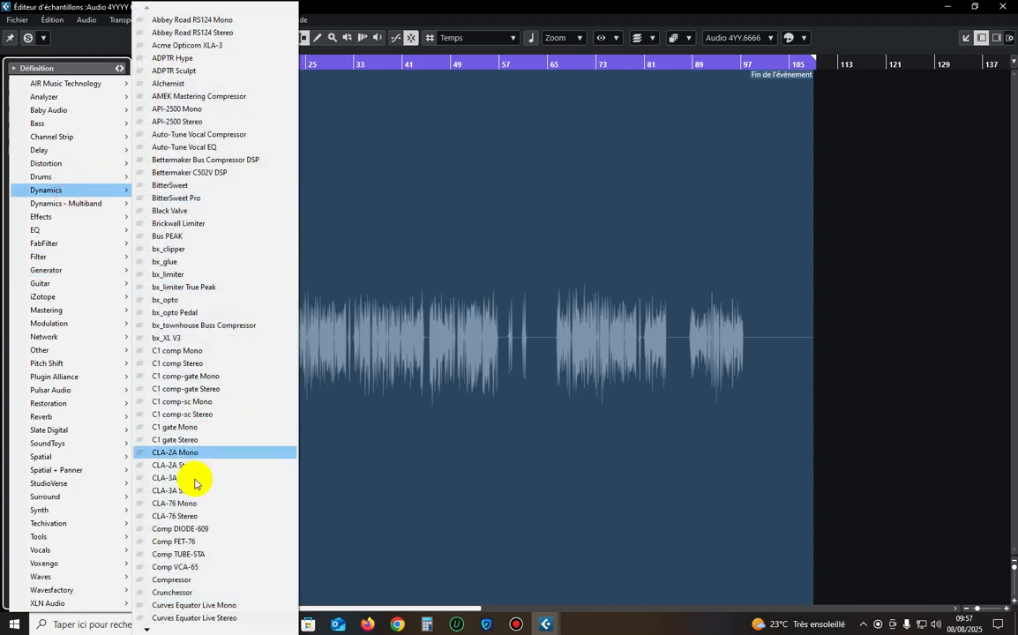
click(198, 433)
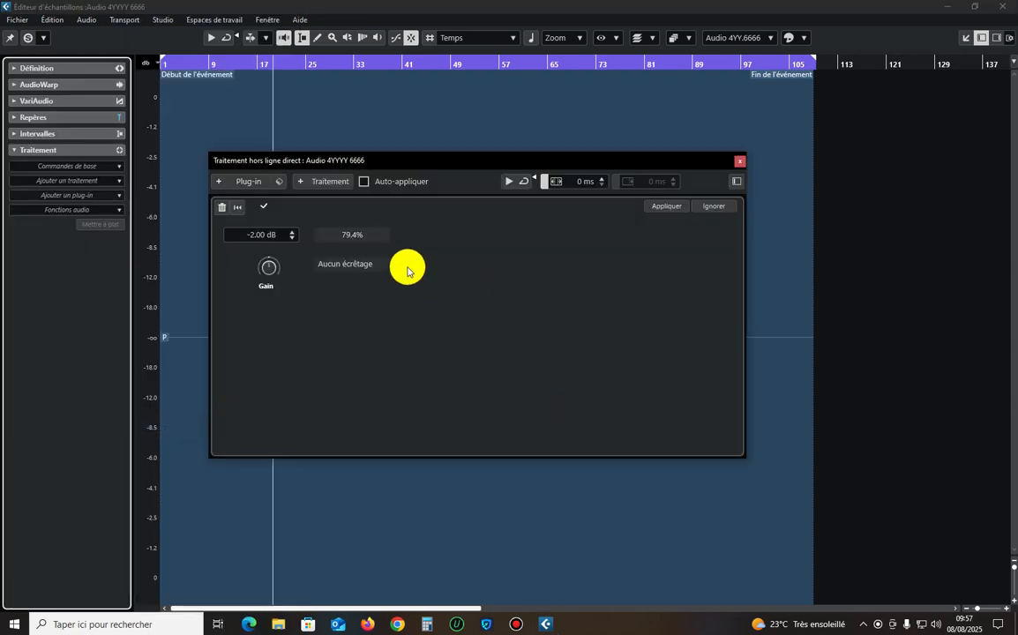
click(664, 208)
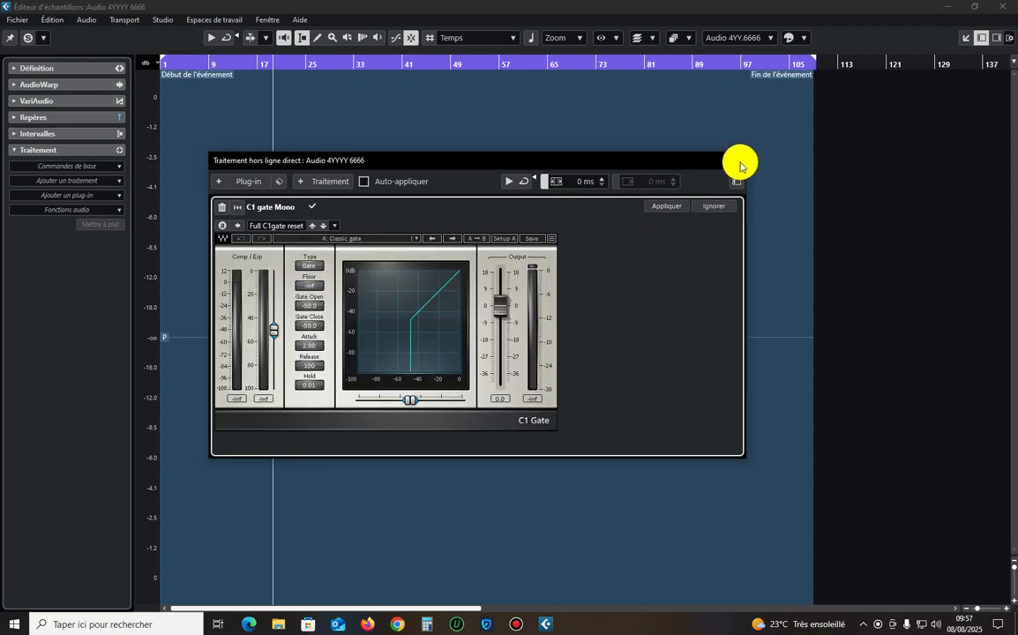
click(739, 165)
Clear the selection and place the playback cursor at the start of the vocal, near bar 17.
click(527, 277)
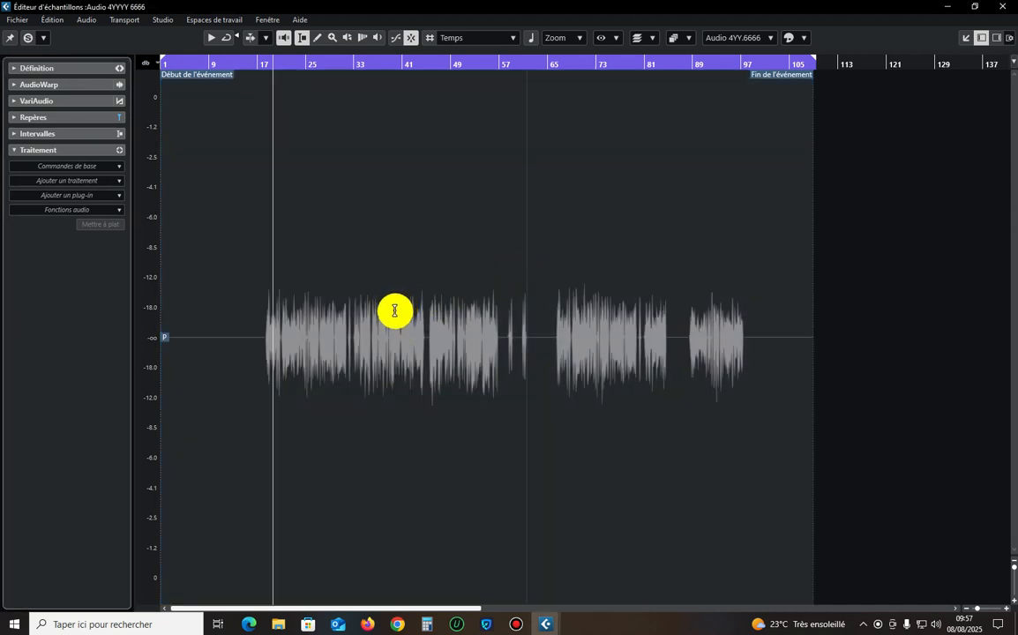
click(259, 62)
click(267, 63)
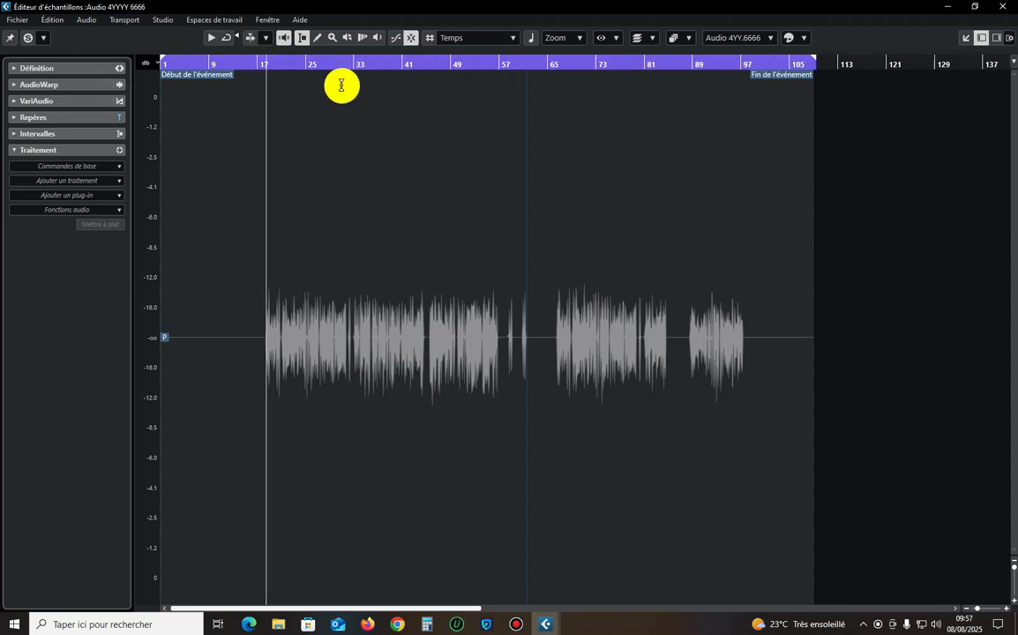
Close the Sample Editor and listen to the Audio 4YYYY 6666 track in solo in the project window.
click(1000, 7)
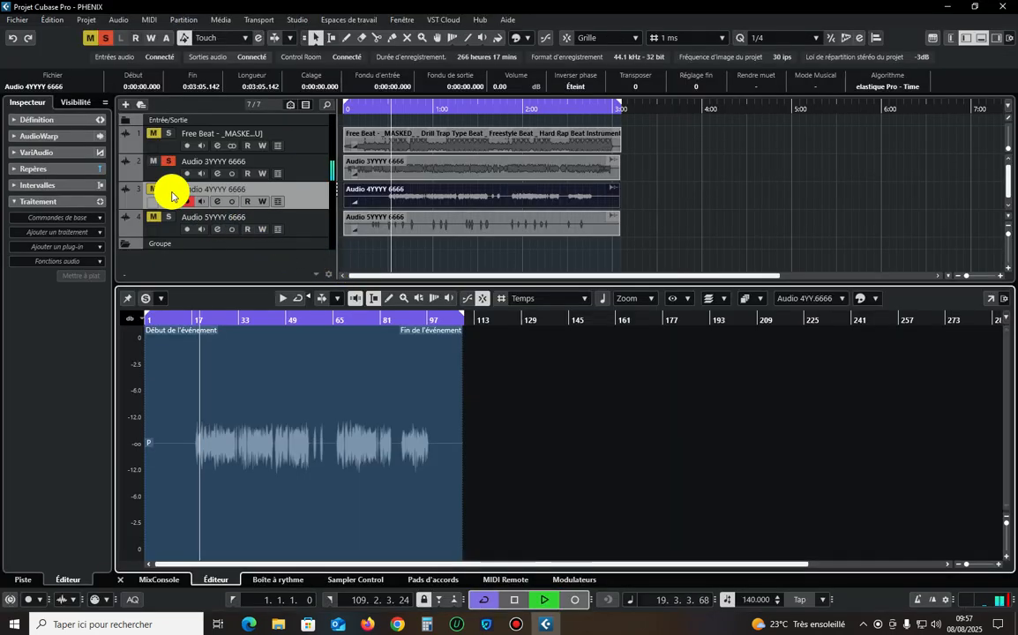
key(space)
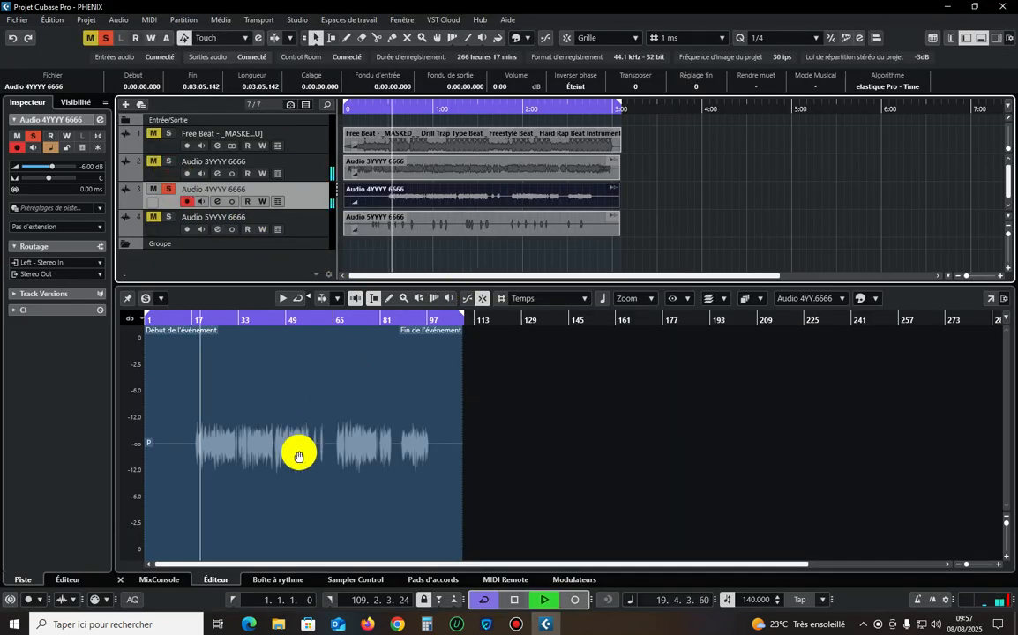
click(124, 576)
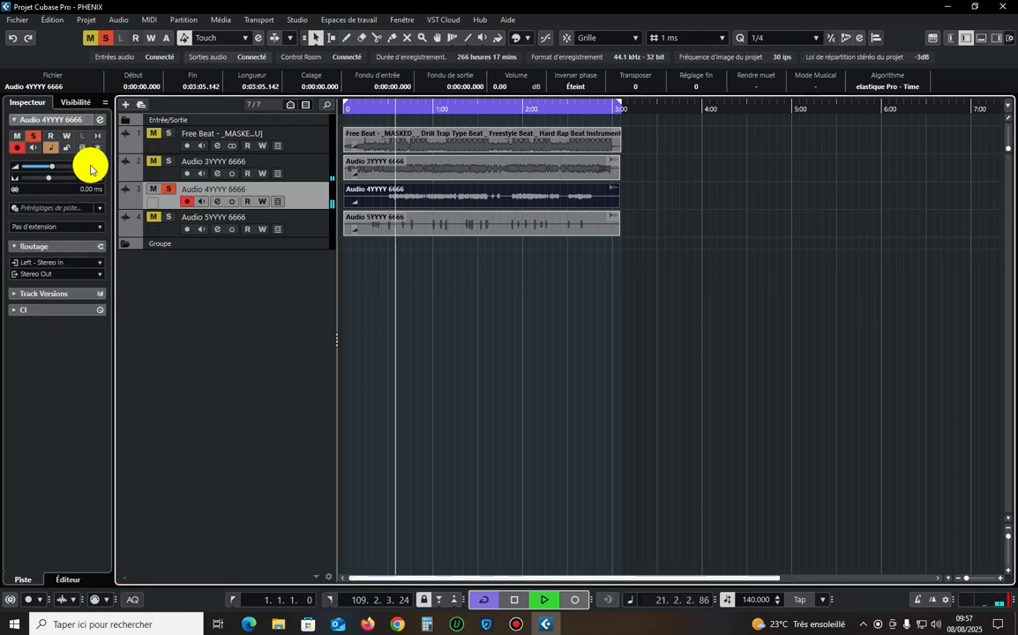
click(441, 256)
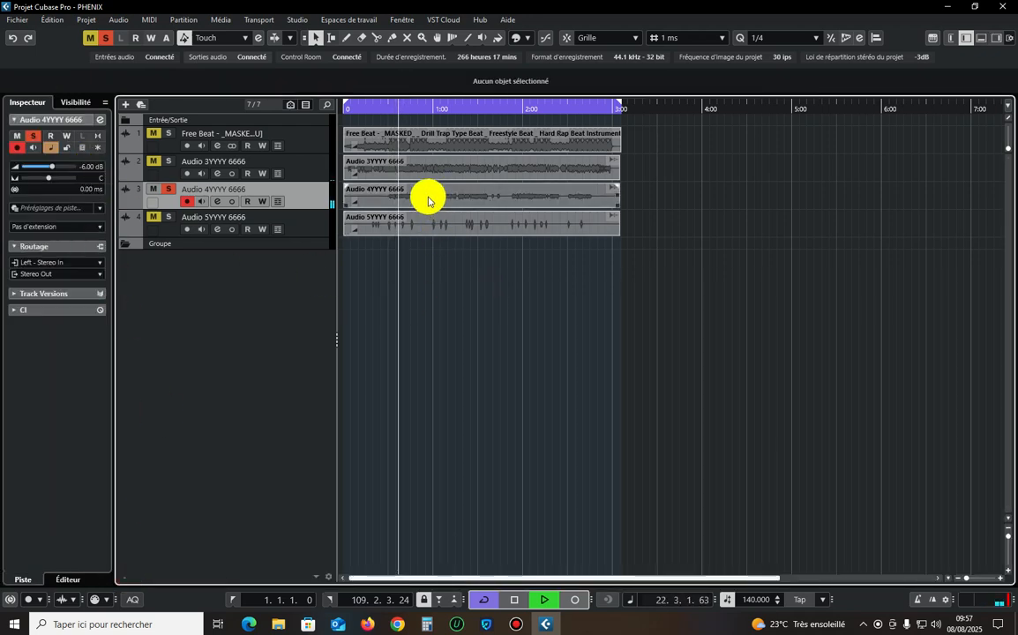
Solo the Audio 5YYYY 6666 track instead of Audio 4YYYY 6666 and open its event in a separate Sample Editor window.
click(256, 222)
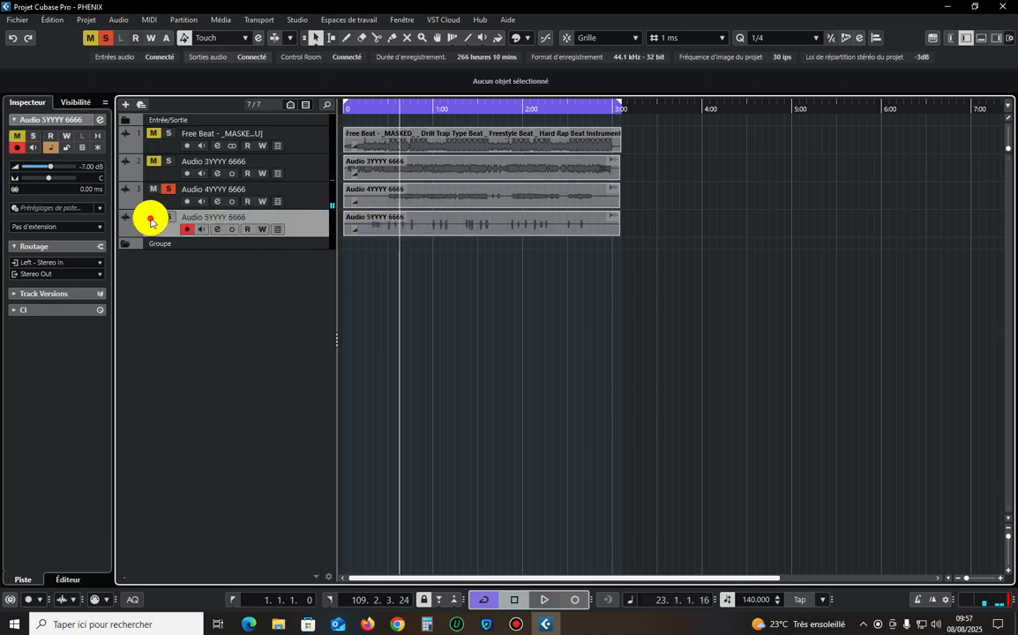
click(153, 189)
double_click(438, 222)
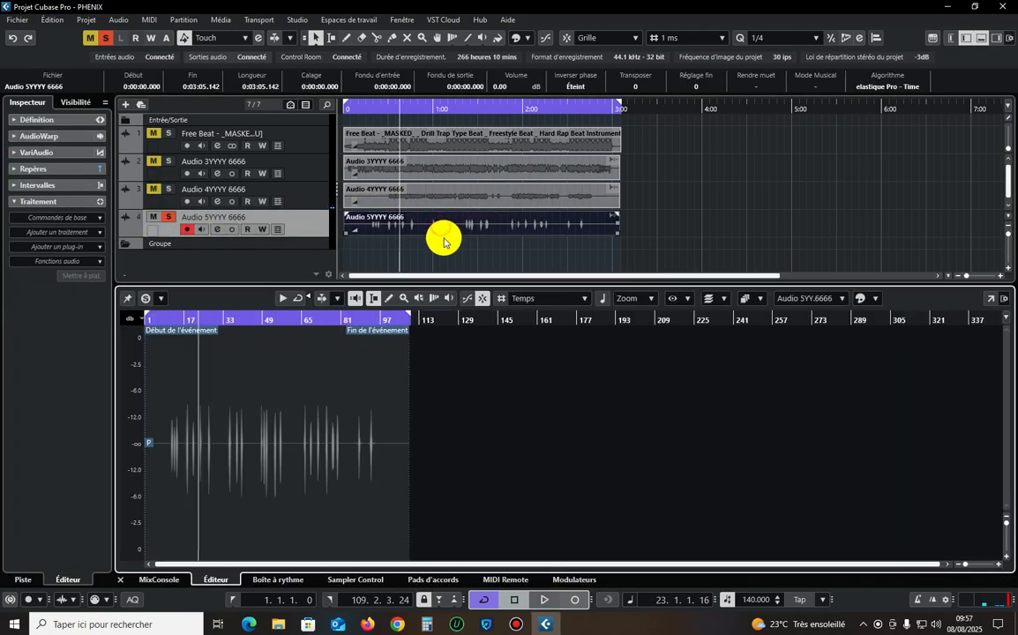
click(989, 297)
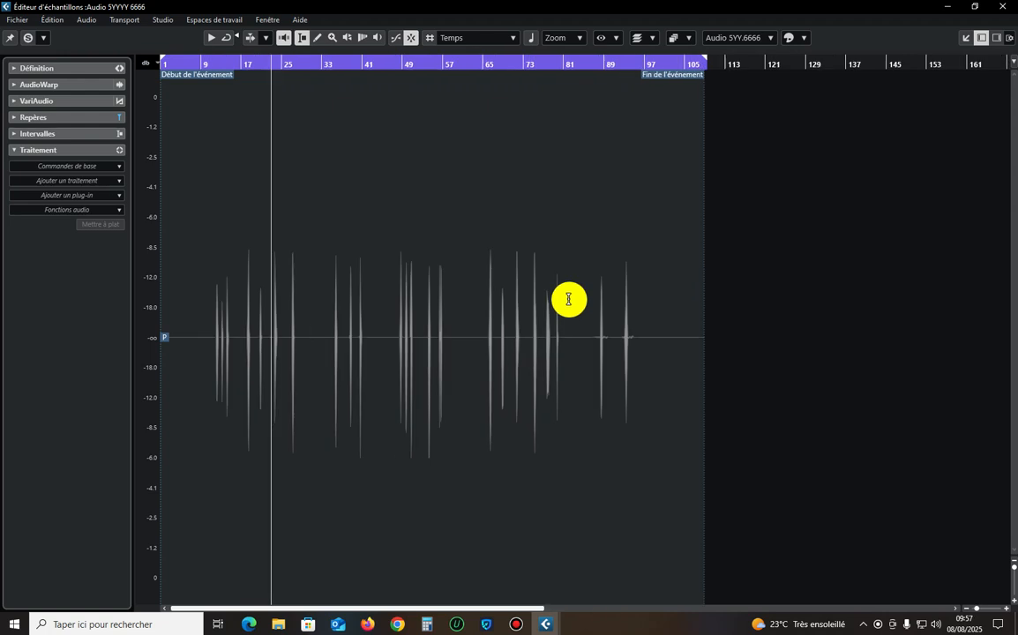
Select the whole Audio 5YYYY 6666 recording and apply the -2 dB Gain to it.
key(ctrl+a)
click(63, 180)
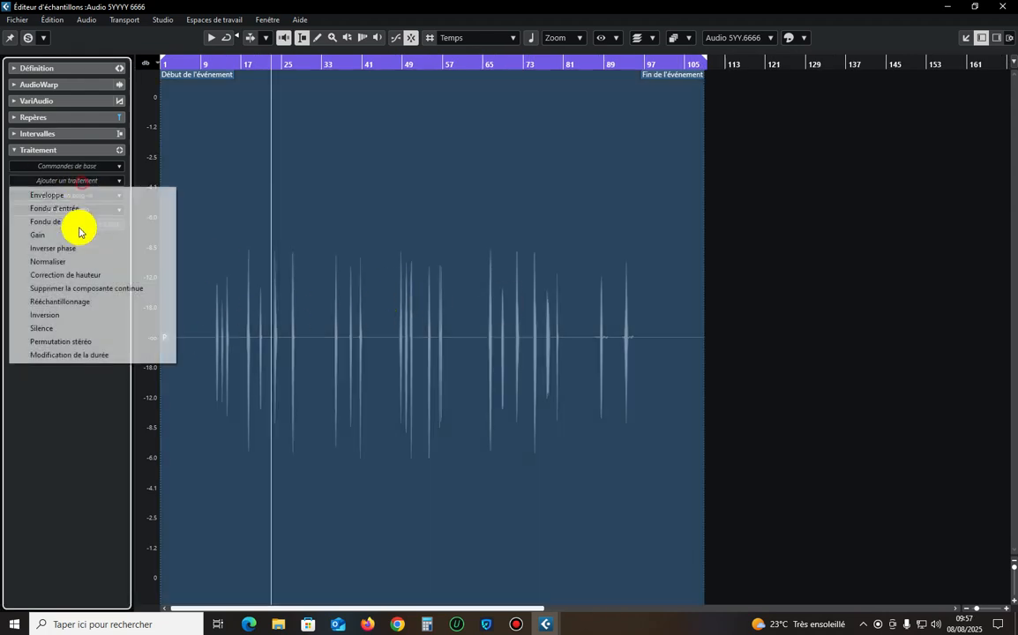
click(79, 234)
click(663, 209)
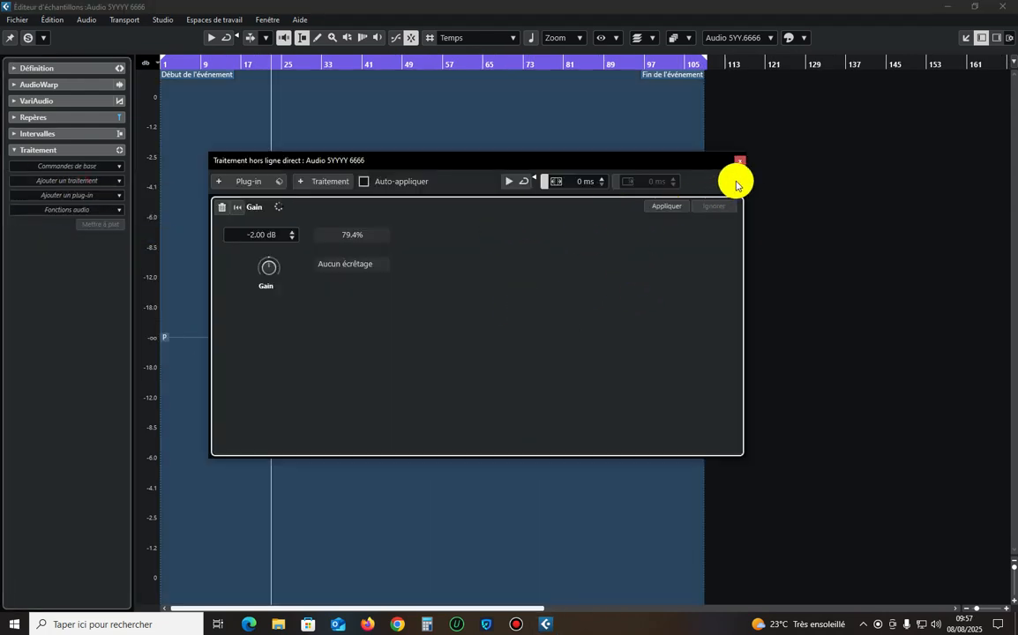
click(739, 164)
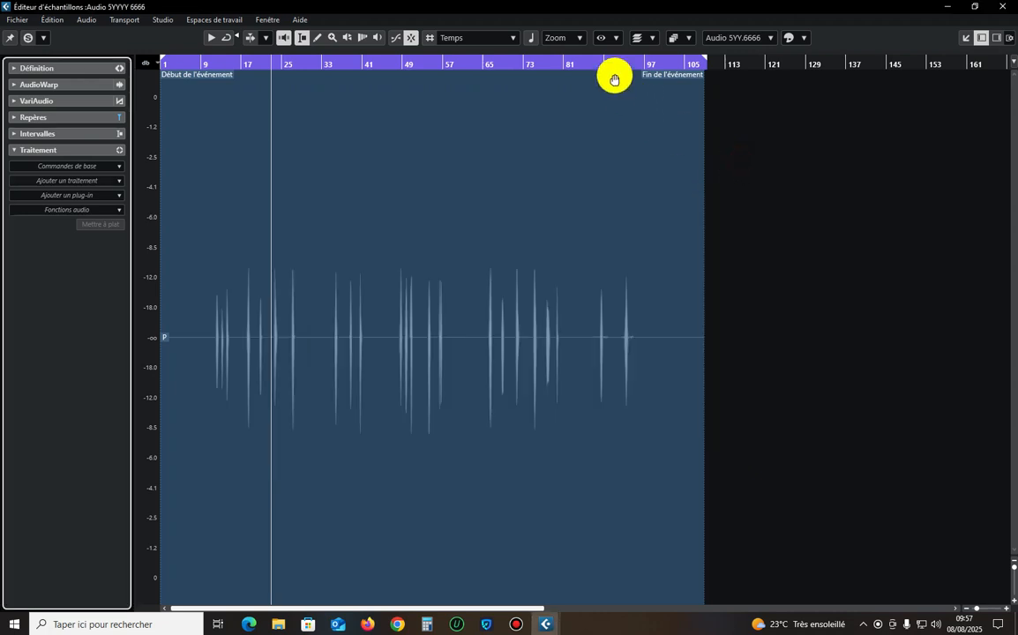
Switch the Sample Editor ruler to seconds, clear the selection and place the cursor just before the peak at 2:30.
right_click(580, 66)
click(609, 85)
click(617, 293)
key(h)
key(h)
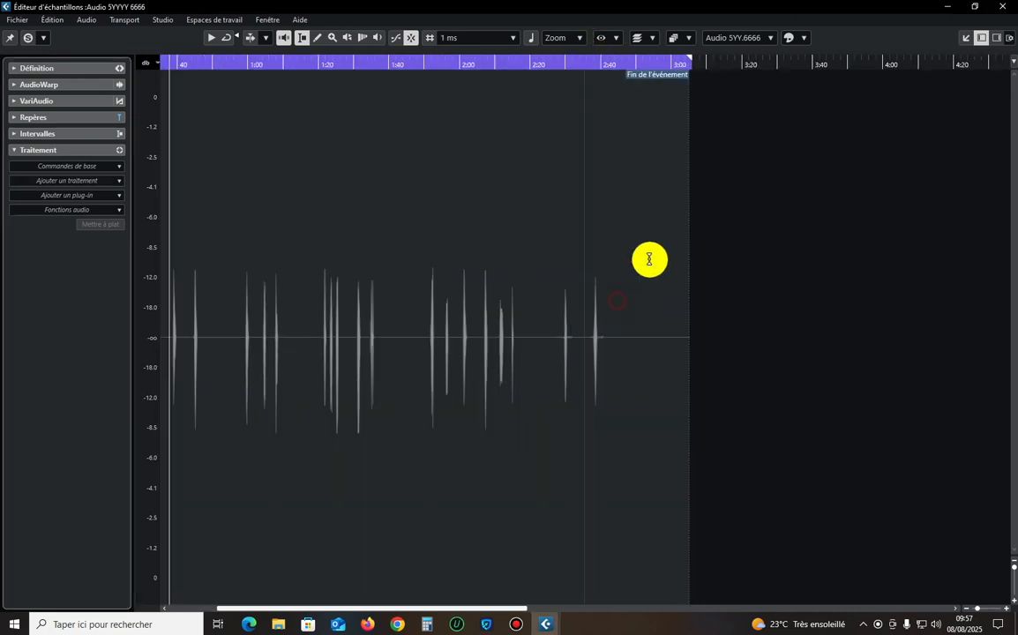
click(552, 65)
key(h)
key(h)
key(h)
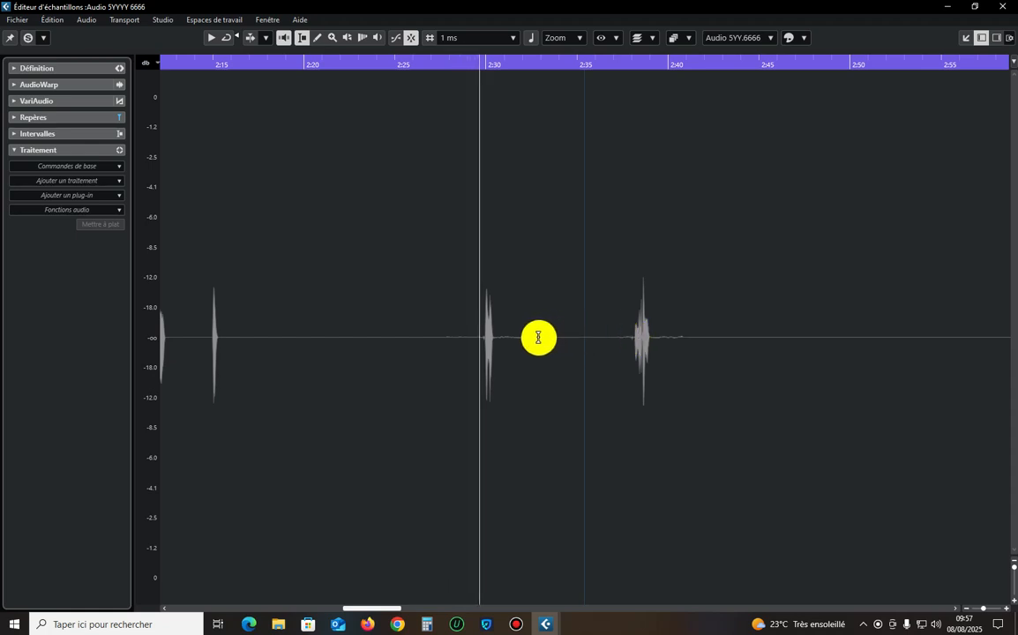
Apply Silence to the noise just after and just before the short vocal at 2:30.
drag(538, 336, 496, 352)
click(35, 181)
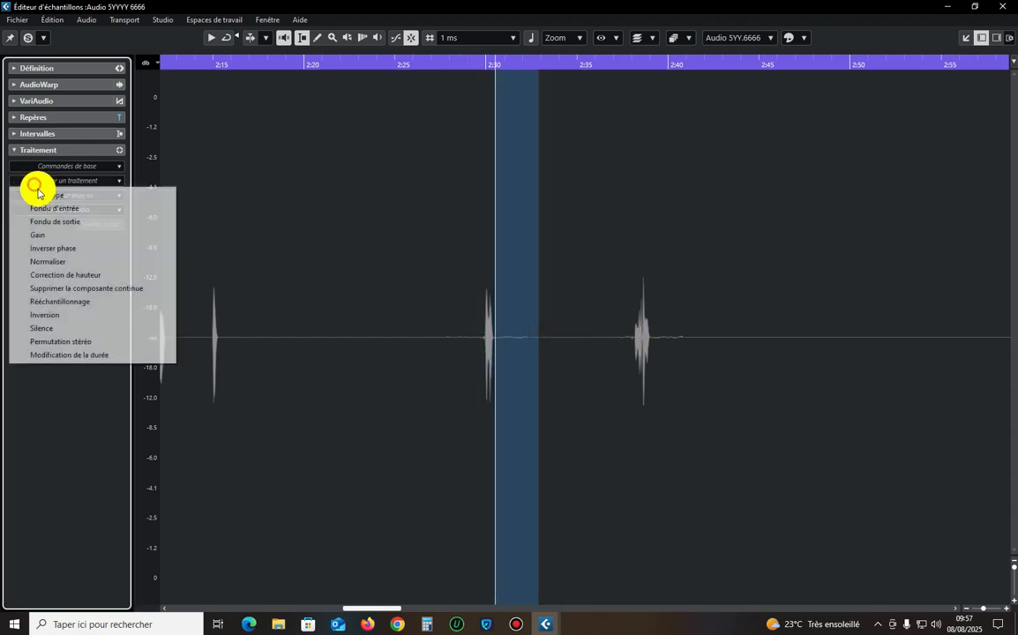
click(64, 328)
drag(418, 341, 483, 344)
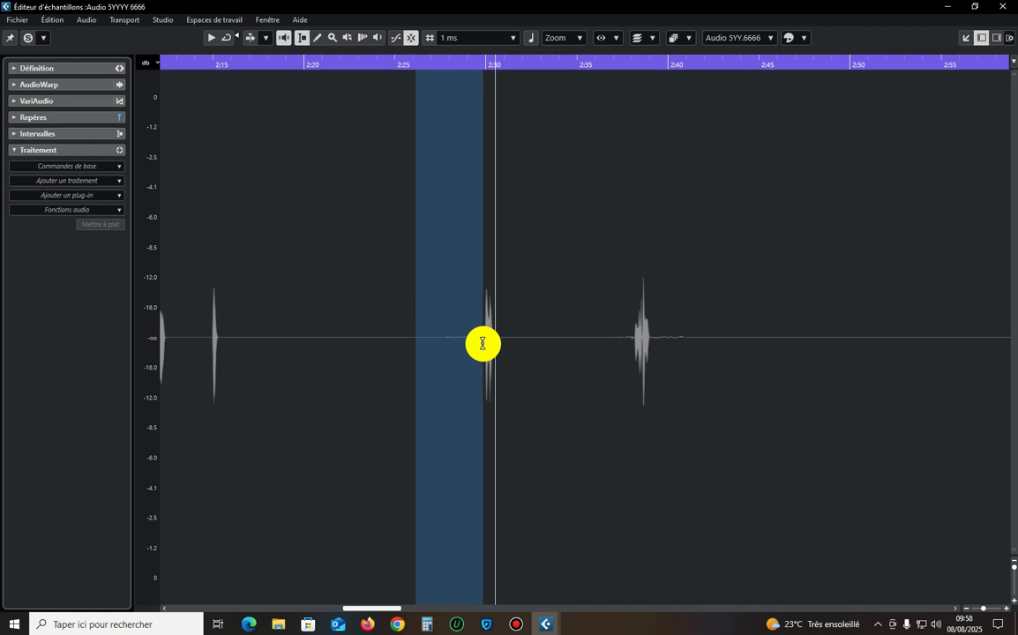
click(93, 180)
click(63, 331)
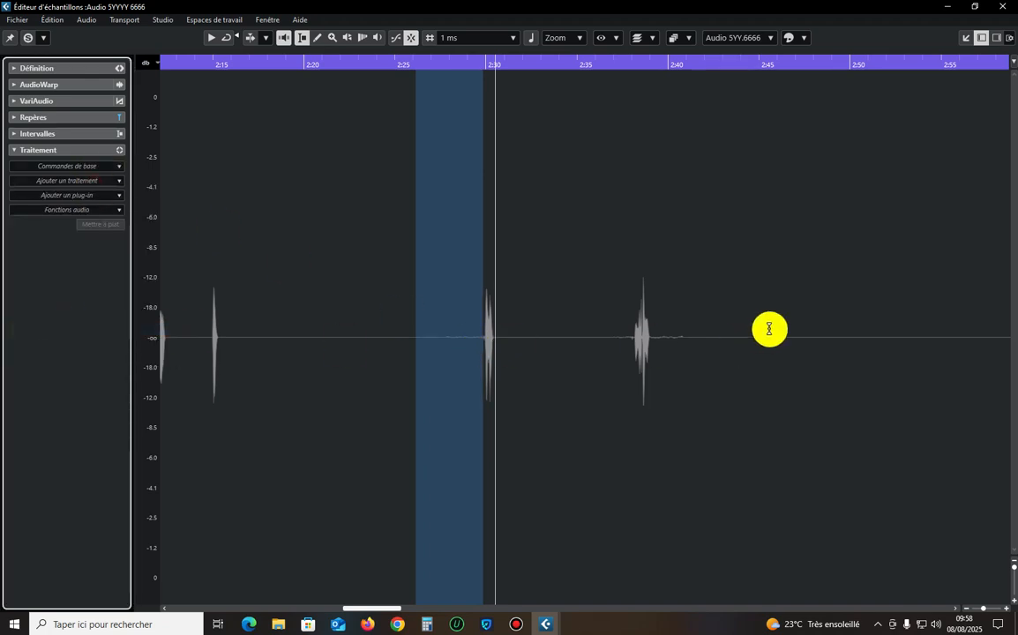
Apply Silence to the noise just after and just before the last vocal peak at about 2:38.
drag(768, 331, 651, 349)
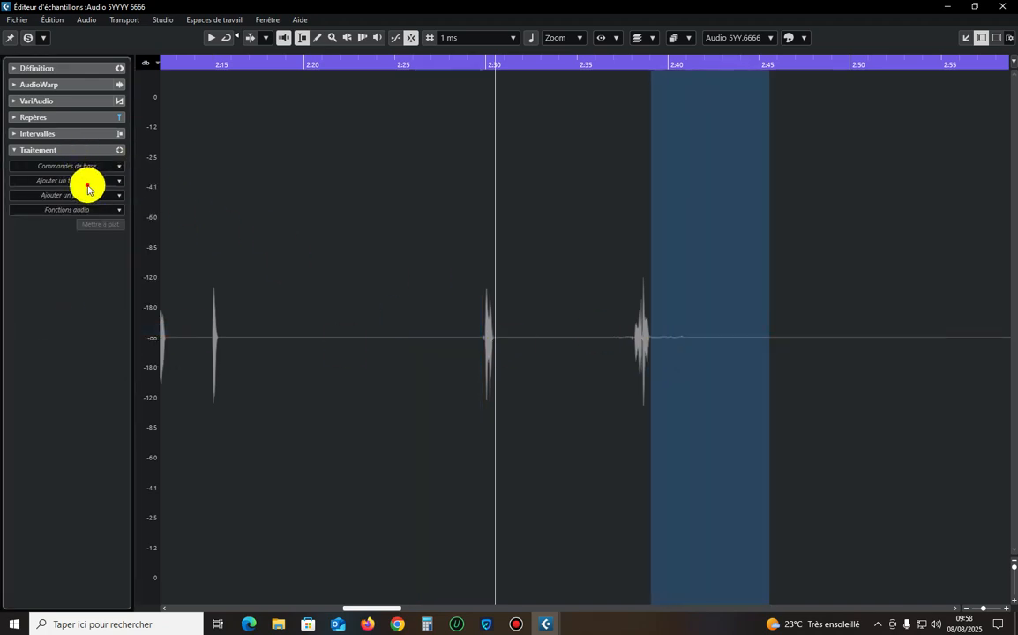
click(88, 182)
click(67, 328)
click(613, 325)
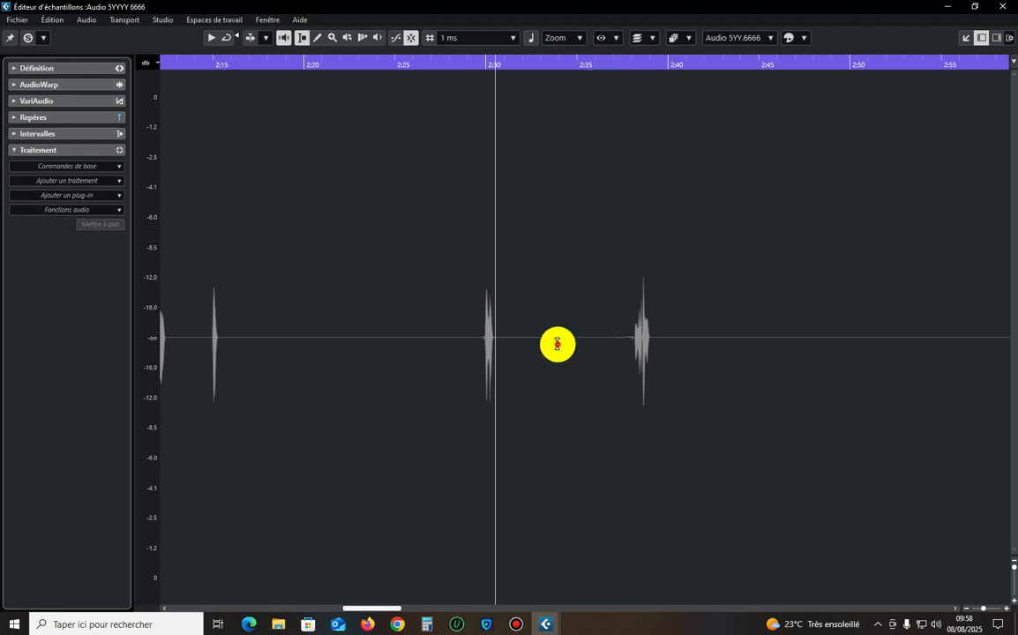
drag(509, 337, 631, 350)
click(67, 180)
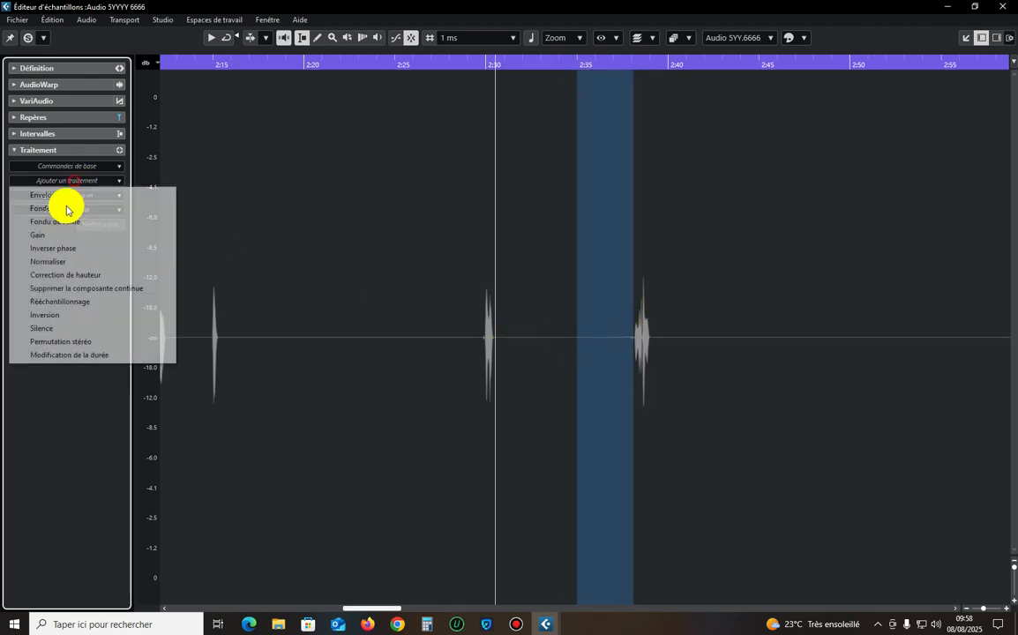
click(53, 330)
Select the range from about 0:28 to 2:11 and apply the -2 dB Gain to it.
scroll(620, 296, down, 8)
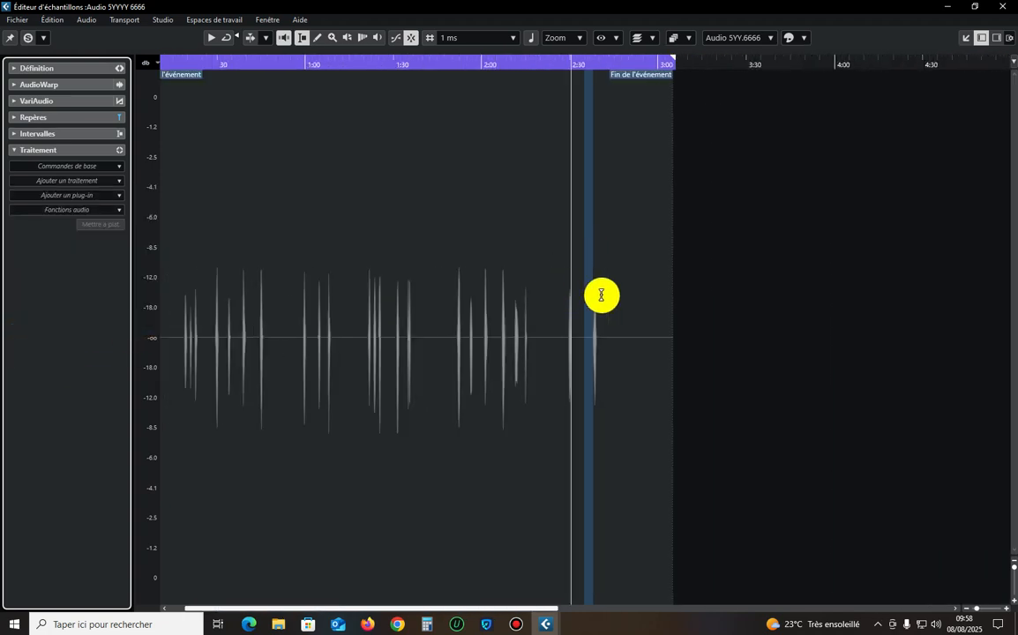
click(604, 297)
key(ctrl+a)
scroll(371, 263, down, 4)
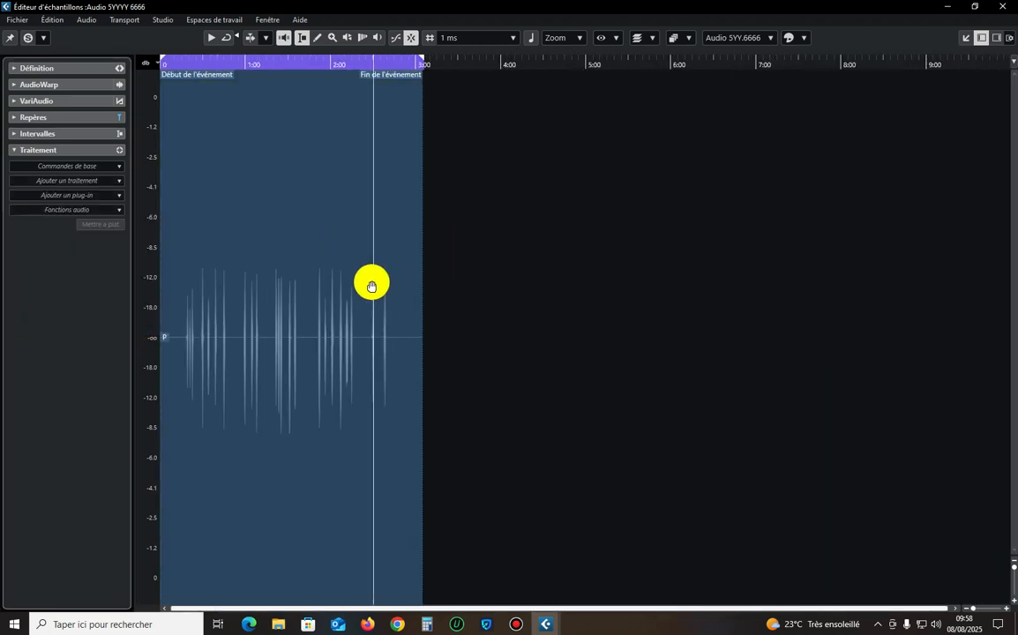
scroll(398, 304, up, 2)
click(397, 296)
drag(428, 296, 217, 318)
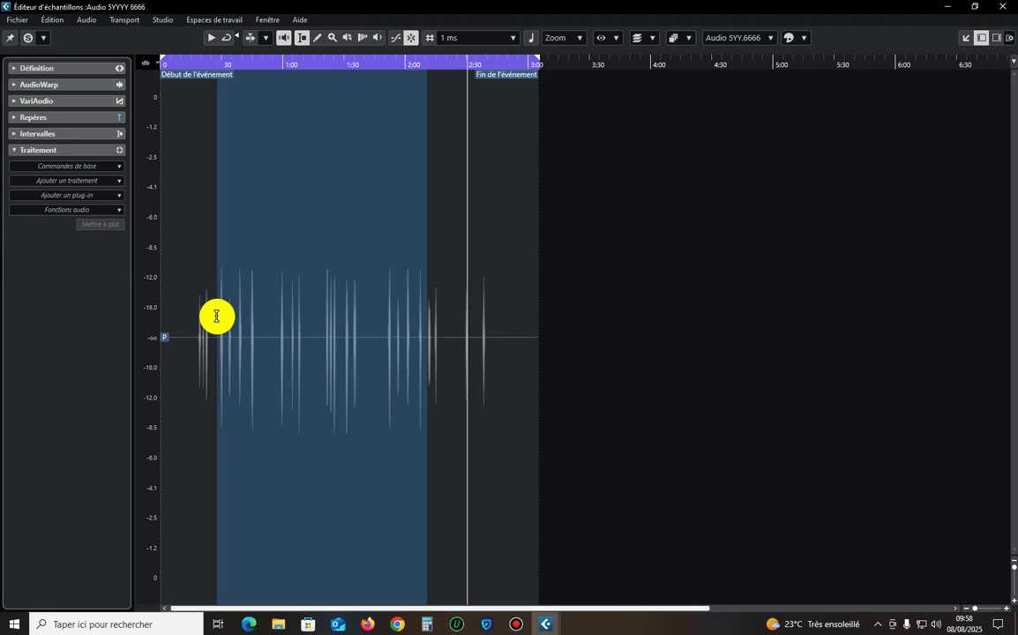
click(50, 182)
click(50, 235)
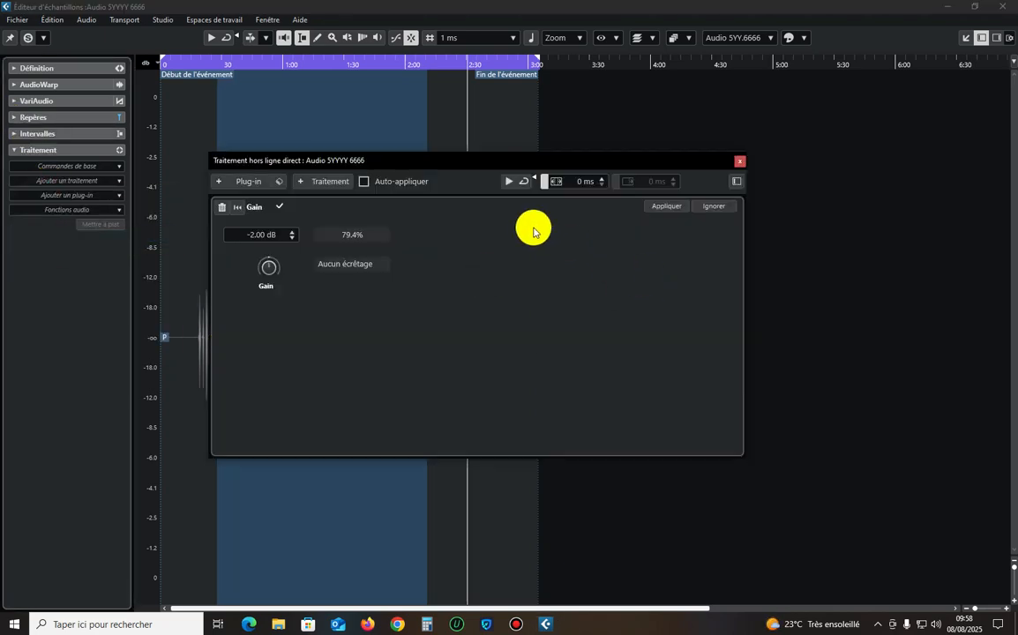
click(733, 162)
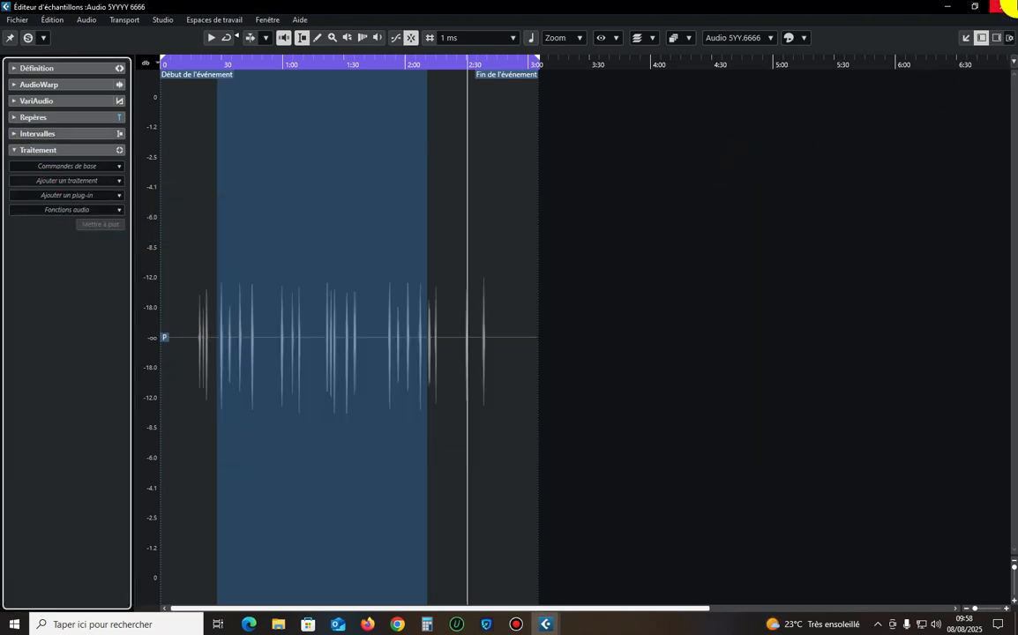
Close the Sample Editor, clear the event selection and play the soloed Audio 5YYYY 6666 track from about 0:34.
click(1003, 7)
click(122, 579)
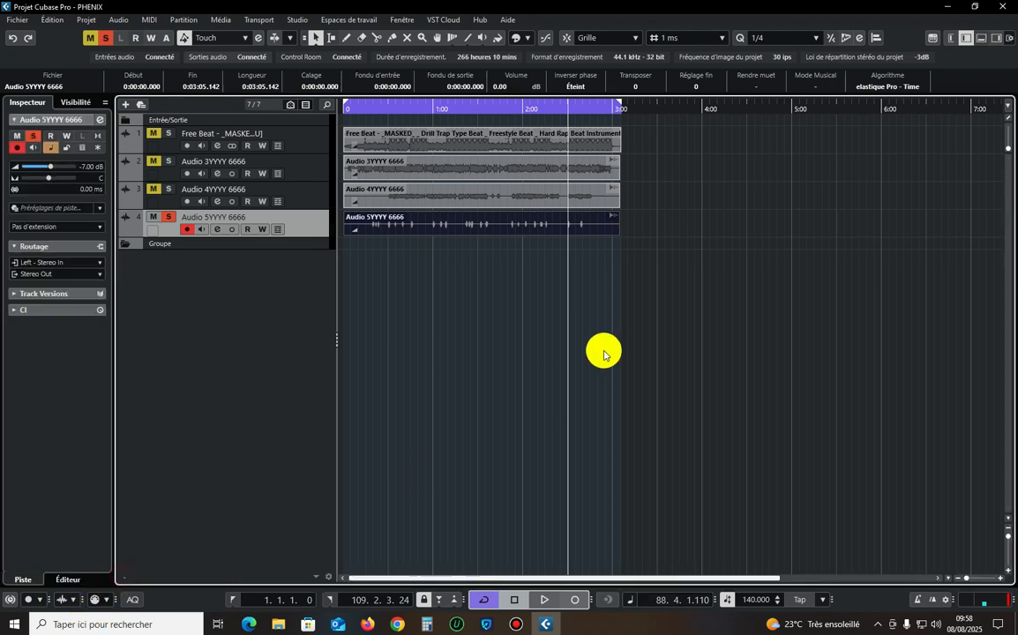
click(614, 324)
key(KP_Decimal)
key(space)
click(395, 108)
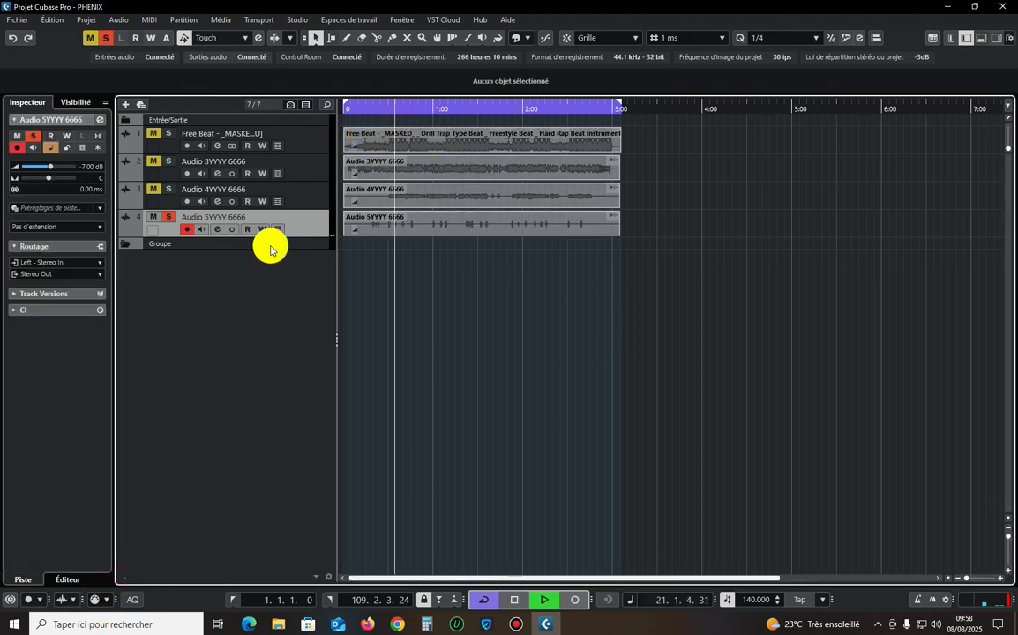
Add the Audio 4YYYY 6666 and Audio 3YYYY 6666 tracks to the solo, listen to the three vocals together and stop playback.
click(168, 190)
click(307, 195)
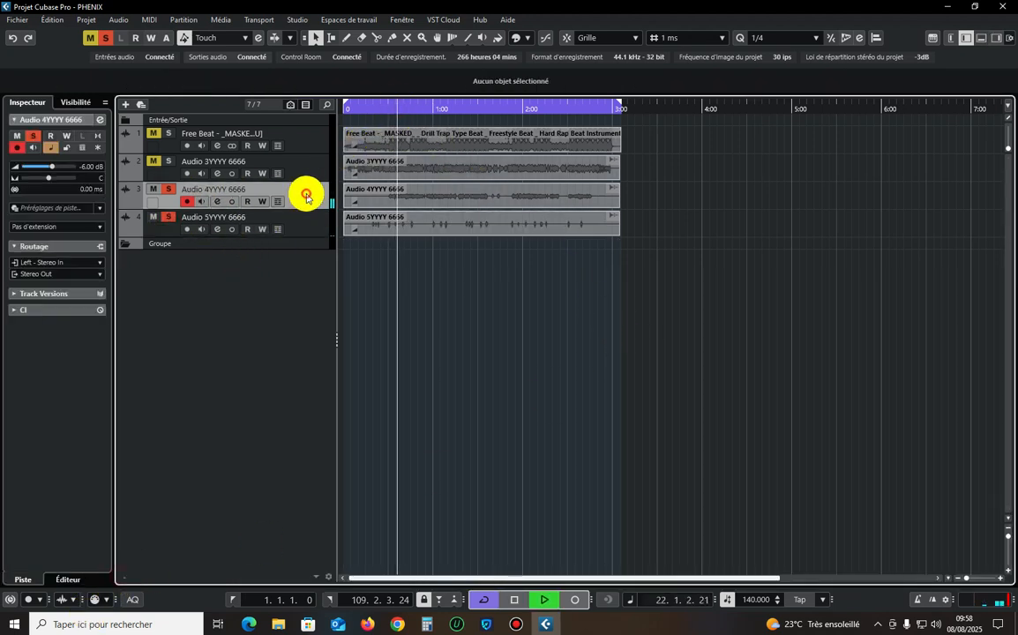
click(169, 161)
click(315, 176)
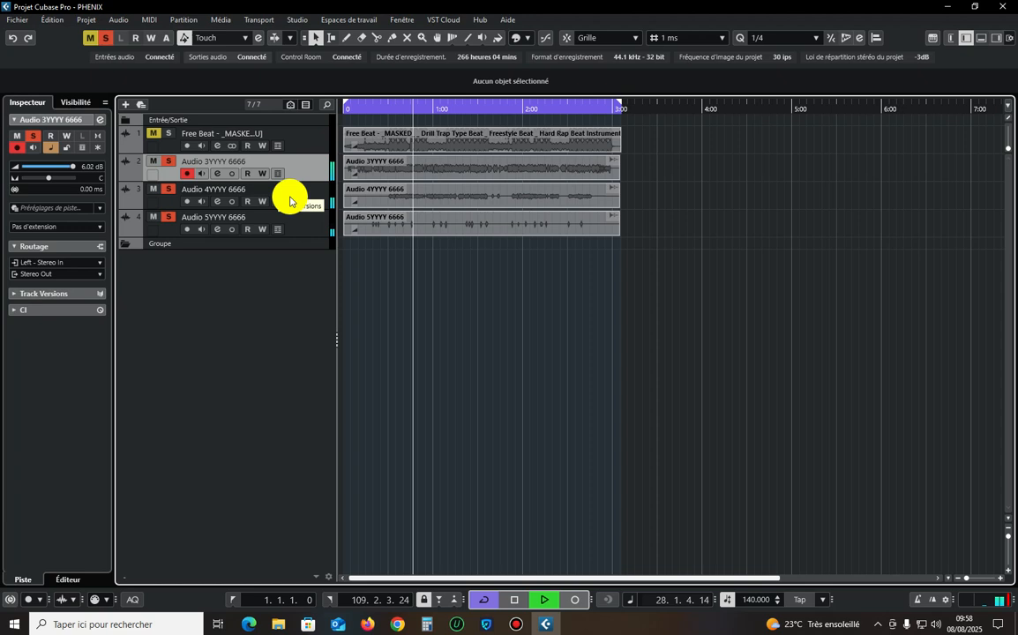
key(space)
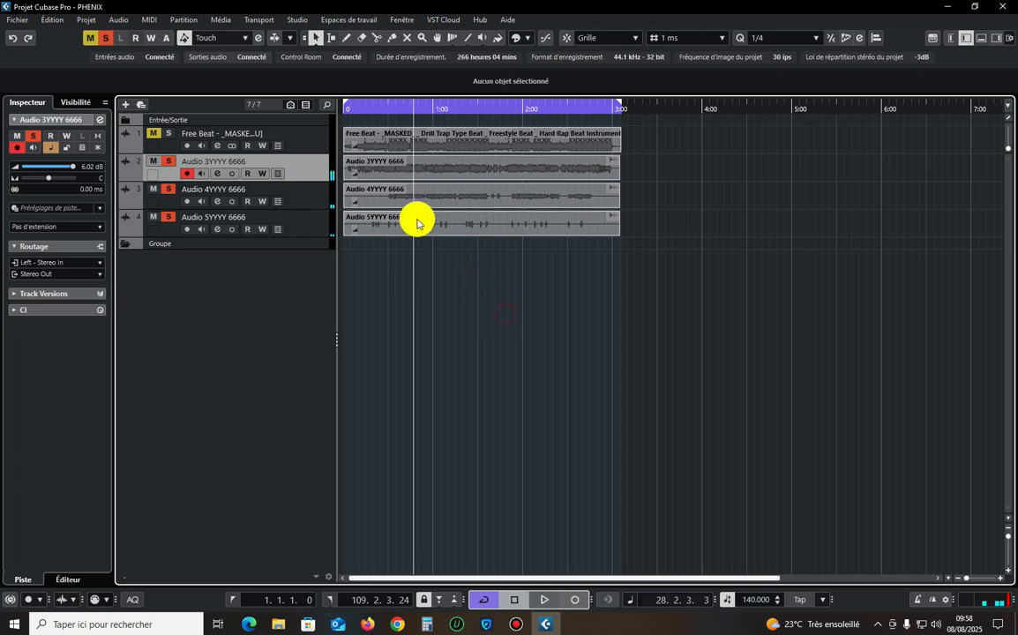
Add the Free Beat track to the solo and deactivate the solo on all tracks.
key(g)
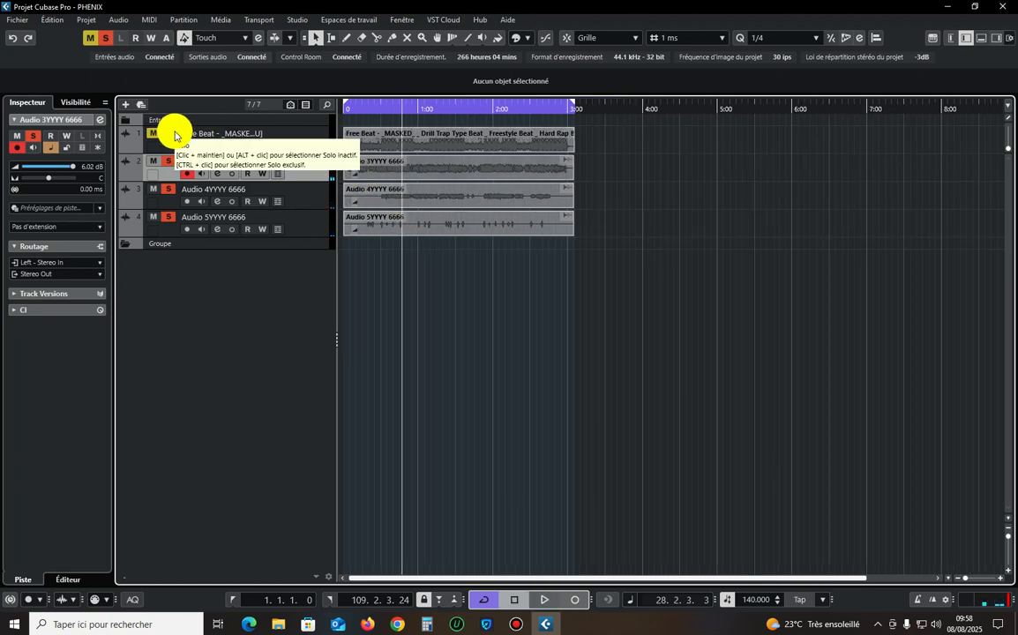
click(200, 141)
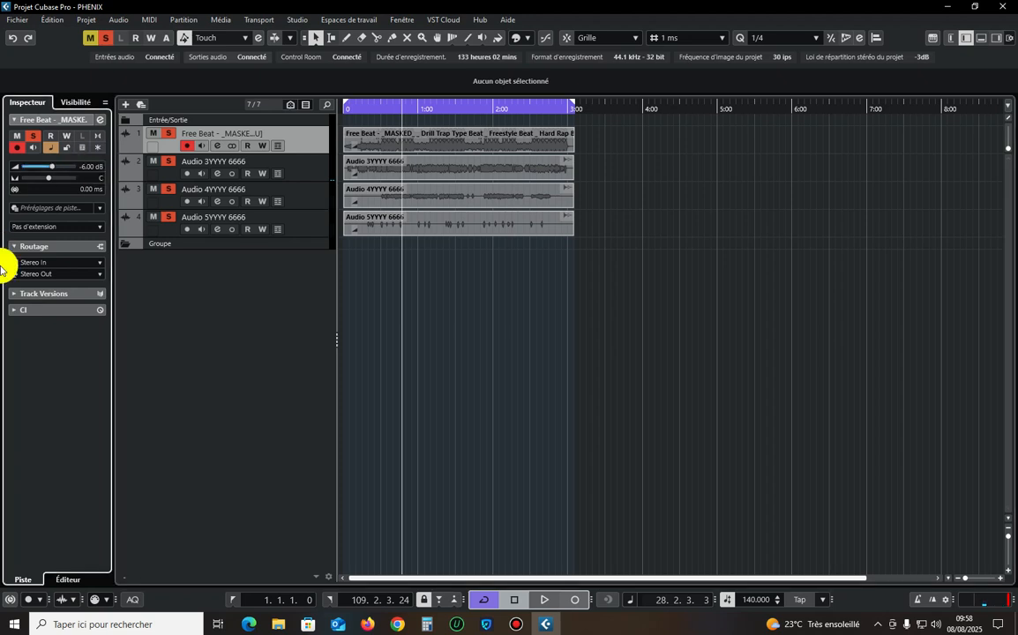
click(105, 38)
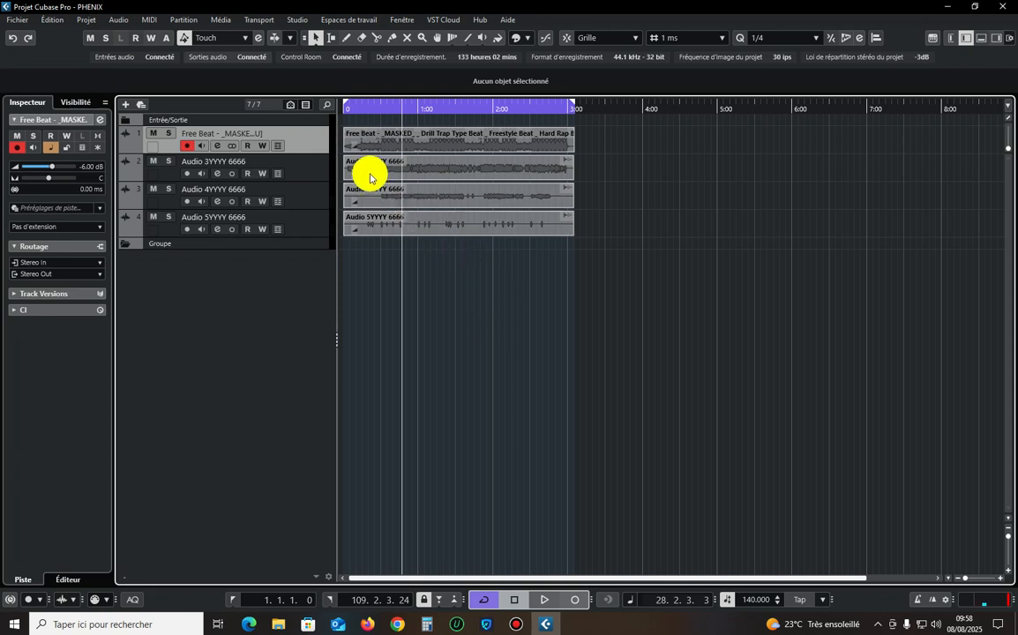
Solo only the Audio 3YYYY 6666 track and play it from about 0:40.
click(291, 163)
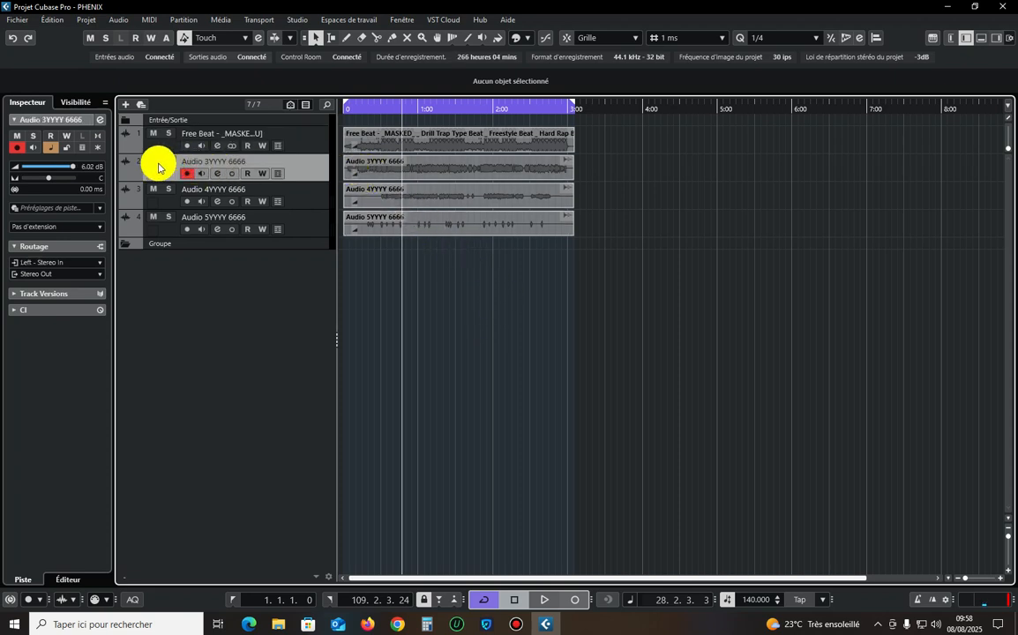
click(167, 163)
click(391, 107)
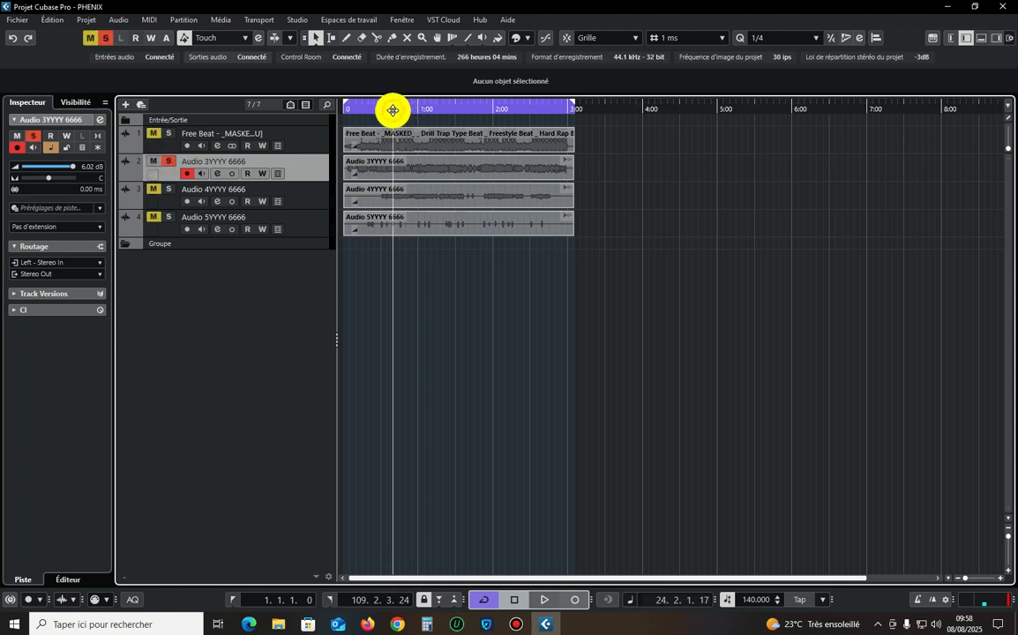
key(space)
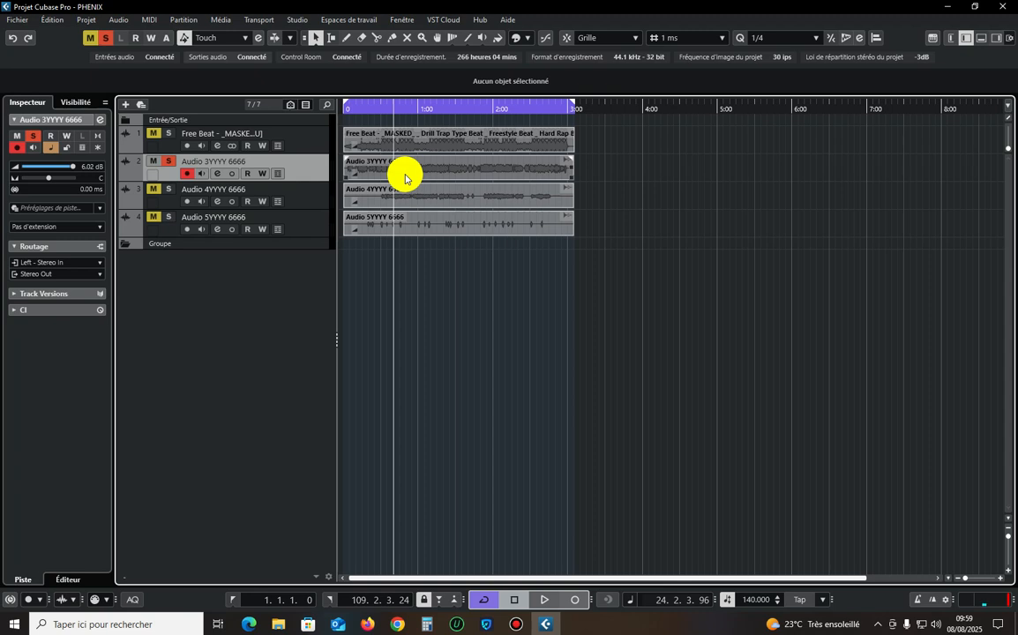
click(460, 317)
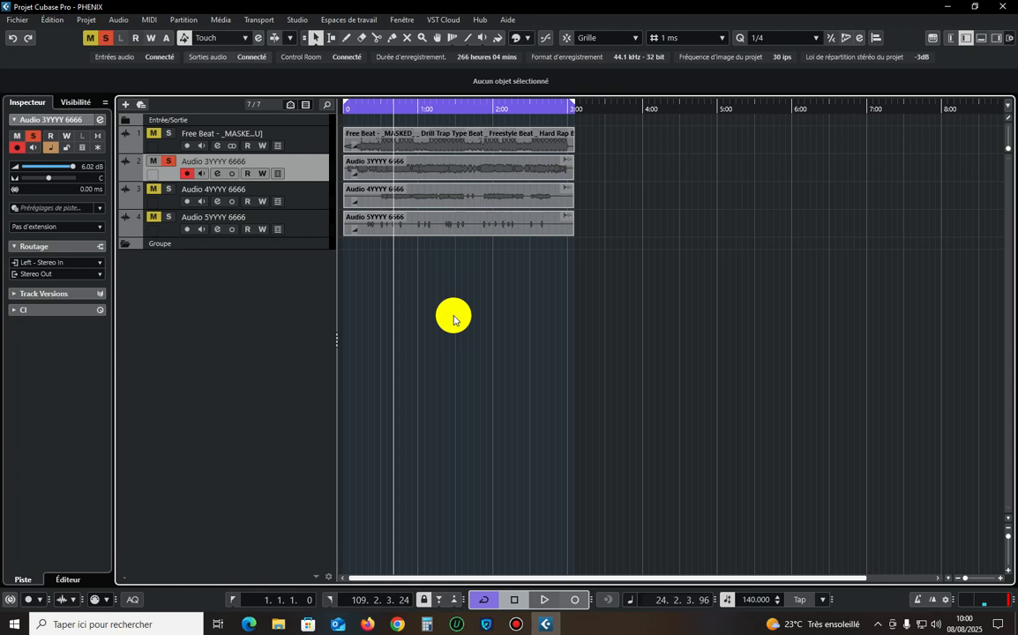
Select the Audio 3YYYY 6666 event and play the soloed track from about 0:46.
click(396, 177)
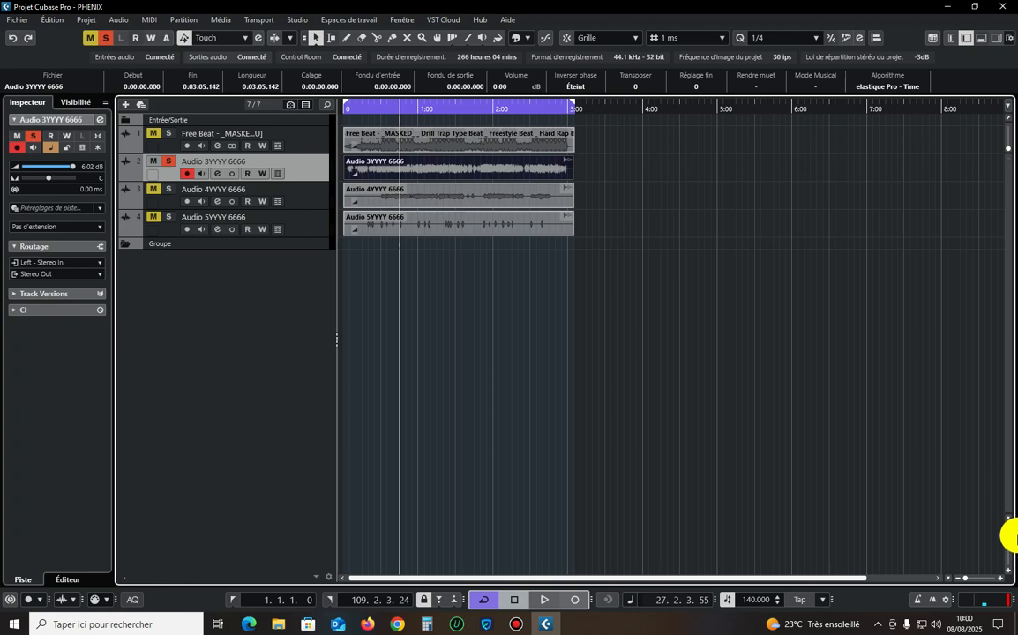
key(h)
key(h)
key(h)
key(h)
key(h)
drag(1008, 536, 1008, 540)
key(h)
key(h)
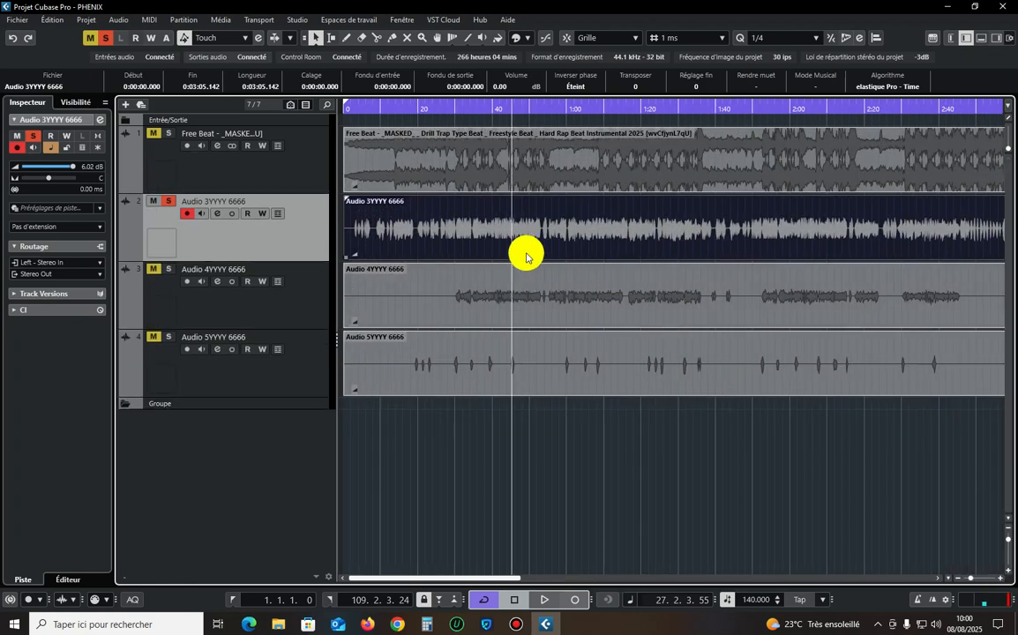
key(space)
key(h)
key(h)
key(h)
key(h)
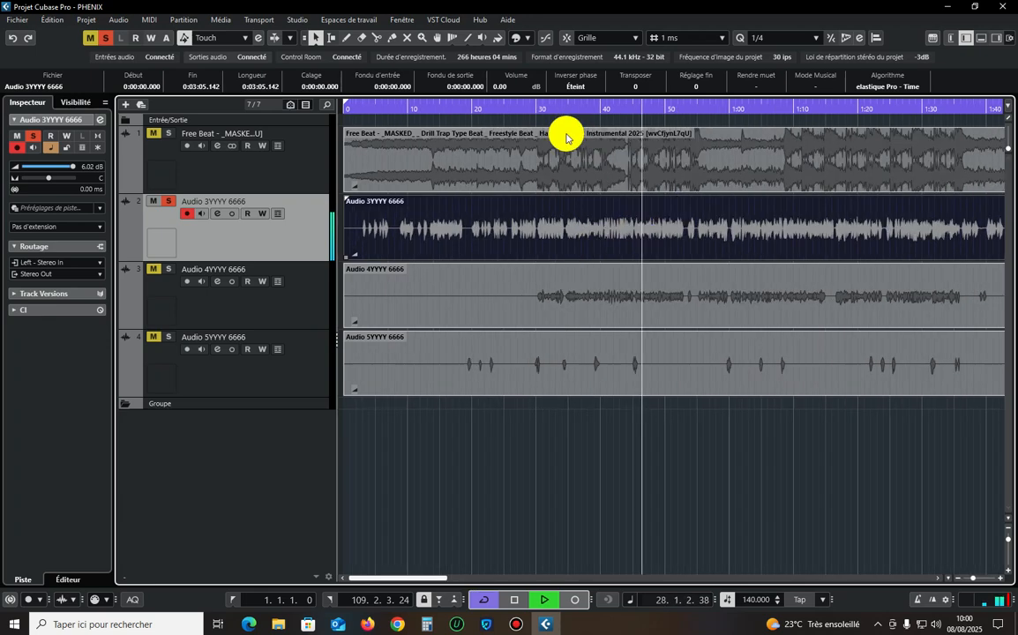
Set a playback loop from about 21.2.1.84 to 33.1.3.39 on the timeline and play it.
key(g)
key(space)
drag(347, 104, 612, 114)
key(space)
click(611, 113)
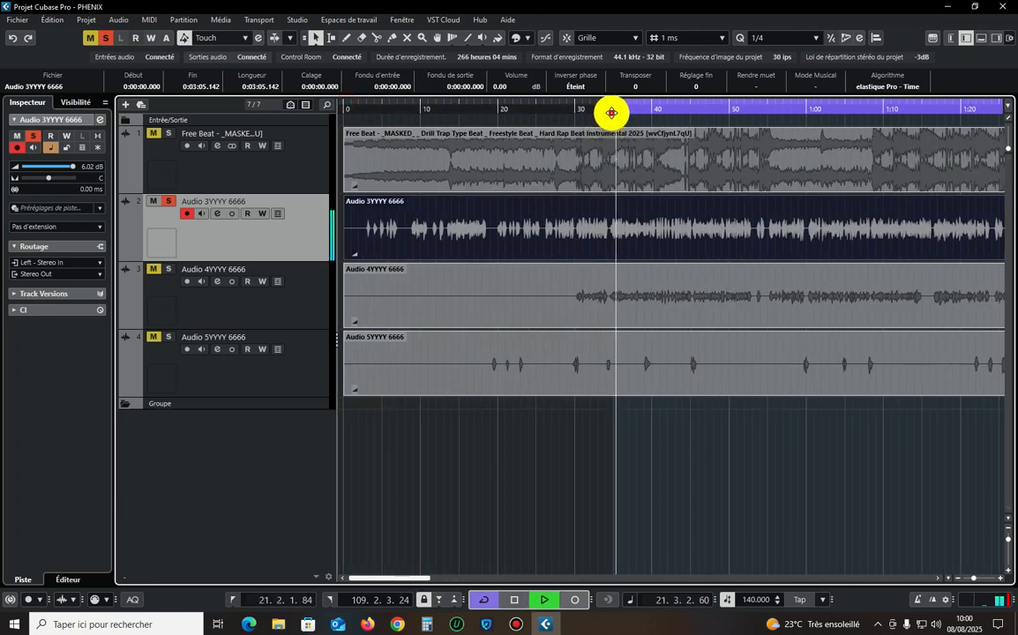
click(611, 113)
key(g)
key(g)
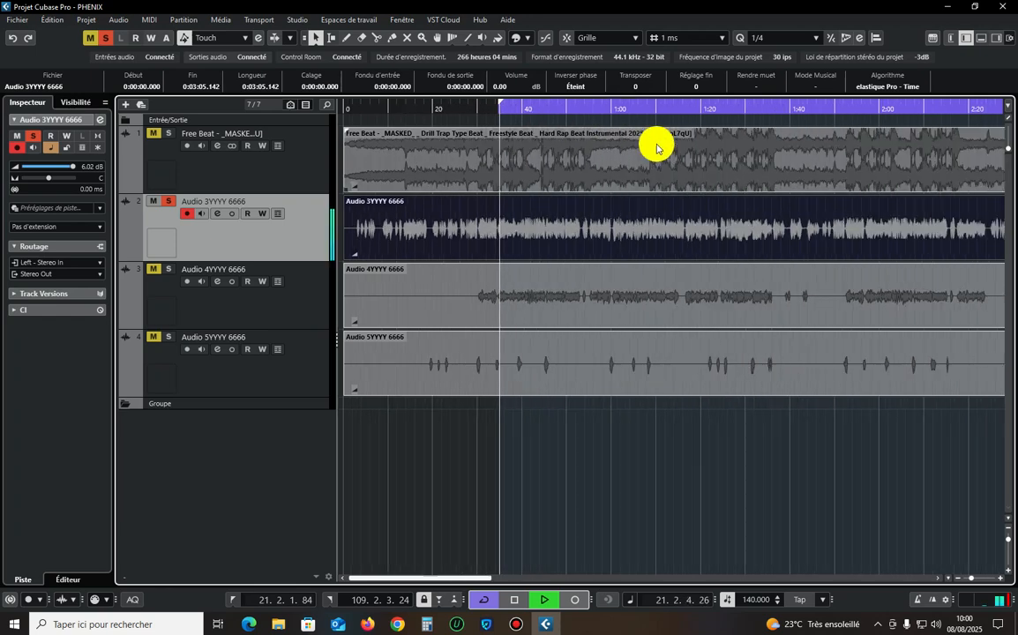
drag(911, 102, 513, 122)
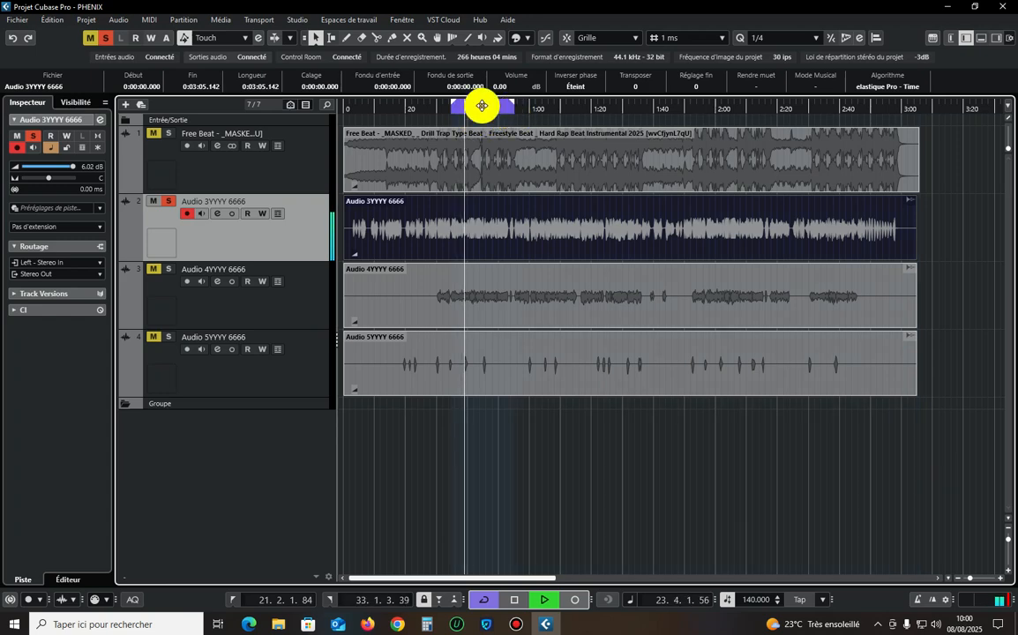
Refine the loop to run from 21.4.2.92 to 28.4.2.2, stop playback and clear the event selection.
click(455, 107)
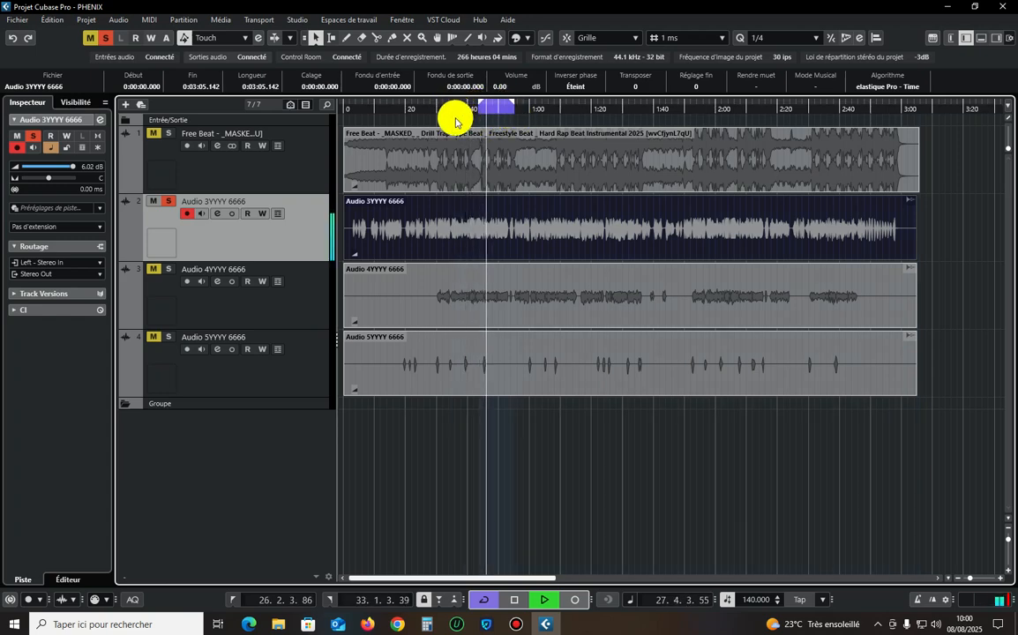
click(453, 106)
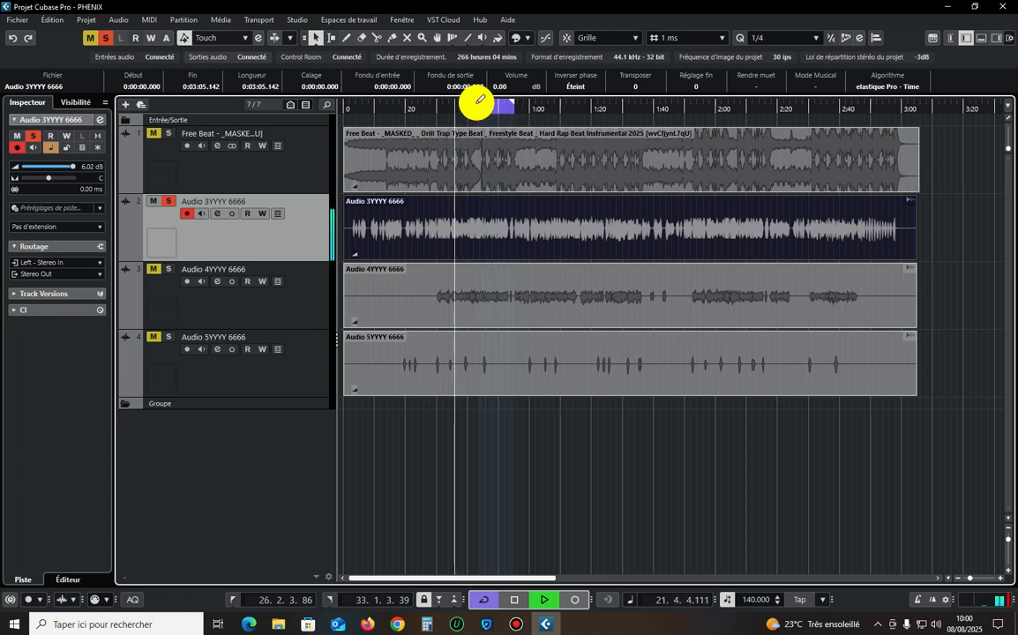
drag(478, 104, 444, 105)
key(space)
click(444, 109)
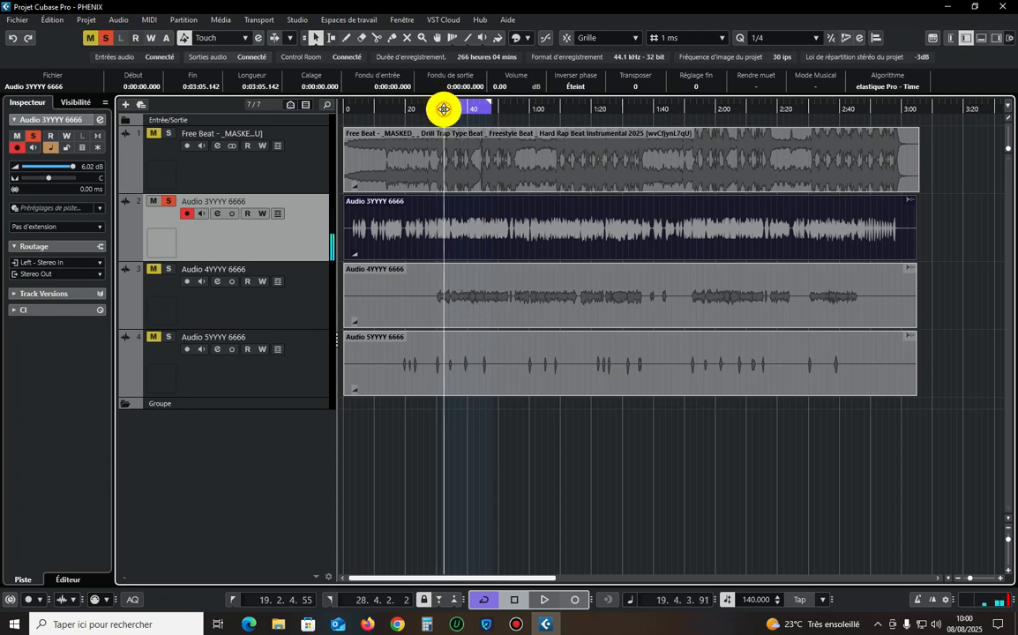
key(space)
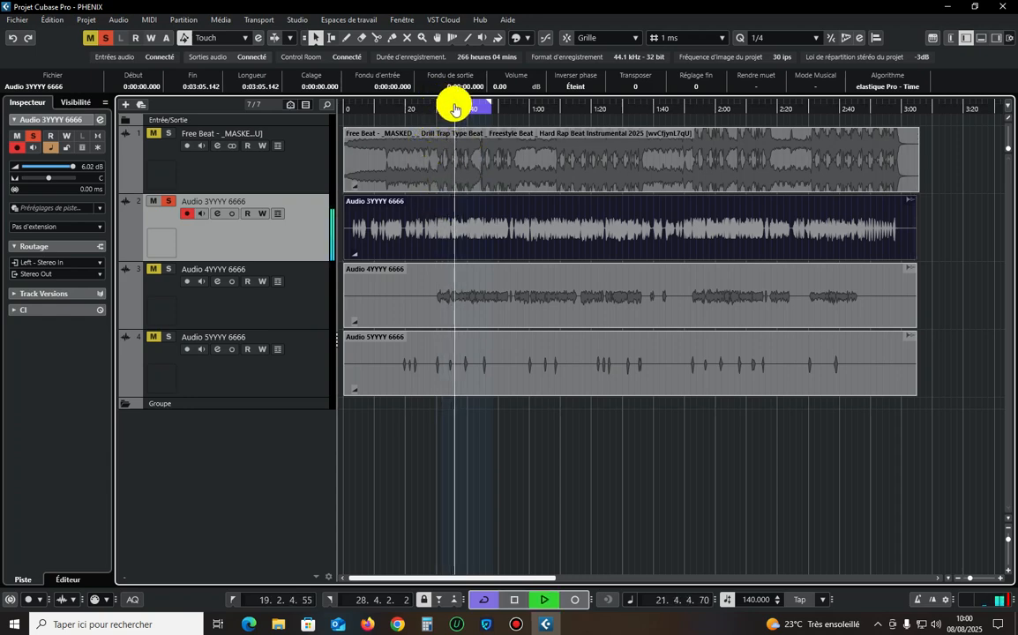
drag(454, 109, 466, 103)
key(space)
click(466, 402)
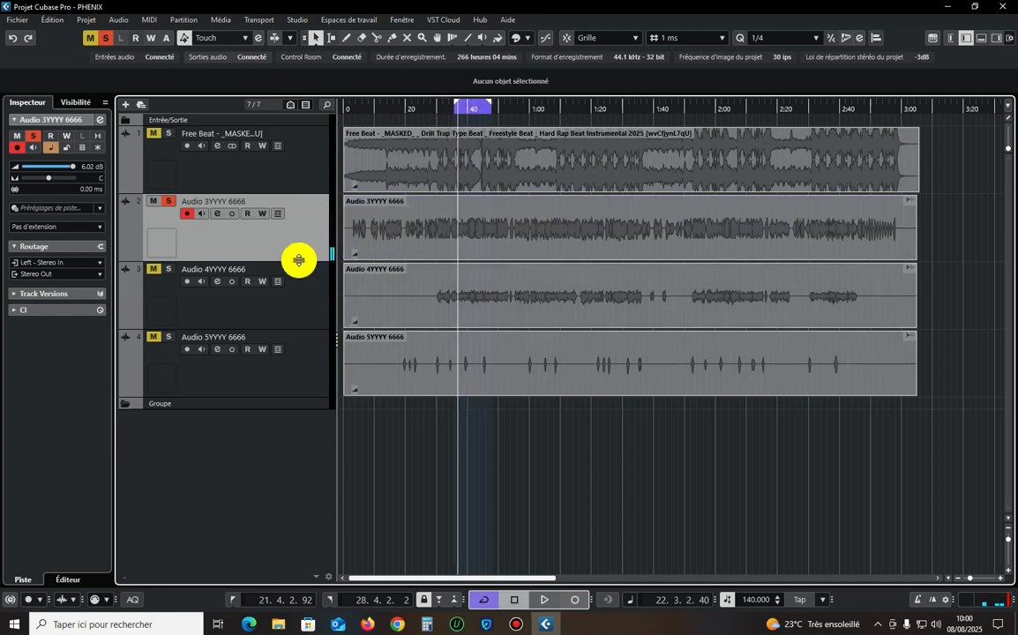
Insert the WLM Plus Stereo analyzer in the first insert slot of the Stereo Out channel and close the MixConsole.
key(F3)
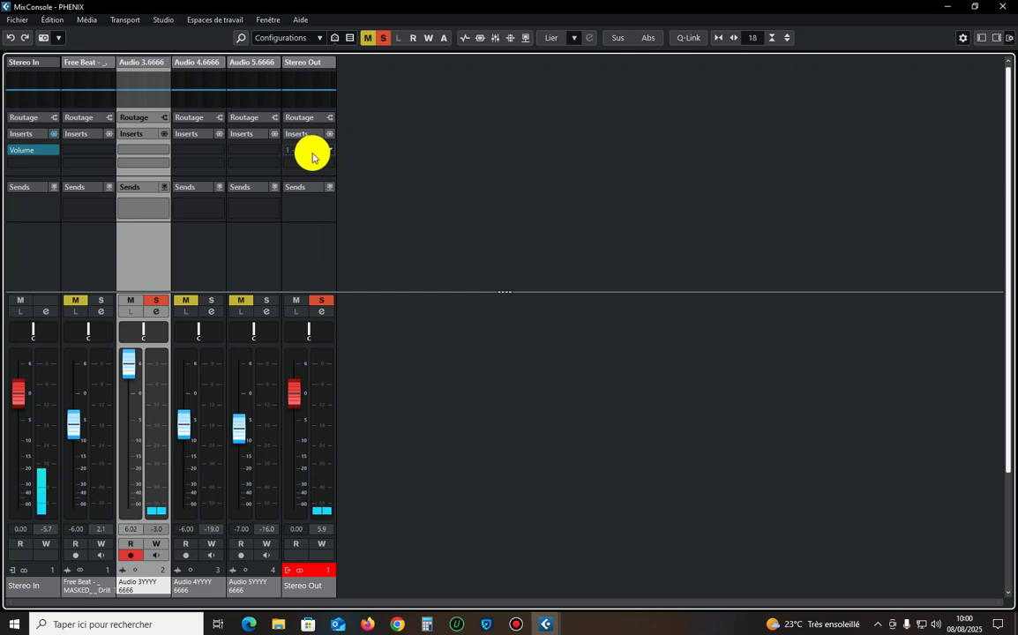
click(311, 234)
click(315, 150)
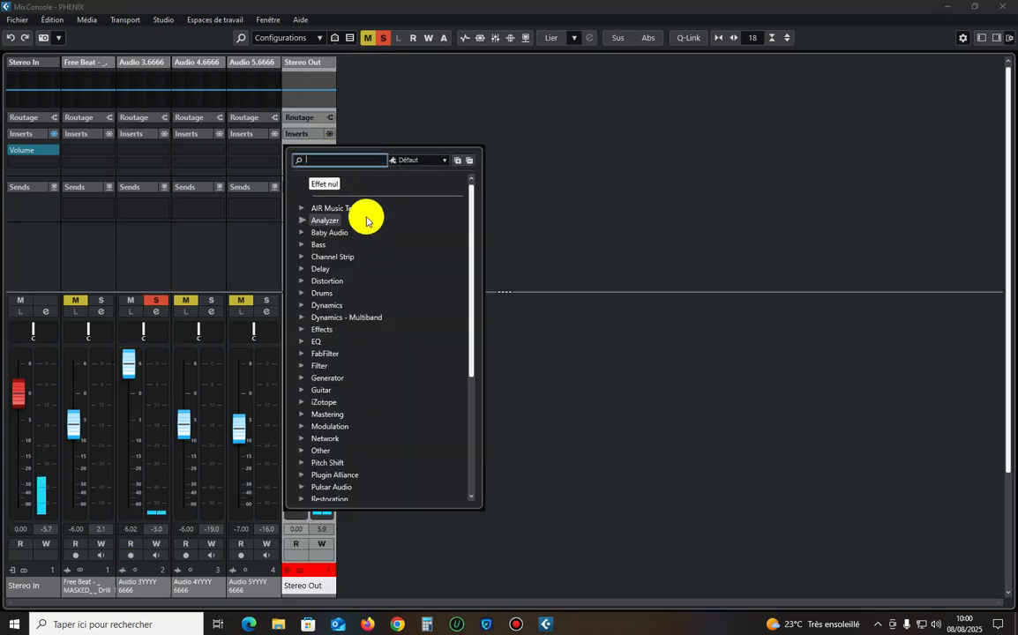
click(369, 209)
scroll(404, 346, down, 4)
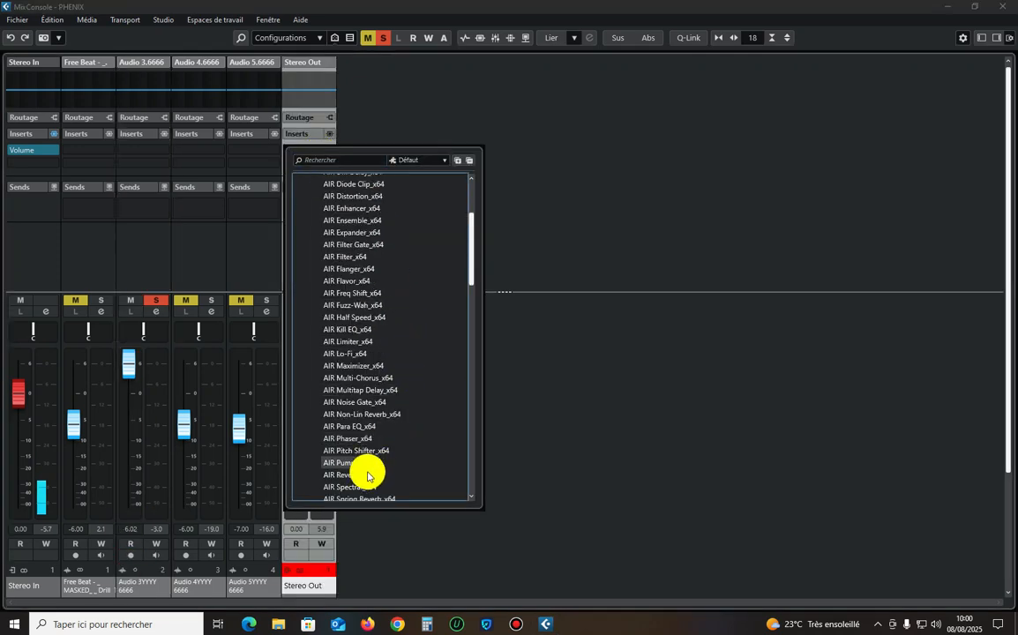
scroll(368, 477, down, 15)
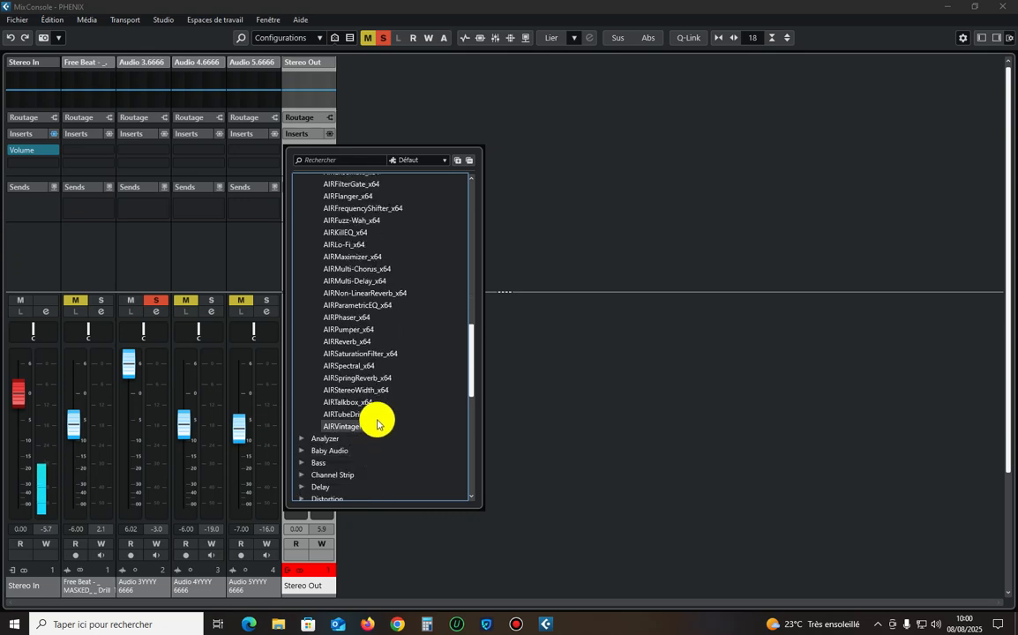
scroll(370, 371, up, 20)
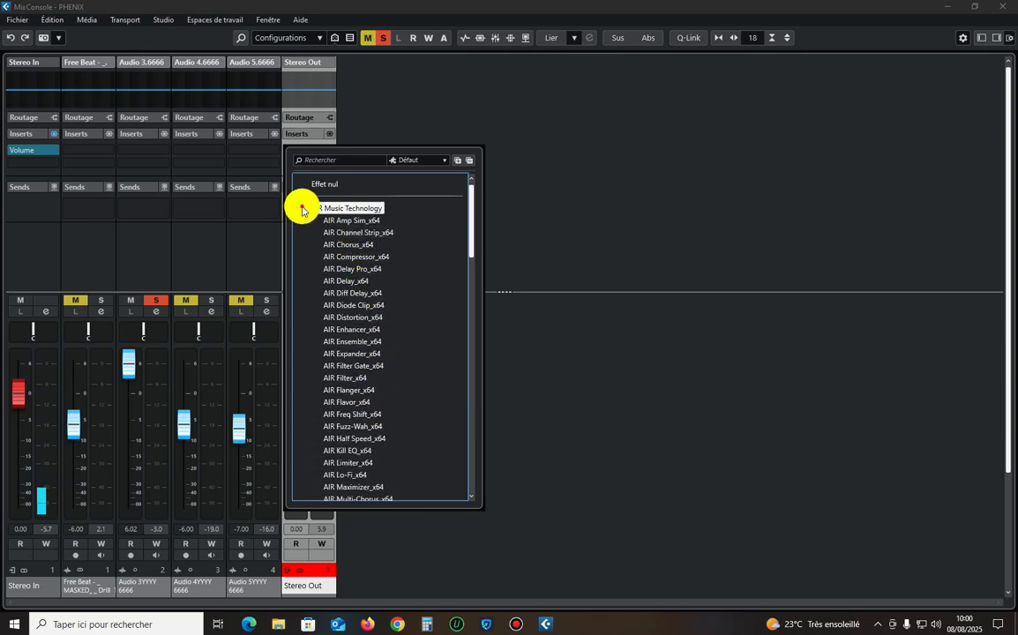
click(302, 210)
click(302, 220)
scroll(391, 324, down, 3)
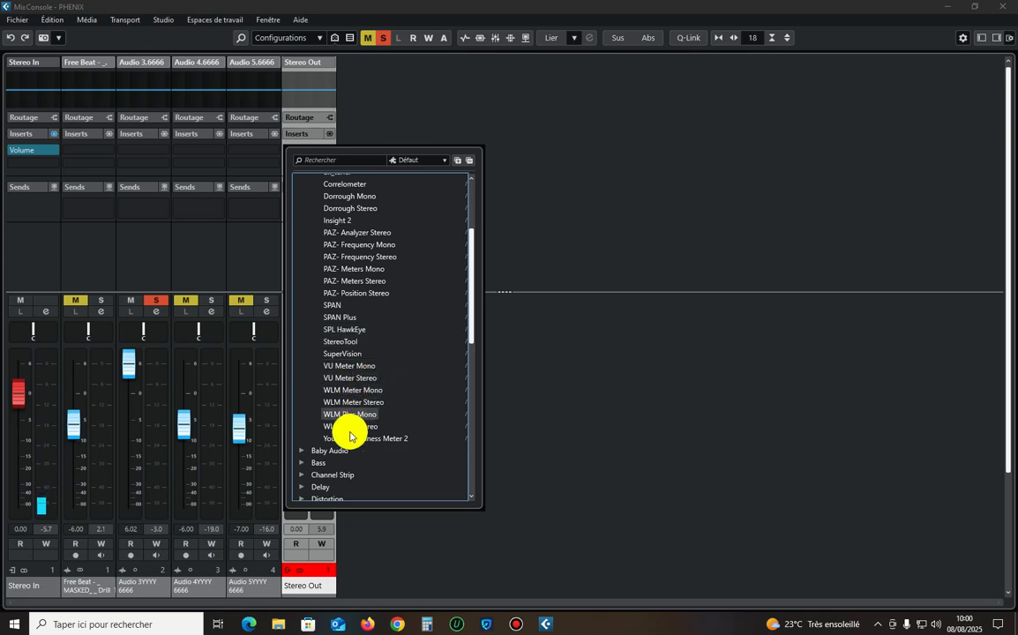
drag(357, 430, 694, 315)
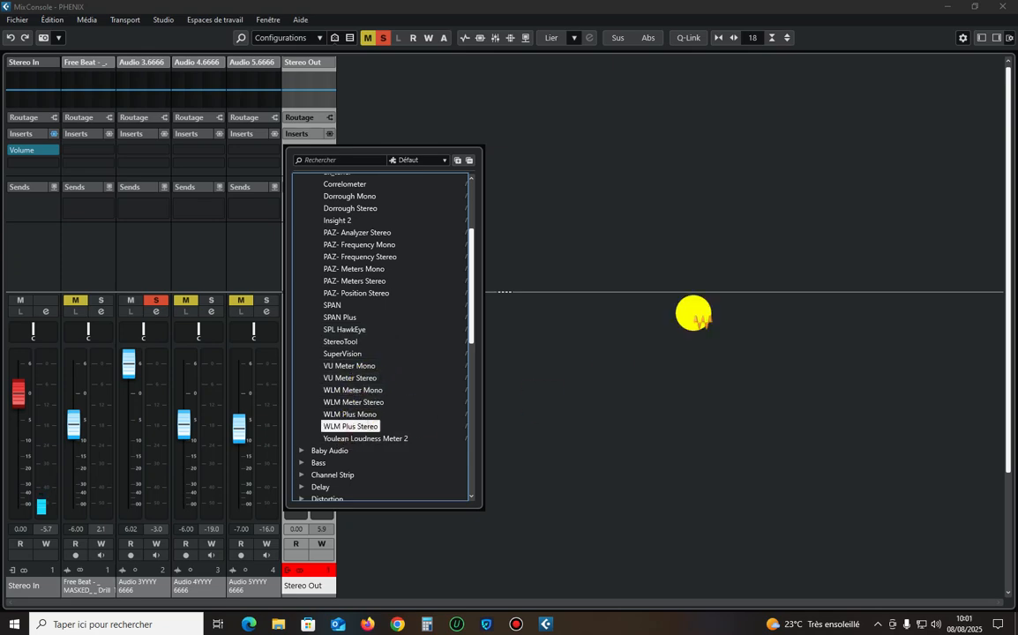
click(1003, 7)
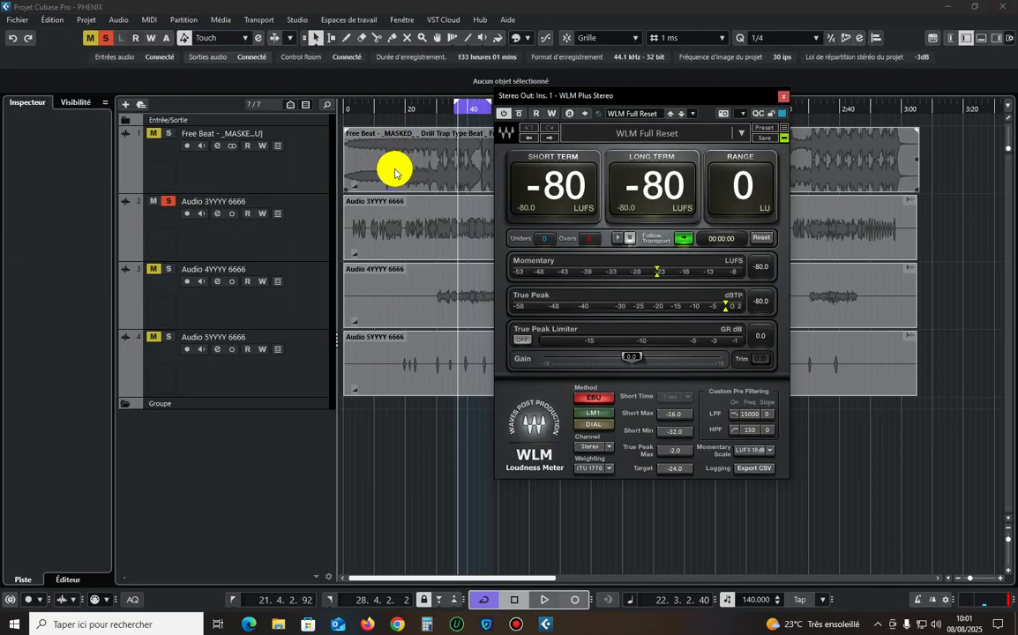
Select the Audio 3YYYY 6666 track and play the loop to measure its loudness and true peak with the WLM meter.
click(284, 240)
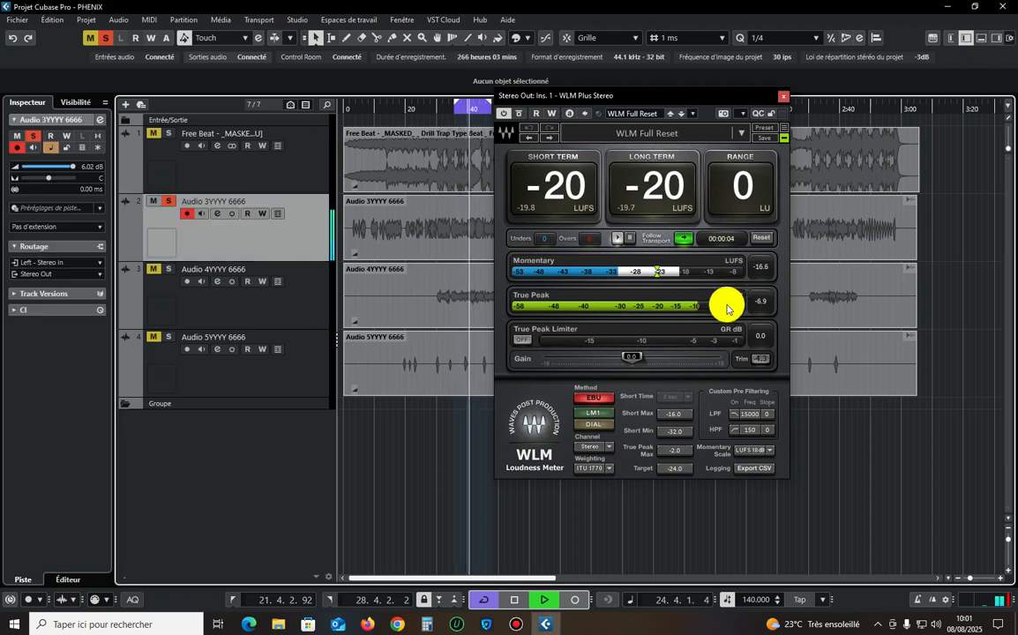
key(space)
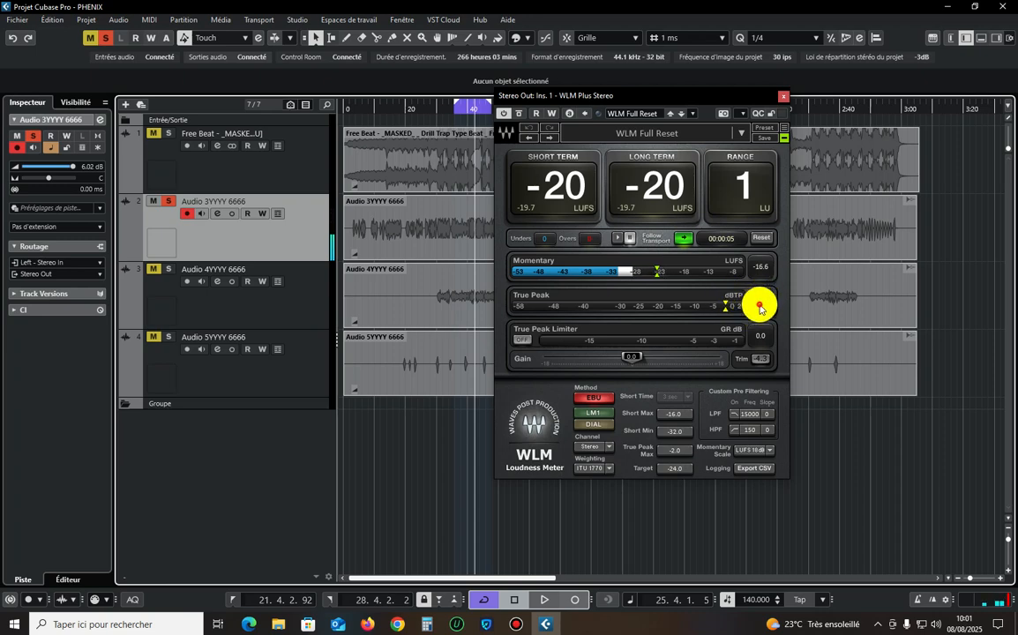
click(760, 306)
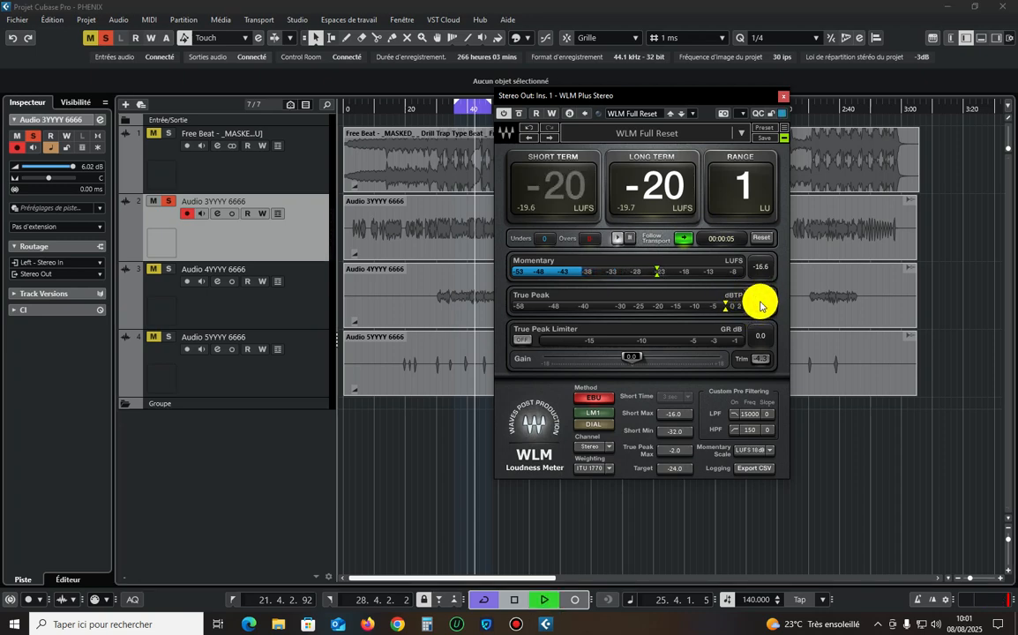
key(space)
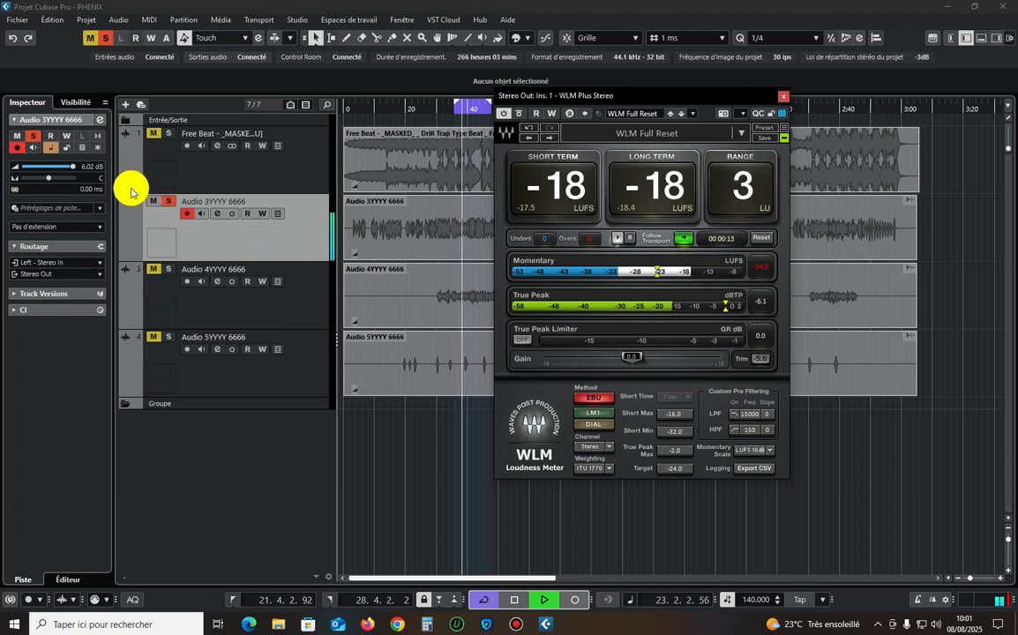
Adjust the Audio 3YYYY 6666 track volume to 0.73 dB against the WLM loudness readings, resetting the meter between tries, and stop playback.
drag(73, 166, 66, 165)
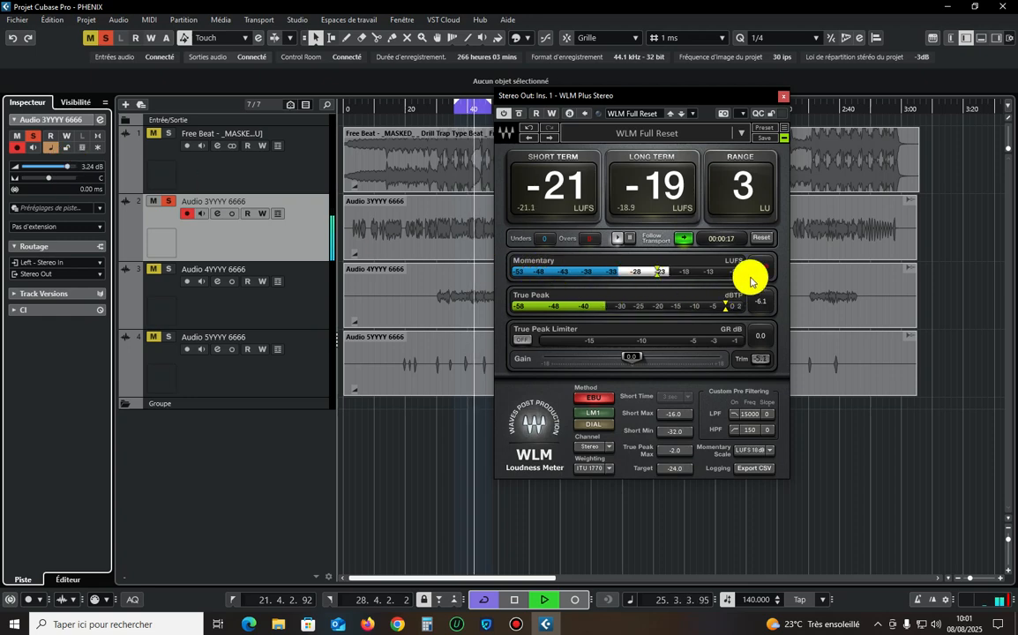
click(759, 238)
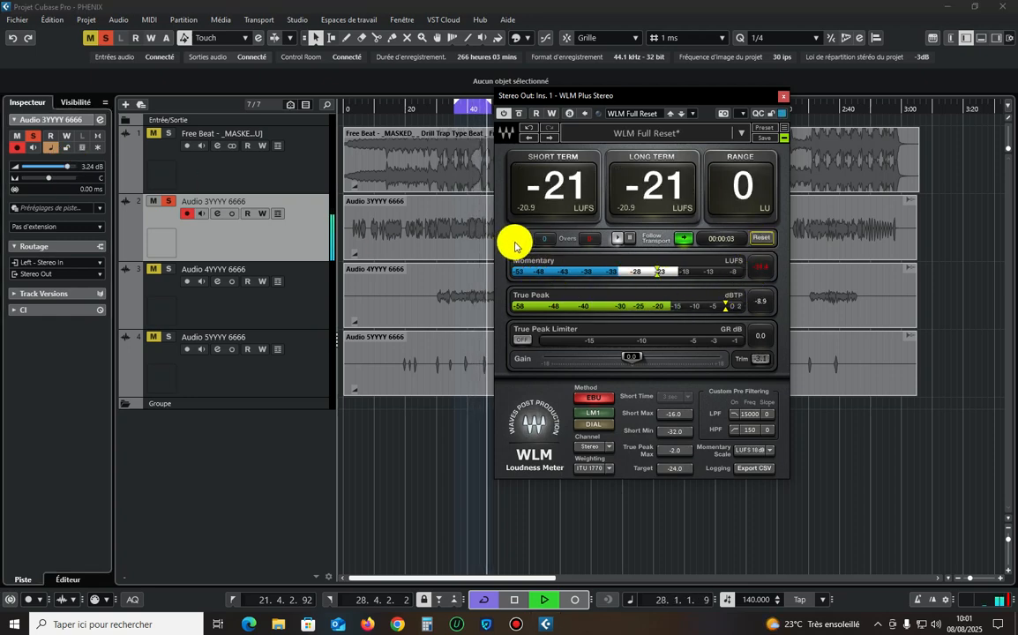
key(space)
drag(68, 167, 64, 167)
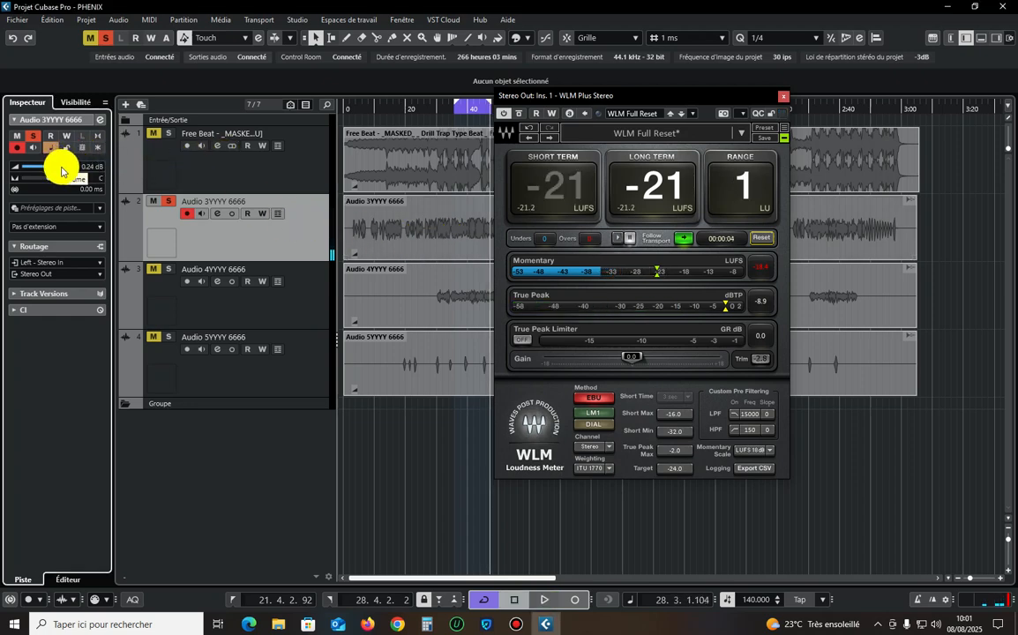
key(space)
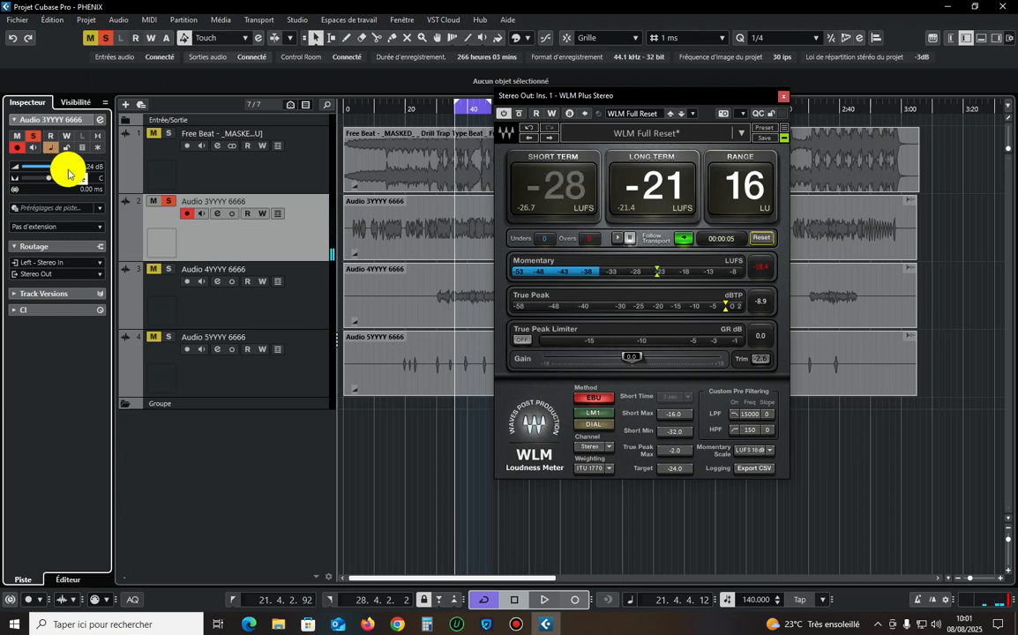
drag(64, 170, 61, 168)
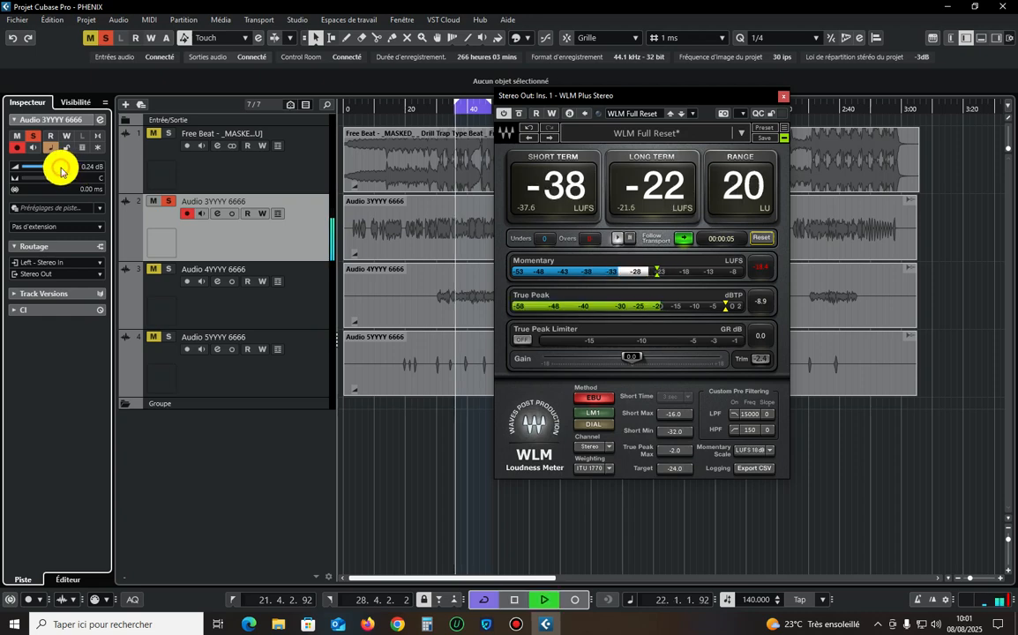
click(760, 239)
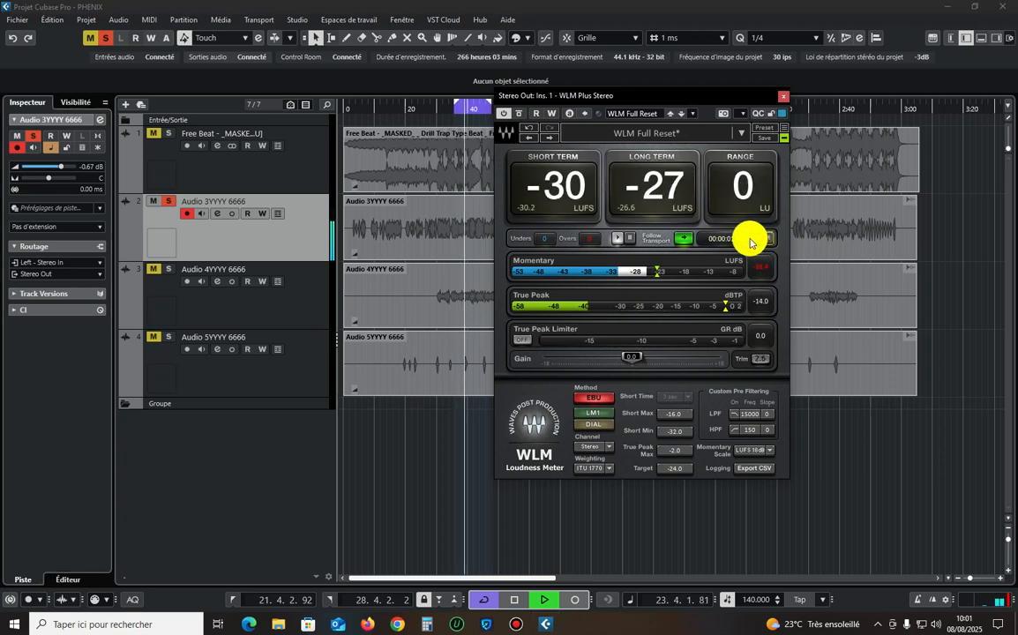
click(61, 166)
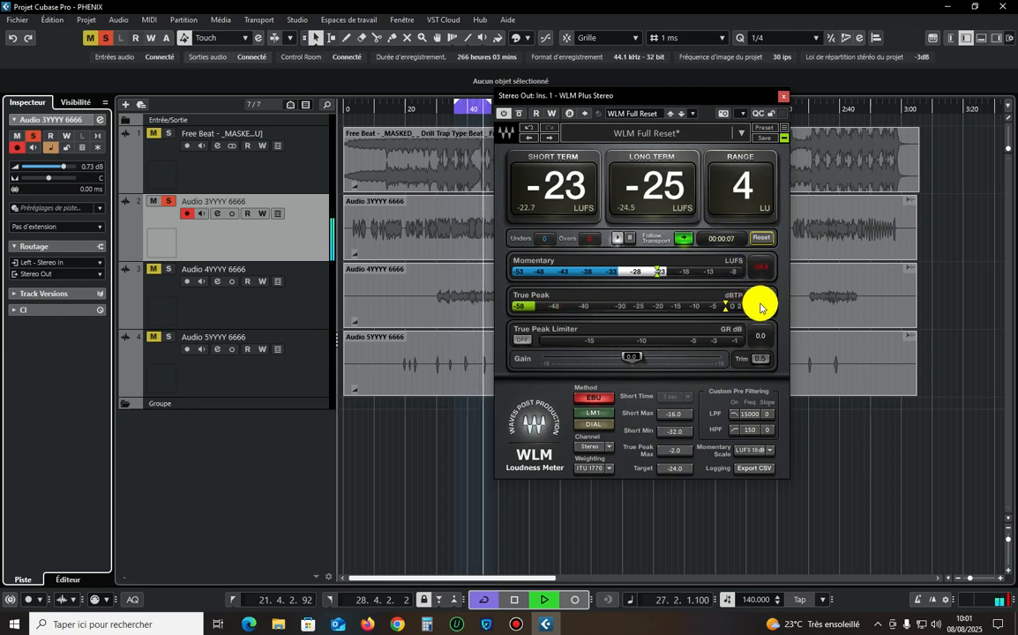
click(761, 238)
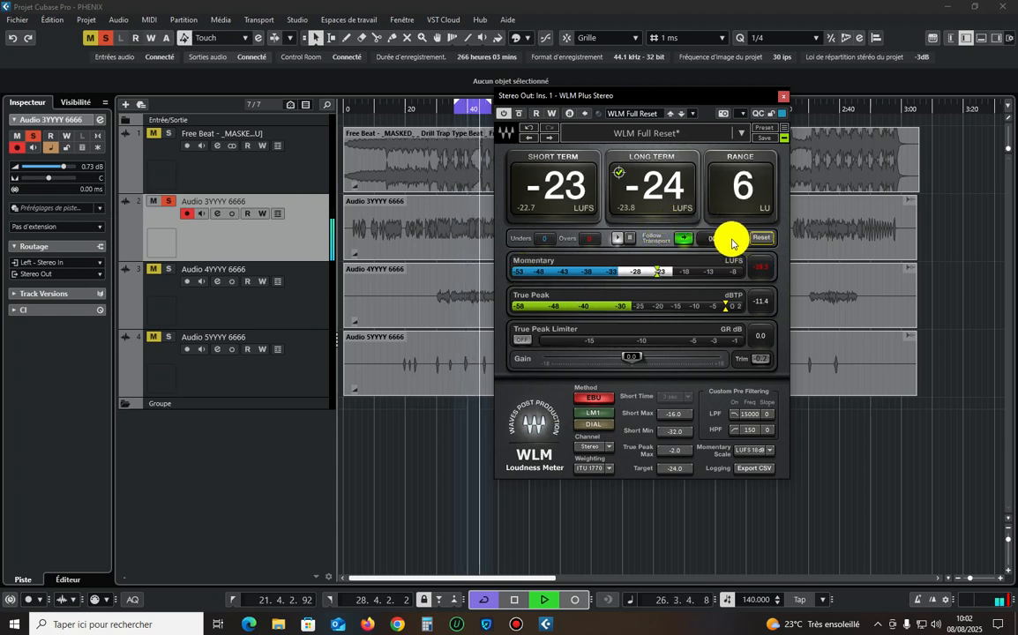
key(space)
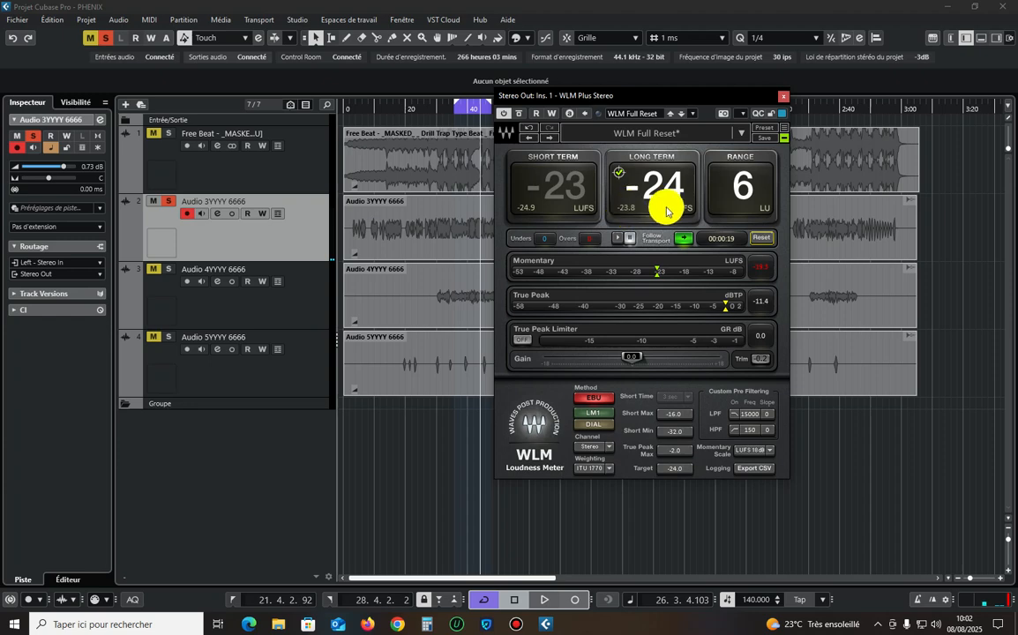
Close the WLM meter and replace it with SuperVision in the first insert slot of the Stereo Out channel.
click(784, 95)
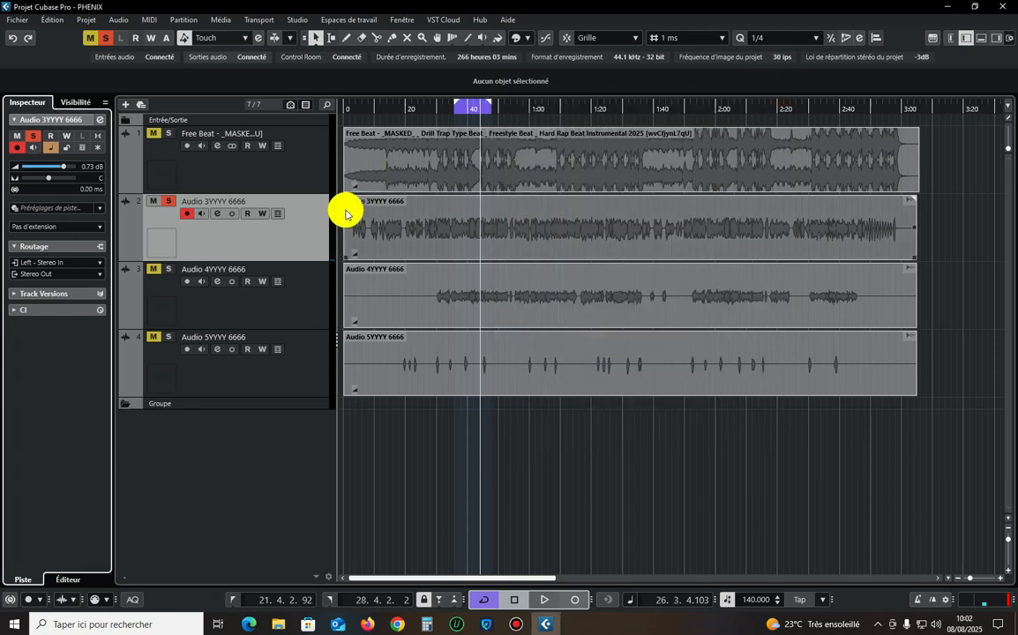
key(F3)
key(F4)
click(1003, 6)
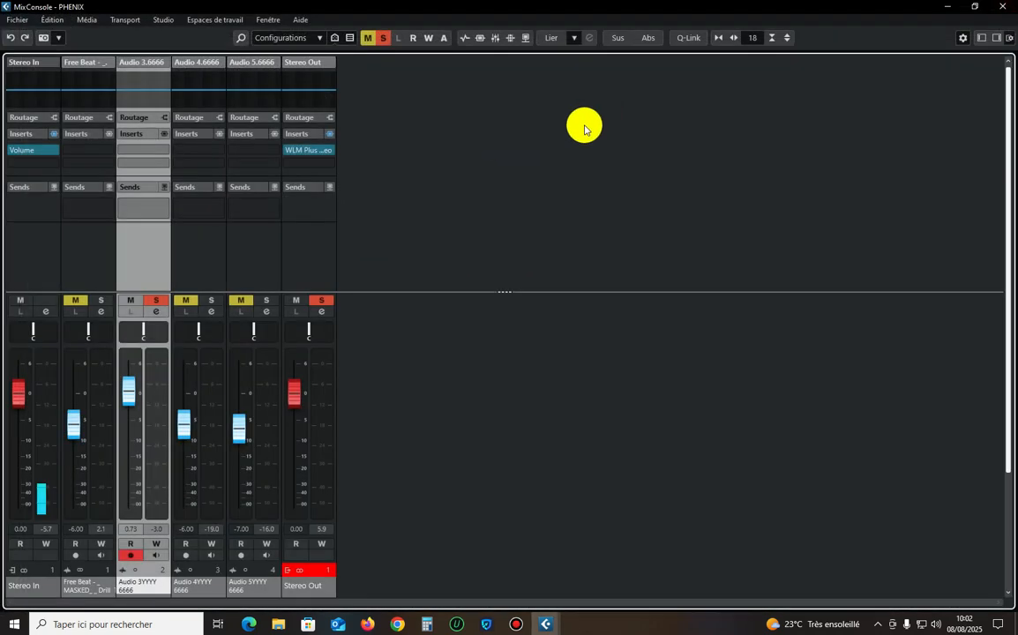
click(297, 236)
click(326, 154)
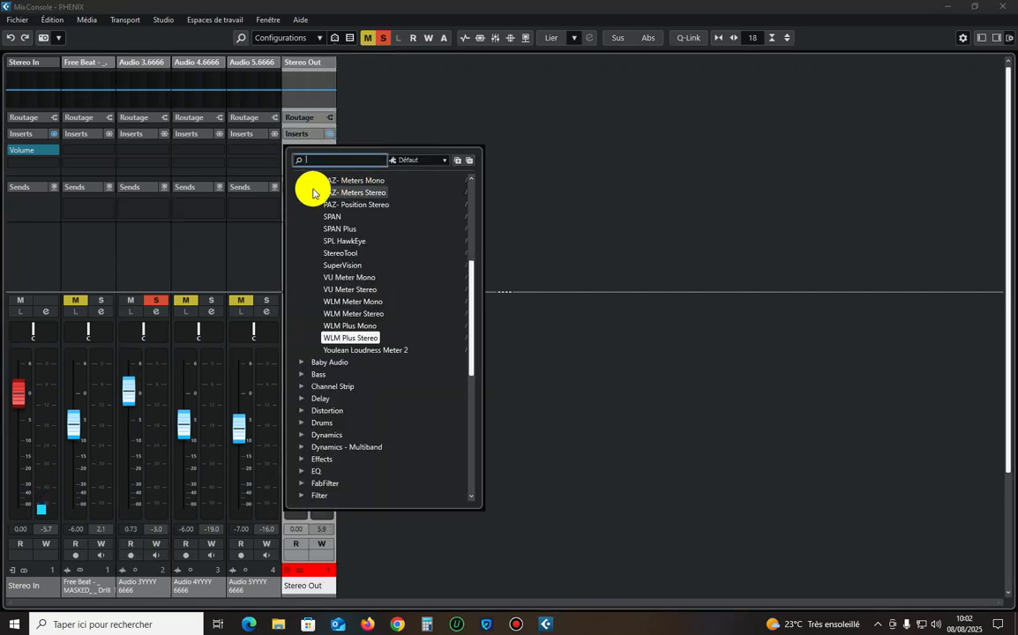
click(341, 266)
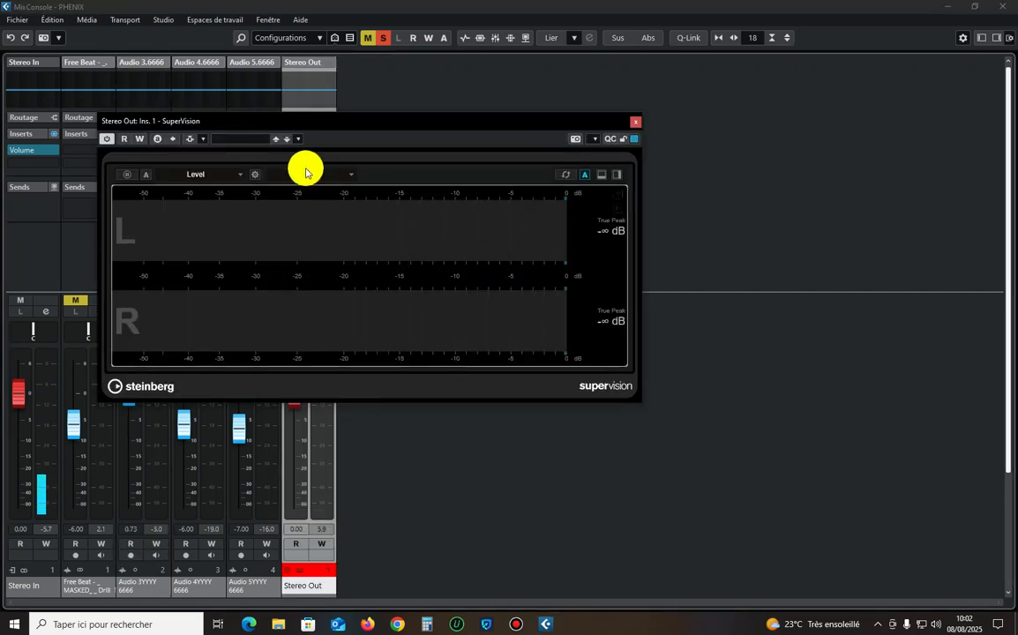
Switch the SuperVision analyzer to its Loudness measurement module and place its window beside the mixer channels.
drag(421, 125, 516, 142)
click(512, 181)
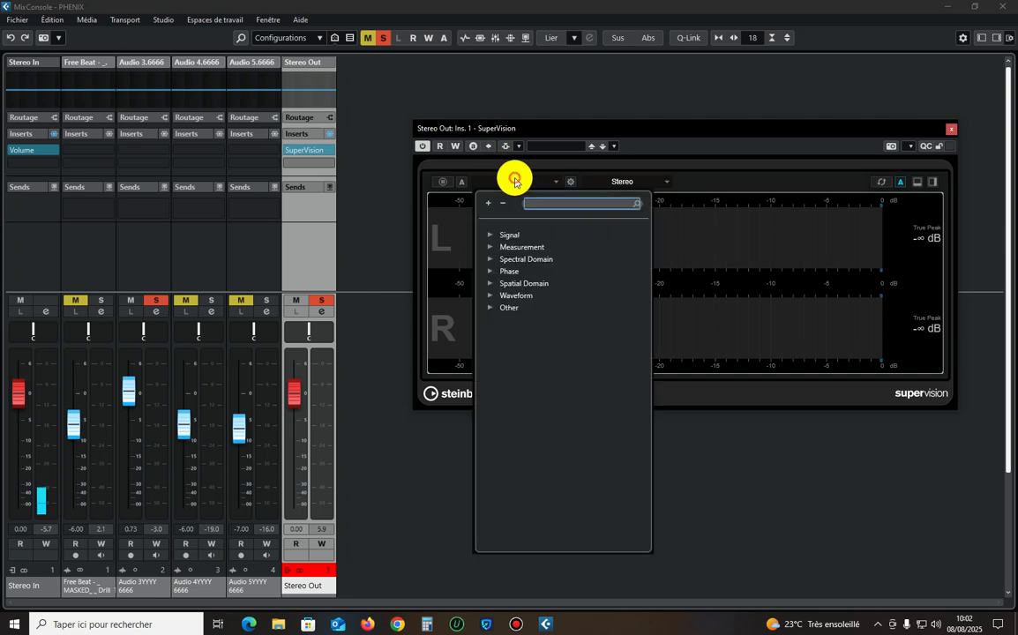
click(489, 247)
click(520, 259)
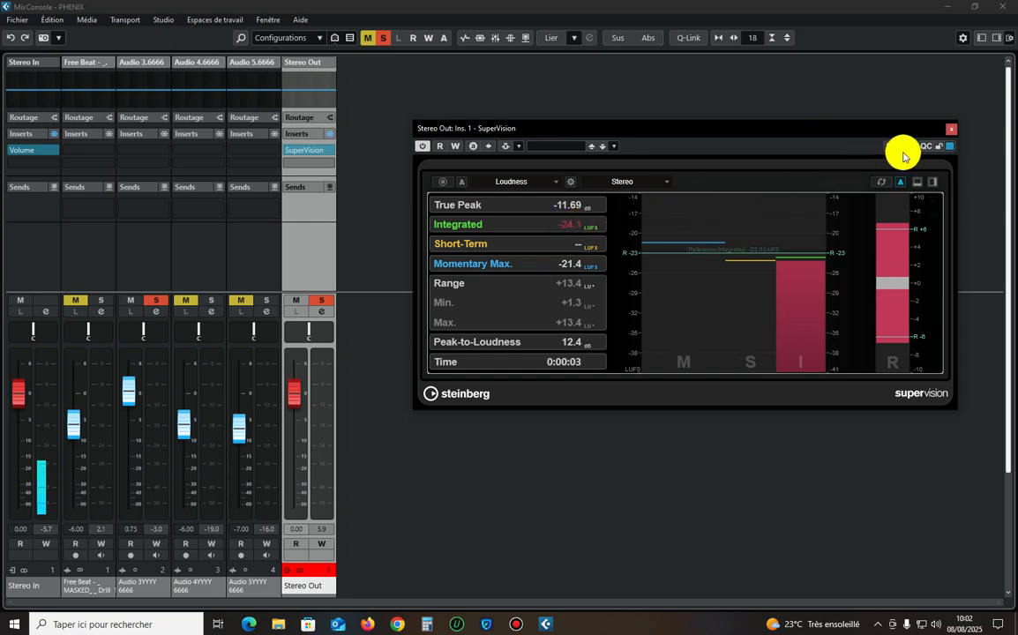
Reset SuperVision, measure the playing Audio 3YYYY 6666 vocal's loudness, and close the analyzer and the MixConsole.
click(881, 181)
key(space)
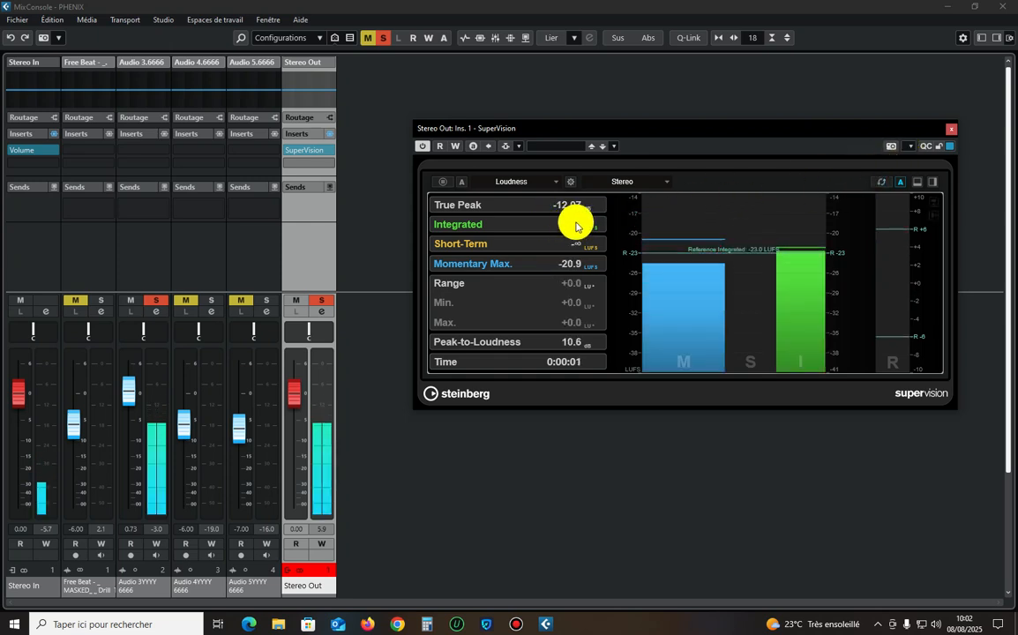
click(949, 134)
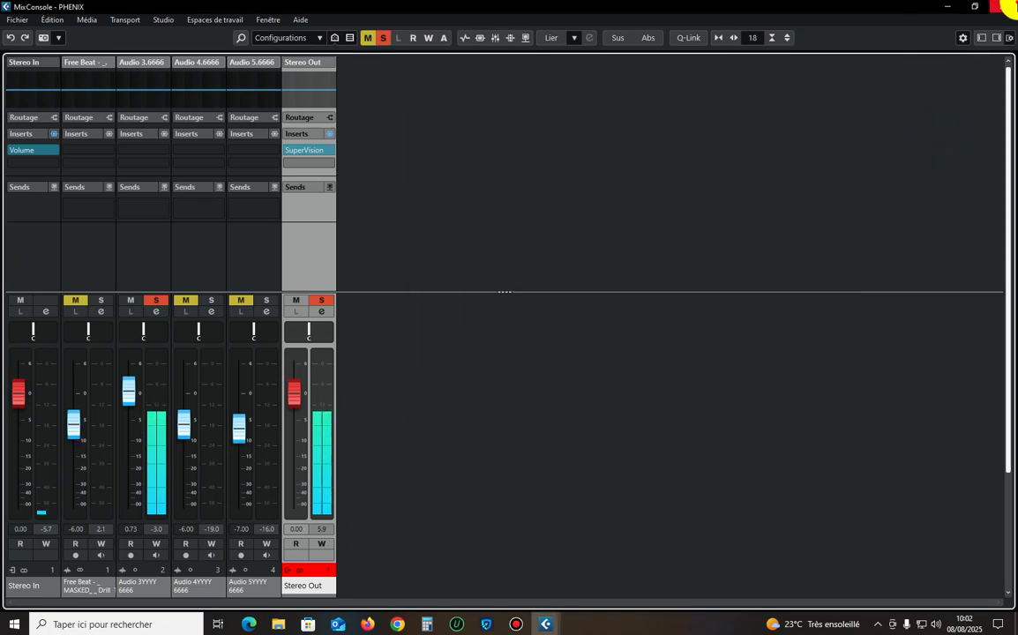
key(F3)
Solo the Free Beat track in place of the Audio 3YYYY 6666 vocal and play it from the loop start.
click(256, 212)
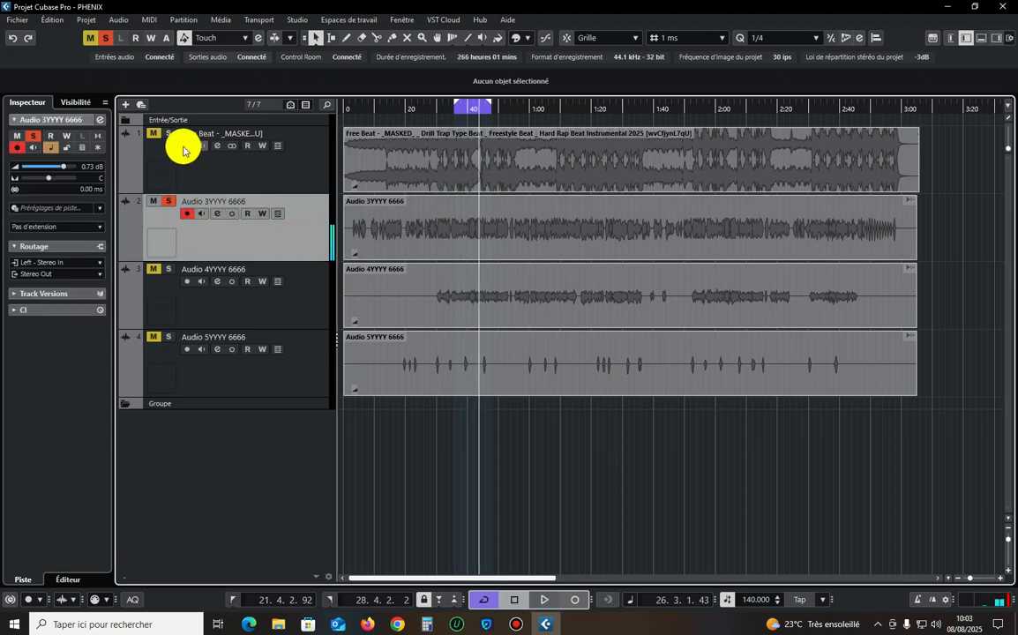
click(222, 181)
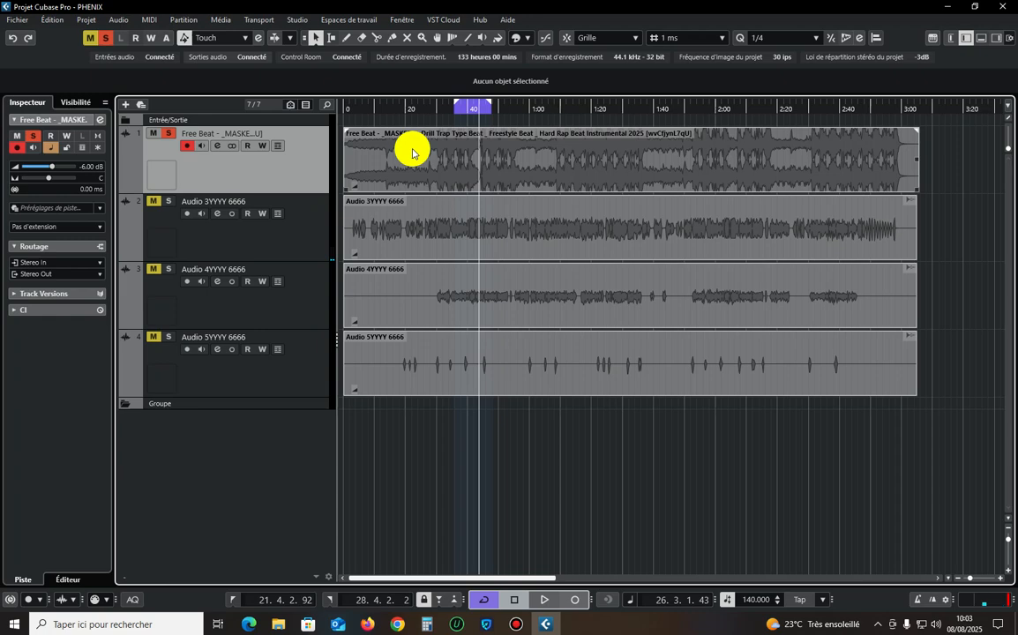
click(457, 111)
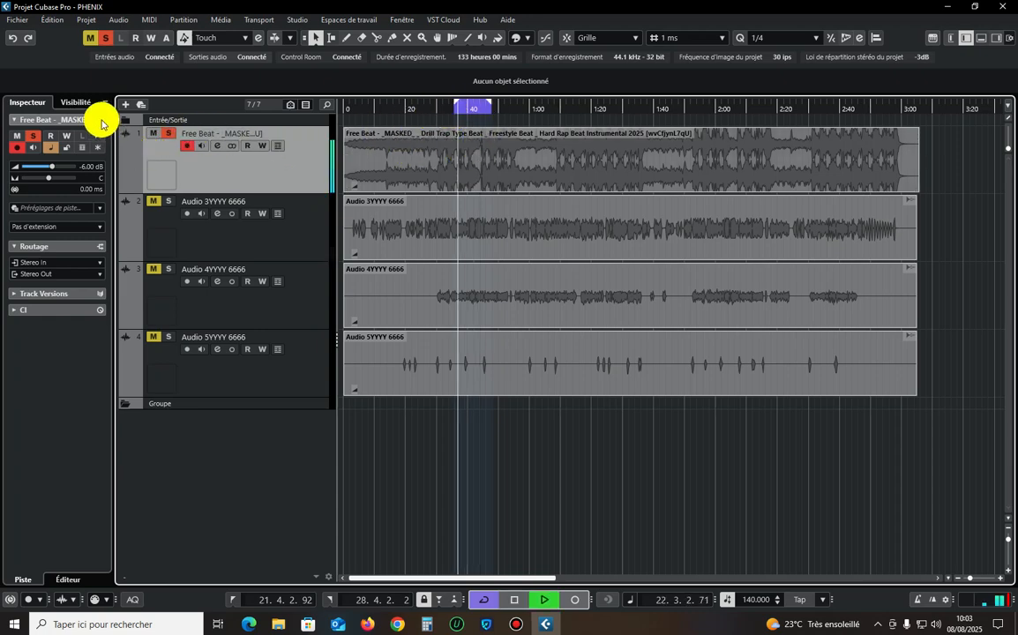
Open SuperVision over the project window and restart its loudness measurement for the Free Beat track.
key(F3)
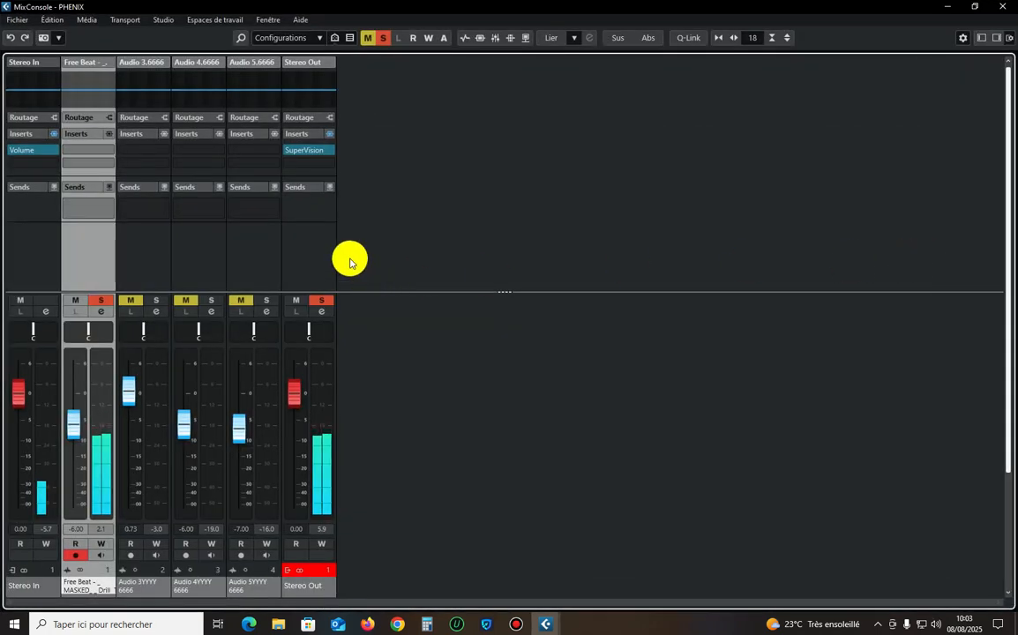
click(306, 150)
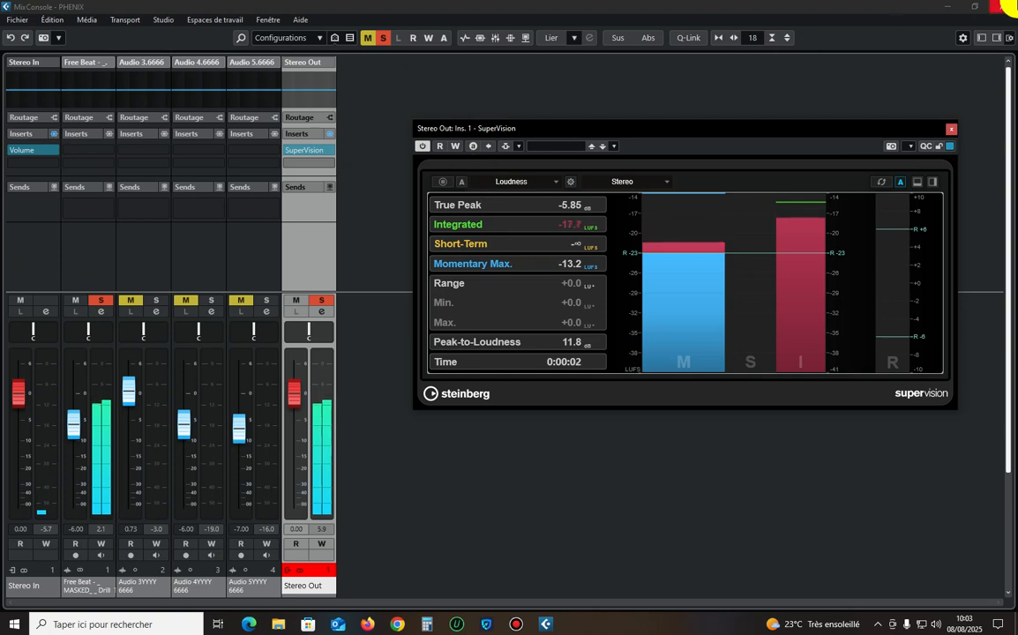
key(F3)
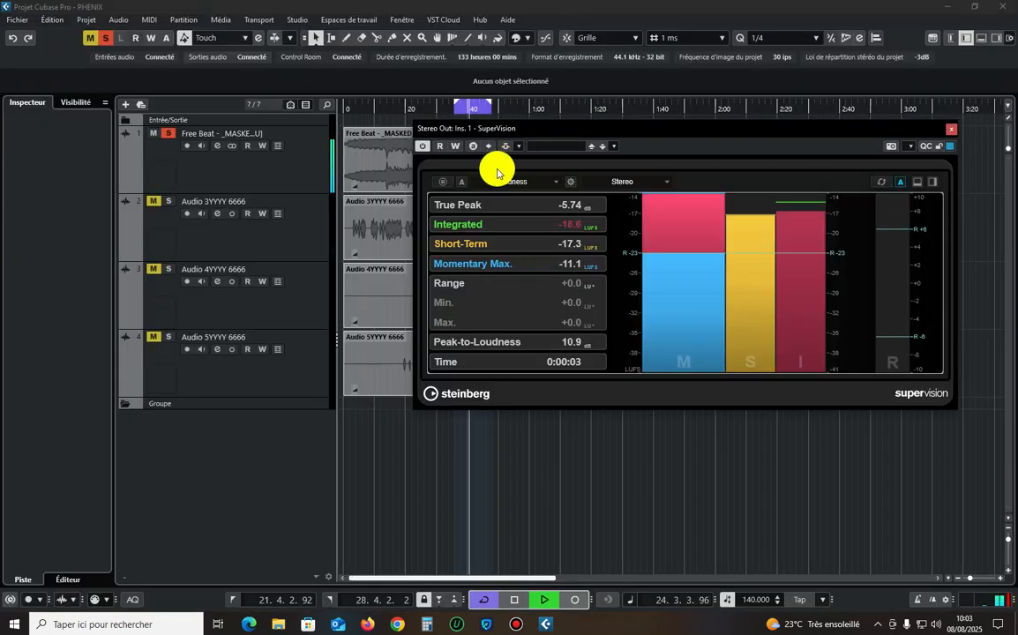
click(880, 181)
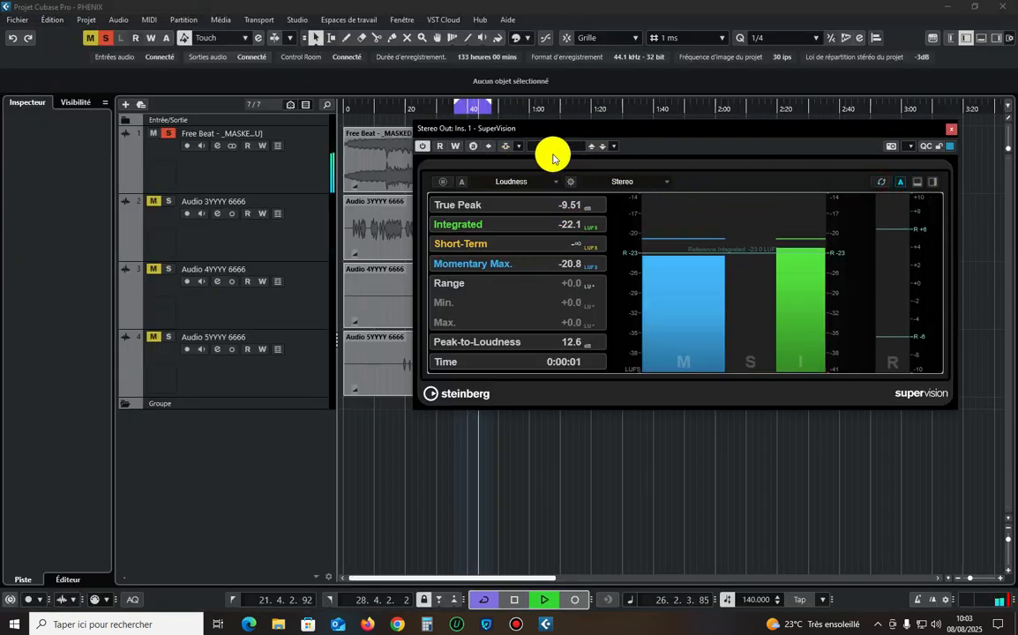
drag(575, 133, 599, 164)
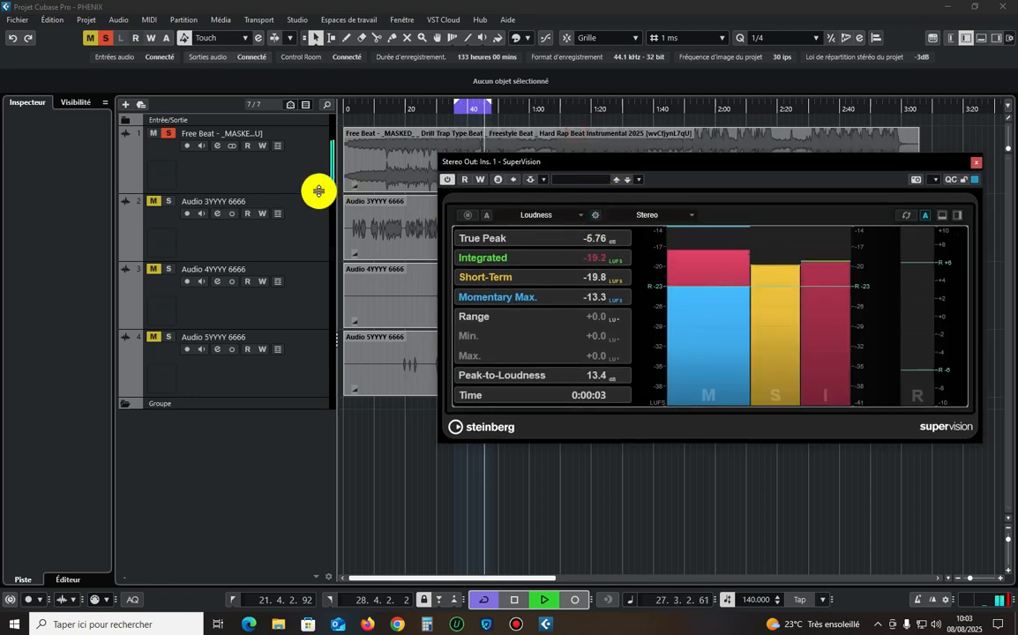
Lower the Free Beat track volume to -10.7 dB and reset the SuperVision loudness measurement.
click(269, 170)
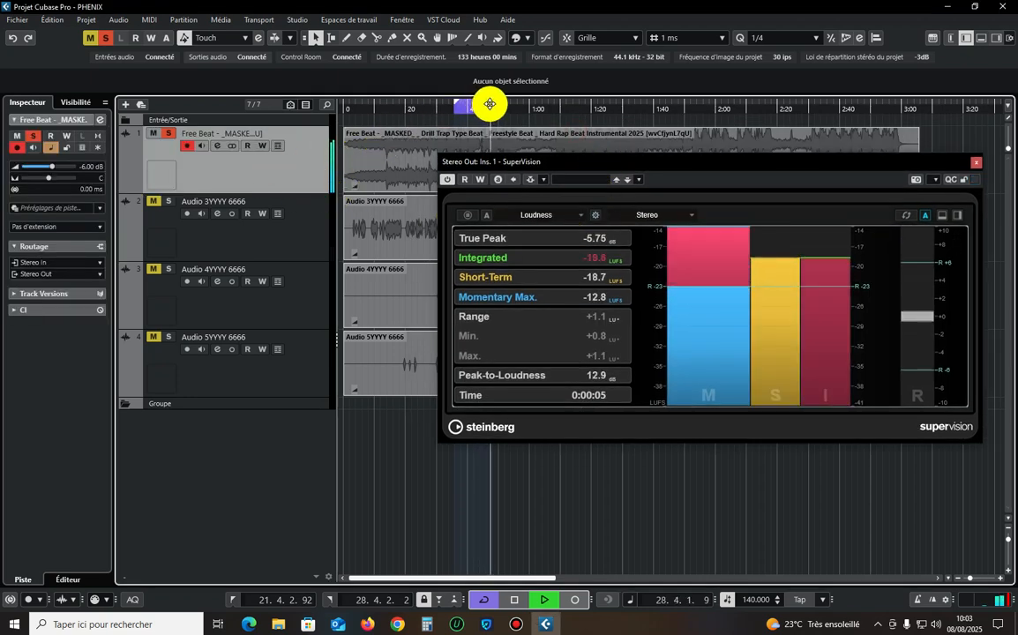
drag(58, 166, 46, 165)
click(907, 215)
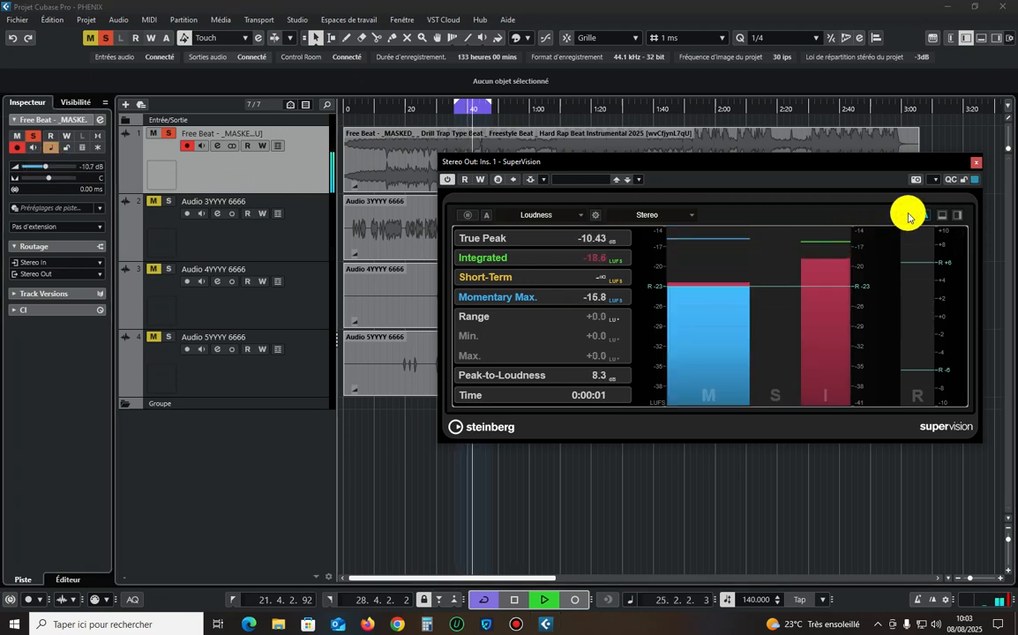
Shorten the loop so it ends at 25.3.4.93, play it from its start and reset the loudness measurement.
click(486, 106)
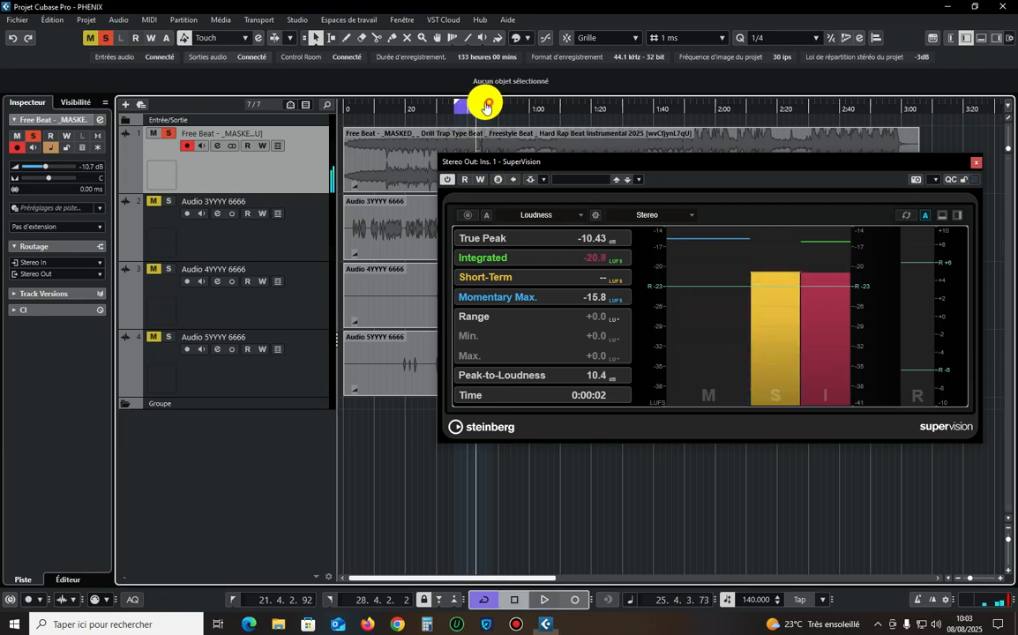
click(457, 105)
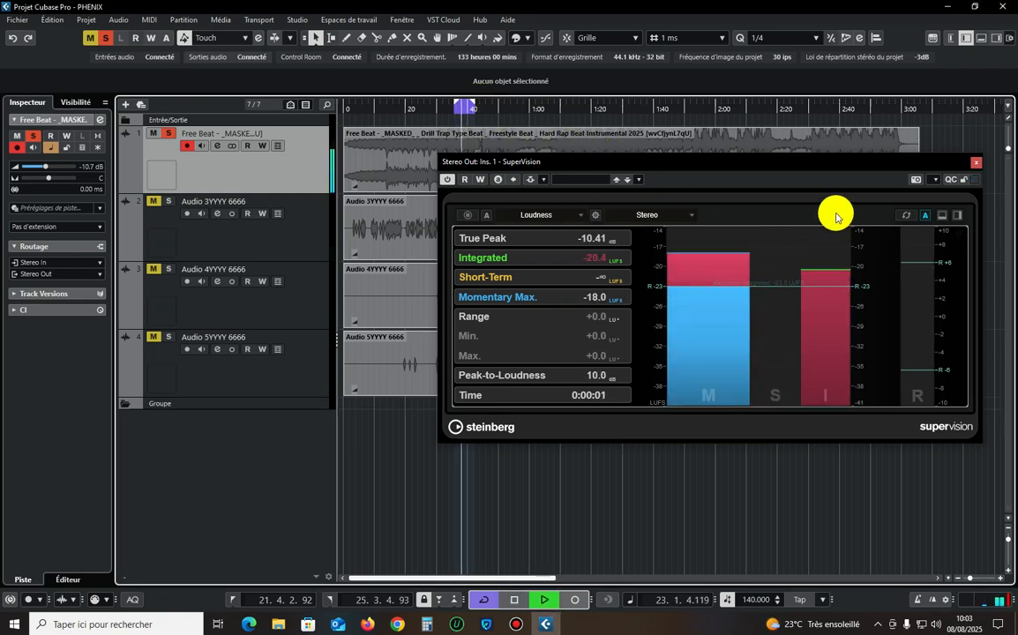
click(906, 215)
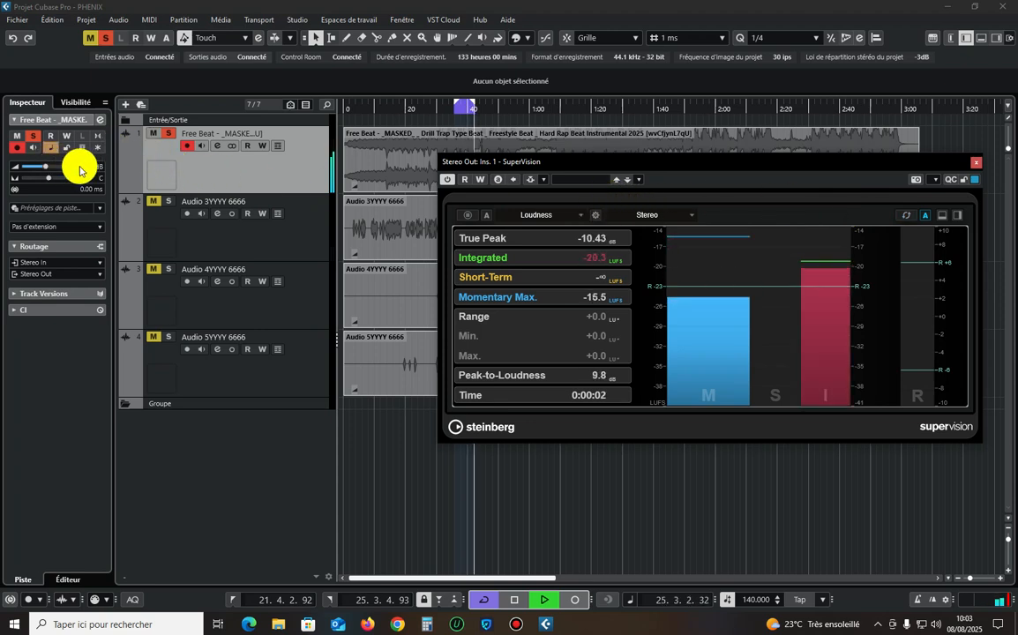
Try the Free Beat track volume at -11.2 dB and -16.0 dB, resetting the SuperVision measurement after each change.
drag(46, 169, 44, 169)
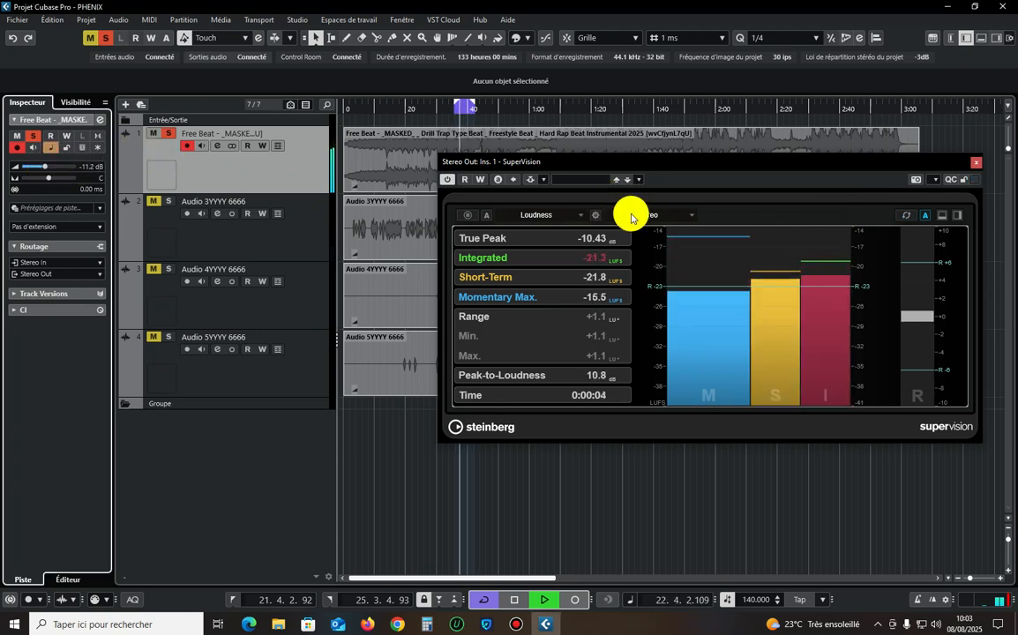
click(901, 218)
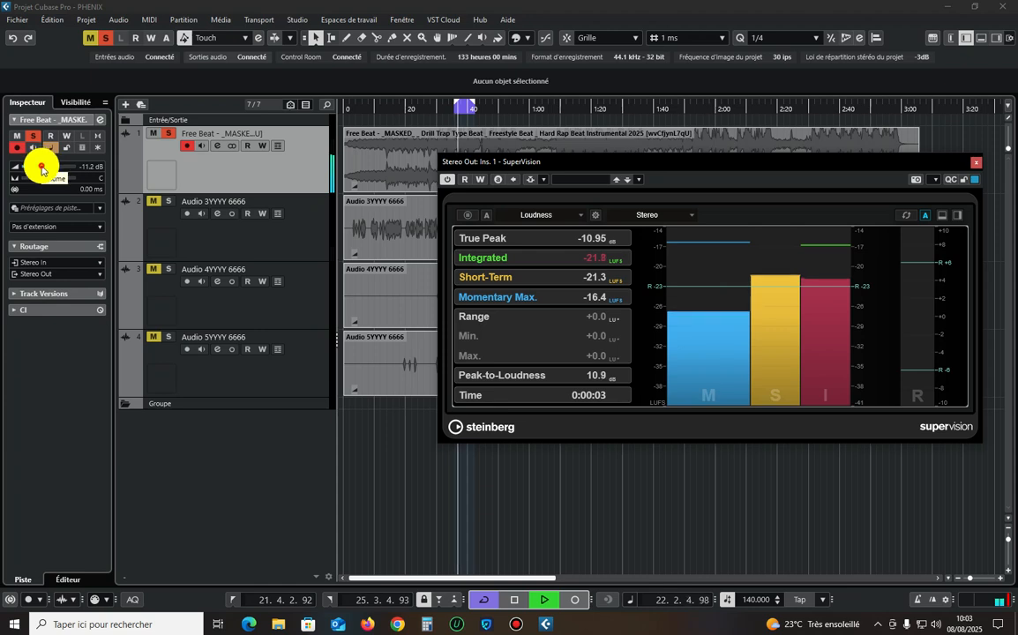
drag(43, 166, 39, 166)
click(910, 218)
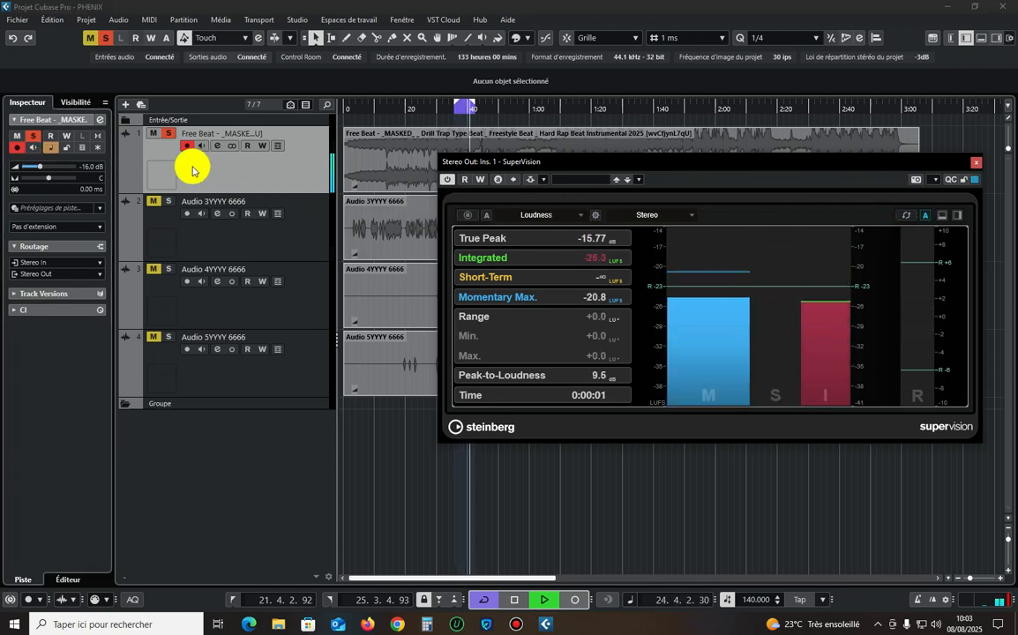
Set the Free Beat track volume to -8.76 dB against fresh SuperVision readings, stopping playback and closing the analyzer.
drag(40, 166, 45, 171)
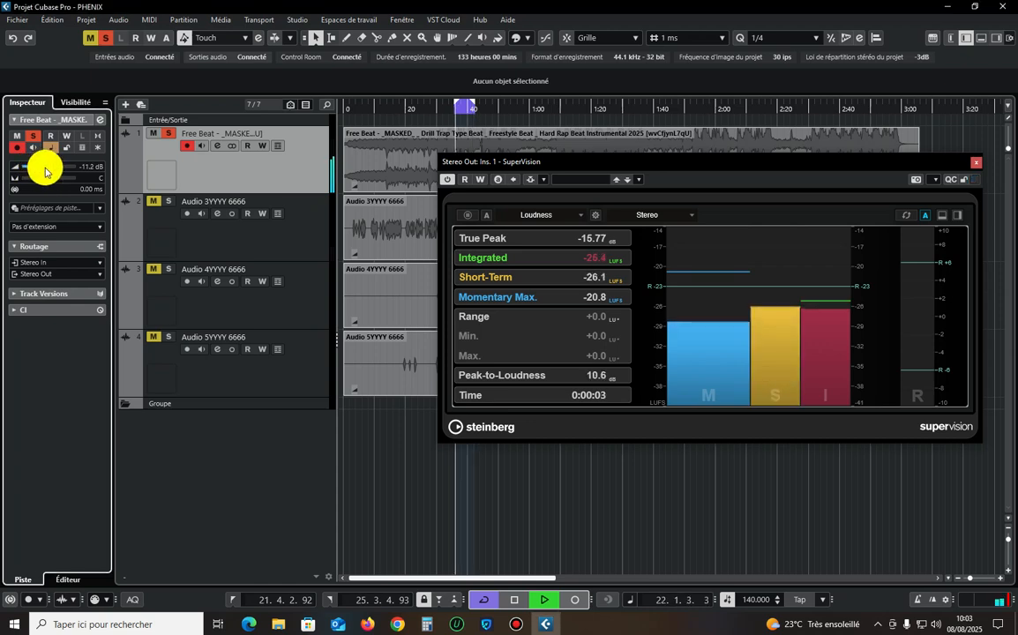
click(906, 214)
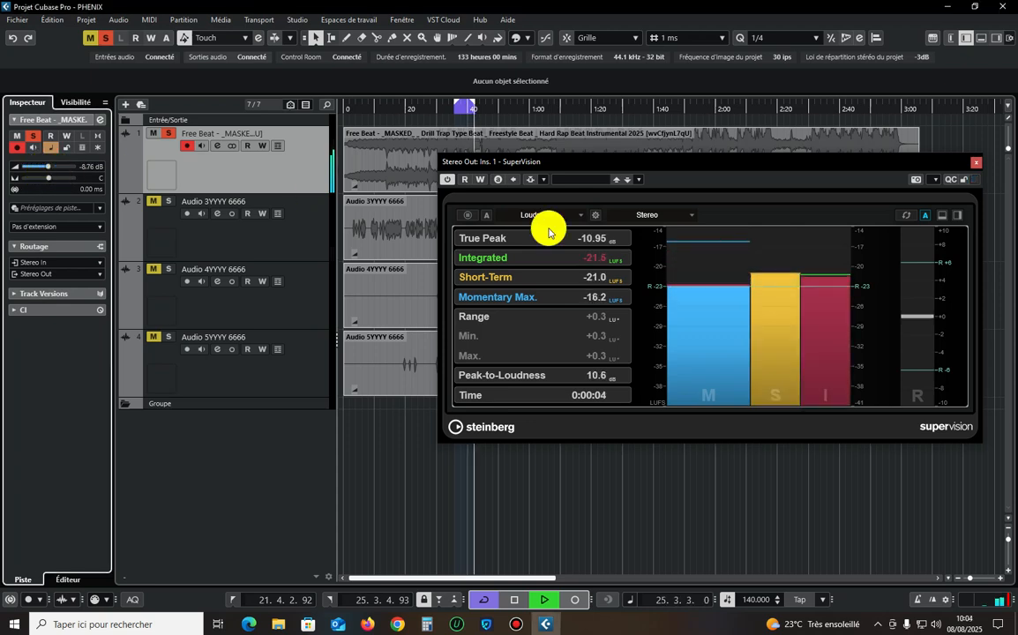
click(904, 217)
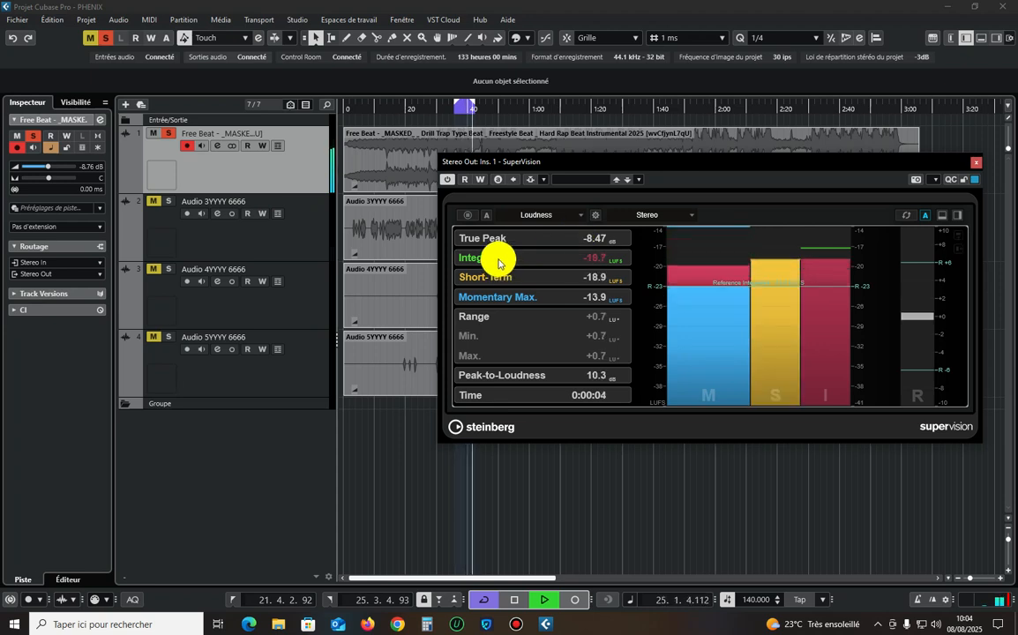
key(space)
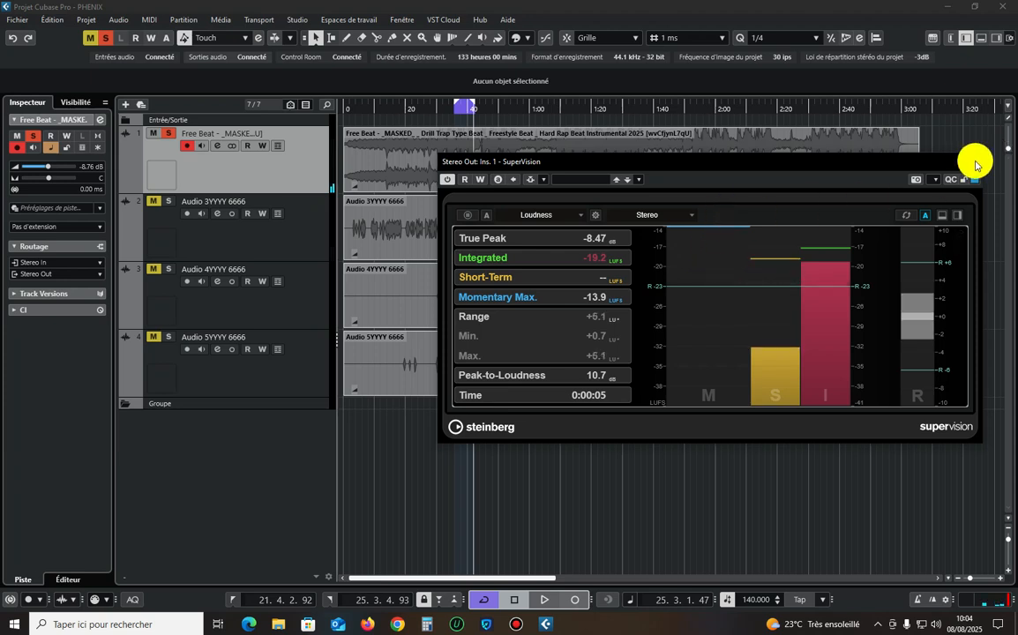
click(974, 162)
Play from the loop start and add the Audio 3YYYY, 4YYYY and 5YYYY 6666 tracks to the soloed beat.
click(455, 109)
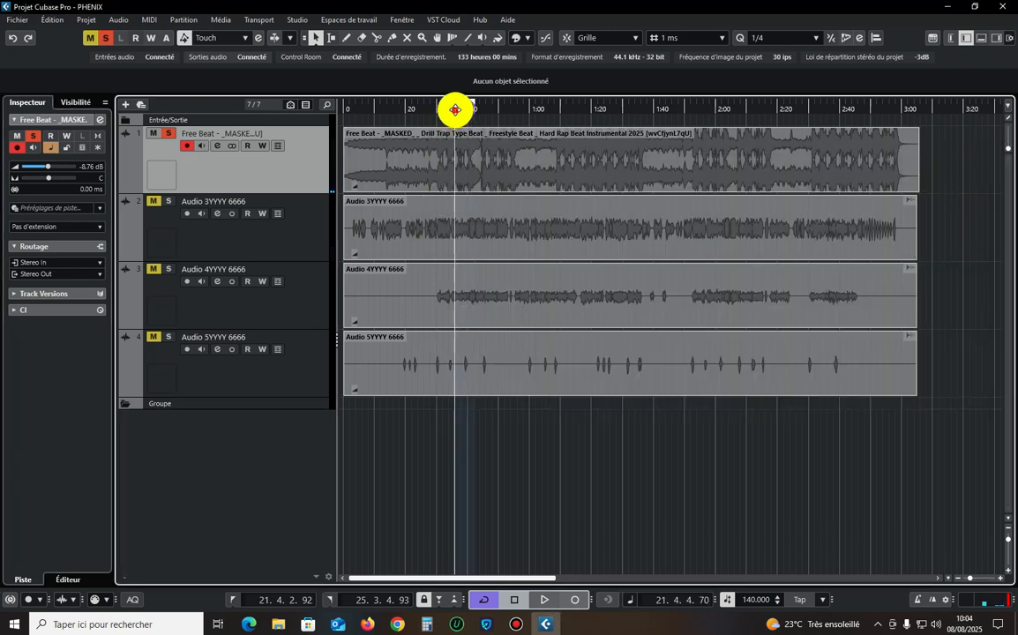
drag(455, 110, 453, 105)
key(space)
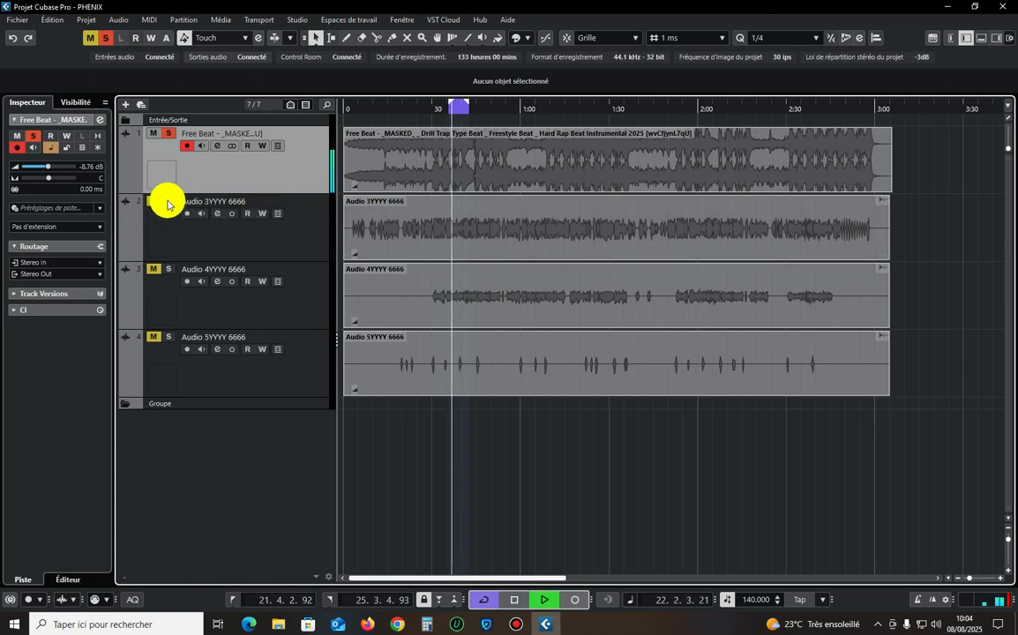
click(168, 201)
click(263, 226)
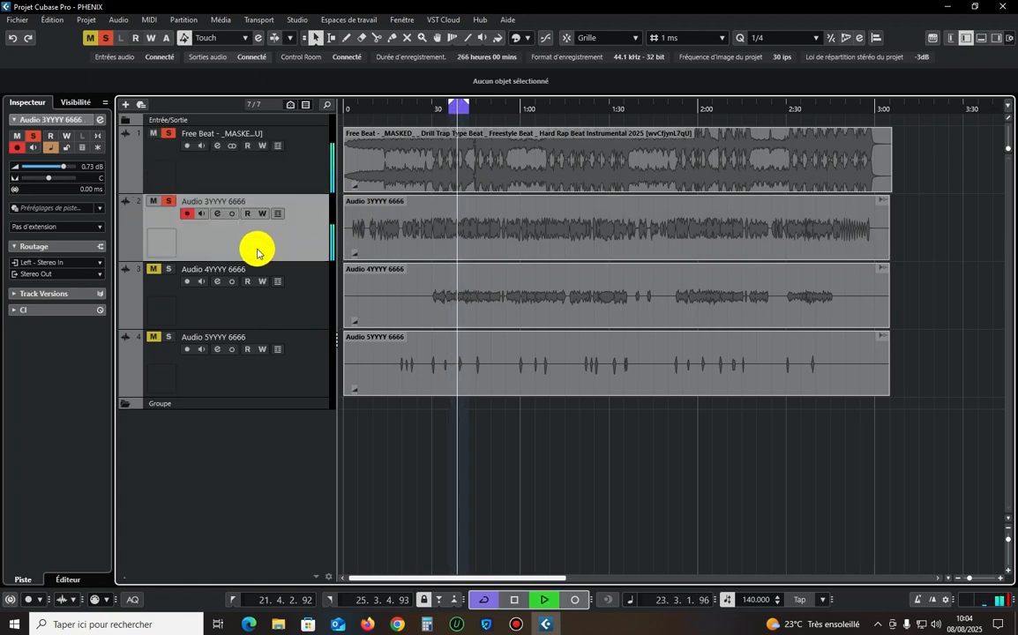
click(168, 269)
click(168, 337)
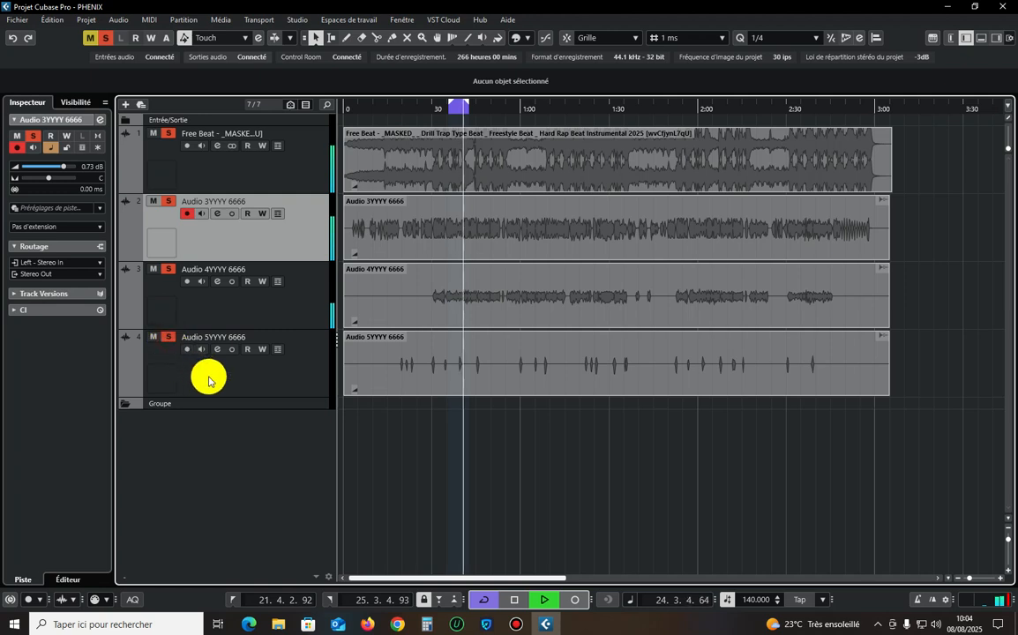
Select the Audio 5YYYY, Audio 4YYYY and Free Beat tracks in turn to check their volumes, and deactivate all solos.
click(209, 378)
click(240, 304)
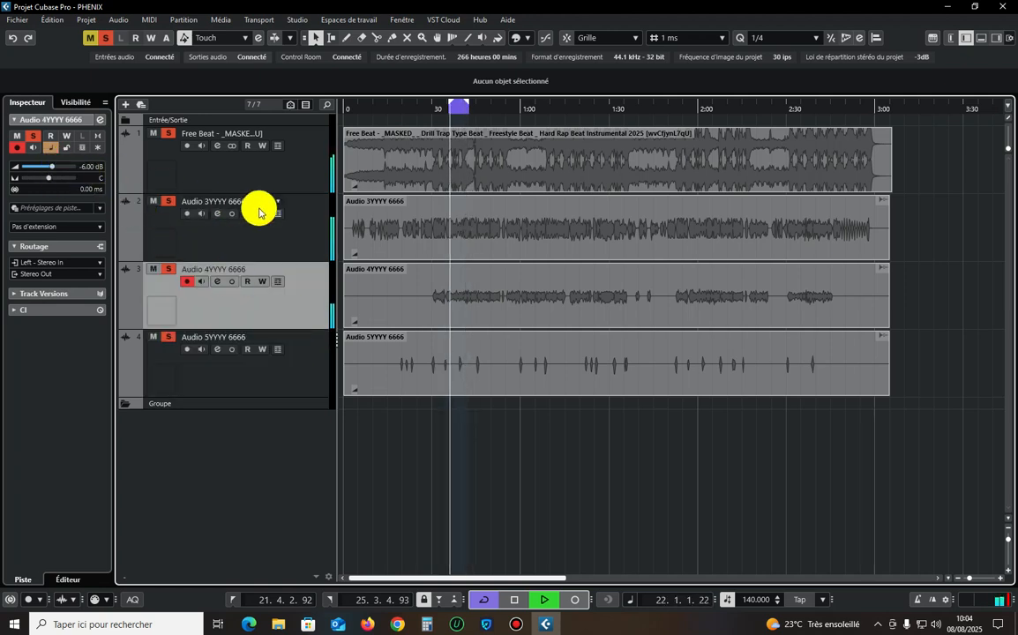
click(224, 174)
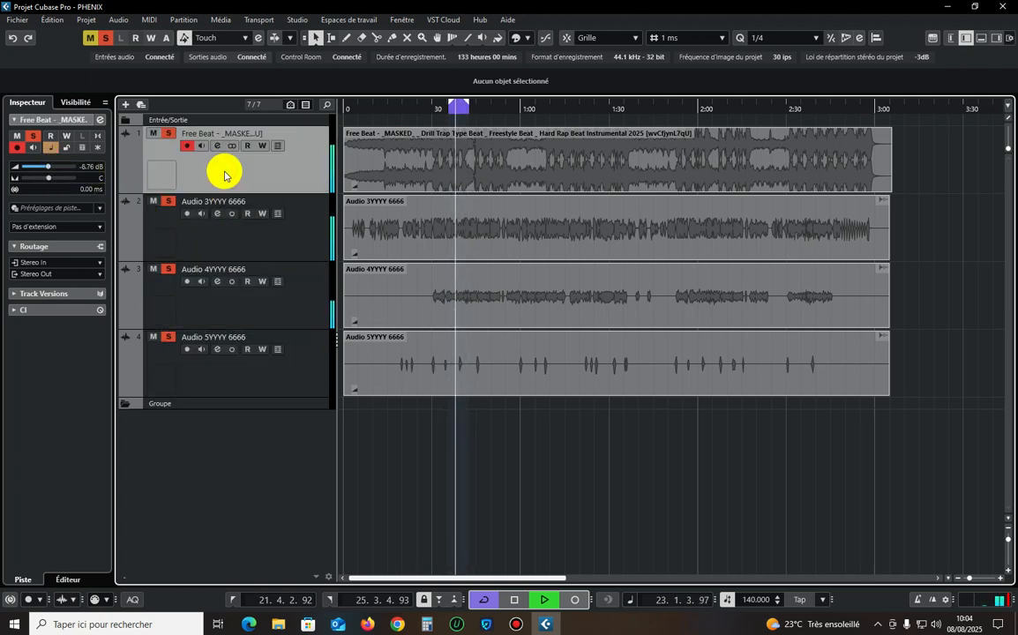
click(105, 37)
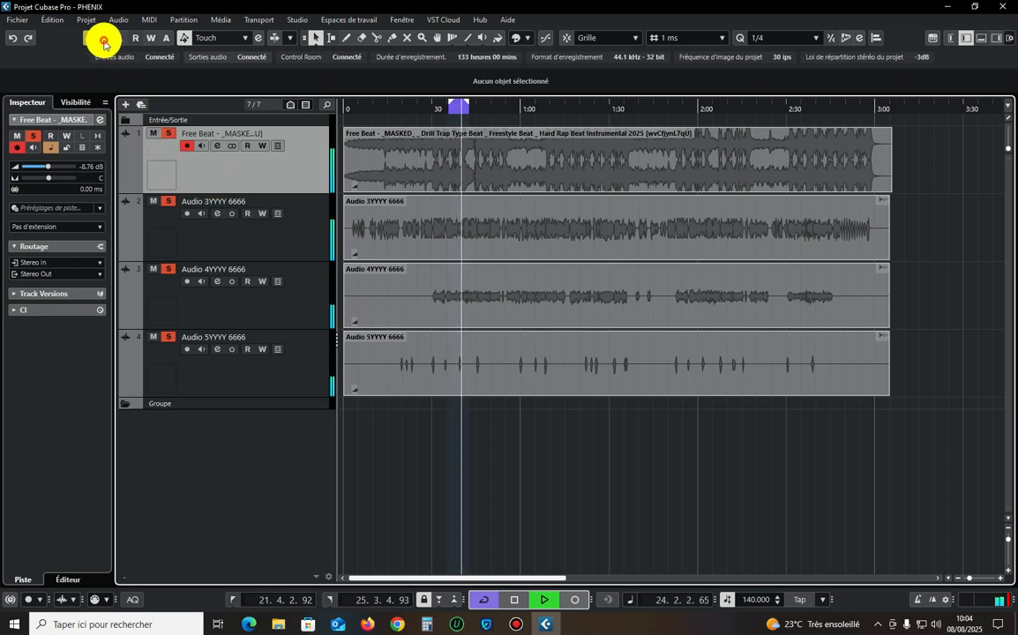
Solo the Audio 3YYYY 6666 track and stop playback, with the timeline zoomed out to show the whole song.
click(286, 246)
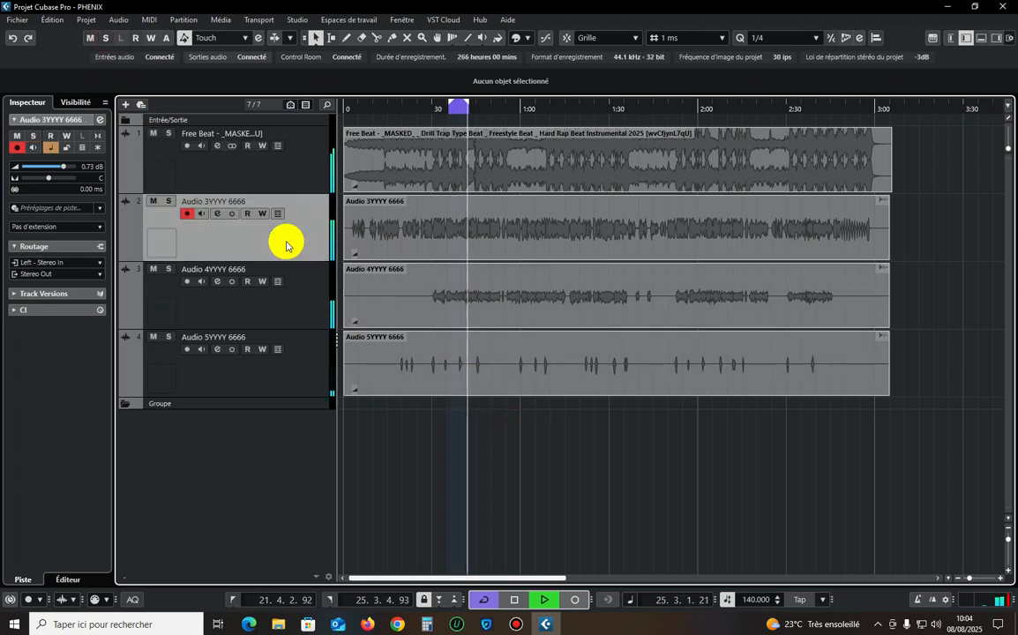
key(h)
key(h)
key(h)
key(h)
key(g)
key(g)
key(g)
key(g)
key(g)
key(g)
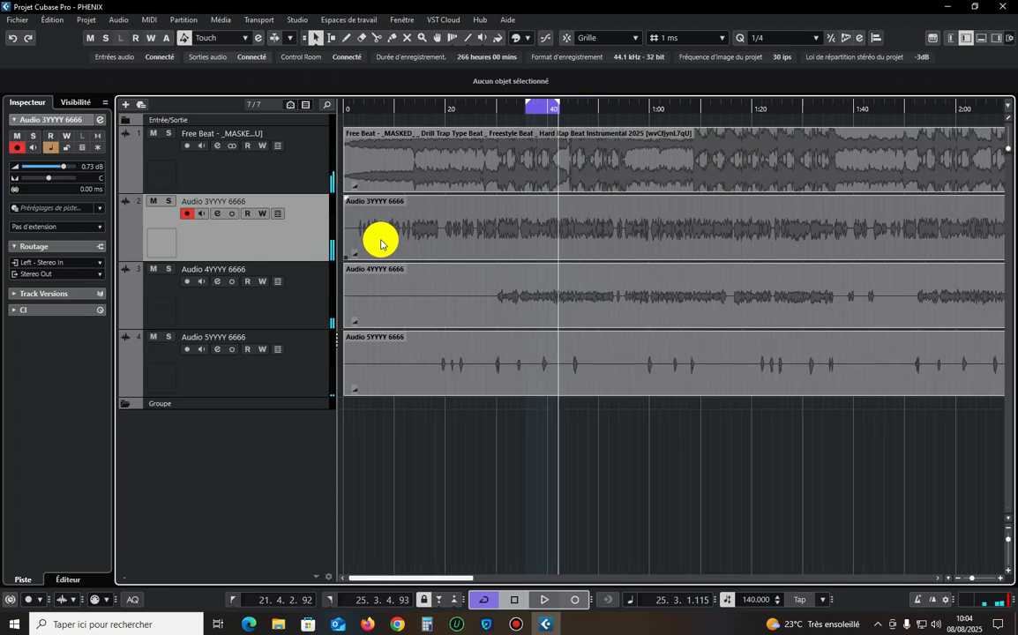
click(293, 176)
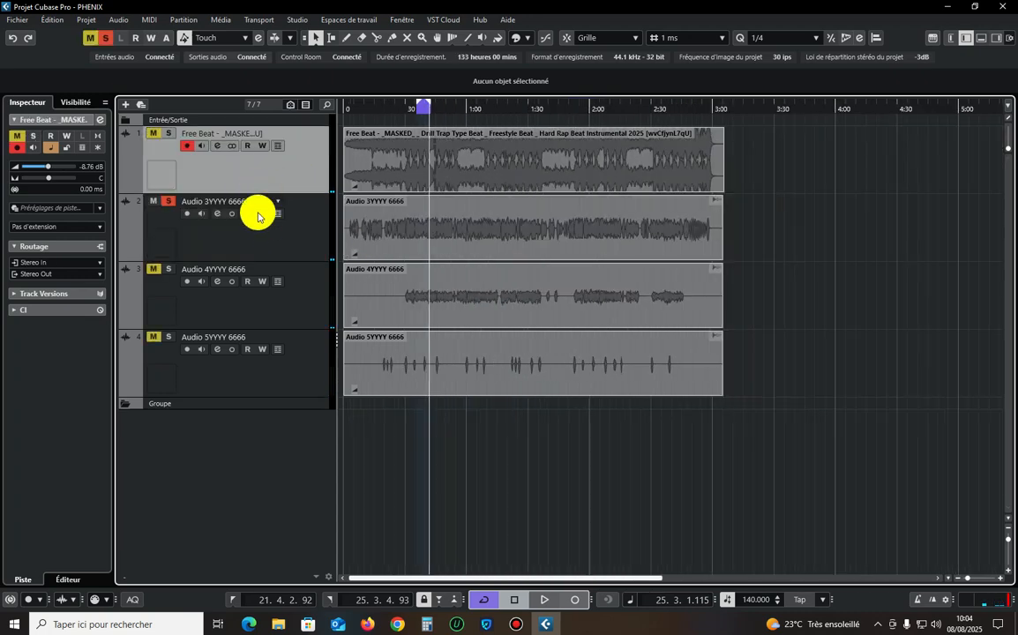
click(274, 246)
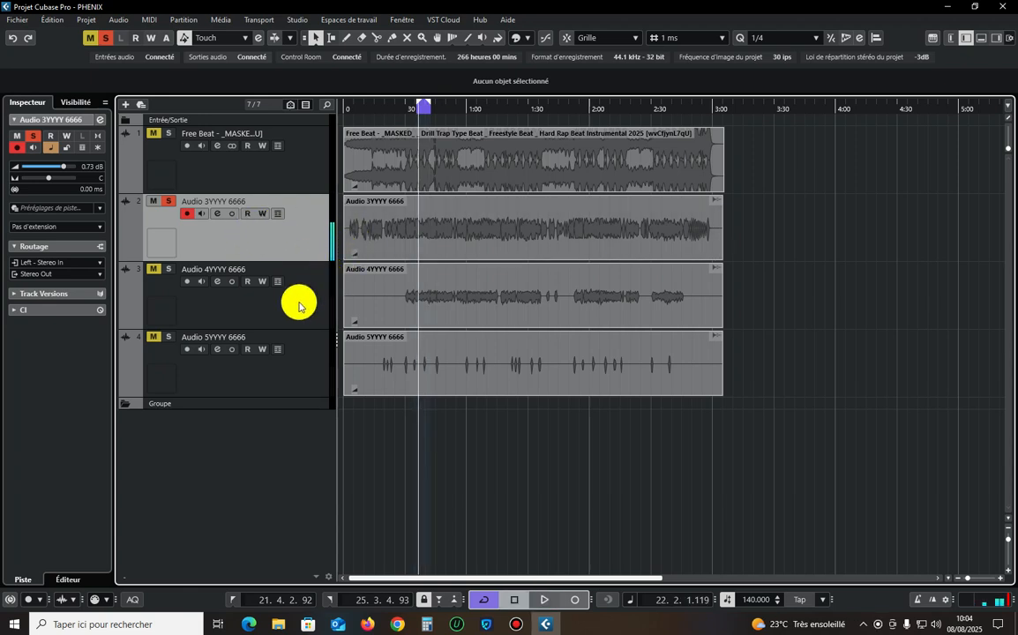
Route the Audio 3YYYY, 4YYYY and 5YYYY 6666 tracks into a new stereo group track named Bus Vox.
click(260, 373)
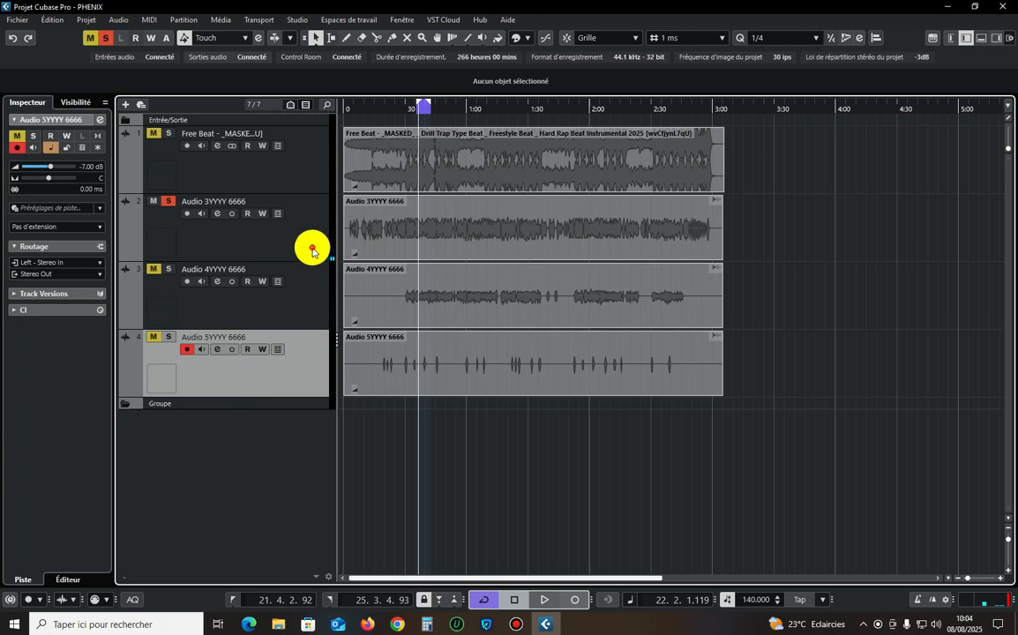
drag(312, 251, 295, 356)
right_click(295, 357)
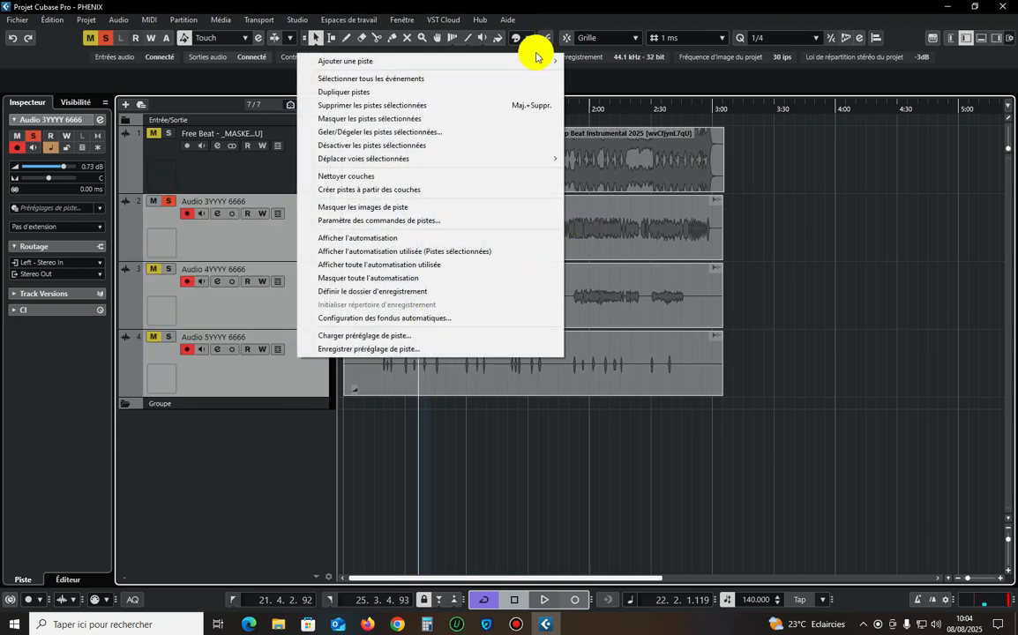
mouse_move(538, 58)
click(614, 185)
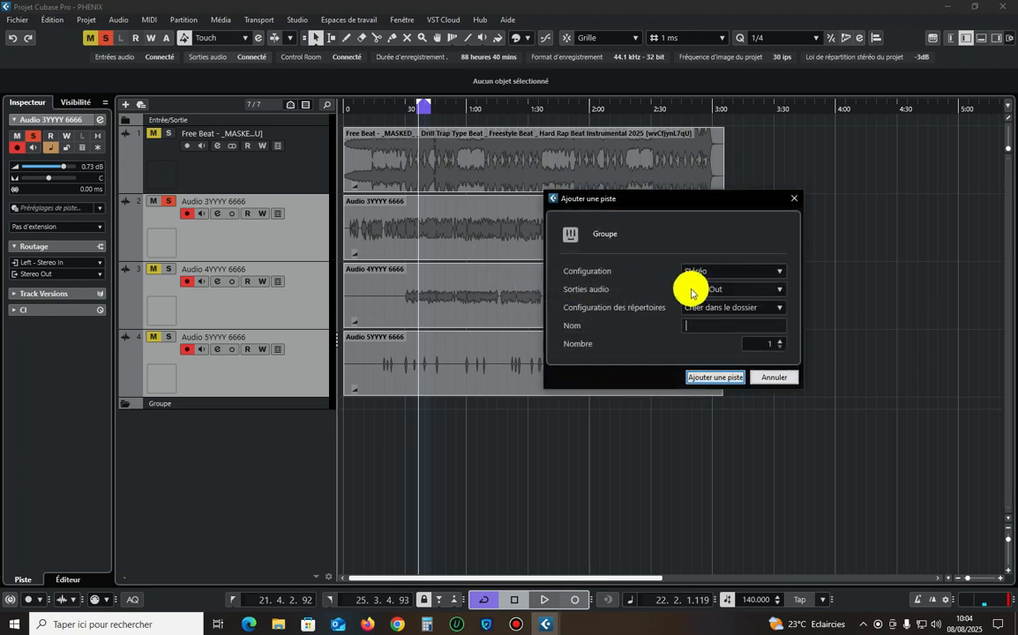
click(706, 294)
click(706, 294)
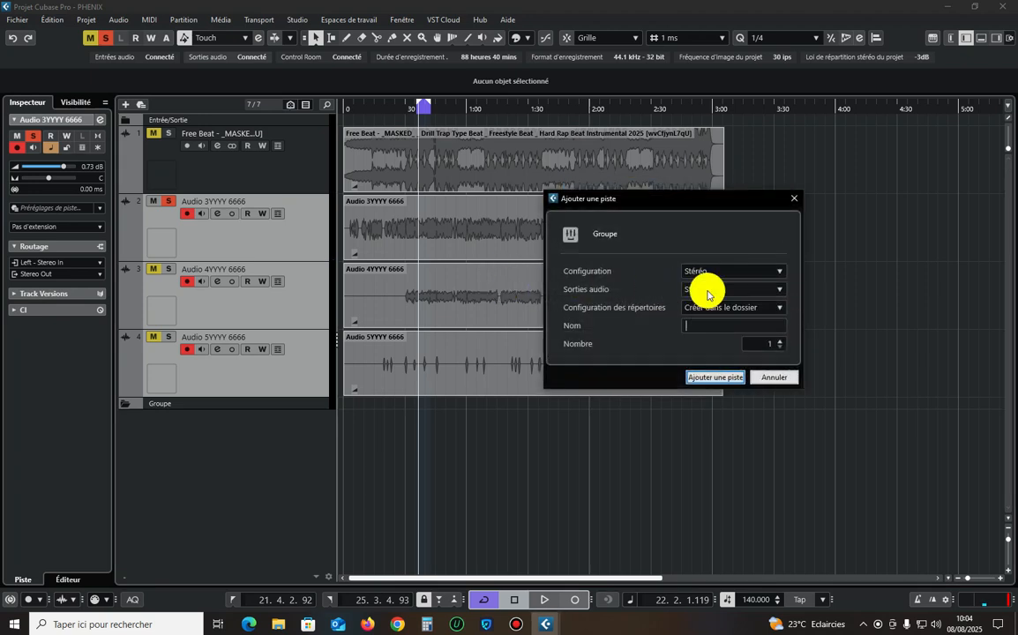
text(Bus Vox)
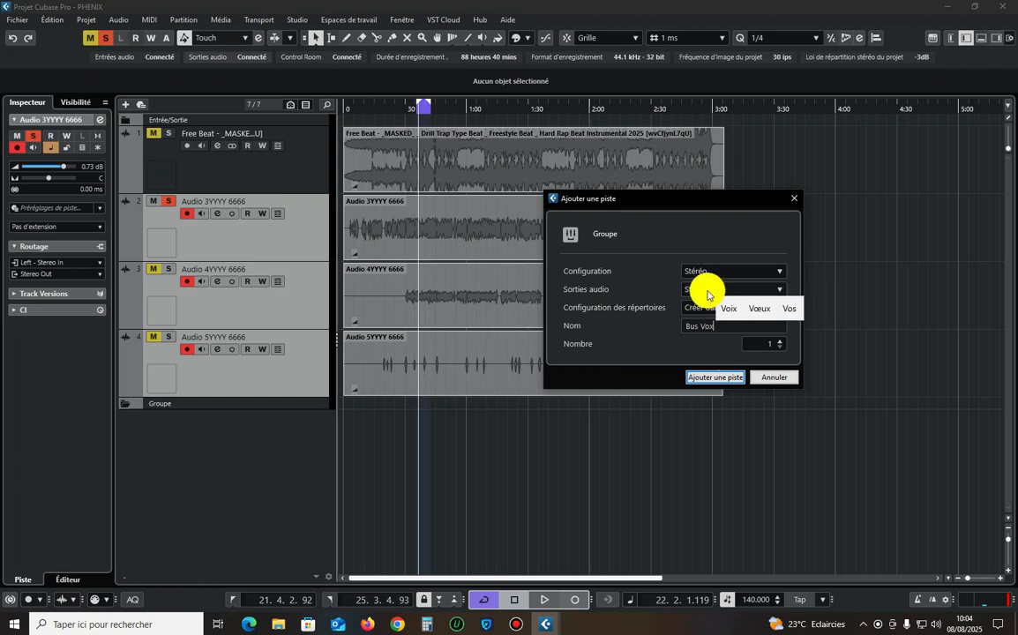
key(Return)
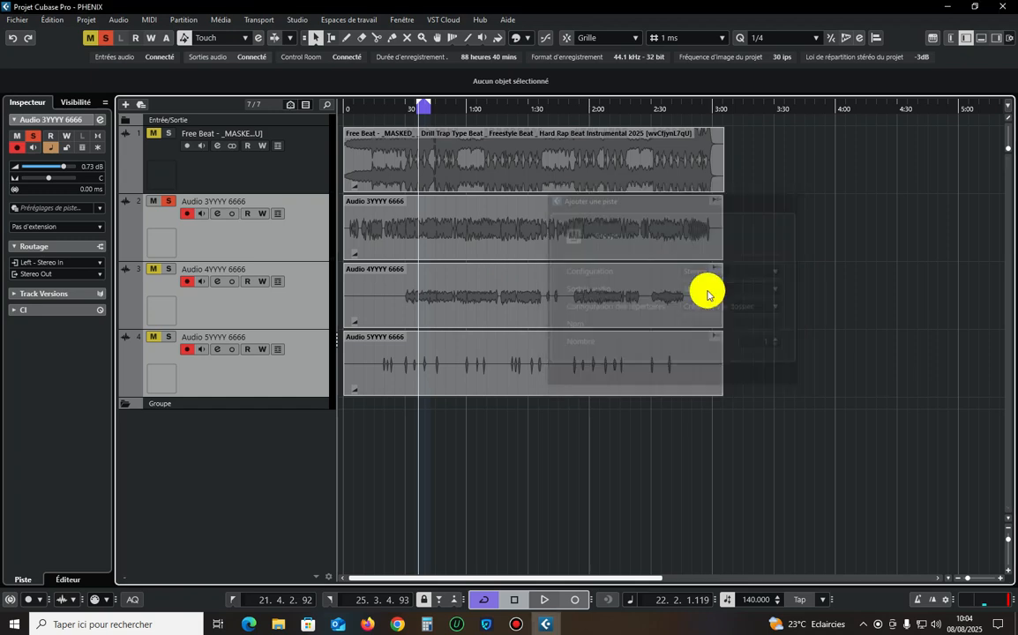
Check the output routing of the Audio 3YYYY, 4YYYY and 5YYYY 6666 tracks in turn.
scroll(332, 285, down, 3)
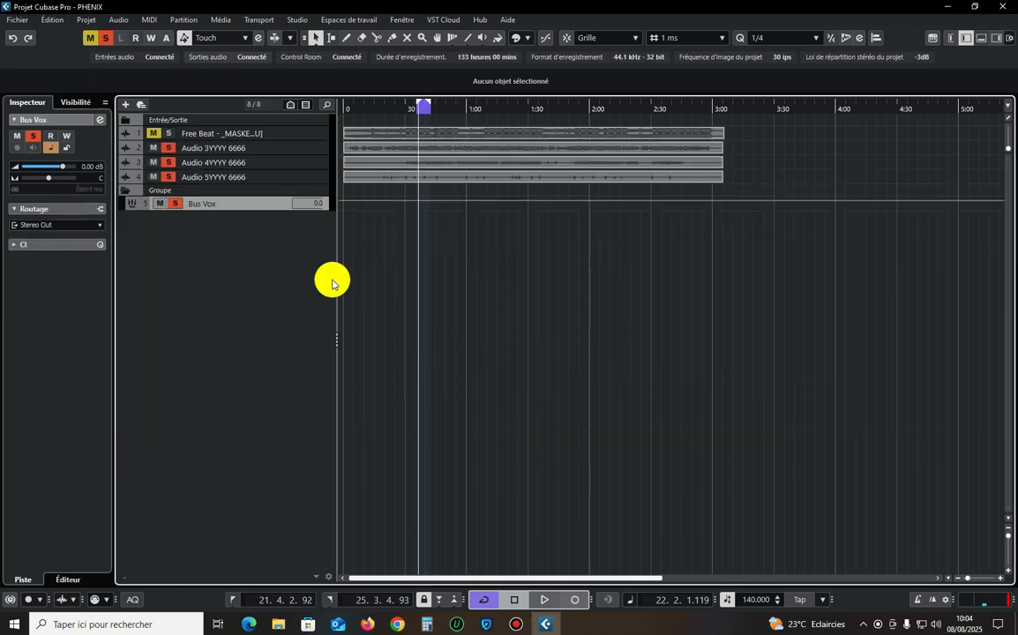
click(313, 163)
click(322, 150)
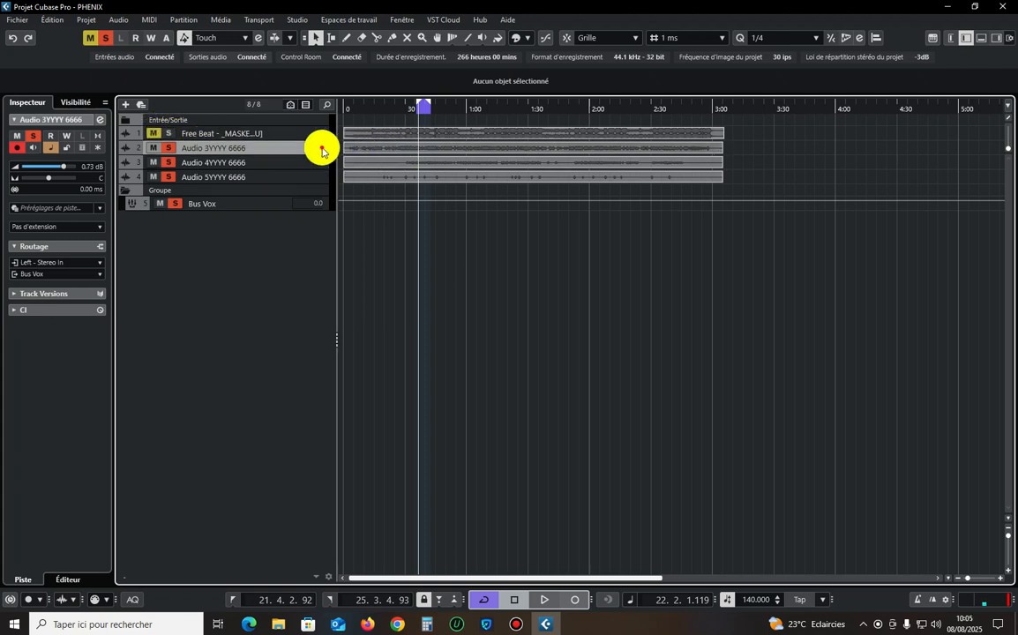
click(309, 164)
click(317, 179)
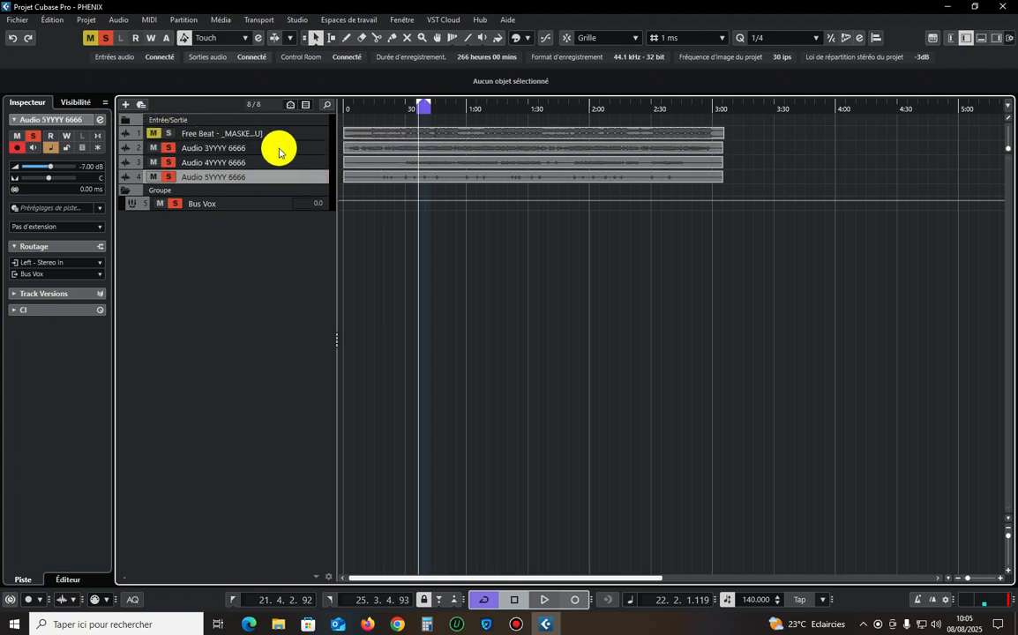
Rename the Audio 3YYYY 6666 track as lead principal.
click(279, 149)
click(236, 150)
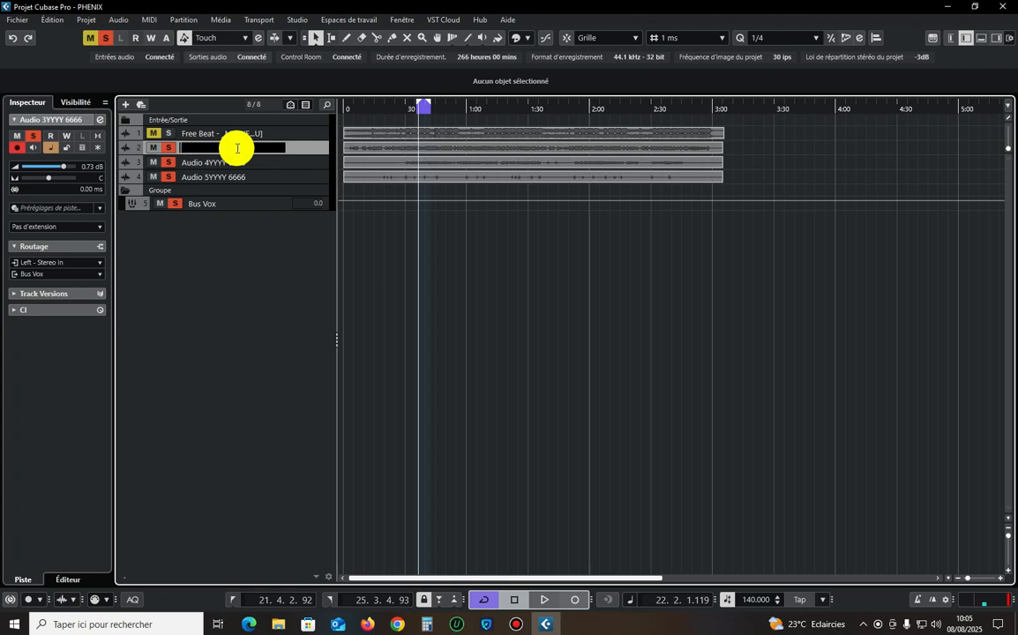
text(la)
key(BackSpace)
text(lead pr)
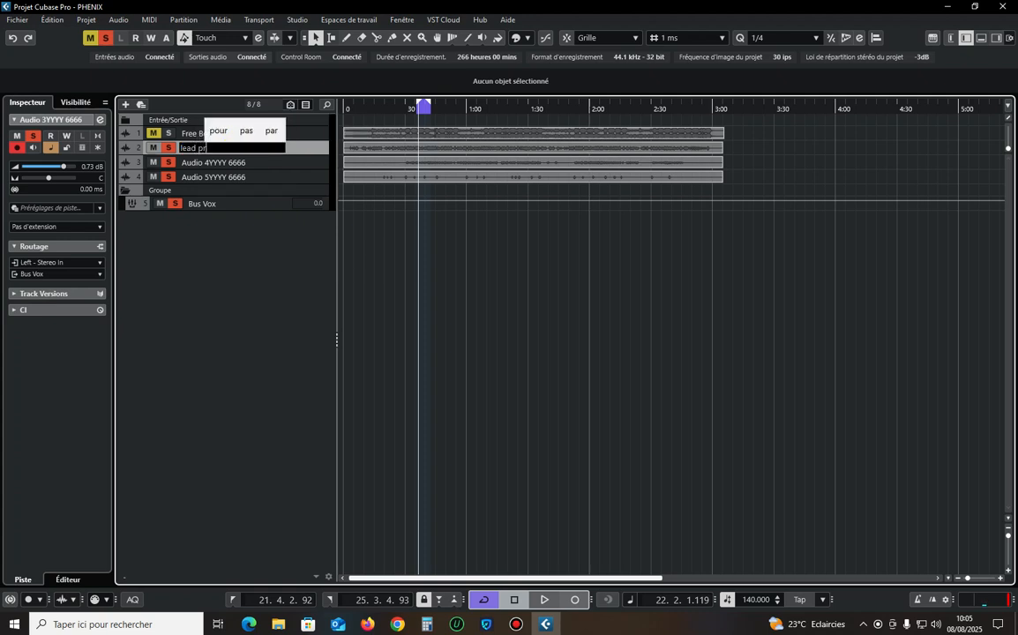
text(inc)
click(302, 134)
click(470, 312)
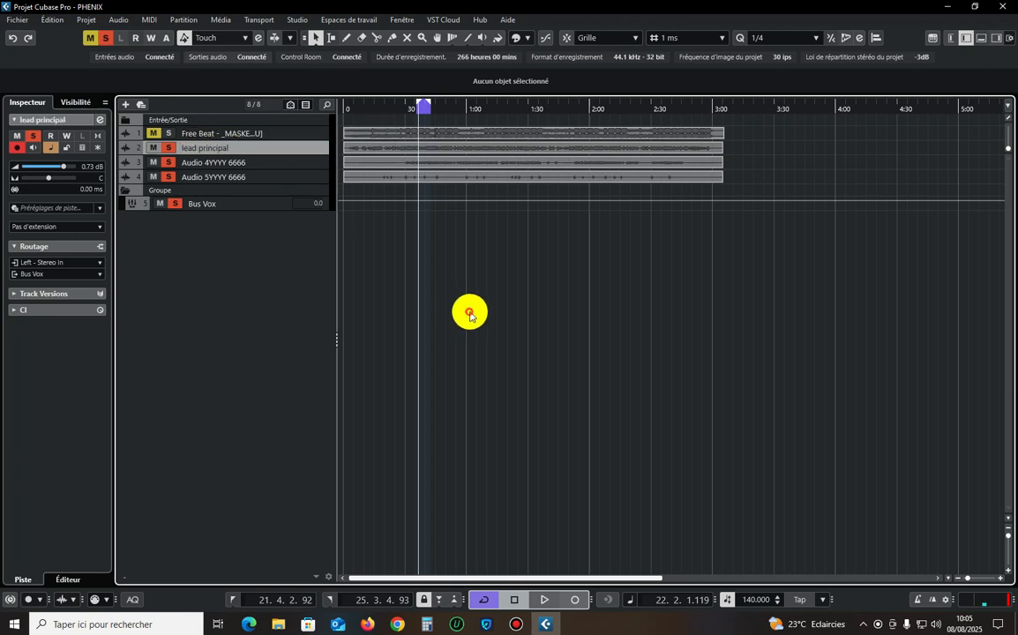
Rename the Audio 4YYYY 6666 track as double 1.
click(262, 163)
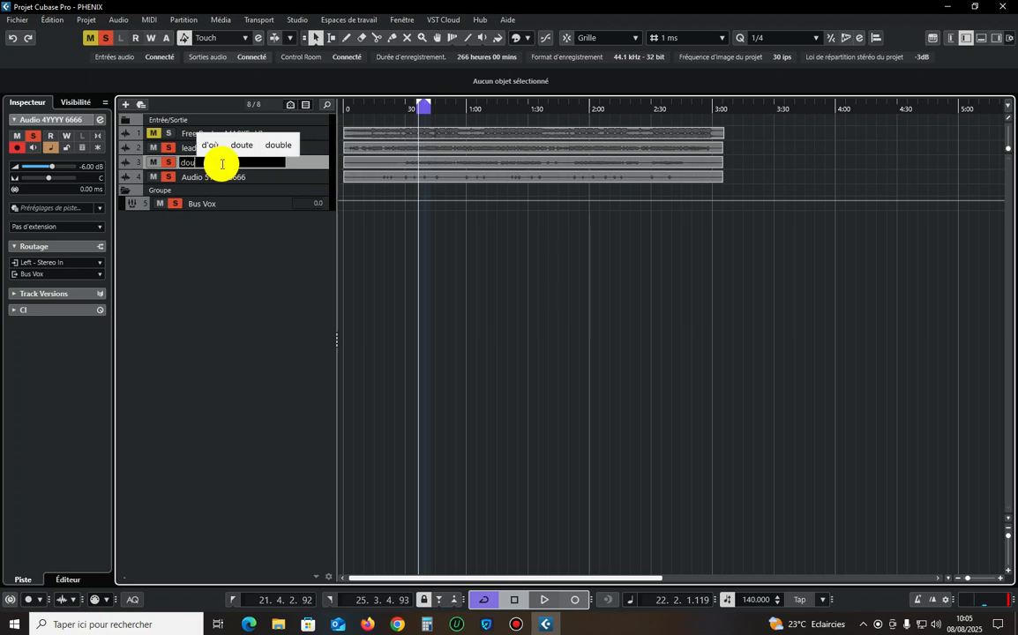
click(222, 164)
text(douv)
key(BackSpace)
text(ble)
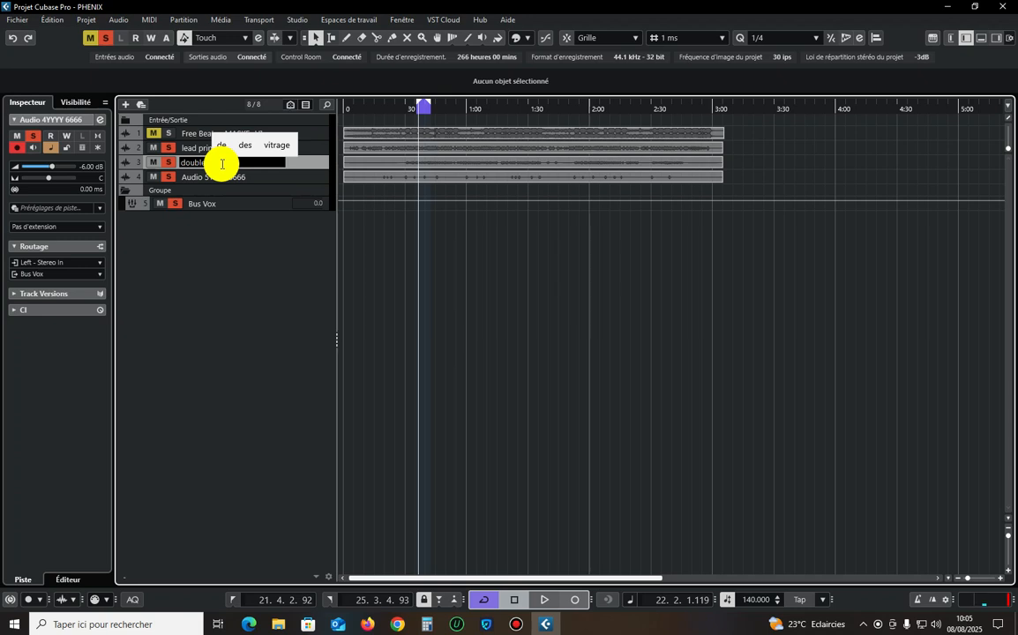
text( 1)
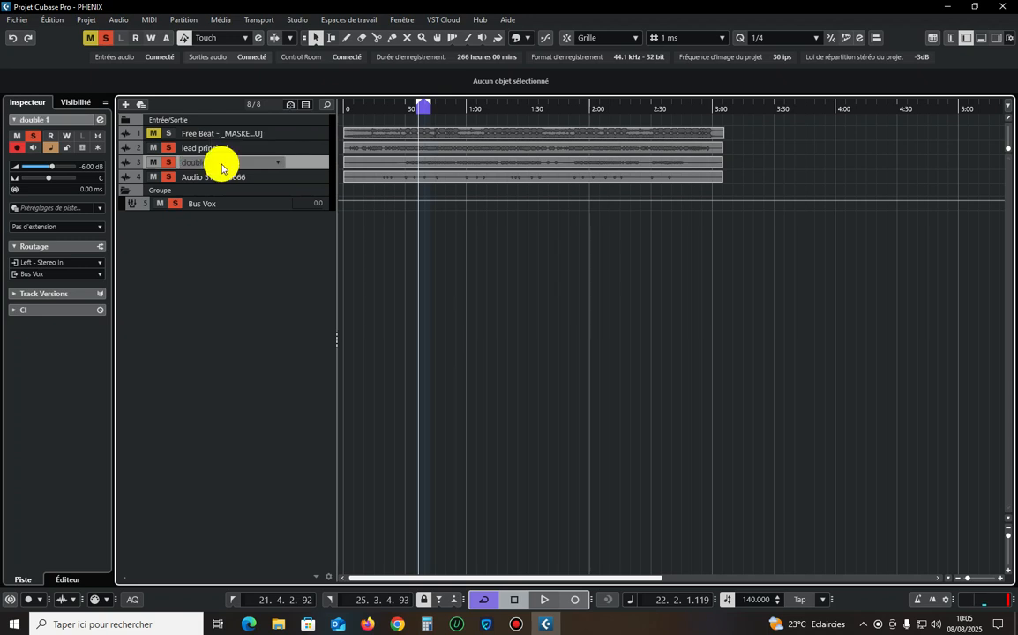
Change the name of the double 1 track to lead double.
double_click(218, 163)
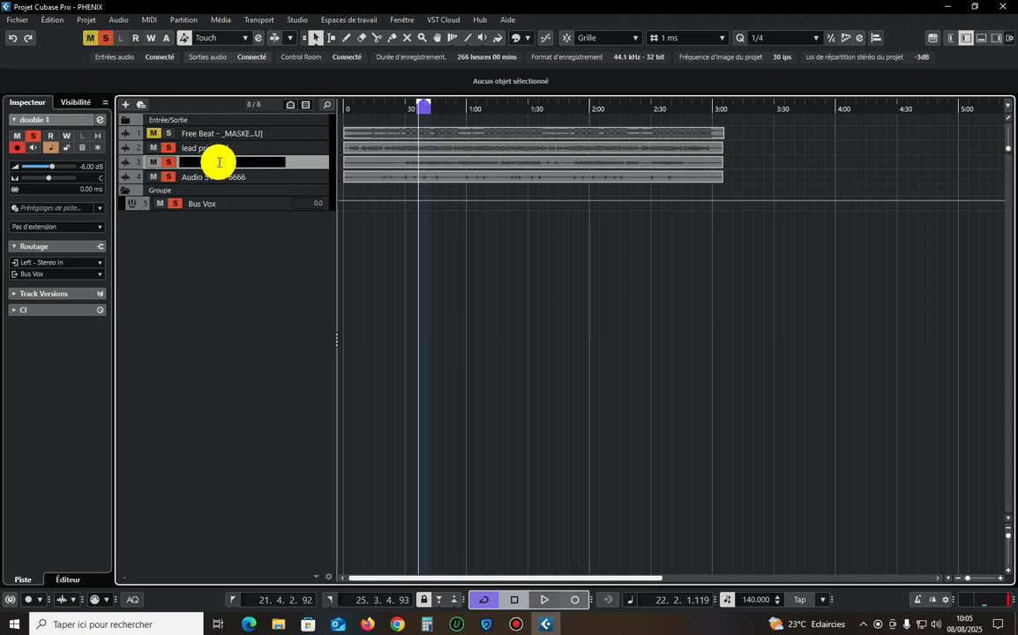
text(lead)
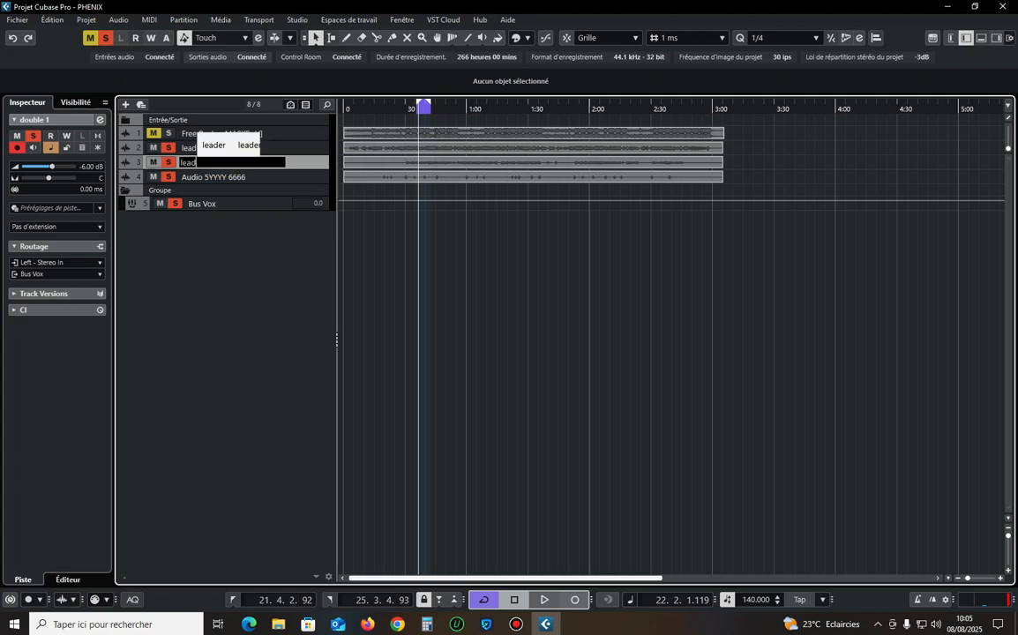
text( double)
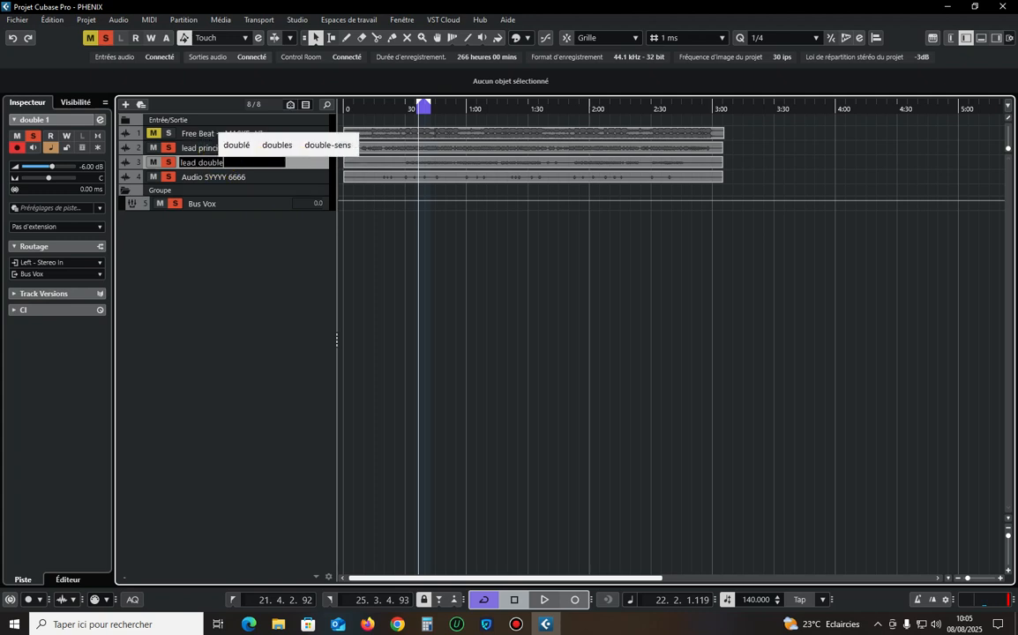
key(Return)
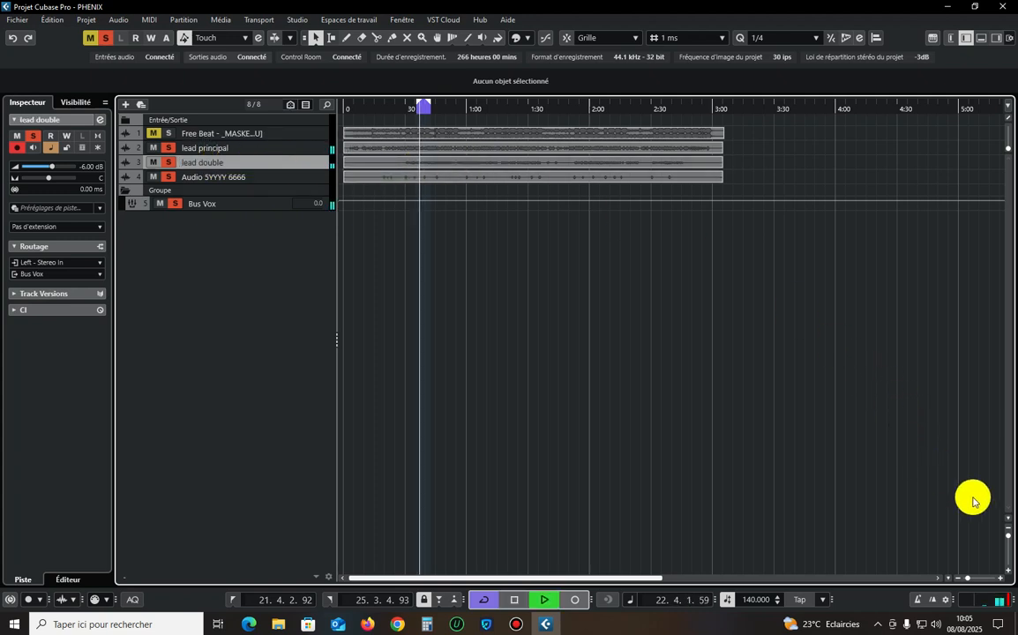
Enlarge the track heights and play the soloed vocals together with the Free Beat track, removing its solo when stopping playback.
click(1003, 537)
click(299, 316)
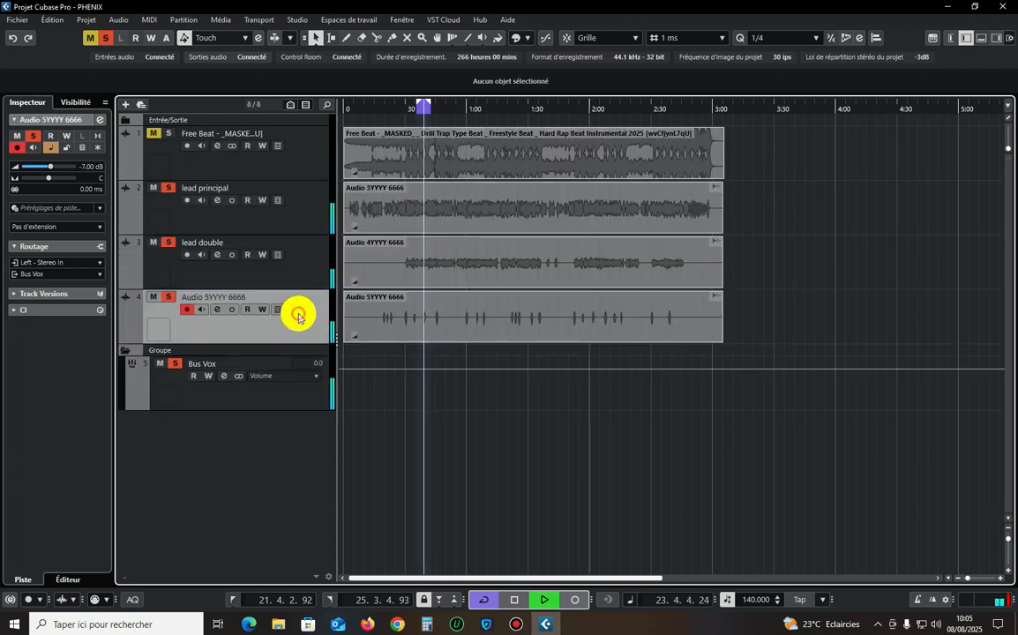
click(220, 157)
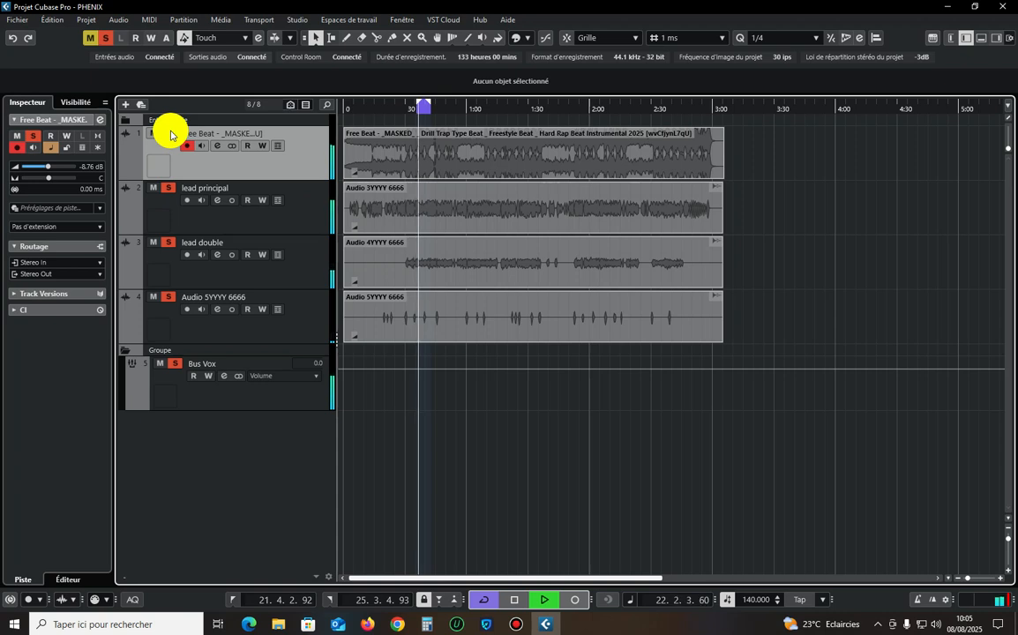
key(space)
click(170, 134)
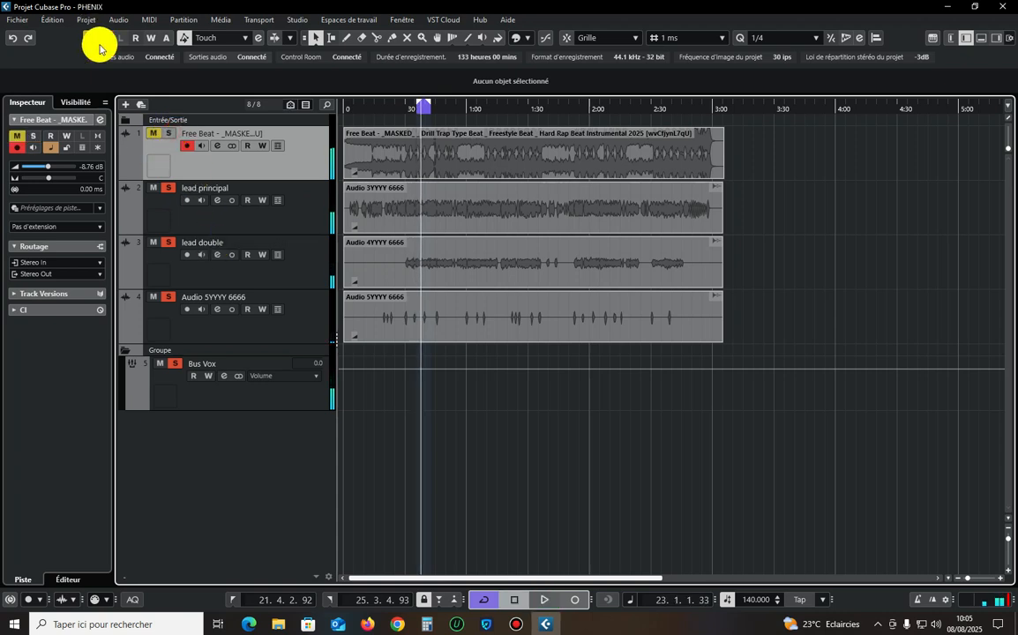
Clear all solos, solo only the lead principal track and return the playback position to the loop start.
click(104, 41)
click(301, 393)
click(299, 317)
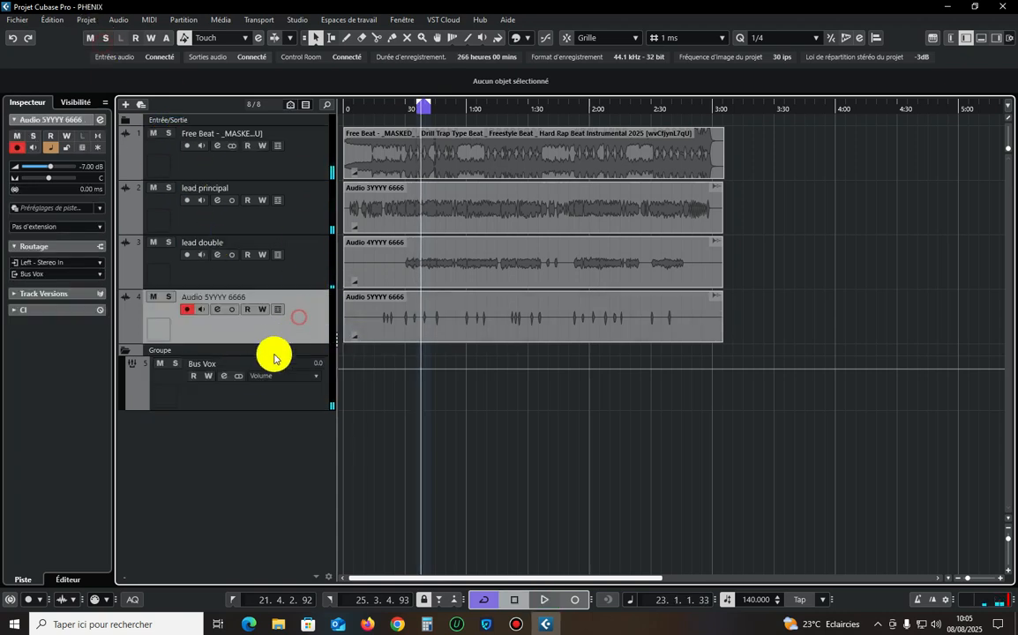
click(281, 399)
click(304, 205)
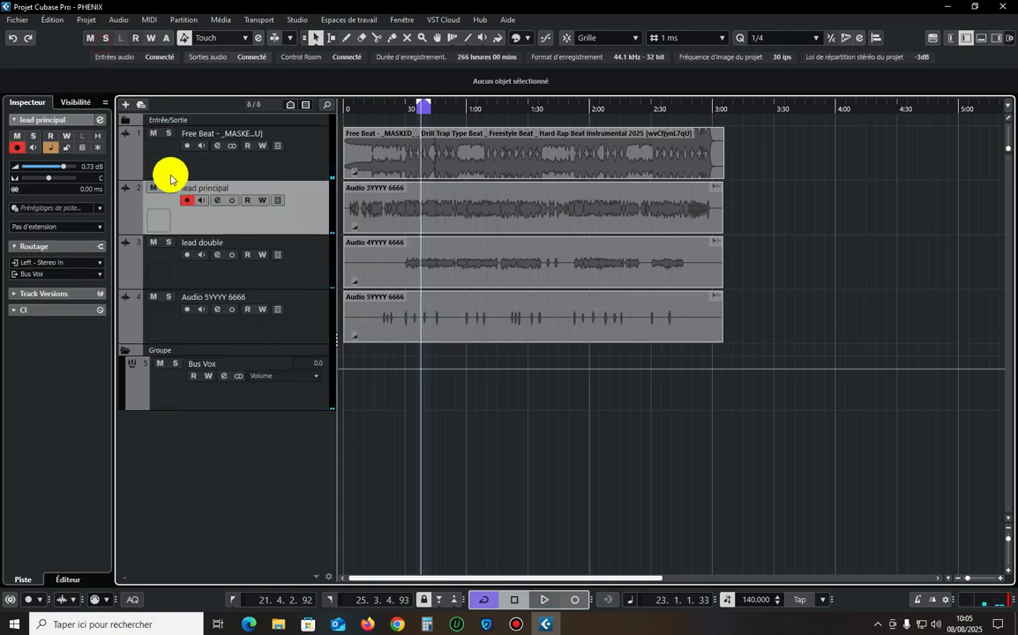
click(170, 189)
click(415, 107)
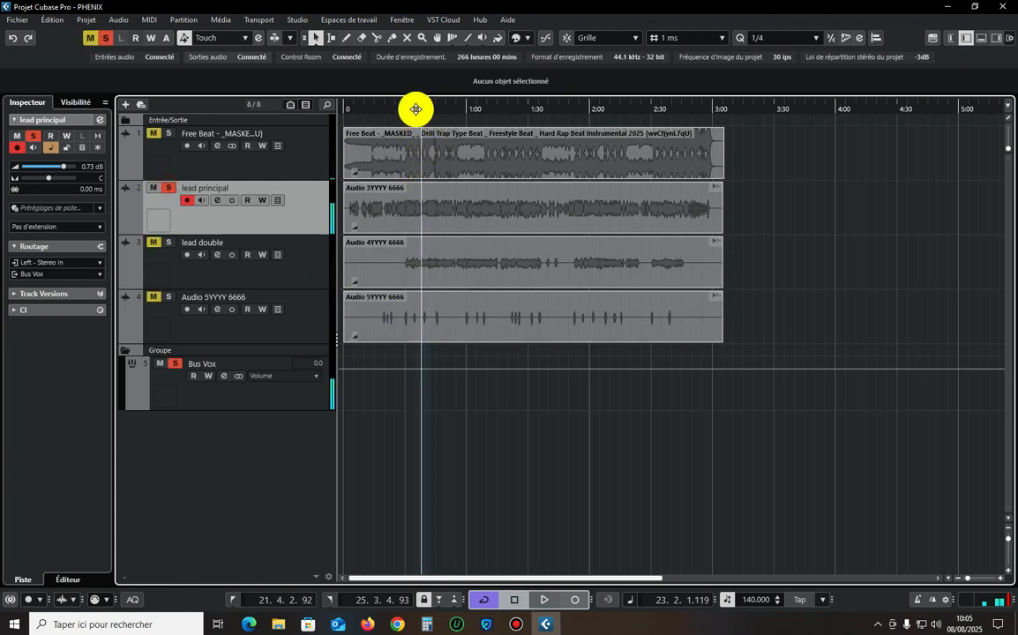
Open the channel settings of the Bus Vox group track and reposition the window.
click(295, 409)
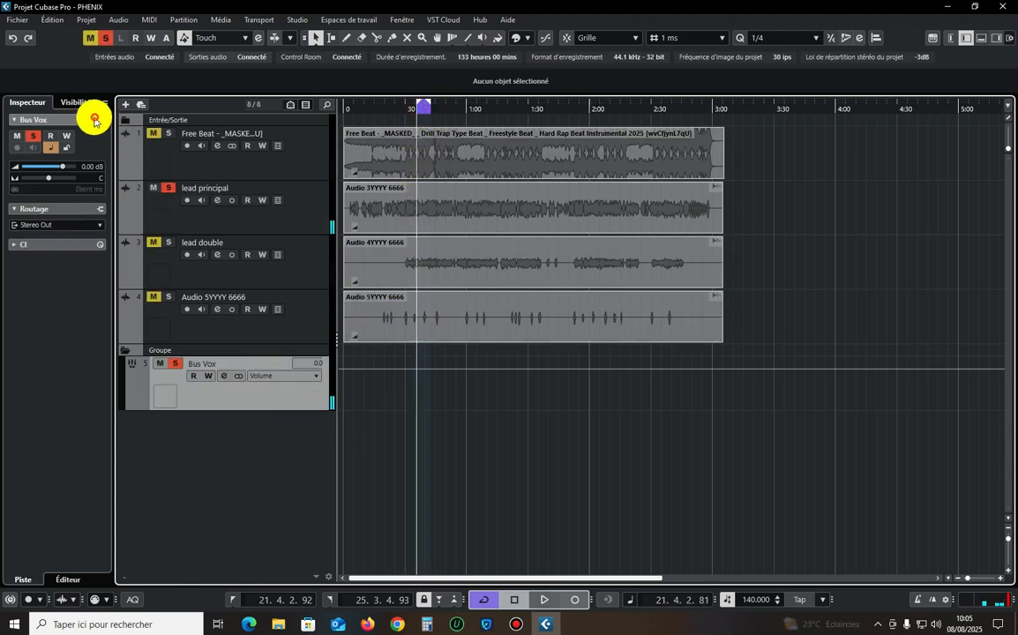
click(95, 121)
click(98, 120)
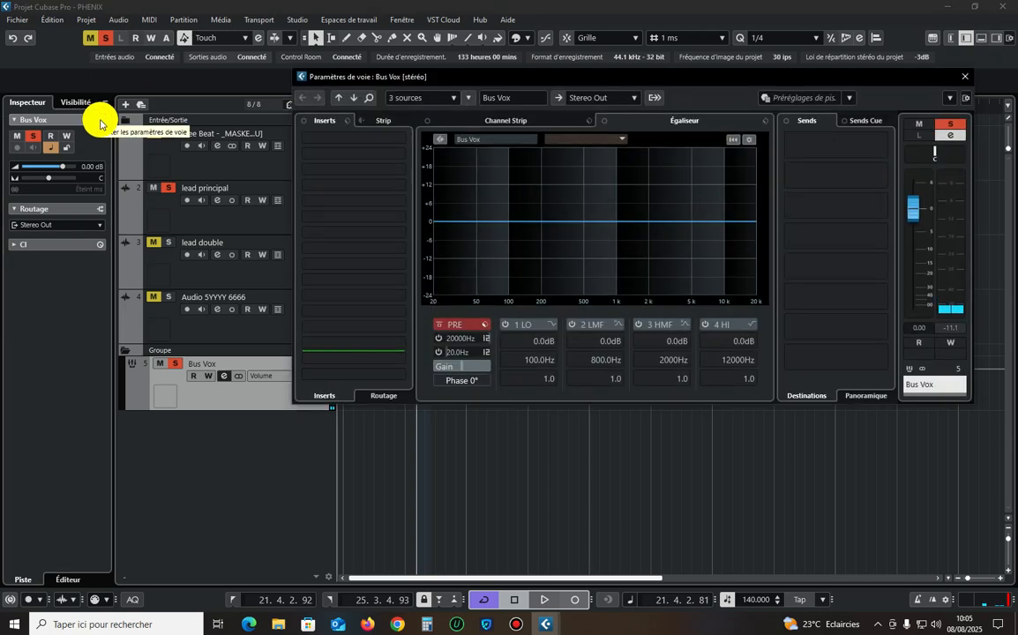
drag(450, 75, 490, 96)
Load the FabFilter Pro-Q 4 equalizer into the first insert slot of Bus Vox and reposition the plug-in window.
click(407, 165)
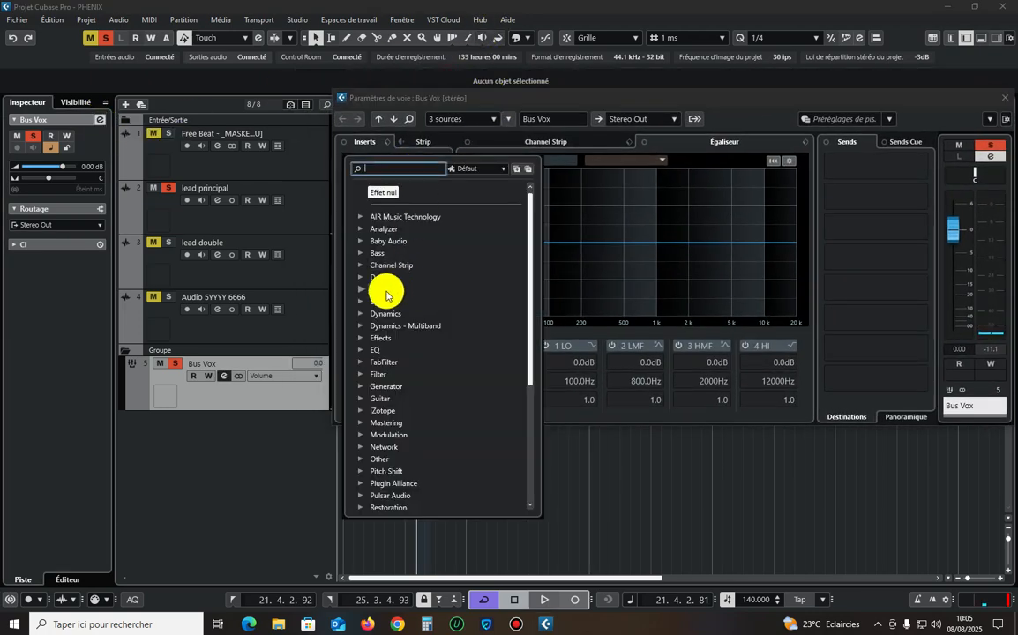
click(378, 350)
scroll(423, 377, down, 5)
scroll(423, 378, down, 15)
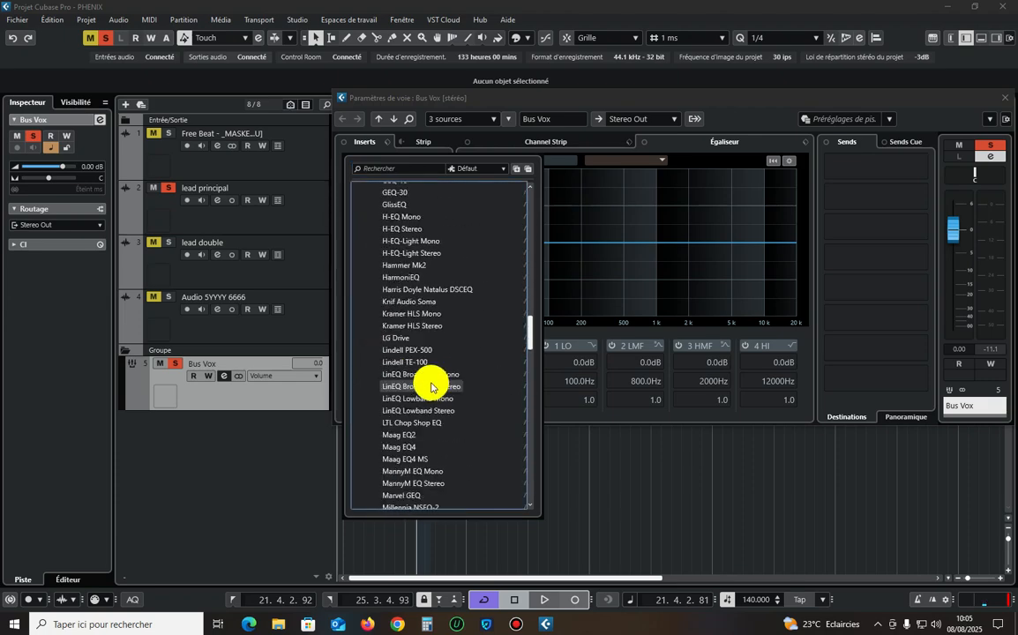
scroll(421, 368, down, 3)
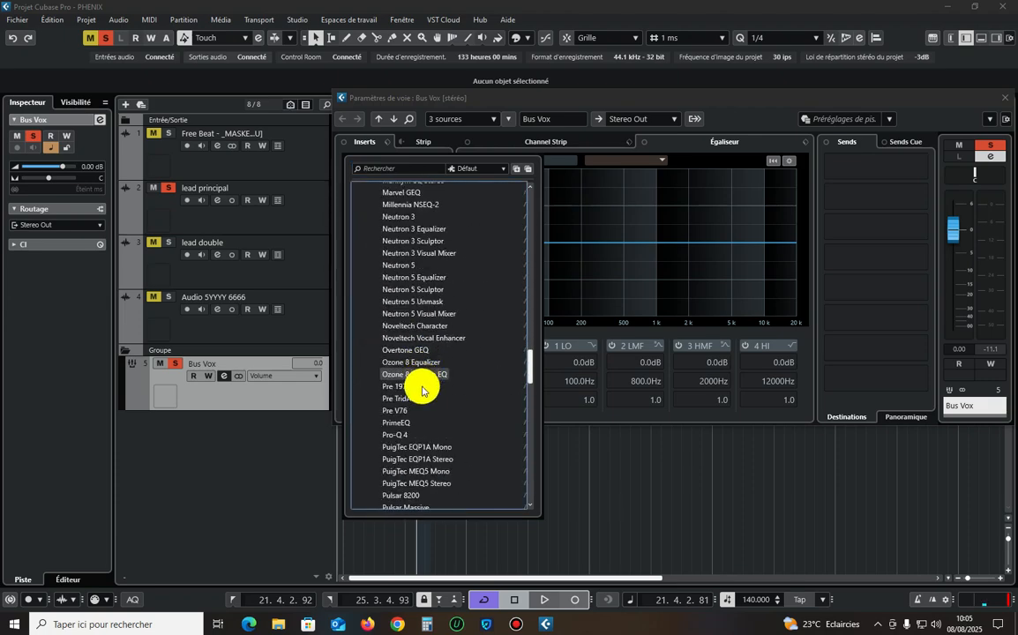
click(400, 432)
drag(584, 110, 503, 88)
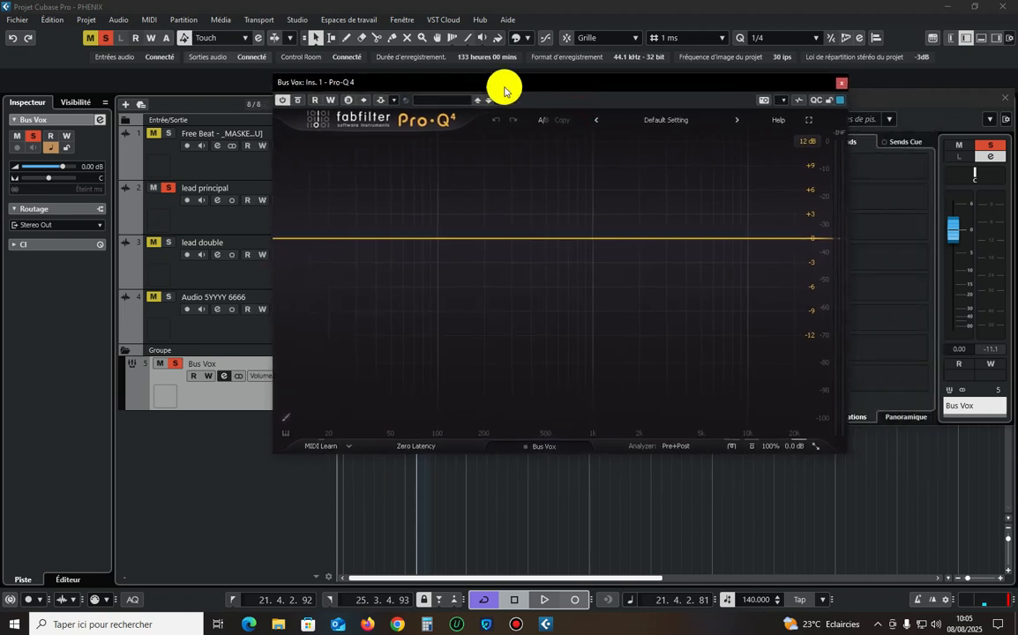
Play the vocal and add a low cut band to the Bus Vox equalizer, setting its frequency to 100 Hz.
key(space)
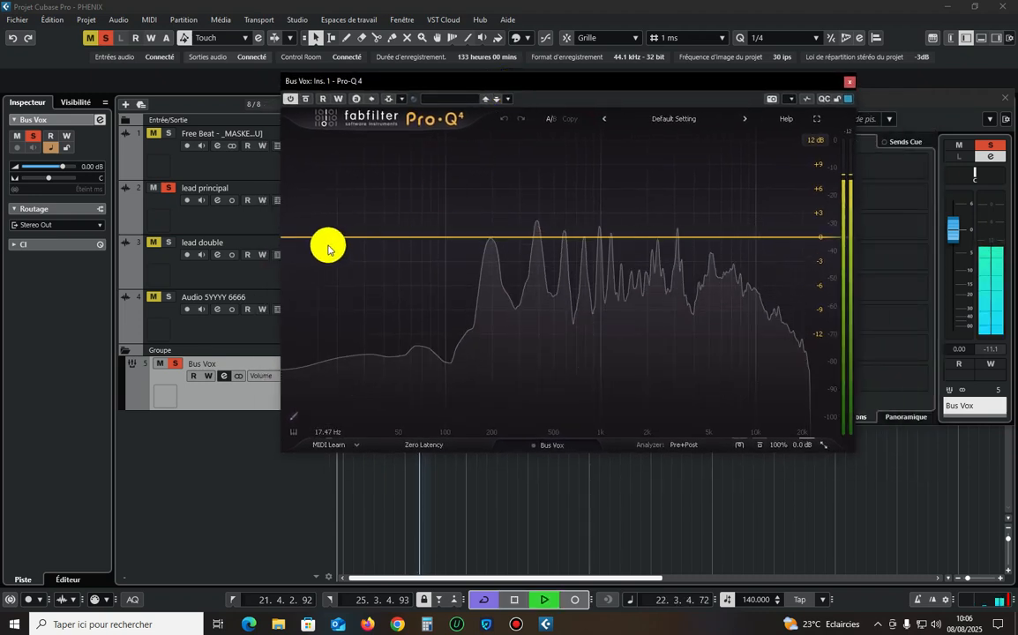
click(284, 237)
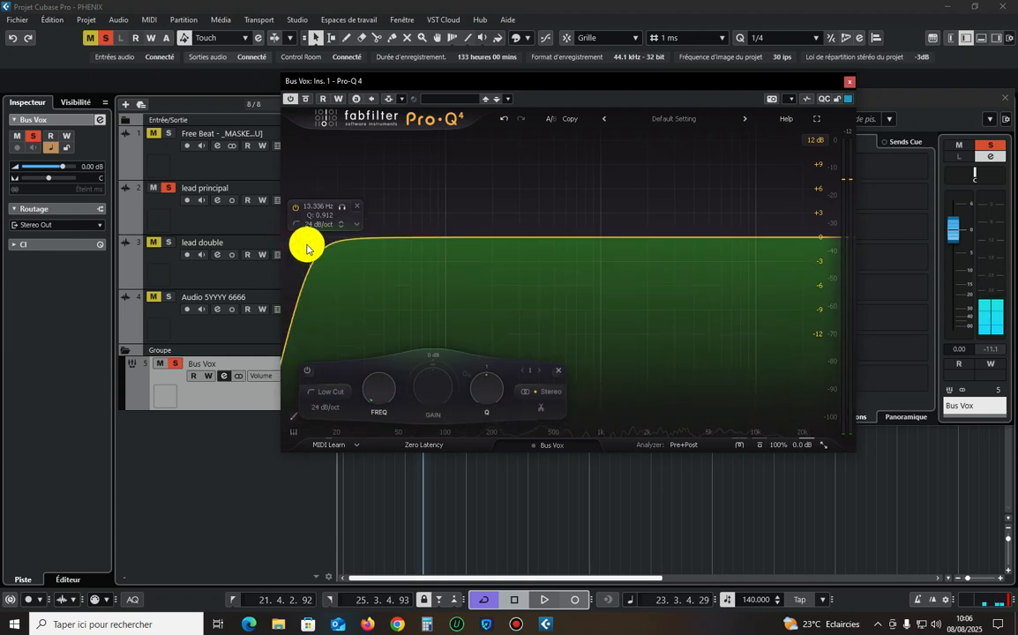
drag(307, 249, 423, 268)
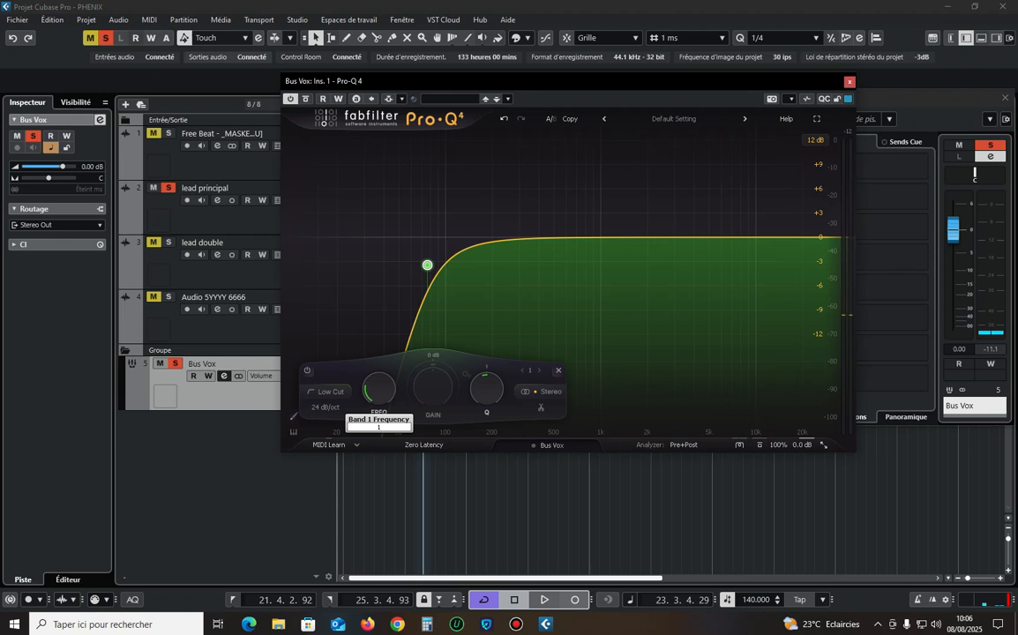
key(Return)
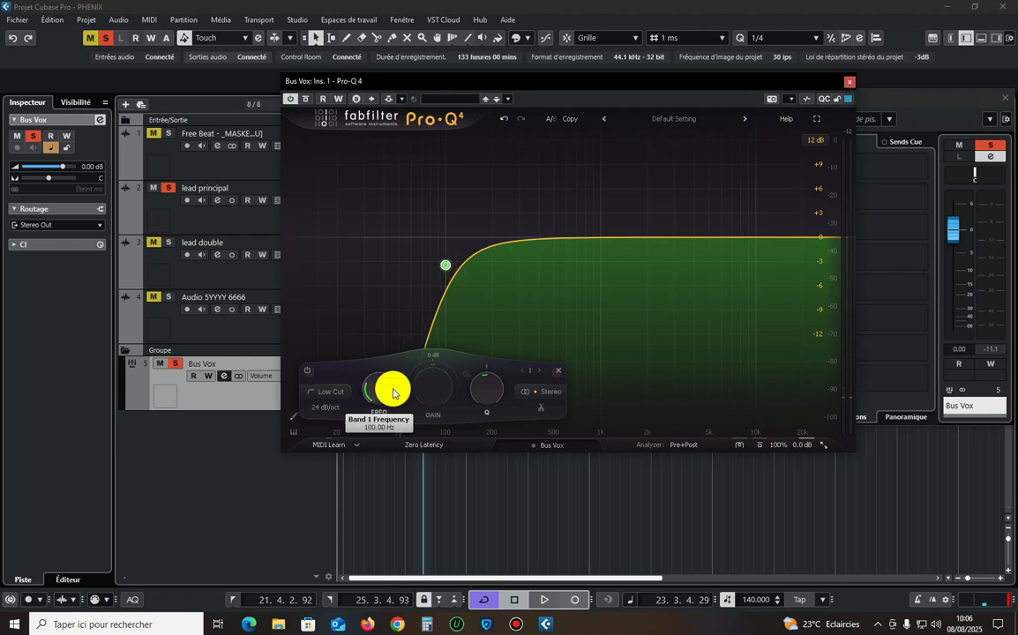
Resume playback and set the low cut band's slope to 18 dB/oct.
key(space)
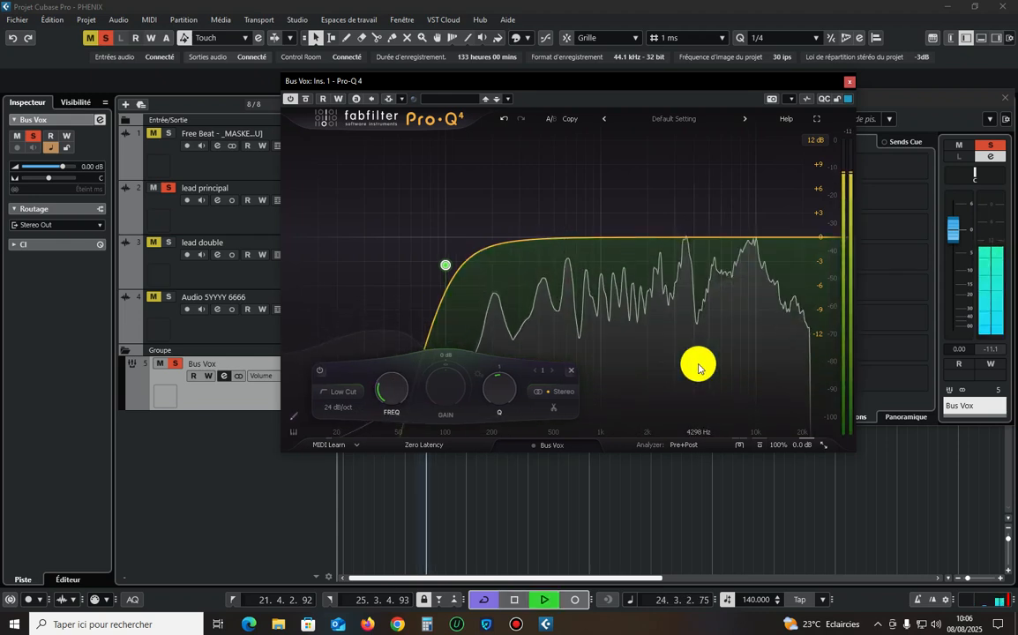
click(340, 409)
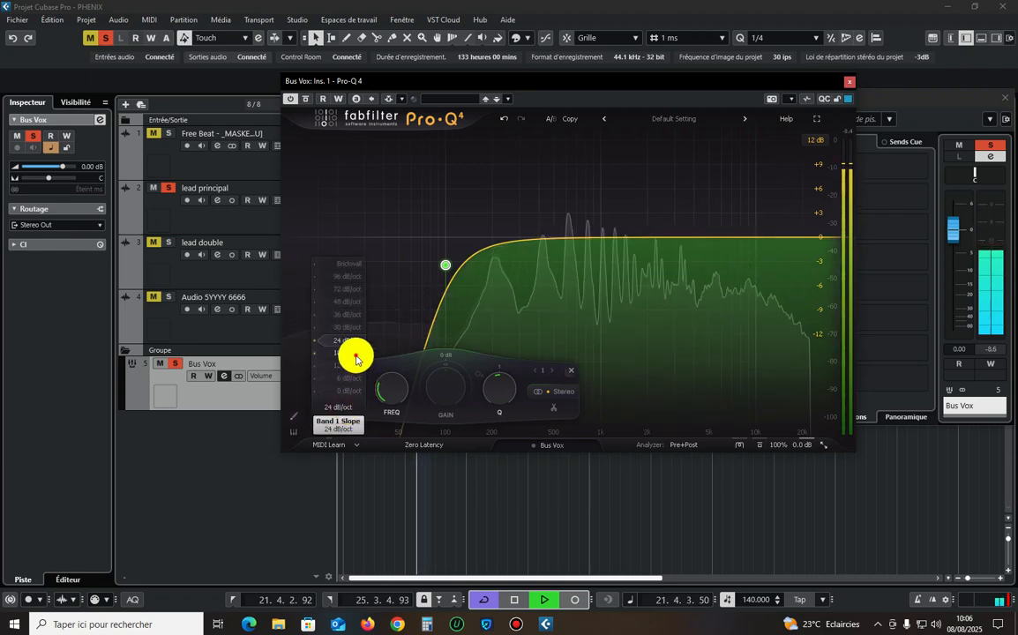
click(352, 354)
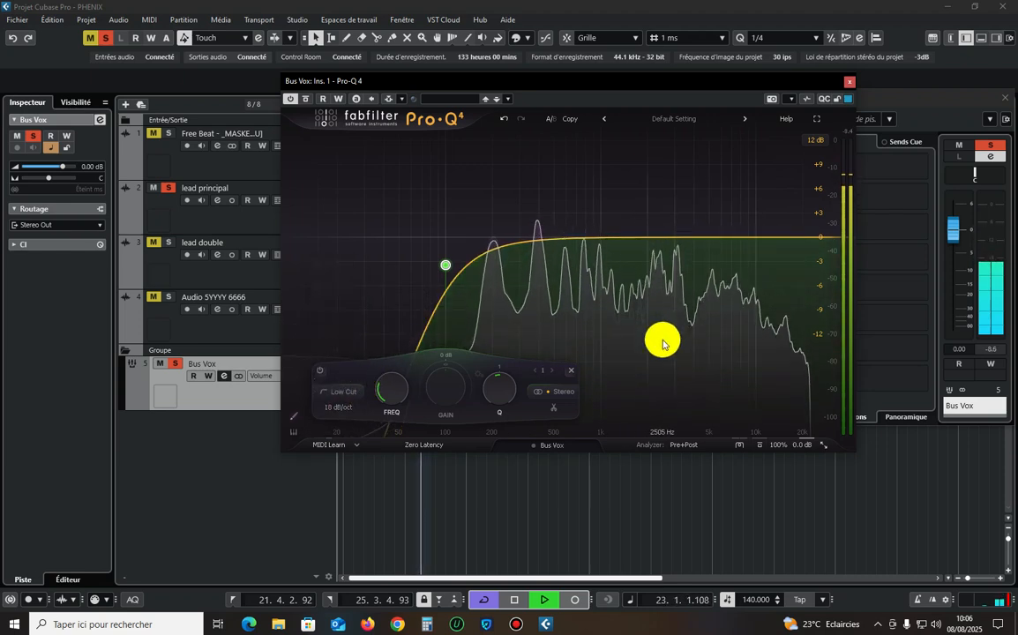
During playback, add a narrow bell cut of about 3 dB at about 583 Hz and solo that band.
drag(664, 344, 490, 253)
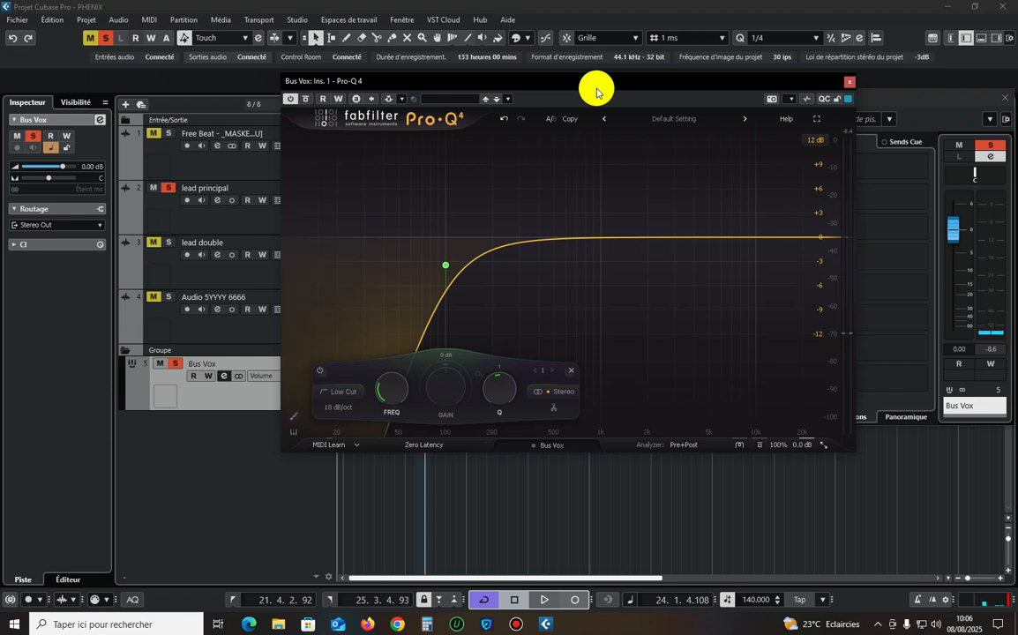
key(space)
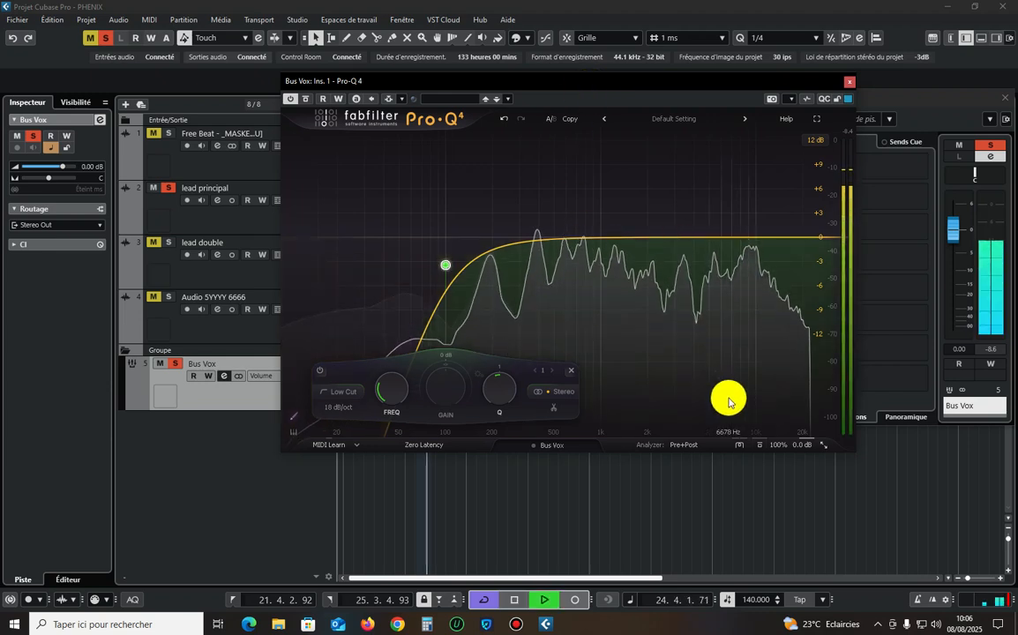
drag(752, 391, 564, 264)
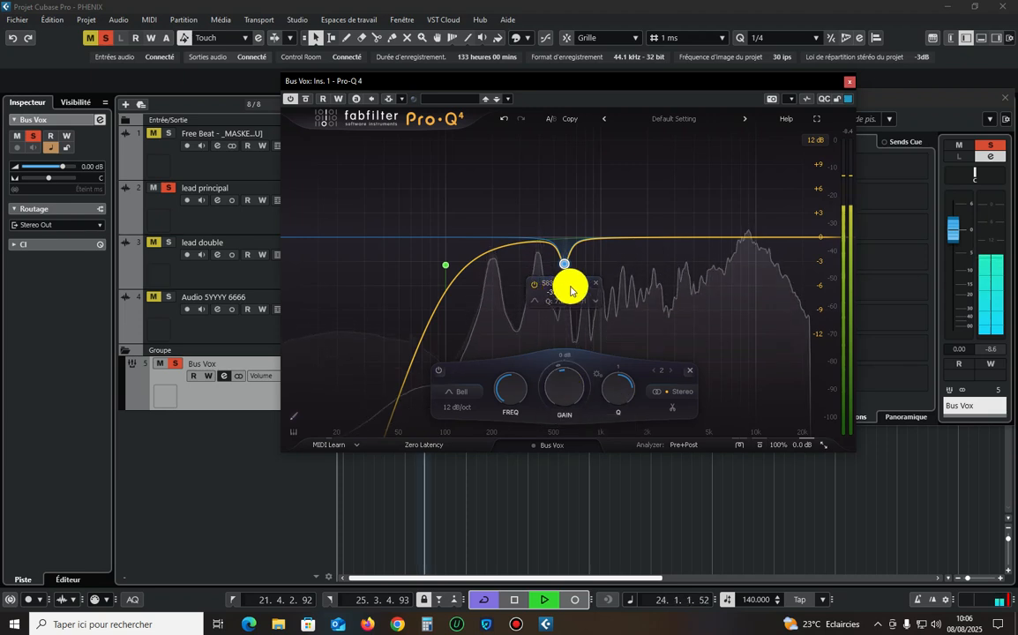
click(577, 286)
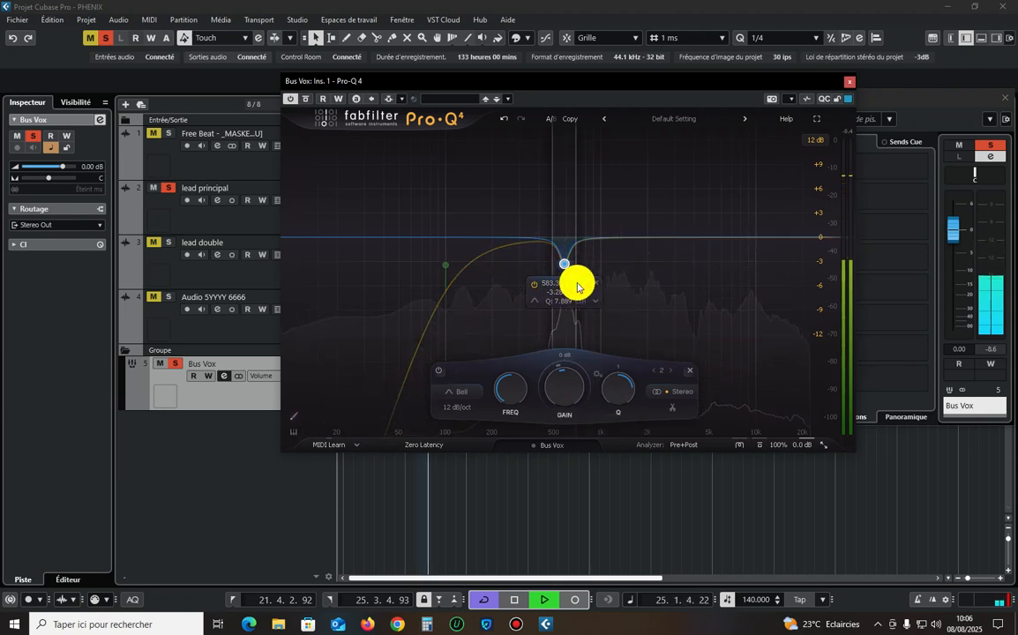
Try a gain of +3 dB on the soloed bell band at about 583 Hz.
double_click(561, 396)
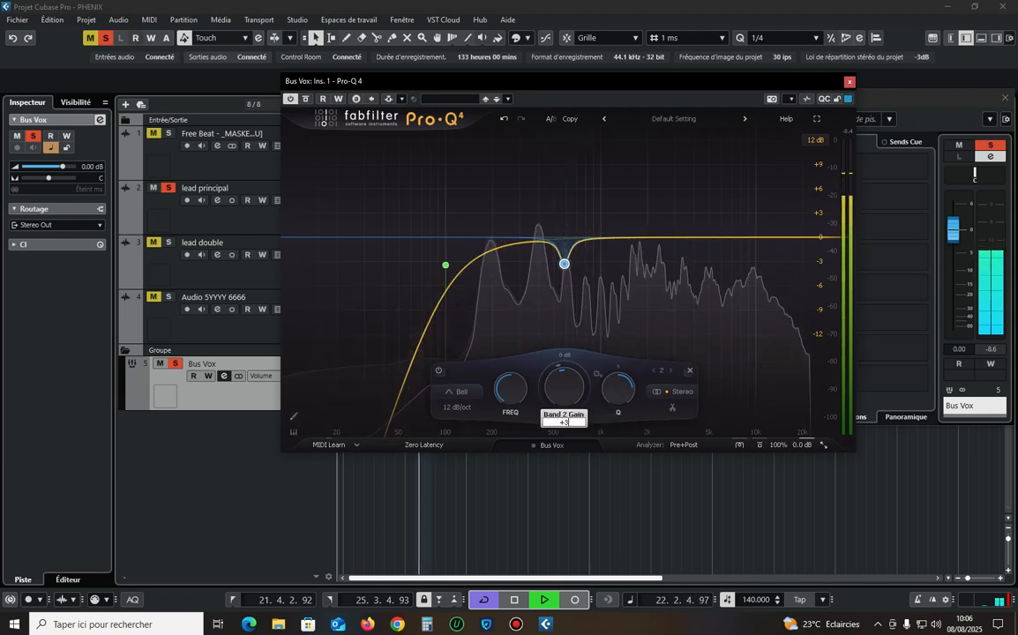
text(+3)
key(Return)
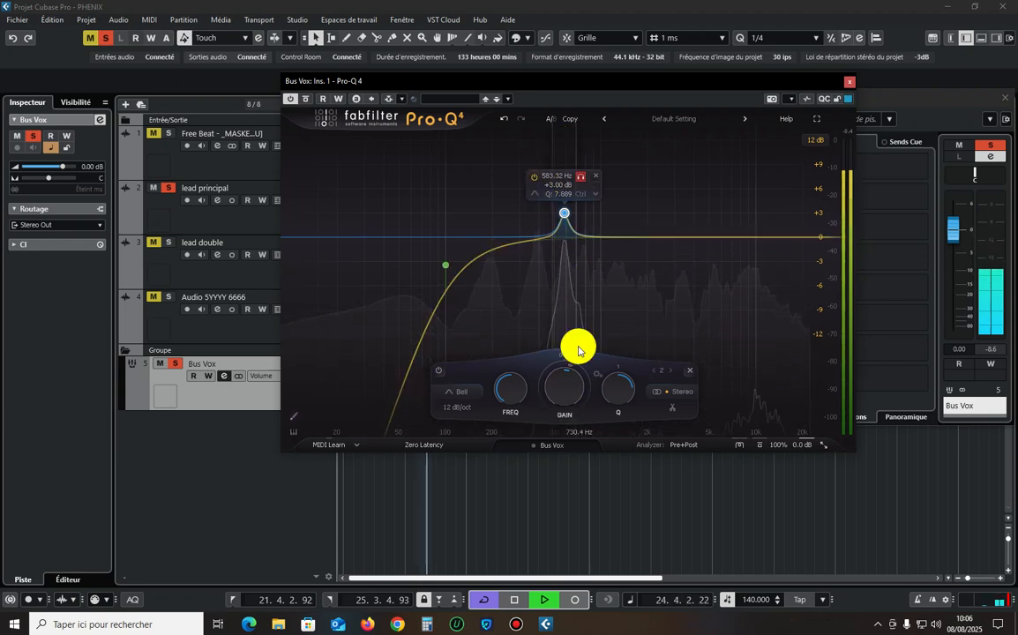
Set the bell band's gain to -3 dB and resume playback to listen to the vocal.
double_click(568, 391)
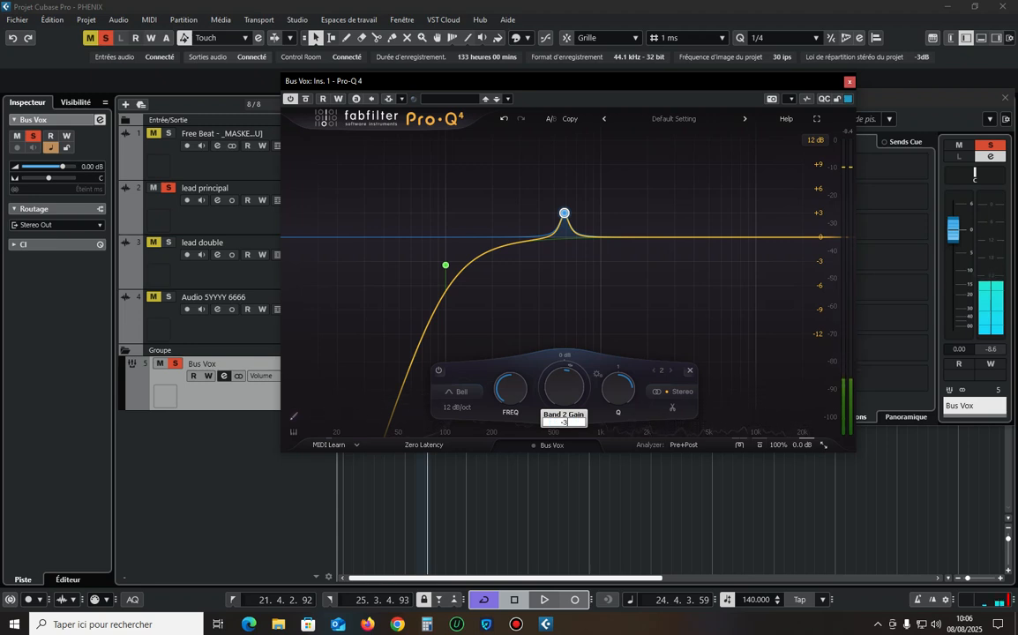
key(Return)
key(space)
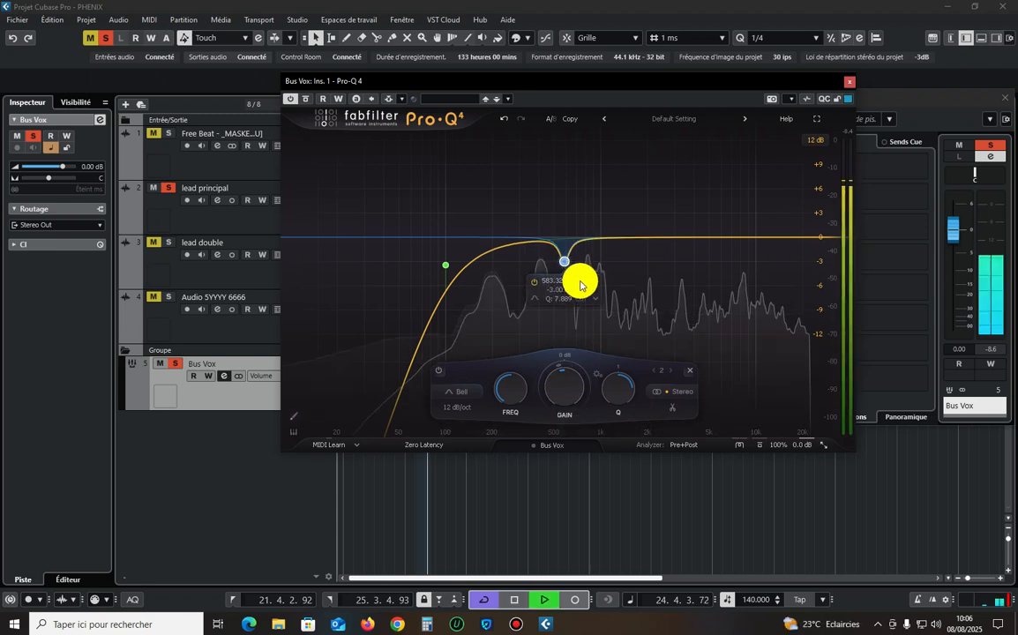
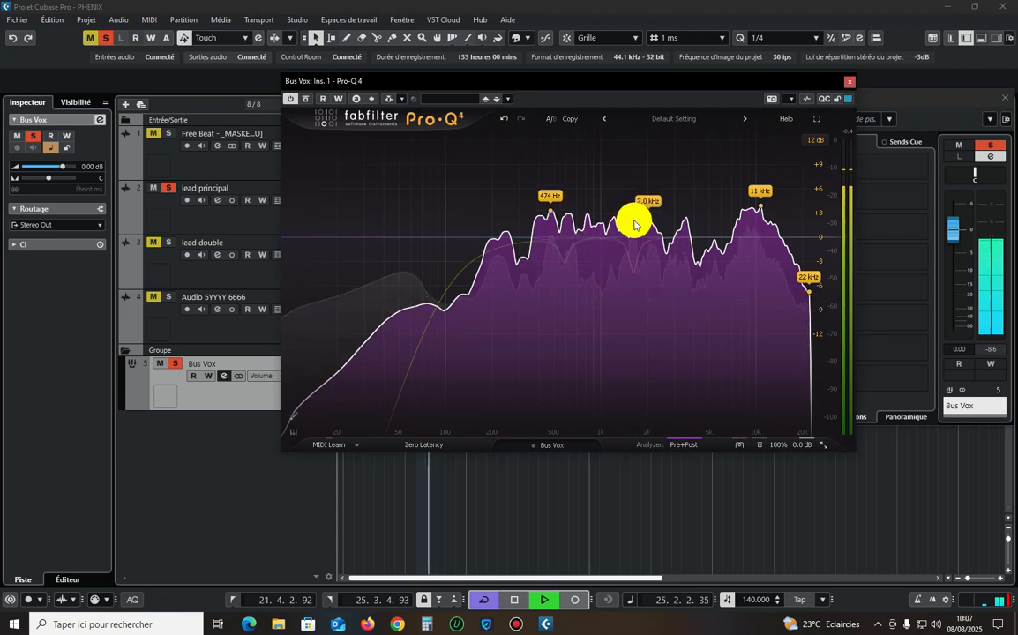
Add a bell cut of about 2.5 dB at about 1641 Hz, audition it soloed and widen its Q to about 5.8.
key(space)
drag(632, 217, 634, 257)
key(space)
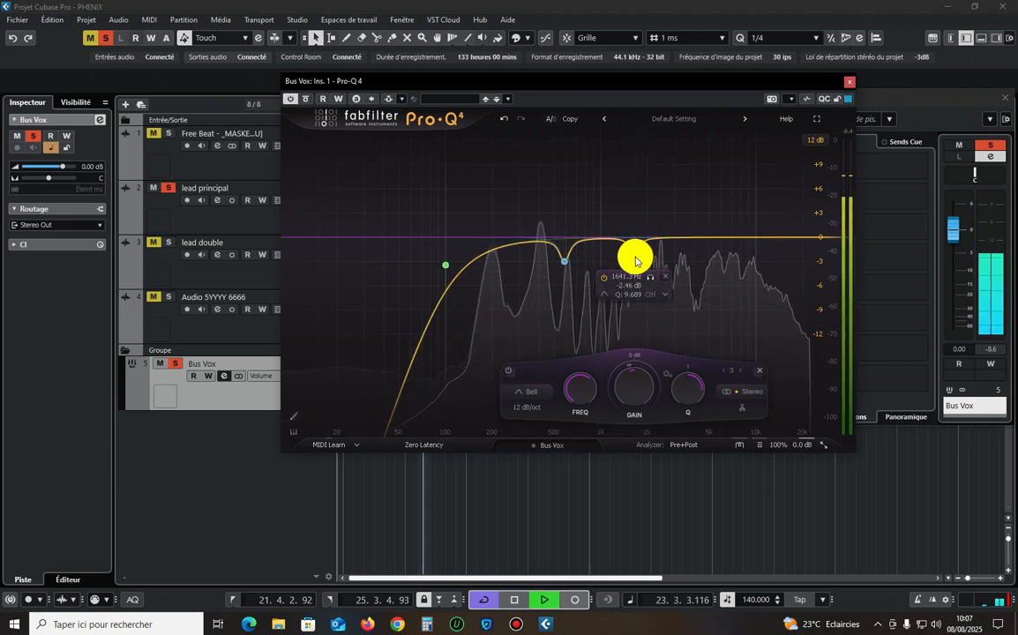
click(647, 278)
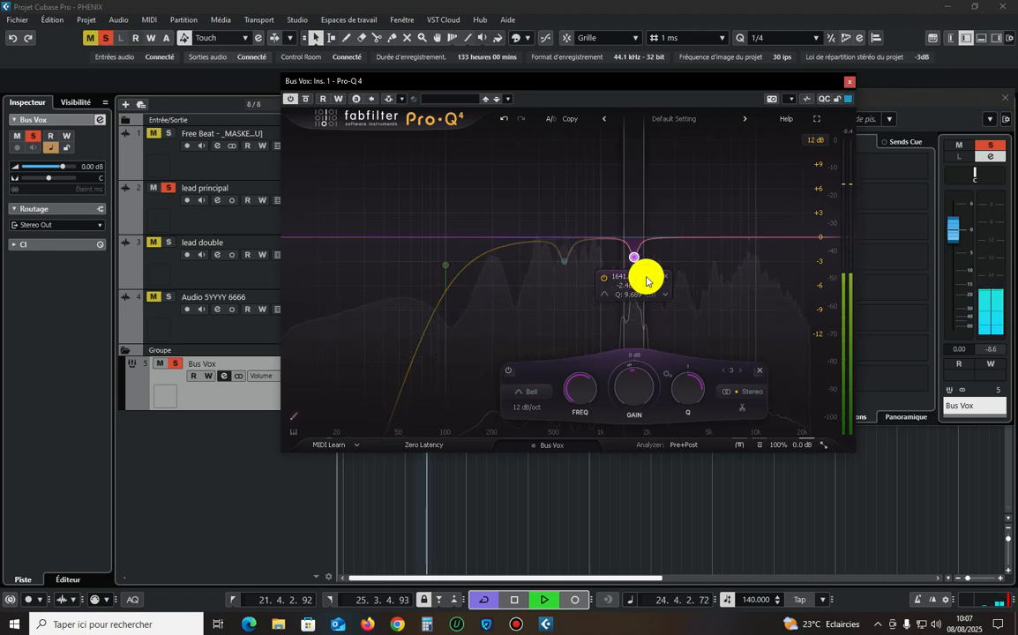
click(649, 277)
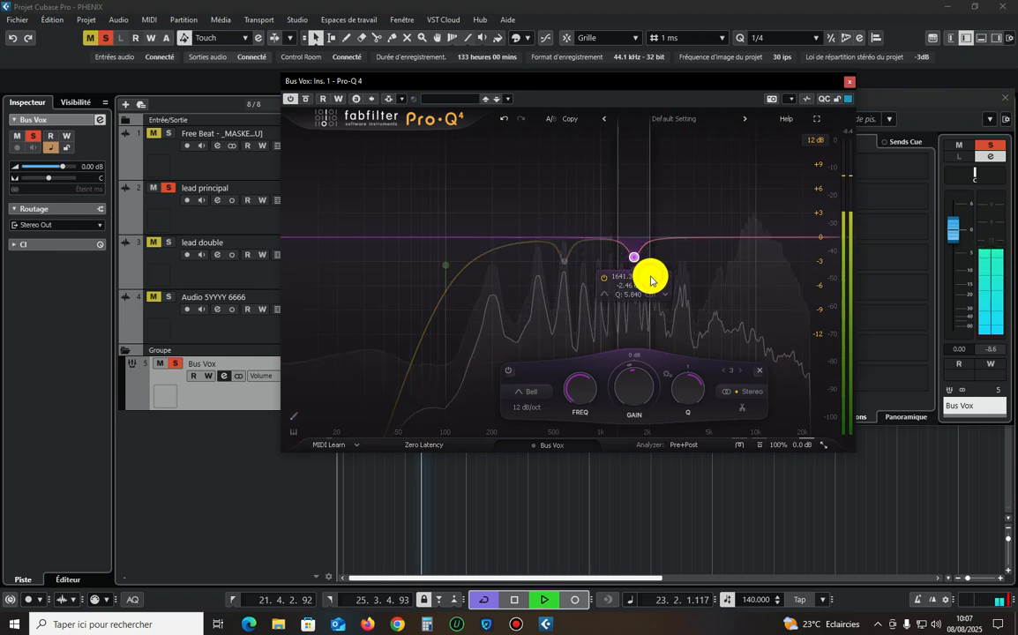
click(651, 279)
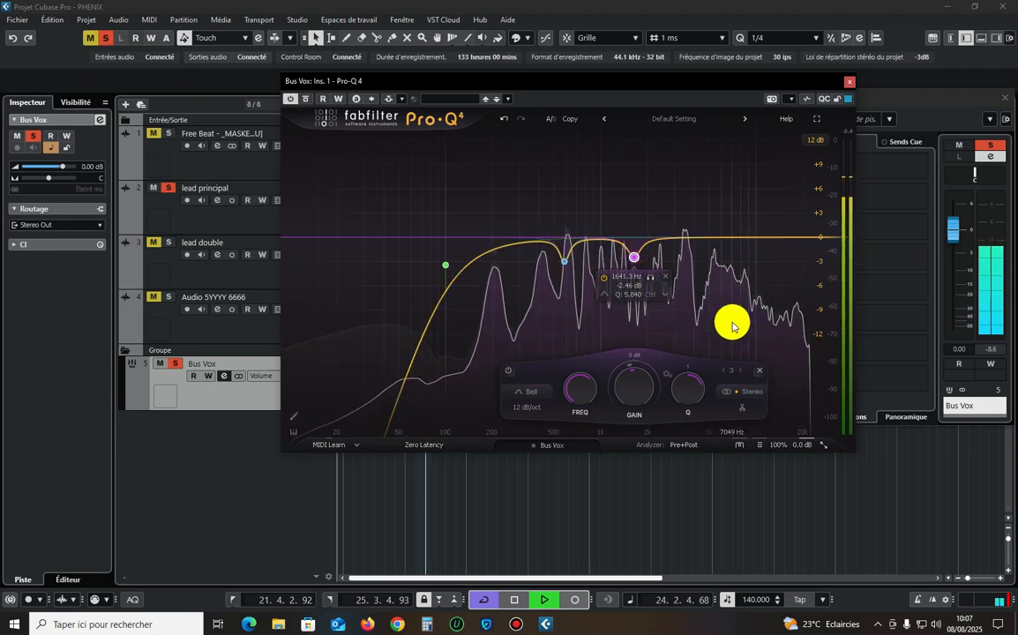
Add a narrow bell cut of about 3 dB at about 3558 Hz with a Q of about 9.5, auditioning it soloed.
mouse_move(733, 327)
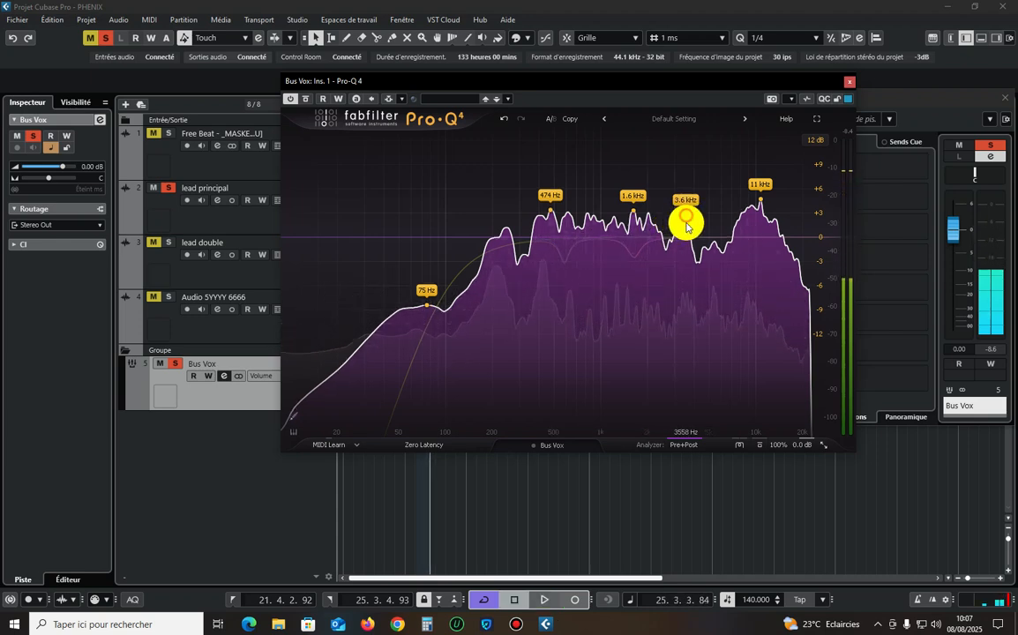
drag(685, 227, 700, 282)
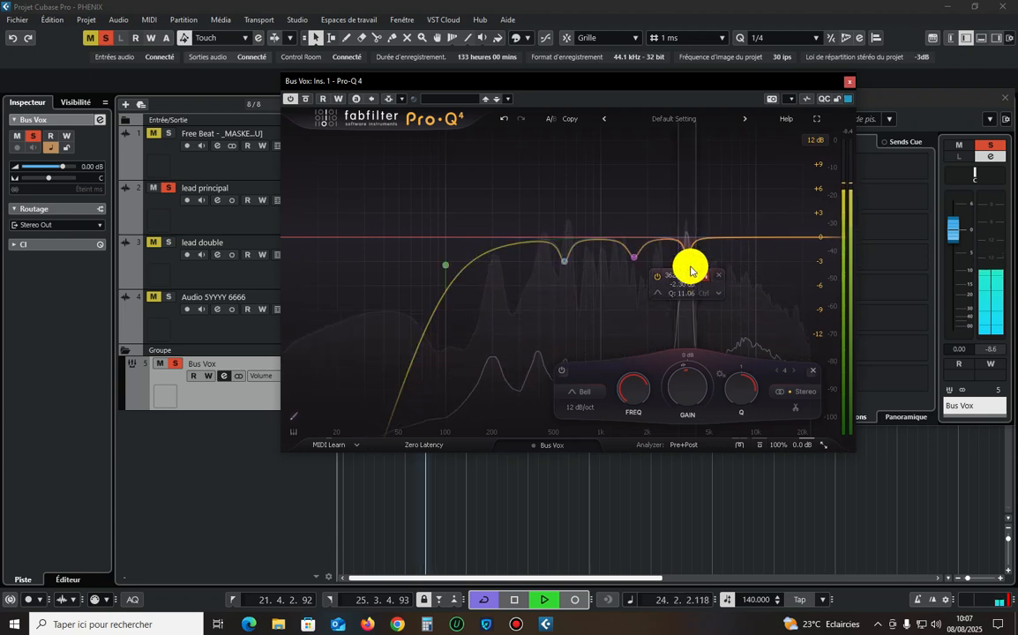
drag(686, 257, 686, 264)
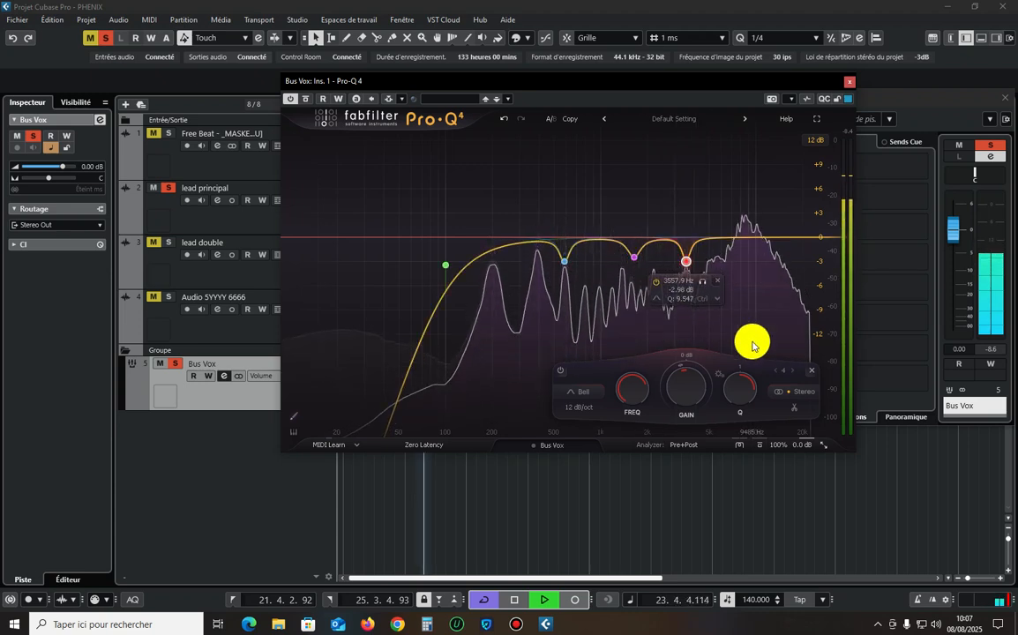
Add a low-mid bell cut of about 2.2 dB, solo it during playback and move it to about 213 Hz.
mouse_move(754, 346)
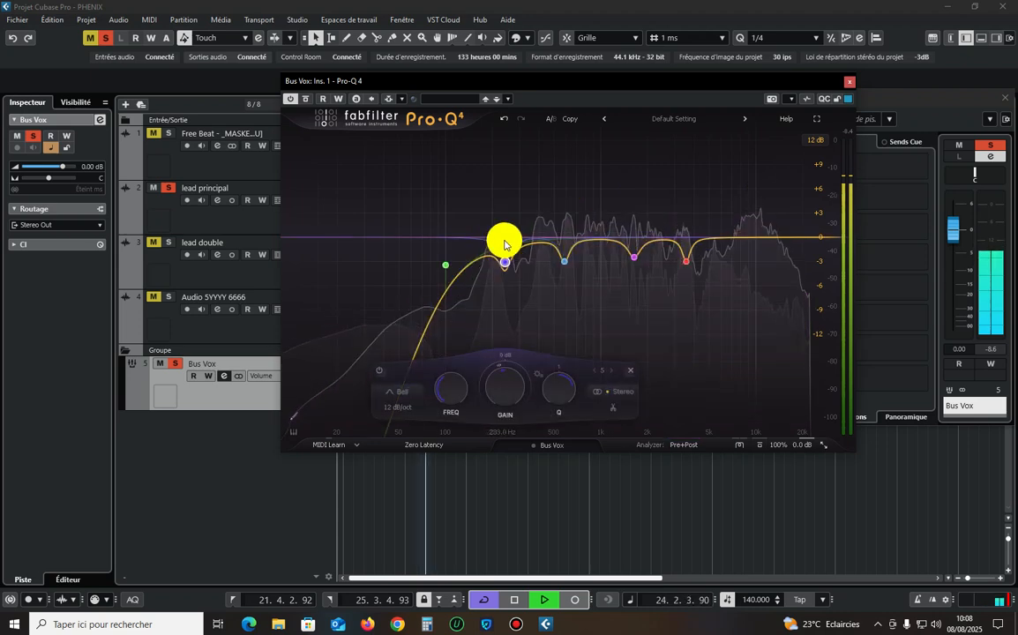
key(space)
key(space)
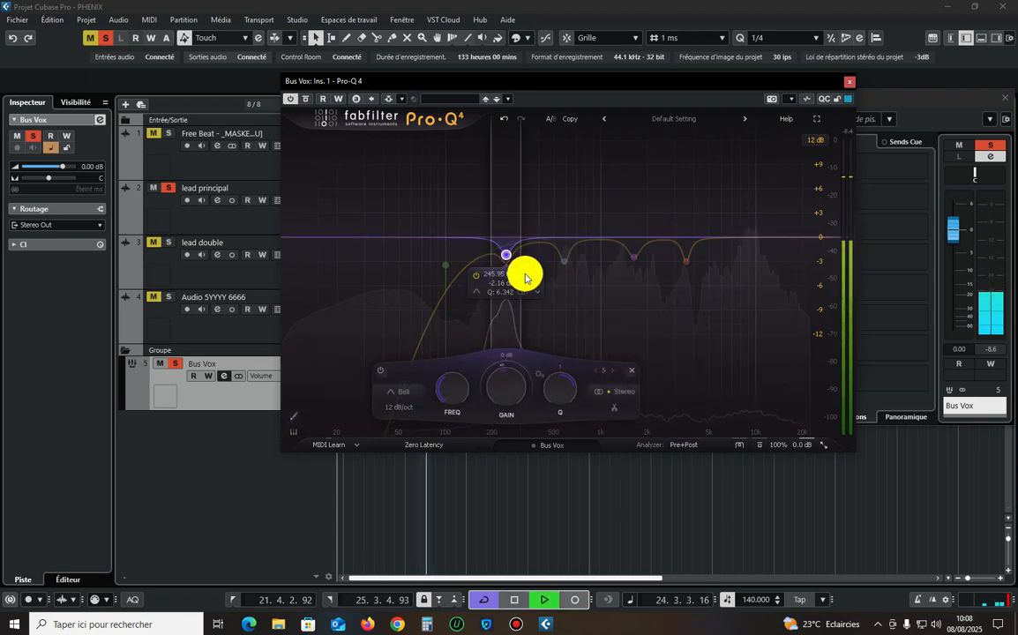
drag(519, 279, 517, 278)
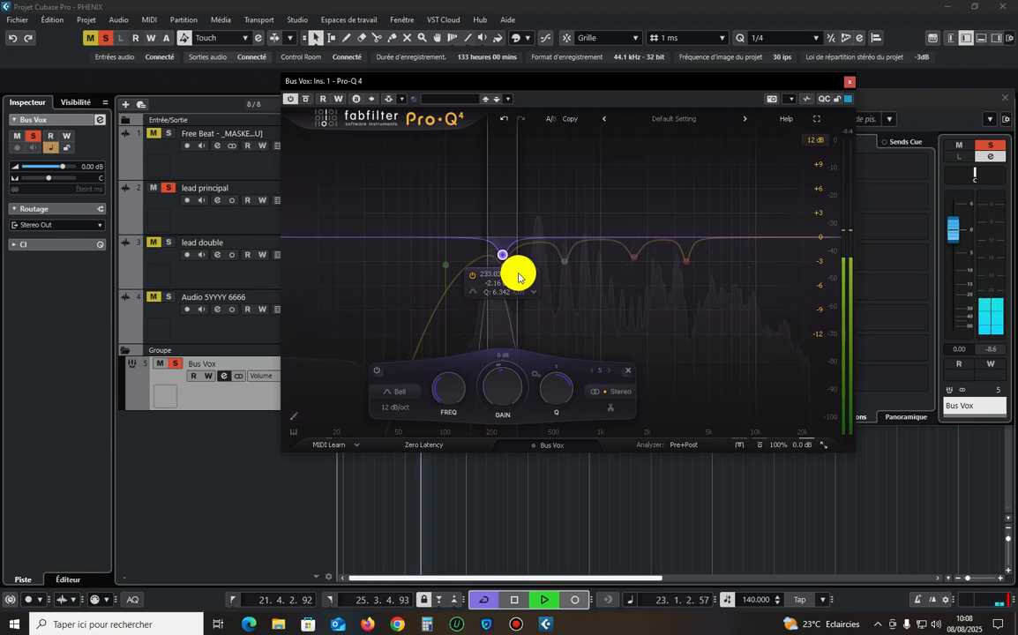
drag(518, 278, 512, 276)
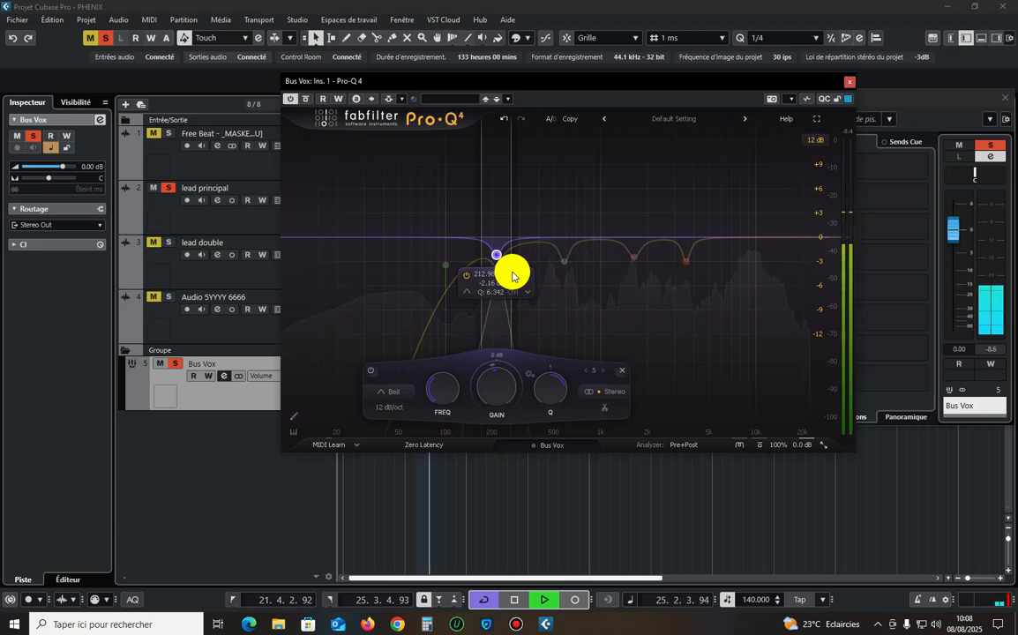
click(516, 628)
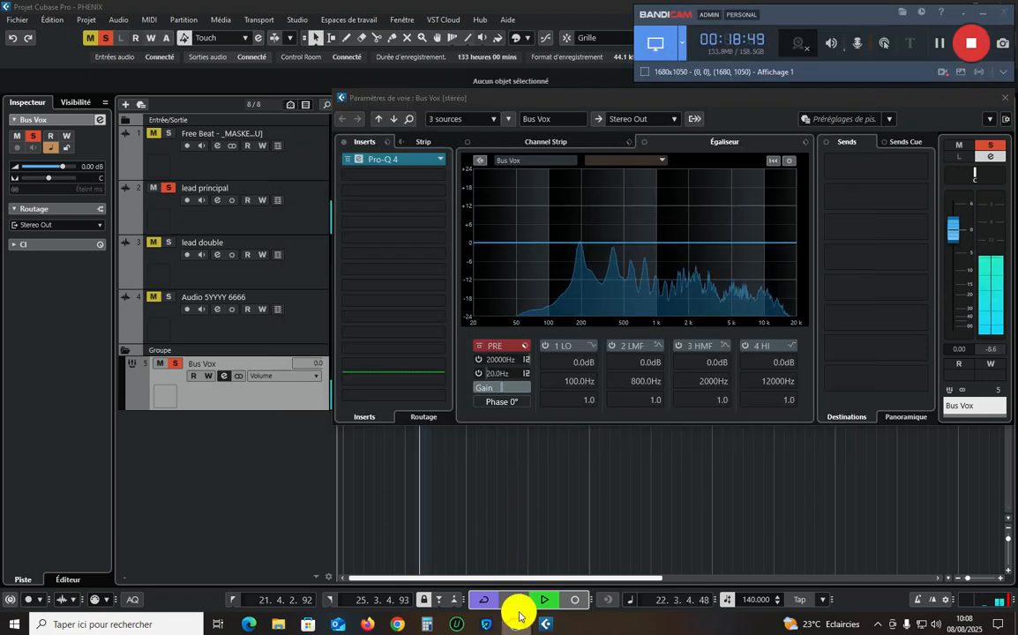
click(534, 104)
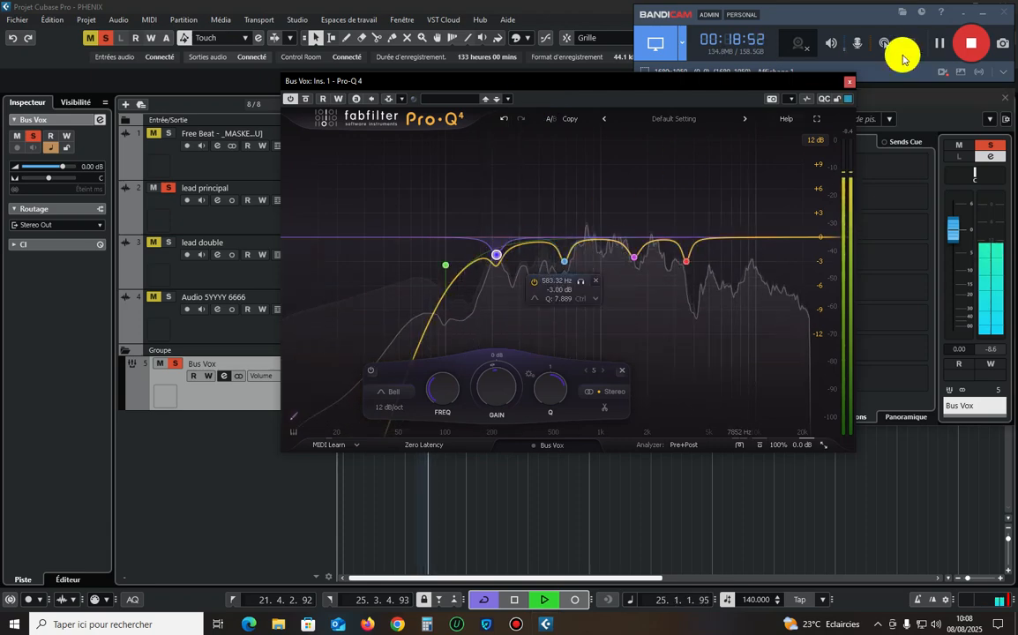
click(982, 13)
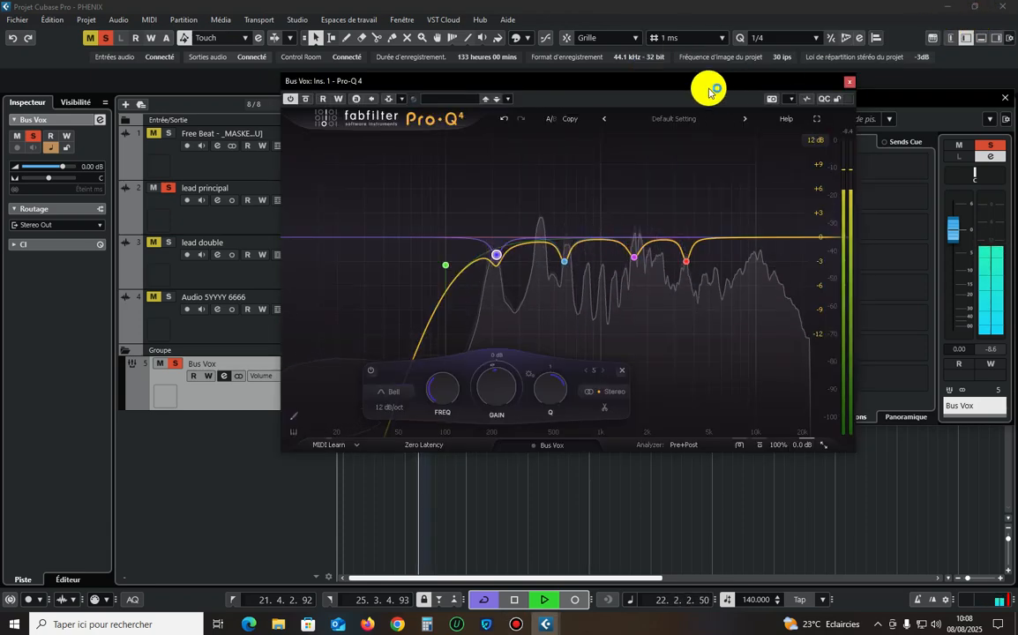
click(597, 86)
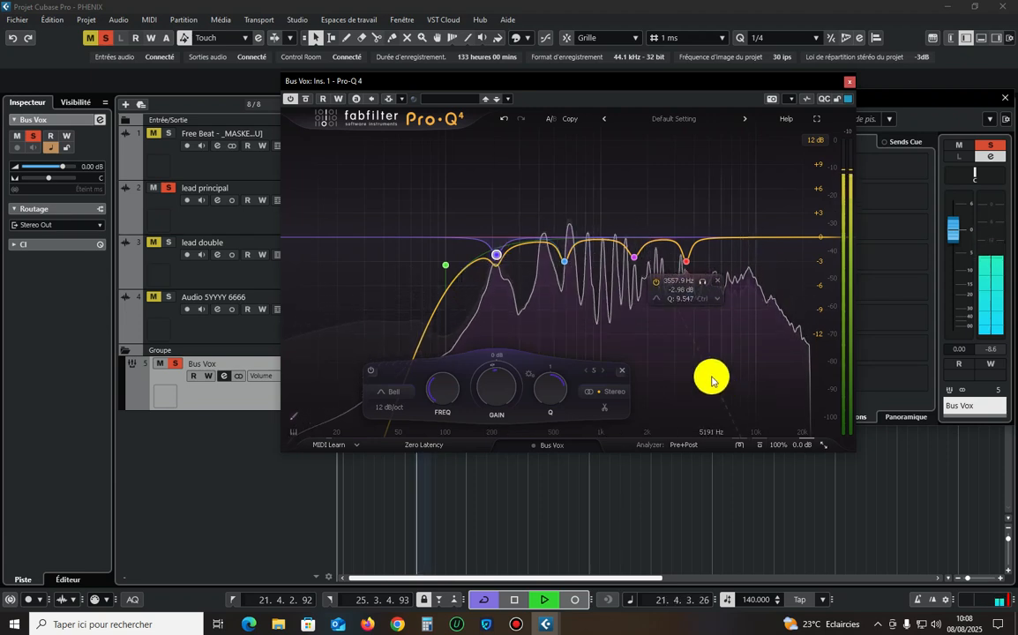
Add a bell band at about 400 Hz, audition it soloed with a 4.5 dB boost and set it to a cut of about 3 dB.
drag(712, 381, 544, 275)
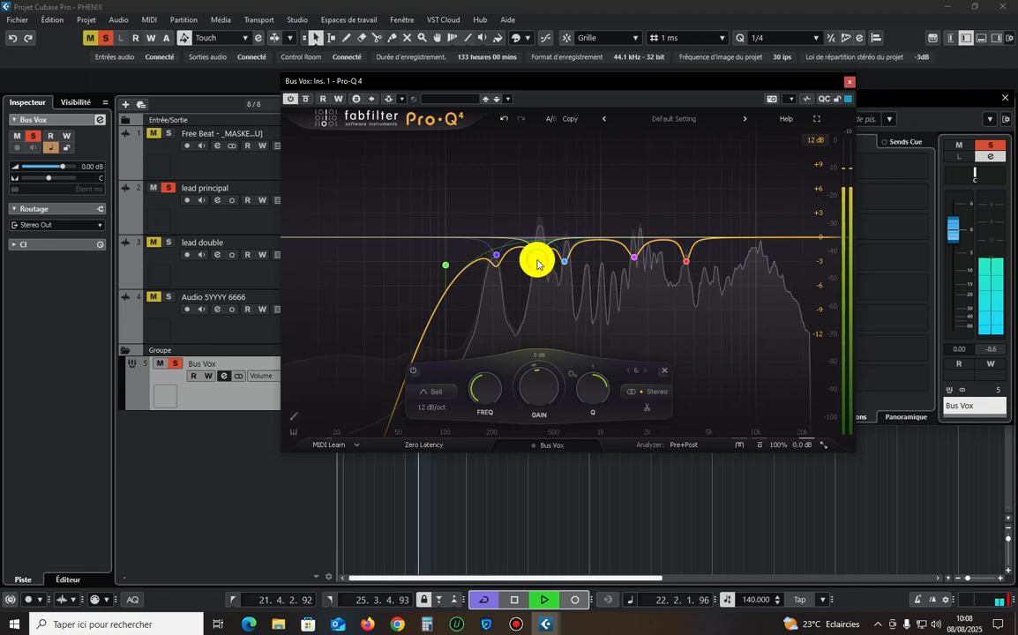
drag(540, 228, 540, 206)
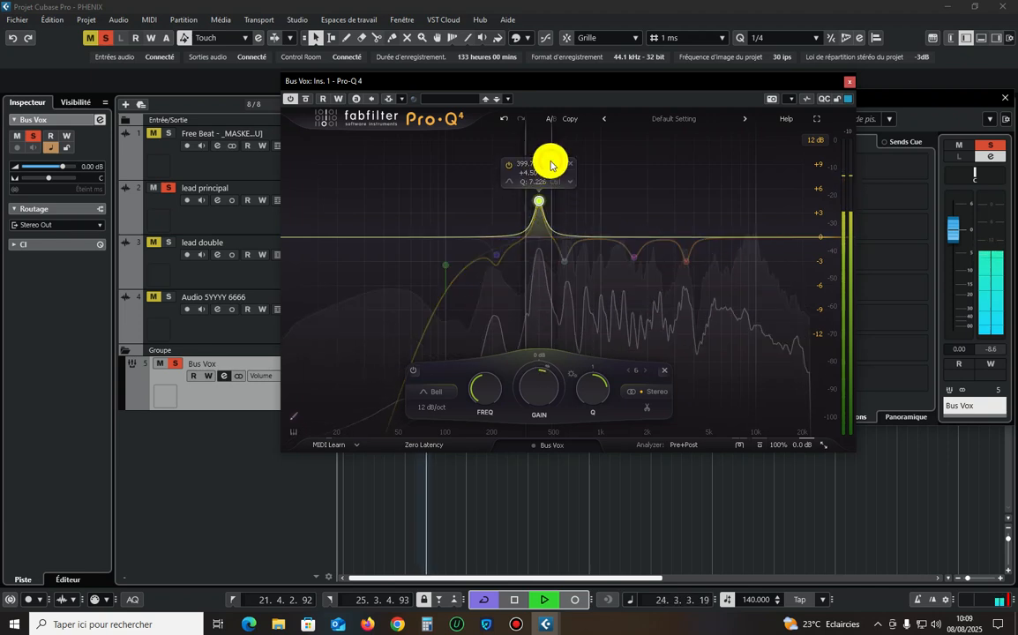
drag(536, 202, 541, 260)
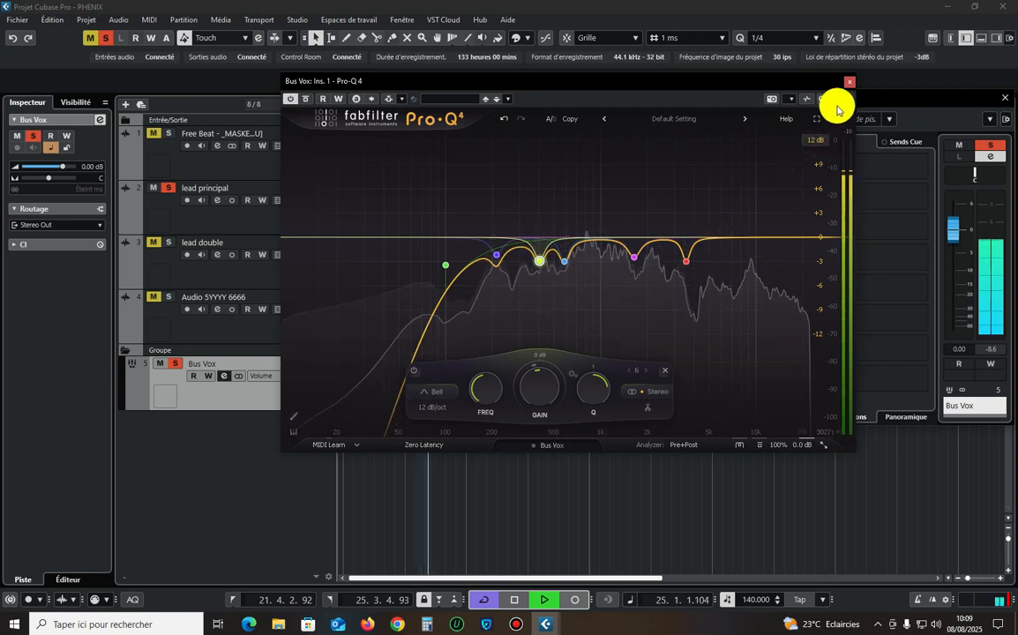
Play the vocal and compare its sound with Pro-Q 4 bypassed and active.
key(space)
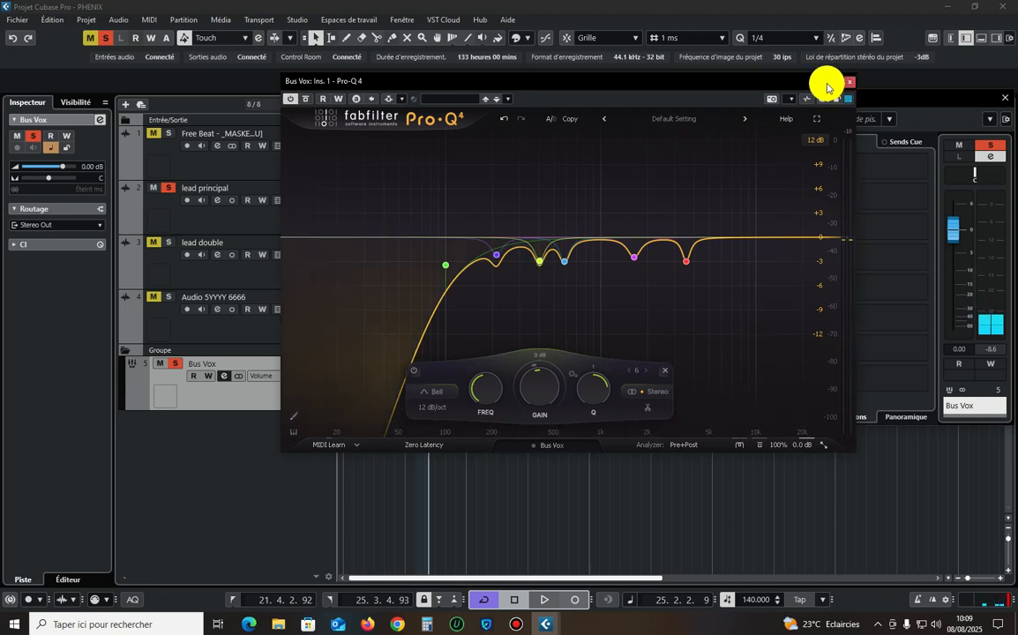
key(space)
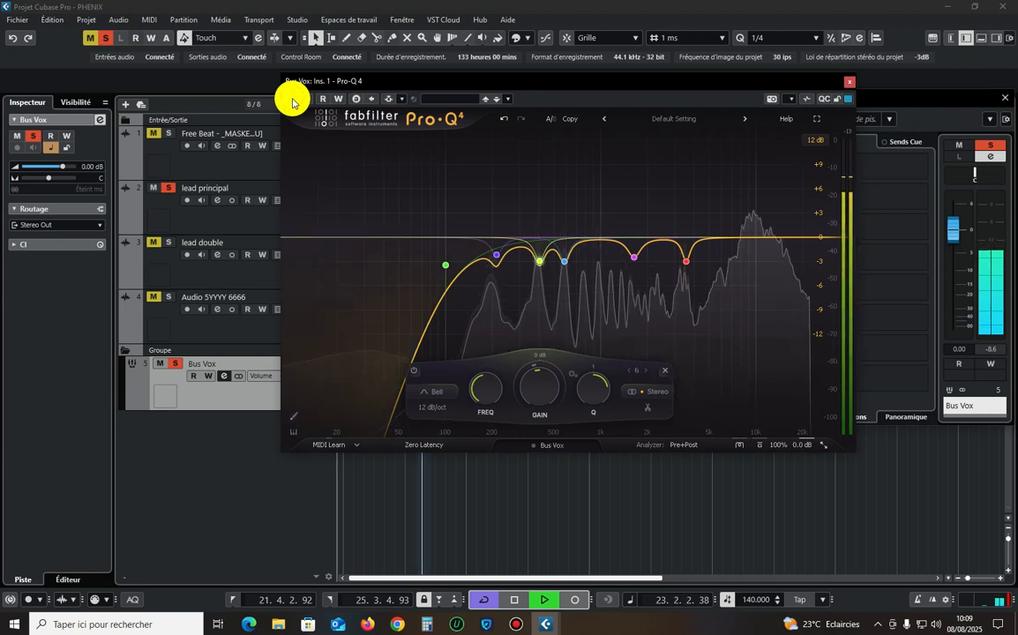
click(294, 99)
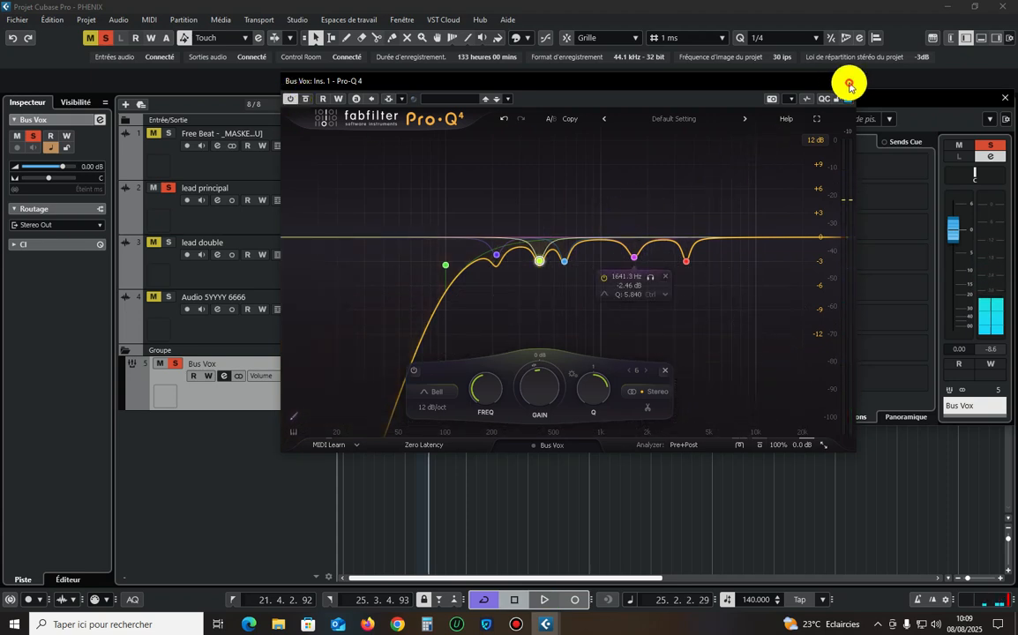
Close the equalizer and insert the CLA-76 Stereo compressor in the second insert slot of Bus Vox.
click(849, 81)
click(375, 172)
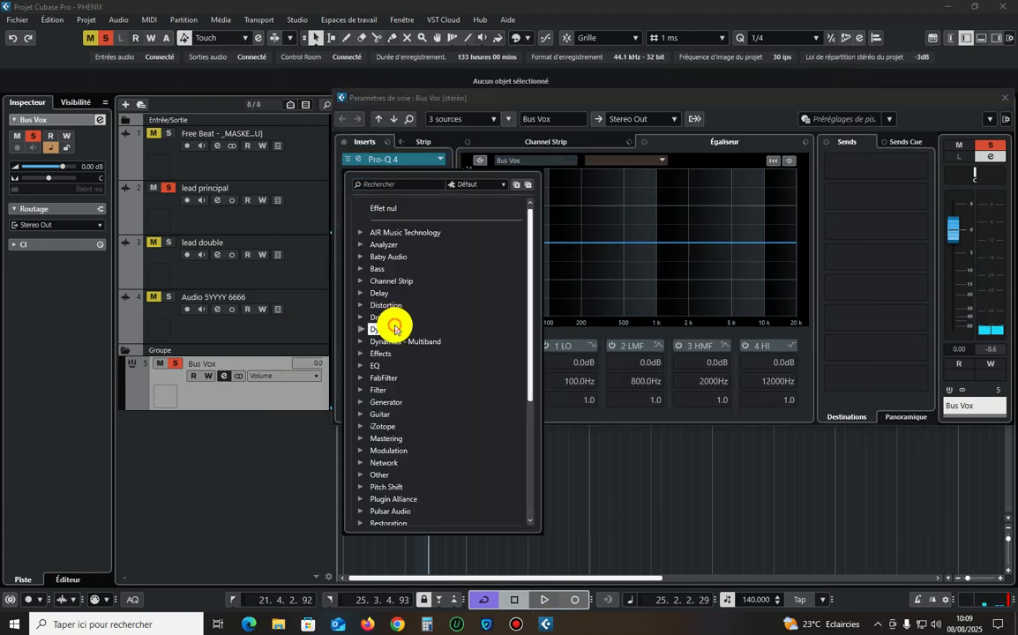
click(389, 328)
scroll(410, 357, down, 5)
scroll(414, 359, down, 5)
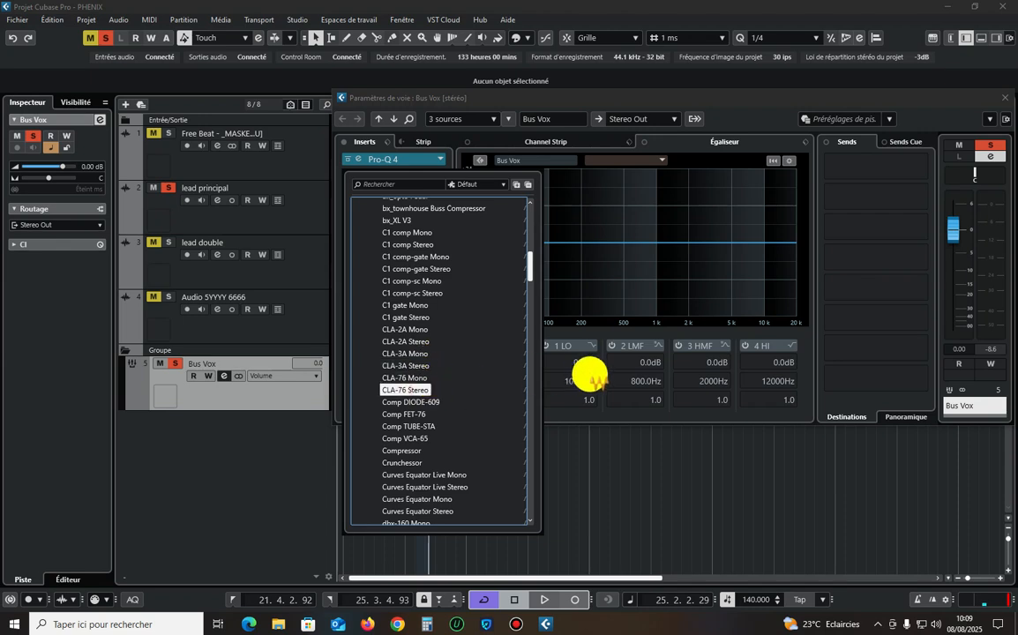
key(Return)
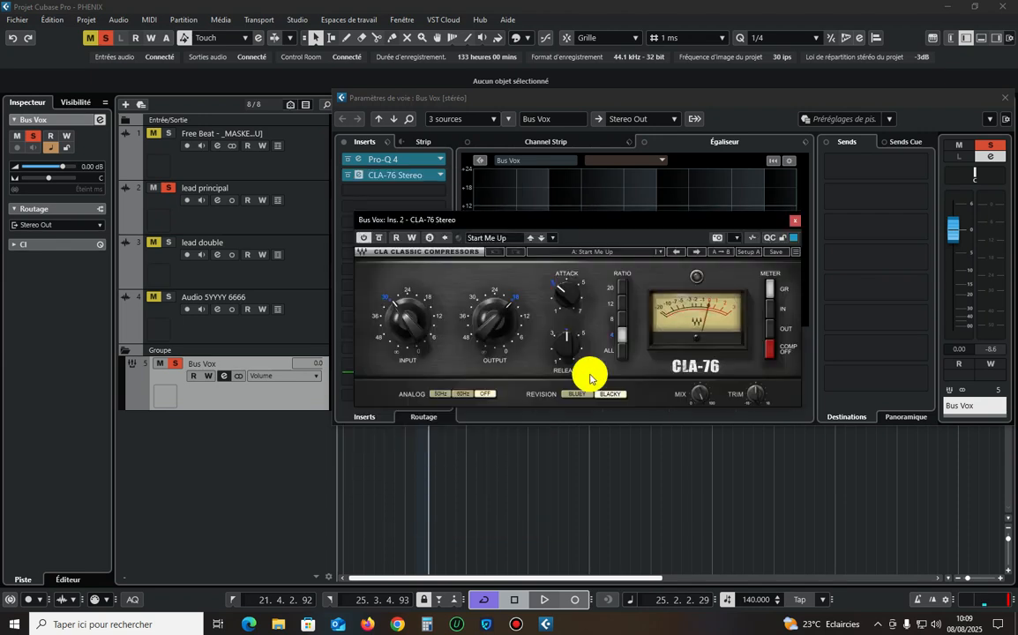
Switch the CLA-76 to the Bluey revision and move its window clear of the lower channel settings.
click(577, 395)
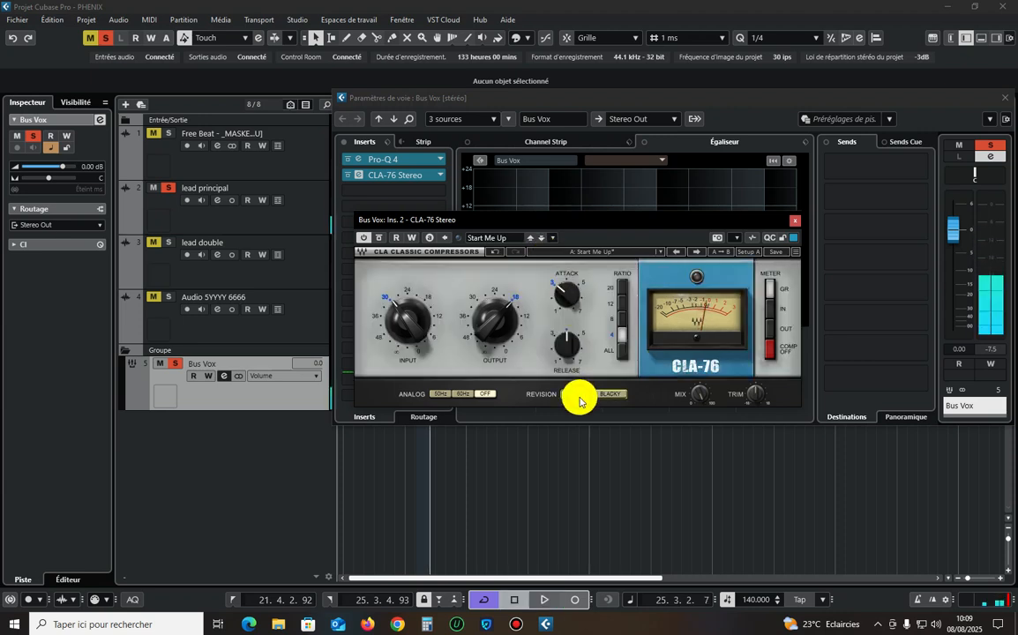
key(space)
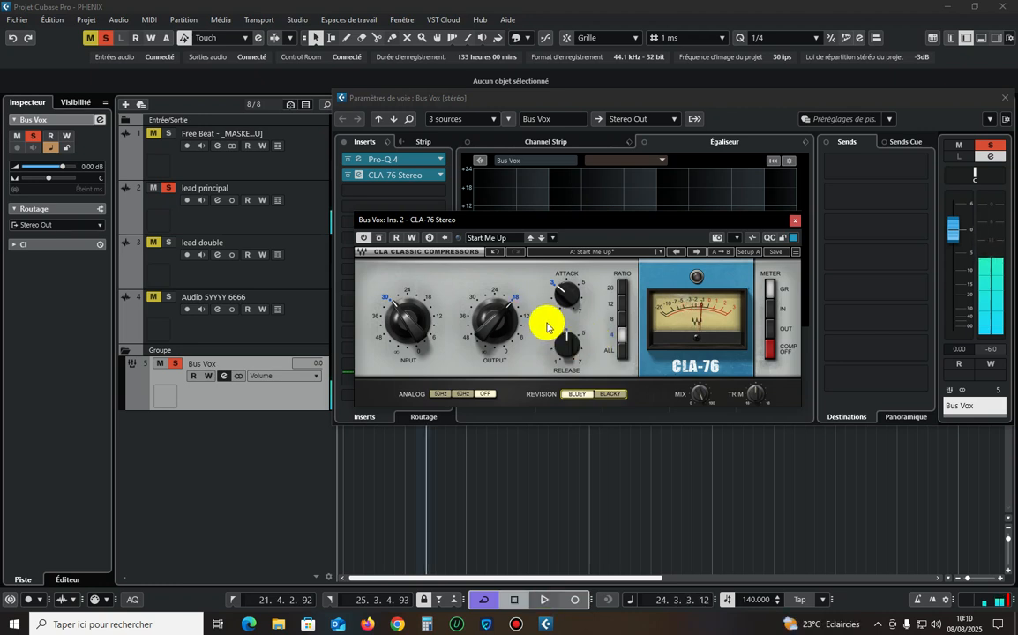
drag(591, 222, 599, 171)
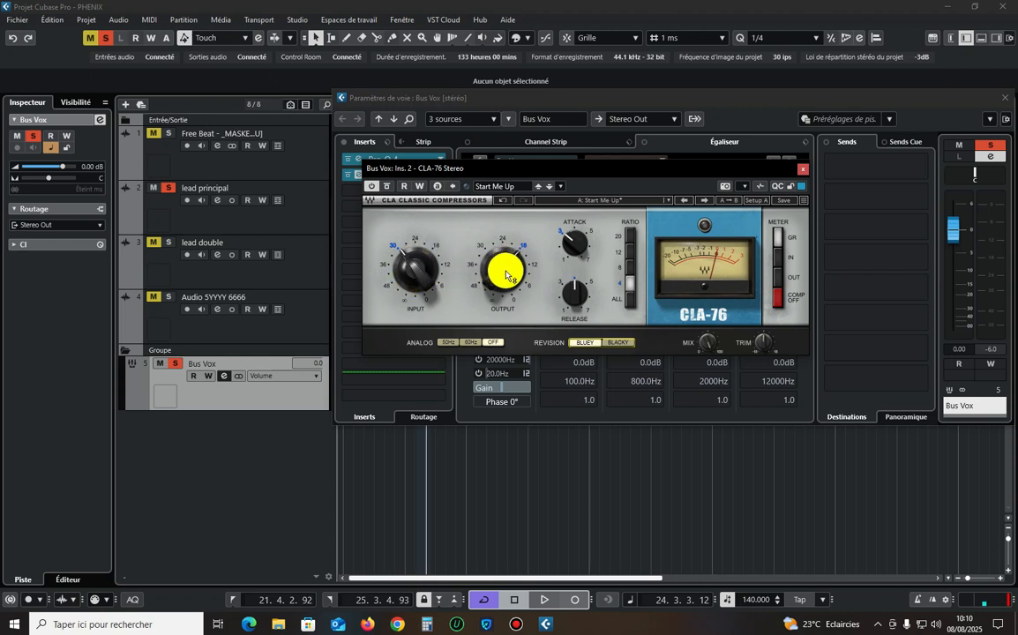
Try lowering the compressor's input to about -37.2 while listening to the vocal.
key(space)
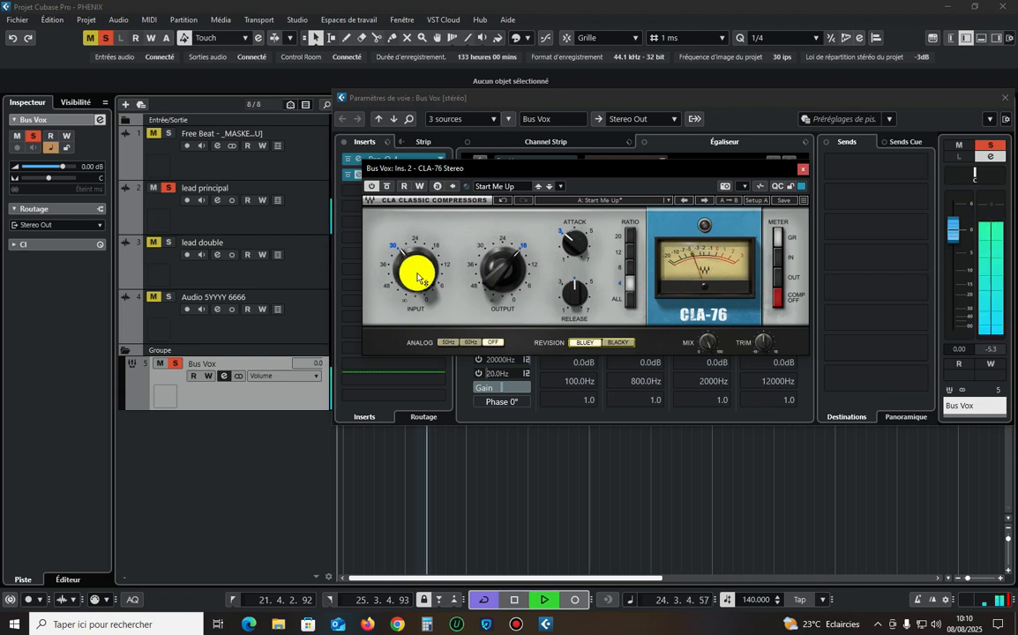
drag(417, 274, 414, 298)
key(space)
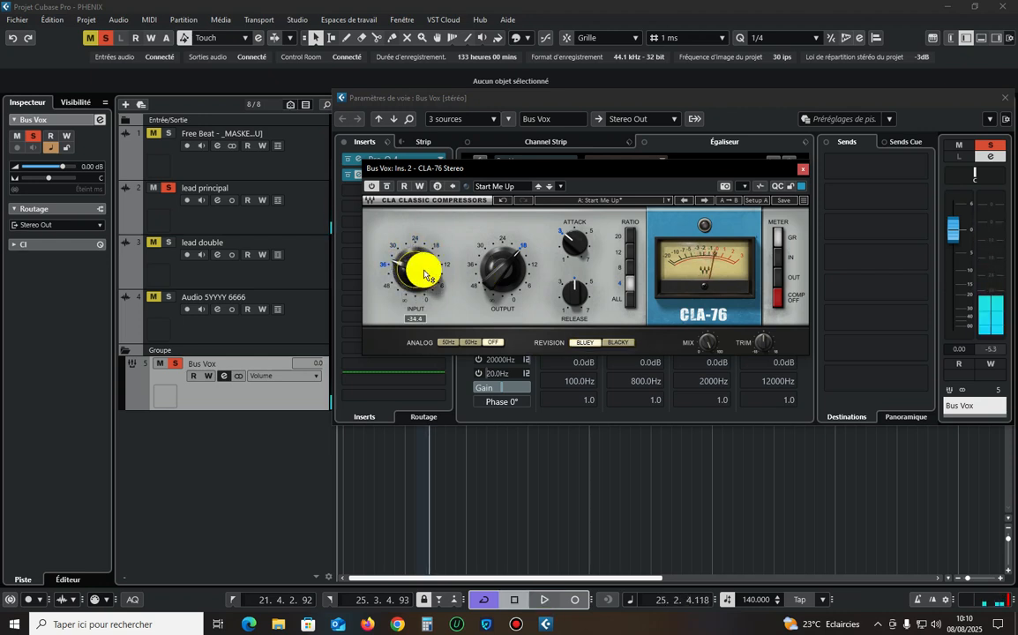
mouse_move(417, 275)
mouse_down()
mouse_move(418, 331)
mouse_move(419, 265)
mouse_move(418, 296)
mouse_move(417, 264)
mouse_move(414, 278)
mouse_up()
key(space)
key(space)
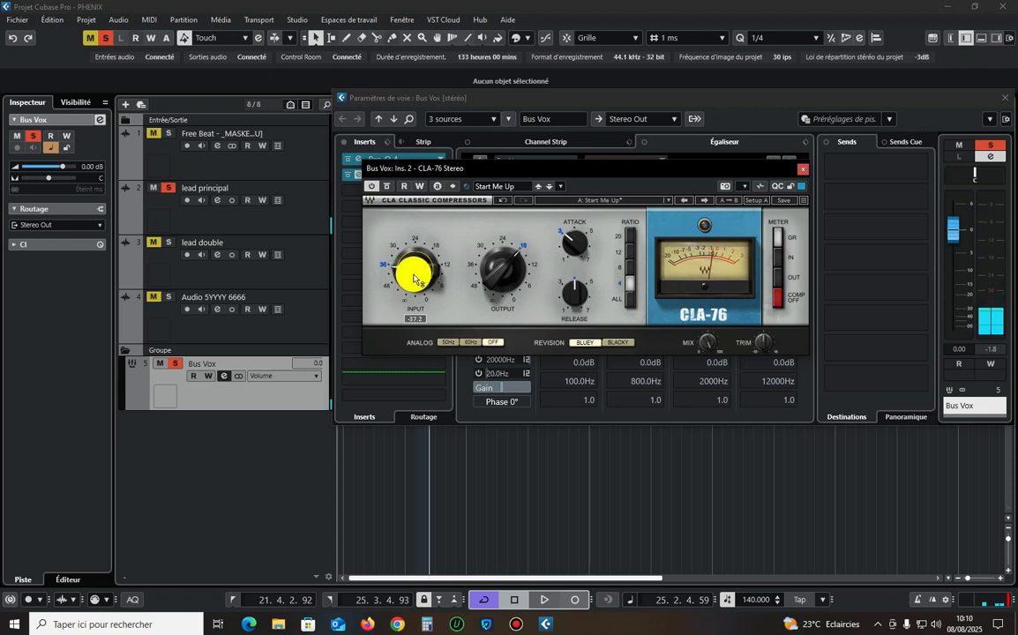
During playback, raise the compressor's input to slightly above -30 and set its output to about -18.1.
drag(509, 286, 518, 284)
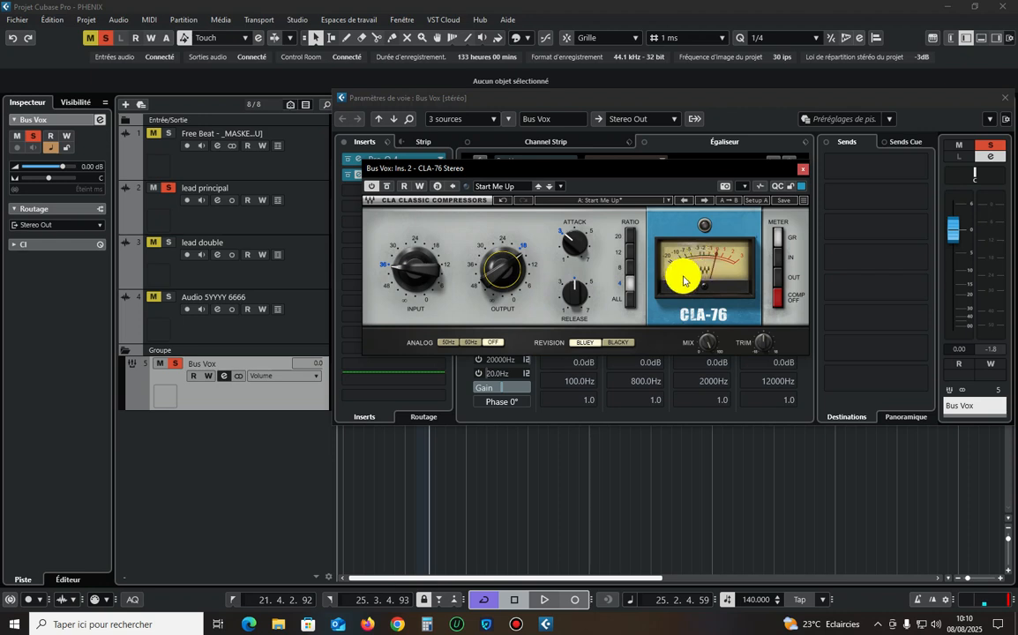
key(space)
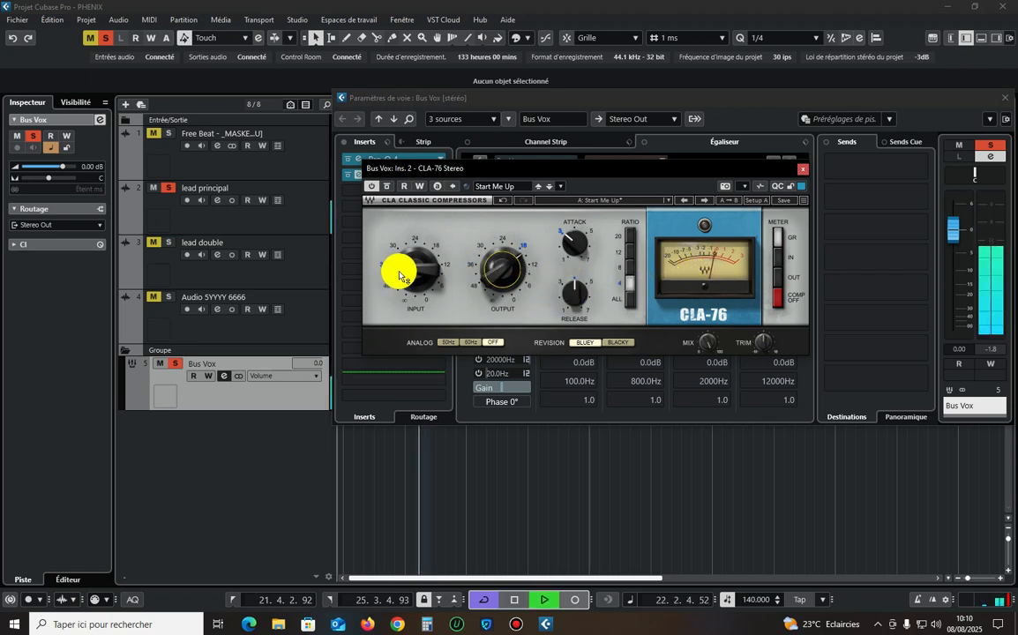
drag(398, 272, 397, 254)
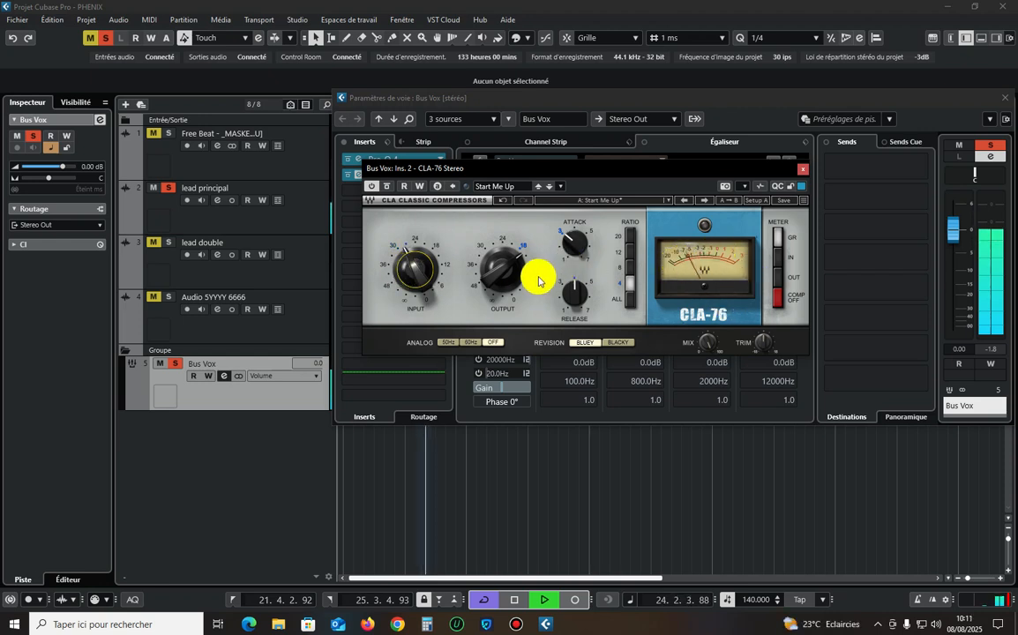
drag(501, 271, 501, 277)
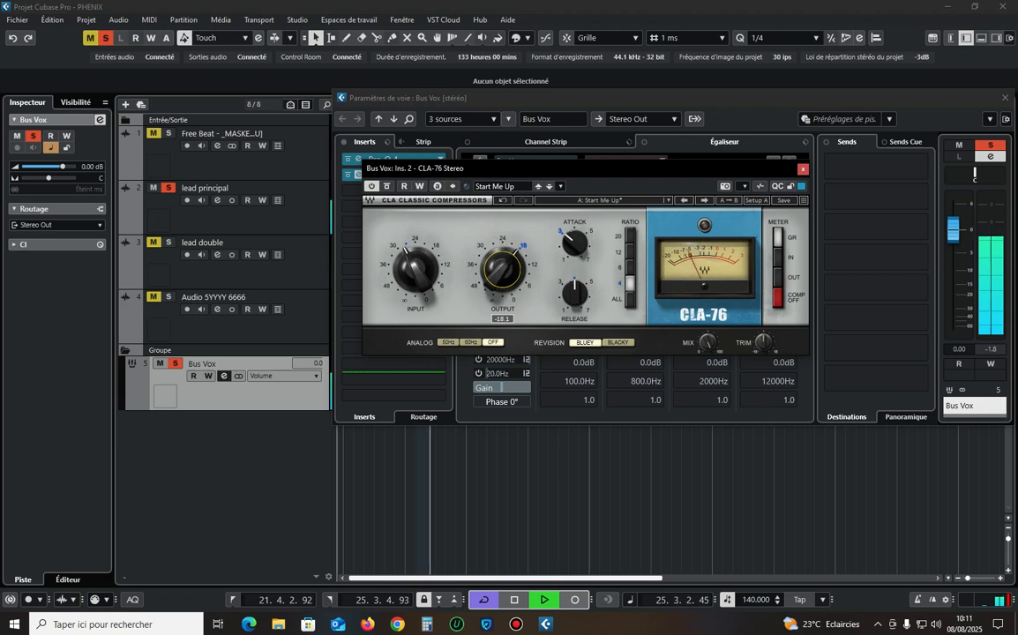
key(space)
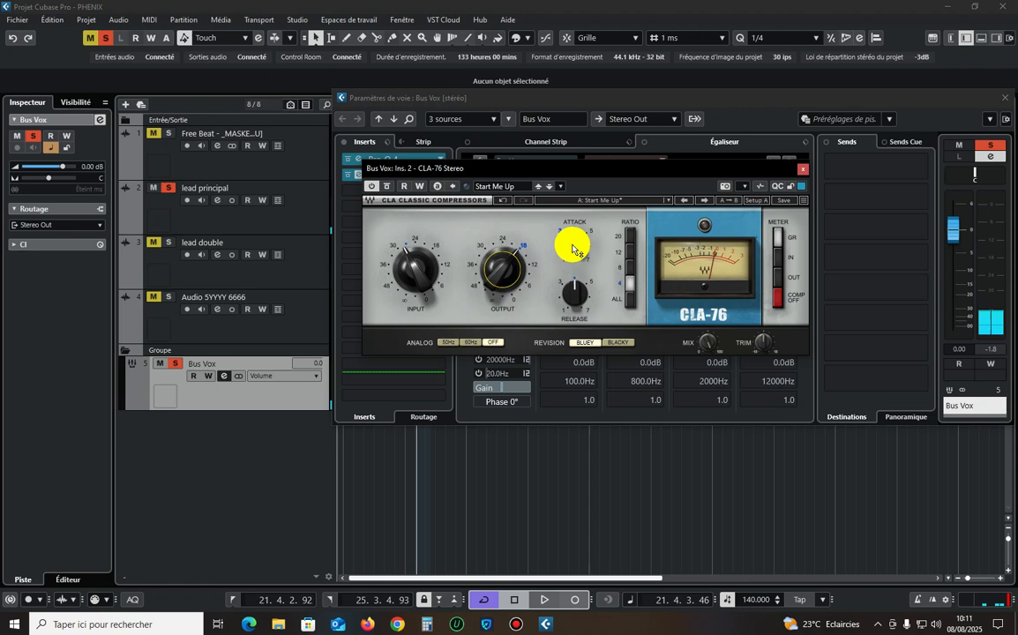
Adjust the CLA-76 output to about -17.5 while listening to the vocal, then stop playback.
key(space)
drag(501, 267, 501, 260)
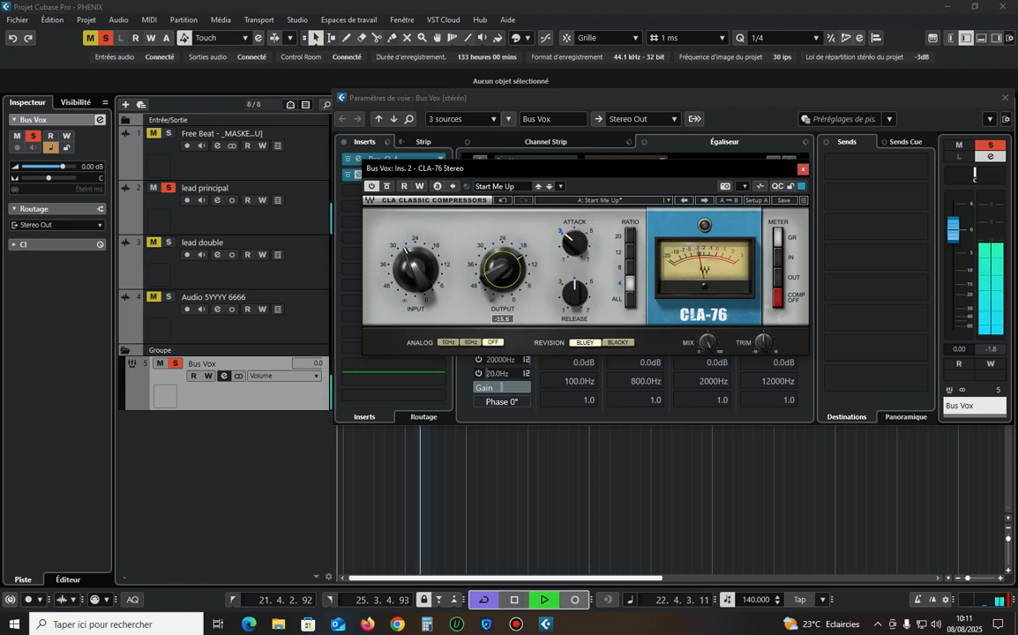
click(511, 262)
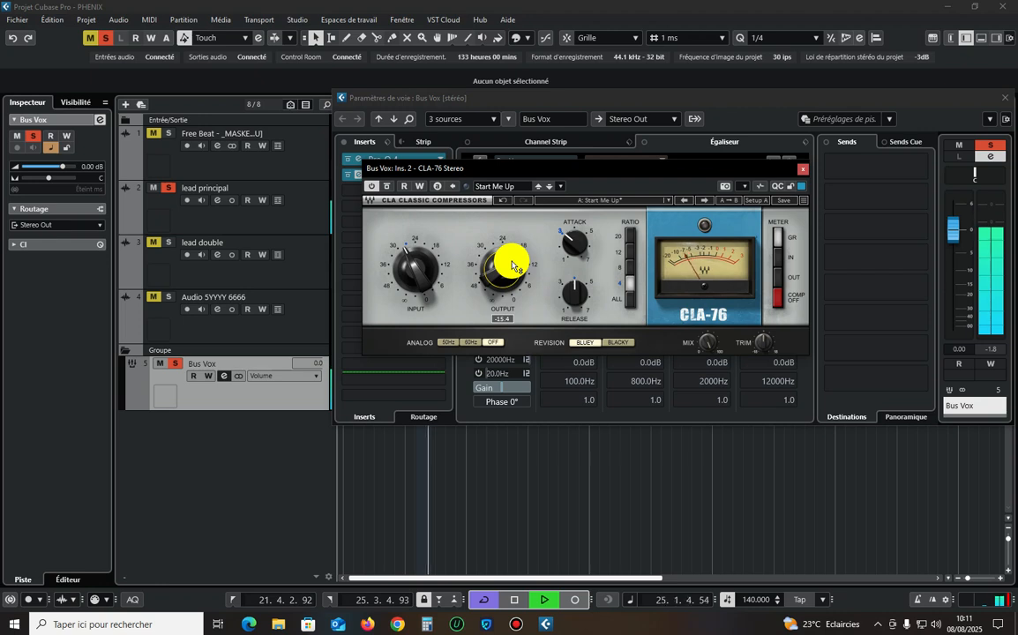
drag(512, 263, 495, 276)
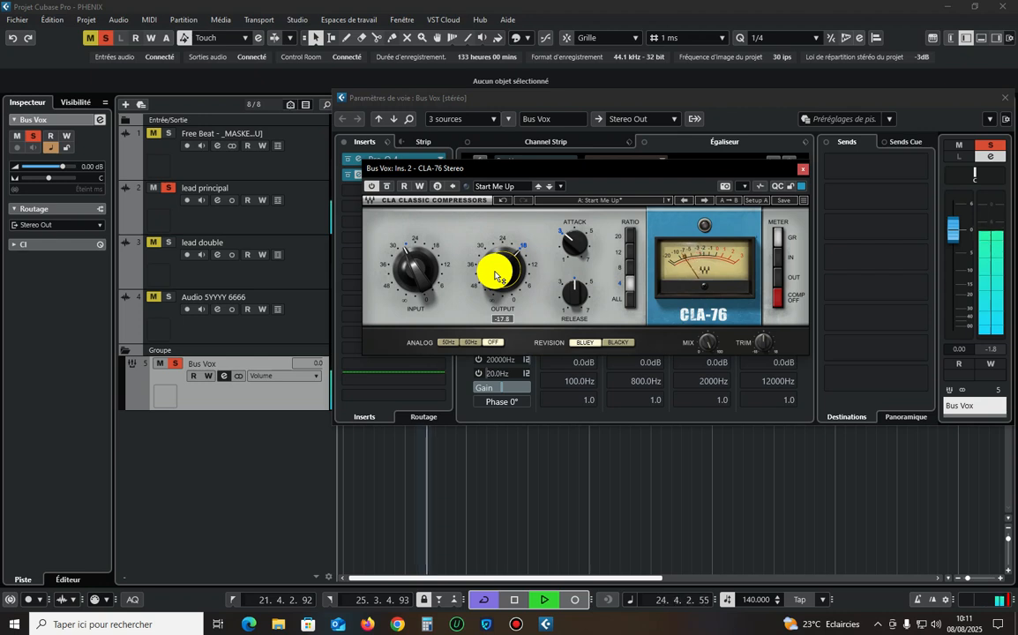
drag(494, 276, 501, 304)
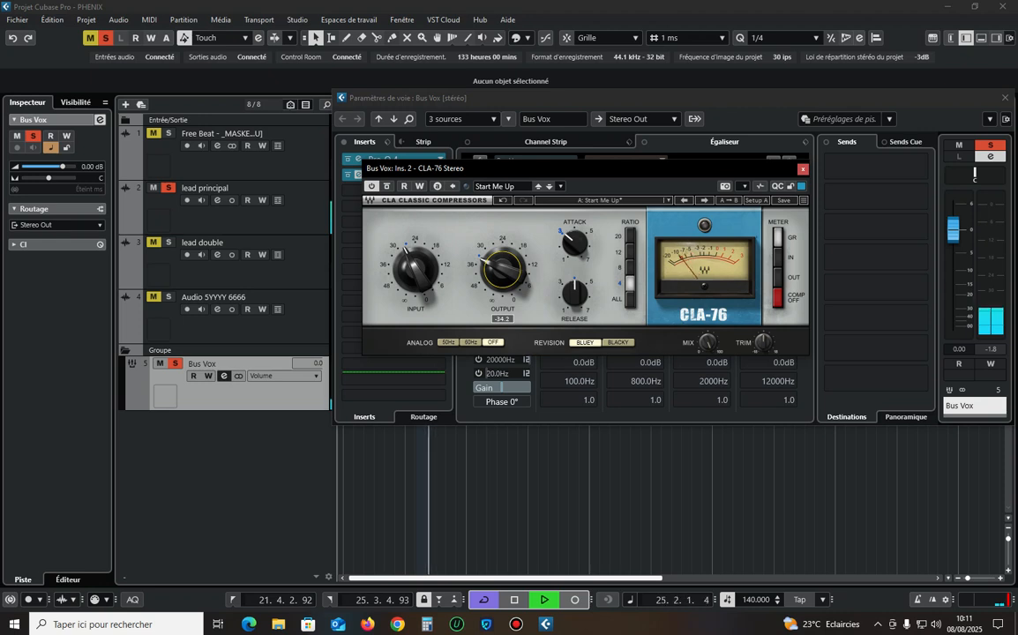
drag(501, 304, 501, 263)
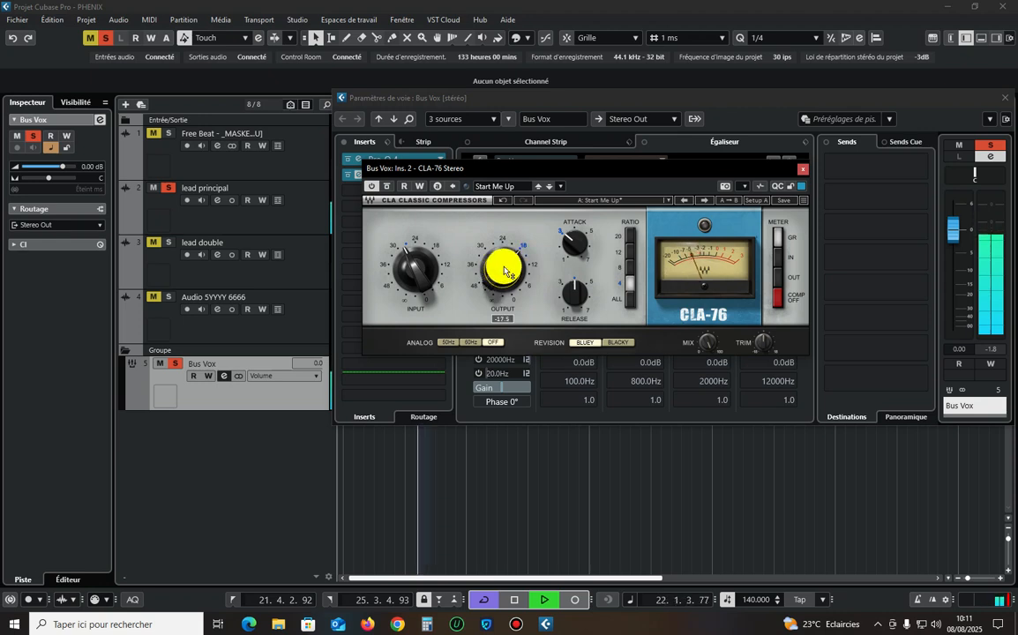
key(space)
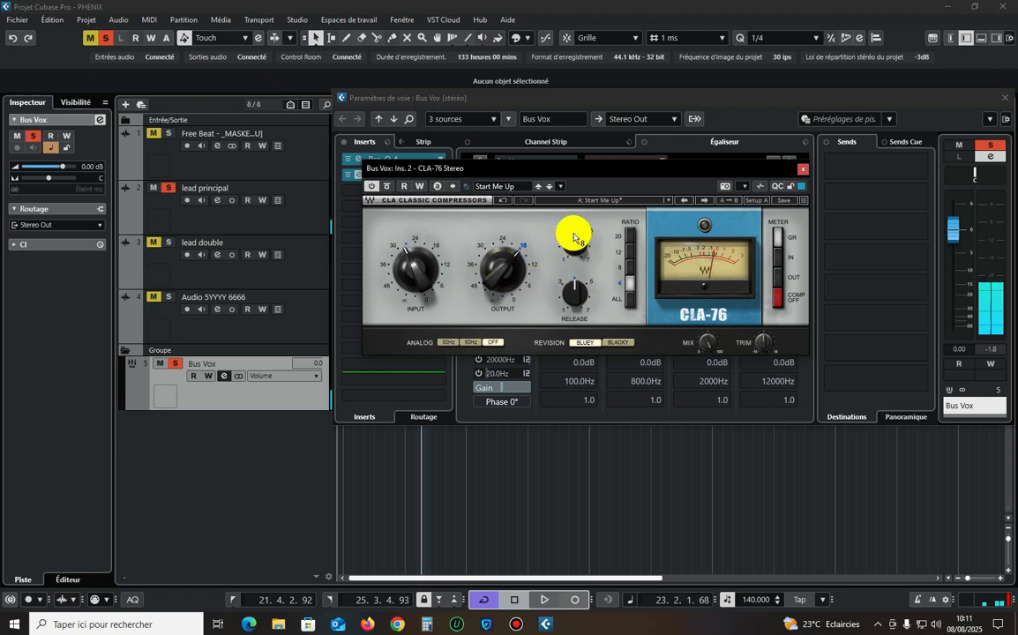
Set the CLA-76 attack to about 5.79 while listening to the vocal.
drag(578, 246, 578, 242)
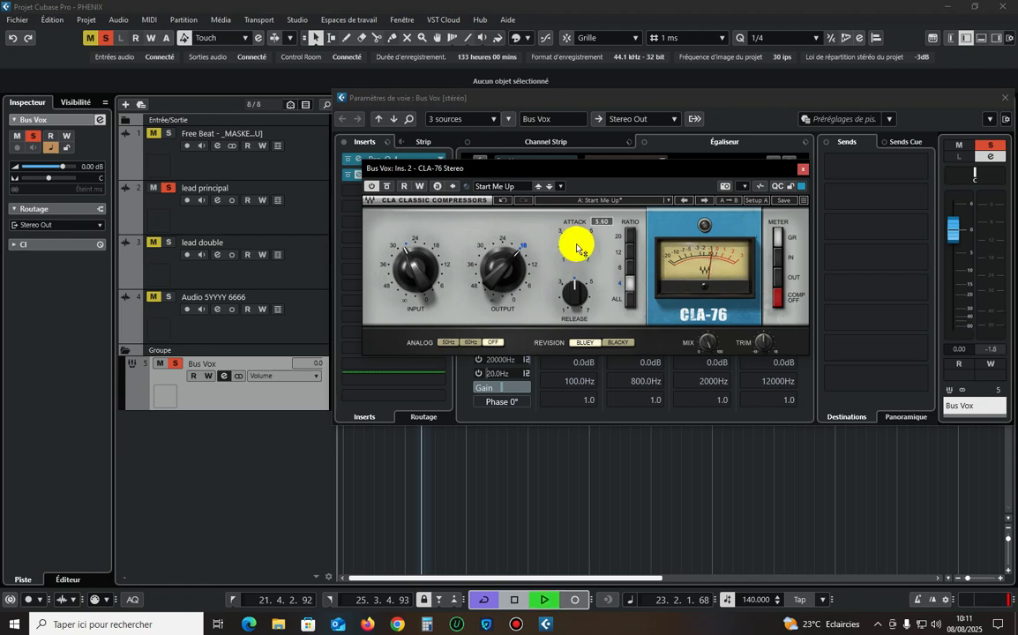
key(space)
drag(576, 246, 572, 249)
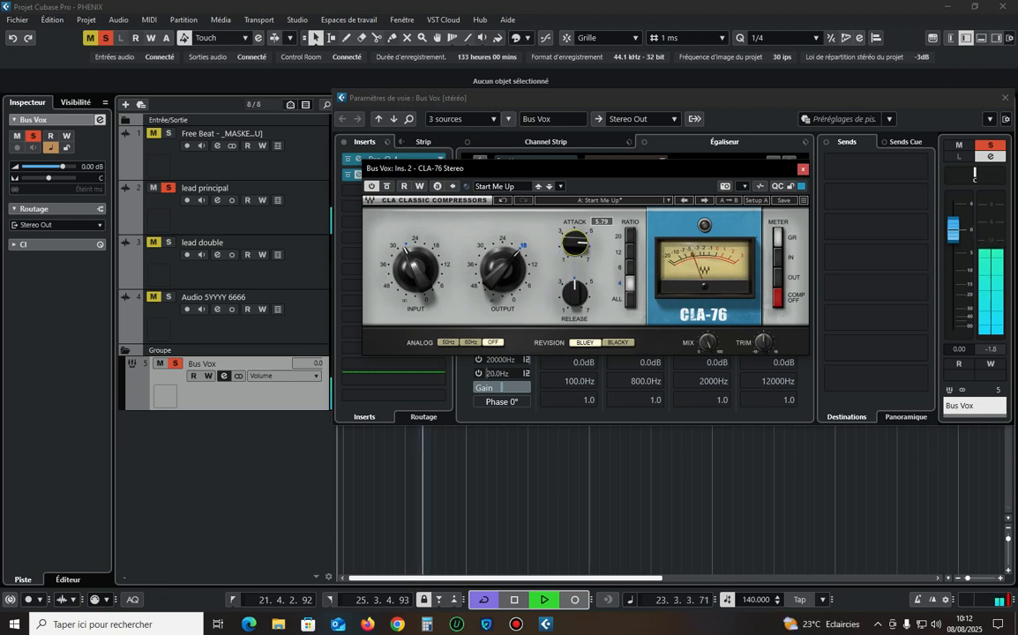
drag(575, 242, 574, 250)
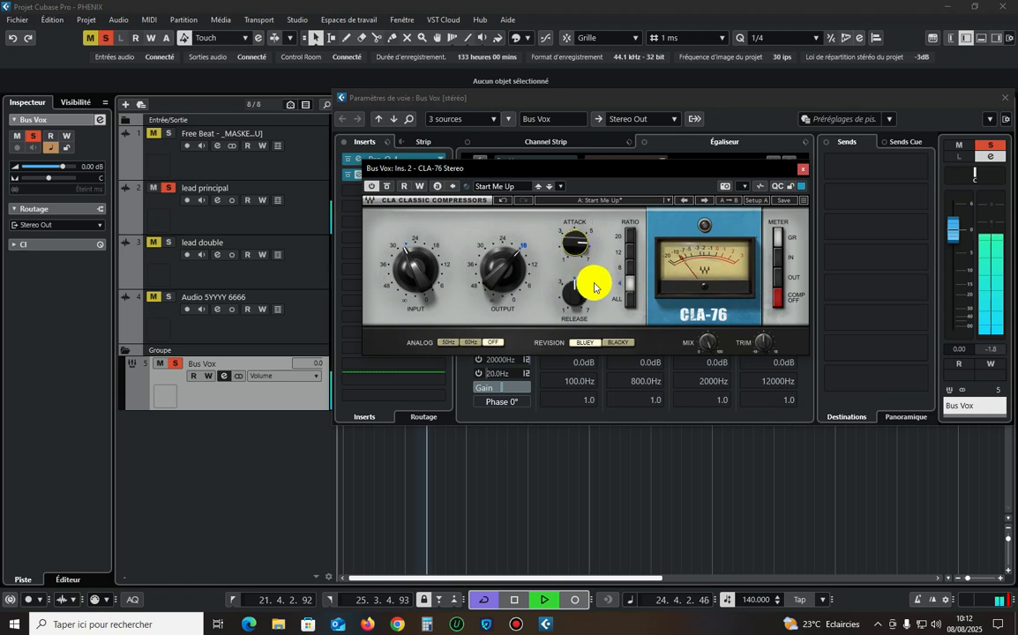
key(space)
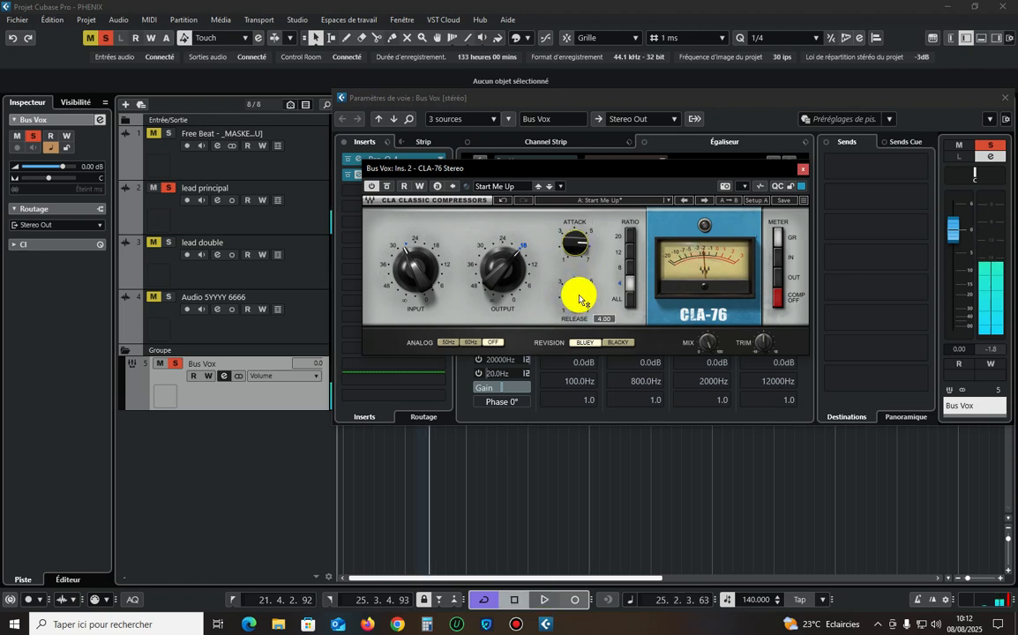
Set the CLA-76 release to 5.16 and play the vocal to check it.
drag(580, 300, 580, 299)
key(space)
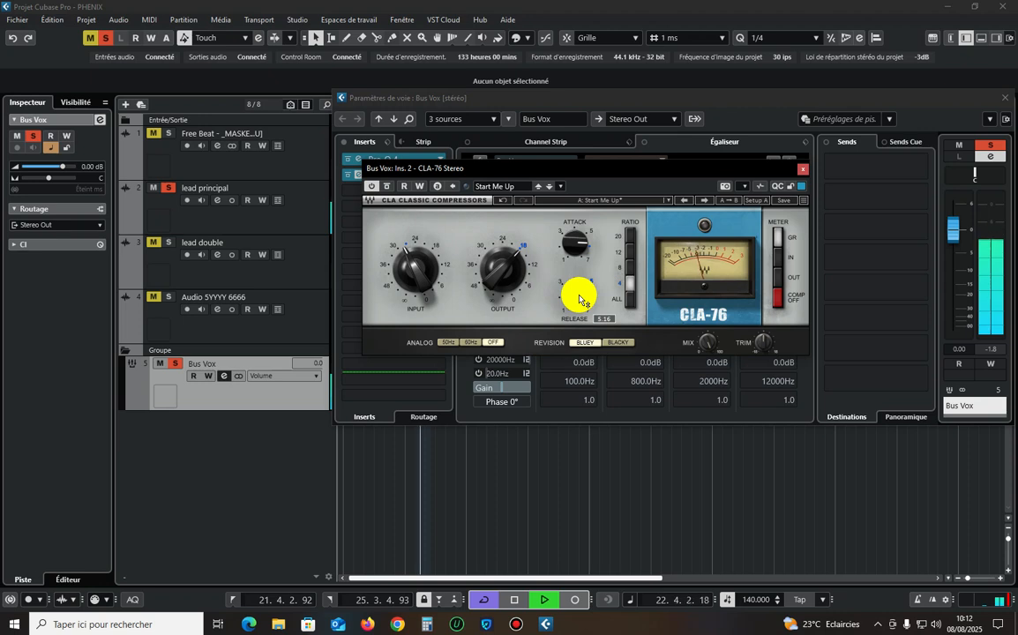
key(space)
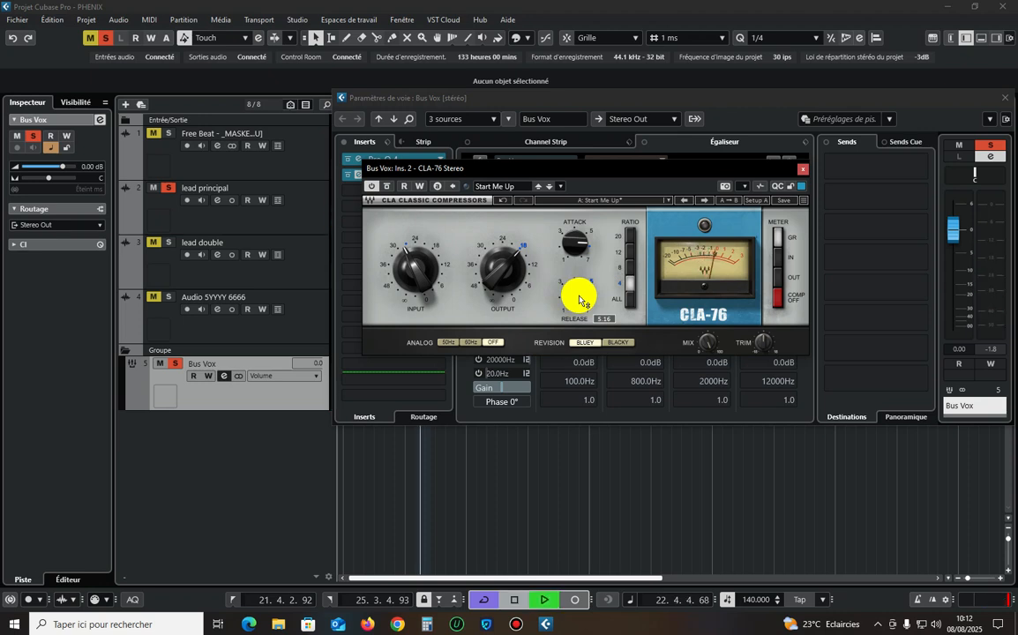
key(space)
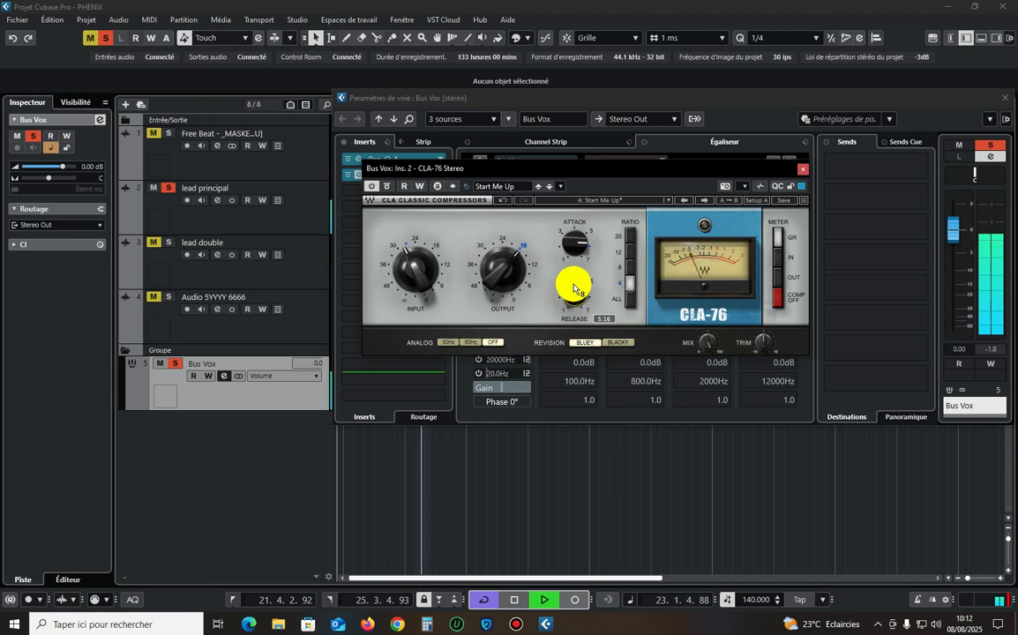
Compare the vocal with the Bus Vox inserts bypassed and active, closing the CLA-76 window.
click(374, 188)
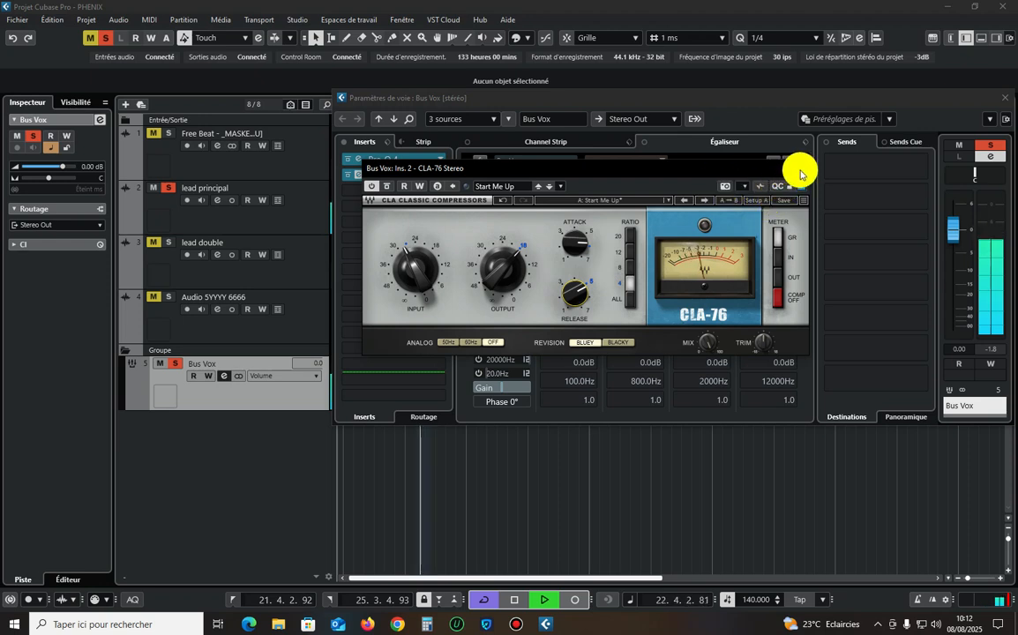
key(space)
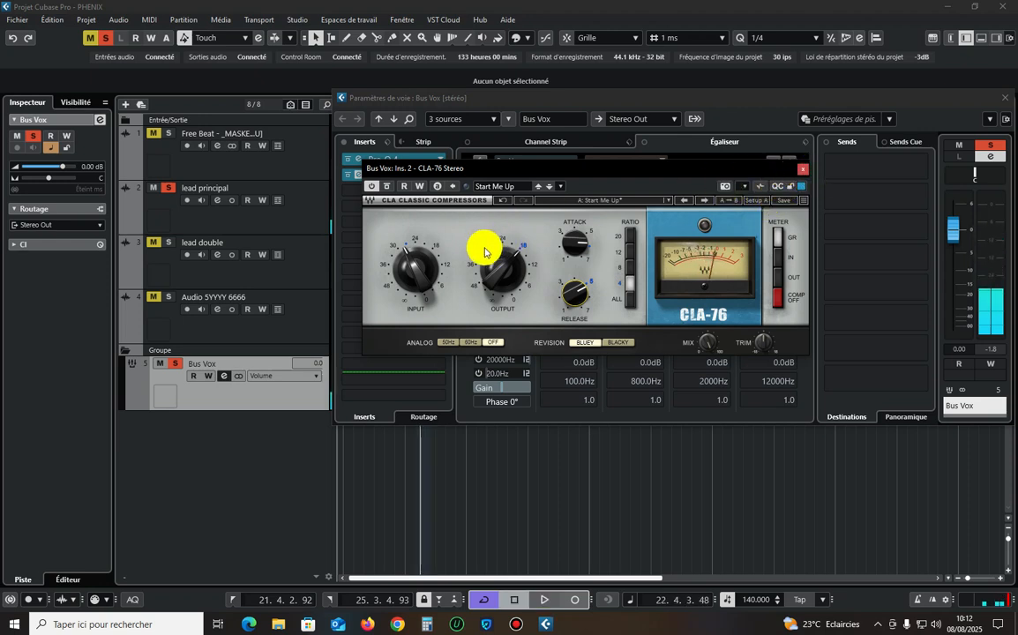
click(803, 168)
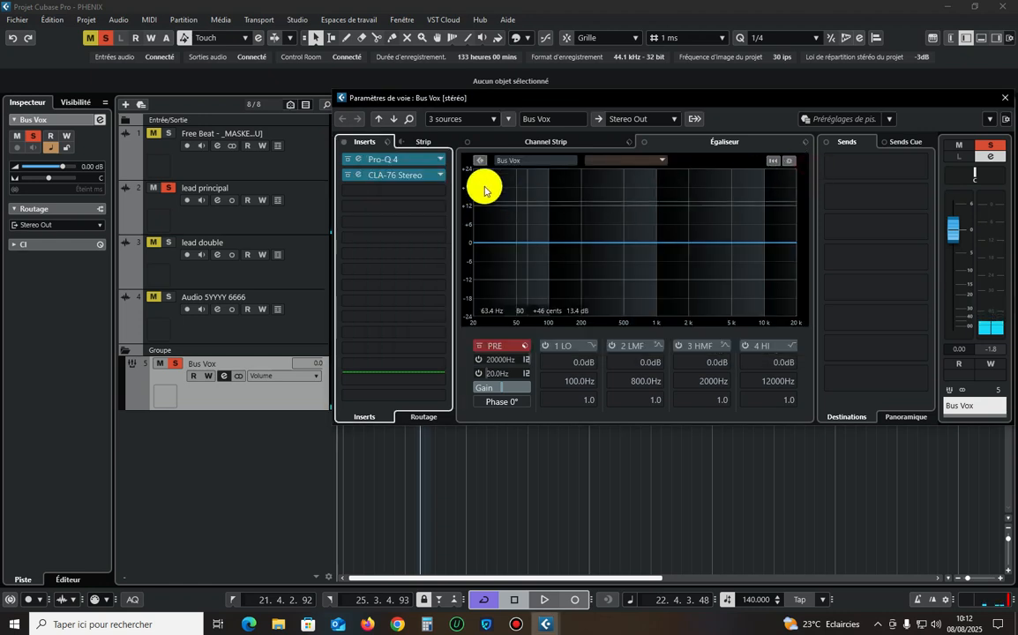
key(space)
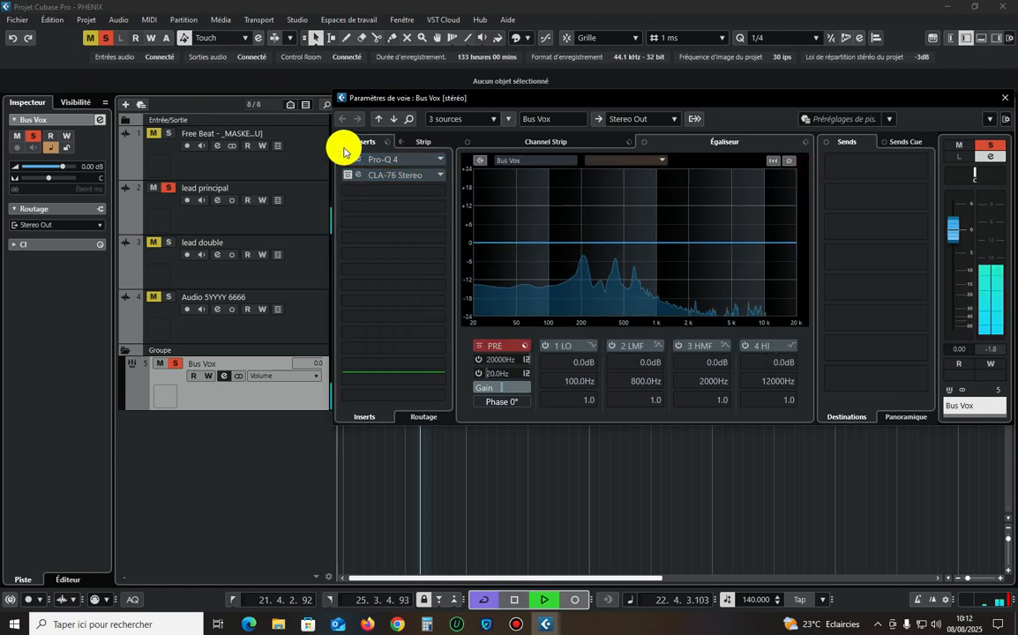
key(space)
Insert DeEsser Stereo in the third insert slot of Bus Vox and load its Male Ess preset.
click(377, 192)
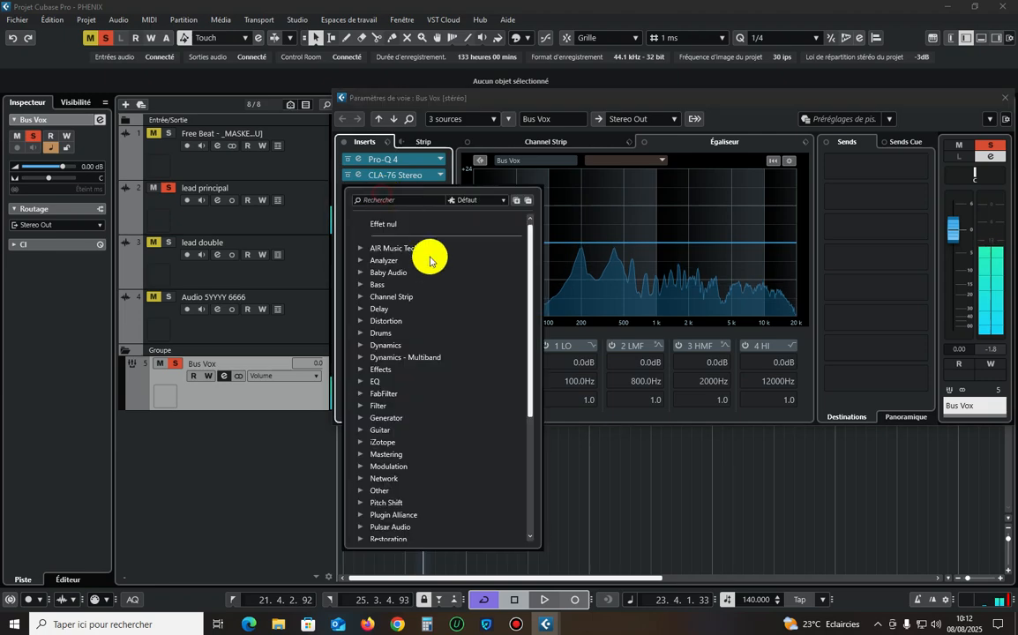
click(405, 347)
scroll(470, 411, down, 12)
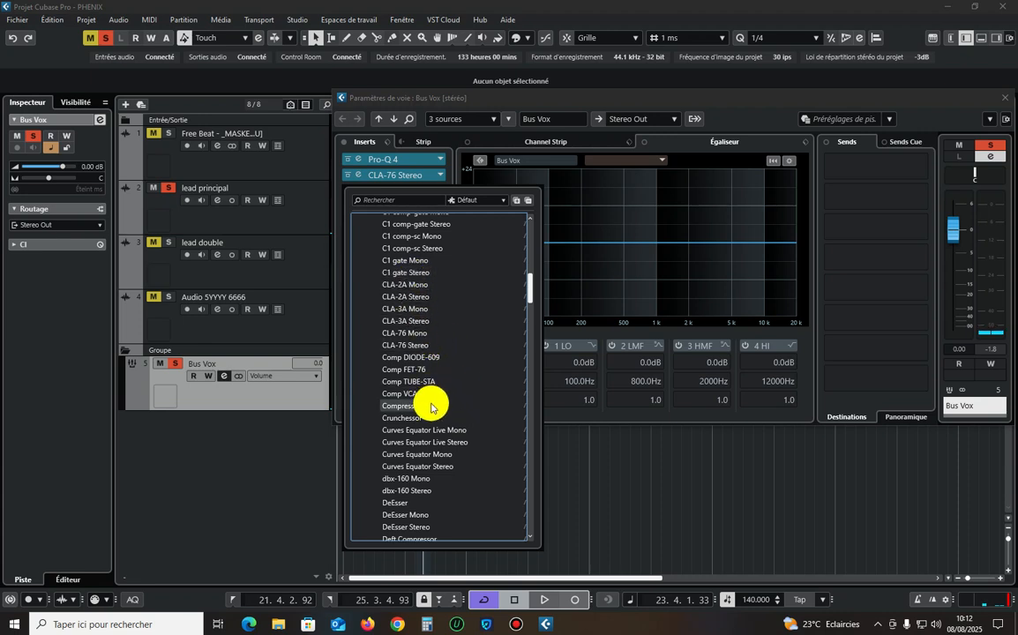
scroll(427, 404, down, 3)
scroll(424, 422, down, 2)
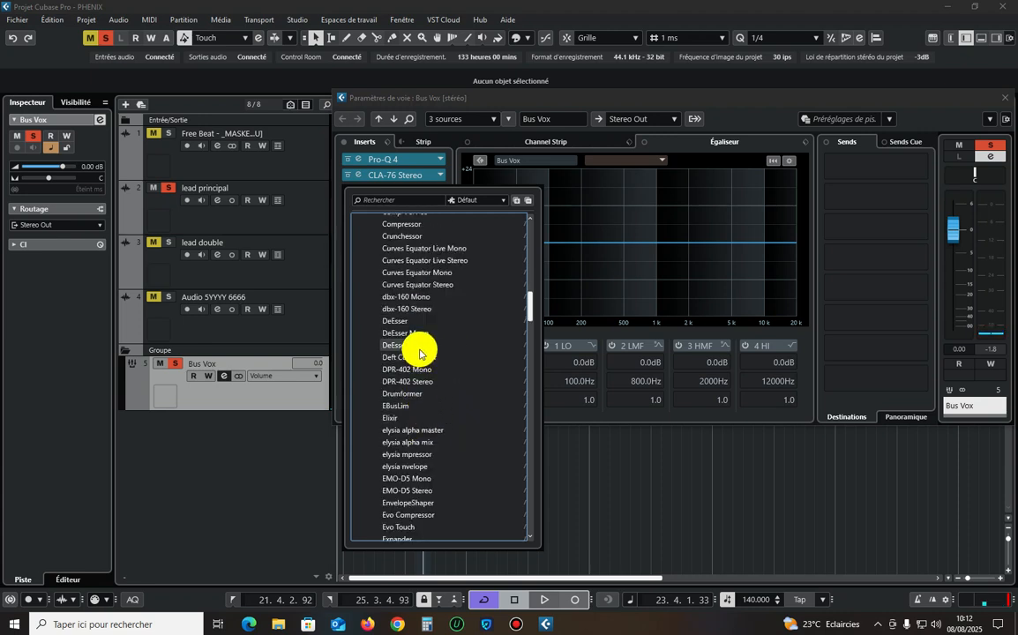
click(416, 350)
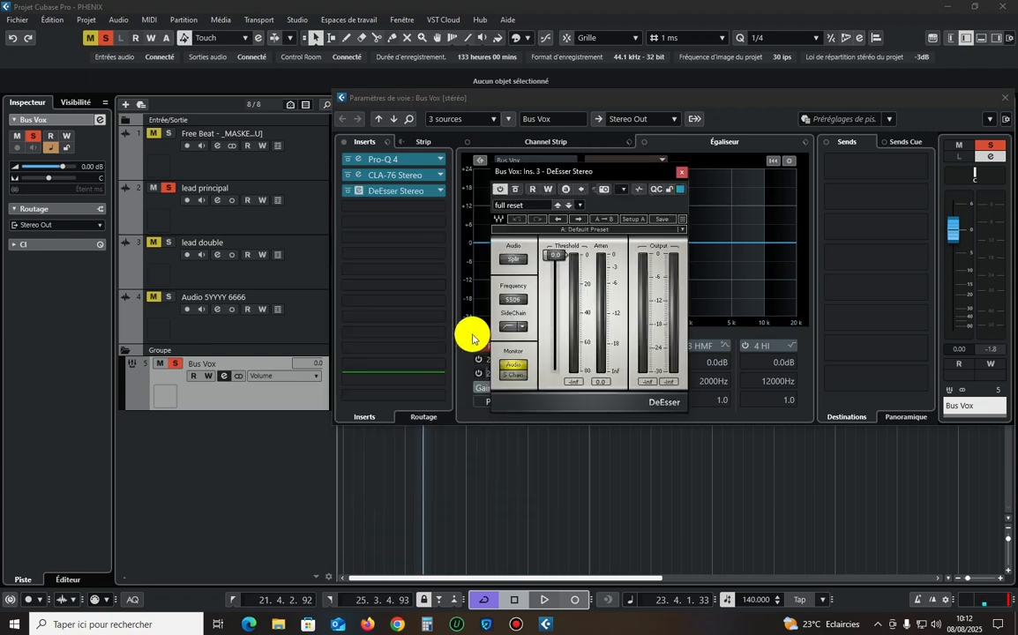
click(572, 229)
click(631, 392)
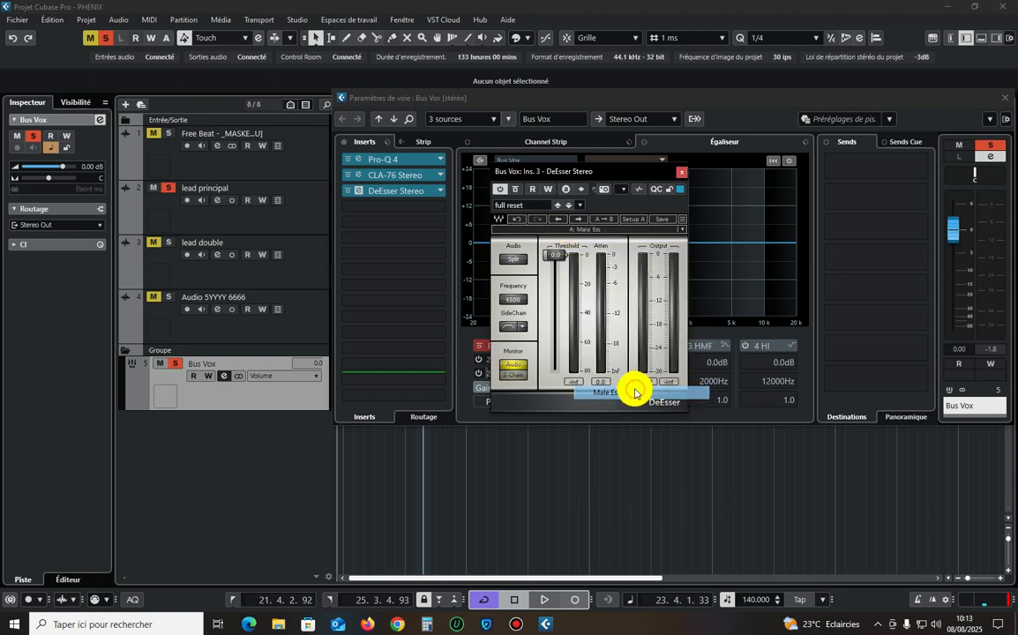
During playback, lower the DeEsser's threshold to about -38.1 with its monitor switched to the side chain.
drag(556, 331, 554, 317)
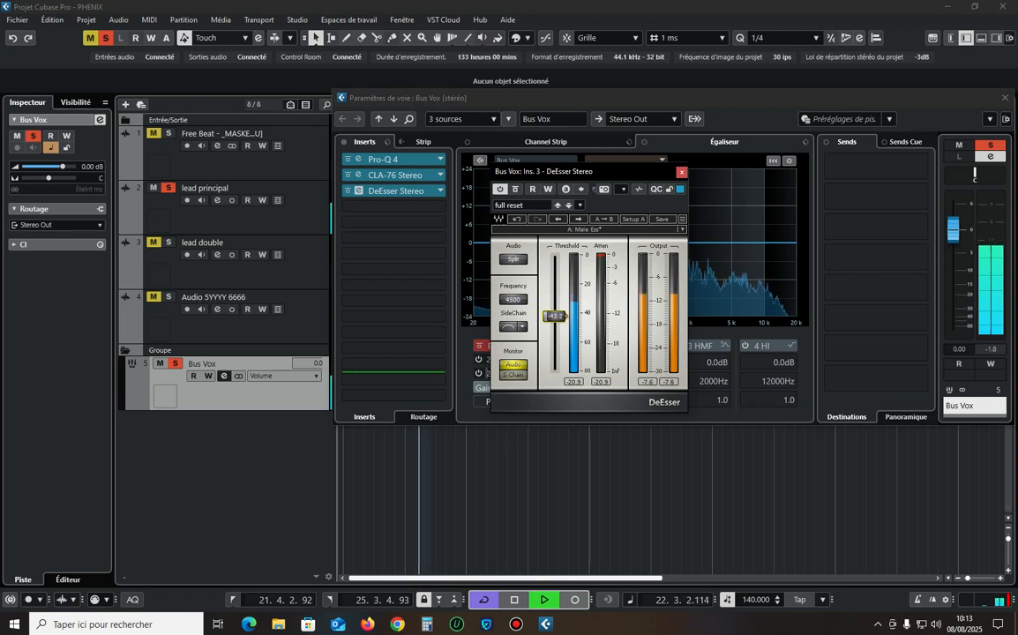
drag(554, 316, 554, 313)
click(512, 376)
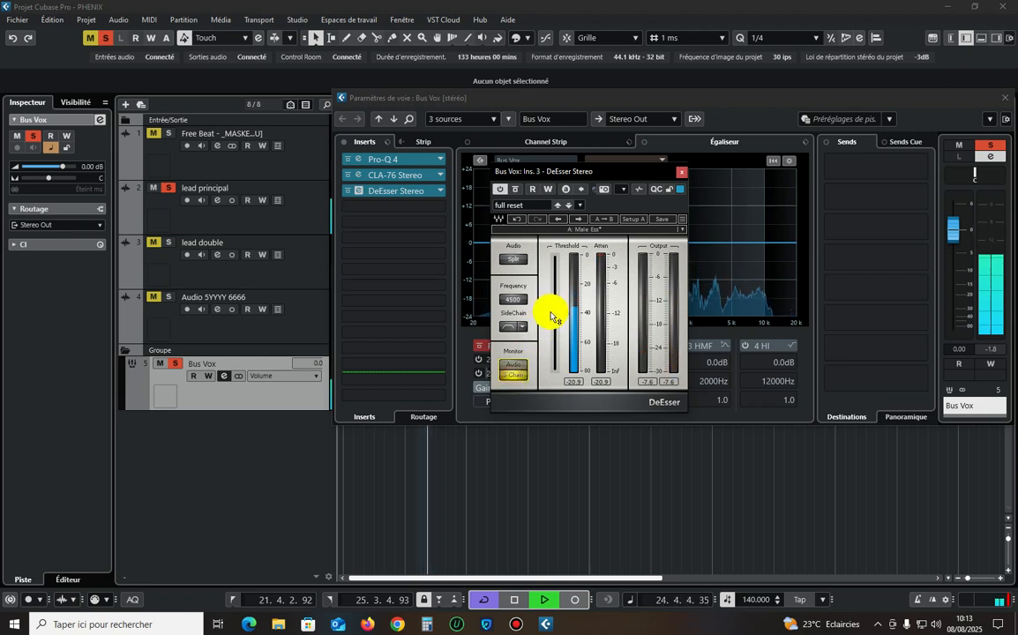
click(553, 312)
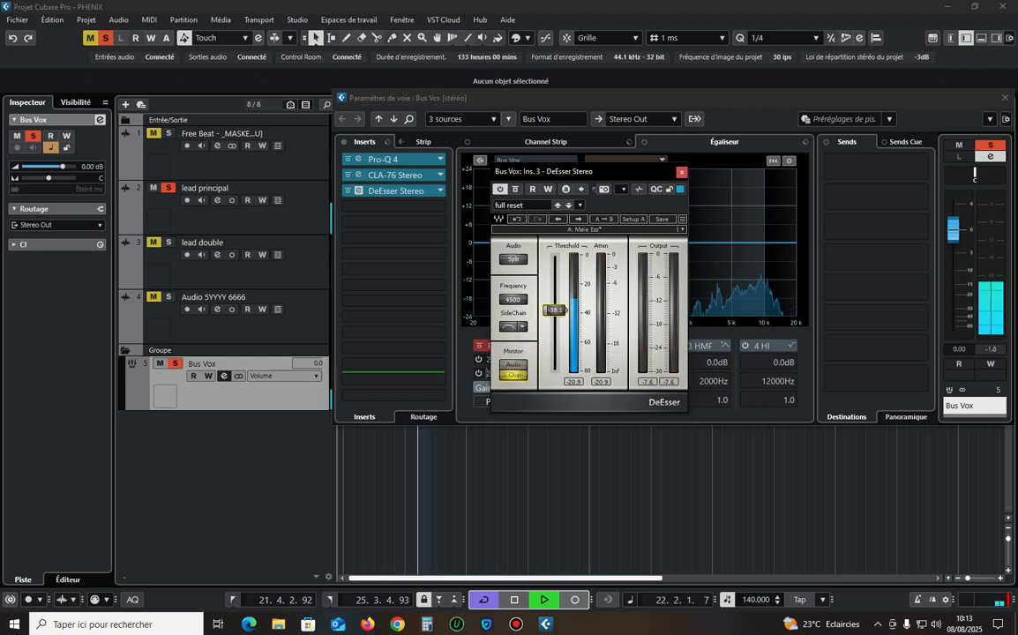
Return the DeEsser's monitor to Audio, fine-tune its threshold to -38.0 and close its window.
click(512, 364)
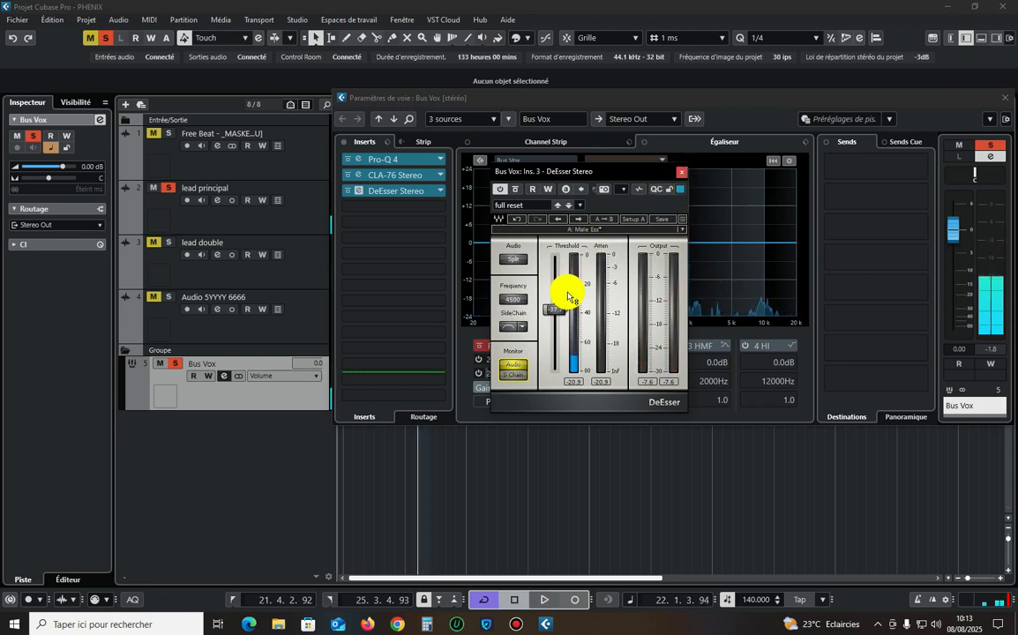
drag(554, 309, 554, 310)
key(space)
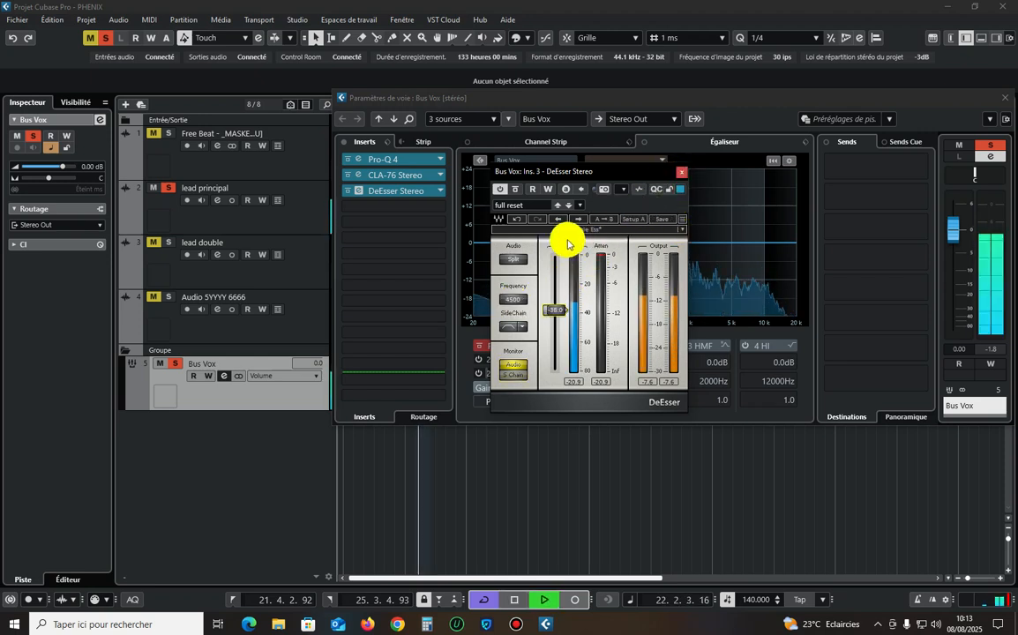
click(681, 172)
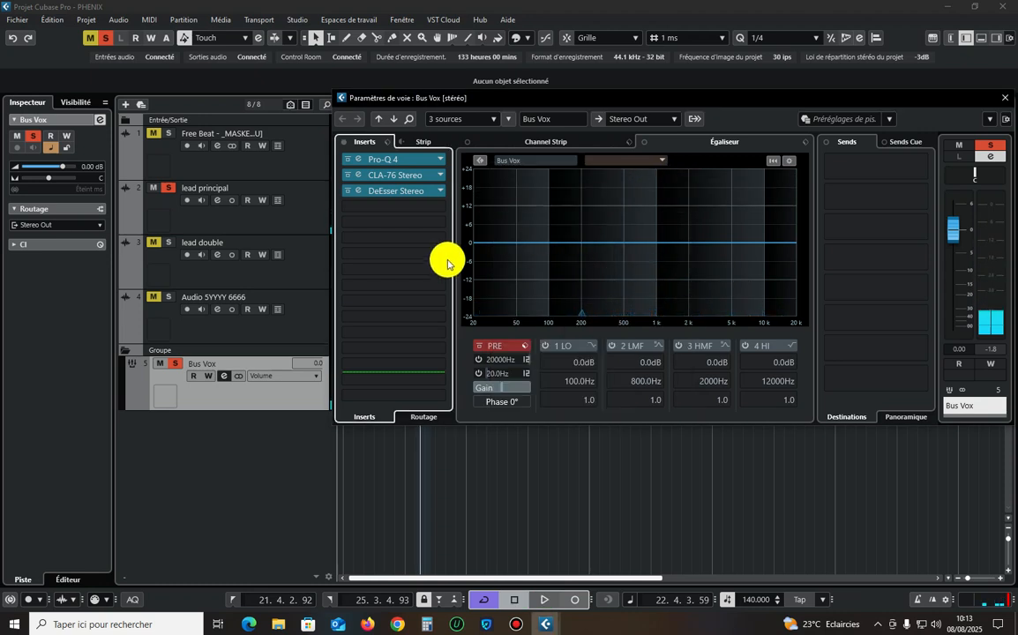
click(414, 208)
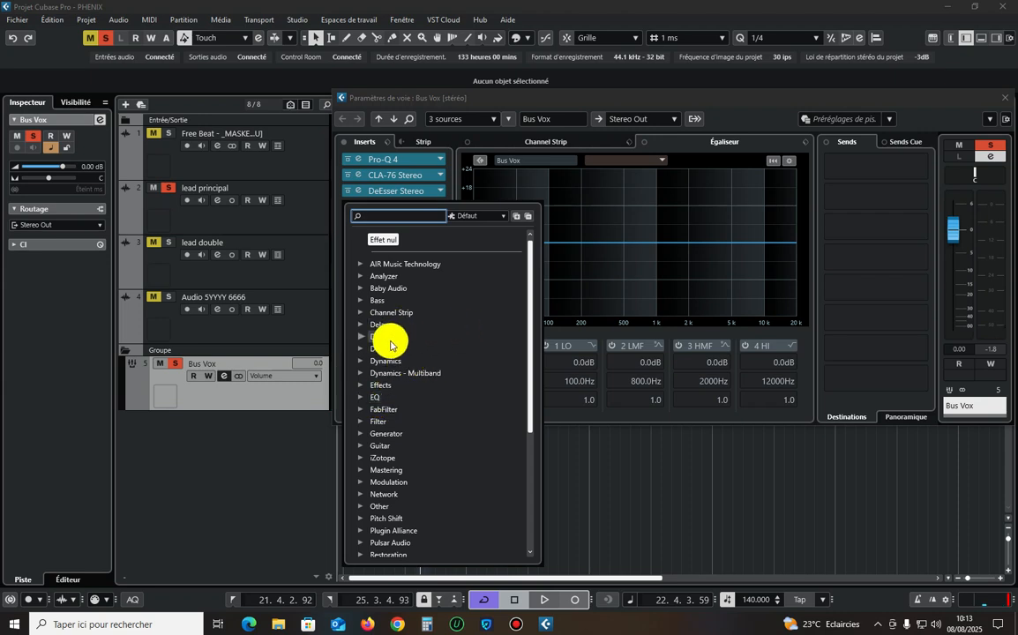
text(cla)
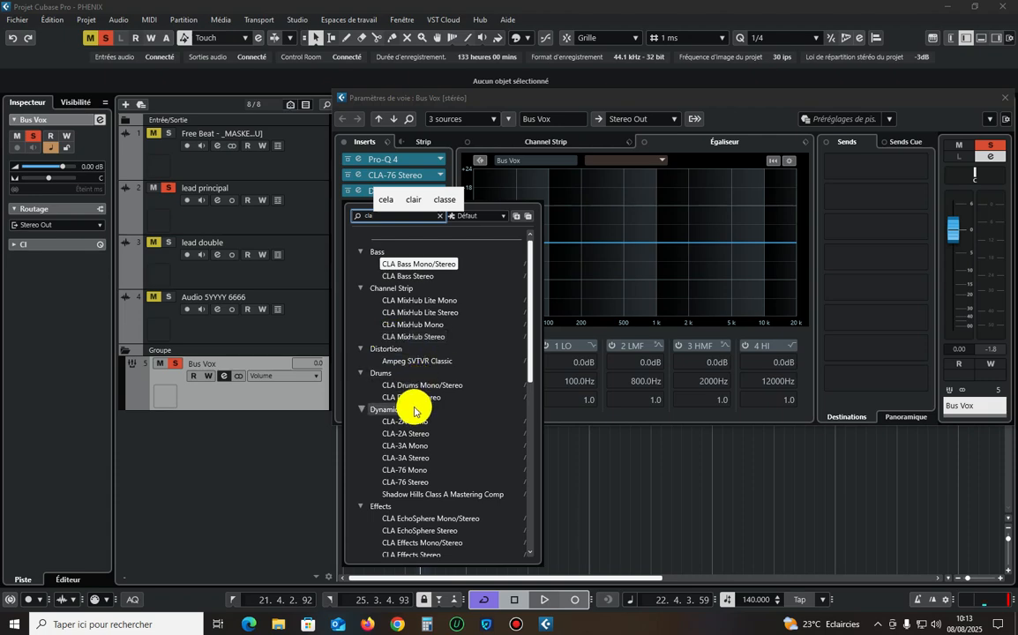
click(405, 482)
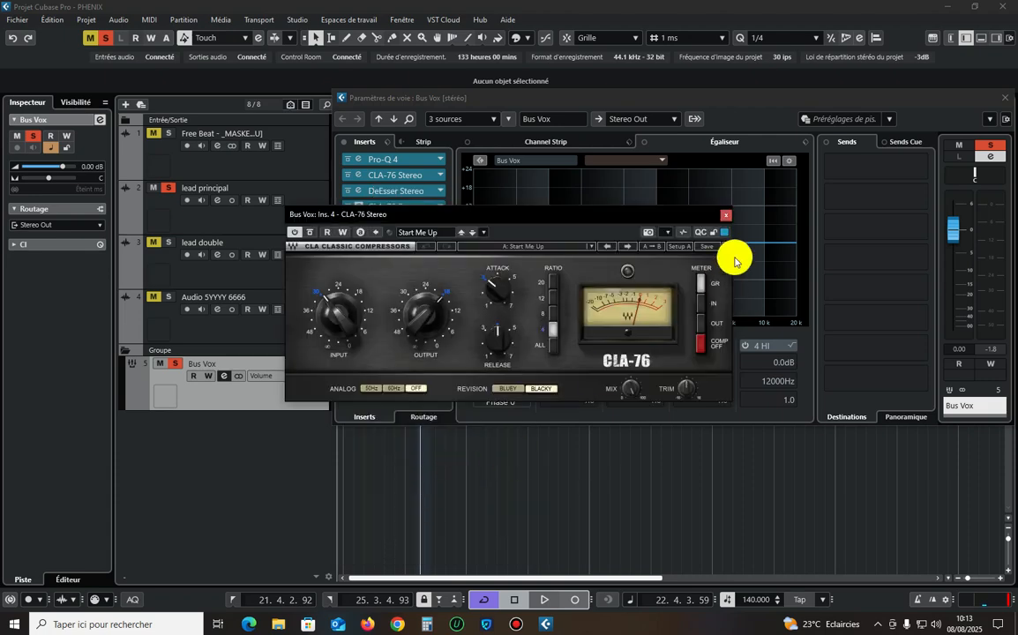
click(725, 215)
Replace the plug-in in the fourth insert slot of Bus Vox with CLA-2A Stereo and start playback.
click(439, 205)
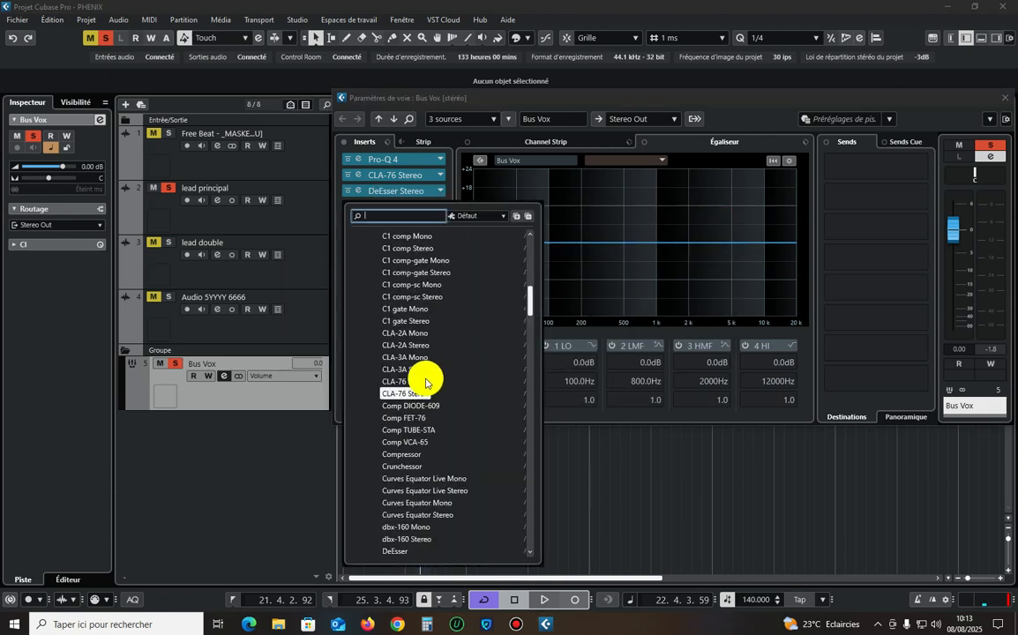
click(404, 345)
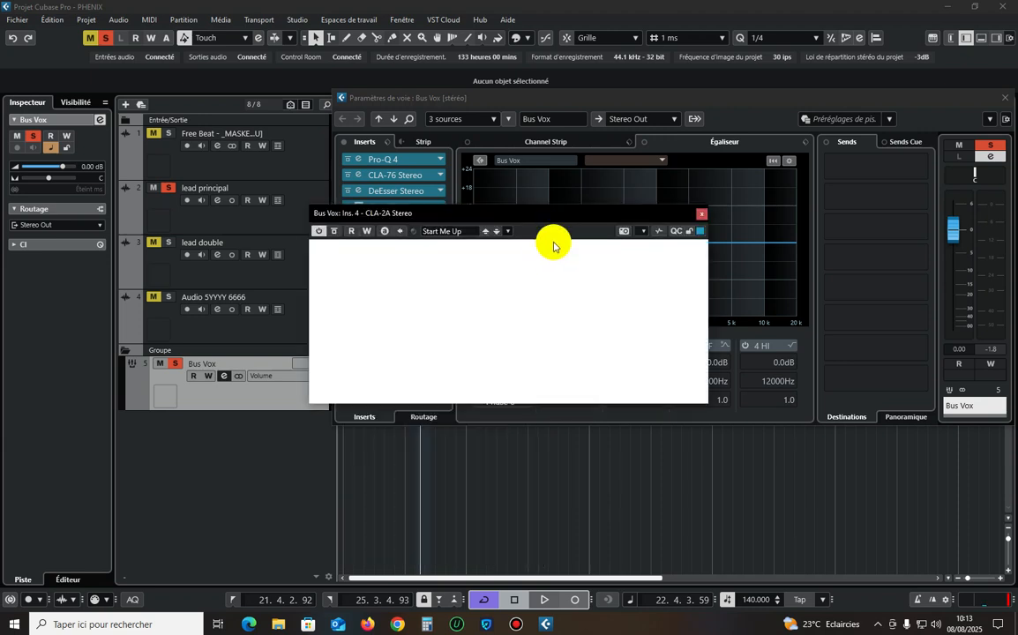
key(space)
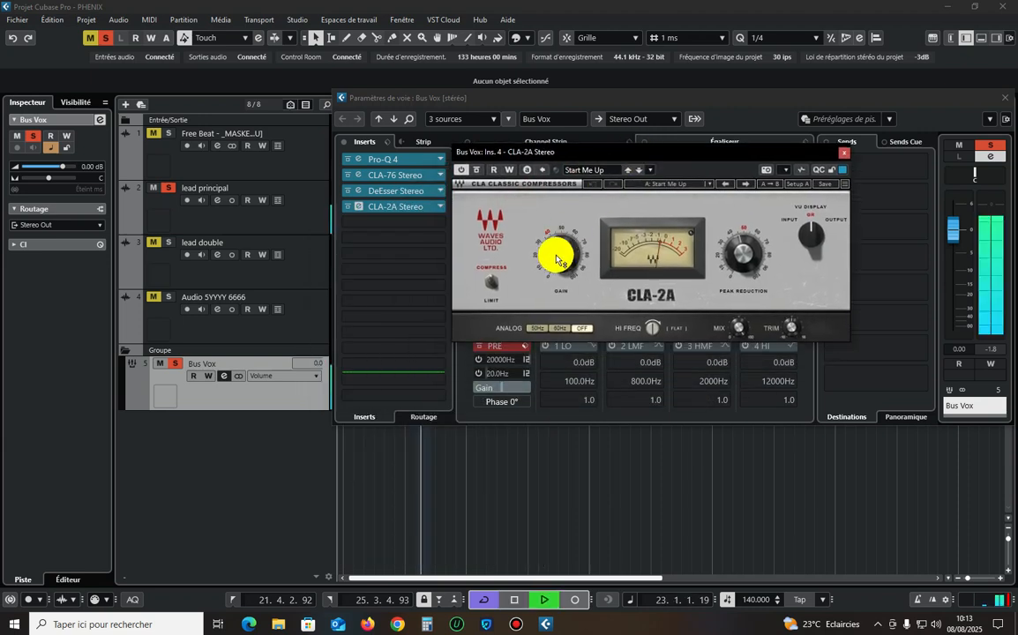
mouse_move(557, 259)
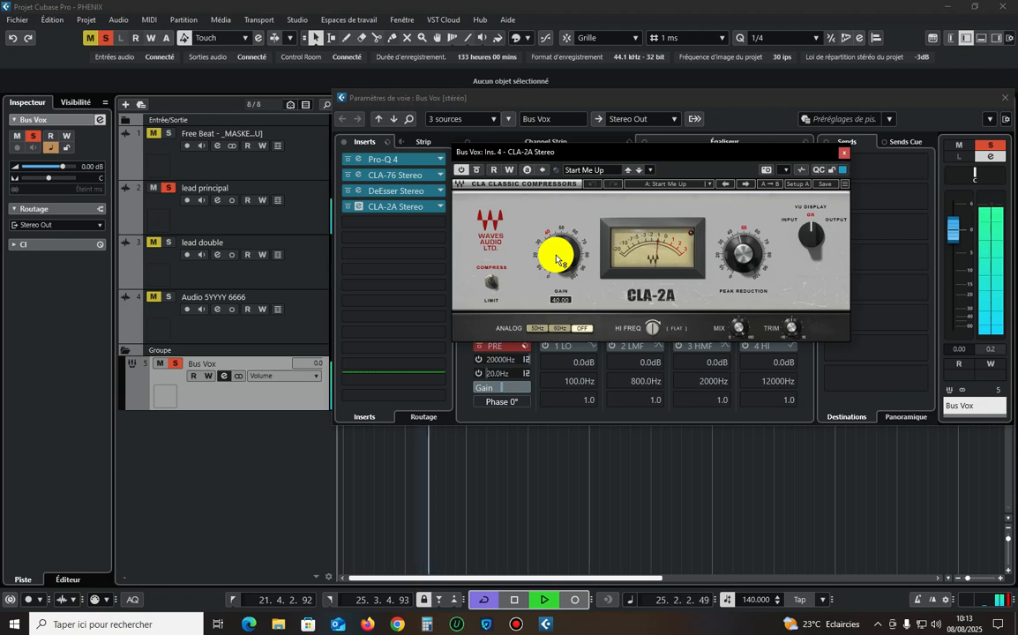
Lower the CLA-2A's gain to about 30.76 and restart playback.
drag(559, 258, 559, 260)
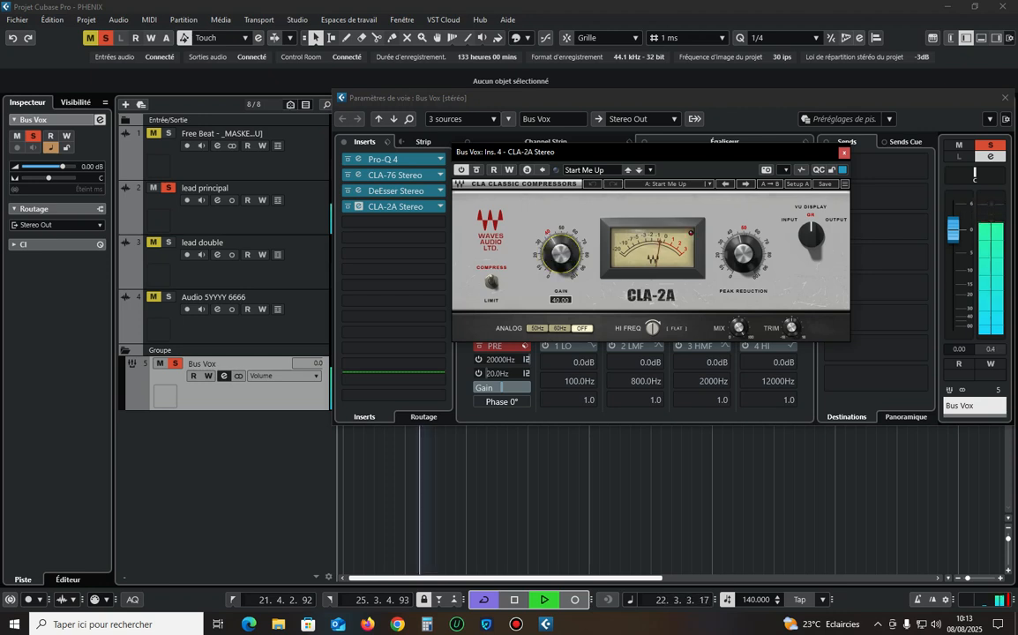
key(space)
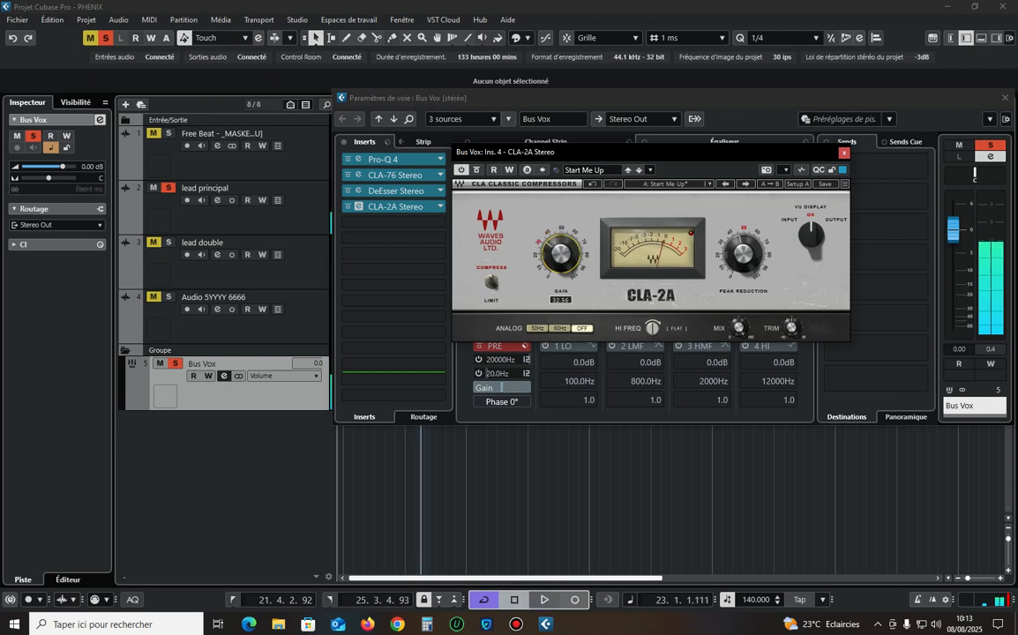
click(560, 252)
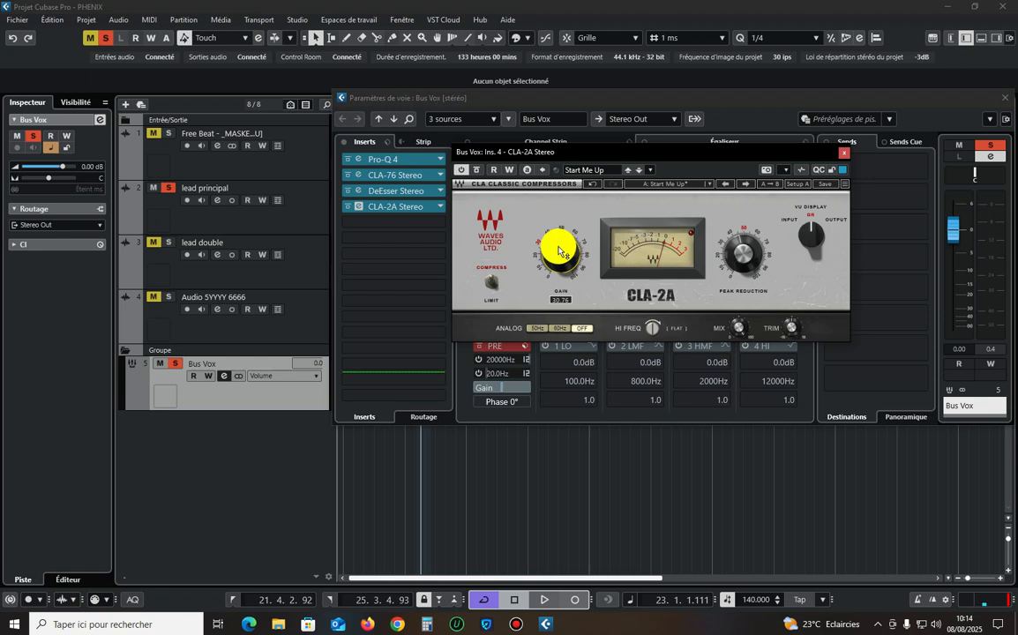
key(space)
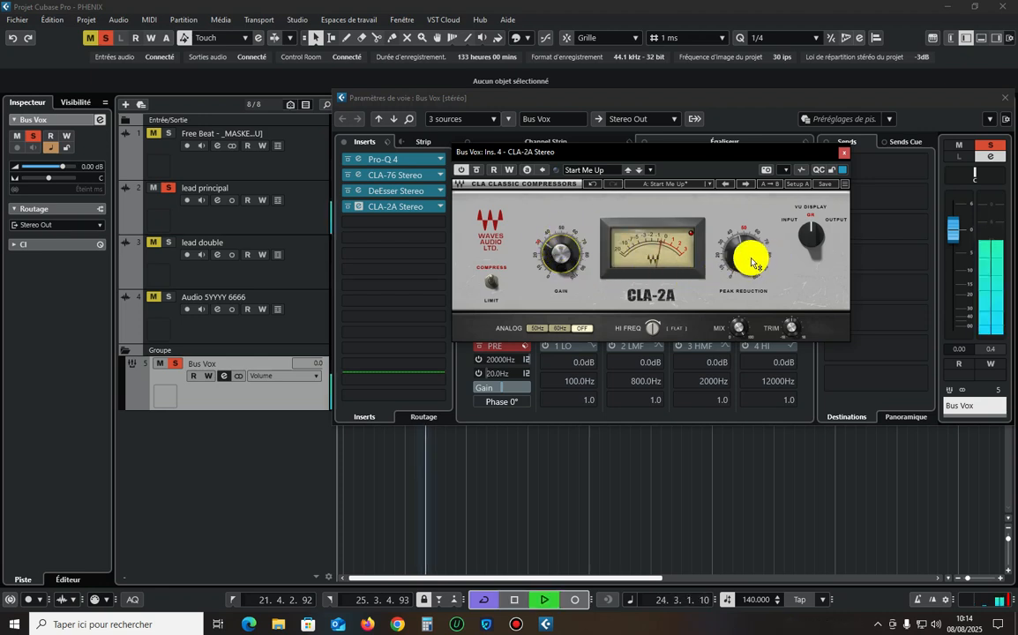
Fine-tune the CLA-2A's peak reduction and gain during playback and close its window.
drag(750, 258, 750, 256)
drag(563, 258, 564, 254)
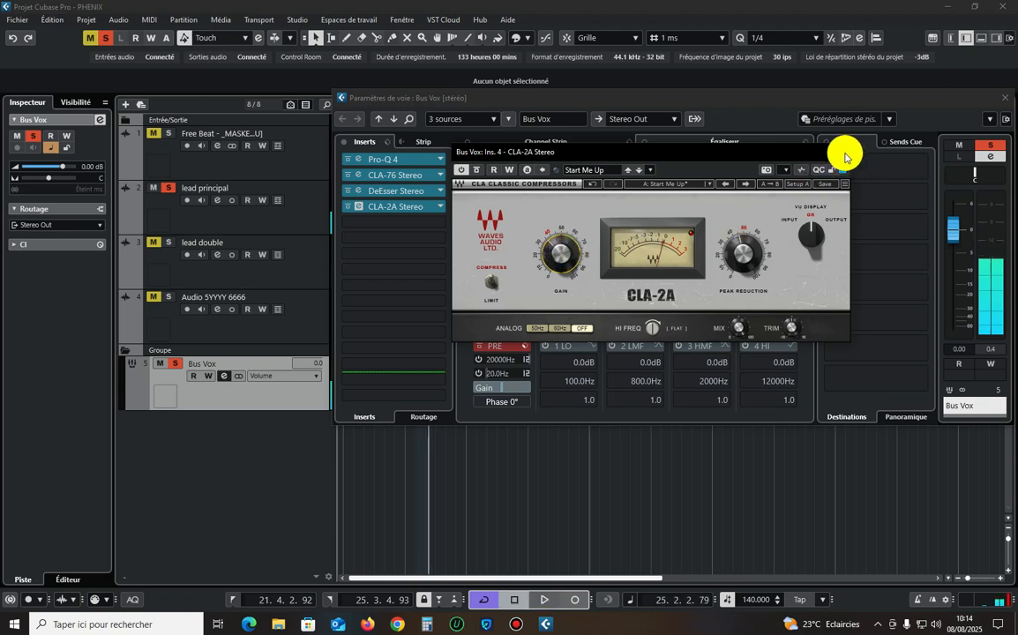
click(843, 156)
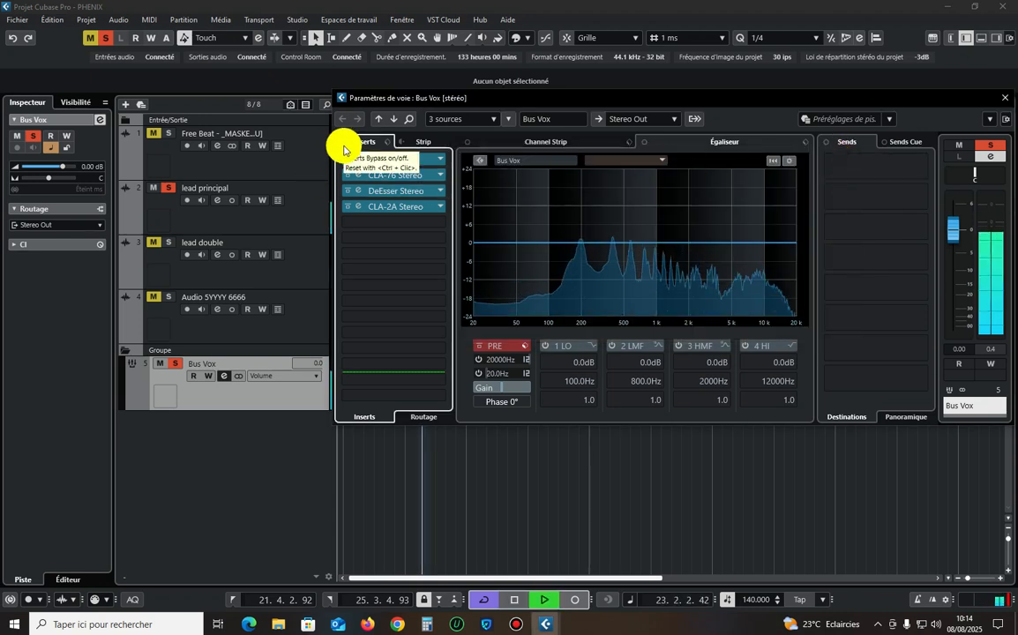
Compare Bus Vox with all inserts bypassed and active during playback, and review the Pro-Q 4 curve.
click(344, 146)
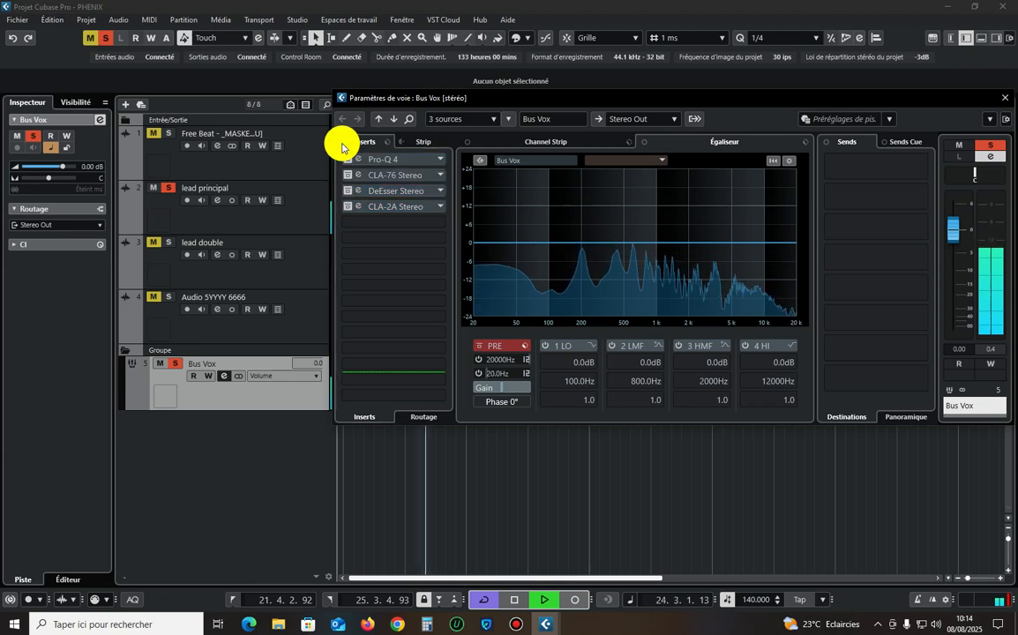
click(344, 147)
click(345, 146)
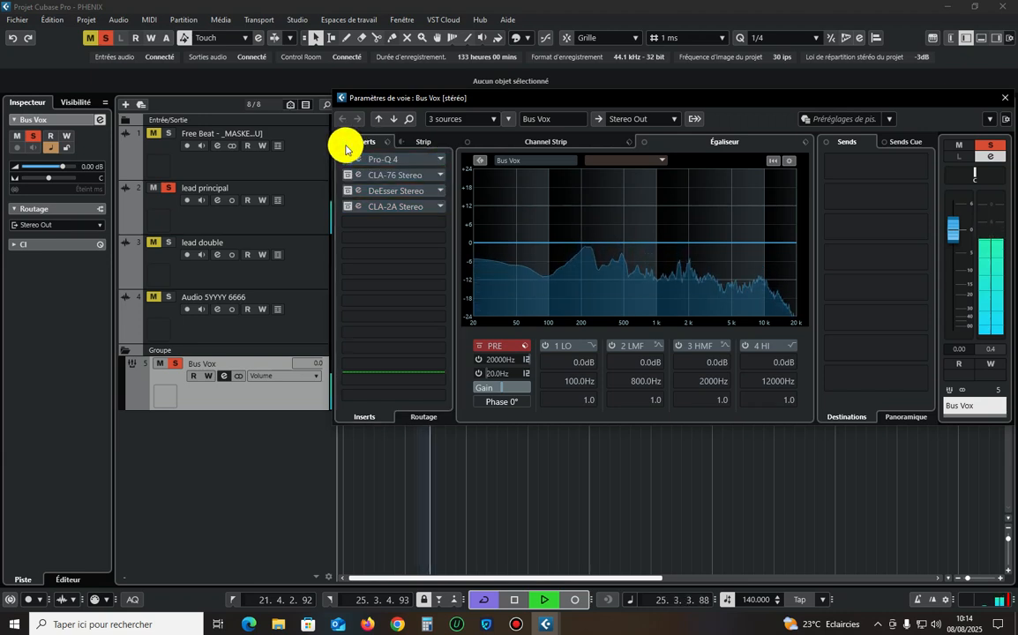
click(346, 146)
click(378, 158)
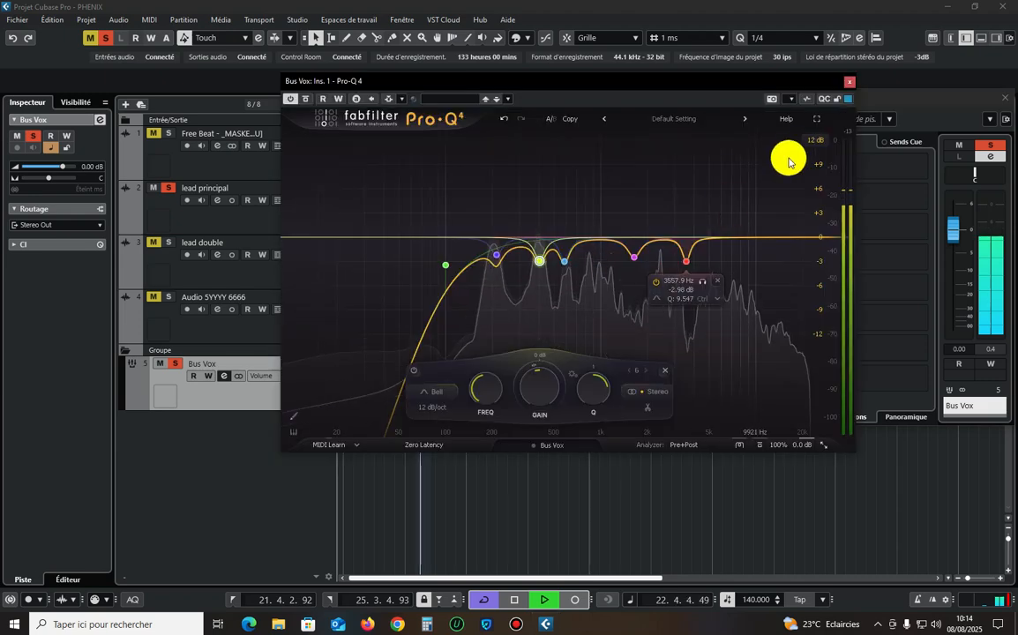
click(849, 81)
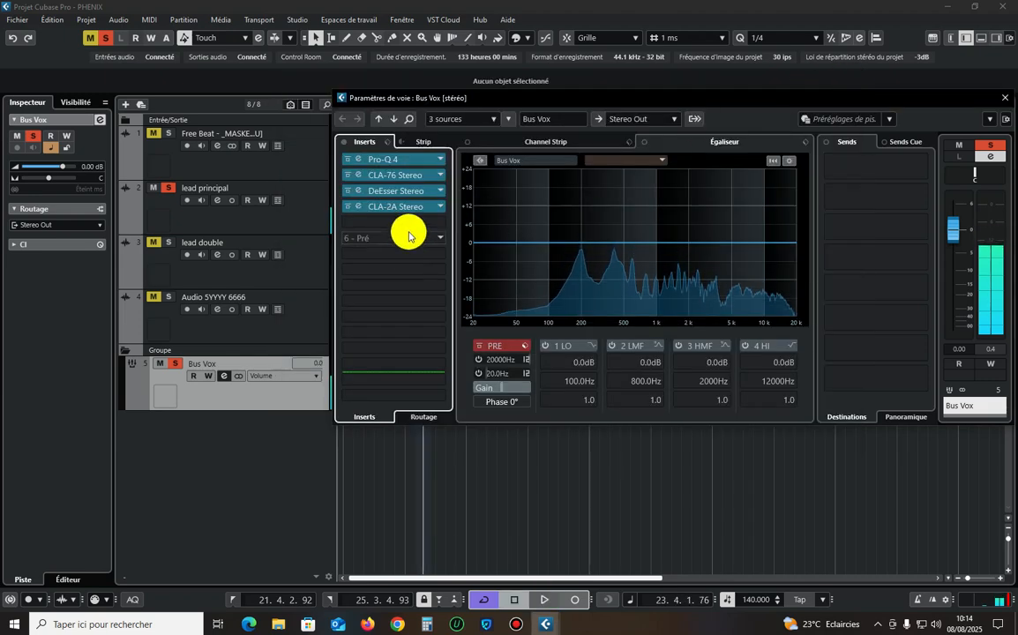
Insert SSLChannel Stereo in the fifth insert slot of Bus Vox and move its window aside.
click(416, 221)
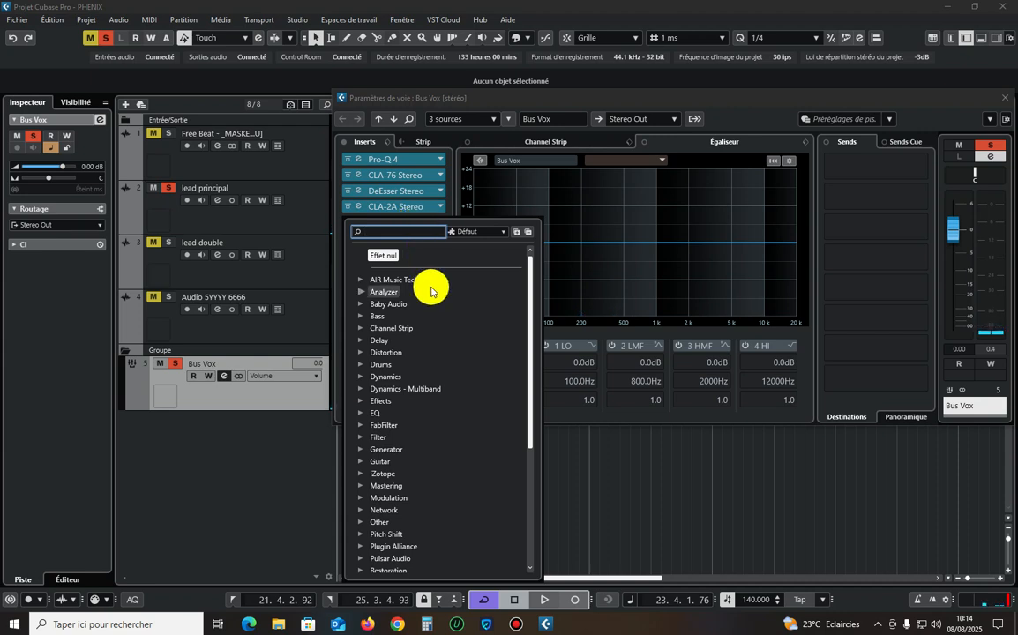
click(462, 102)
click(398, 220)
click(397, 231)
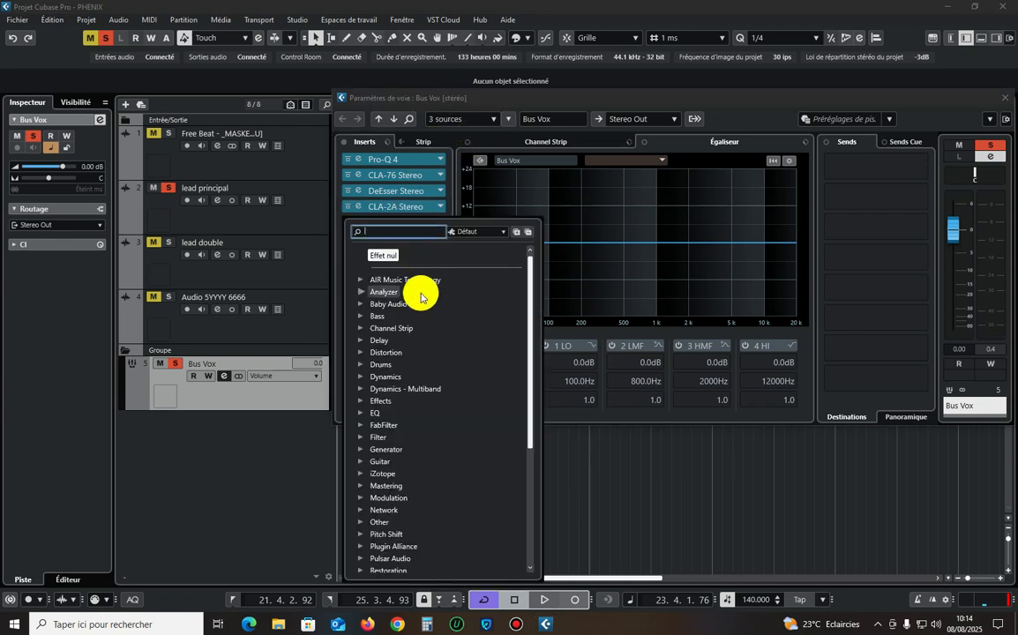
text(ssl)
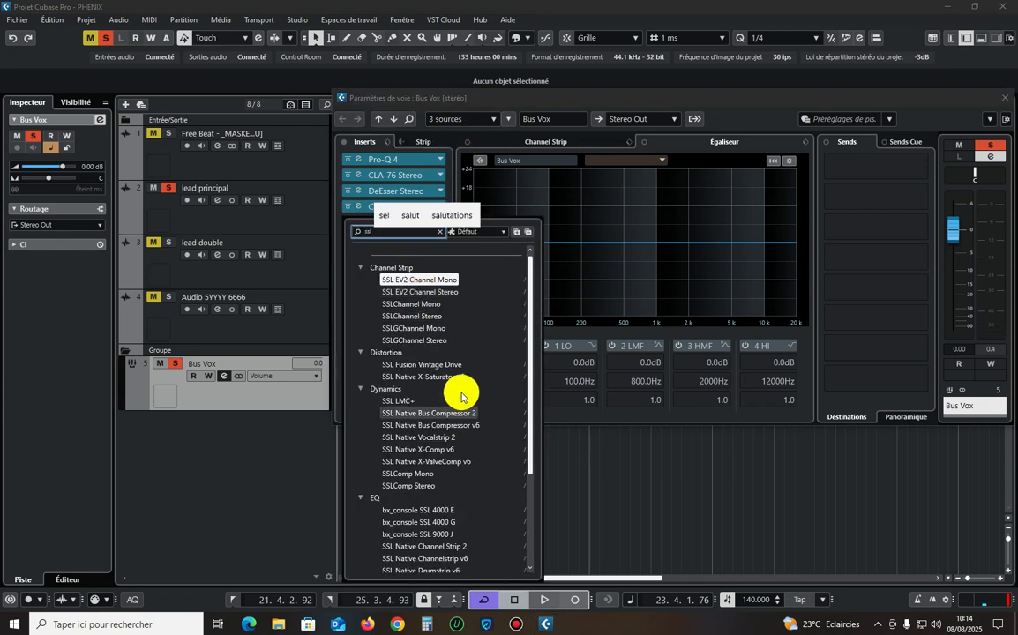
click(418, 315)
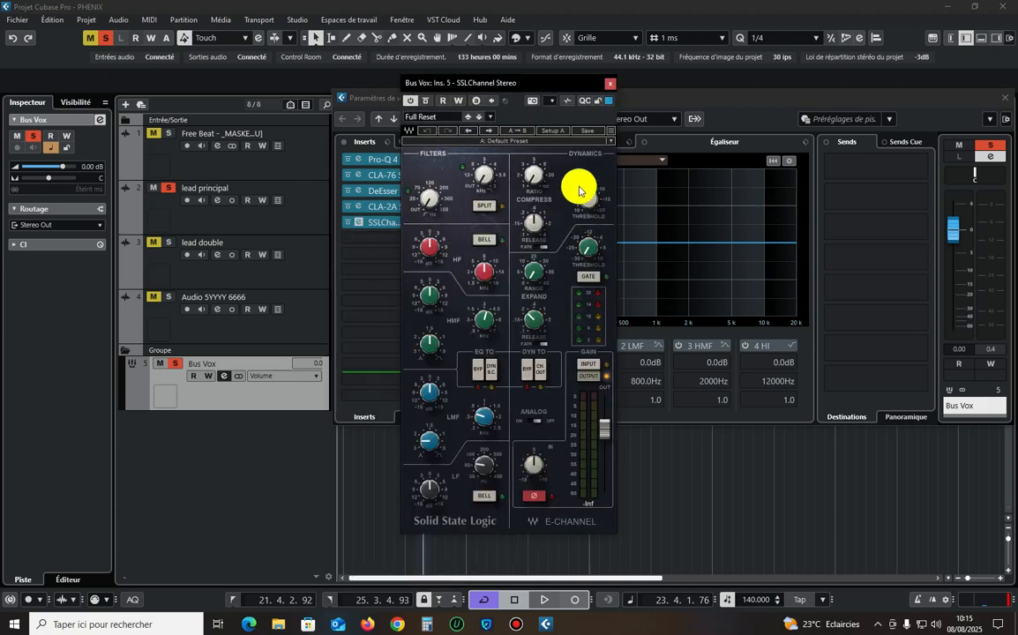
drag(511, 88, 628, 71)
Cut the LF gain in SSLChannel and play the vocals back to hear the change.
key(space)
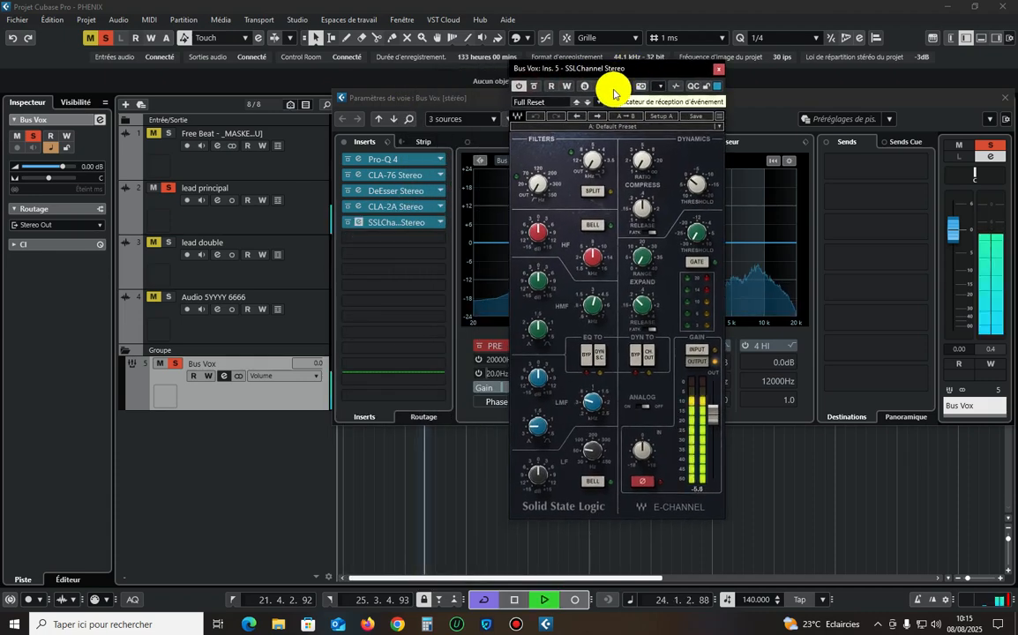
key(space)
drag(537, 481, 537, 510)
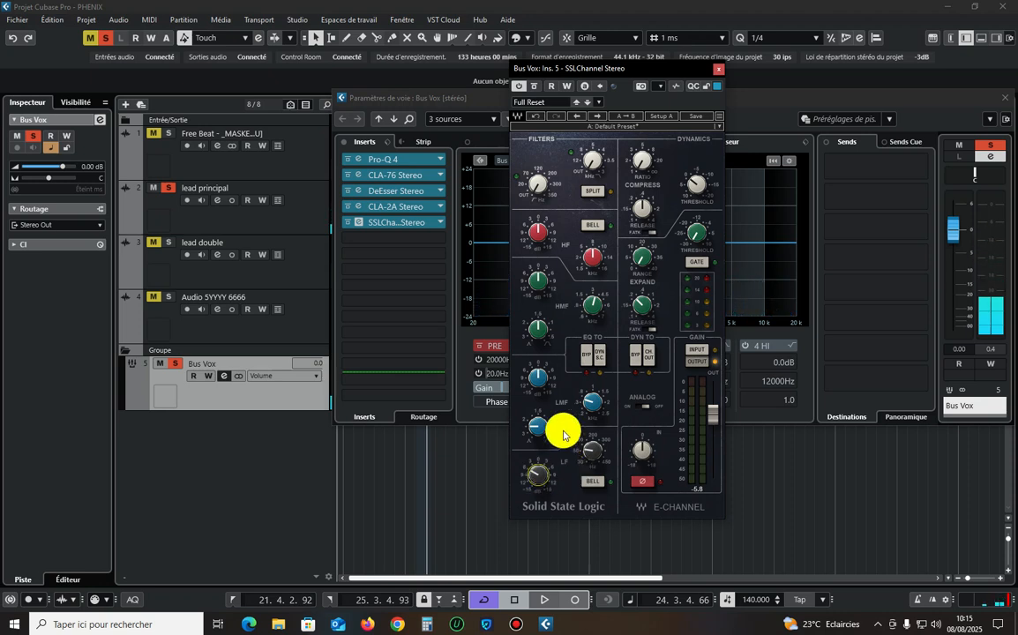
key(space)
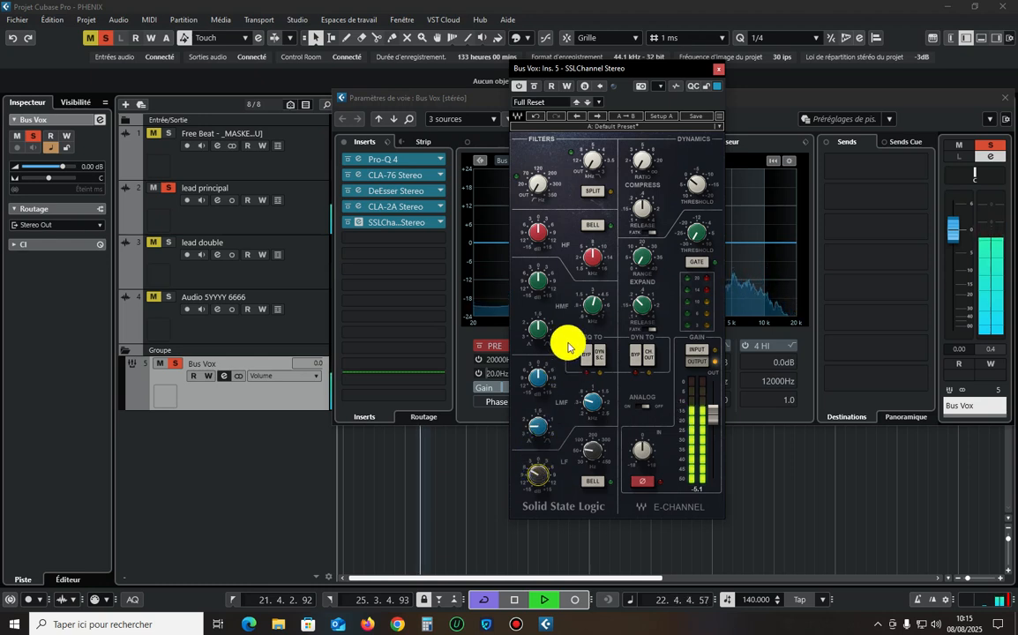
Boost the HF gain in SSLChannel to 1.5, checking it during playback.
click(538, 231)
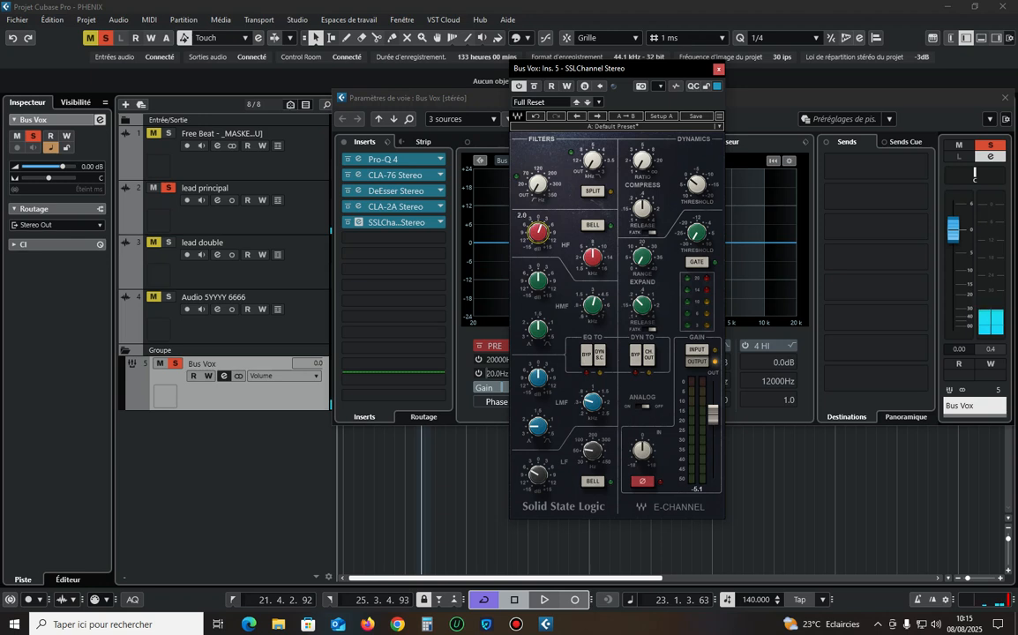
key(space)
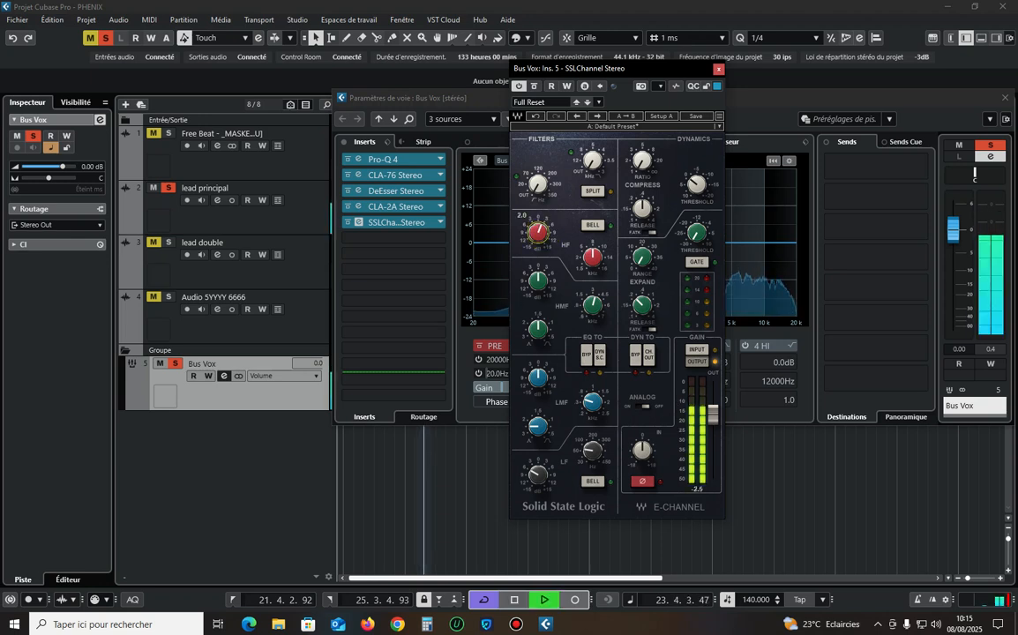
drag(538, 232, 543, 237)
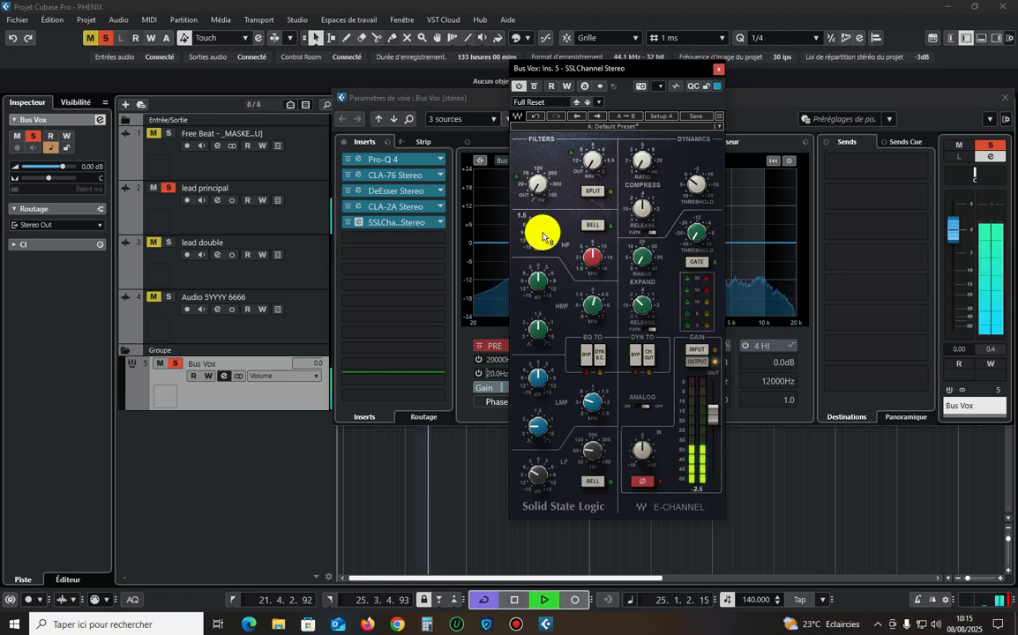
key(space)
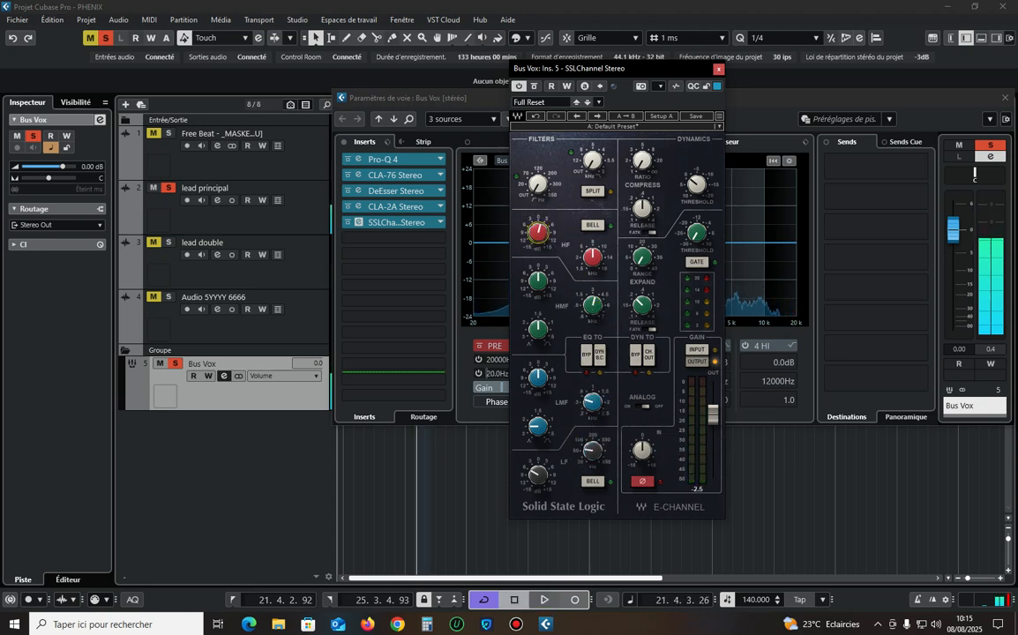
Raise the frequency of the LF band in SSLChannel and listen to the result.
drag(592, 450, 594, 422)
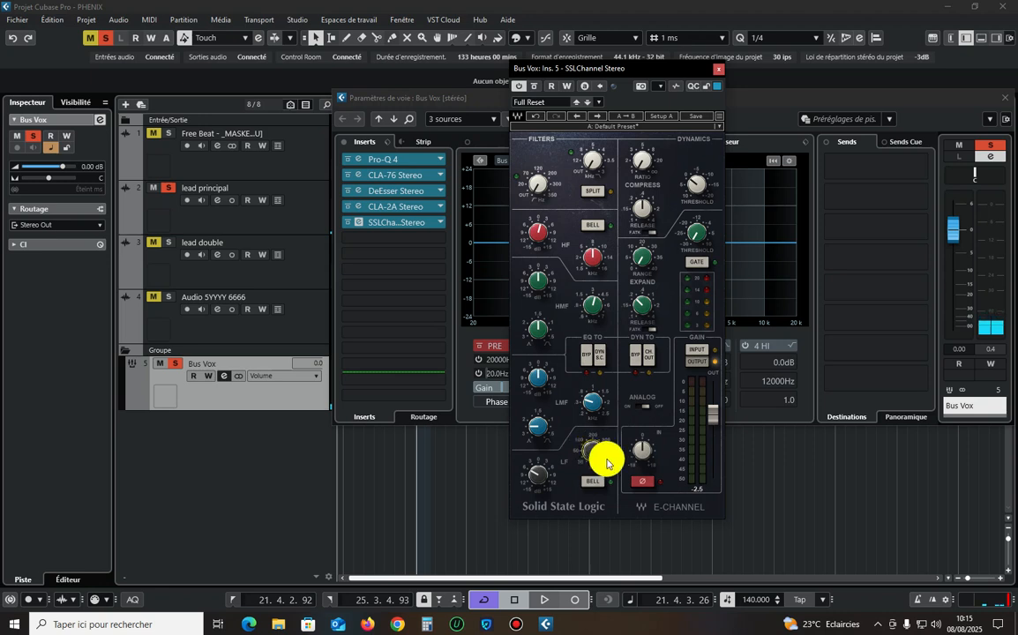
key(space)
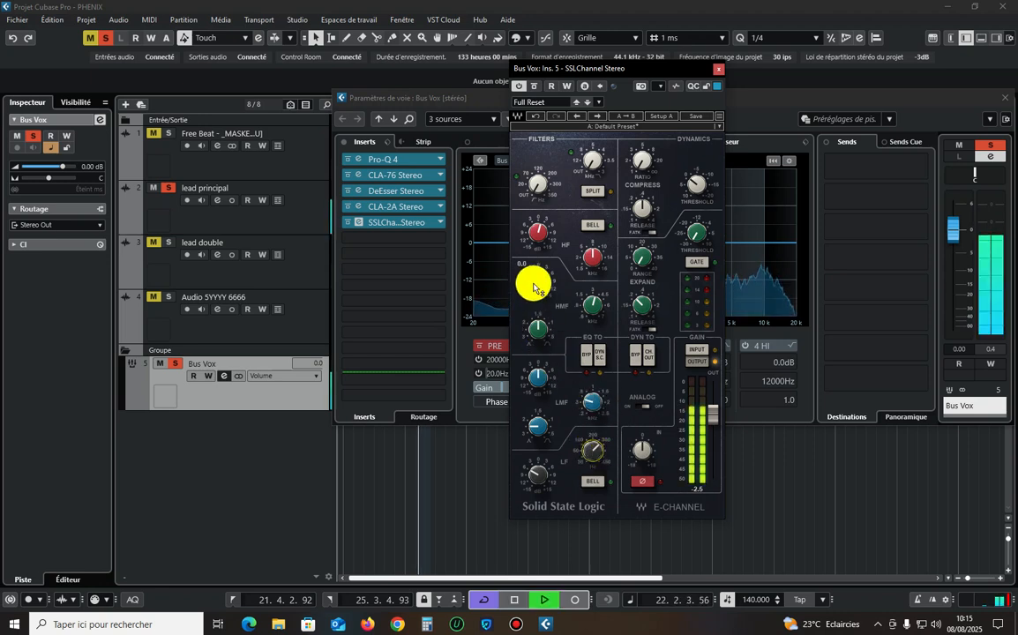
key(space)
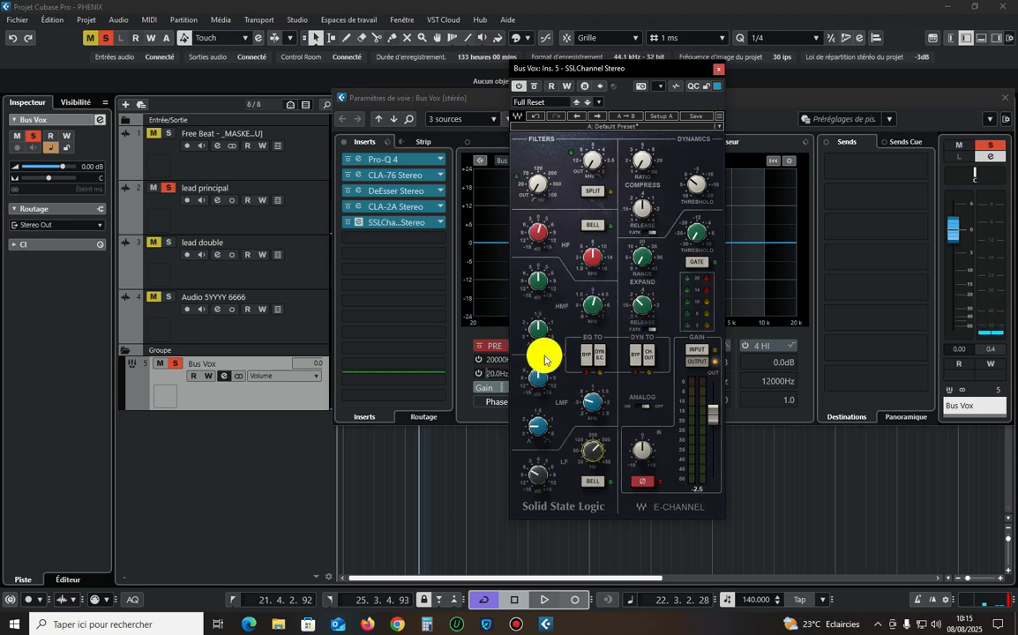
Set the frequency of the HF band in SSLChannel to 10 kHz.
click(595, 265)
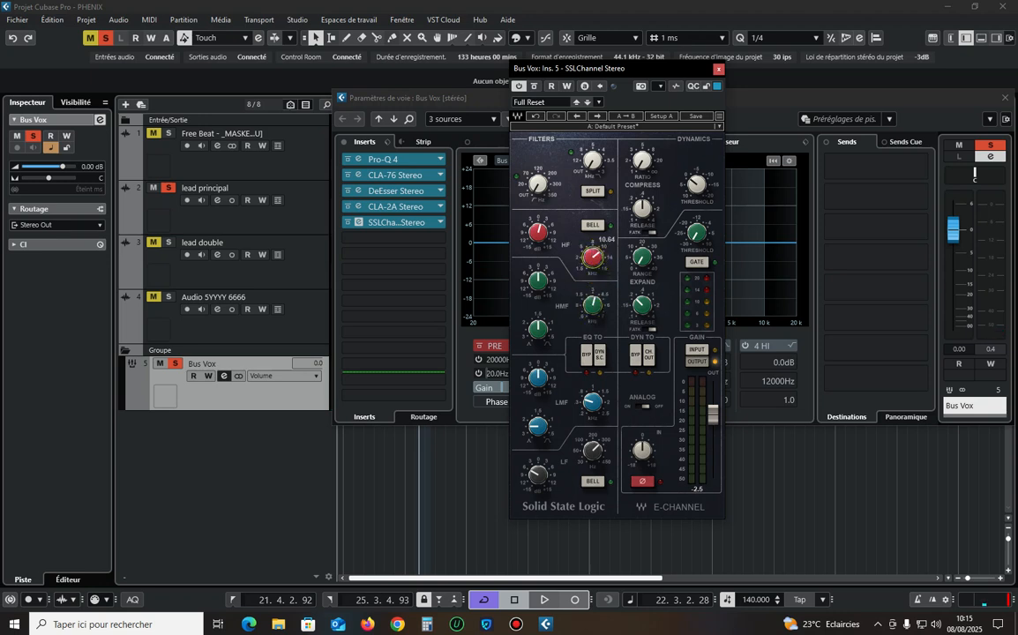
key(space)
drag(595, 263, 592, 266)
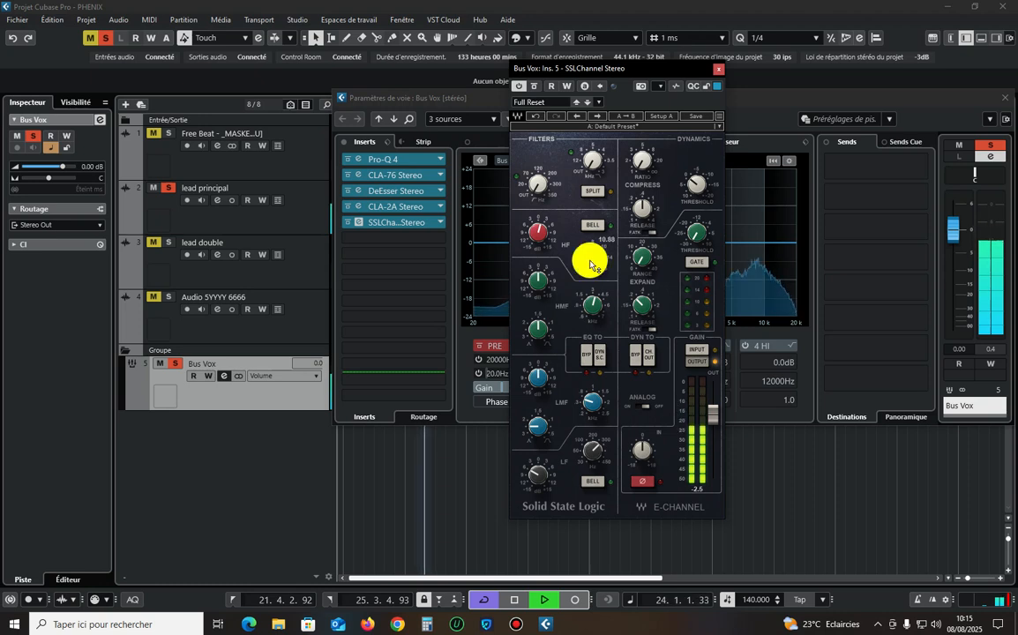
text(10)
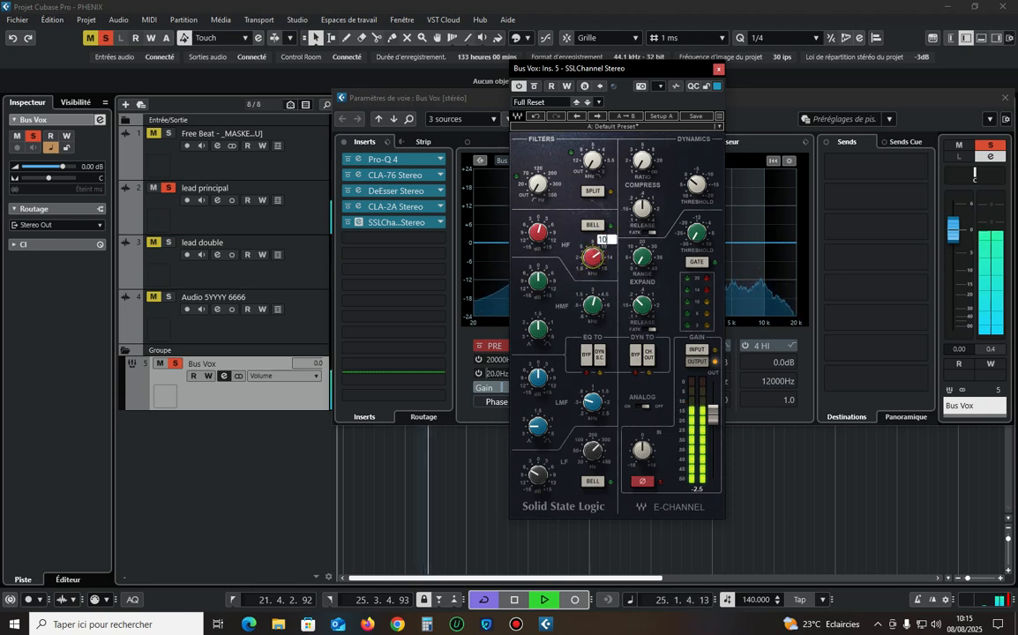
key(Return)
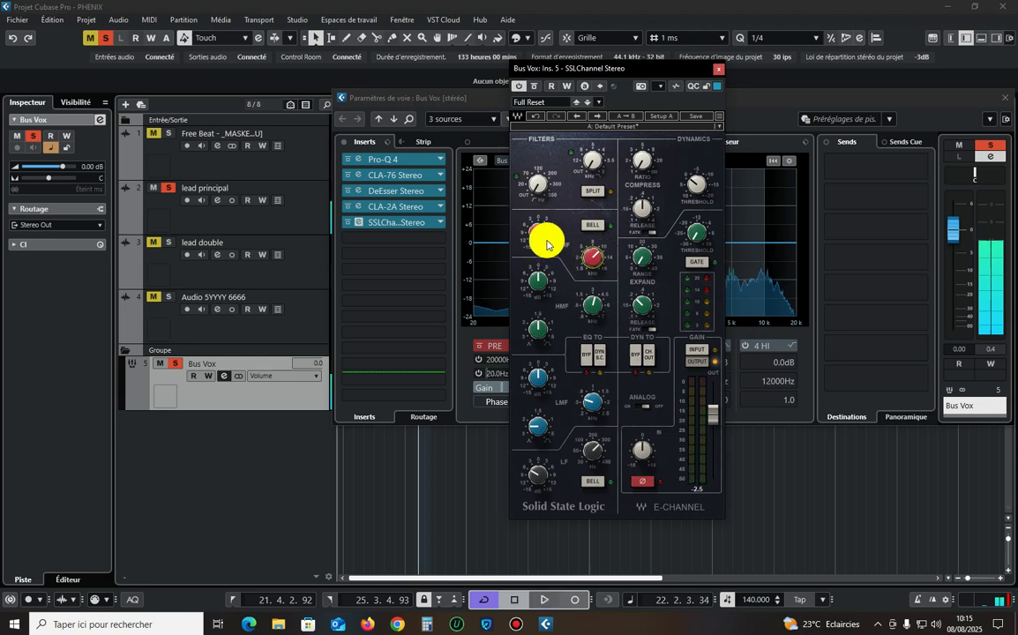
Cut the HMF gain in SSLChannel and set that band's Q to 2.00.
mouse_move(538, 278)
mouse_down()
mouse_move(538, 306)
mouse_move(538, 240)
mouse_move(538, 314)
mouse_move(538, 289)
mouse_up()
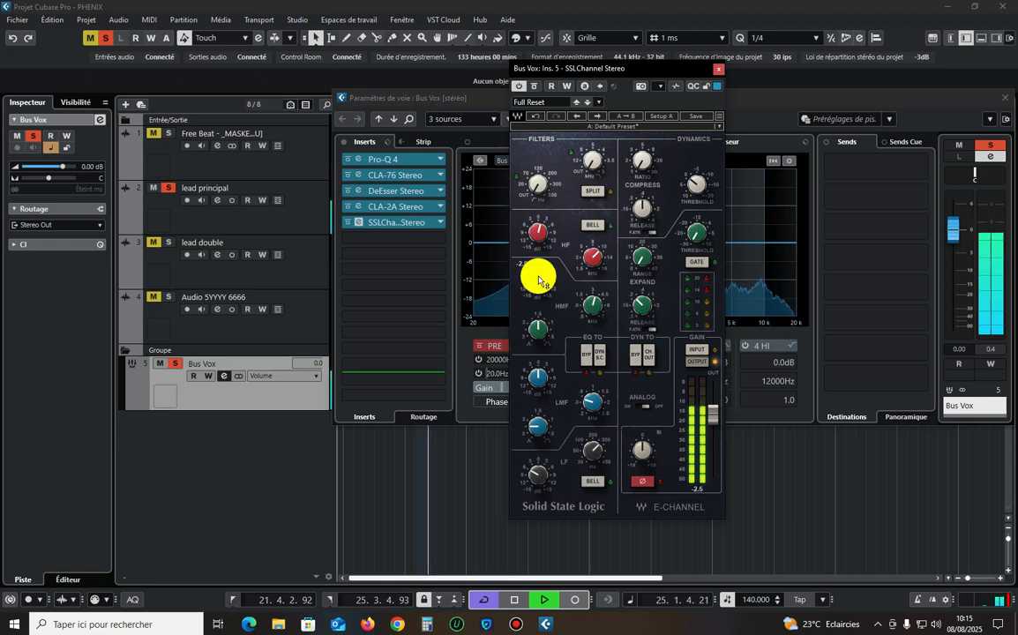
drag(538, 333, 538, 289)
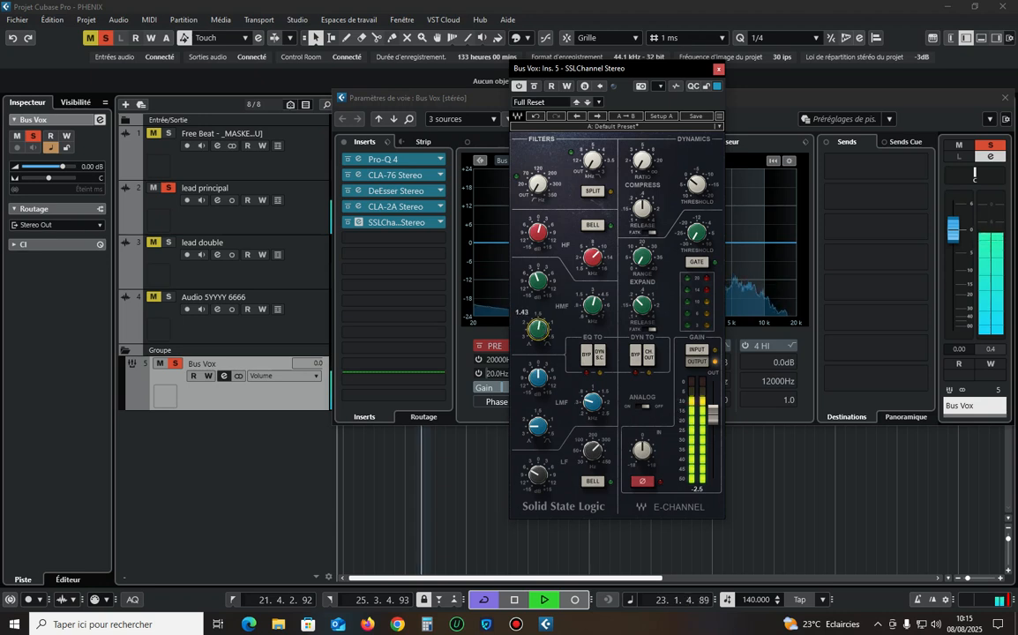
drag(537, 329, 537, 328)
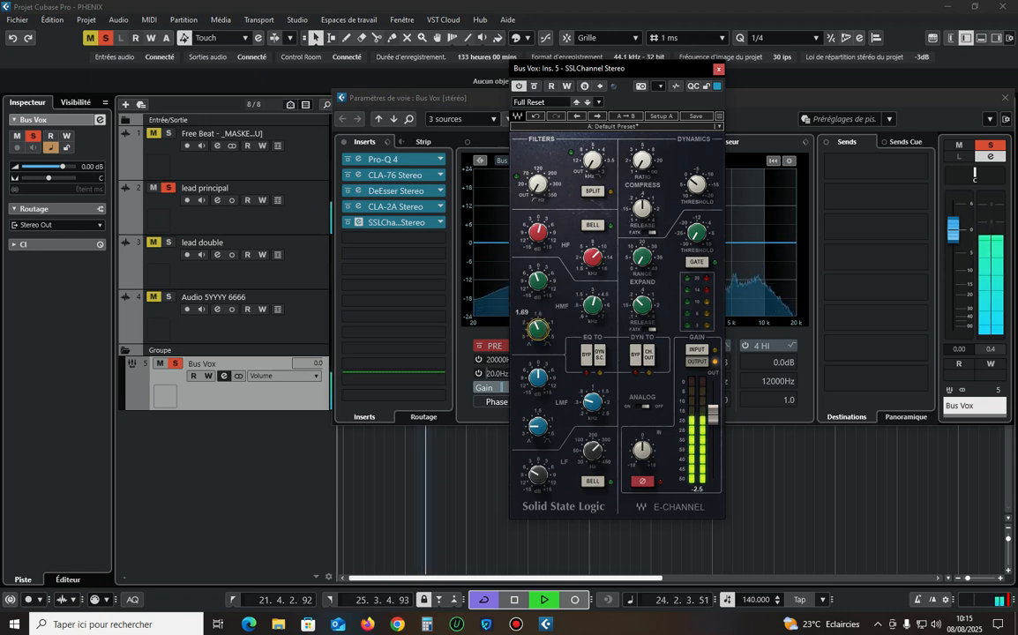
key(space)
click(536, 329)
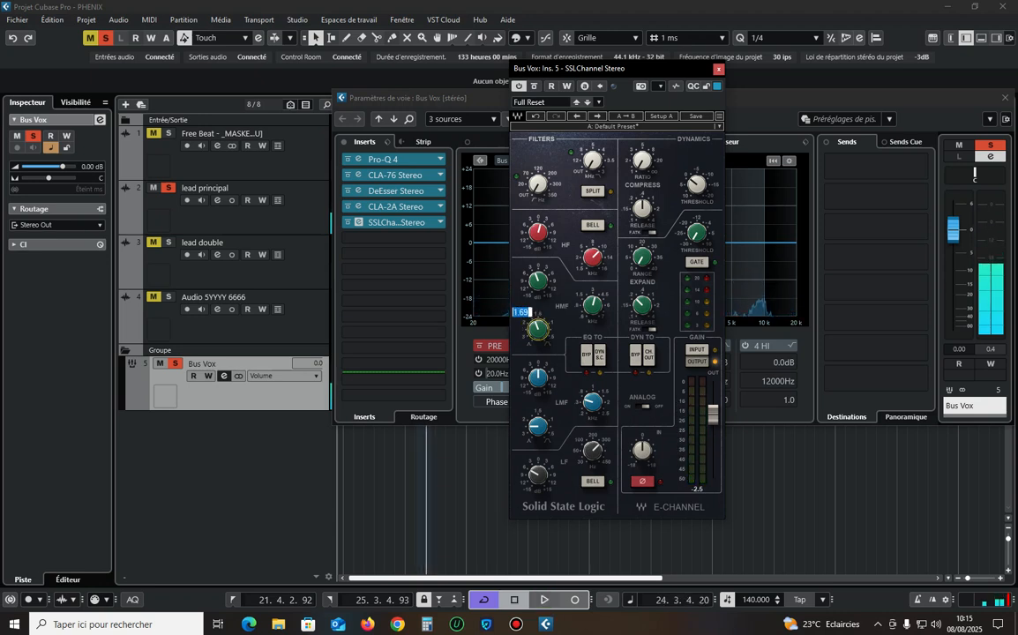
key(Return)
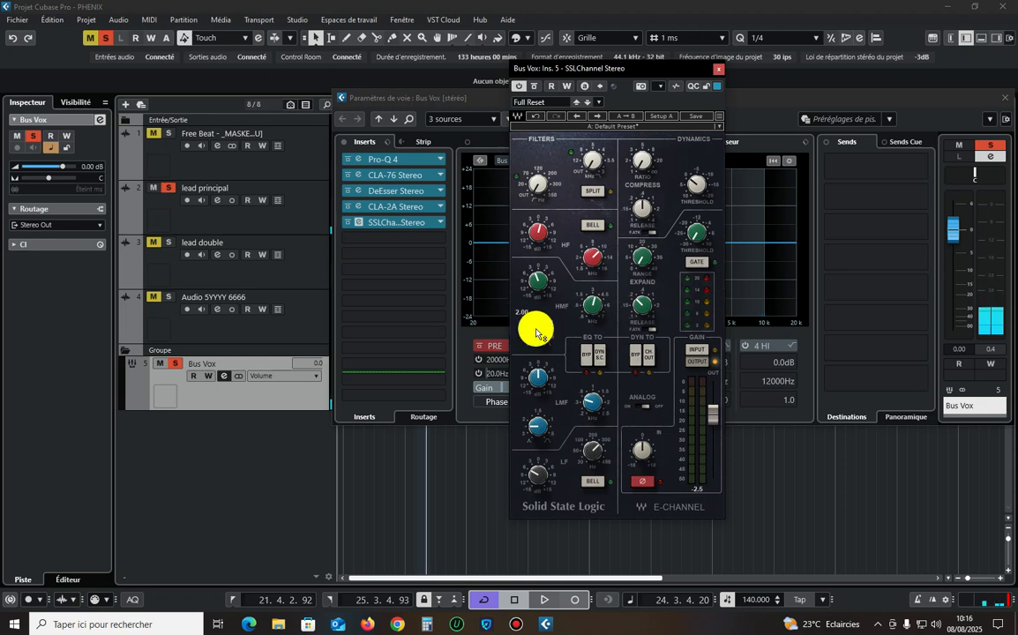
Boost the LMF gain in SSLChannel, trying about 4.6 and easing it back during playback.
click(537, 378)
key(space)
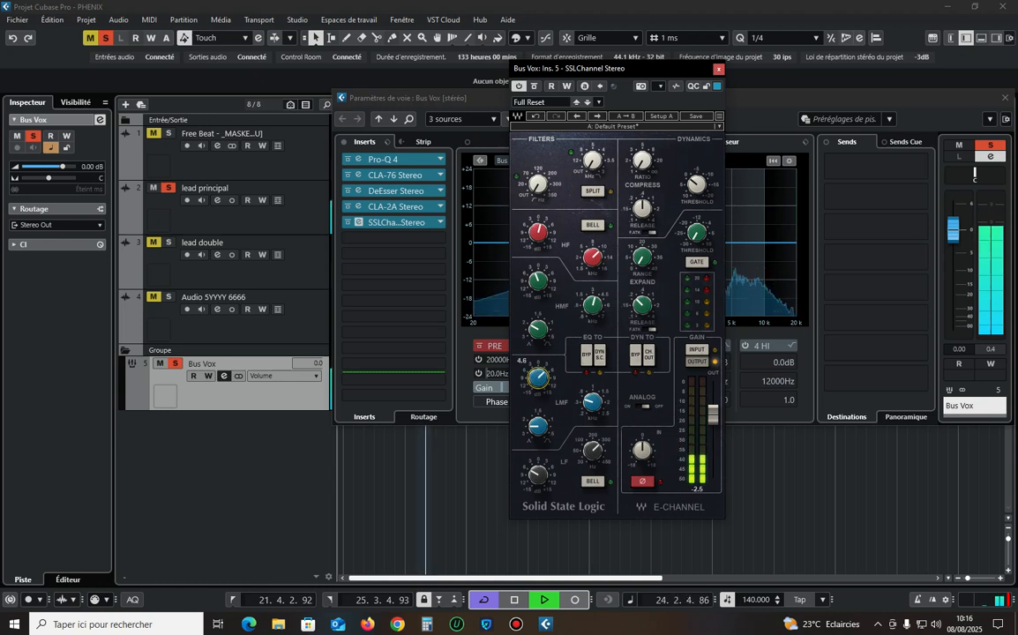
mouse_move(538, 377)
mouse_down()
mouse_move(539, 411)
mouse_move(538, 379)
mouse_up()
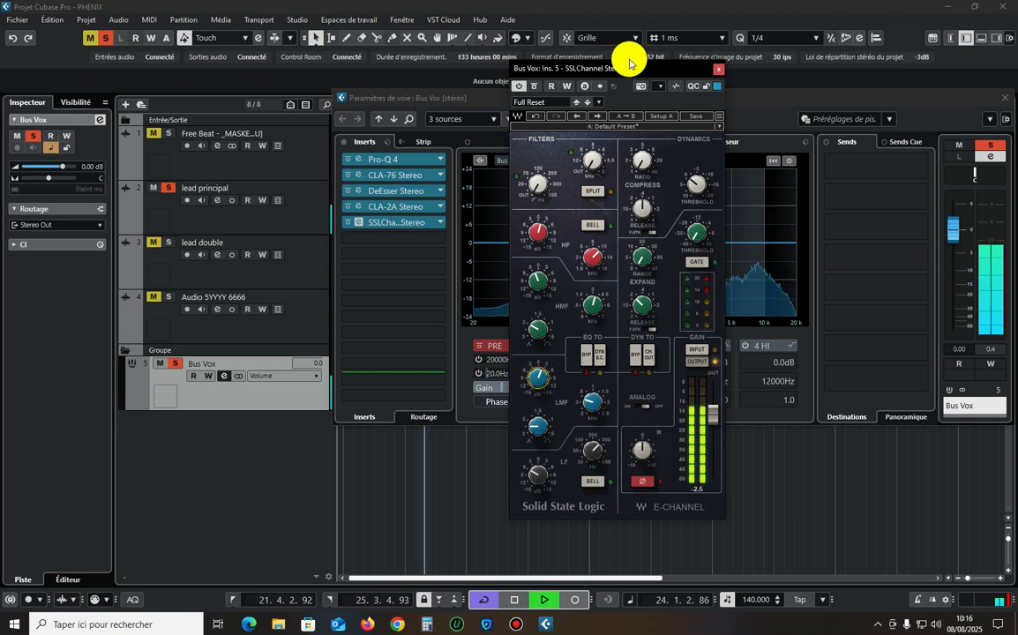
Move the SSLChannel window clear and compare the Bus Vox sound with the plugin switched off and on during playback.
drag(562, 67, 552, 38)
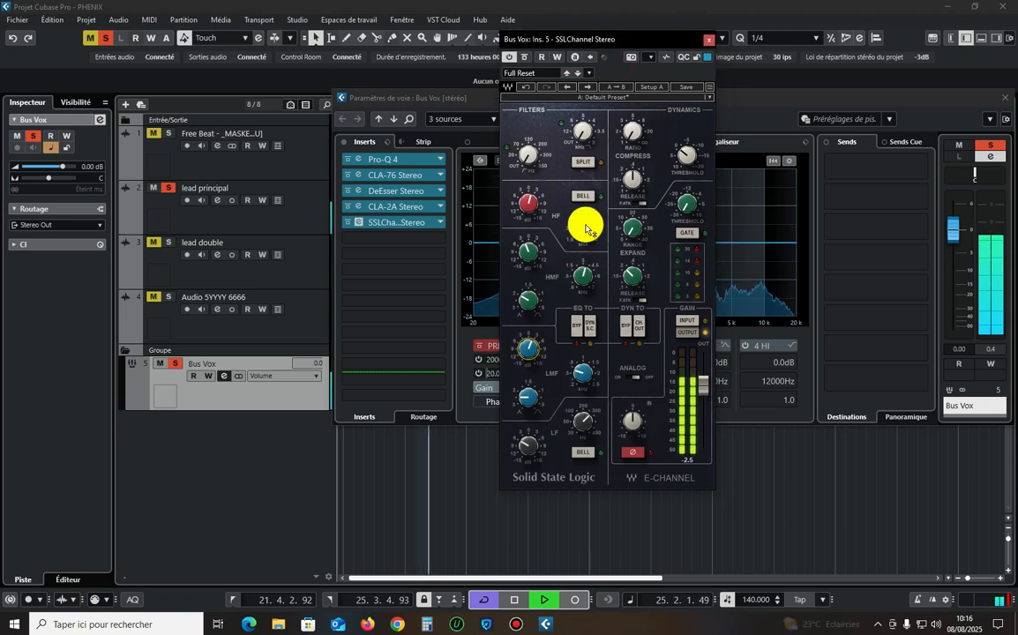
click(586, 227)
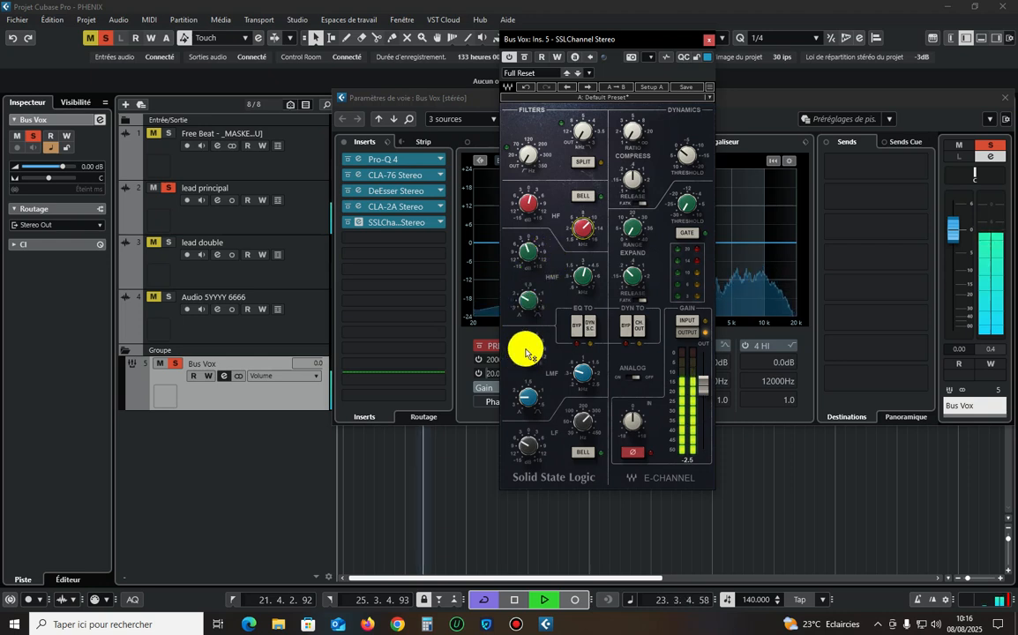
click(507, 59)
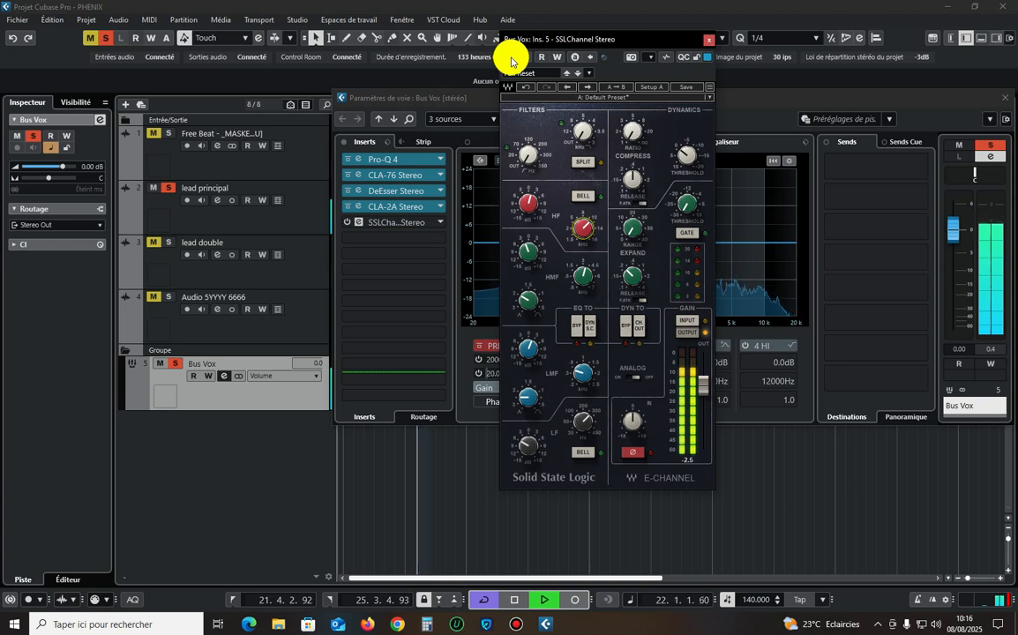
click(509, 57)
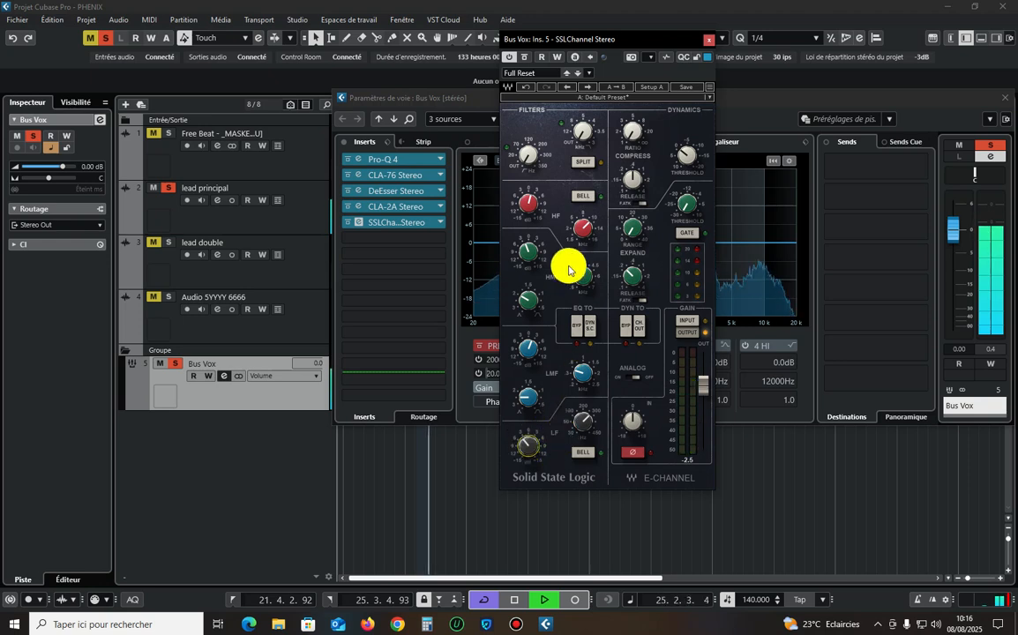
click(347, 222)
click(345, 226)
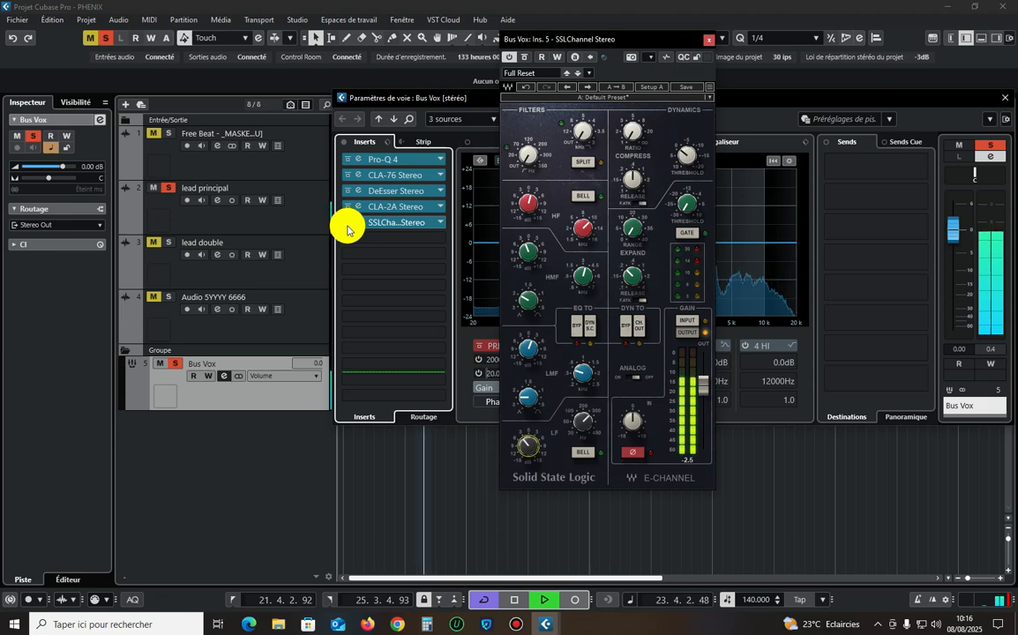
Set the LF gain in SSLChannel to -4.5, replay the loop and compare the plugin switched off and on.
click(528, 446)
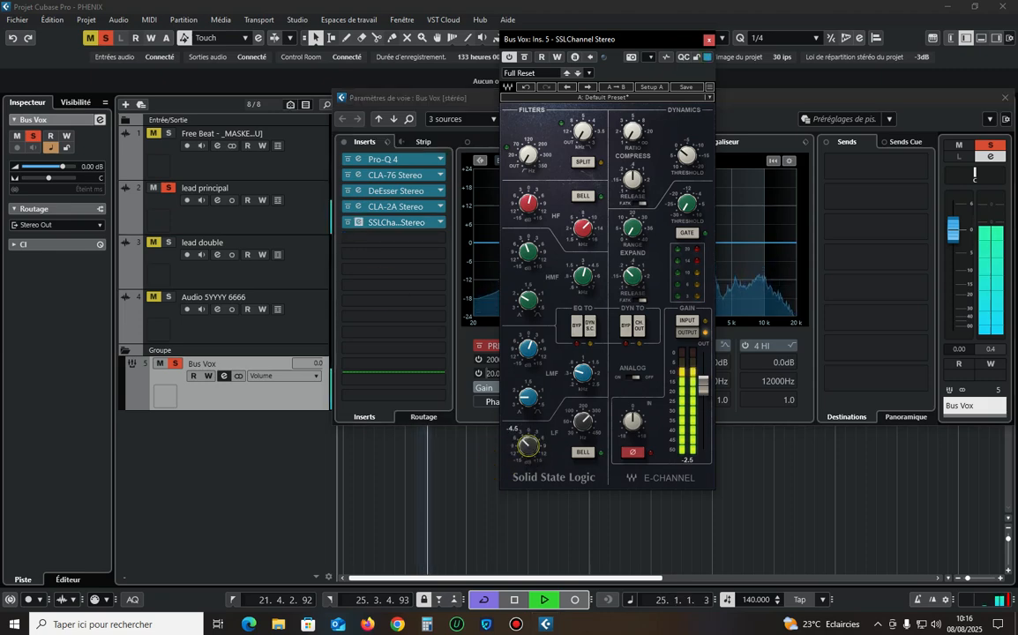
key(space)
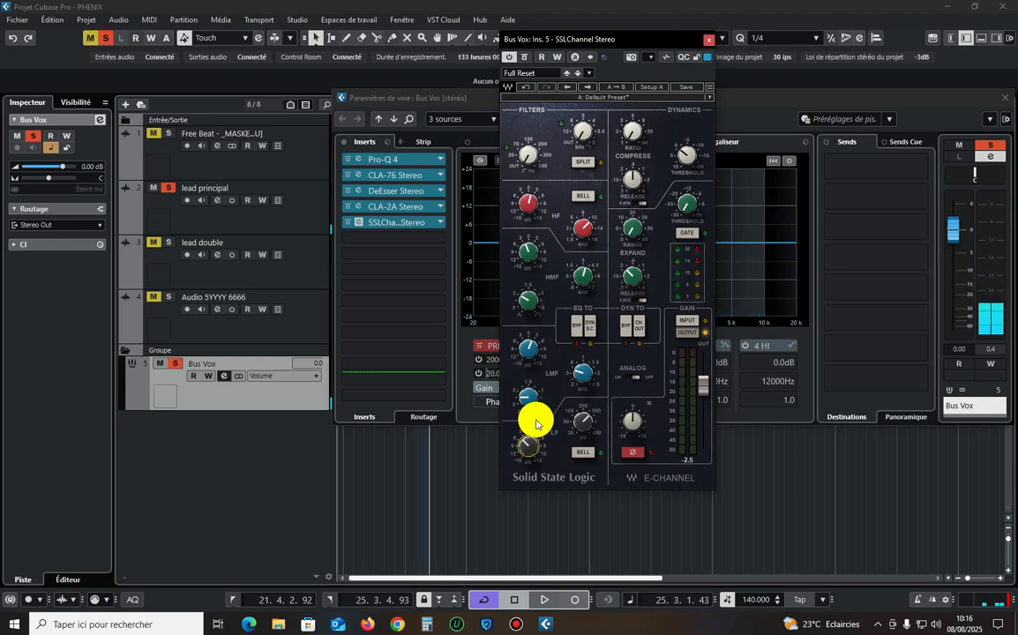
key(space)
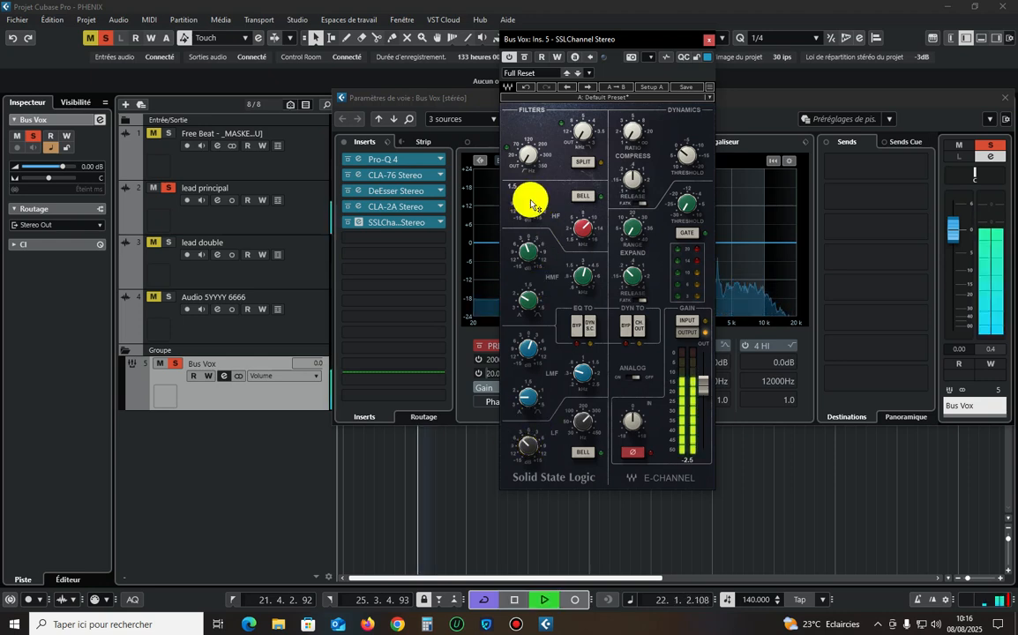
click(509, 56)
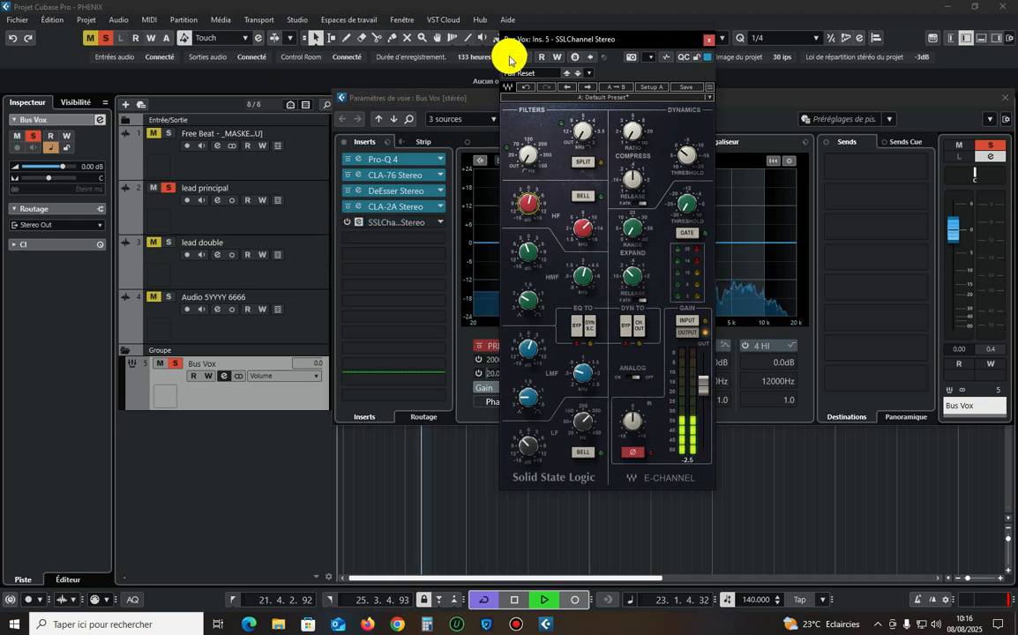
click(509, 57)
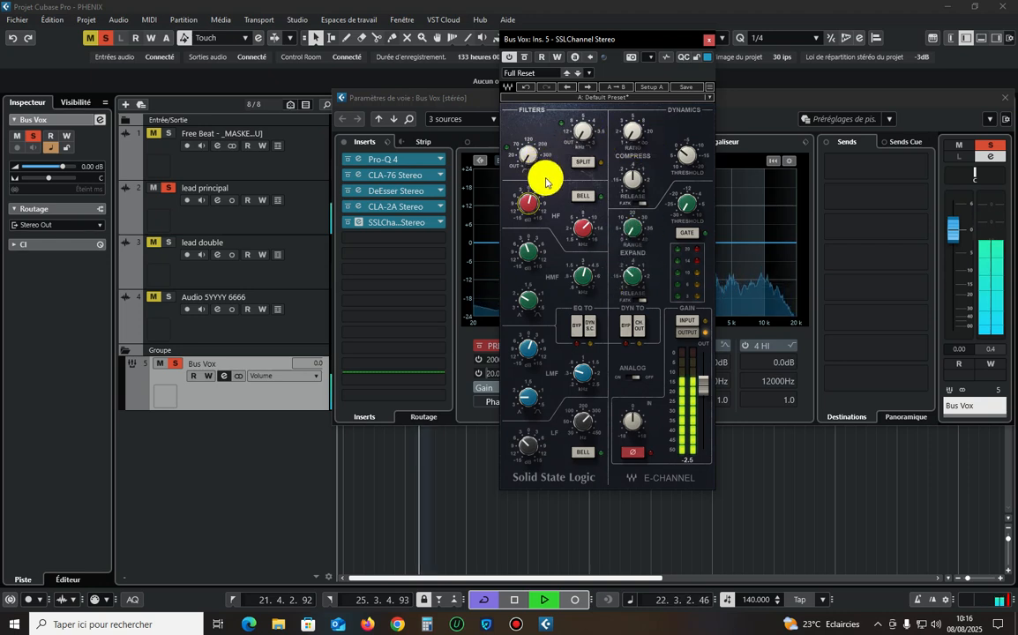
Try an extreme HF gain boost in SSLChannel, settle on a moderate boost and fine-tune the LMF gain while listening.
drag(532, 207, 532, 128)
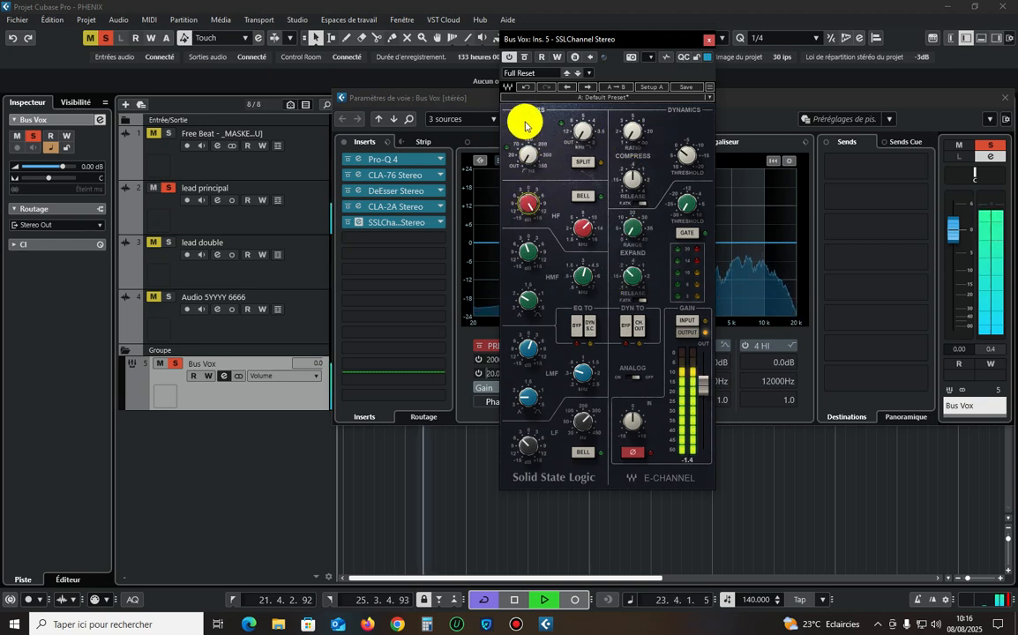
click(526, 86)
drag(532, 206, 532, 203)
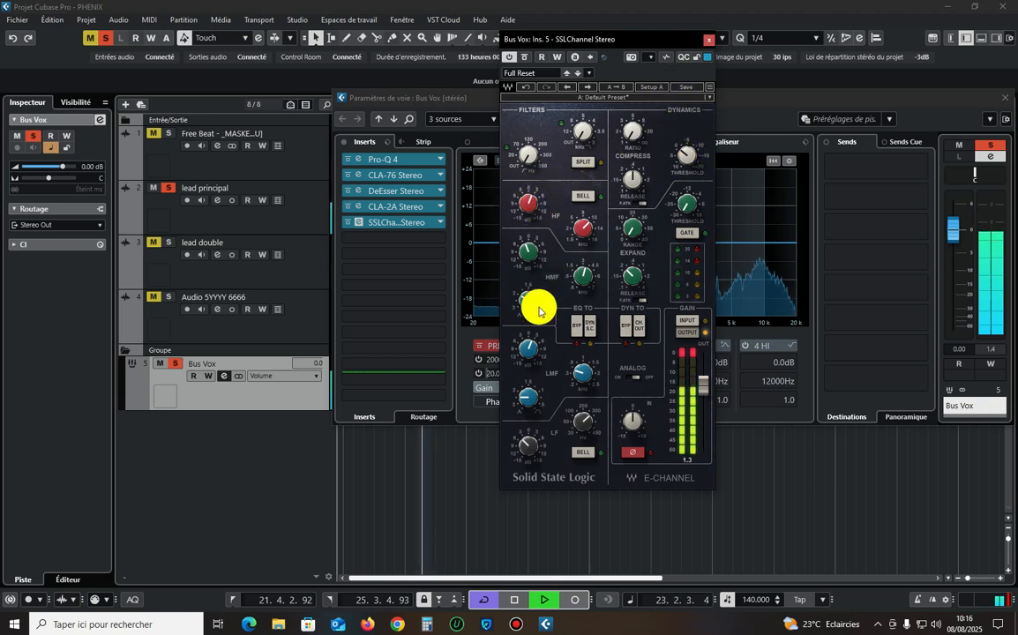
drag(527, 348, 527, 345)
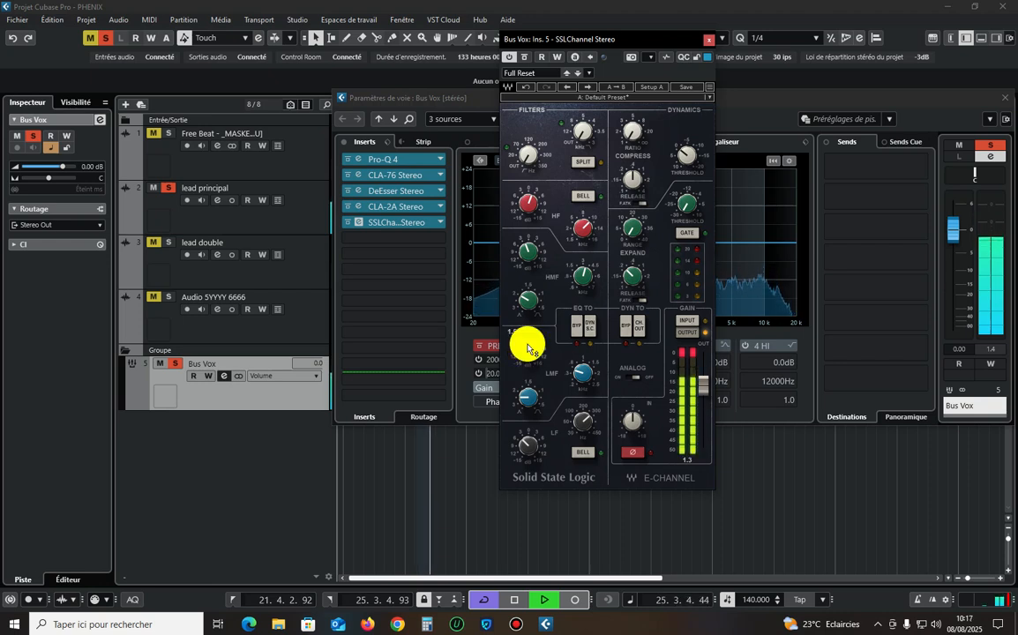
key(space)
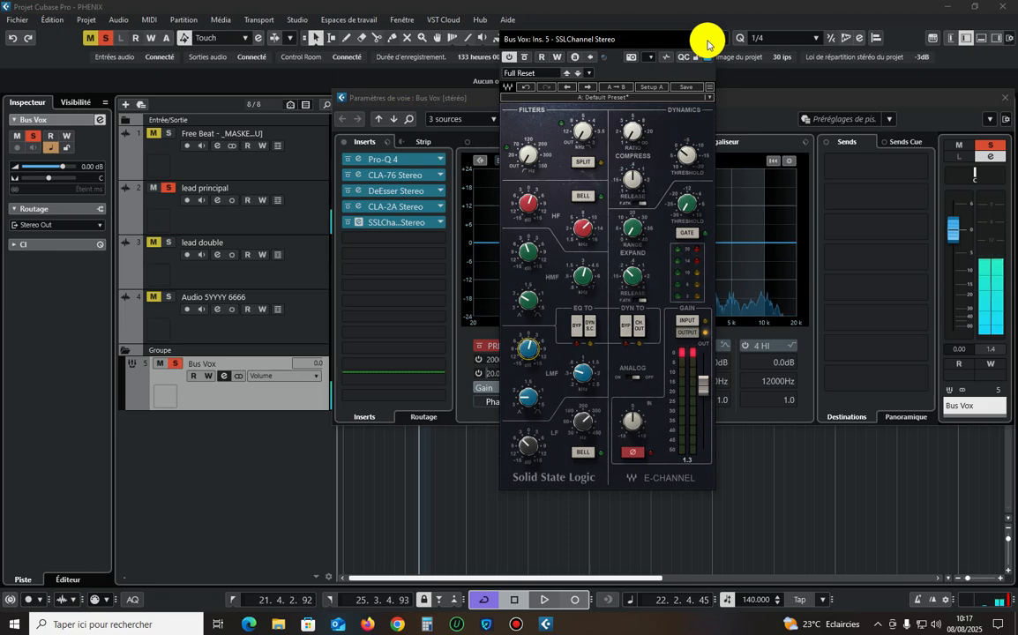
Insert RVox Stereo in the sixth insert slot of Bus Vox and briefly recheck the SSLChannel settings.
click(707, 42)
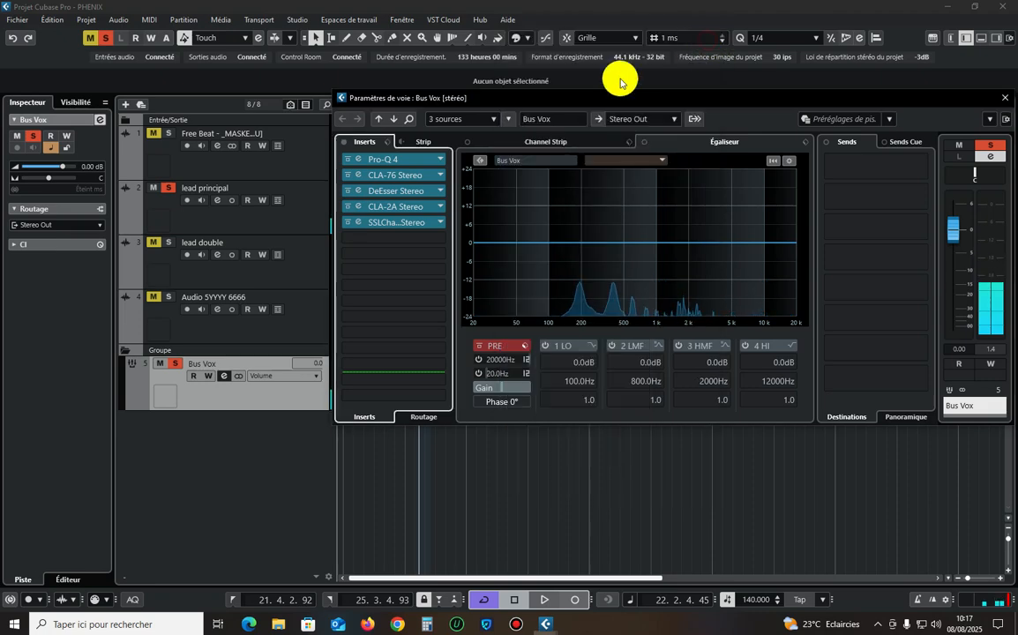
click(379, 237)
text(rv)
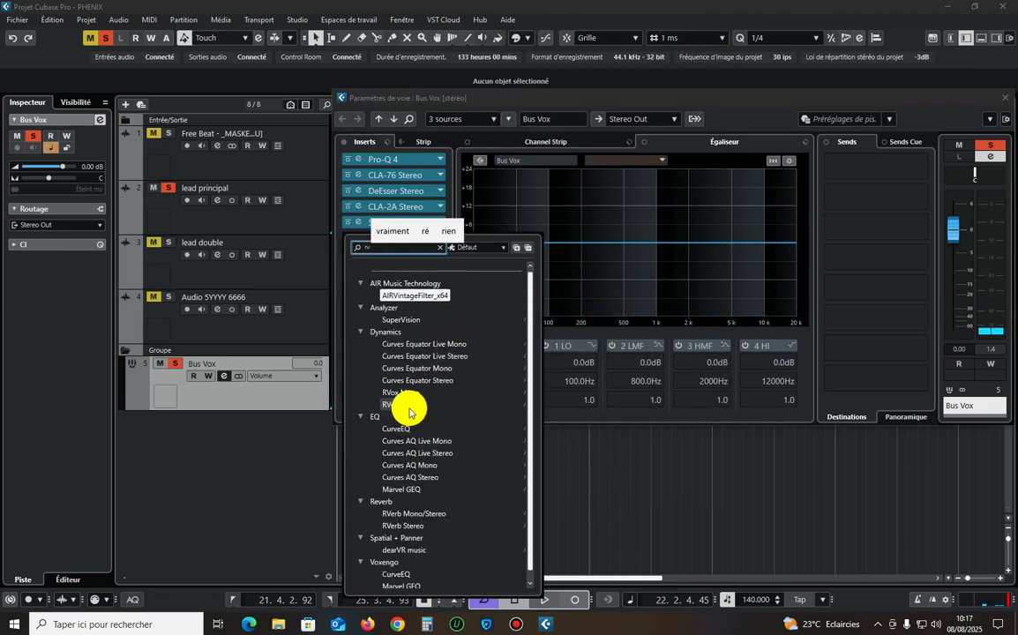
click(475, 405)
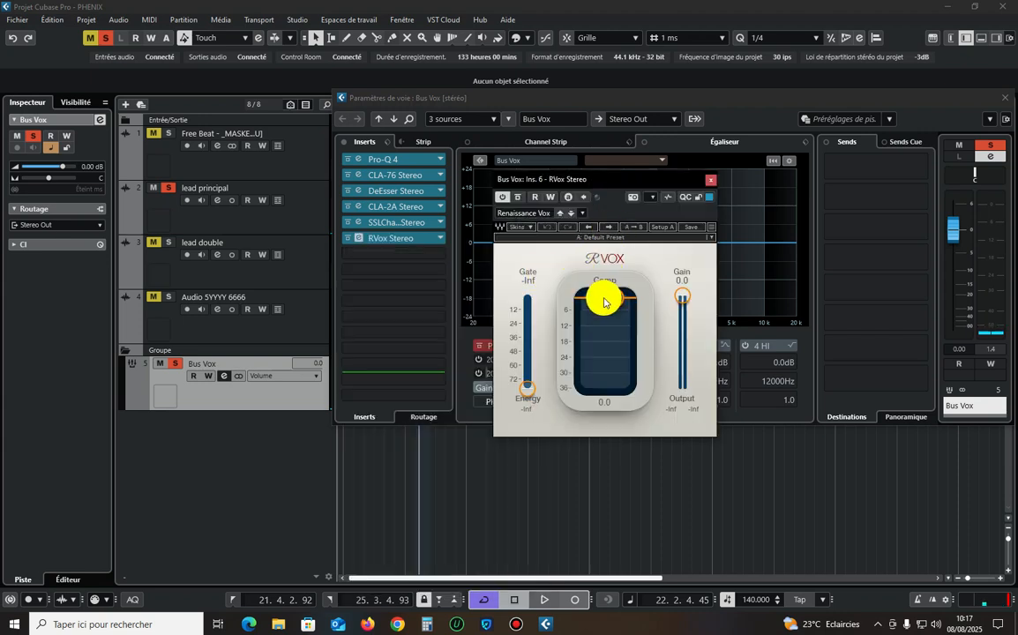
click(359, 222)
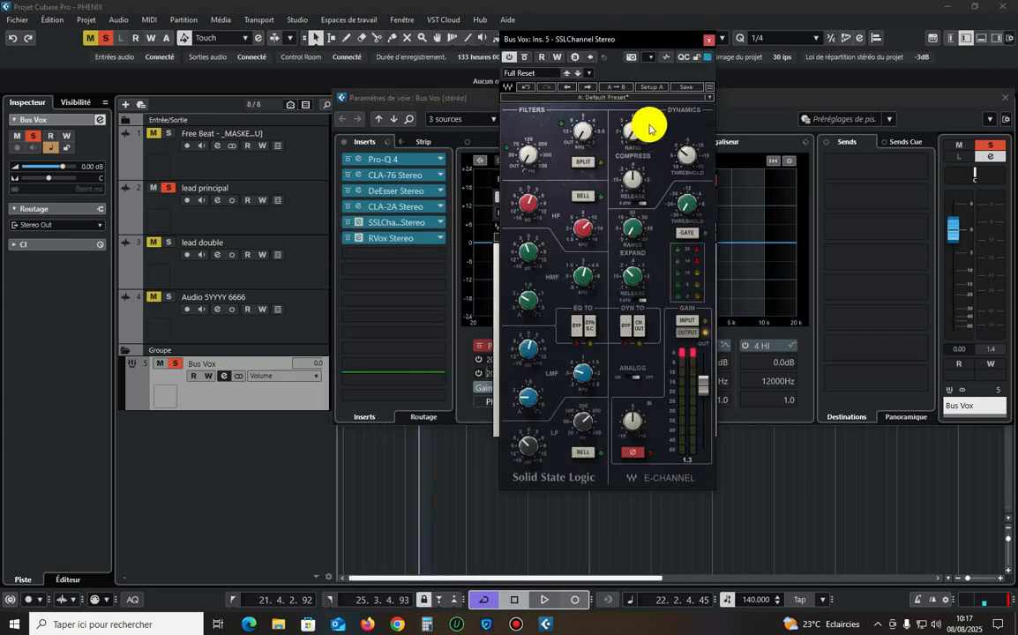
click(709, 40)
Set the RVox compression to -8.0 and its gain to -2.4 while the loop plays.
drag(609, 185, 612, 125)
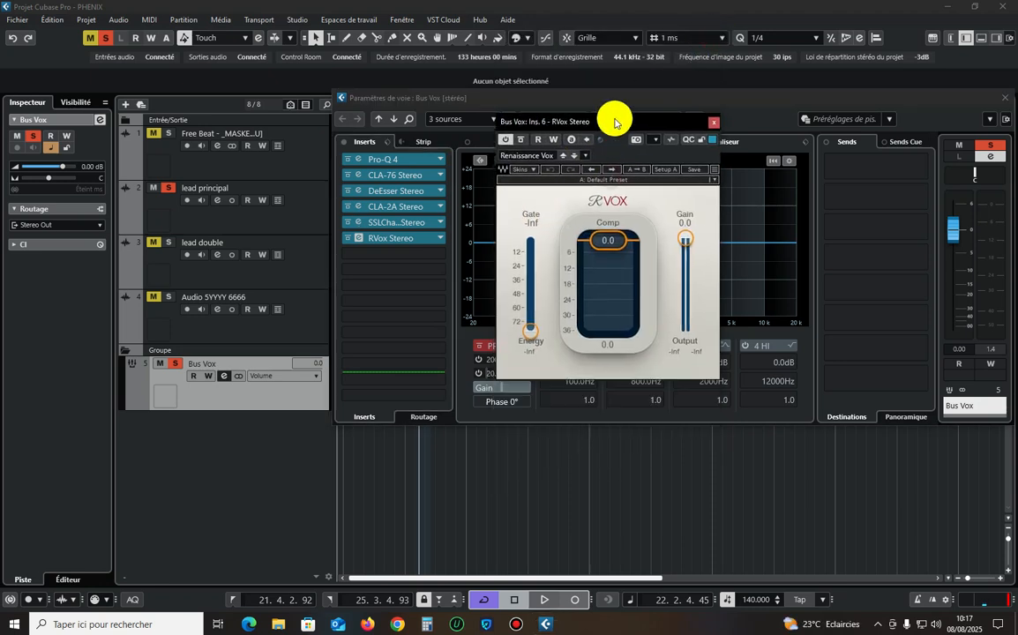
key(space)
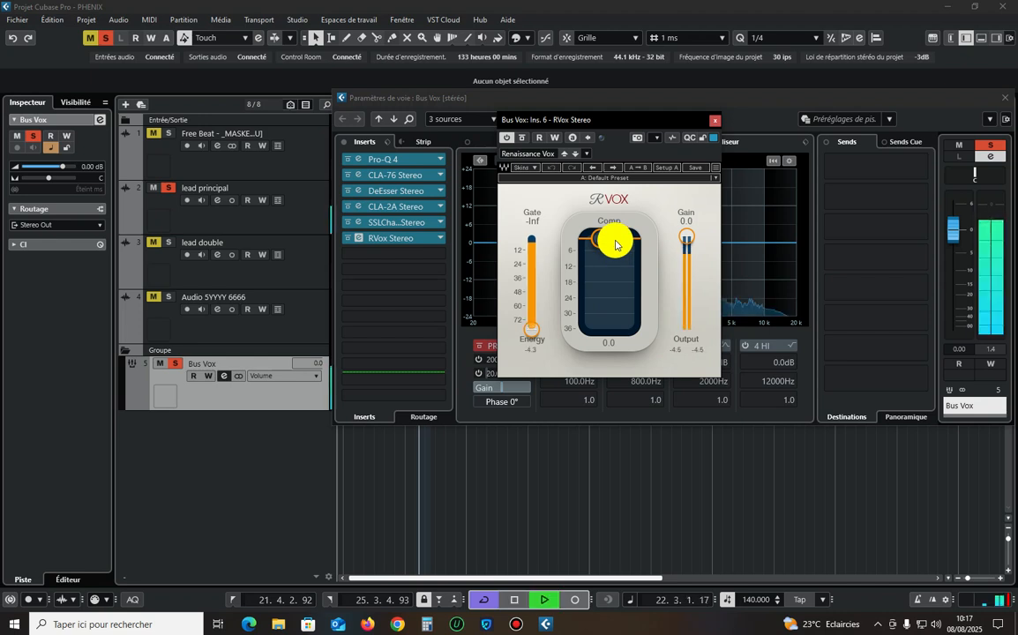
mouse_move(615, 246)
mouse_down()
mouse_move(608, 277)
mouse_move(609, 260)
mouse_move(615, 265)
mouse_up()
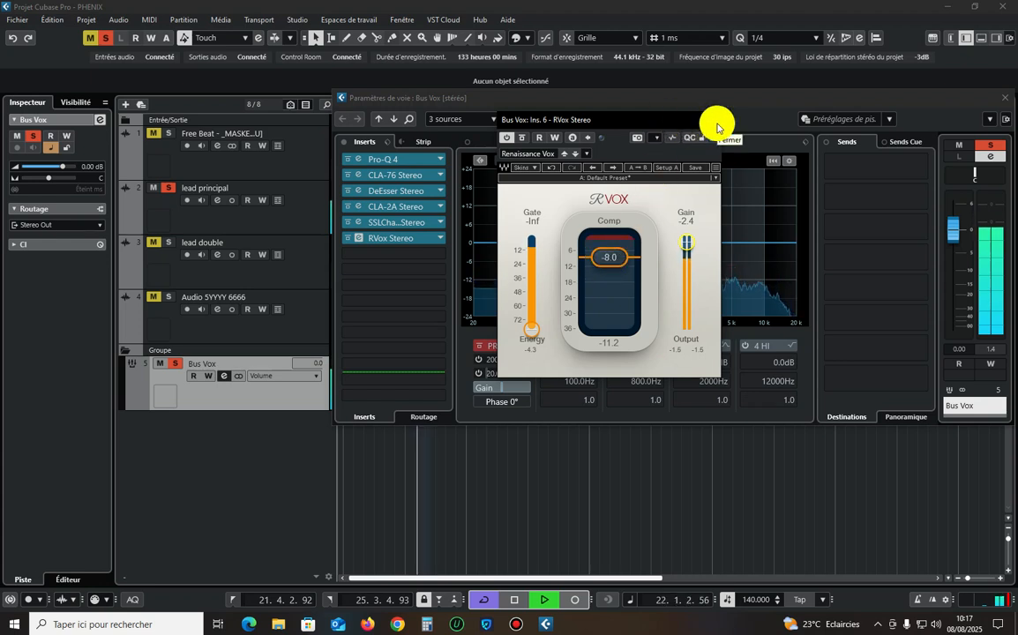
Compare the Bus Vox sound with all inserts bypassed and active, stop playback and close RVox.
click(342, 143)
click(345, 146)
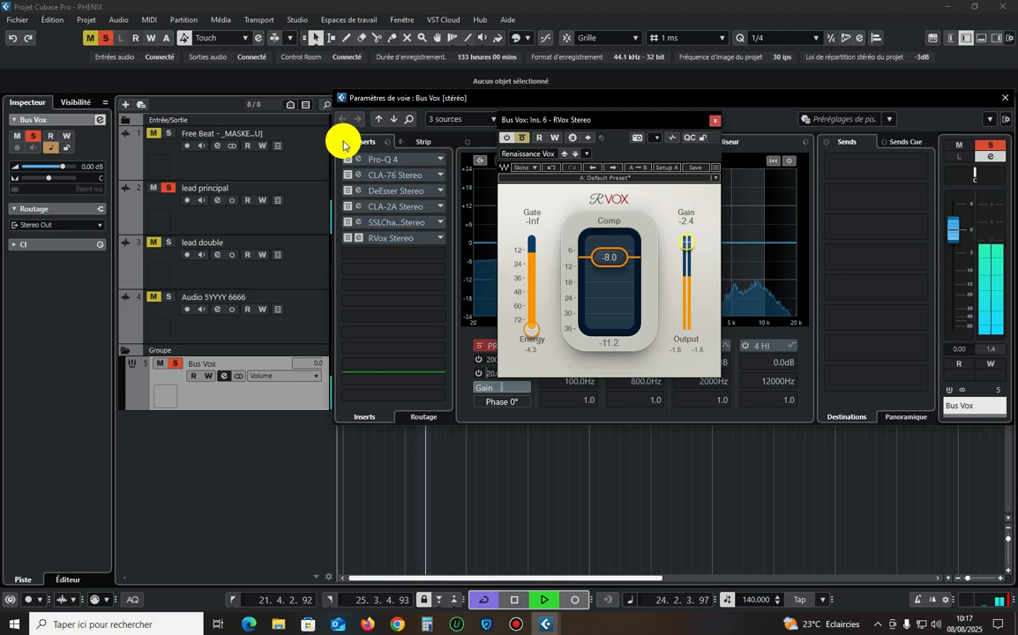
click(343, 144)
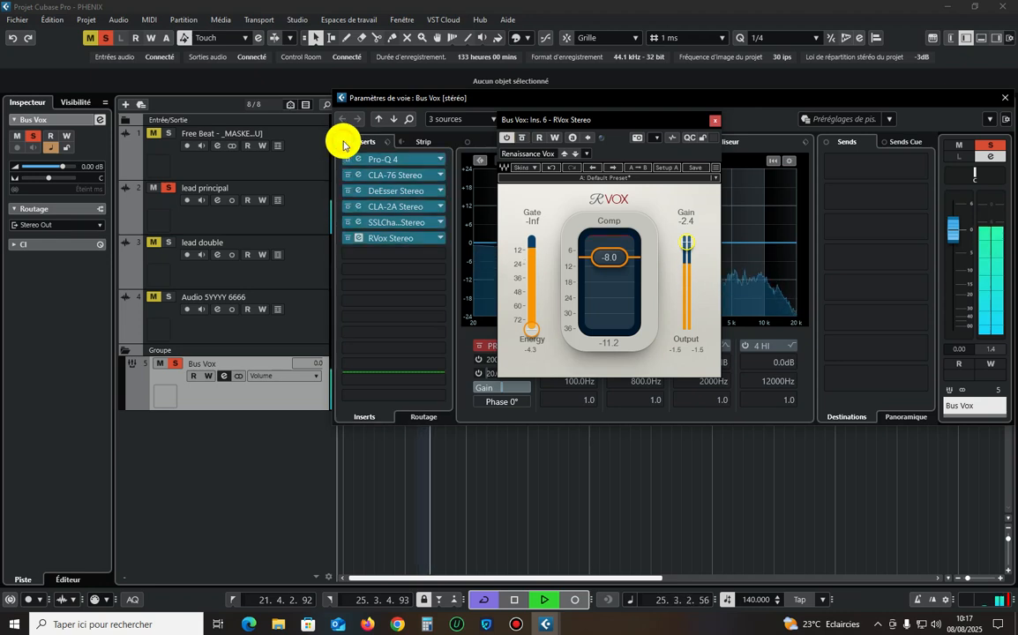
key(space)
click(712, 120)
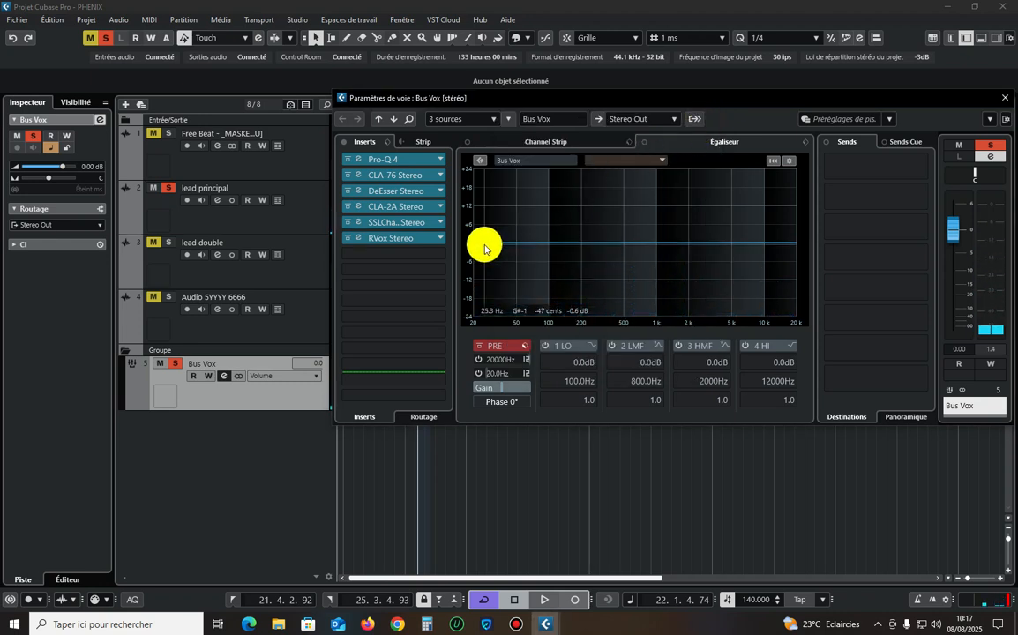
Reopen RVox, set its compression to -9.0, listen to the result and close the plugin.
click(363, 239)
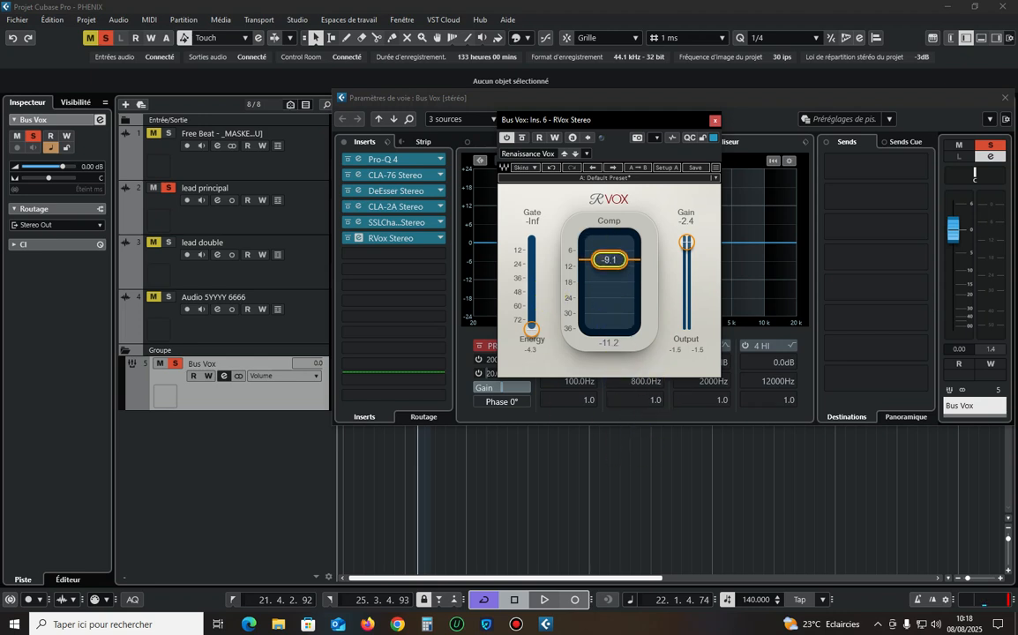
key(space)
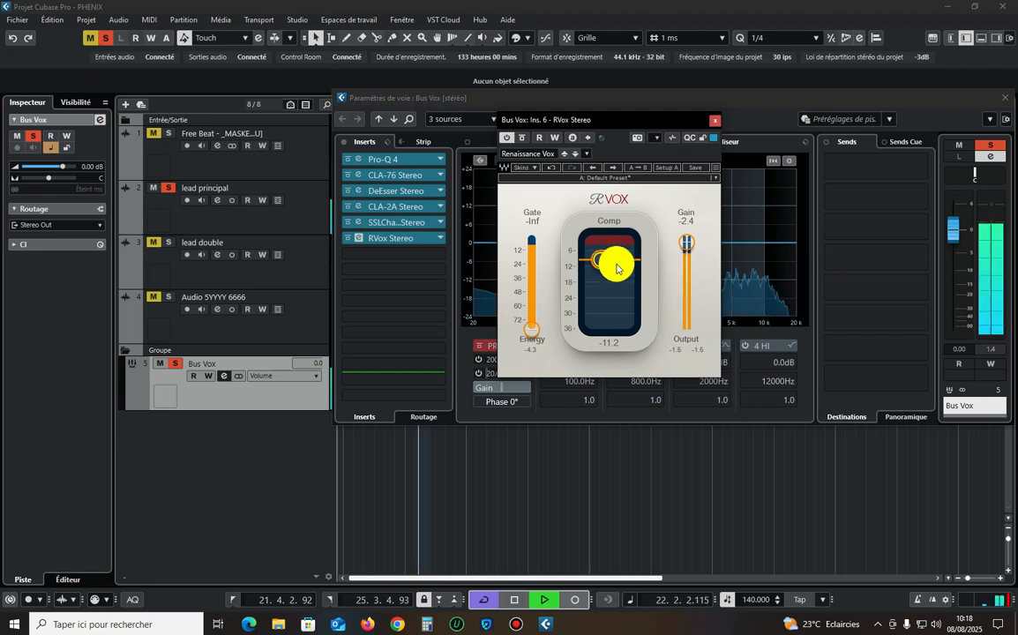
click(716, 123)
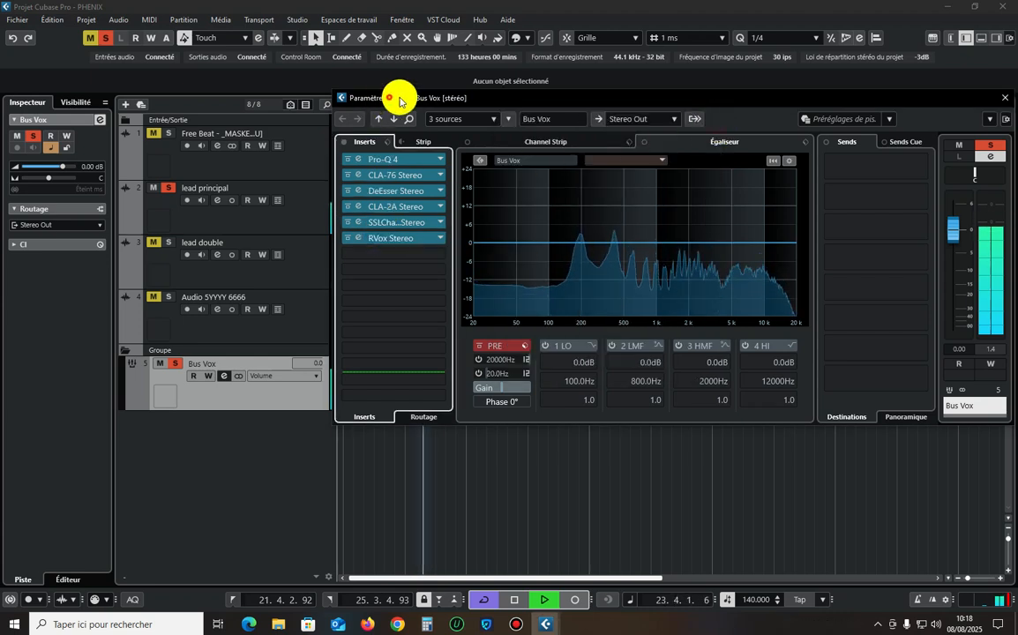
Clear the channel settings away from the arrangement and listen to the lead vocal with the Free Beat track soloed too.
drag(399, 99, 585, 145)
key(space)
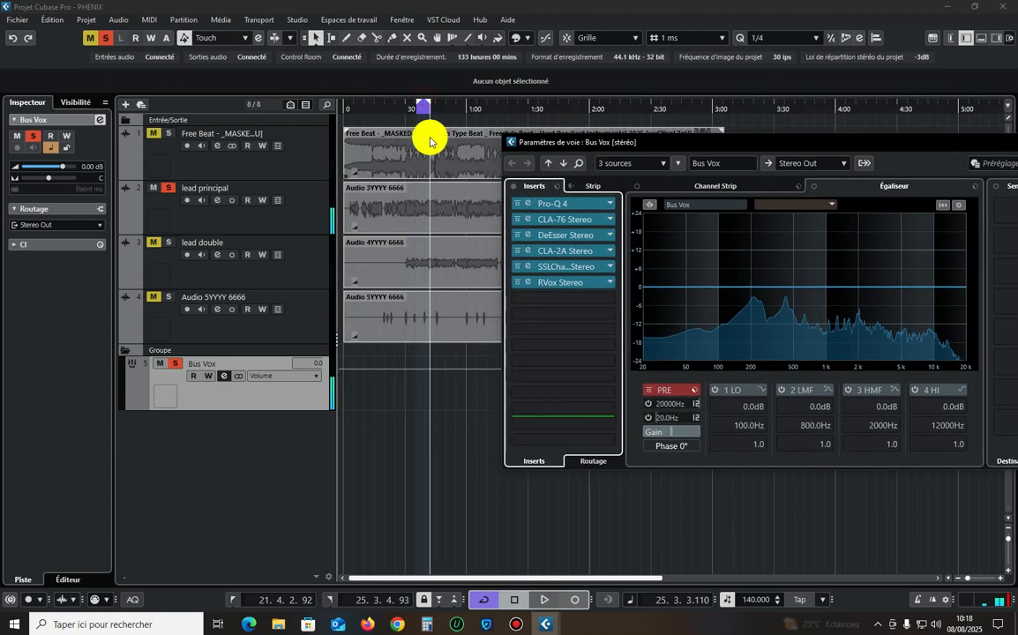
click(415, 109)
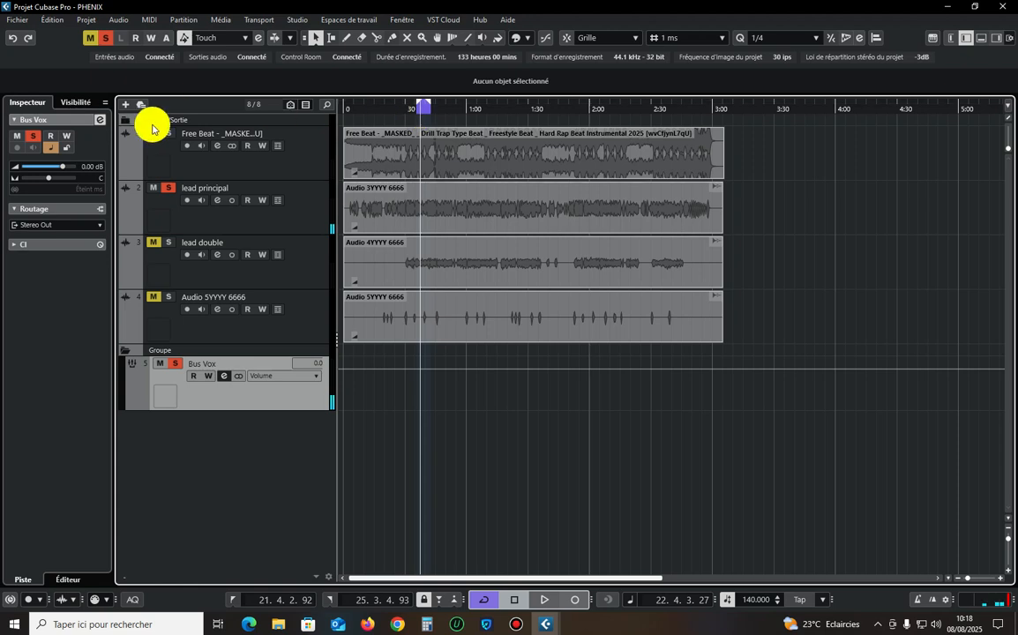
click(172, 136)
click(311, 213)
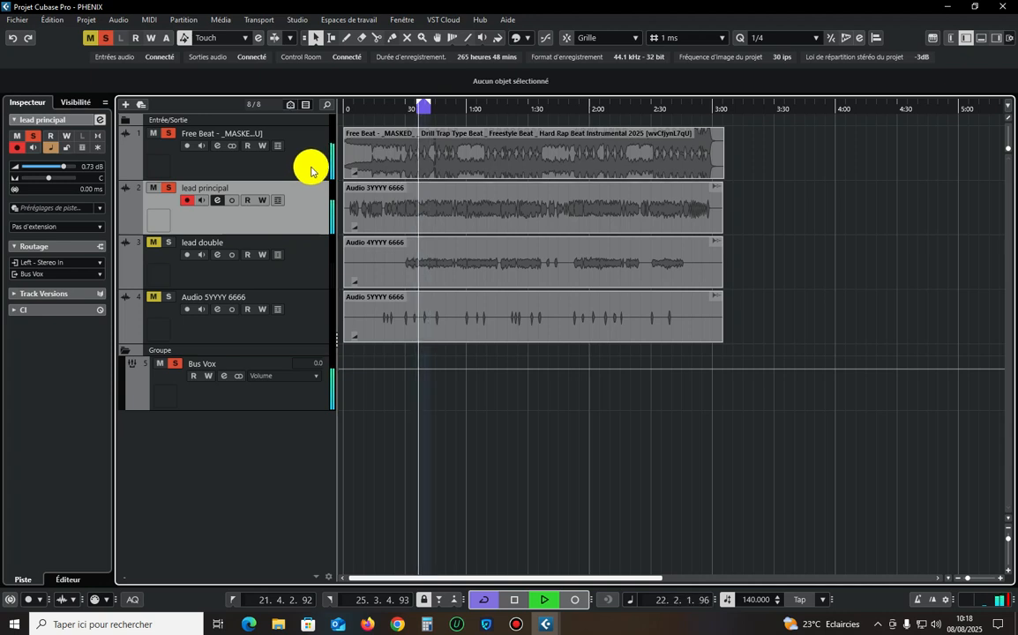
click(420, 106)
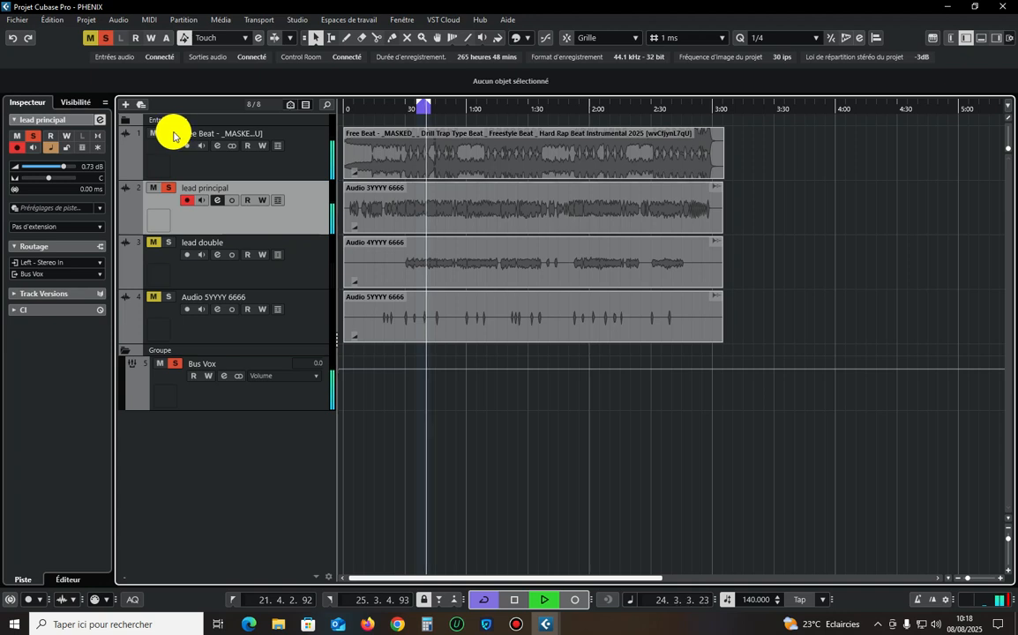
Unsolo the Free Beat track, stop playback and reopen the channel settings of the Bus Vox group.
click(256, 401)
key(space)
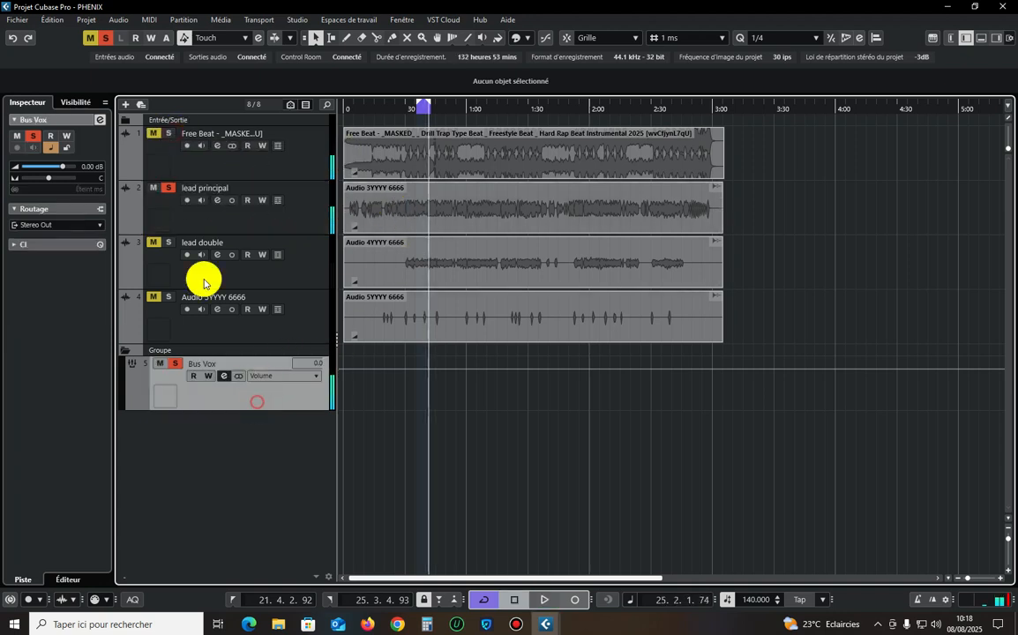
click(100, 120)
Play the vocal alone and compare the Bus Vox insert chain bypassed and active.
key(space)
drag(608, 141, 452, 108)
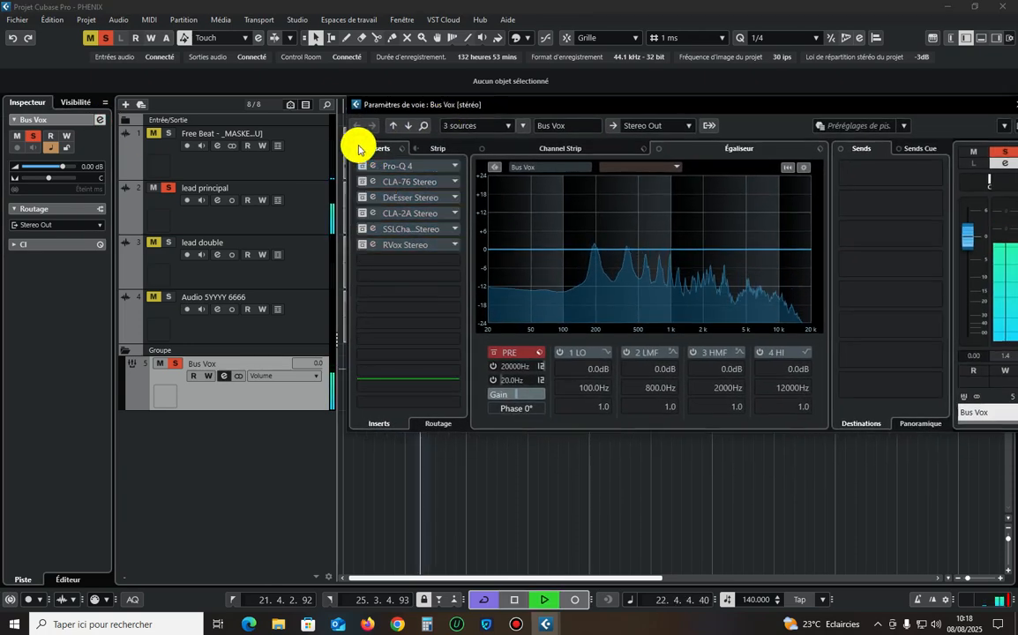
click(358, 148)
key(space)
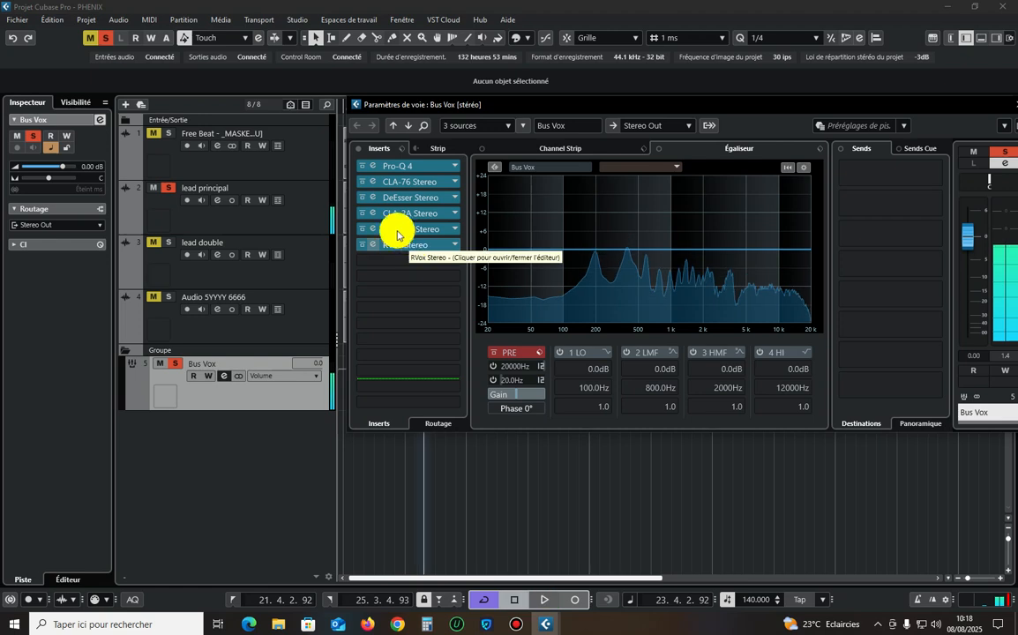
Insert C6 Stereo from the Dynamics - Multiband category after RVox on the Bus Vox group and reposition its window.
click(399, 259)
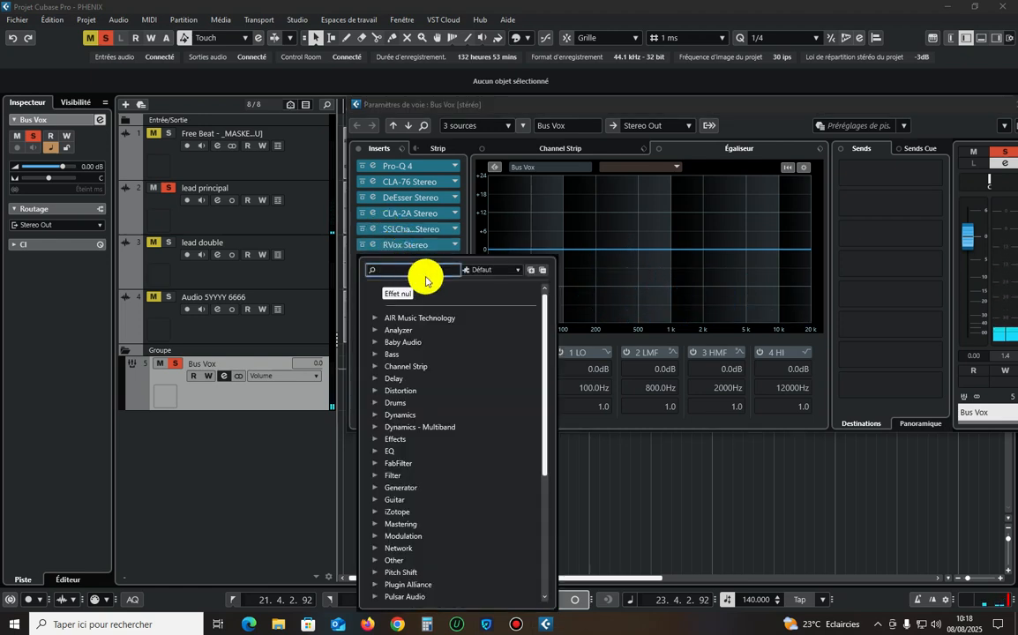
click(434, 429)
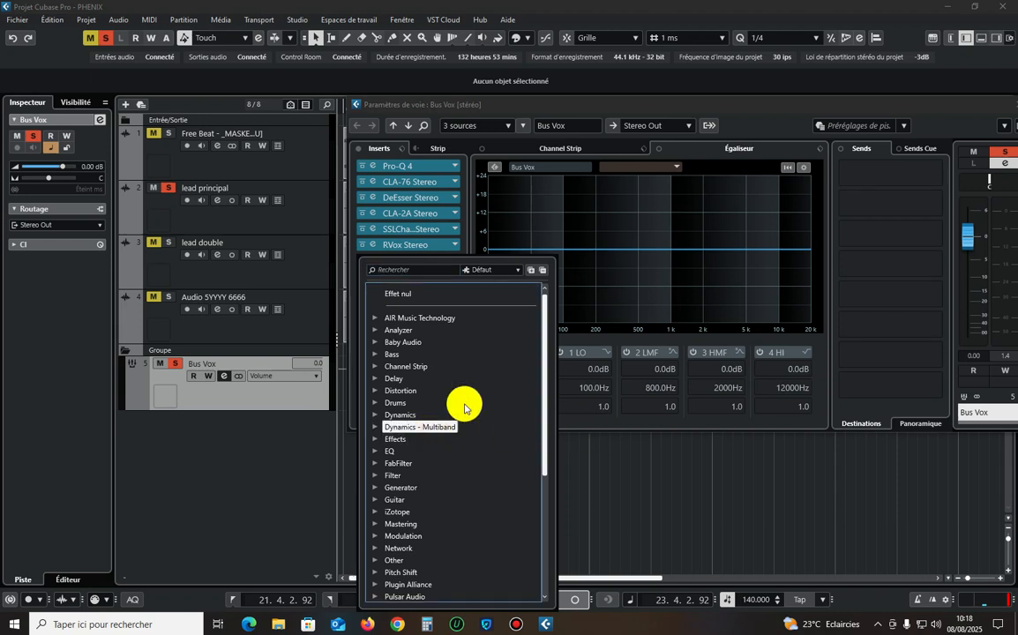
click(374, 429)
scroll(424, 449, down, 3)
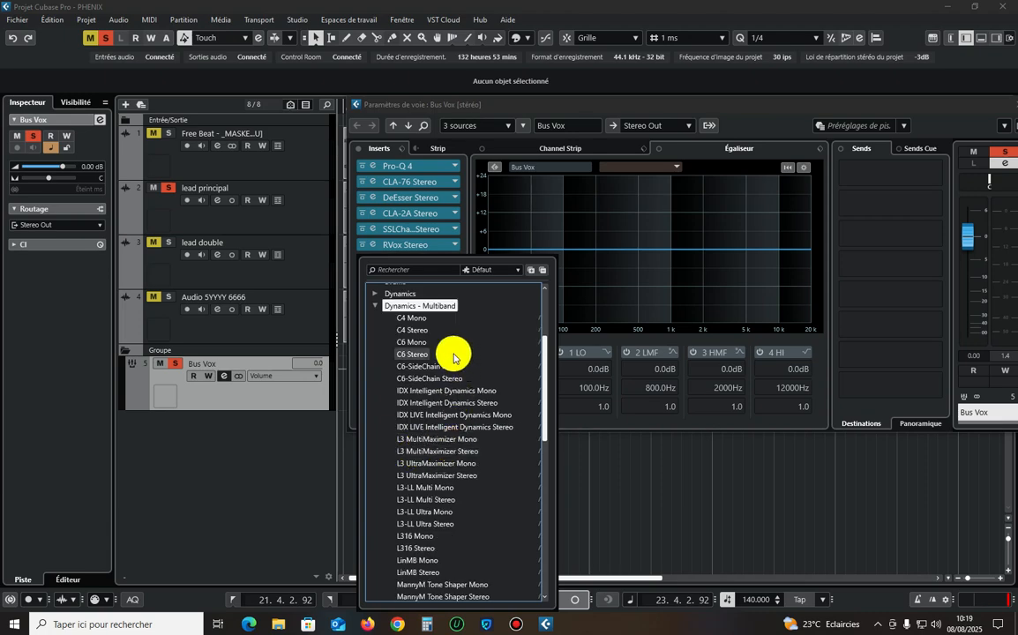
click(426, 354)
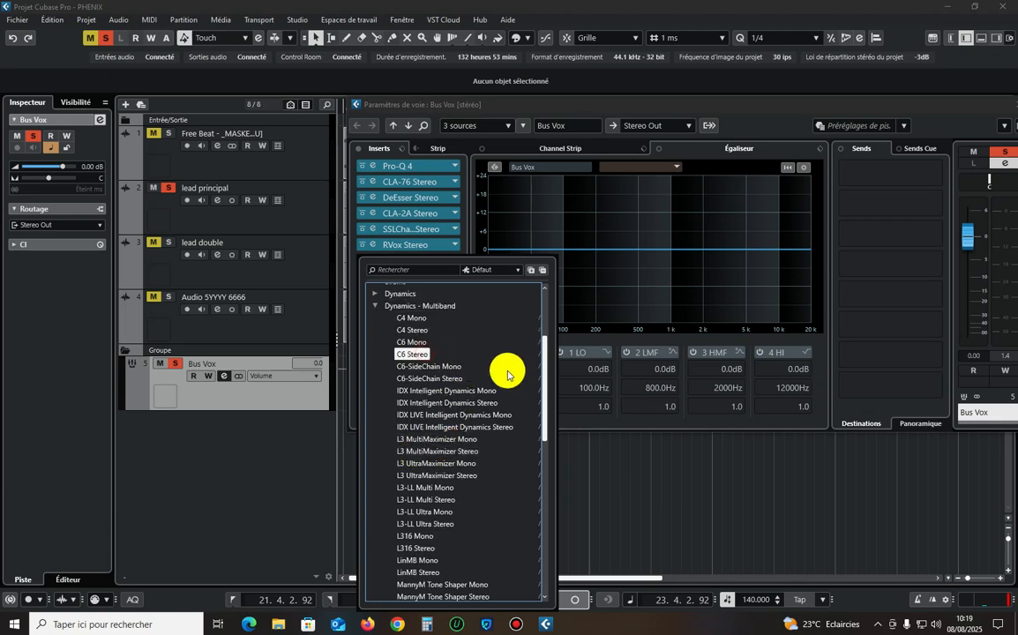
drag(522, 170, 597, 158)
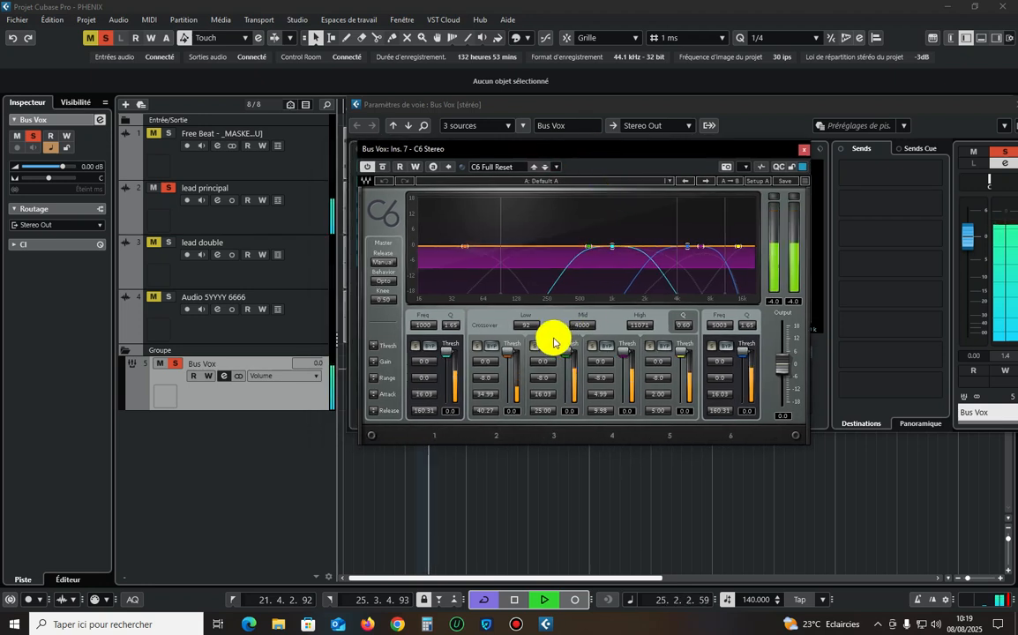
Solo C6 bands 2 and 4 in turn during playback to hear each one, and unsolo them again.
click(477, 347)
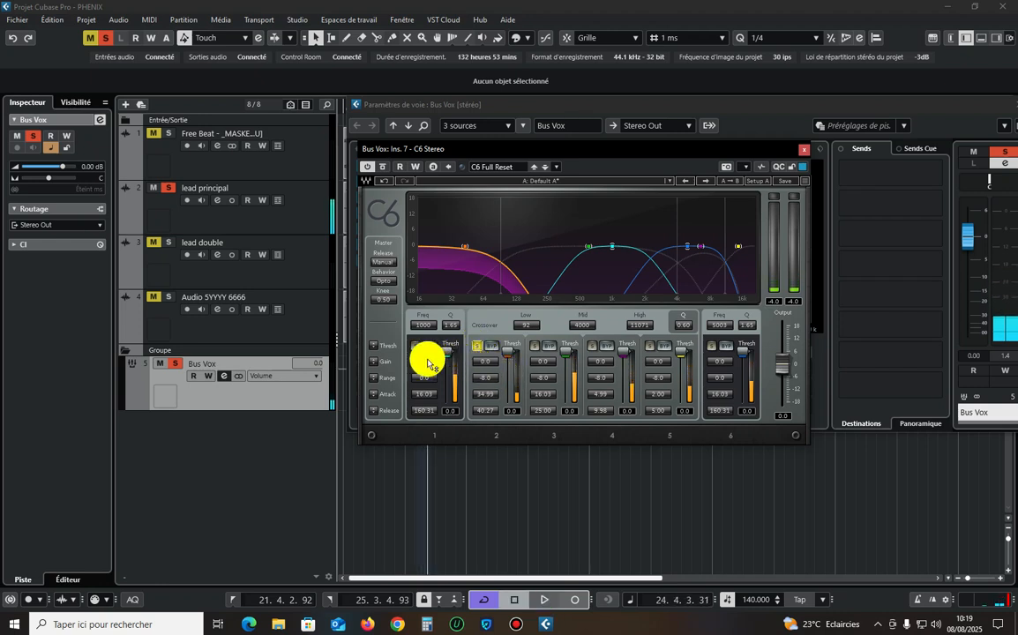
key(space)
click(478, 346)
key(space)
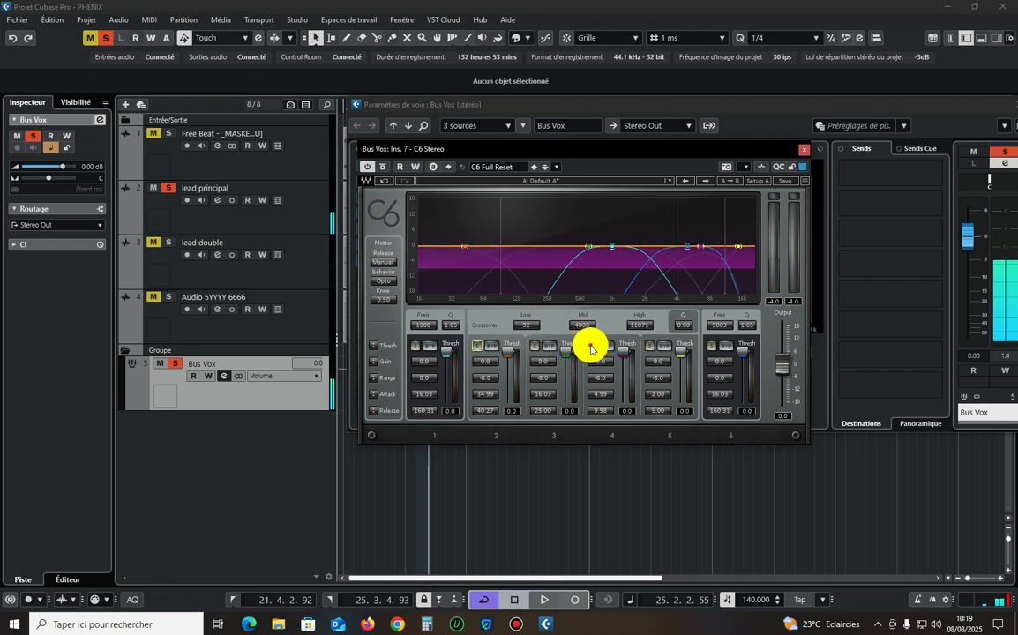
click(591, 346)
click(590, 346)
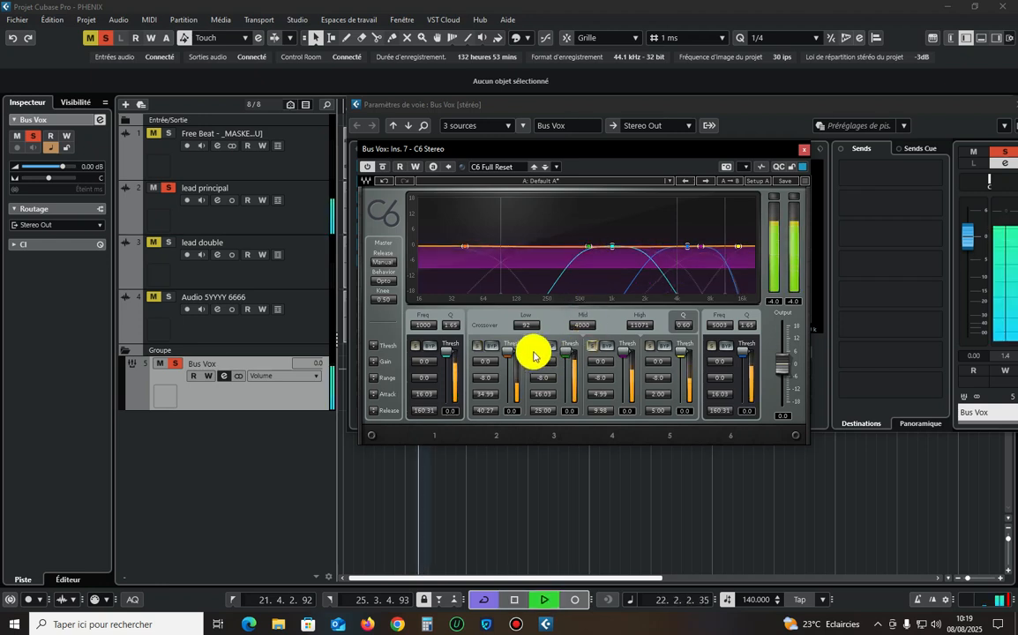
Set C6 band 3's range to -12.0 and lower its gain while comparing the band soloed and in the full vocal.
click(534, 346)
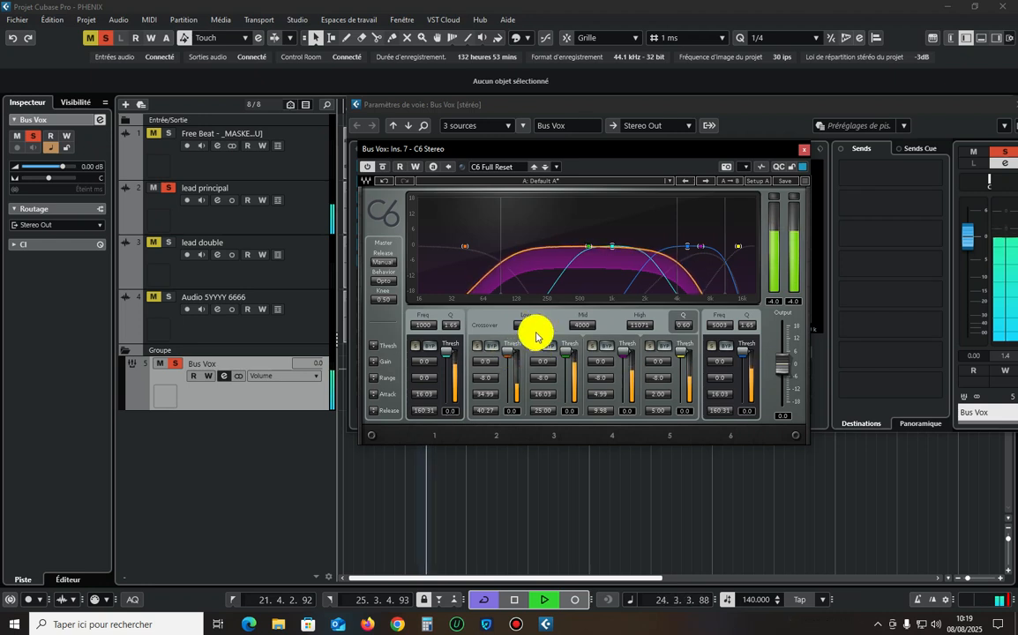
drag(540, 359, 540, 362)
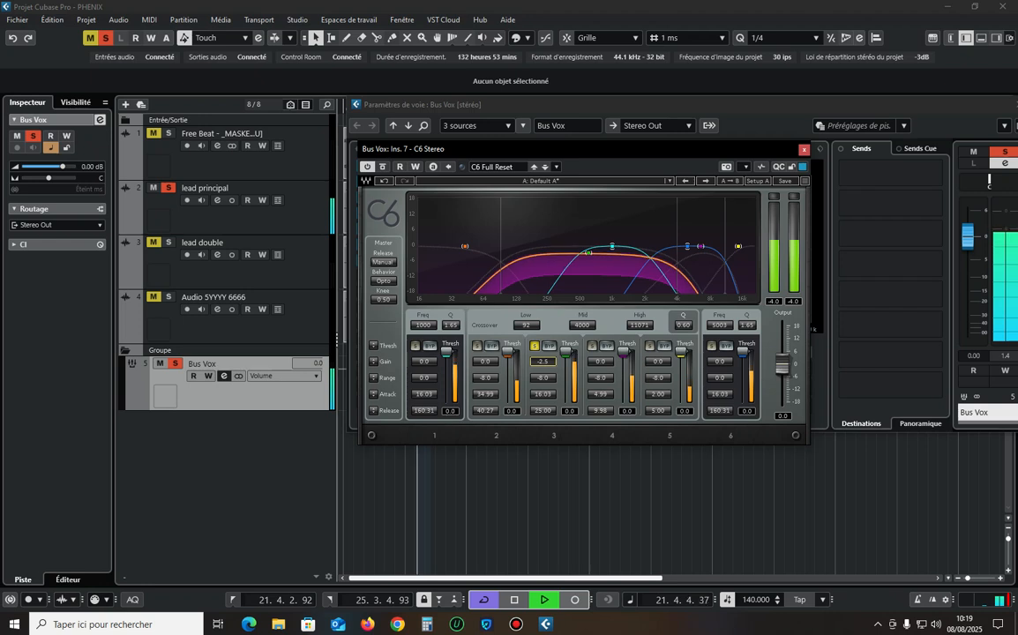
click(538, 349)
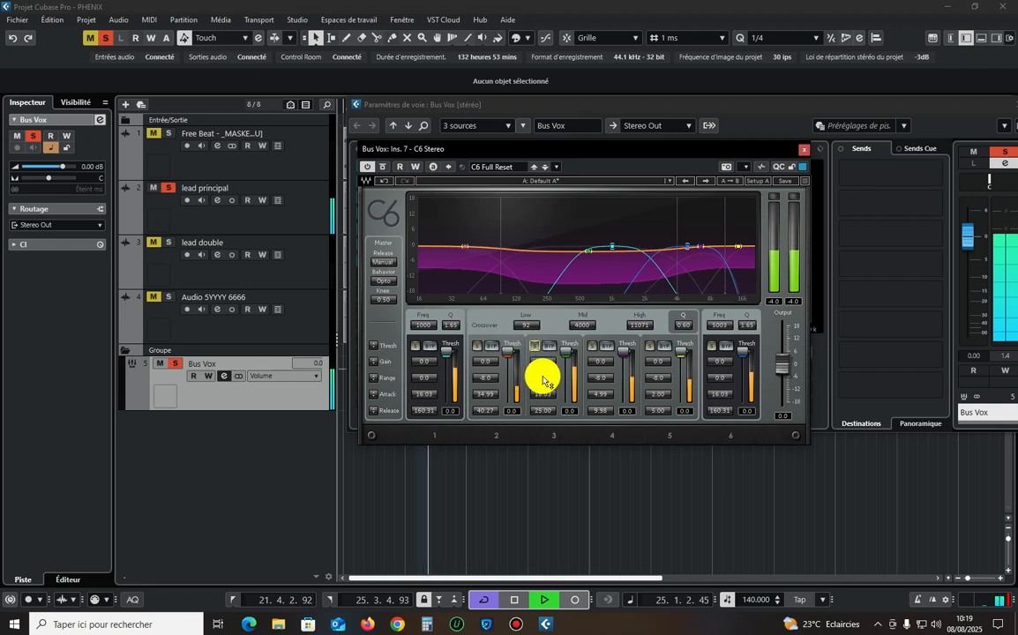
click(536, 351)
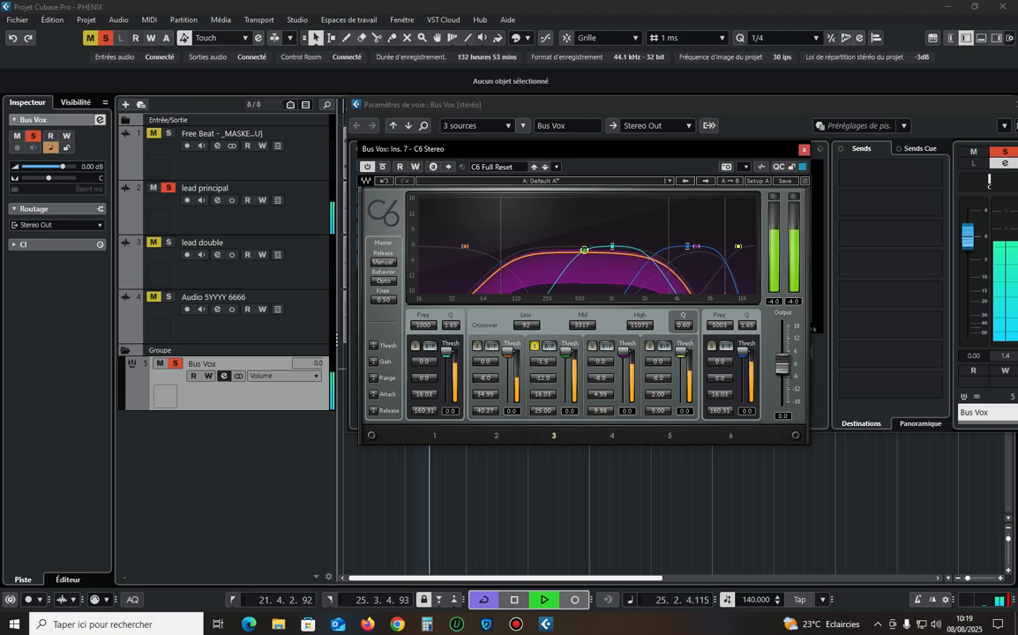
Lower the C6 mid crossover to 1889 and set band 3's gain to -1.2, comparing the band soloed and unsoloed.
drag(591, 250, 584, 250)
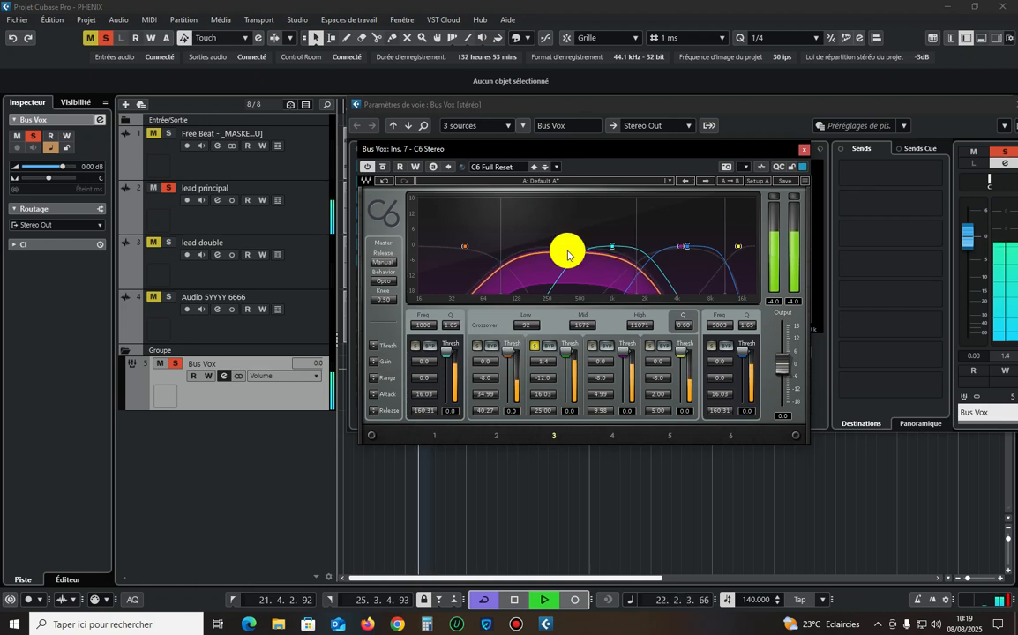
click(534, 346)
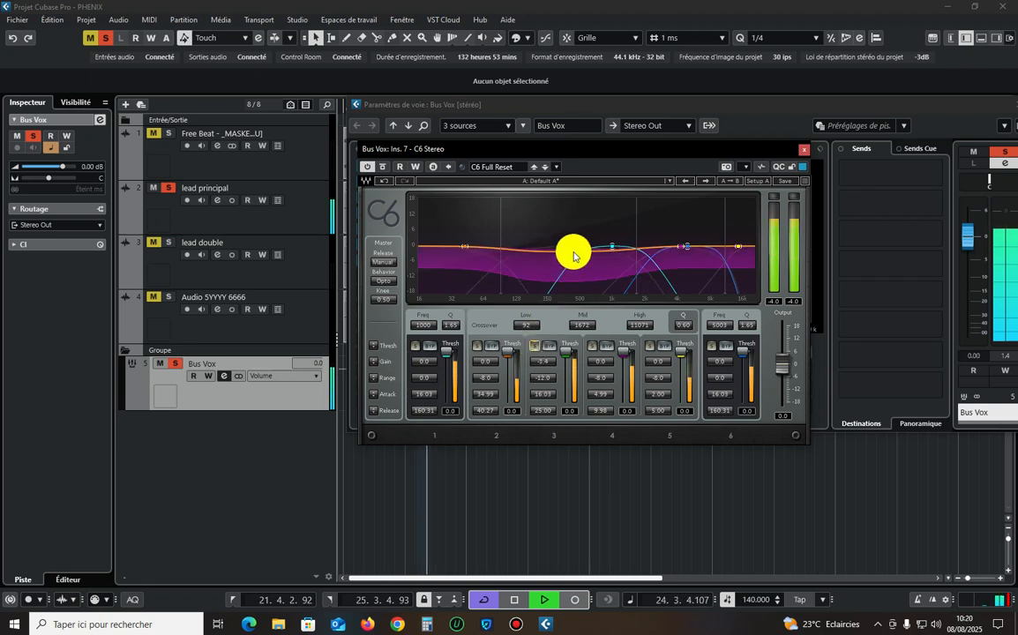
click(534, 346)
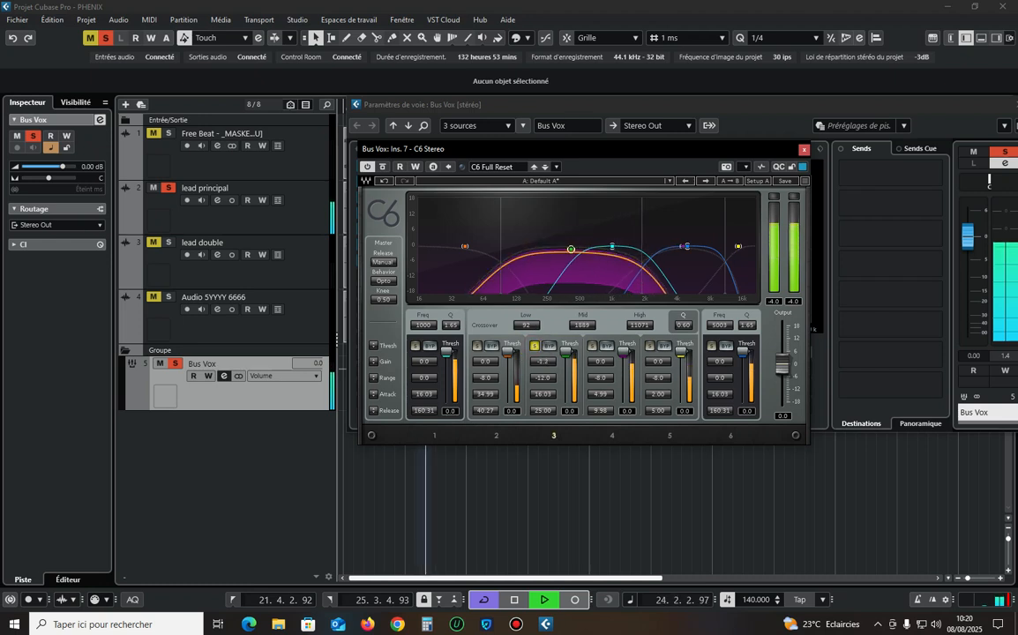
click(533, 345)
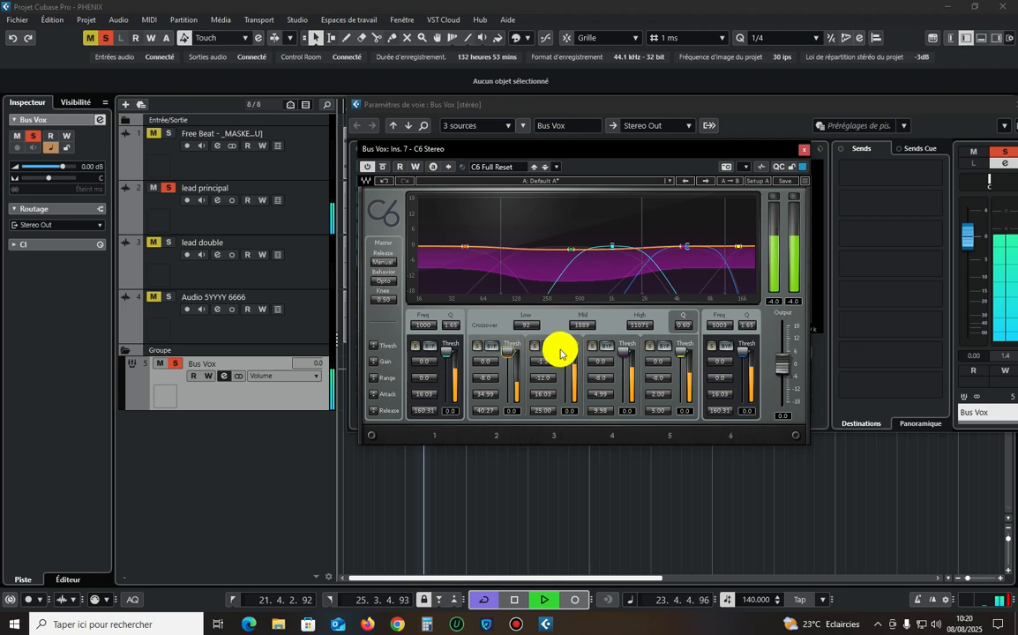
click(533, 347)
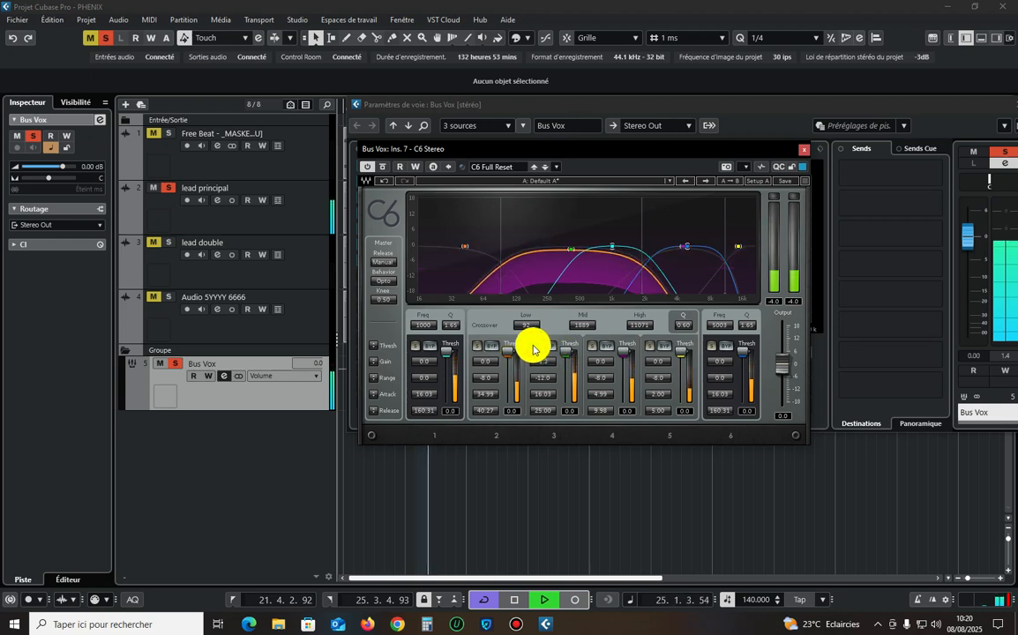
click(533, 346)
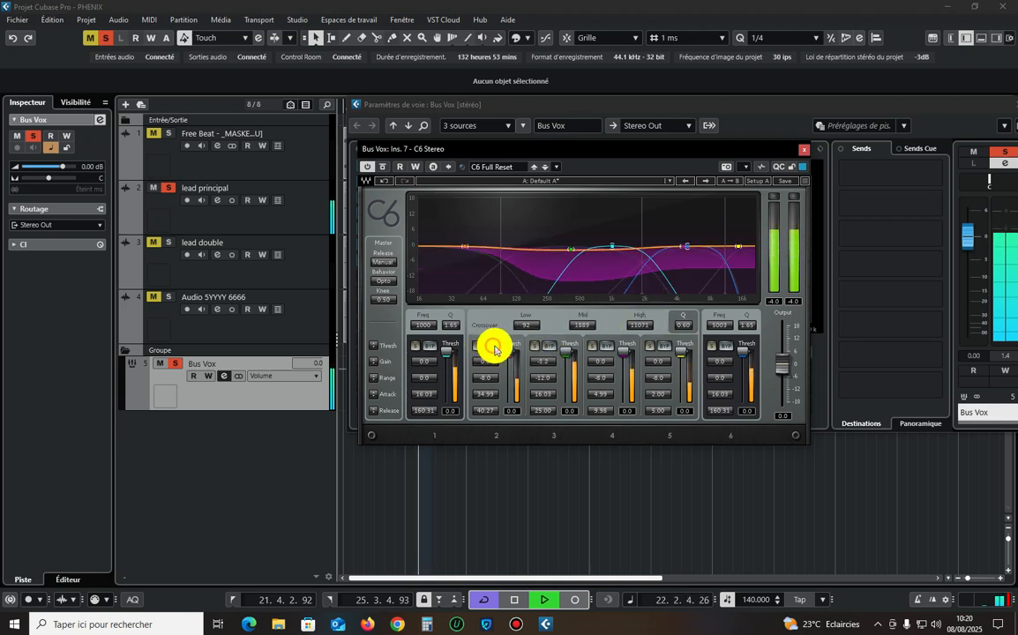
Bypass C6 bands 2, 4 and 5.
click(492, 346)
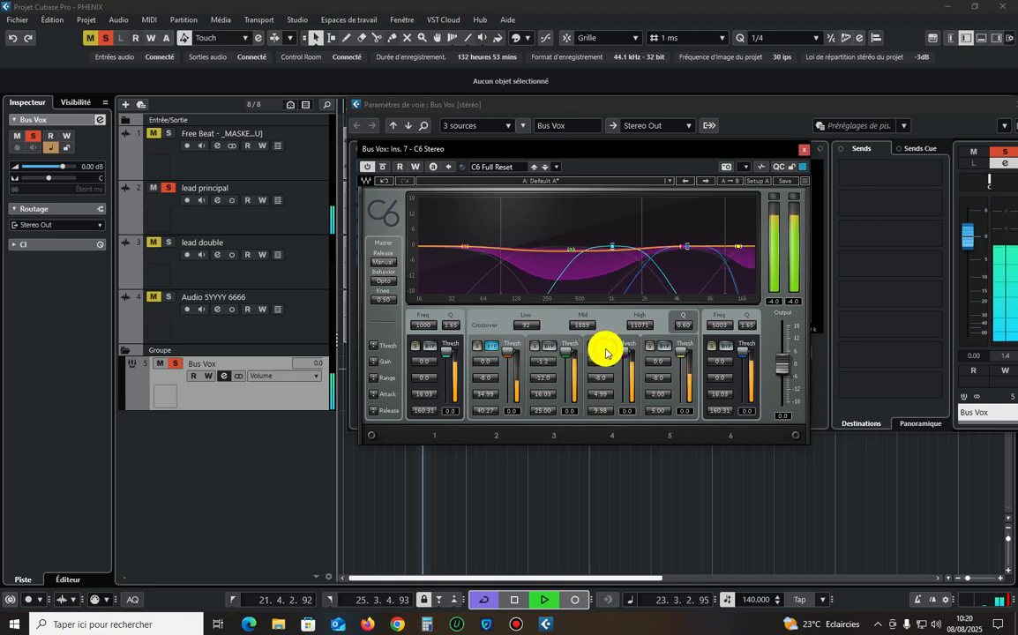
click(606, 346)
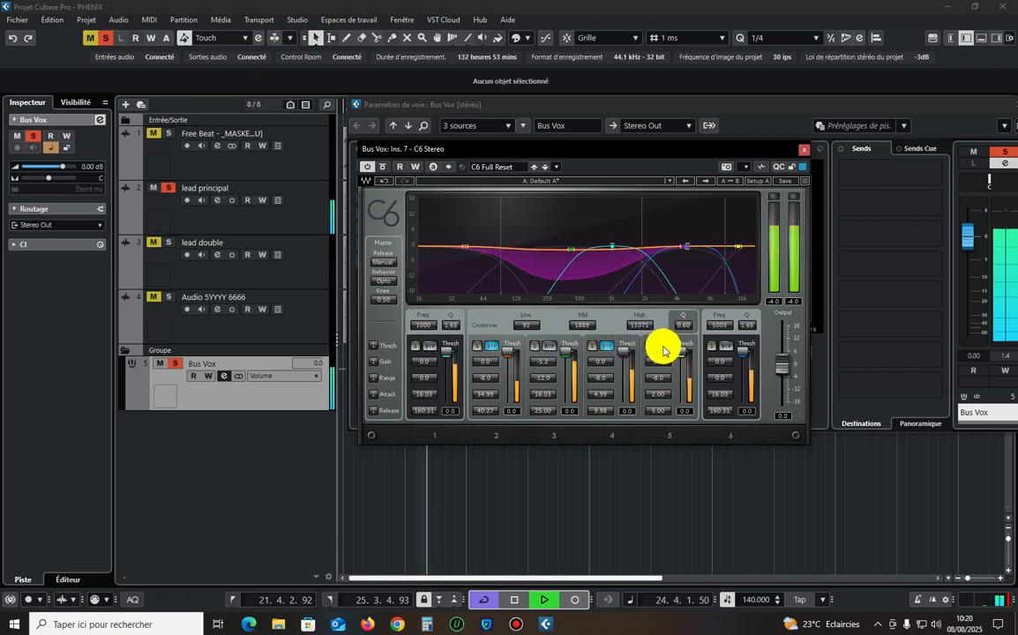
click(663, 347)
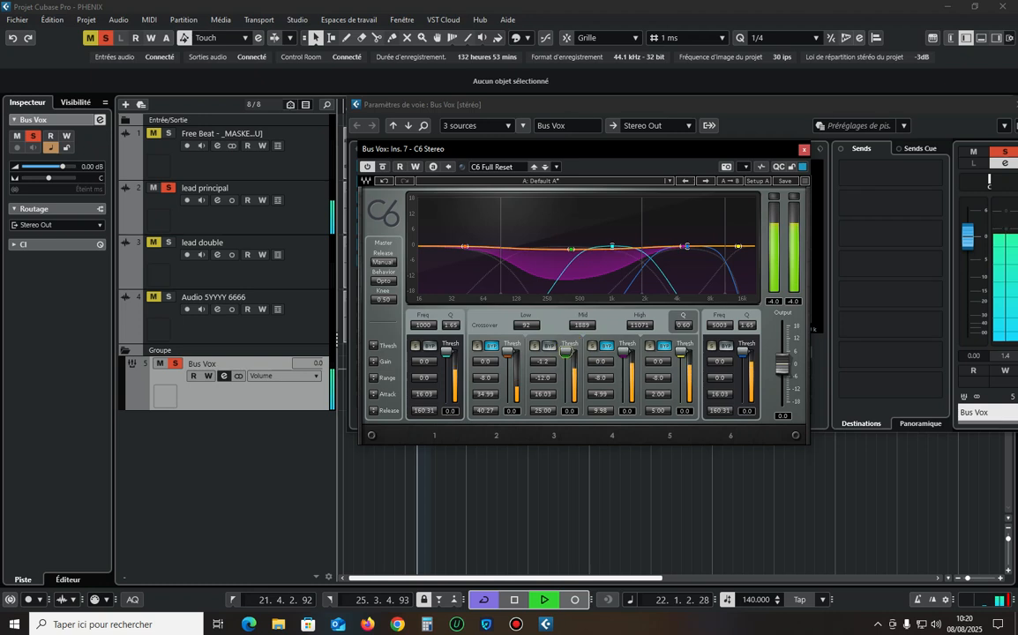
Set C6 band 3's attack to 17.00 and check the band soloed and in context.
click(540, 393)
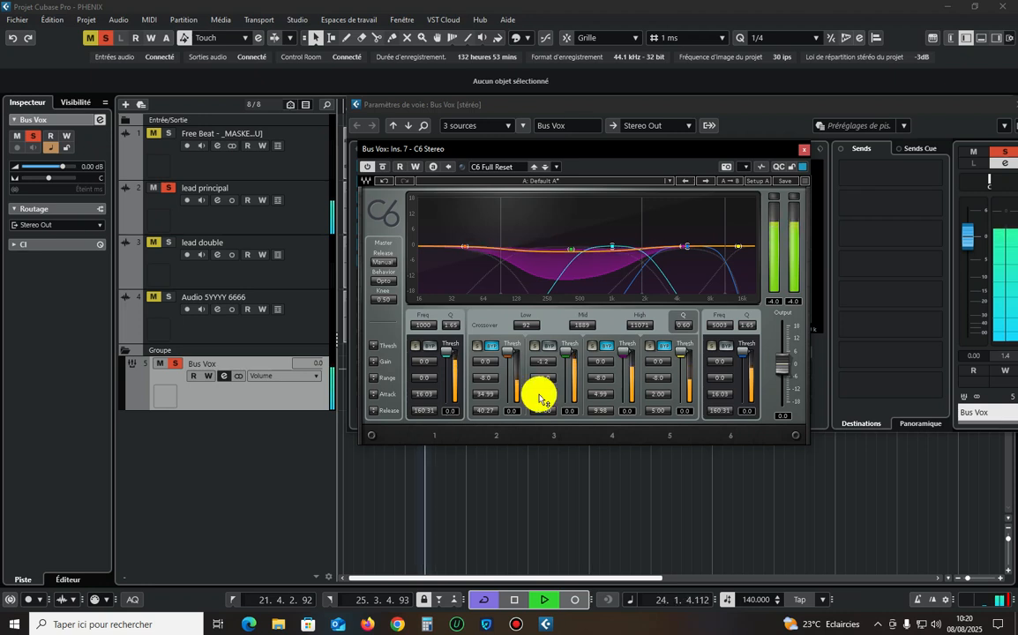
click(535, 345)
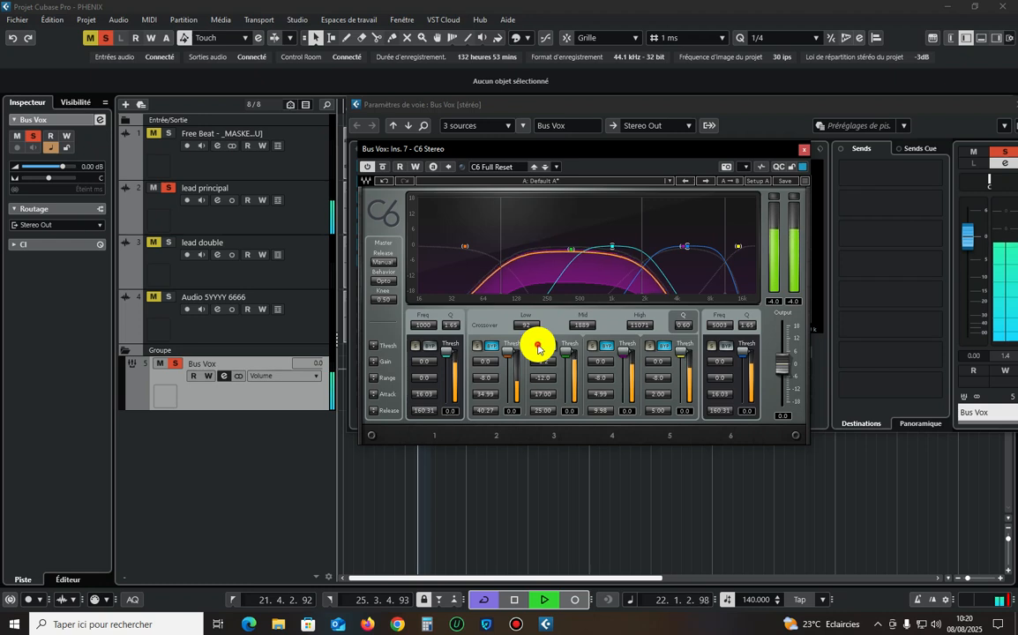
click(538, 346)
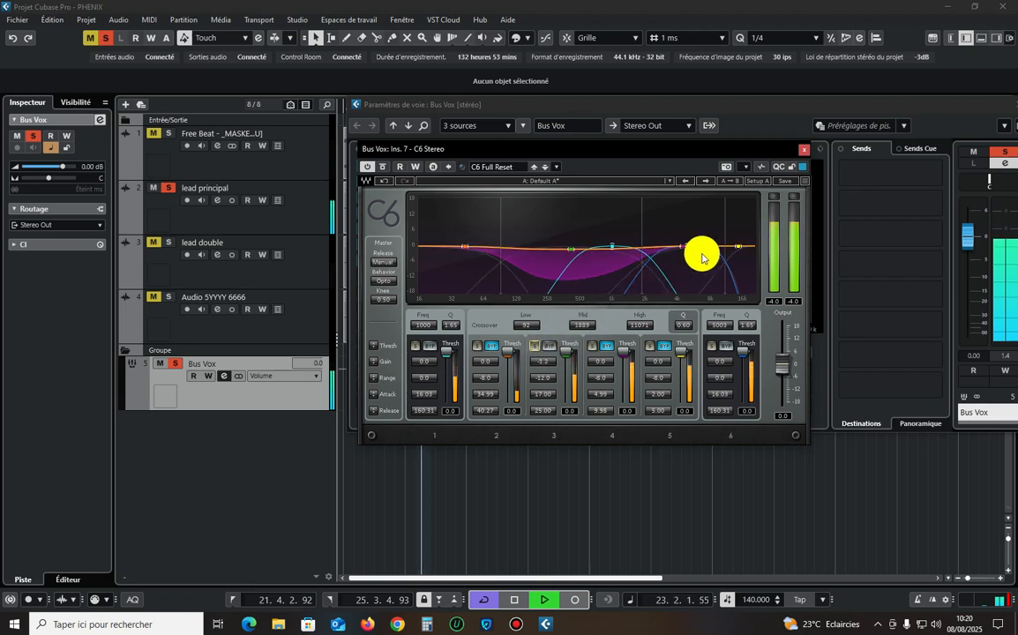
Lower C6 band 5's threshold to -22.4, reactivate the band and listen to it soloed.
click(710, 344)
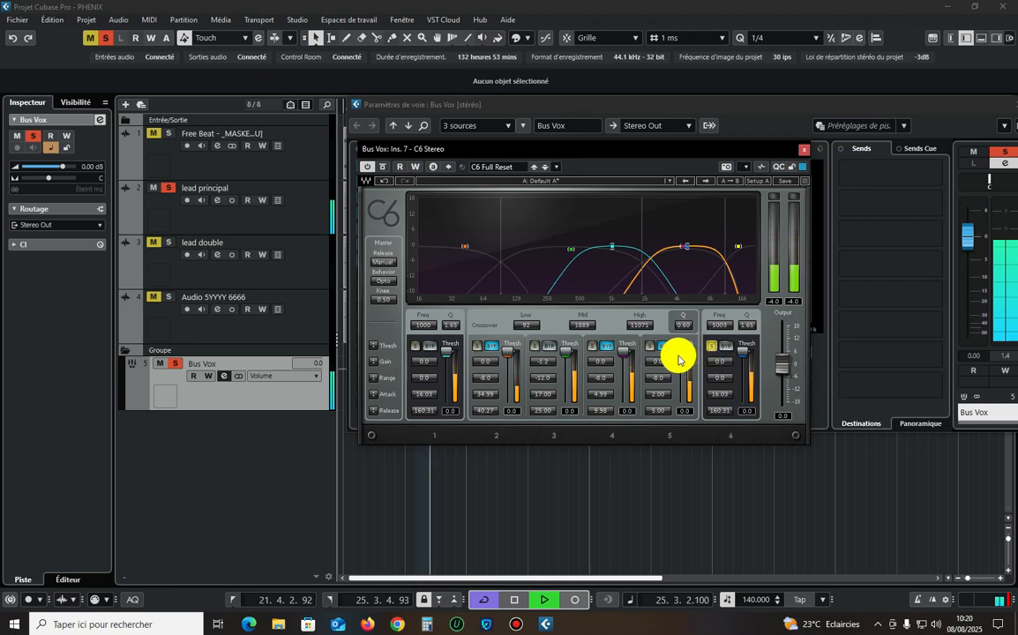
mouse_move(681, 353)
mouse_down()
mouse_move(682, 374)
mouse_move(672, 358)
mouse_move(681, 365)
mouse_up()
click(711, 345)
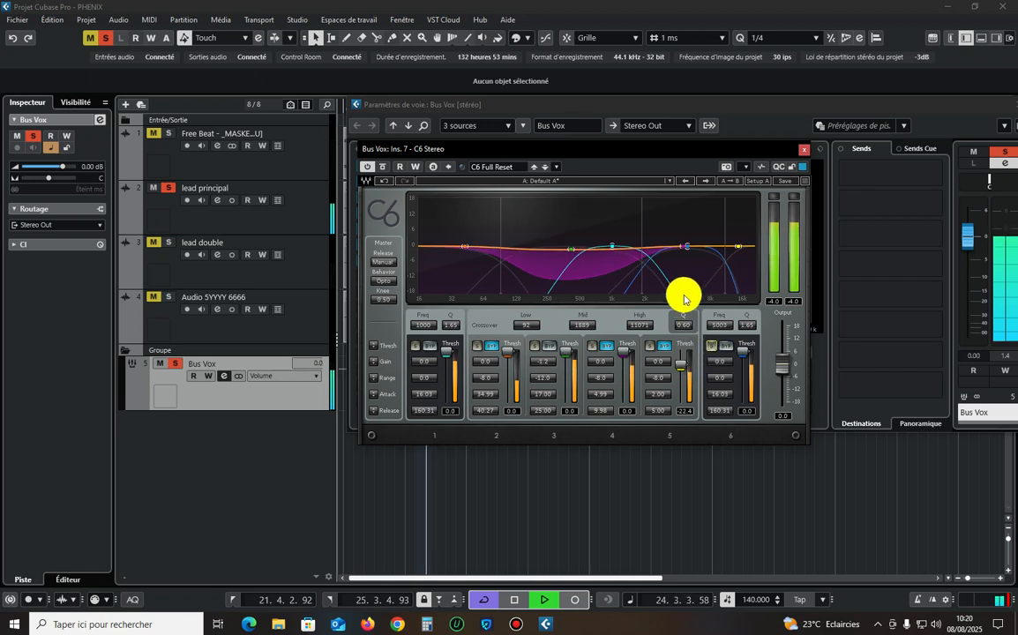
click(664, 345)
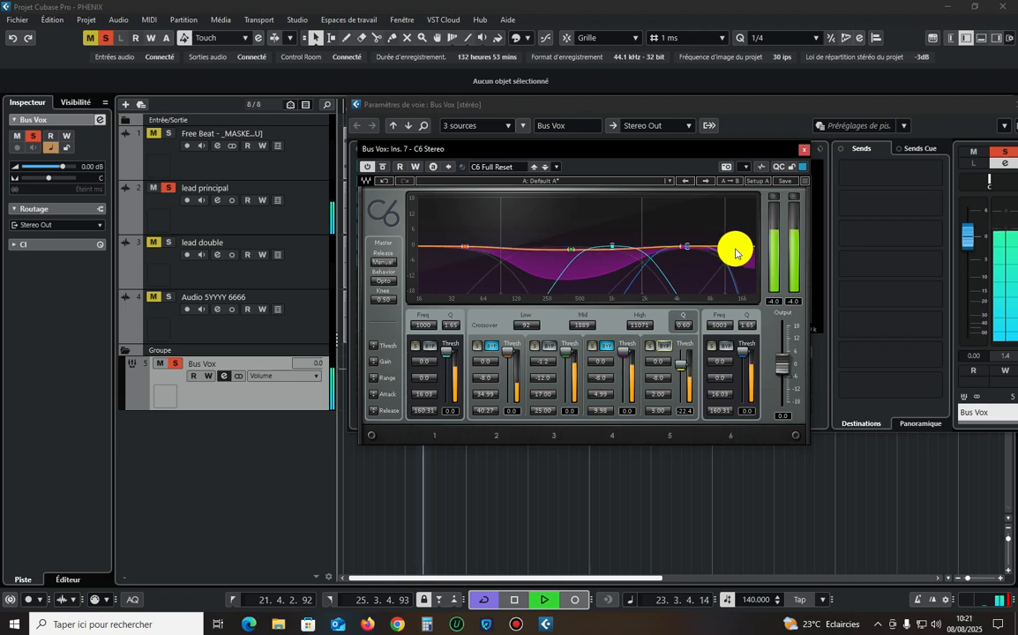
click(663, 346)
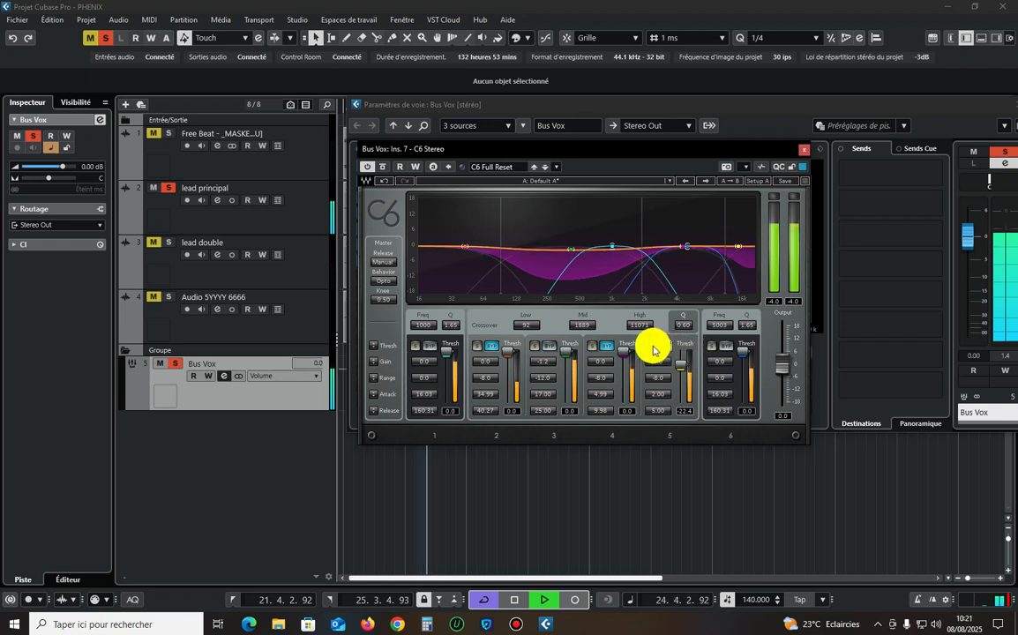
click(653, 346)
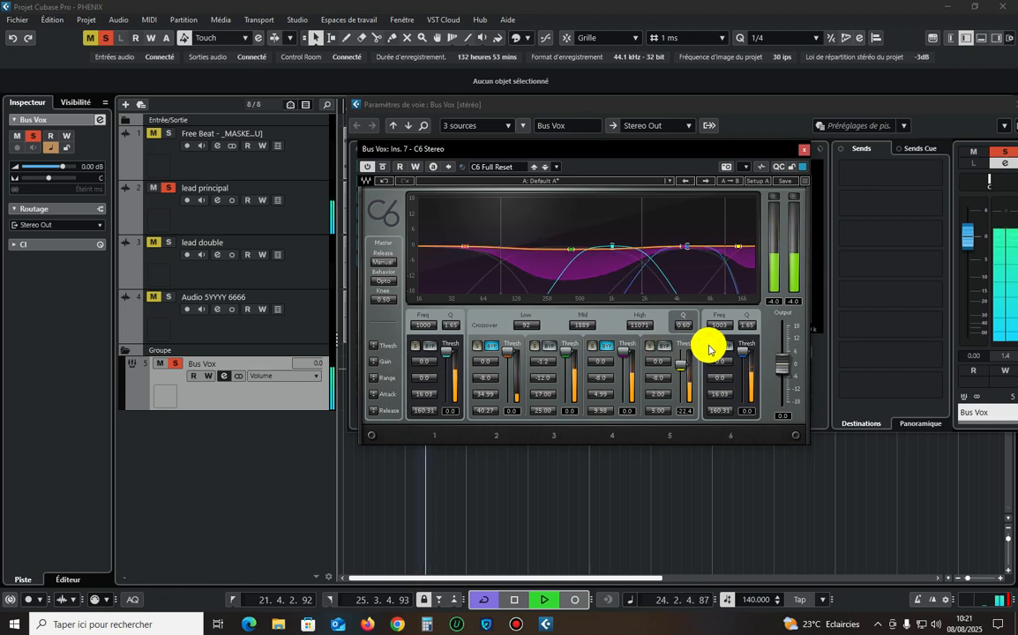
Set the C6 high crossover to 10991 and band 5's gain to 2.0, and recheck band 3 with its solo.
click(711, 345)
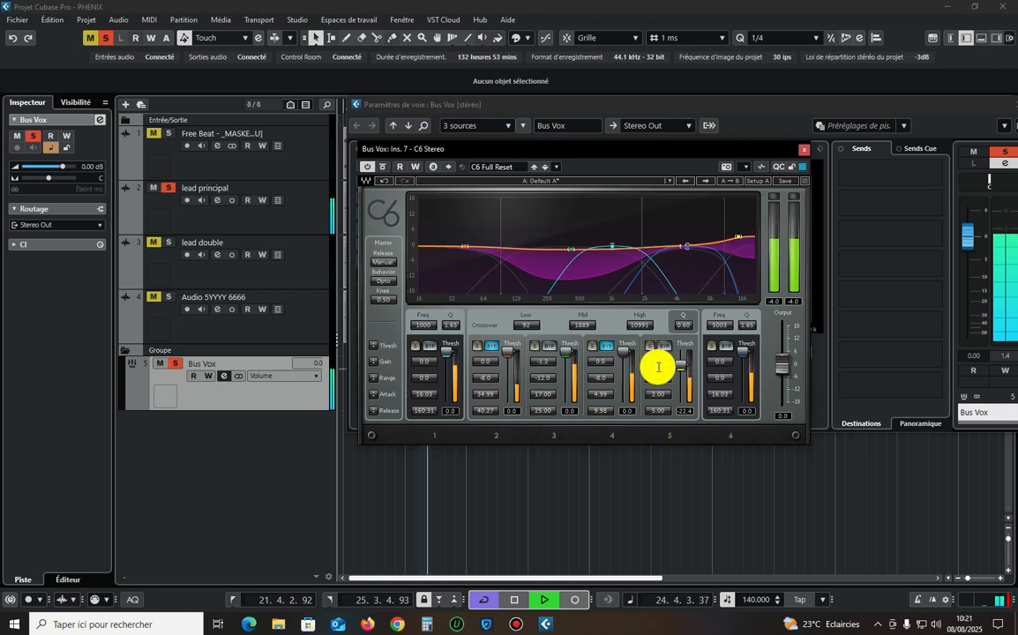
click(658, 362)
text(2)
key(Return)
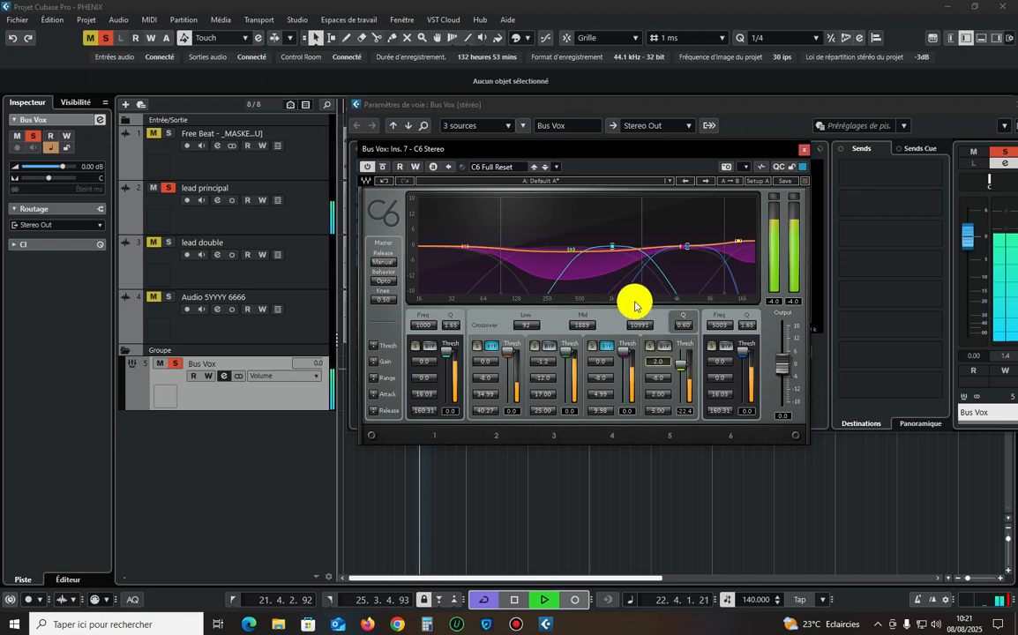
click(535, 347)
click(539, 351)
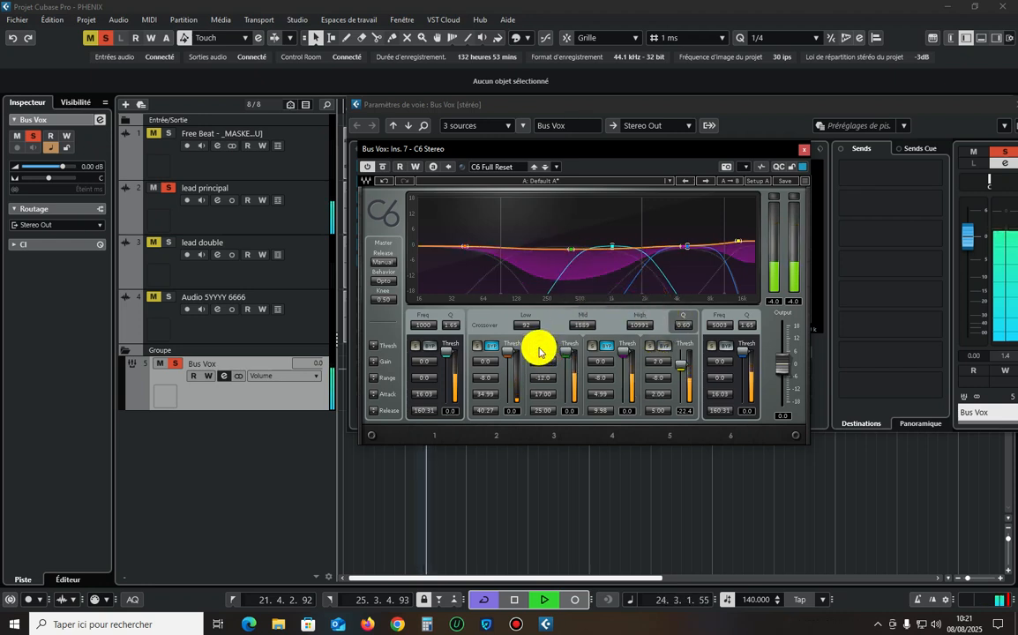
Close the C6 plugin and play the vocal through the complete Bus Vox insert chain.
click(804, 150)
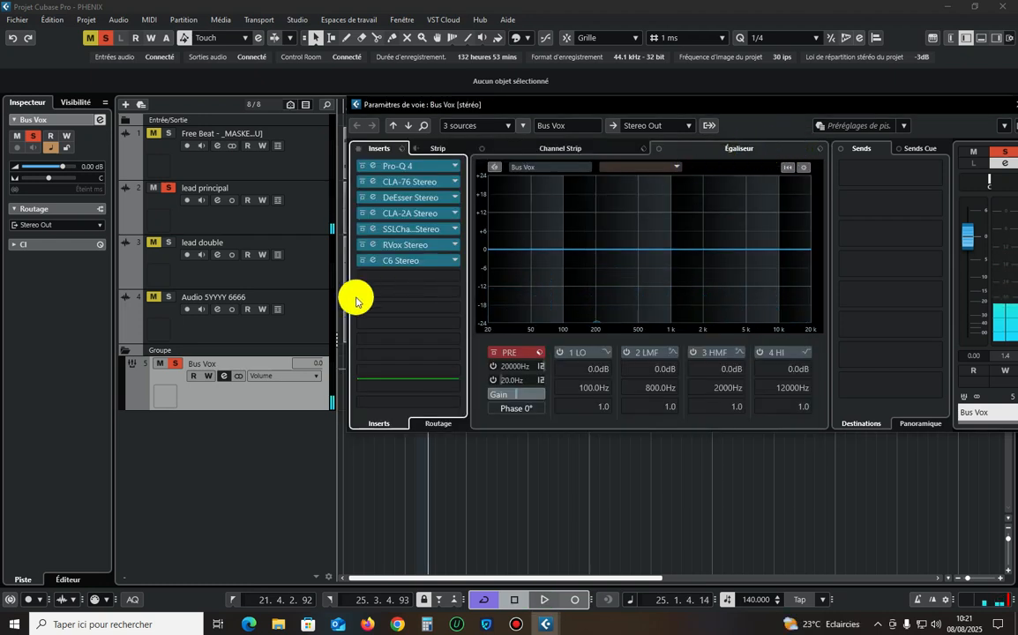
key(space)
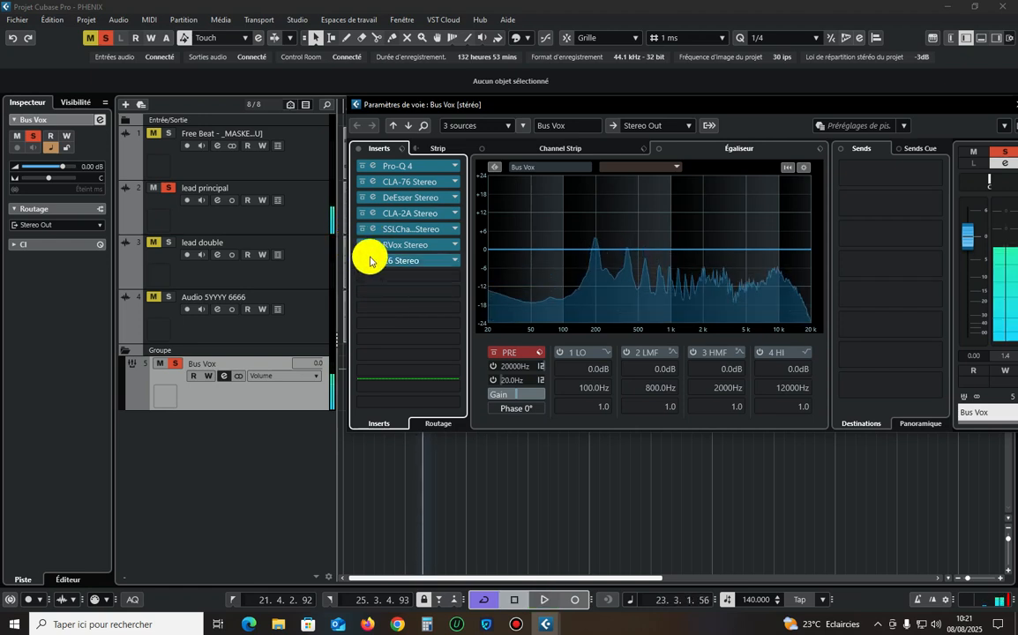
key(space)
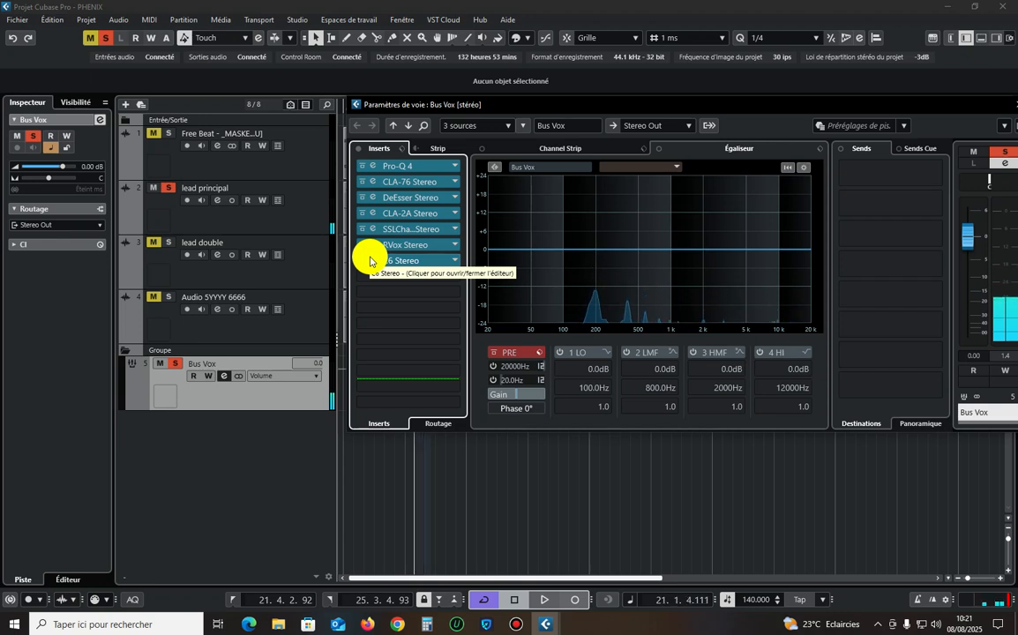
Play the vocal and compare Bus Vox with all its inserts bypassed and active.
key(space)
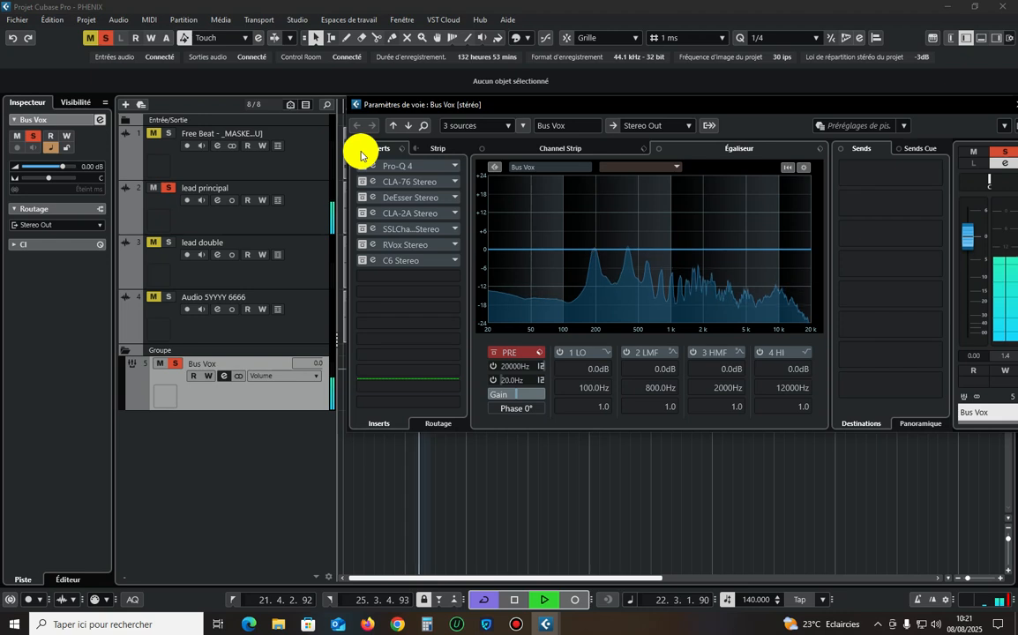
click(361, 154)
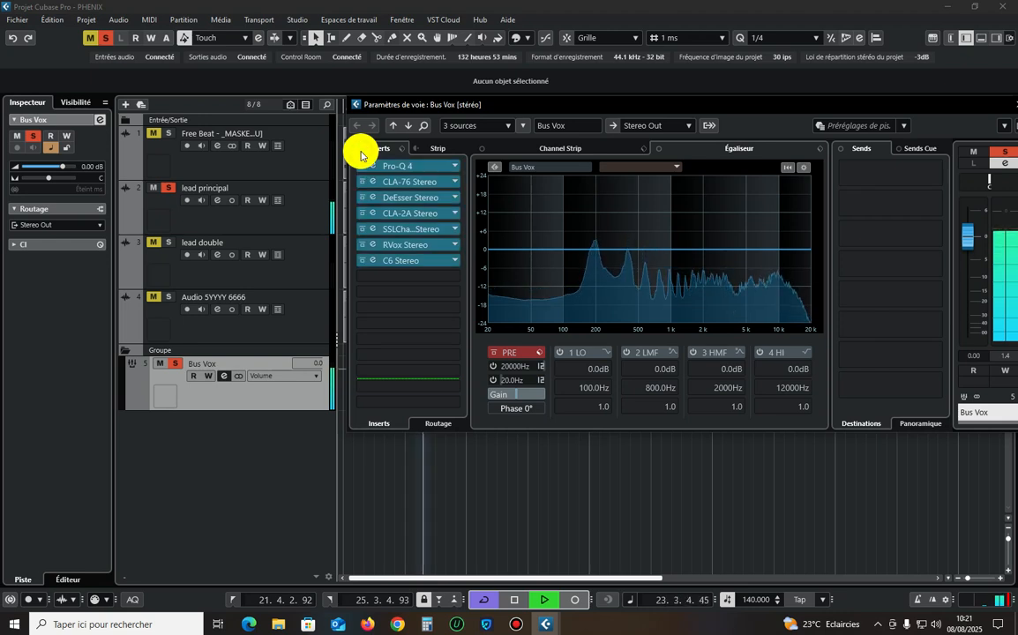
key(space)
Load the SoundToys Decapitator plugin into the eighth insert slot of Bus Vox.
click(404, 277)
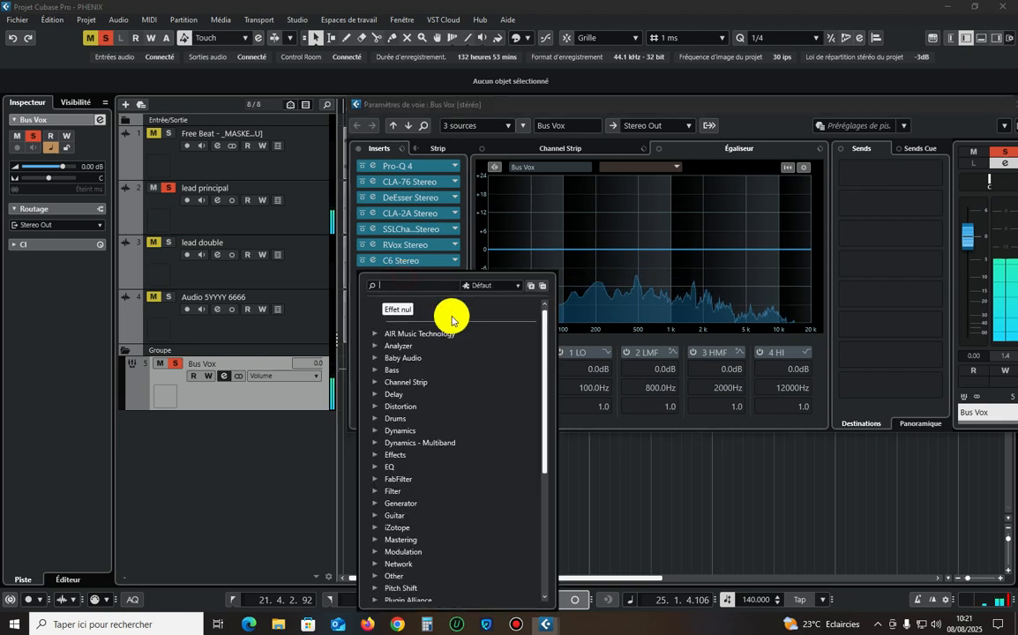
scroll(428, 415, down, 5)
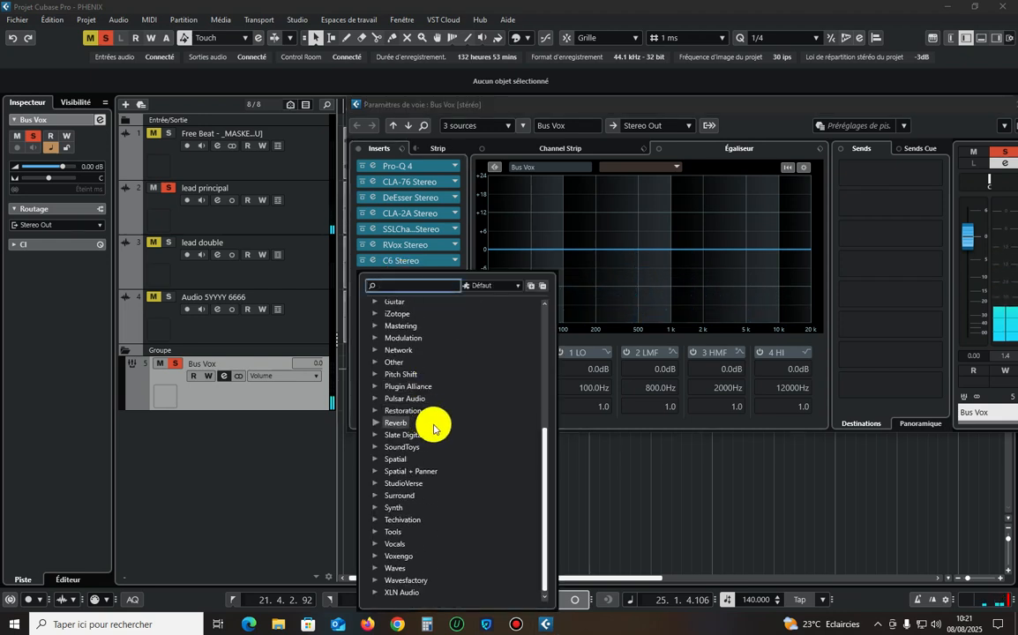
click(420, 447)
scroll(437, 433, down, 5)
scroll(440, 410, up, 5)
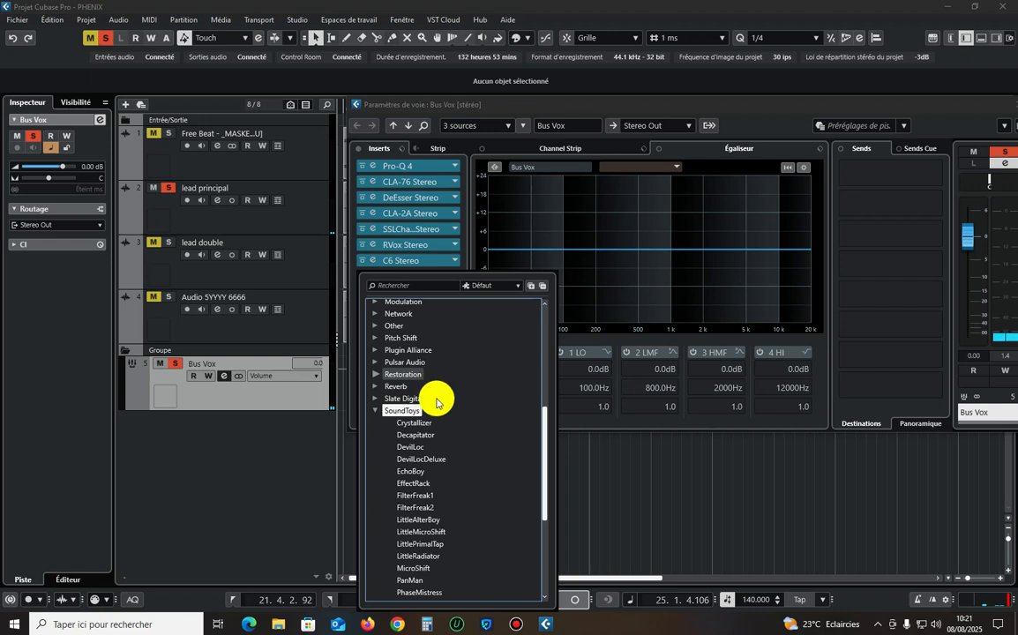
click(427, 432)
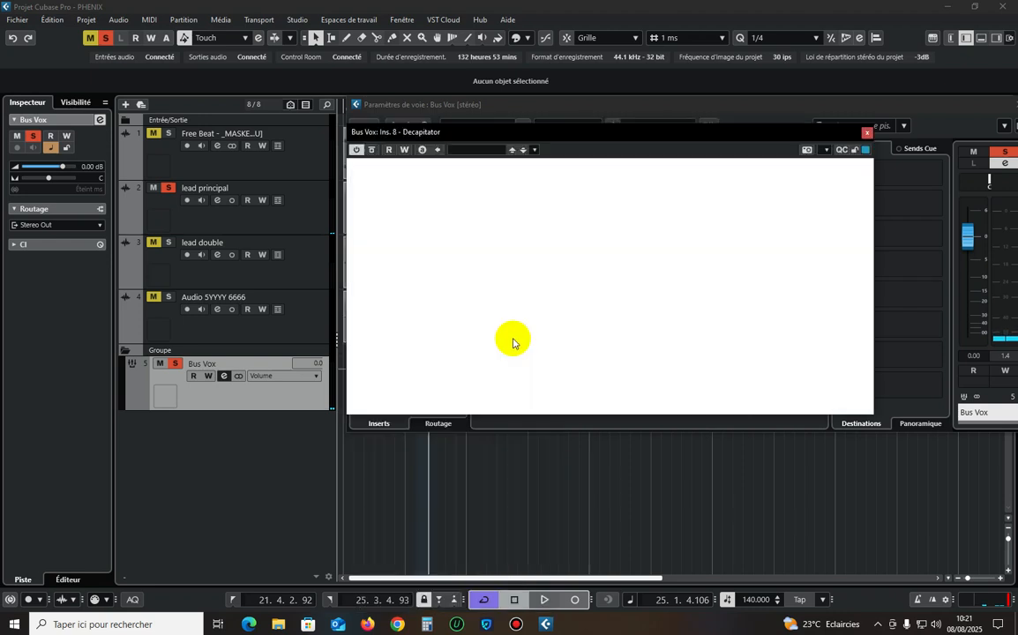
Choose Decapitator's E style and raise the drive to 3.2, checking the vocal in playback.
click(565, 385)
key(space)
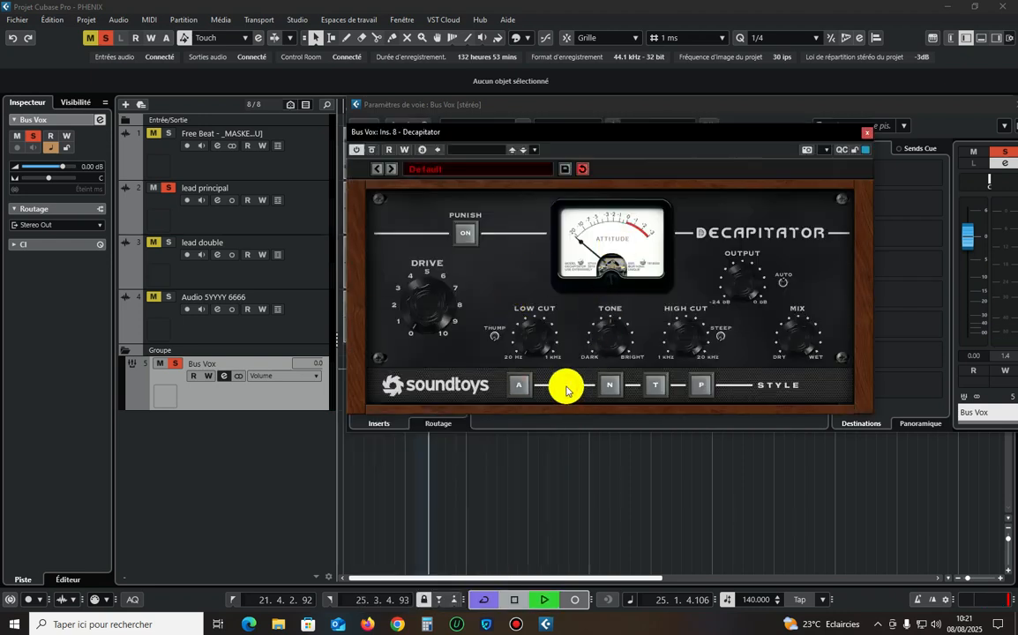
mouse_move(423, 309)
mouse_down()
mouse_move(430, 266)
mouse_move(419, 310)
mouse_up()
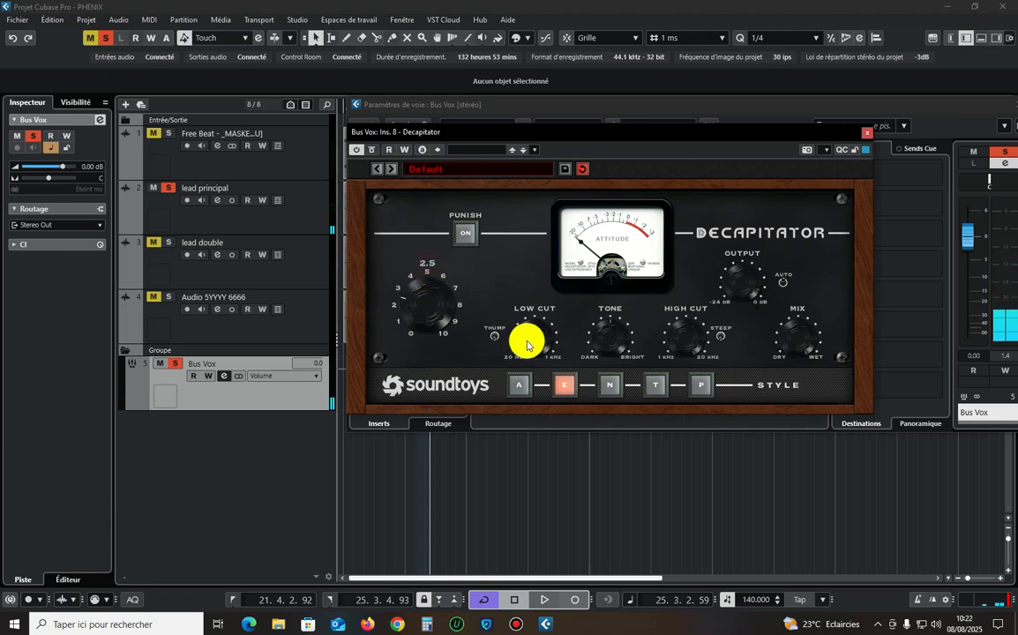
scroll(431, 309, up, 4)
scroll(432, 311, up, 2)
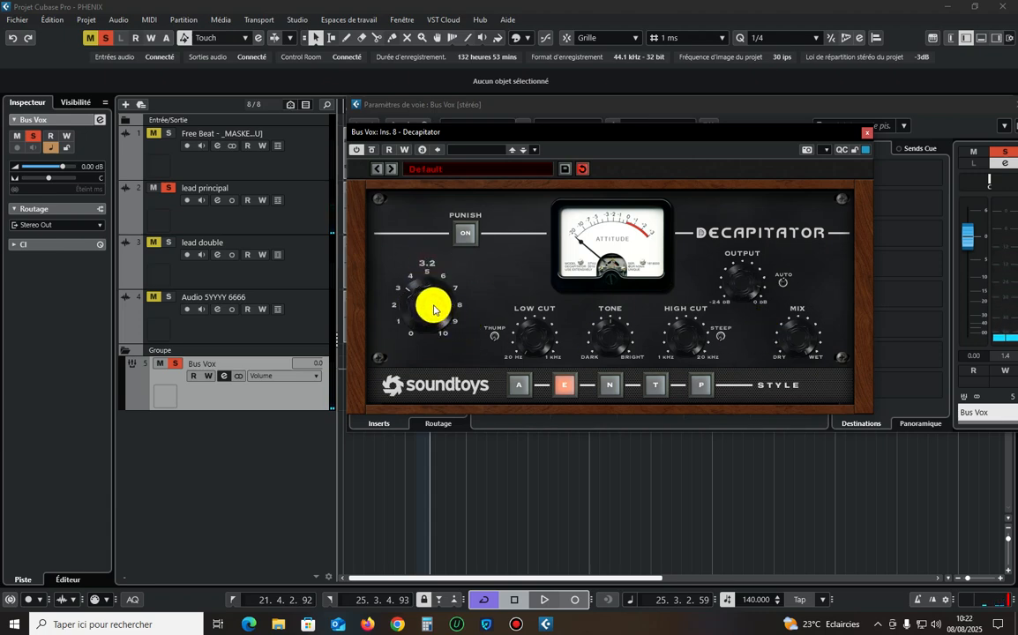
key(space)
key(space)
Reduce Decapitator's mix to 70.5 % and resume playback of the vocal.
click(796, 340)
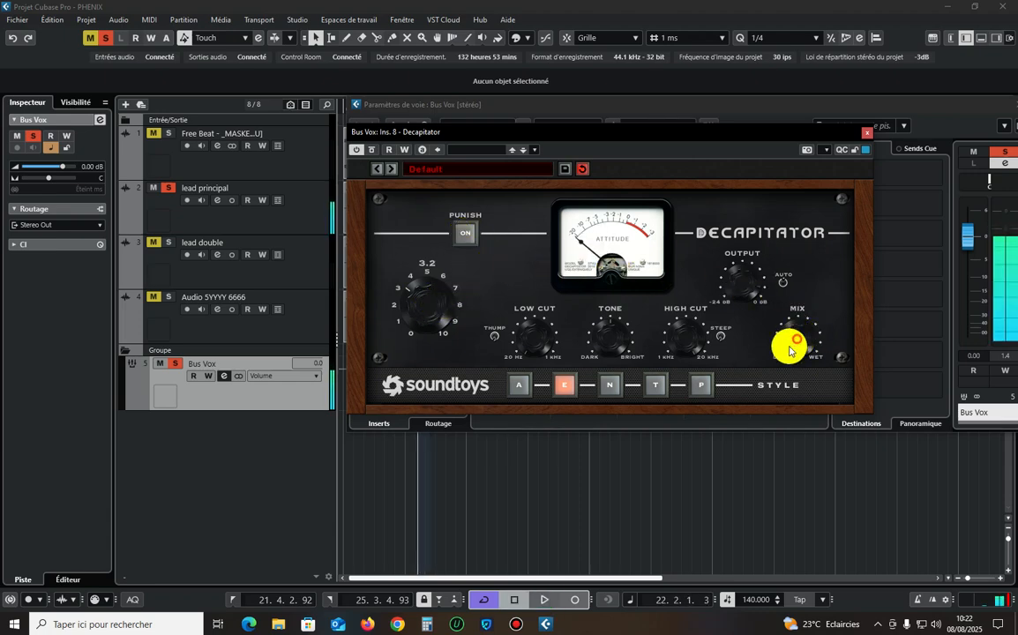
drag(801, 312, 799, 327)
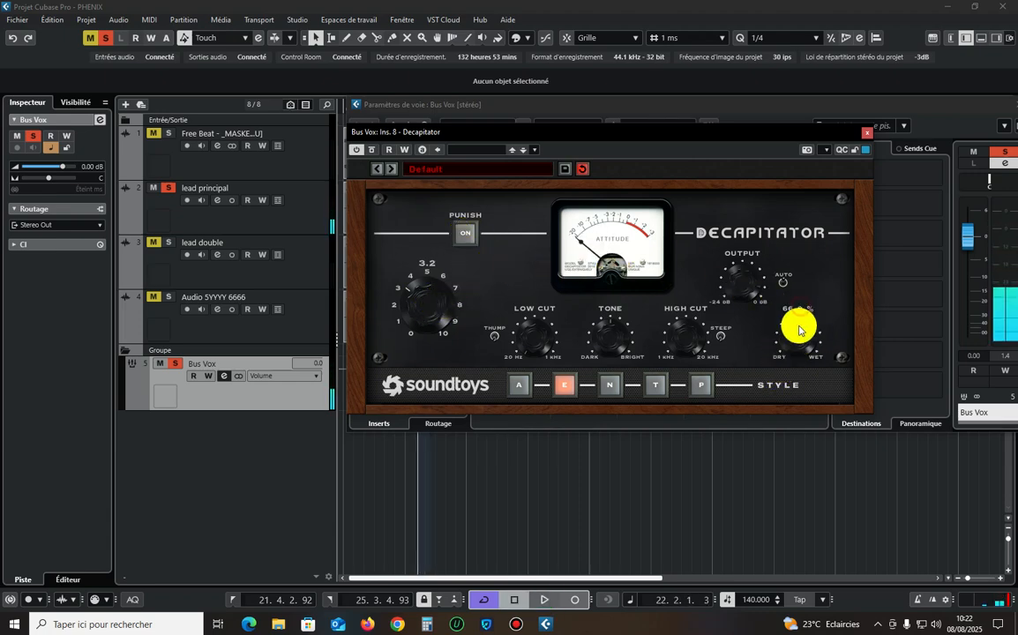
scroll(799, 333, up, 4)
key(space)
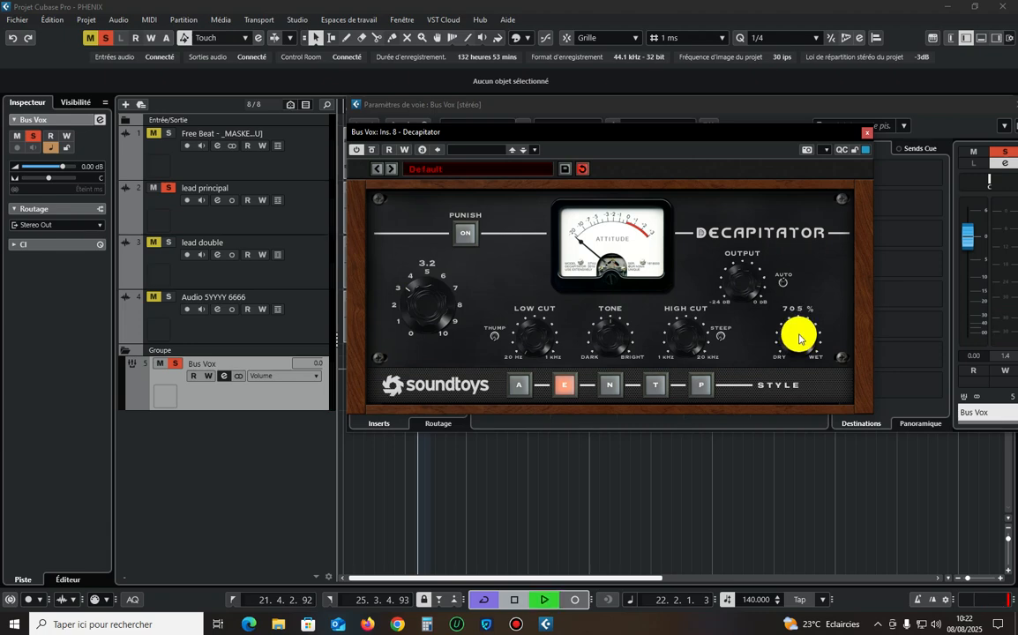
Lower Decapitator's drive to 2.3 and set its tone to 1.0 dB during playback.
drag(423, 304, 423, 317)
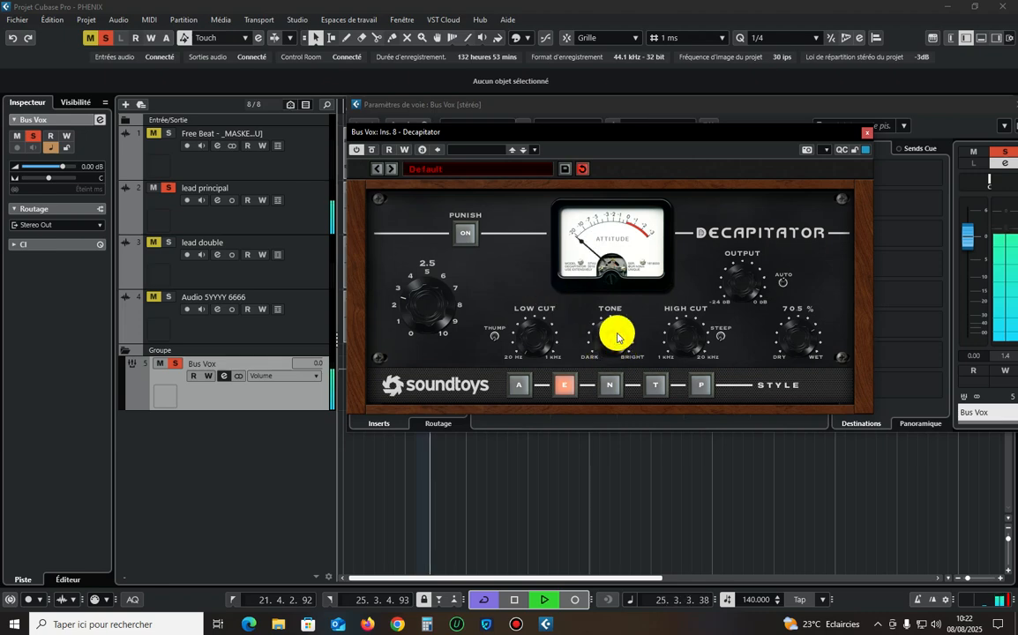
drag(618, 336, 603, 342)
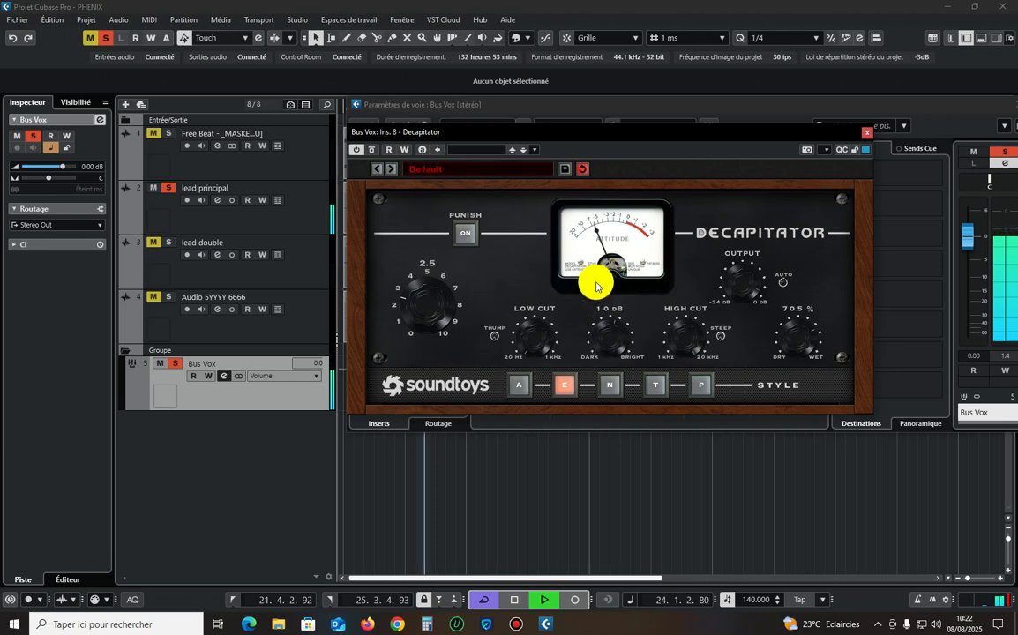
drag(406, 308, 421, 288)
Lower Decapitator's output by 4.0 dB and set its mix to 70.0 %.
click(743, 256)
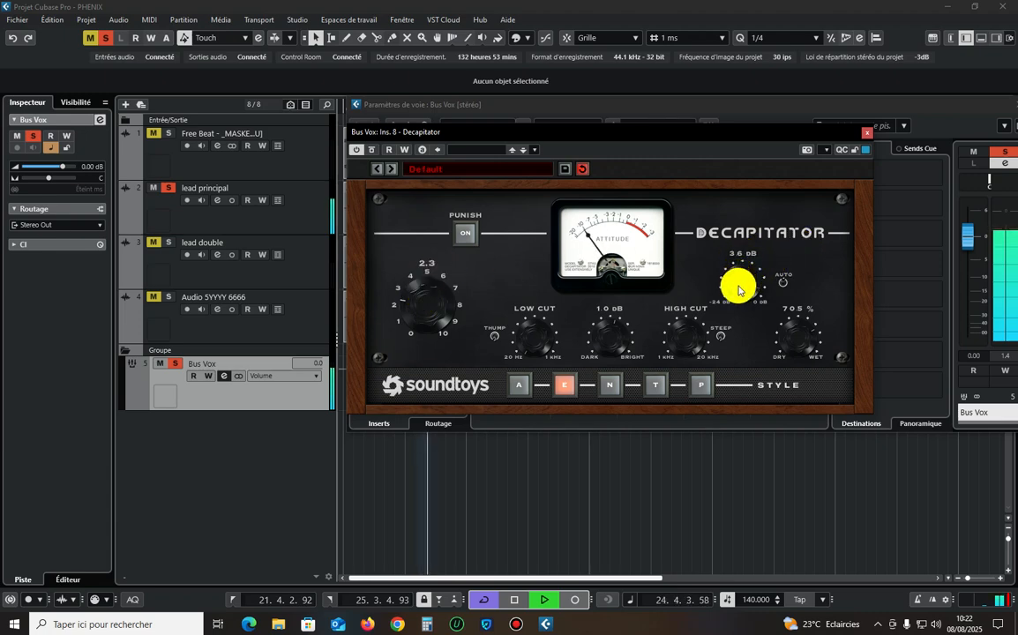
drag(739, 291, 739, 294)
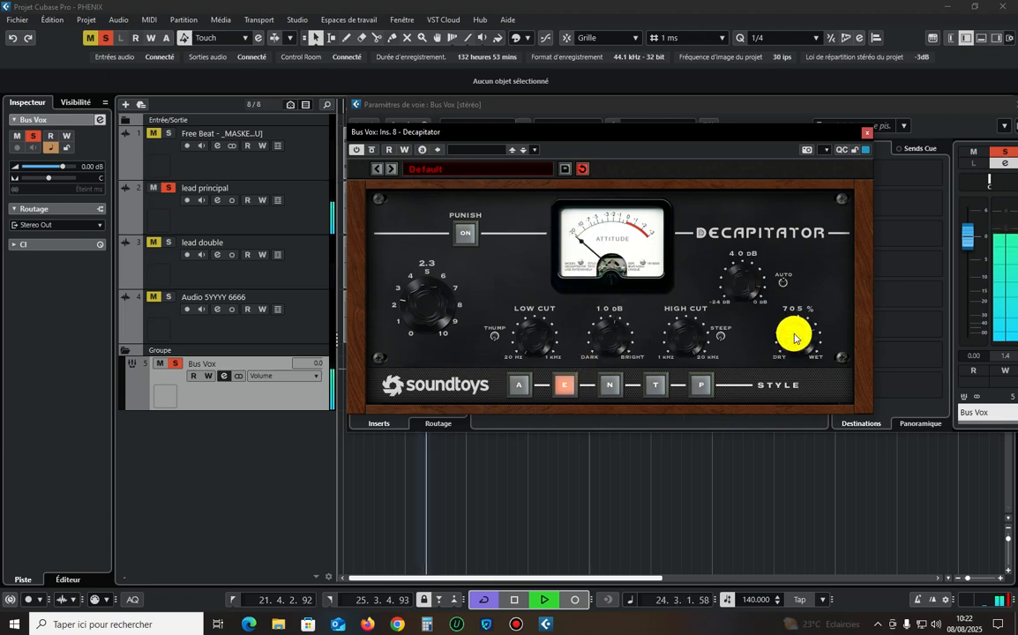
scroll(795, 339, down, 1)
key(space)
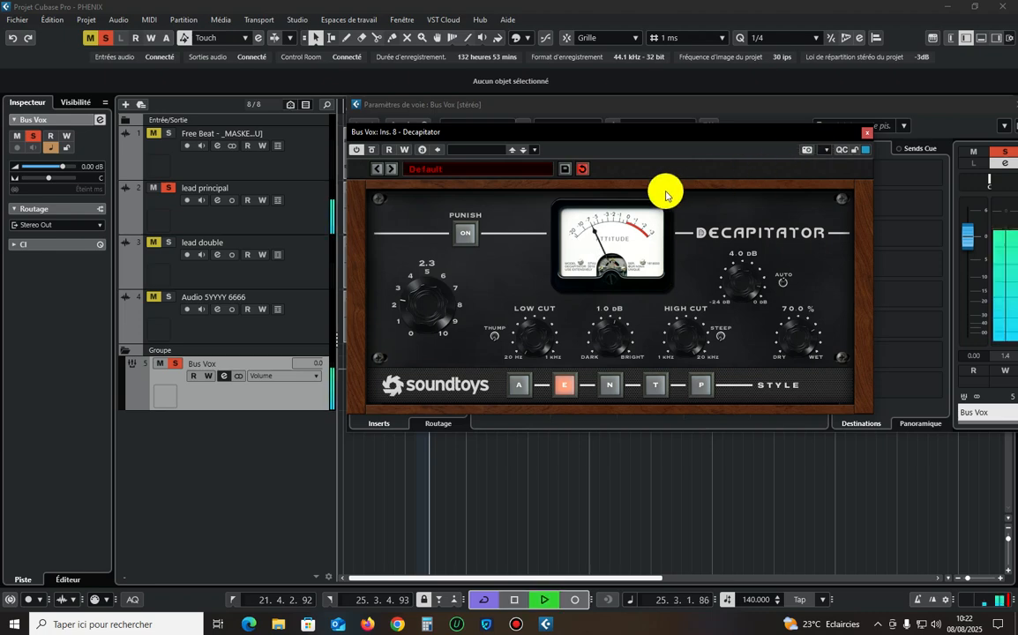
Close Decapitator and compare the vocal with its insert bypassed and active during playback.
click(867, 132)
key(space)
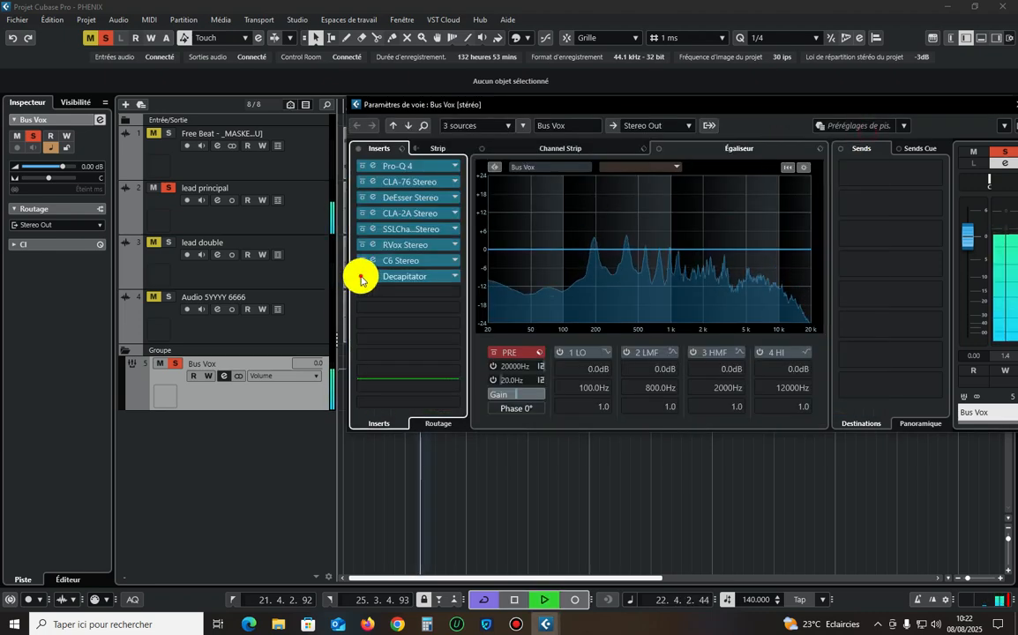
key(space)
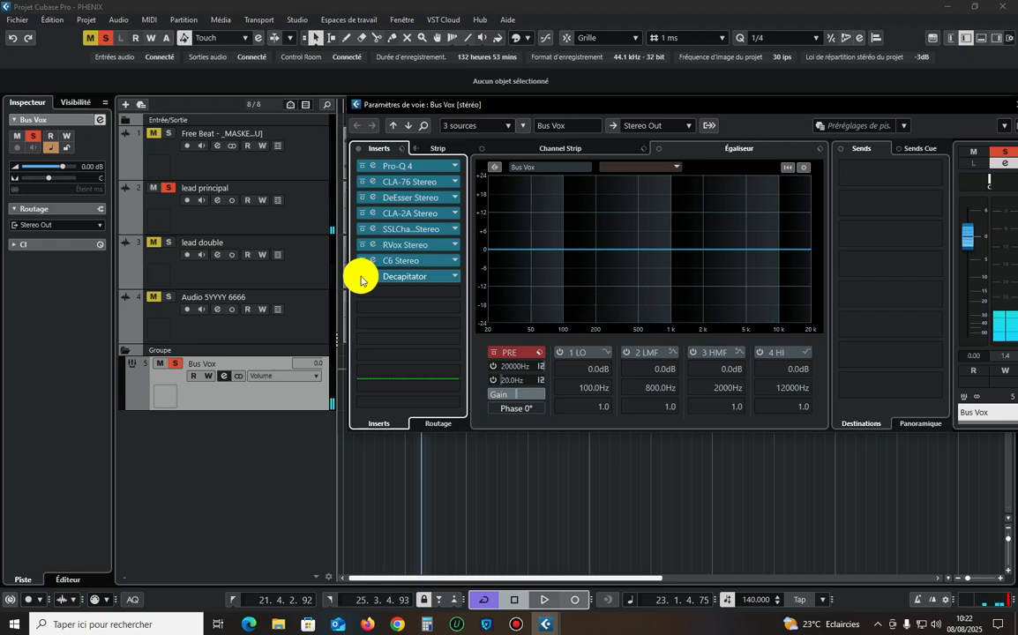
key(space)
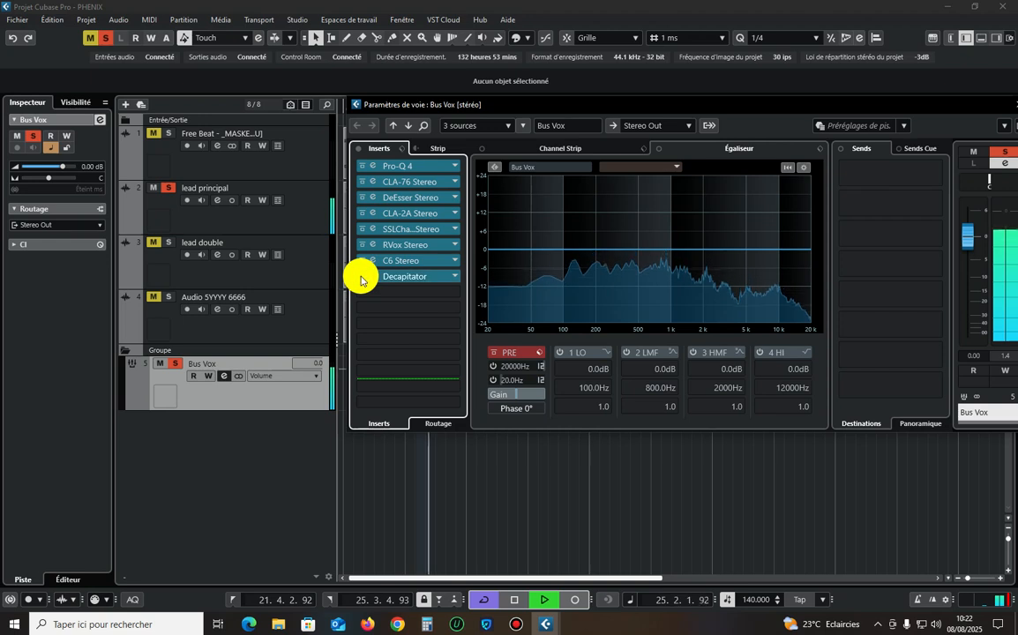
click(361, 279)
click(361, 278)
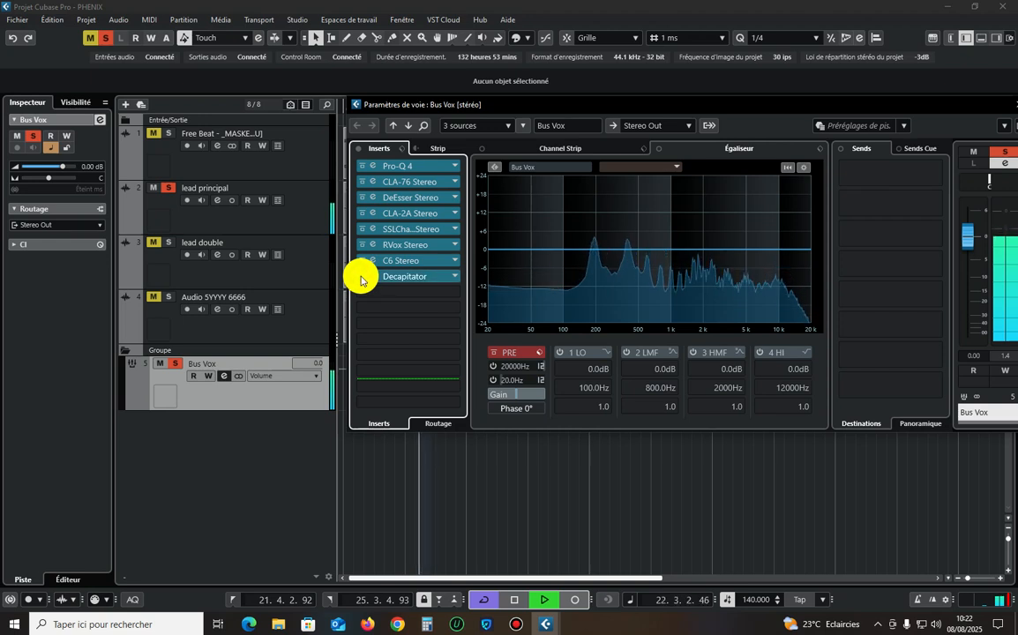
click(361, 279)
click(361, 279)
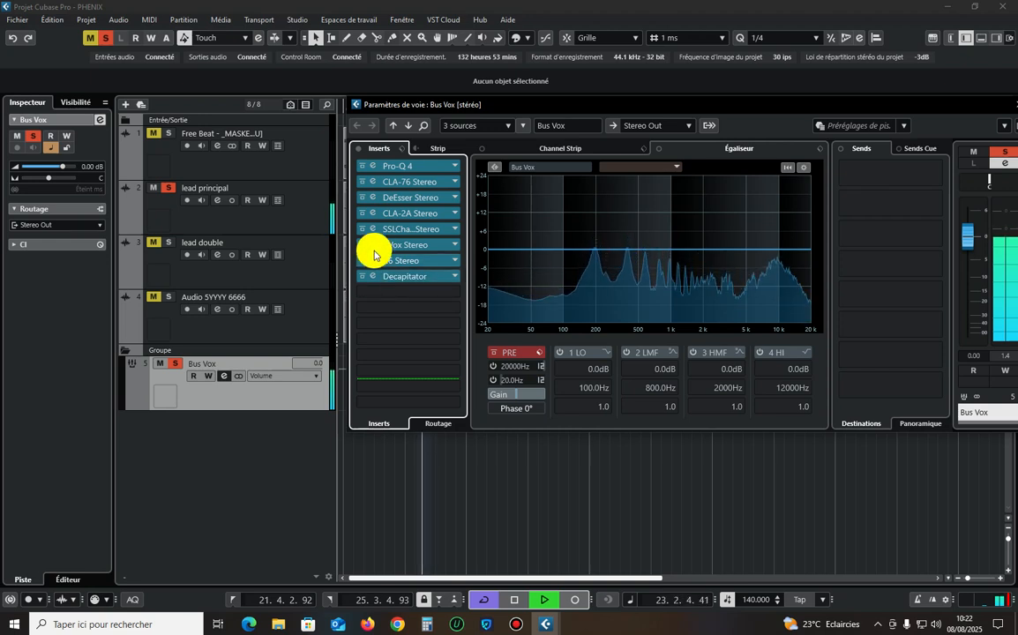
Inspect the DeEsser insert during playback, and close it along with the Bus Vox channel settings.
click(373, 197)
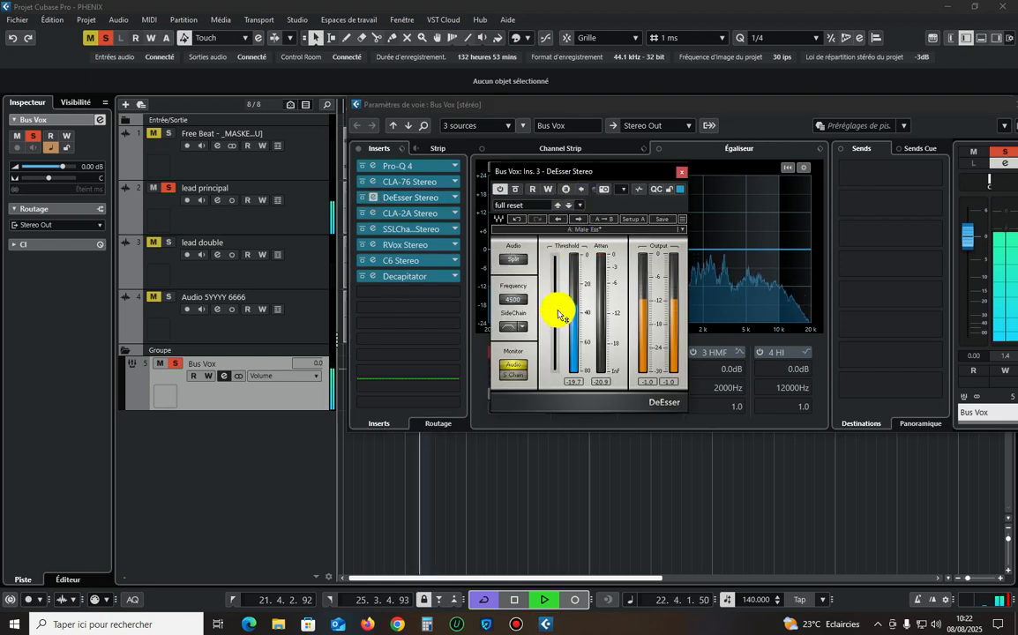
click(681, 171)
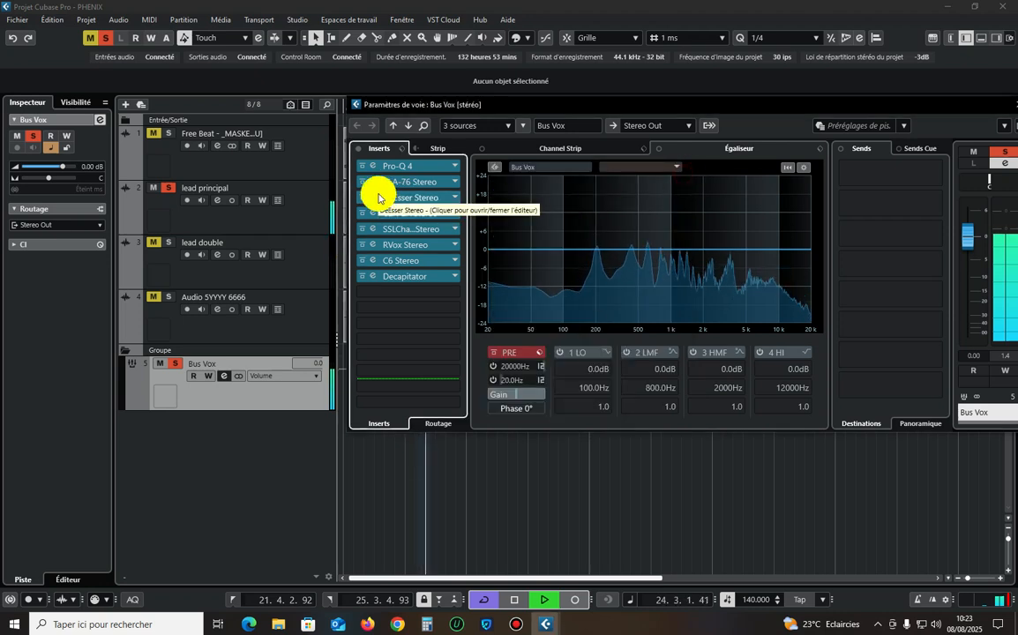
key(space)
key(Escape)
Play the vocal together with the soloed Free Beat, select the lead principal track and reduce the track heights.
key(space)
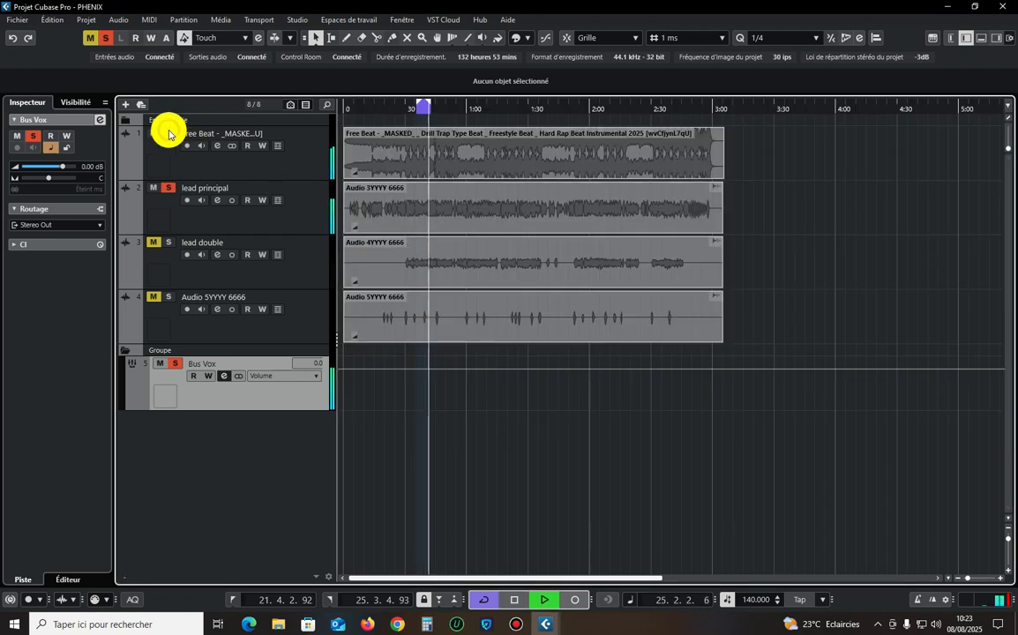
click(296, 220)
key(z)
key(z)
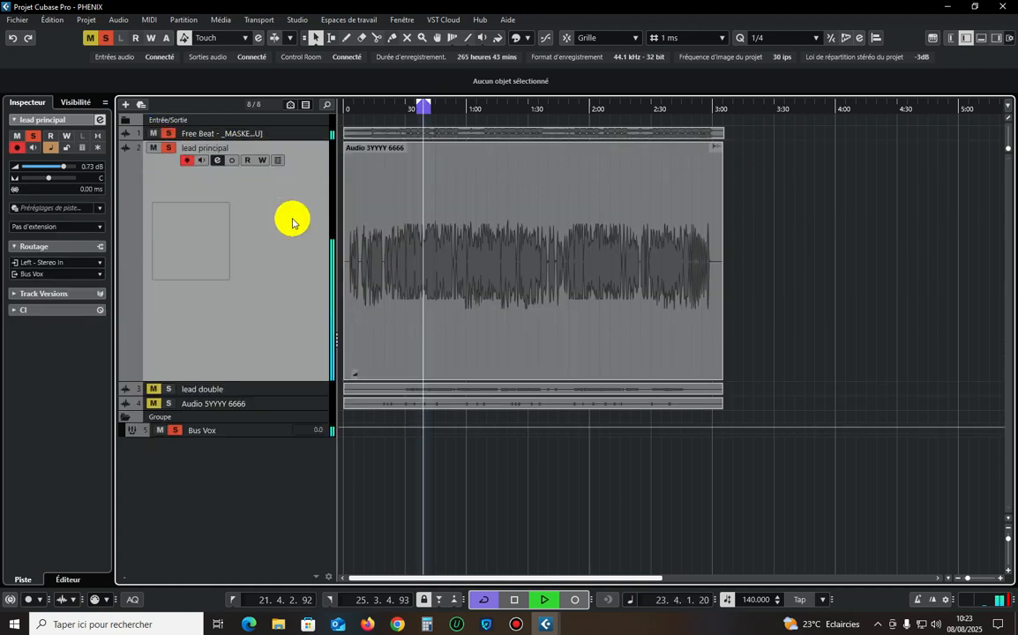
click(1010, 542)
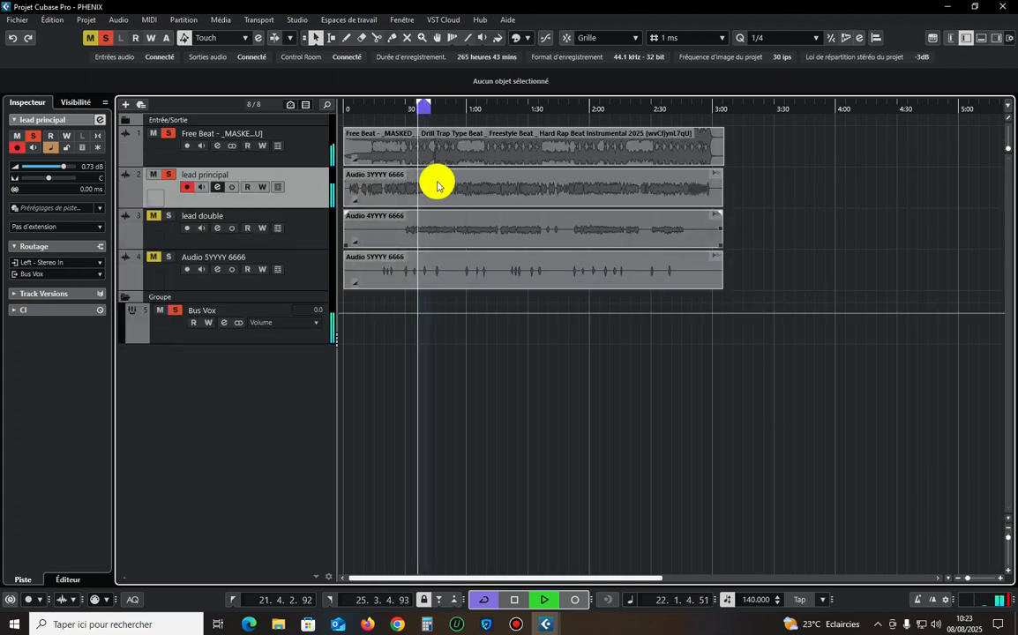
Move the playback loop to 28.3.2.27–34.3.2.89 and remove the solo from the Free Beat track.
click(433, 109)
click(454, 188)
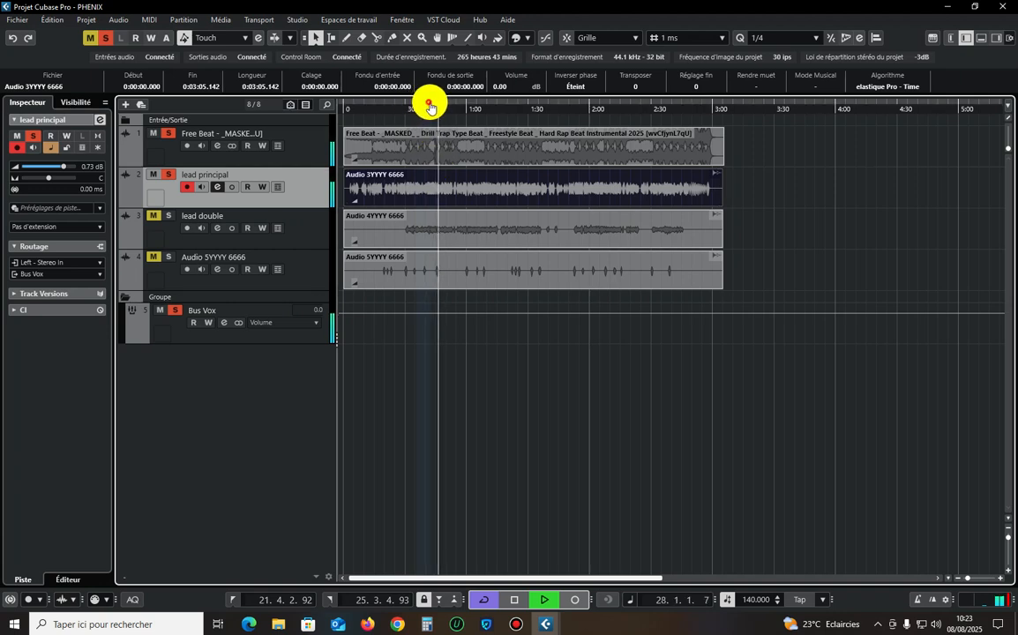
mouse_move(429, 108)
mouse_down()
mouse_move(463, 106)
mouse_move(427, 108)
mouse_up()
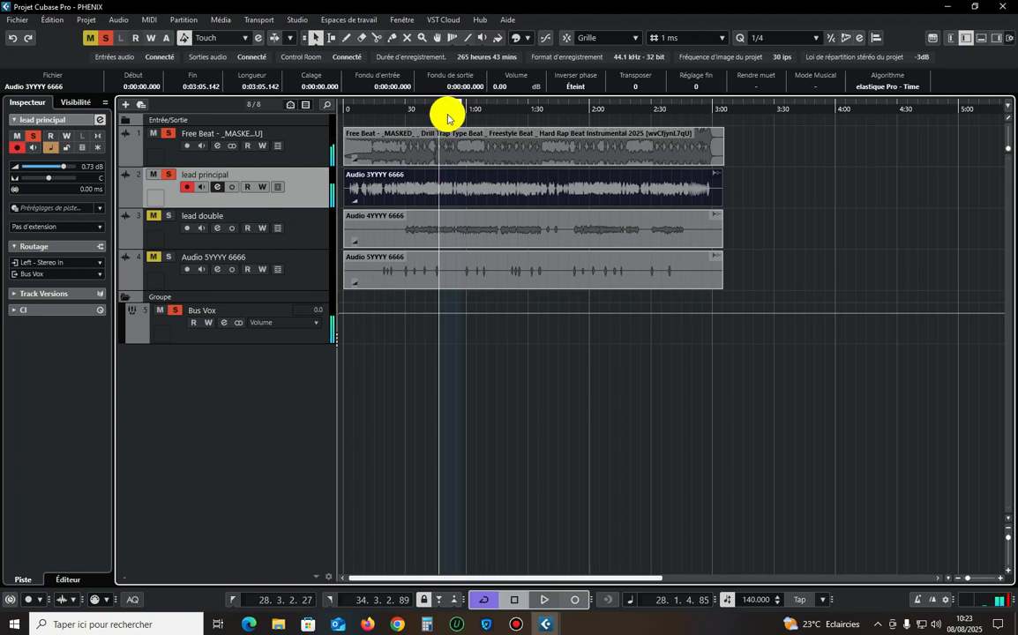
click(166, 133)
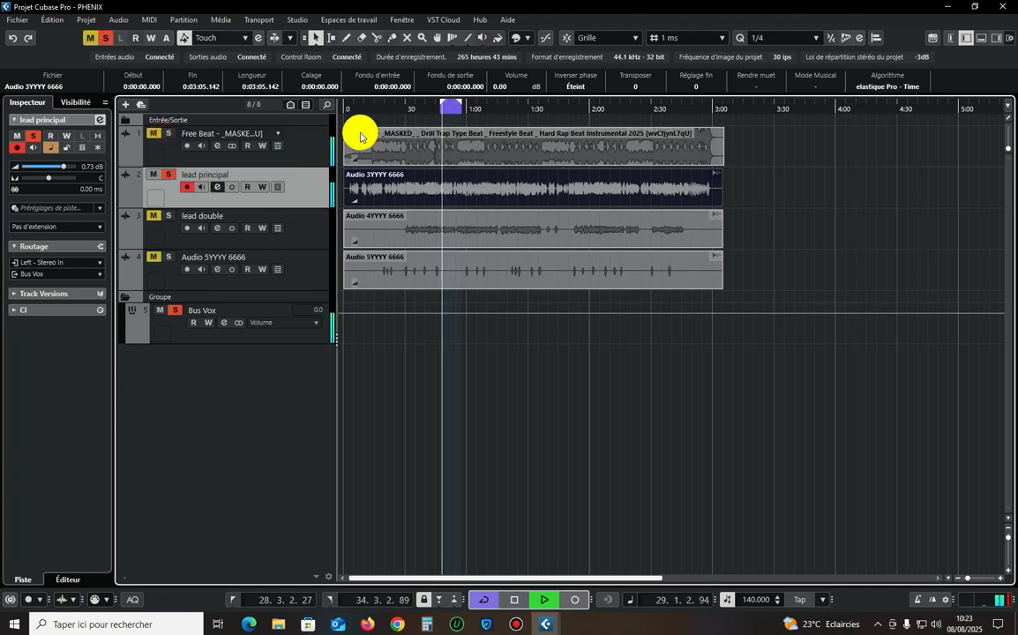
click(519, 367)
click(449, 183)
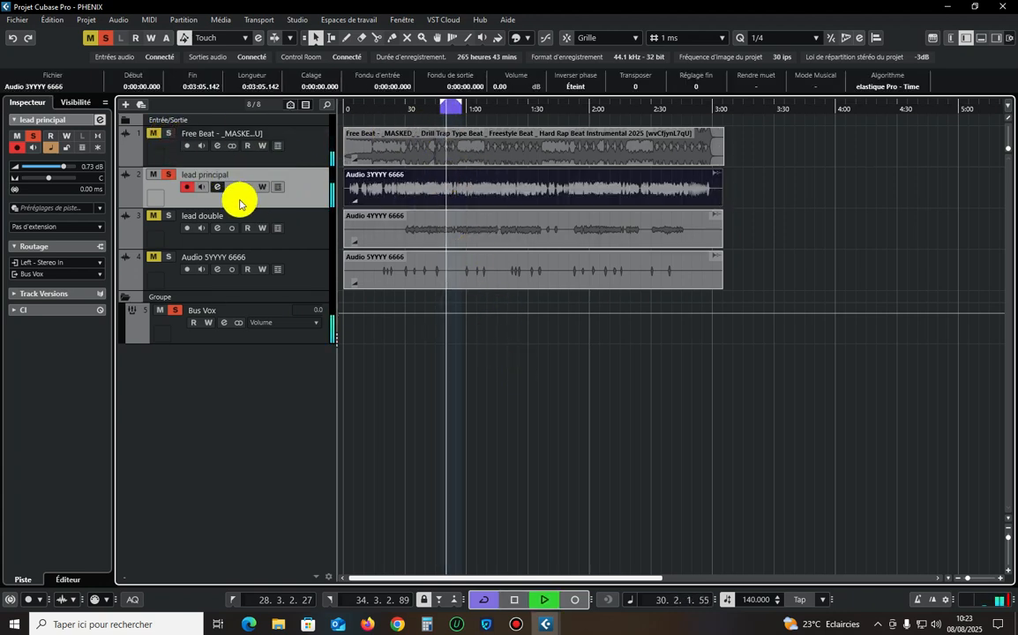
Open the Bus Vox channel settings and compare the new loop section with all inserts bypassed and active.
click(277, 311)
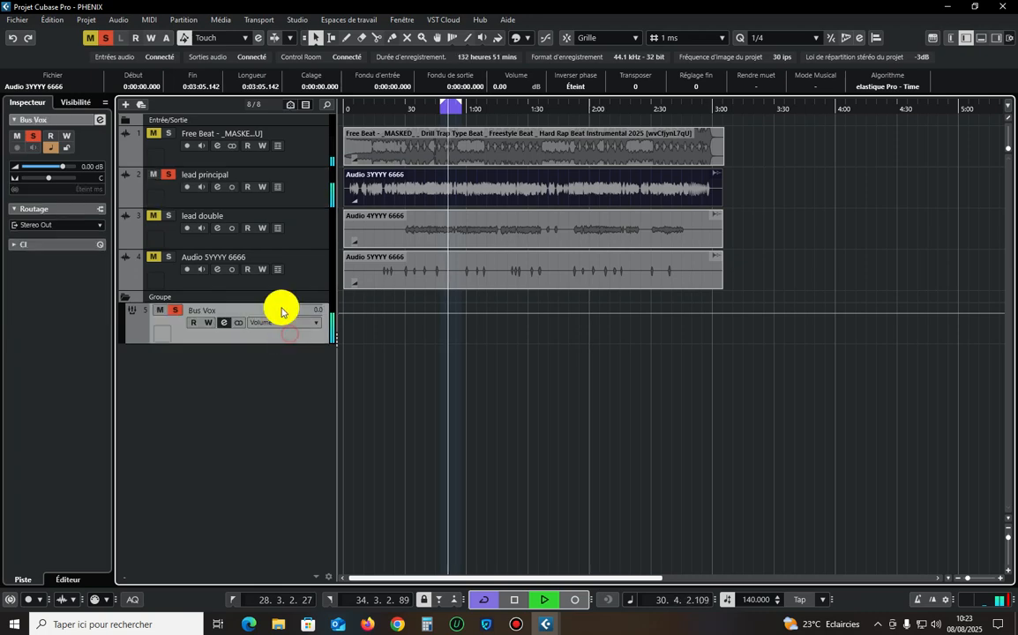
click(101, 121)
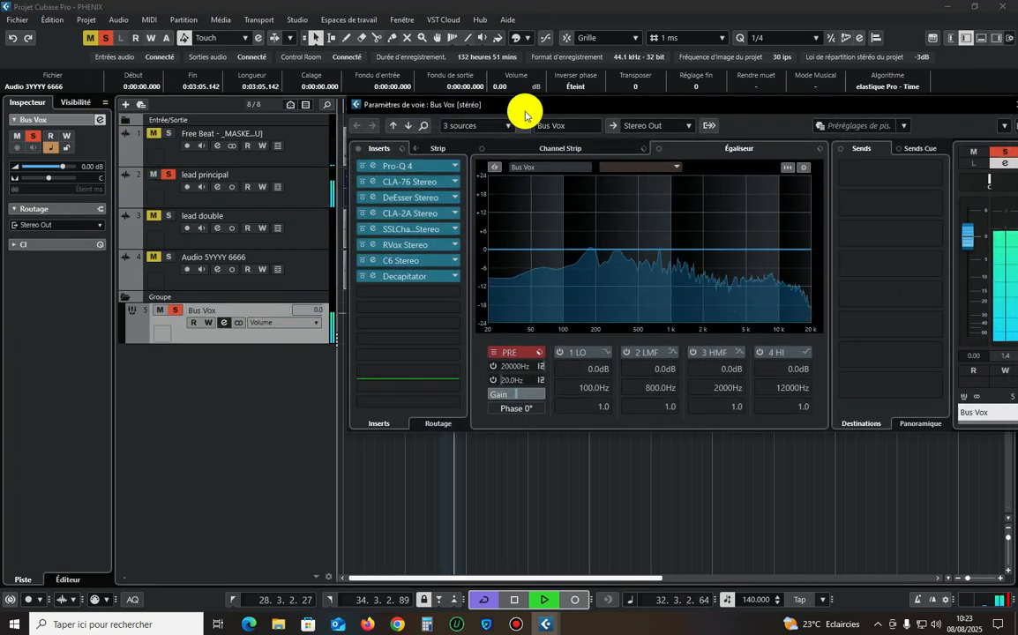
drag(525, 107, 442, 99)
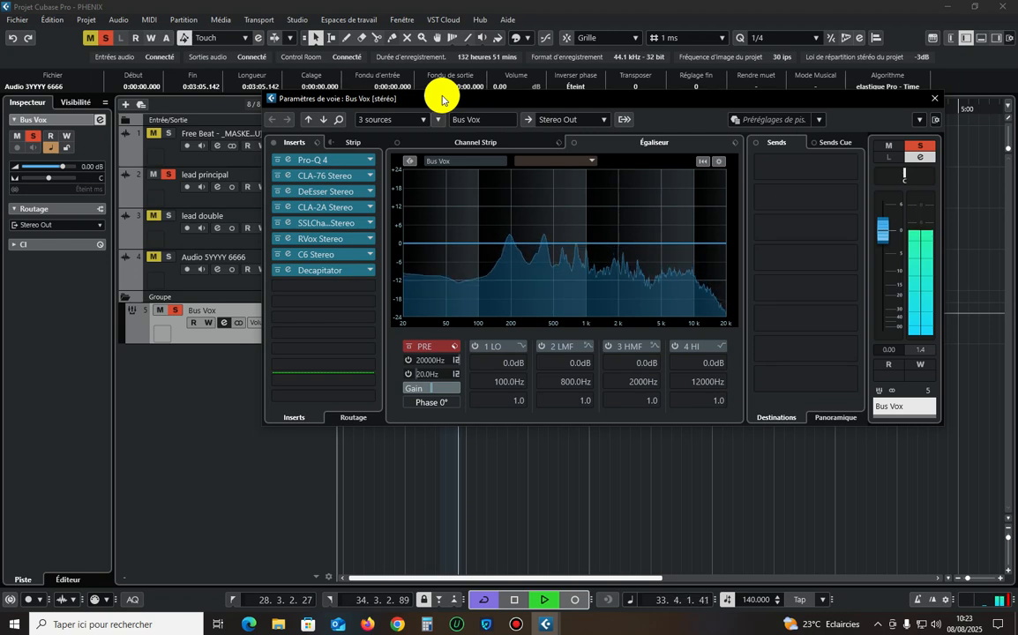
click(273, 143)
click(273, 142)
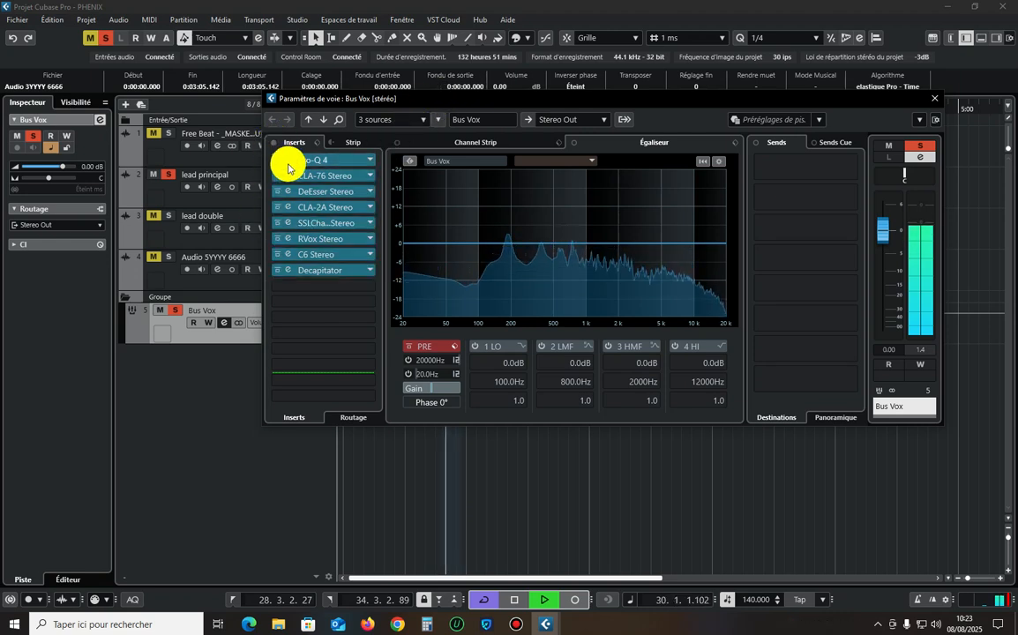
Audition the 1641 Hz and 583 Hz cuts in Bus Vox's Pro-Q 4, shift both slightly lower in frequency, and close the equalizer.
click(288, 163)
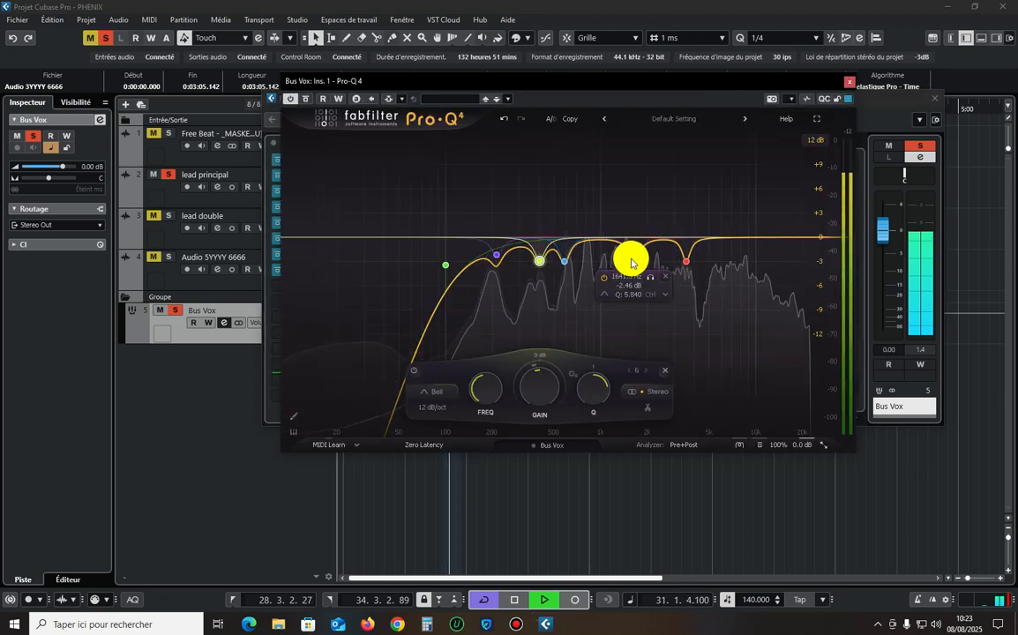
click(632, 258)
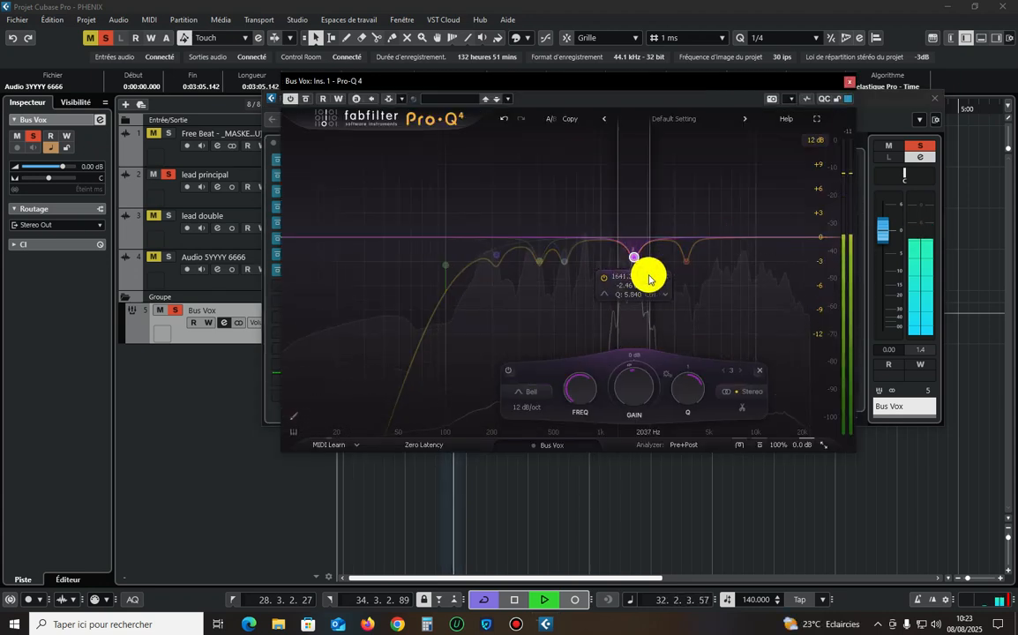
drag(649, 279, 643, 281)
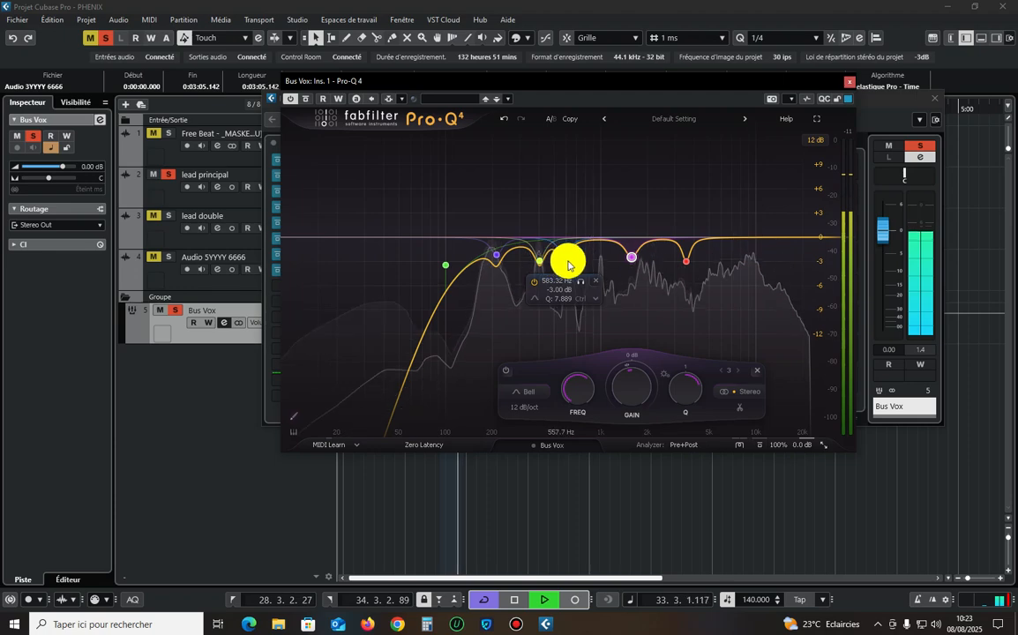
click(580, 285)
drag(580, 284, 575, 284)
click(850, 81)
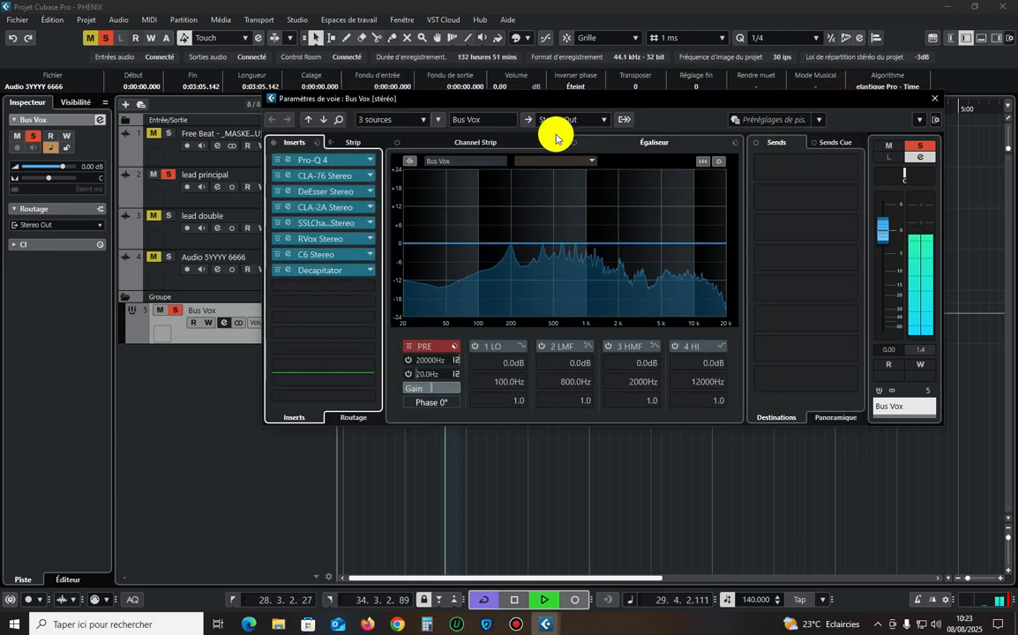
Dismiss the IDM warning, open the RVox insert and inspect its compression during playback.
click(627, 265)
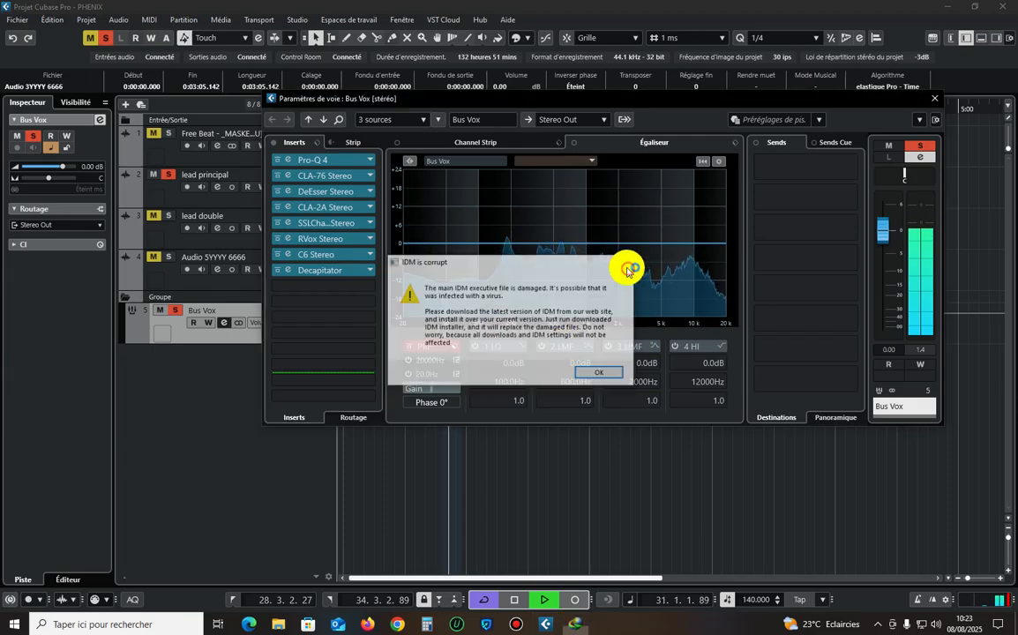
click(1012, 6)
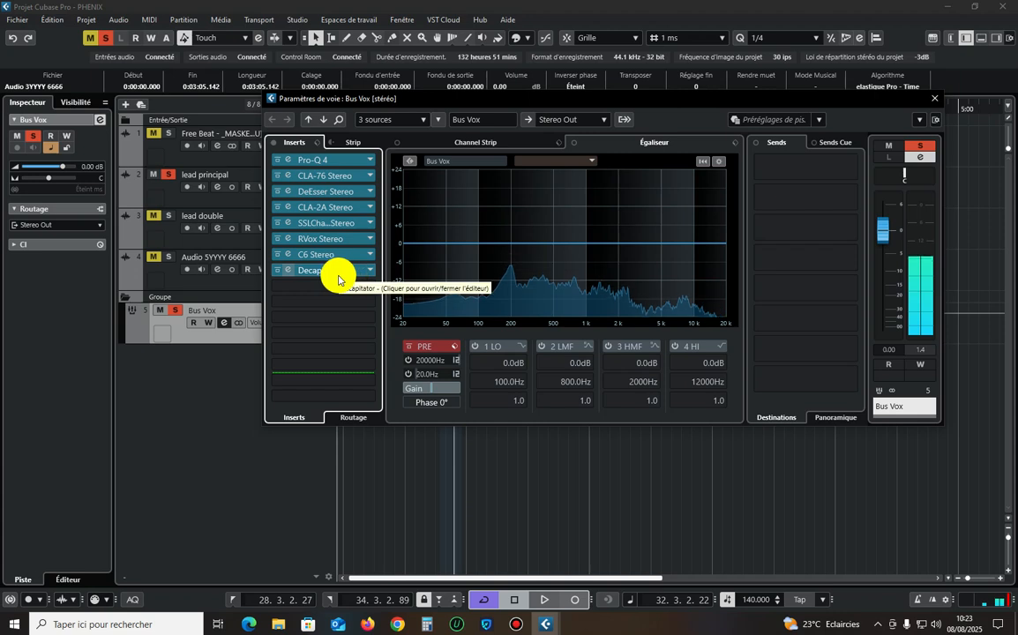
click(282, 237)
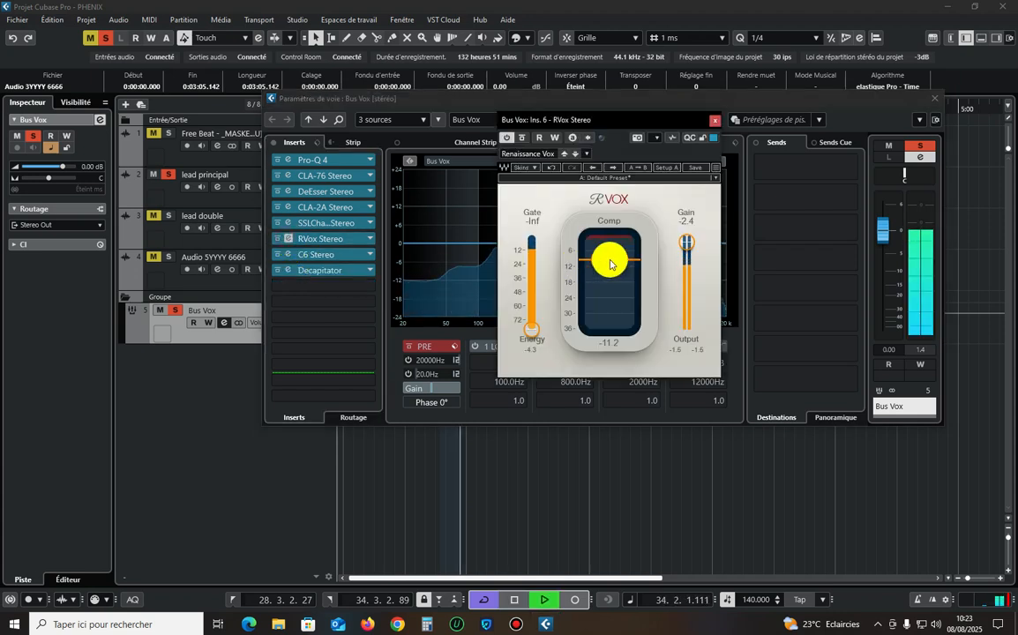
click(610, 260)
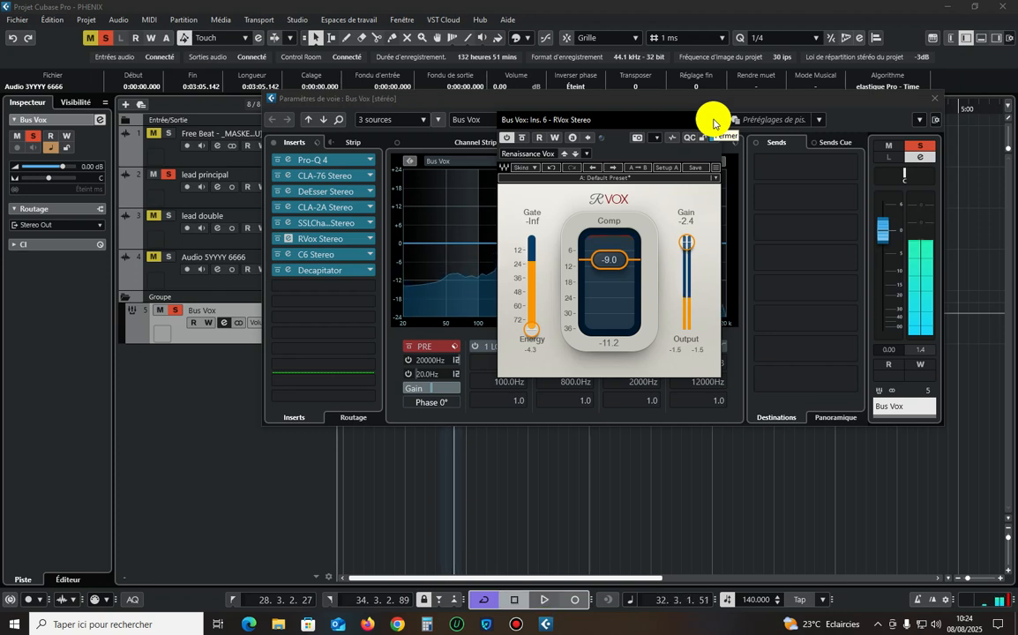
click(620, 260)
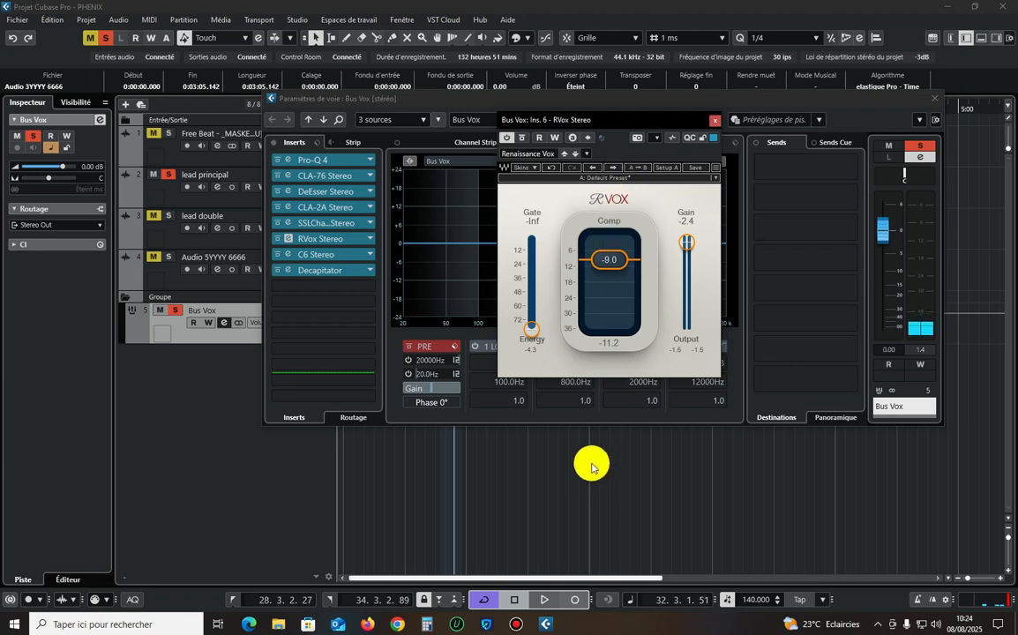
key(space)
Check the recording time in Bandicam, minimize it and close the RVox window.
click(516, 624)
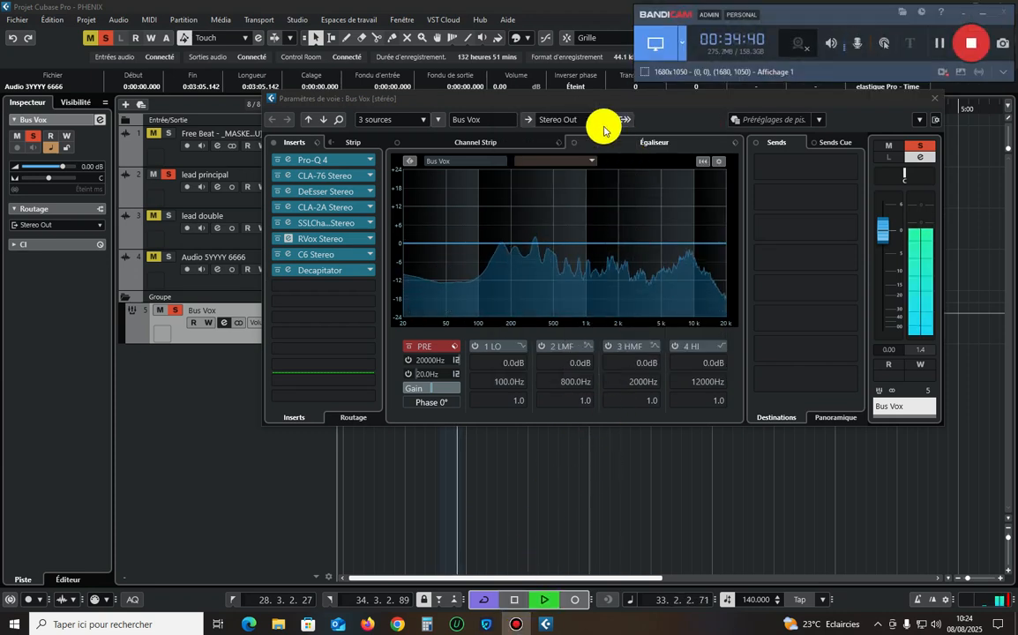
click(558, 99)
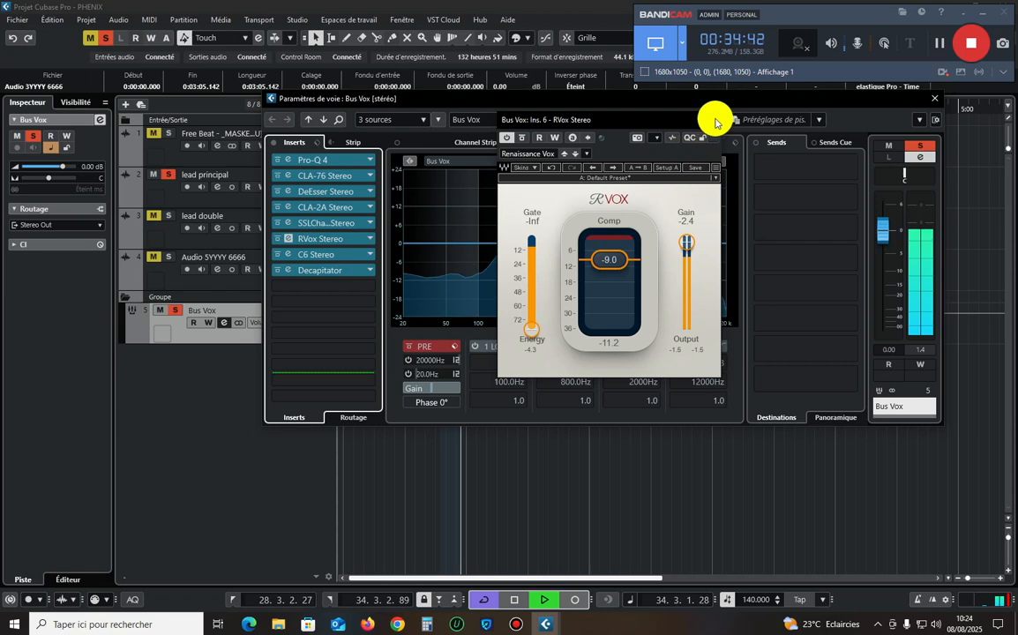
click(983, 13)
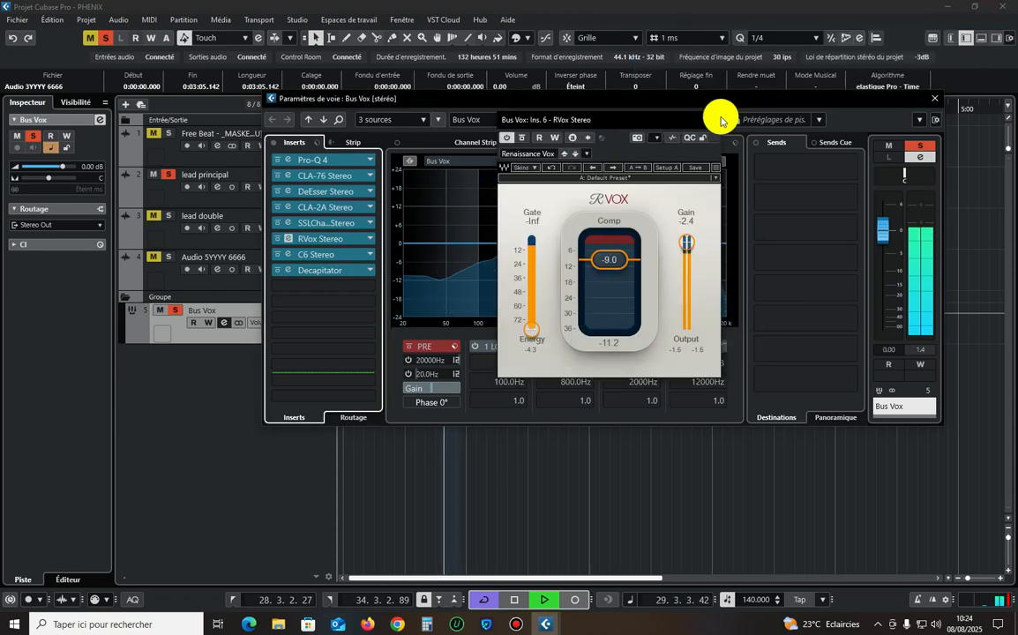
click(714, 120)
Reposition the Bus Vox channel settings and insert L1 limiter Stereo in the empty slot after Decapitator.
drag(402, 98, 406, 153)
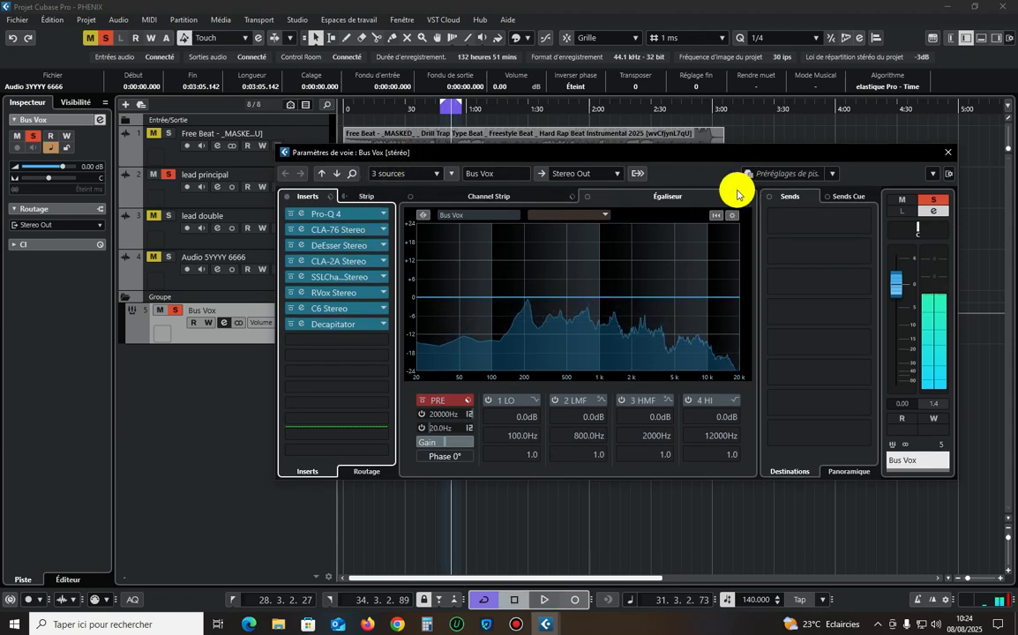
drag(522, 152, 502, 113)
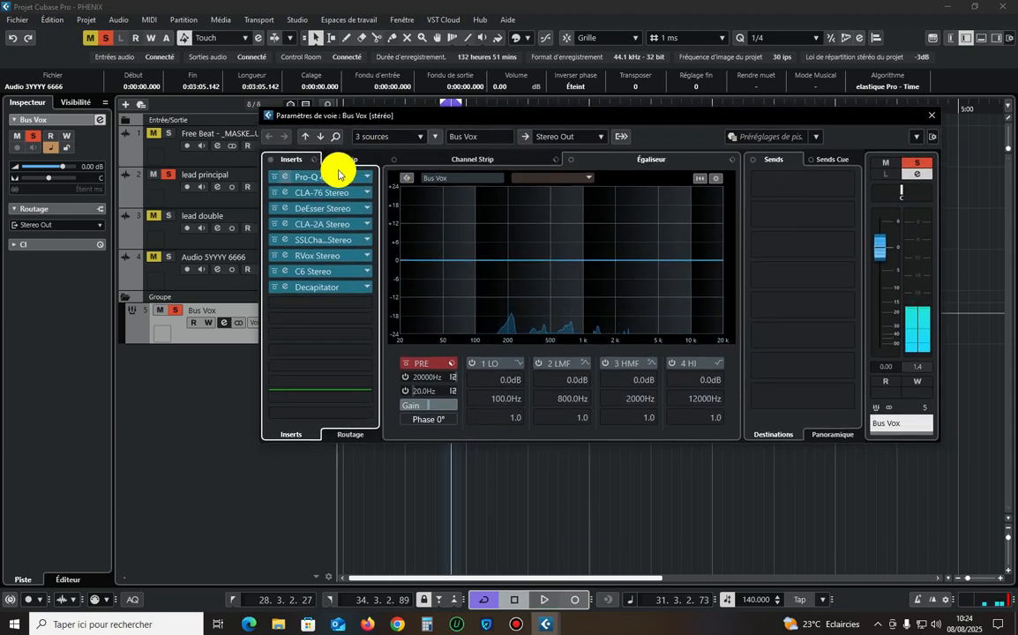
click(303, 301)
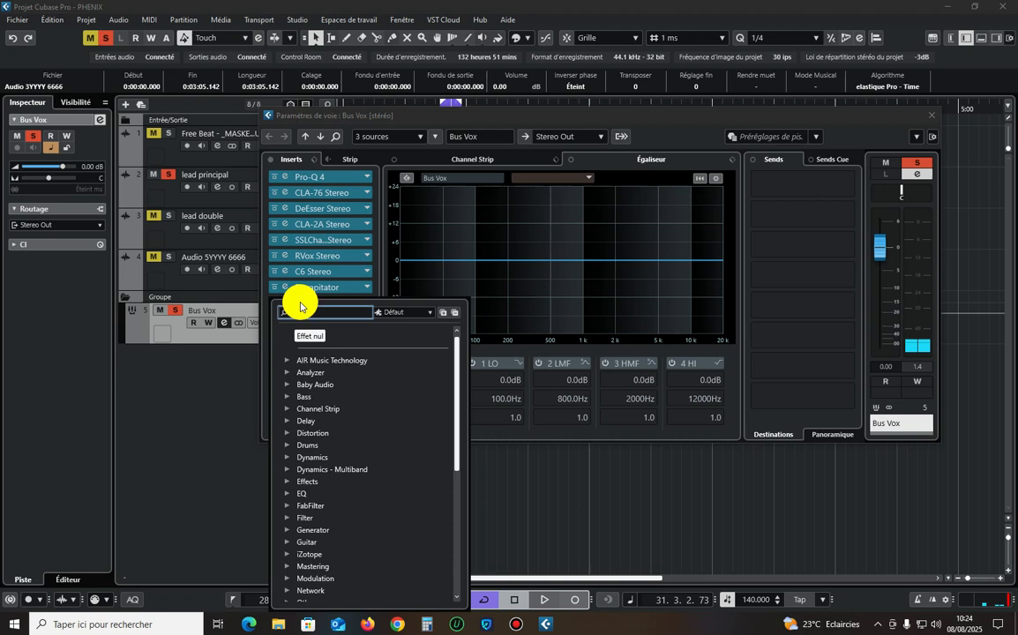
text(l1)
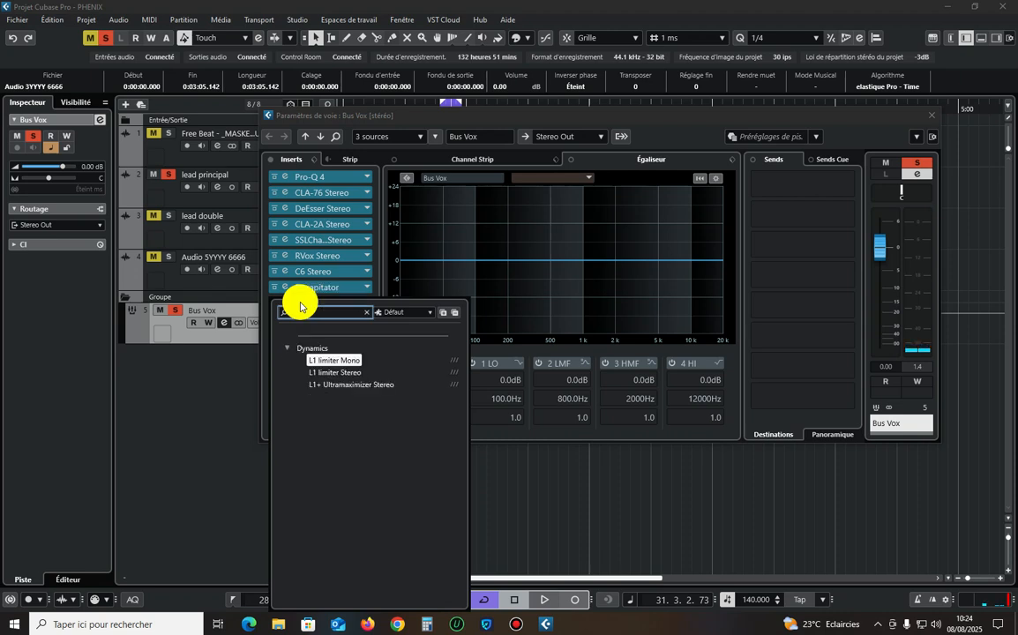
click(343, 373)
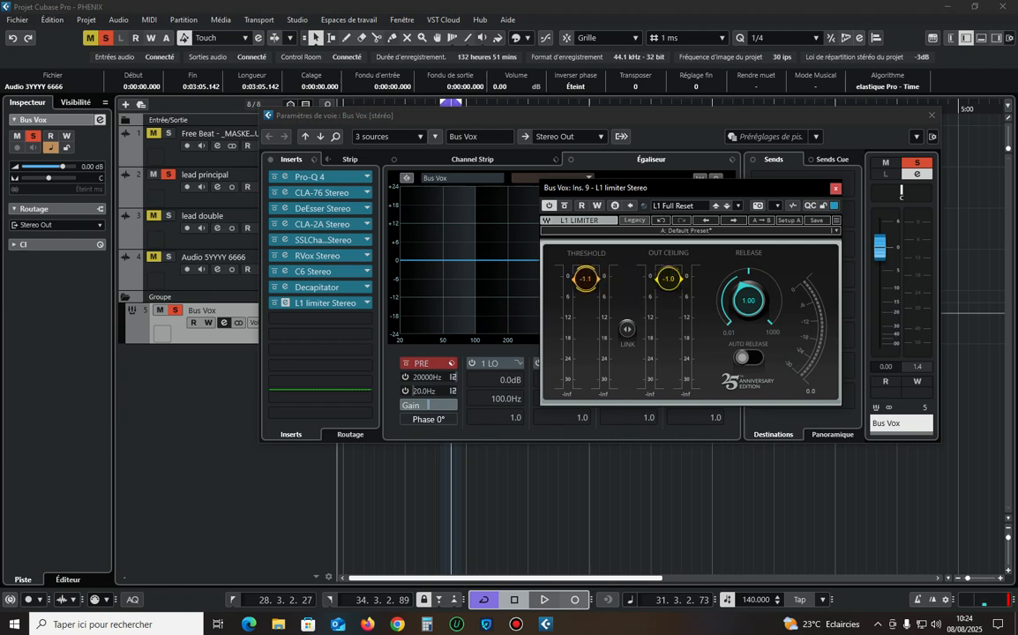
Set the L1 limiter's threshold to -1.5 during playback and close the plug-in.
key(space)
drag(591, 280, 591, 283)
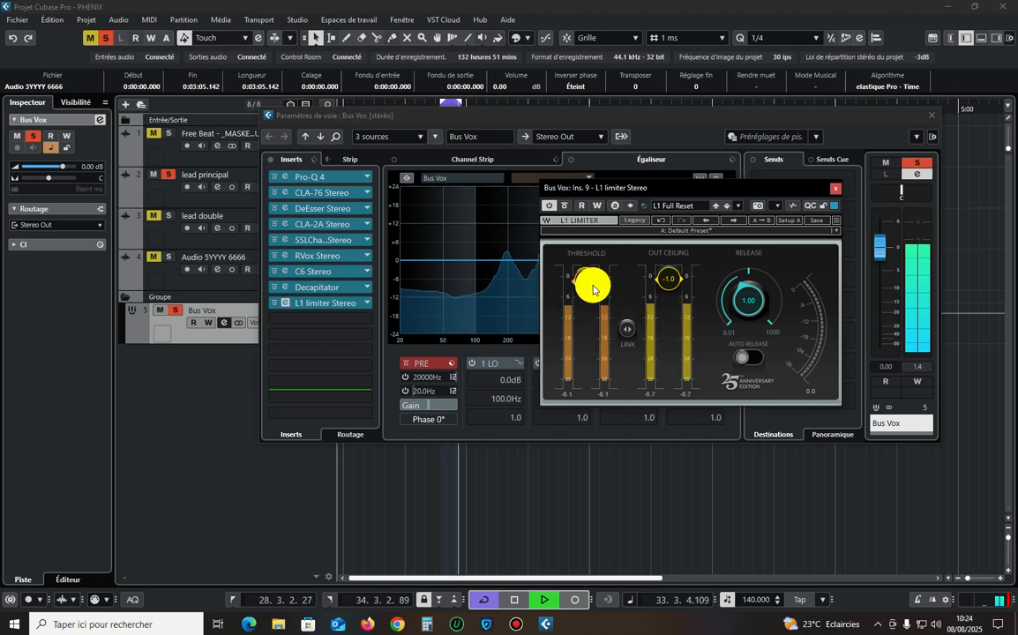
click(835, 188)
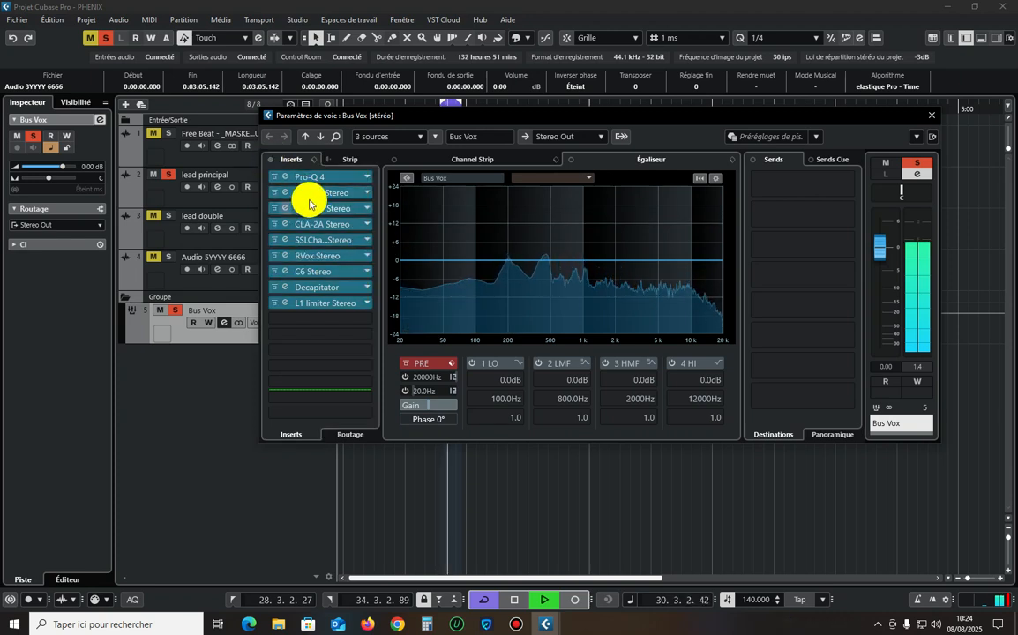
Audition the lowest bell cut in Pro-Q 4, shift it to 203.61 Hz, and close the equalizer.
click(328, 181)
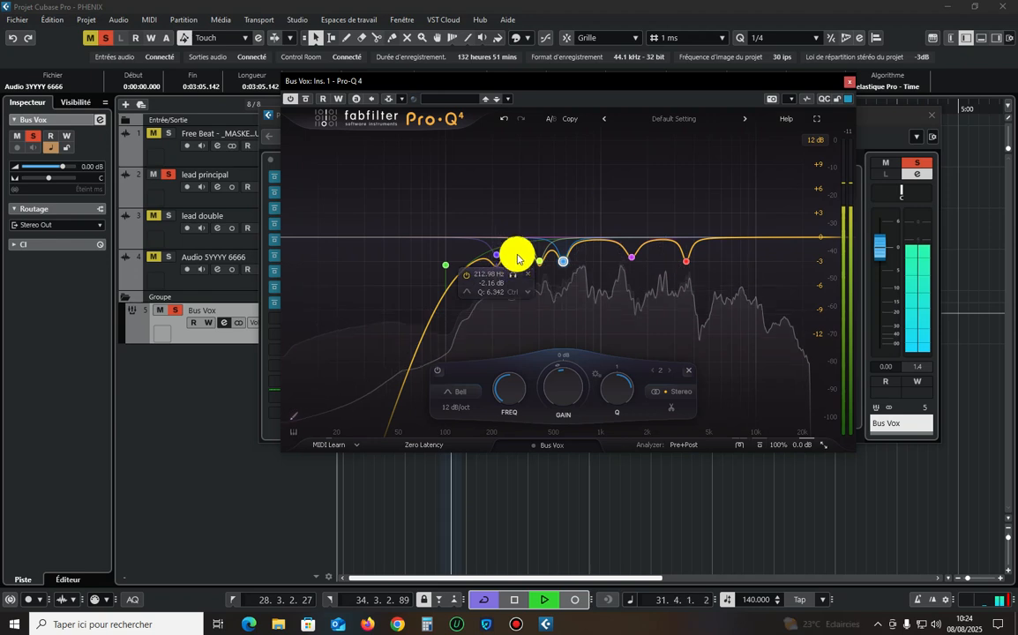
drag(511, 280, 506, 276)
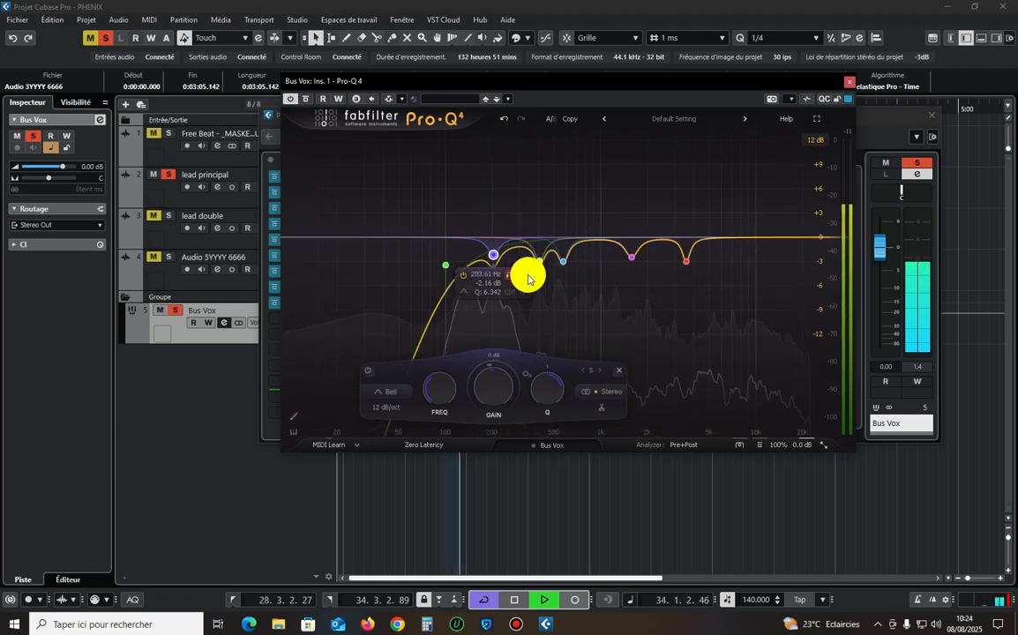
click(853, 83)
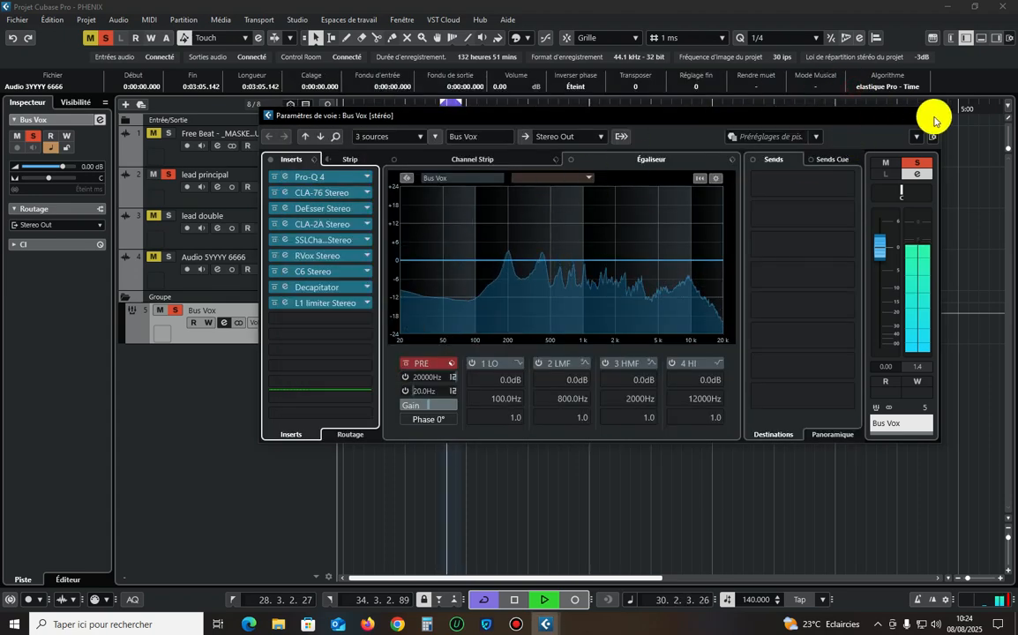
Add a stereo ValhallaVintageVerb effects track on Bus Vox's first send, routed to Stereo Out.
drag(509, 120, 422, 99)
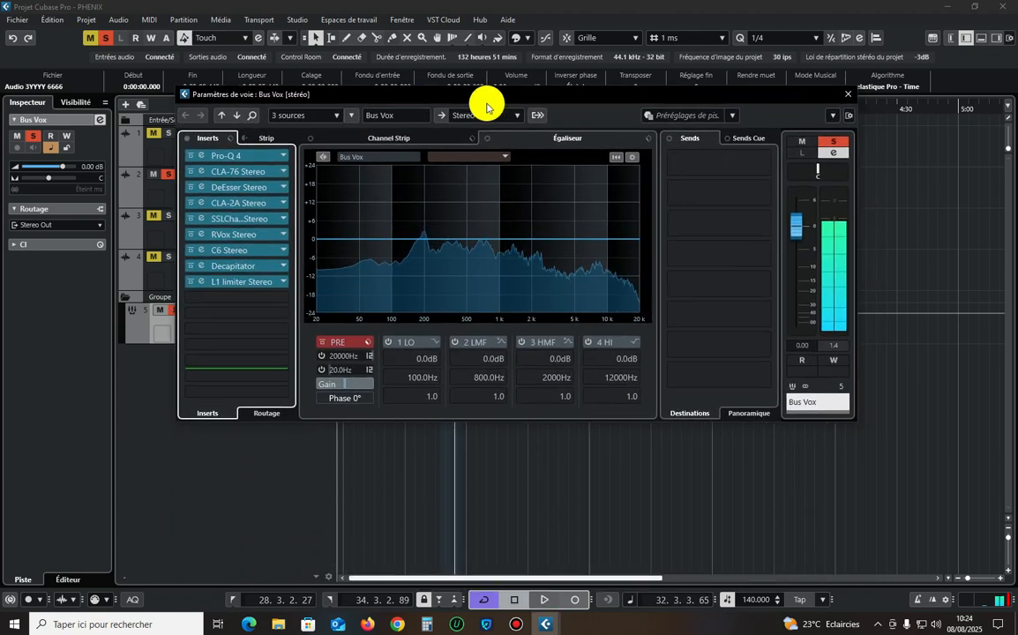
right_click(679, 166)
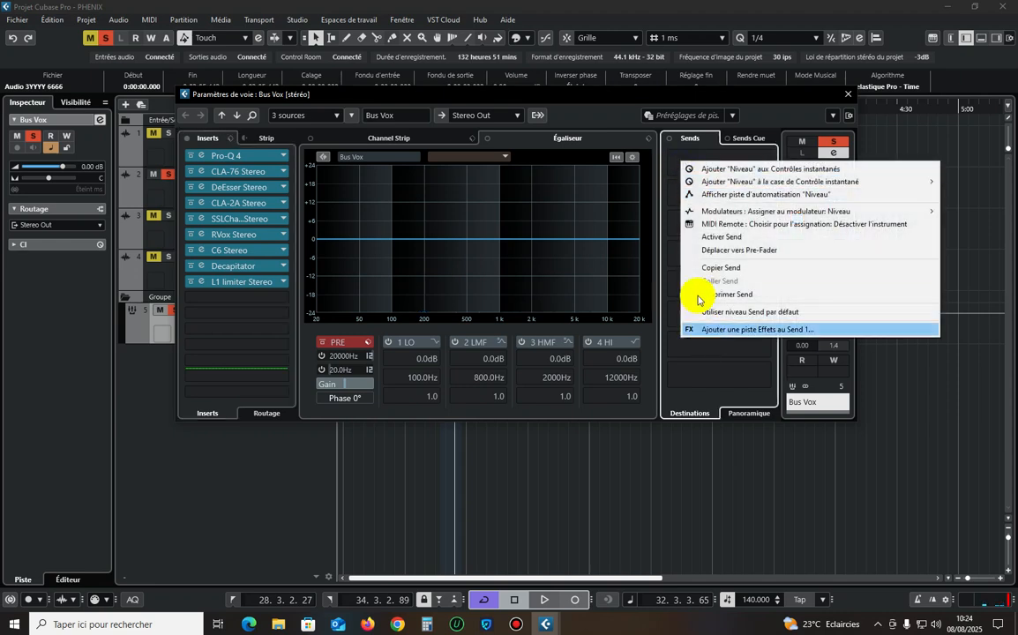
click(610, 113)
right_click(691, 167)
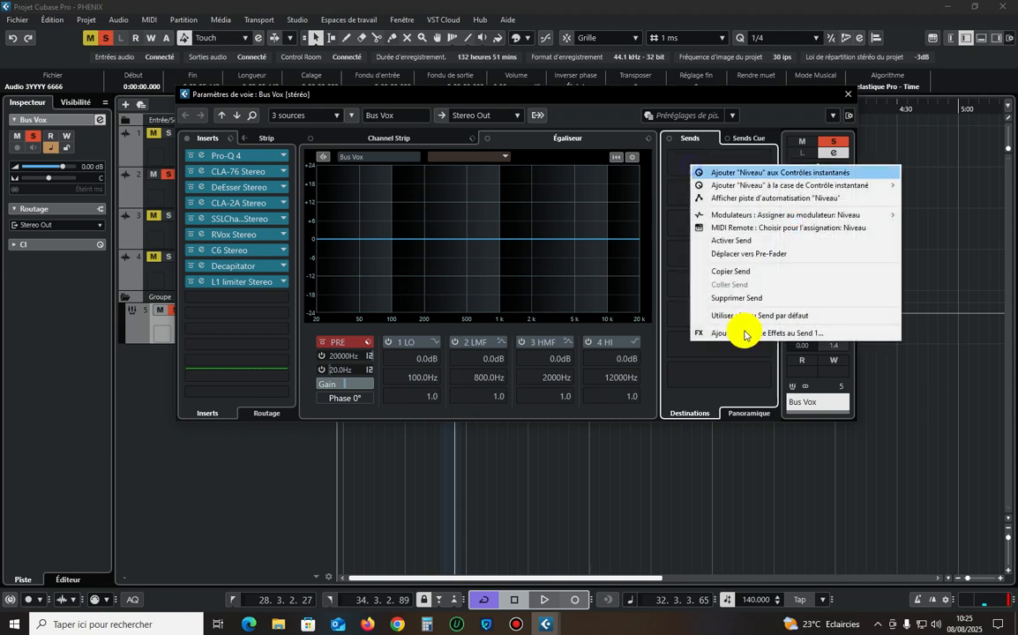
click(875, 334)
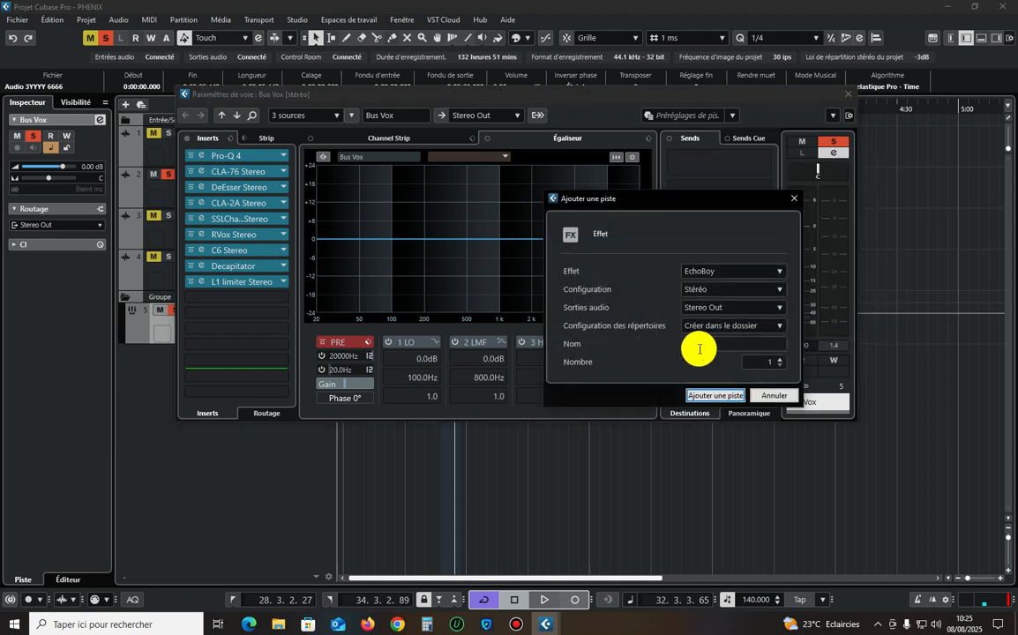
click(716, 275)
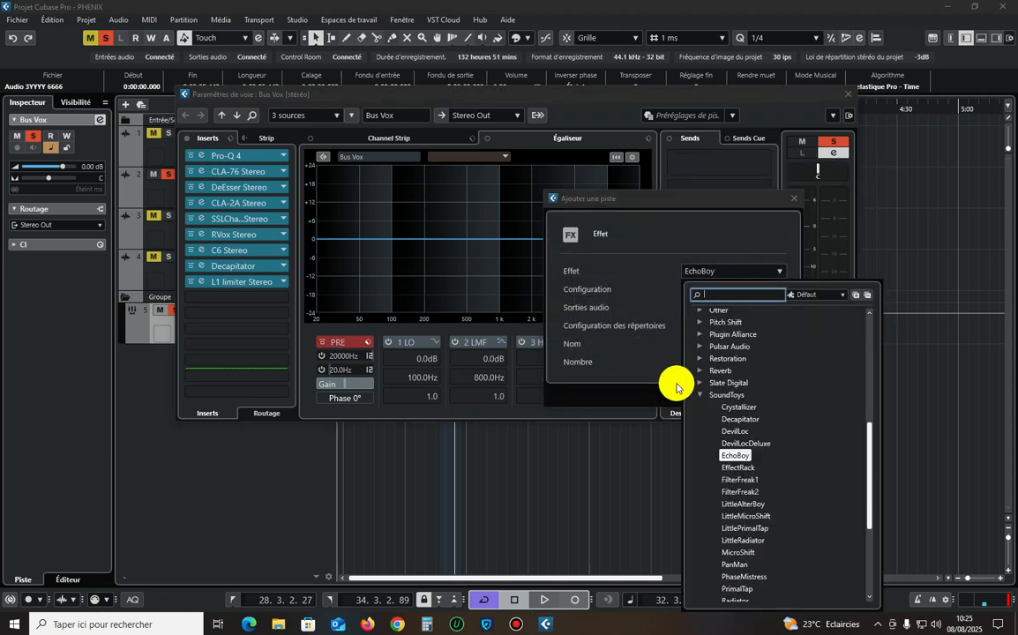
click(702, 399)
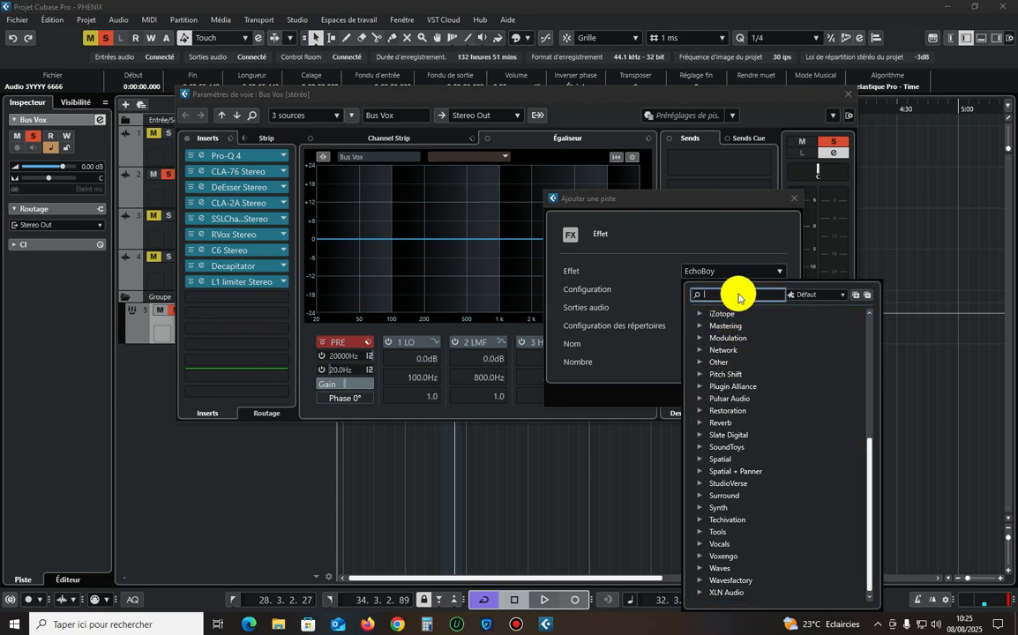
text(val)
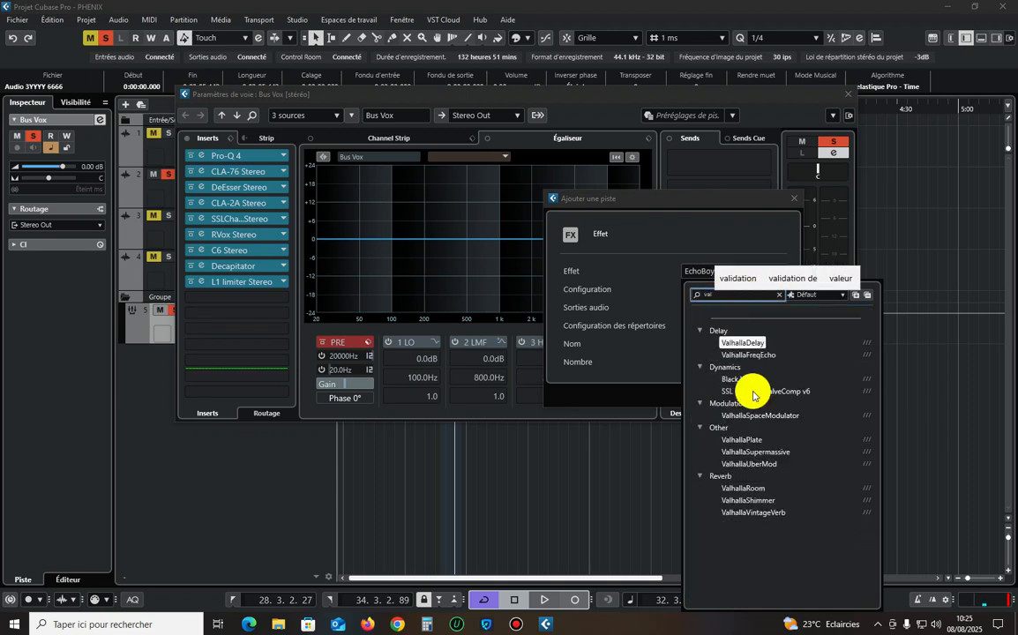
click(775, 514)
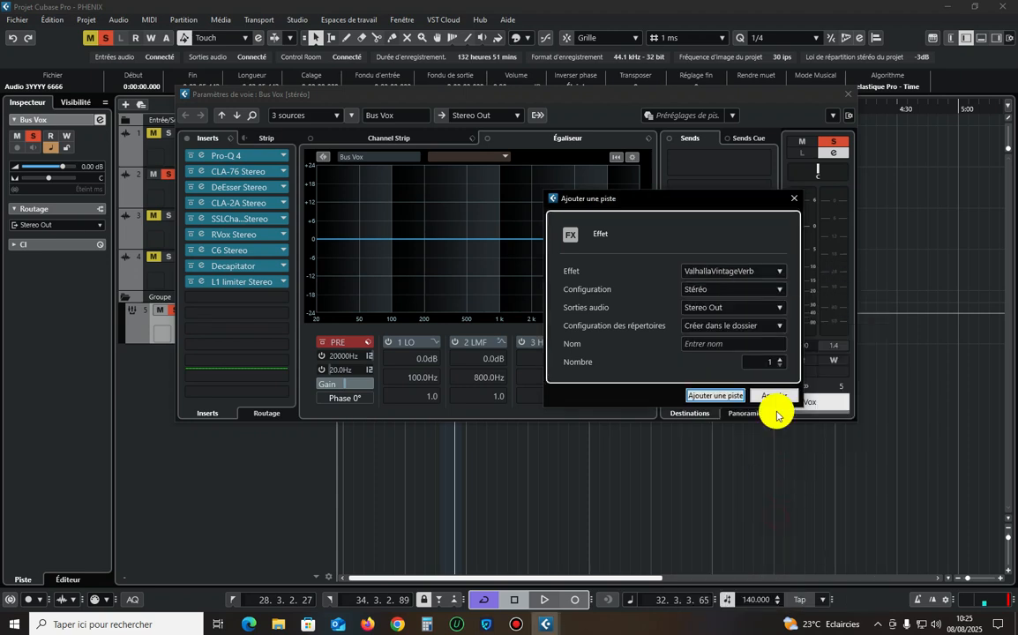
click(717, 395)
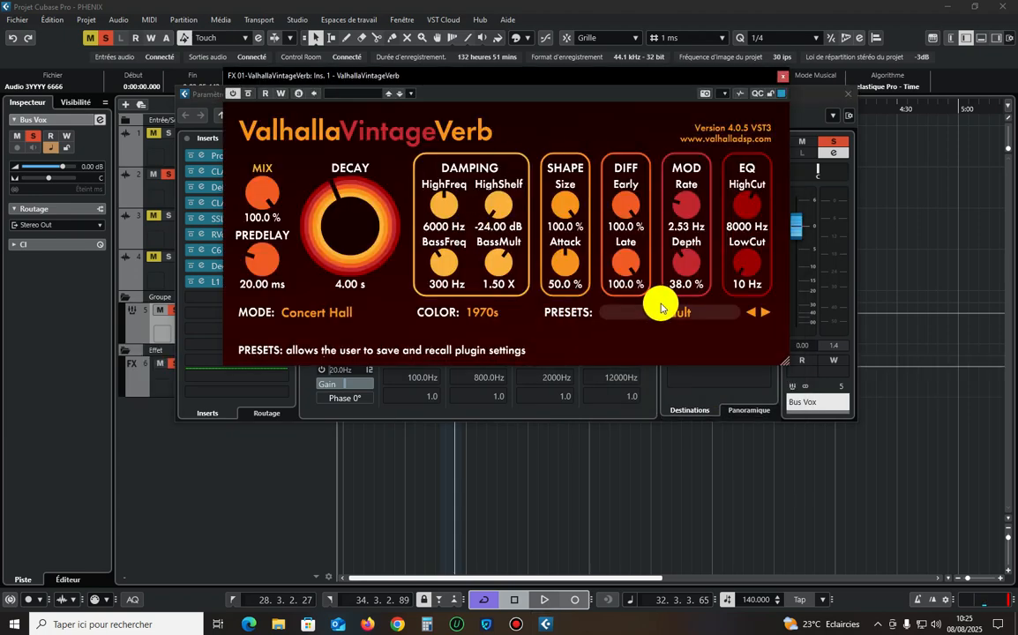
Open the Windows Calculator and arrange it and the ValhallaVintageVerb window so both can be reached.
click(428, 624)
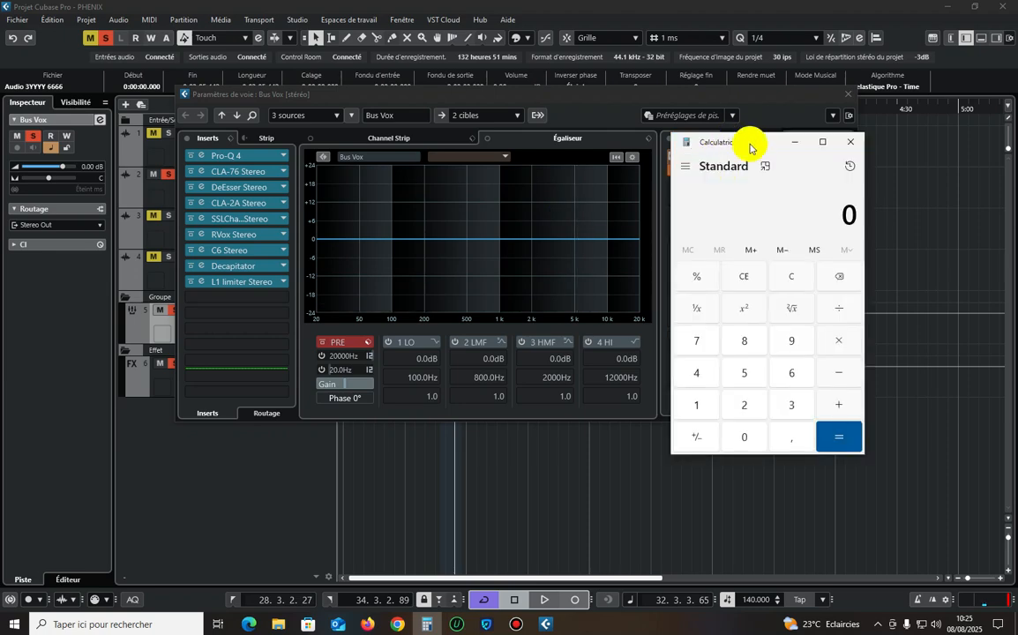
drag(752, 147, 440, 167)
click(577, 97)
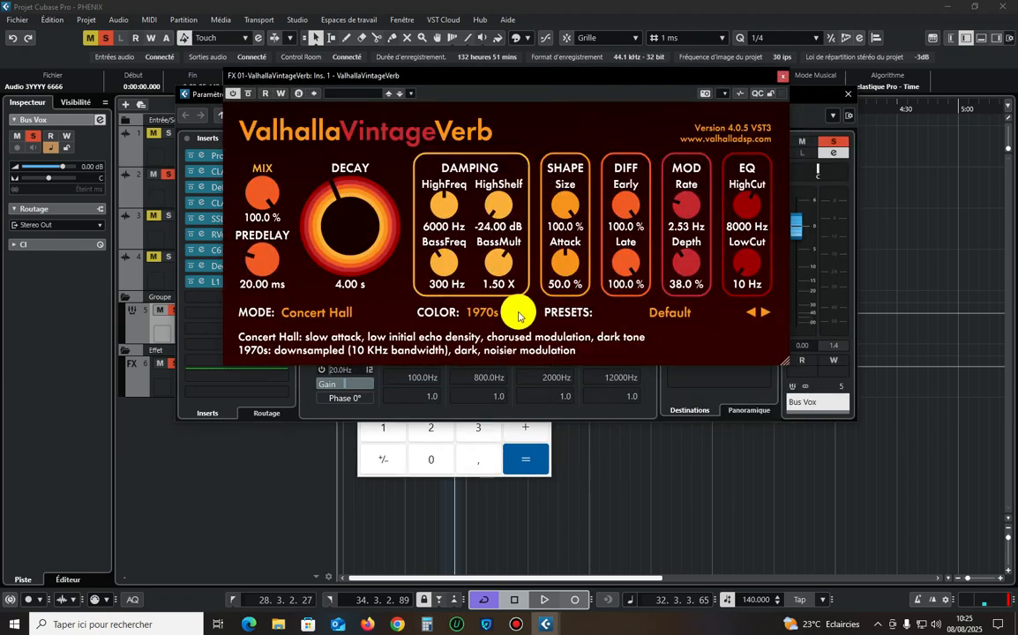
drag(484, 81, 685, 106)
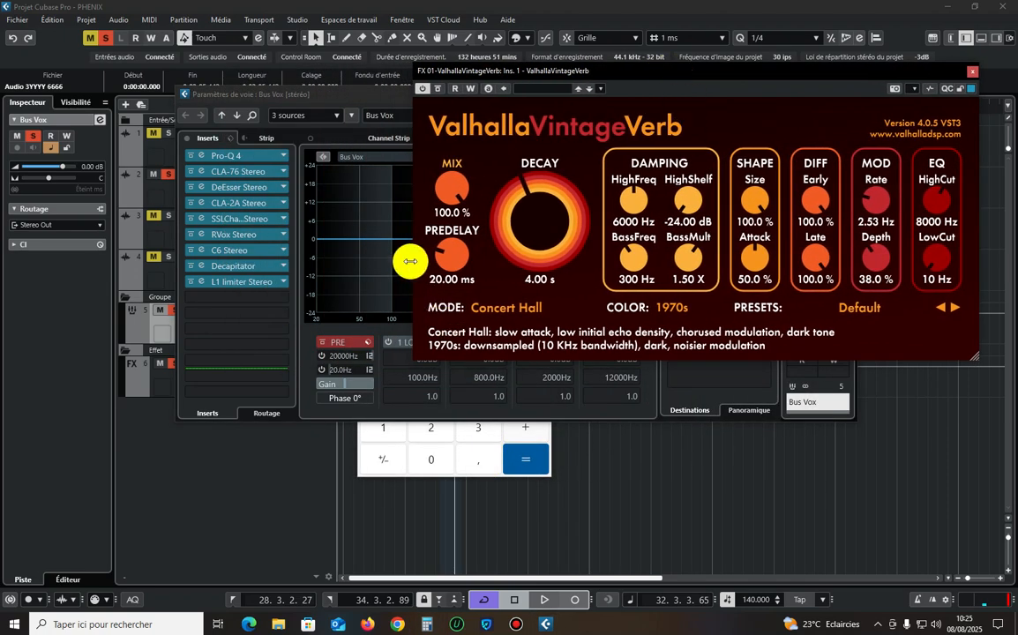
In Calculator, divide 60000 by the 140 BPM tempo and halve the result.
click(457, 478)
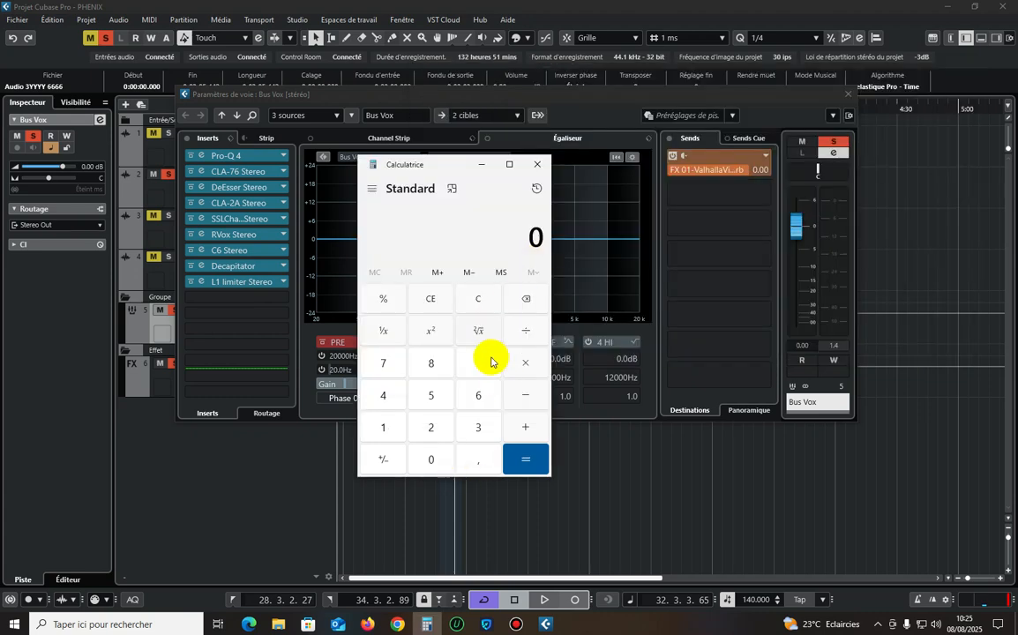
click(487, 394)
click(429, 459)
click(428, 459)
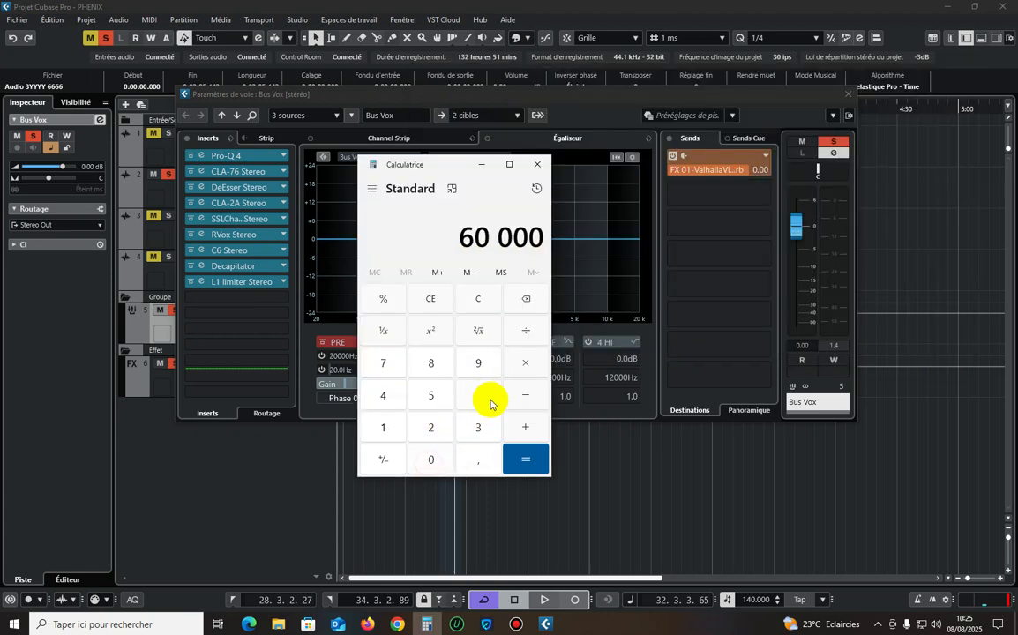
click(525, 330)
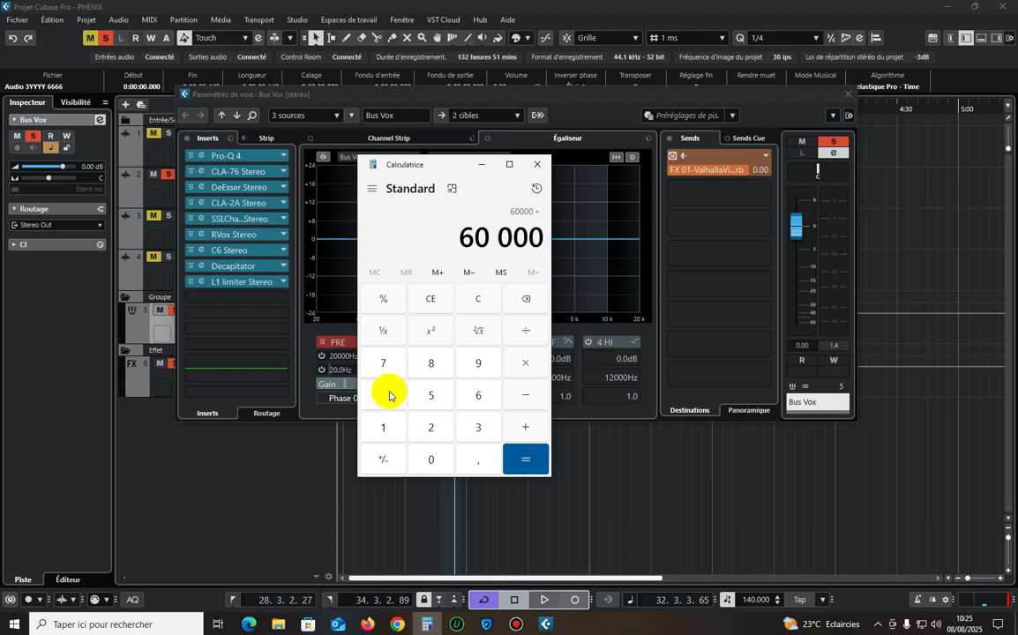
click(423, 456)
click(528, 456)
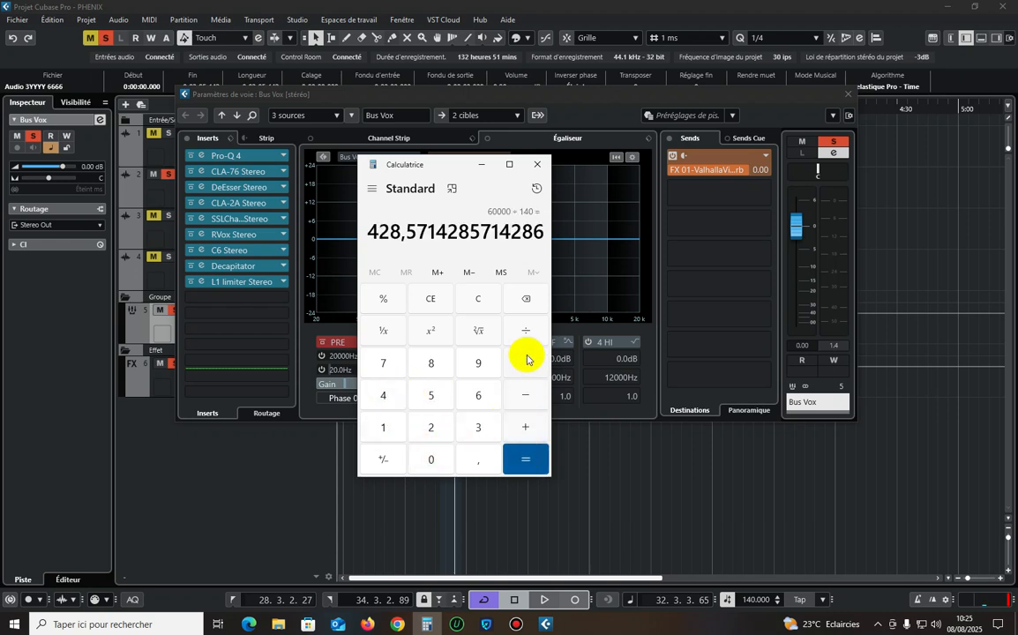
click(430, 427)
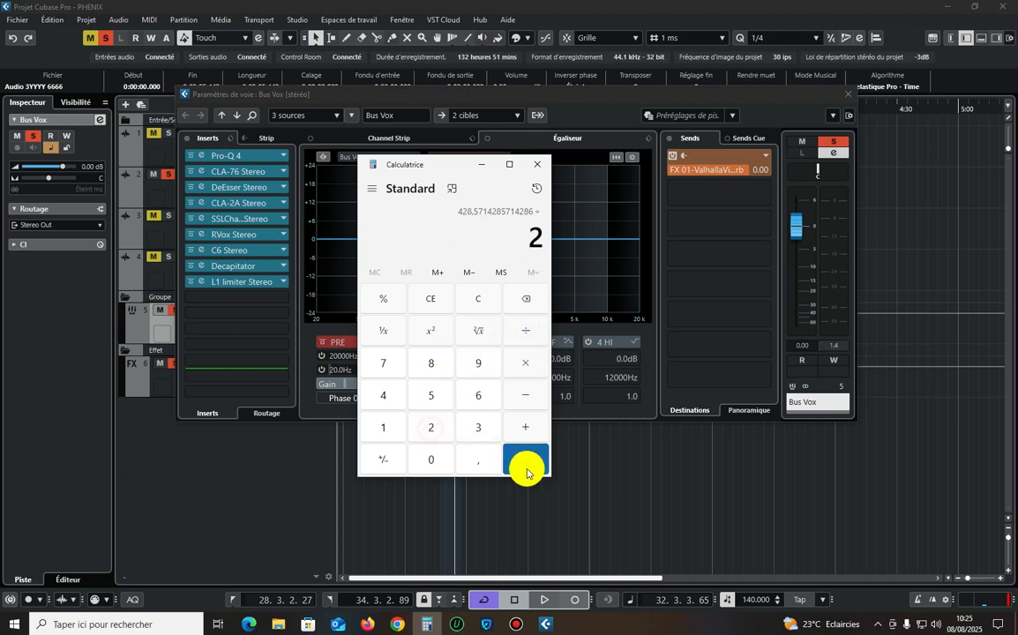
click(526, 460)
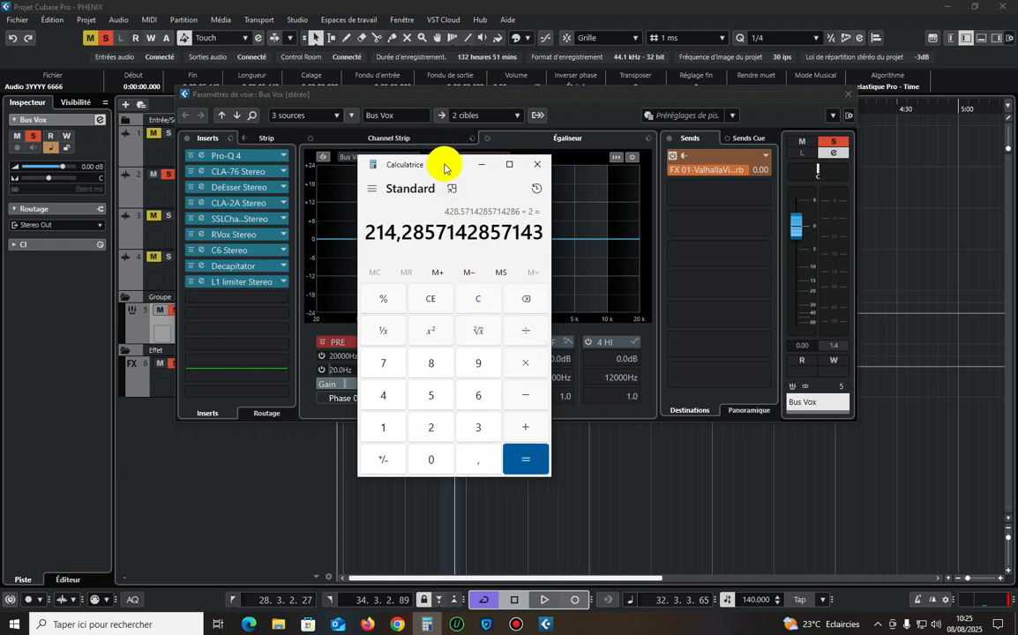
Set ValhallaVintageVerb's decay to 2.14 s, checking the halved tempo result in Calculator's history.
drag(443, 169, 687, 166)
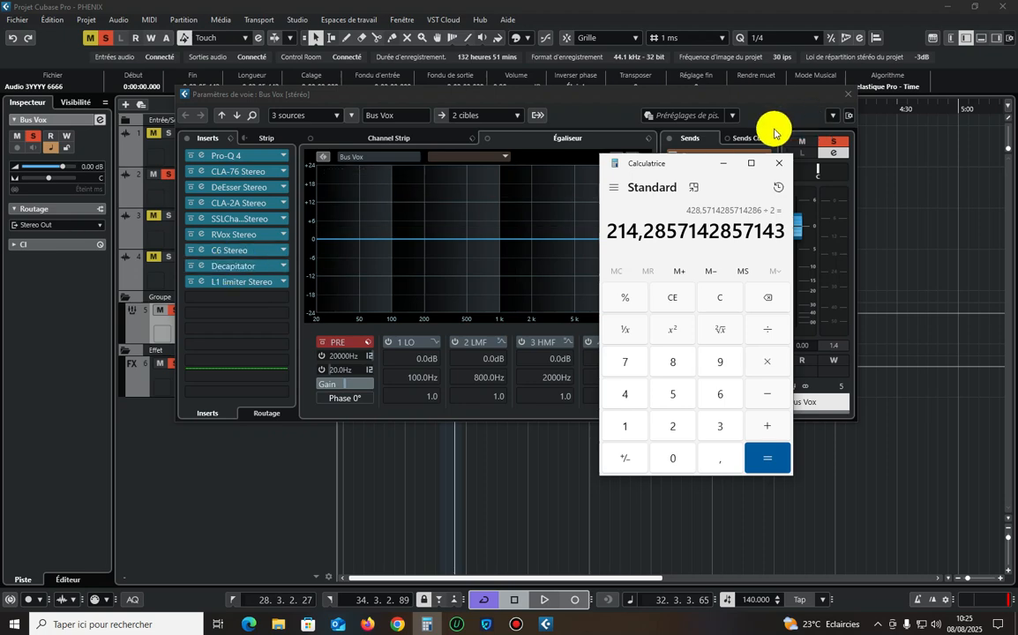
click(758, 90)
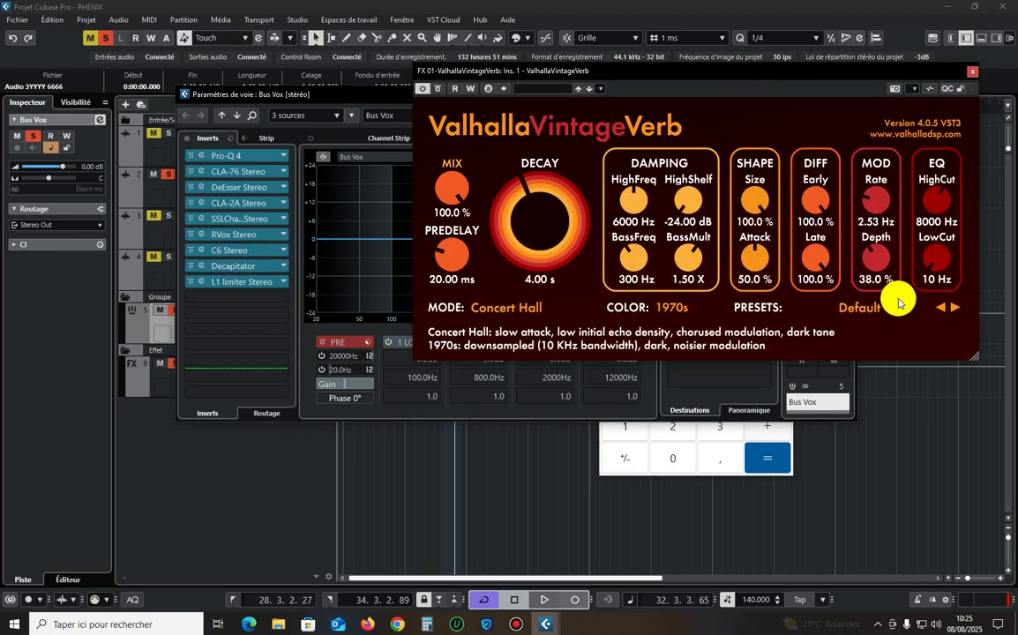
click(540, 278)
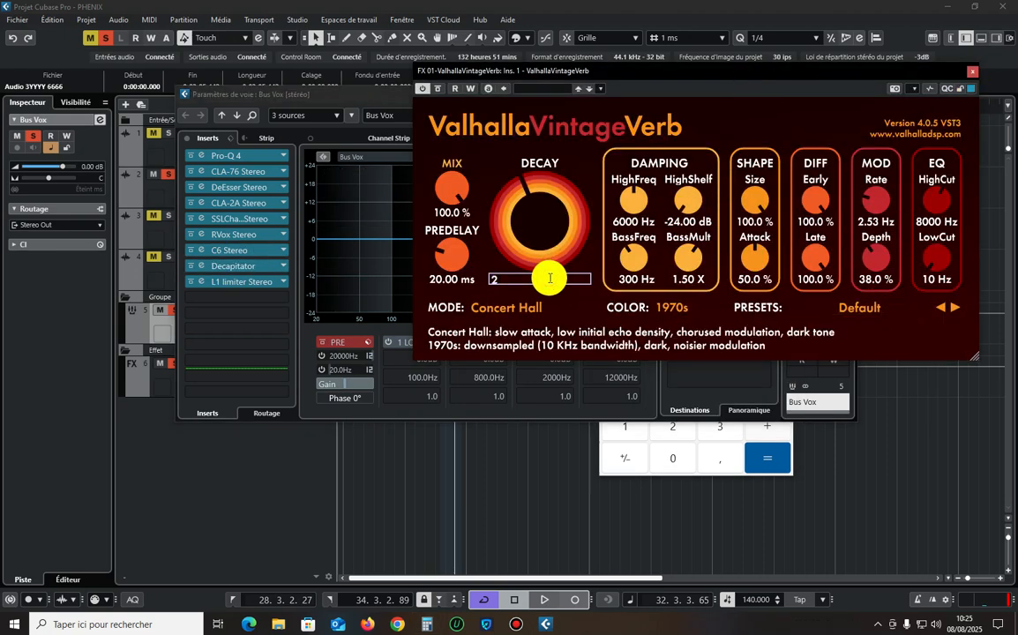
click(701, 473)
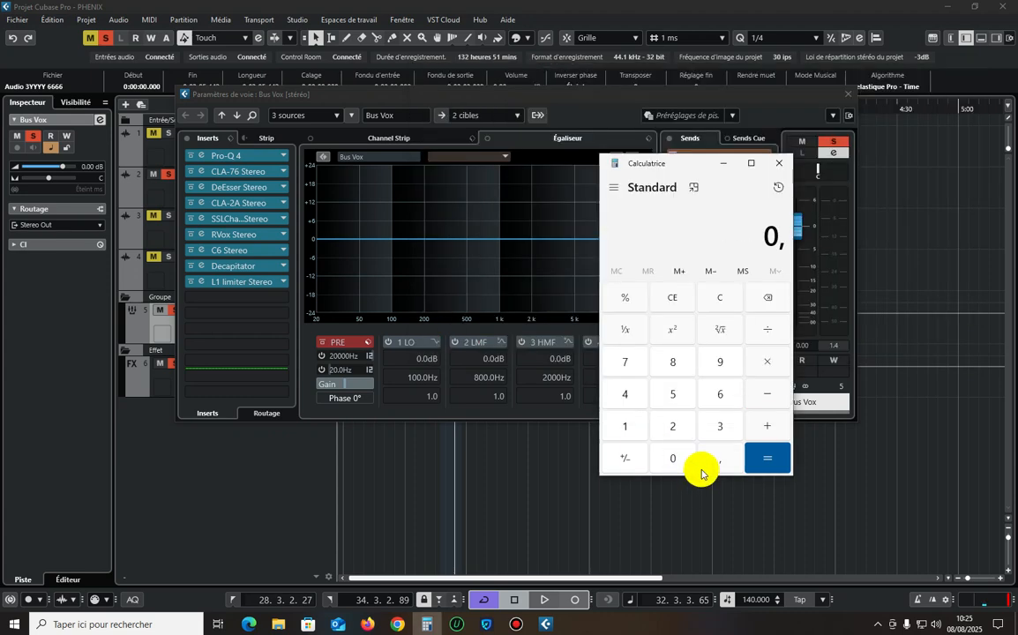
drag(750, 163, 614, 143)
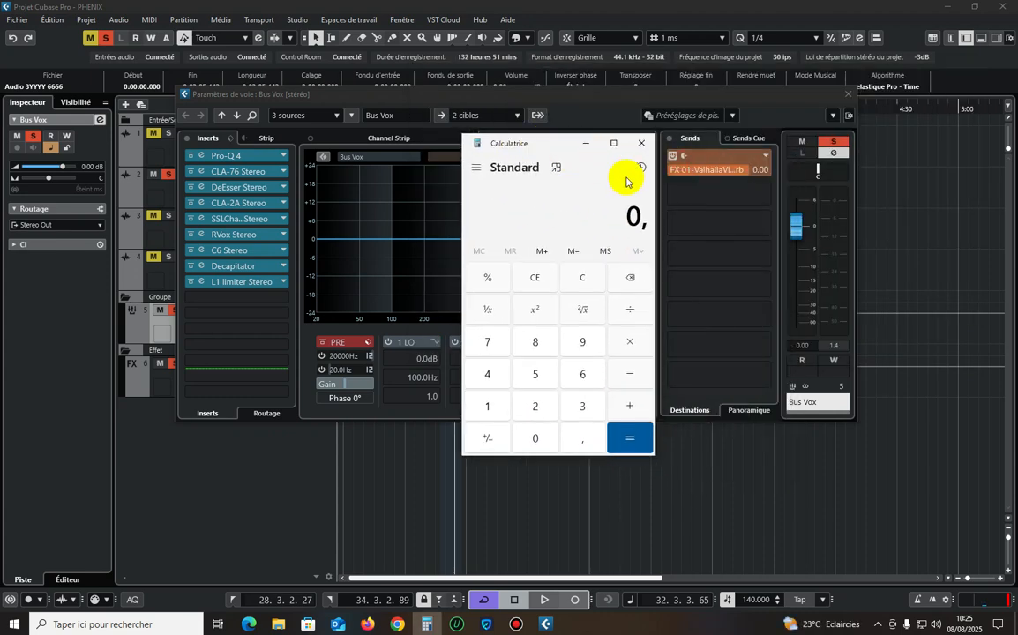
click(640, 167)
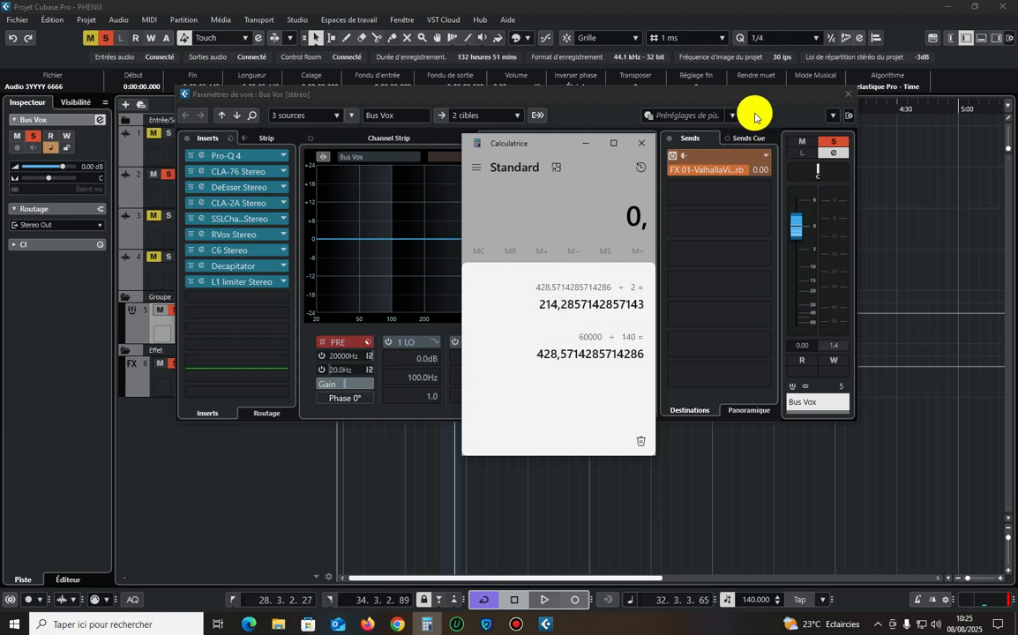
click(756, 110)
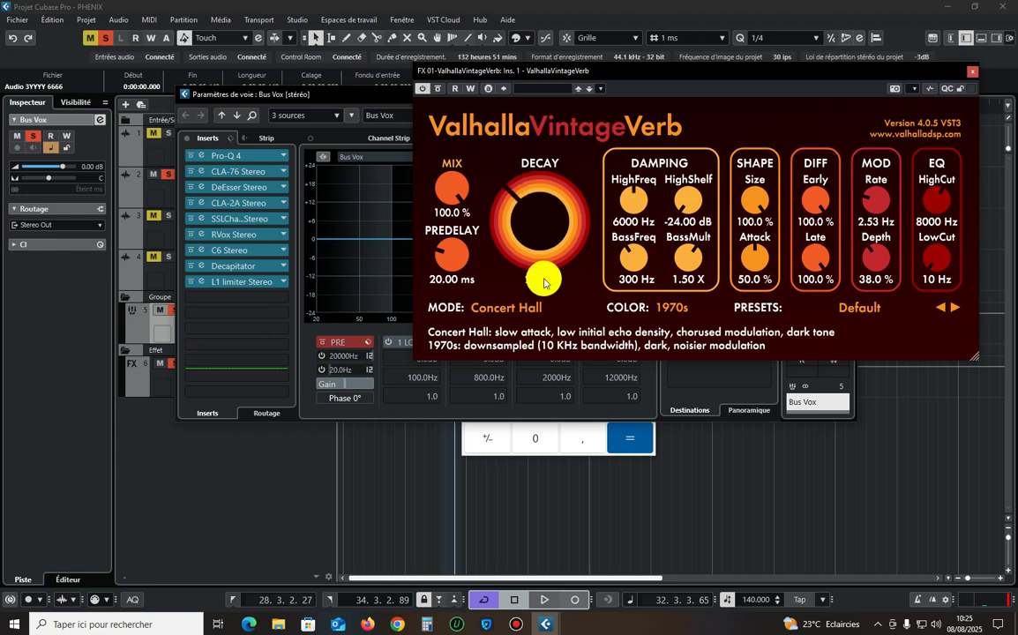
Set ValhallaVintageVerb's EQ LowCut to 300 Hz and HighCut to 7000 Hz.
drag(498, 69, 313, 72)
drag(759, 275, 754, 245)
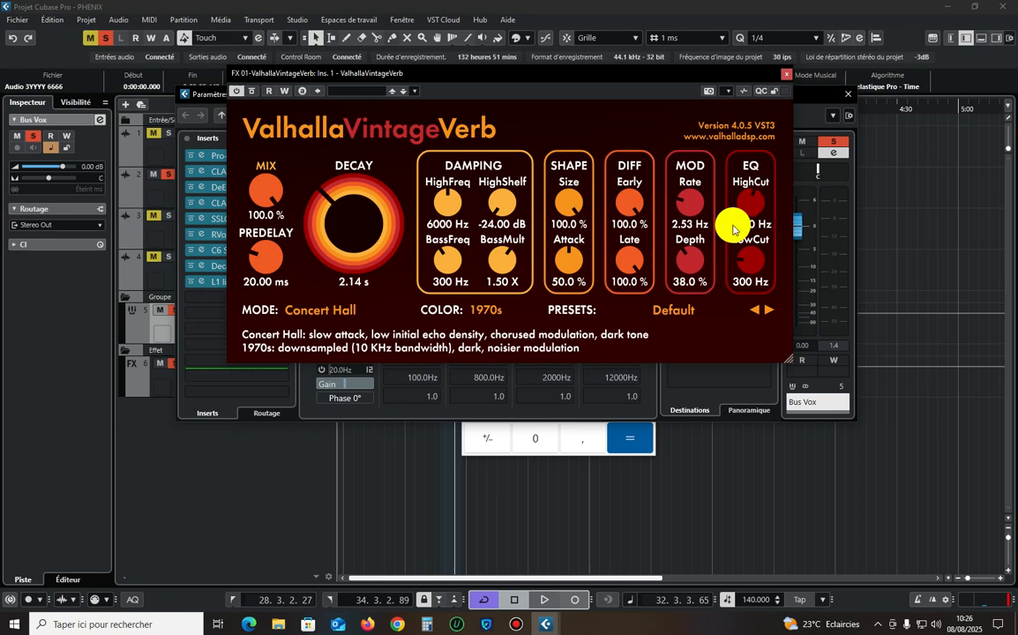
drag(486, 74, 553, 75)
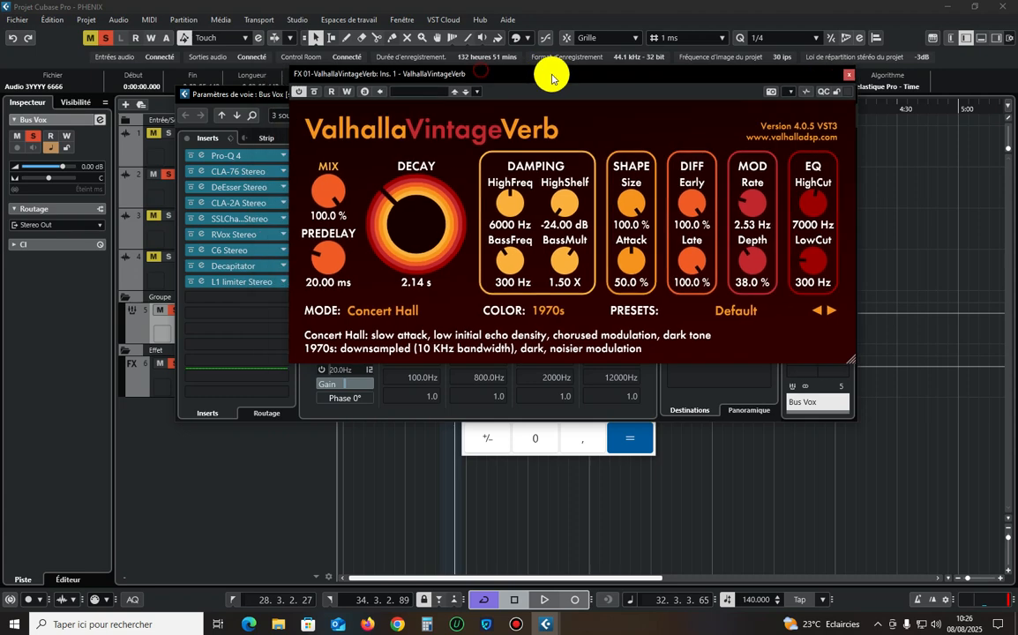
click(567, 455)
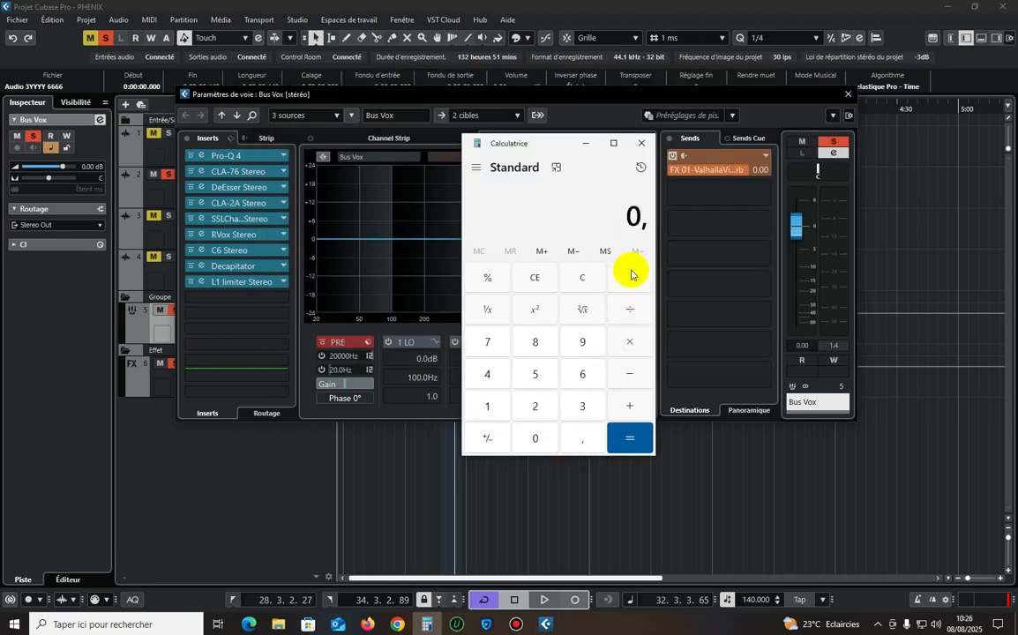
click(588, 377)
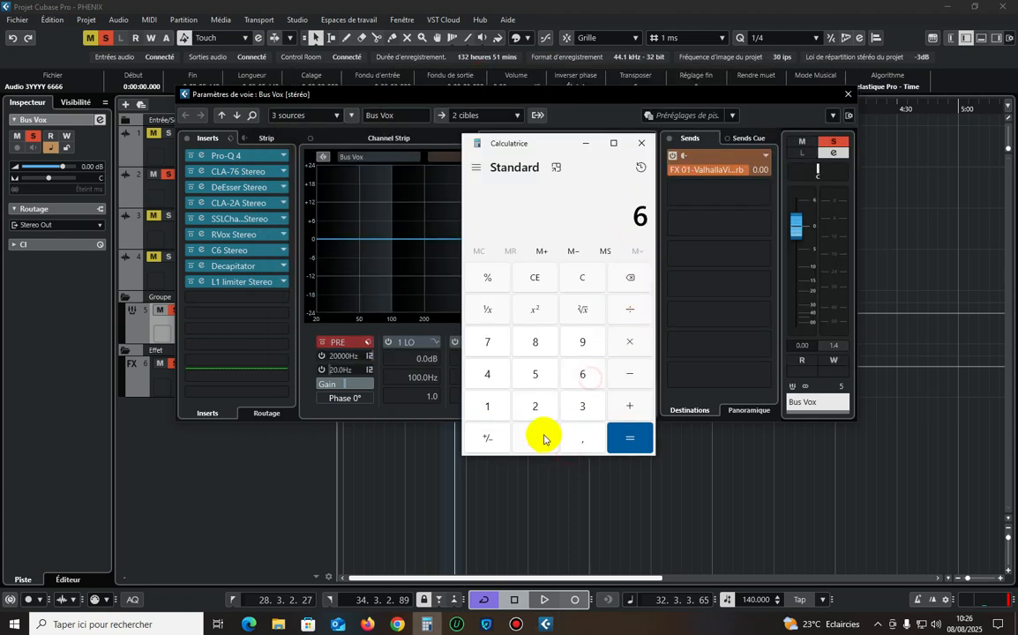
click(638, 311)
click(492, 402)
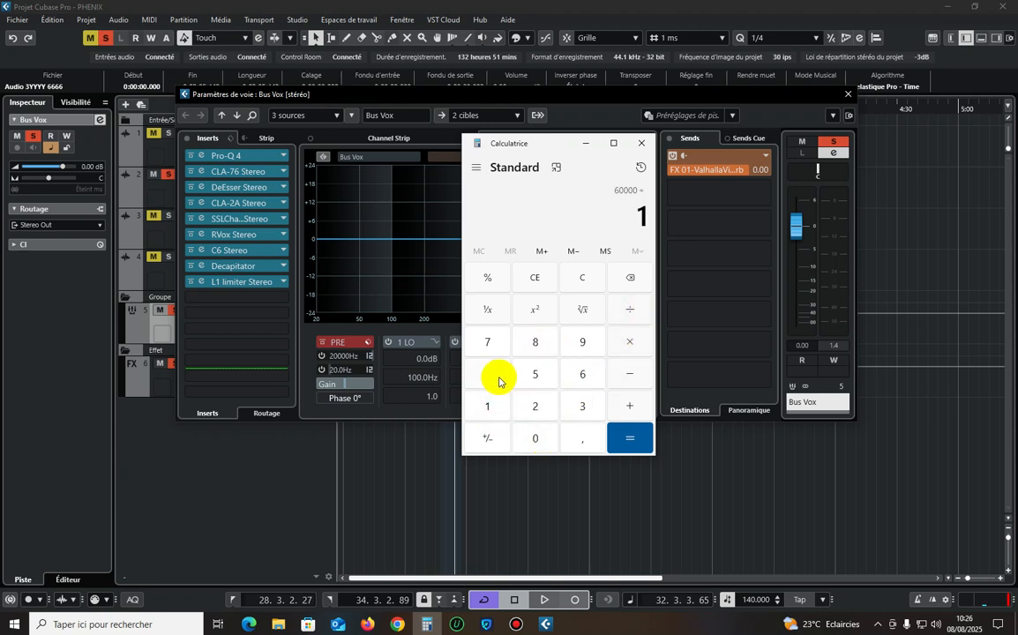
click(490, 376)
click(533, 441)
click(631, 436)
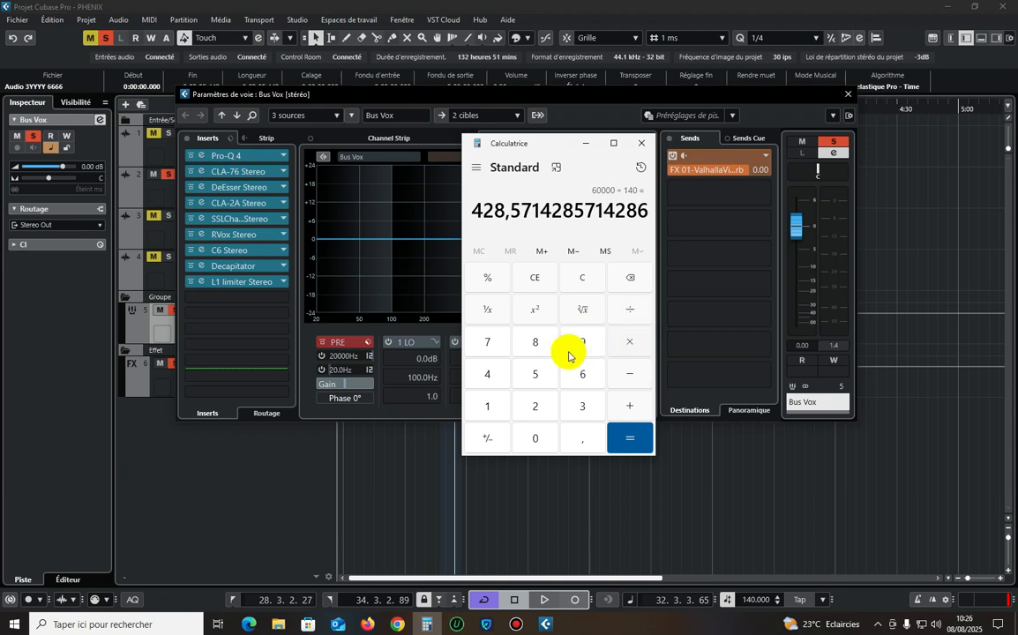
click(541, 380)
click(626, 438)
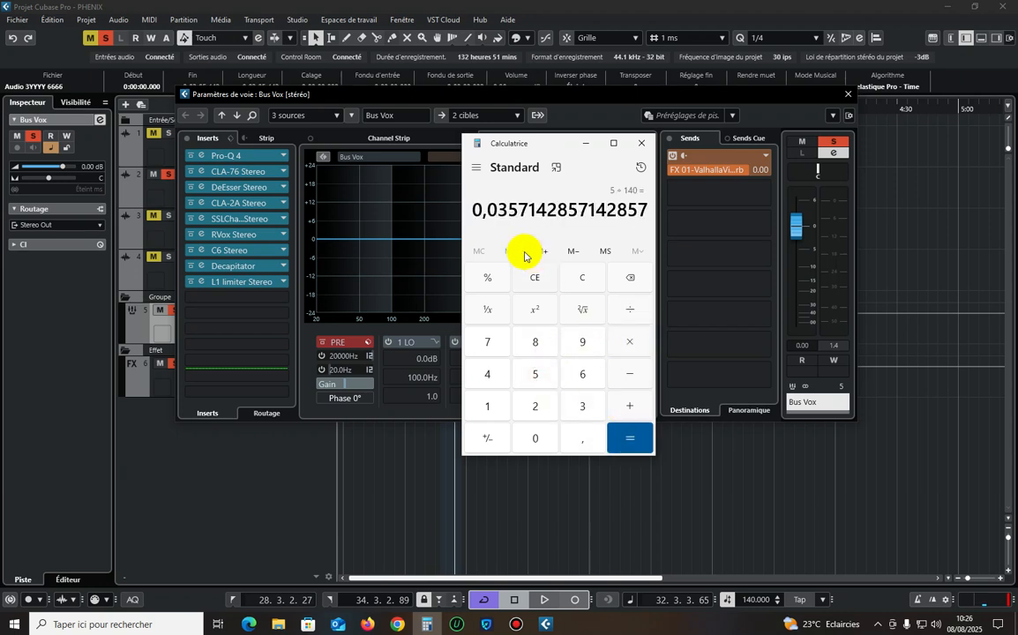
drag(646, 207, 451, 207)
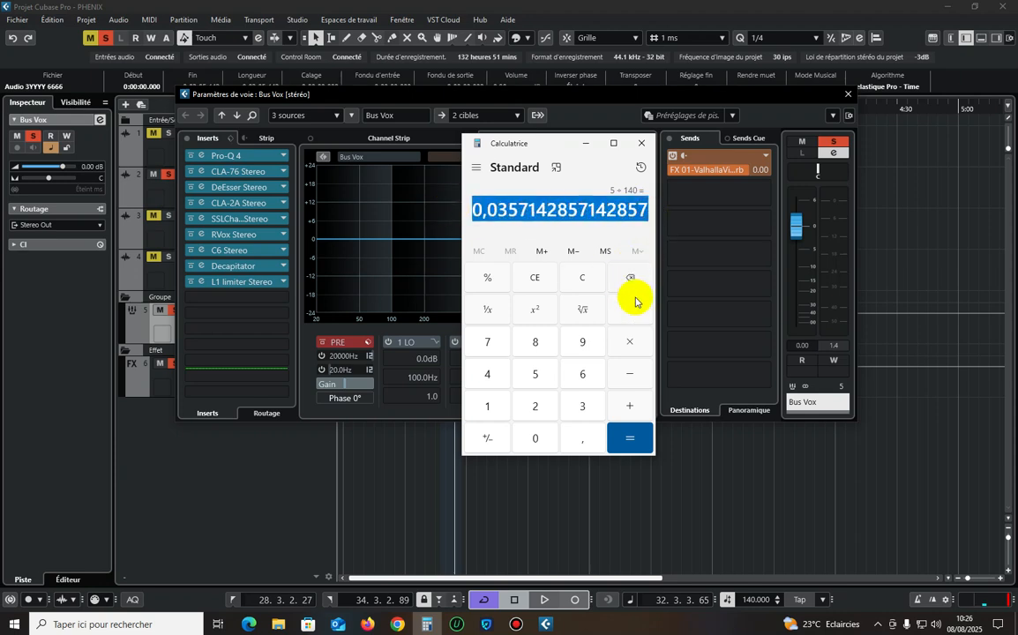
key(Escape)
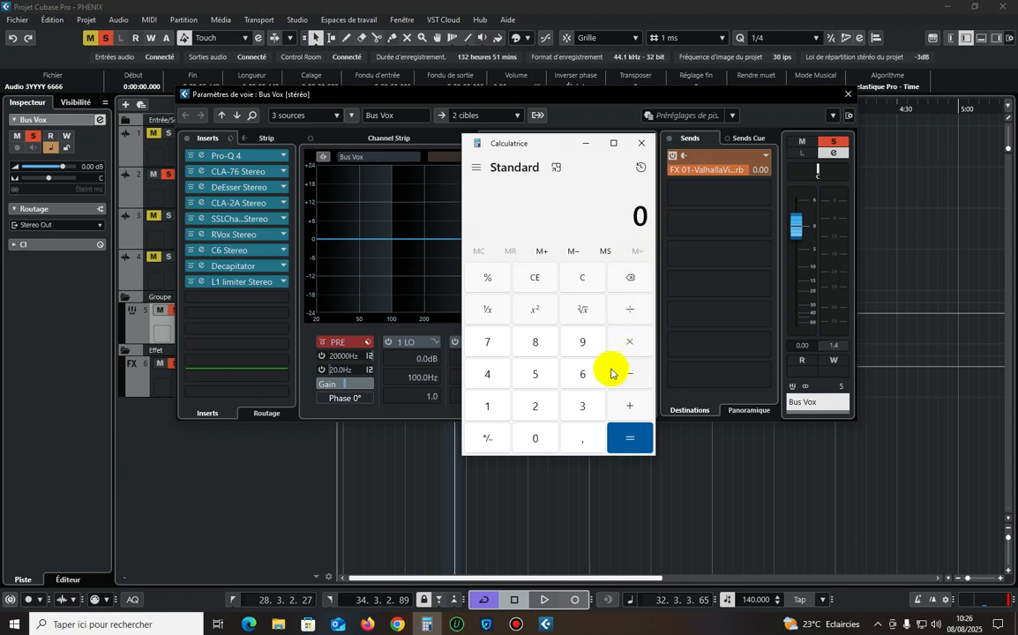
In Calculator, divide 60000 by 140 to get the beat length in milliseconds.
click(537, 439)
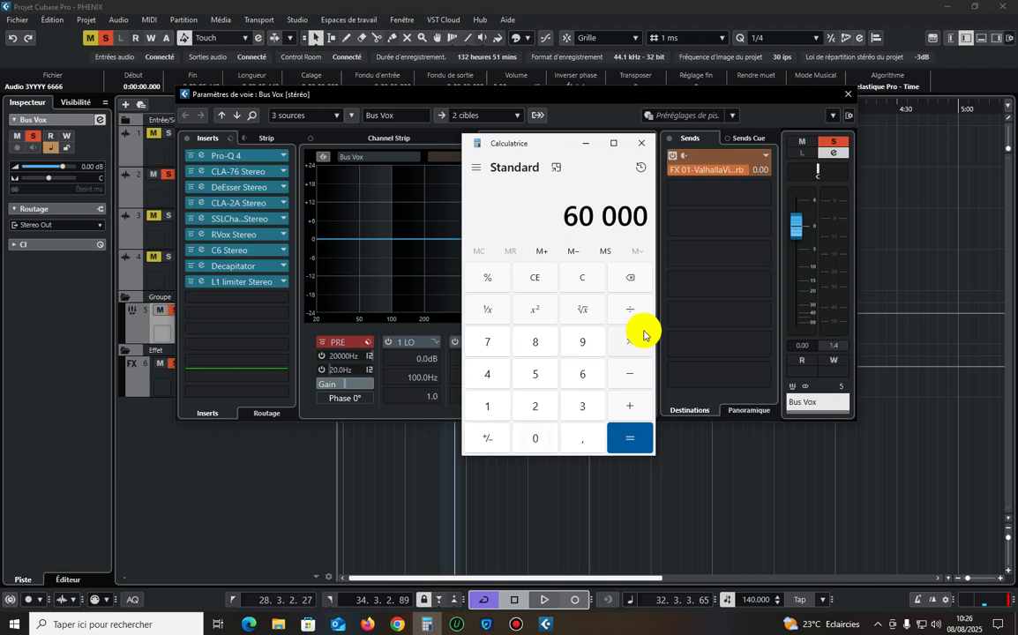
click(487, 406)
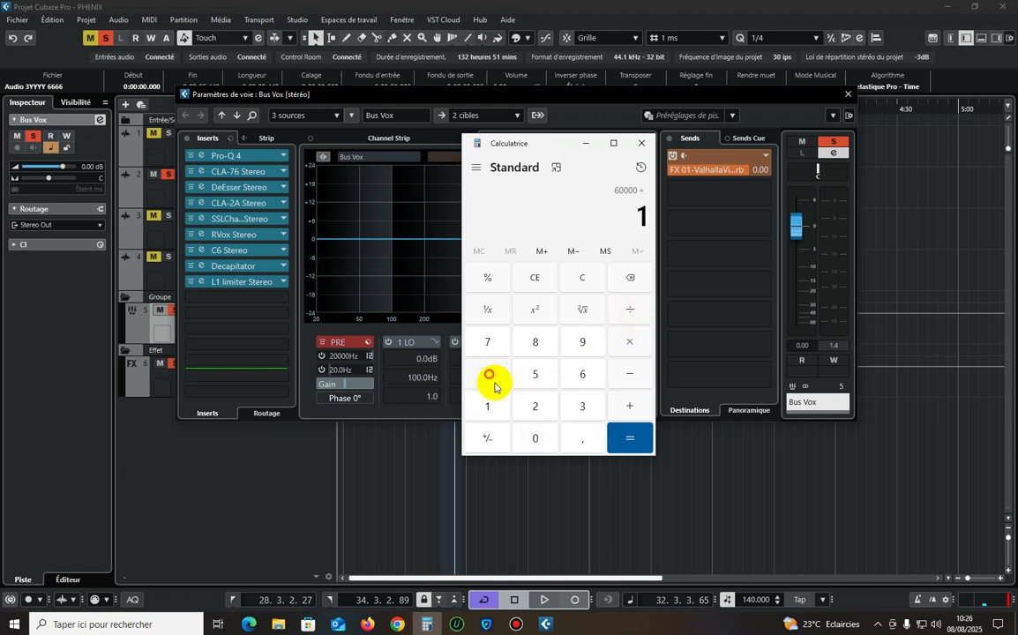
click(487, 374)
click(535, 438)
click(629, 439)
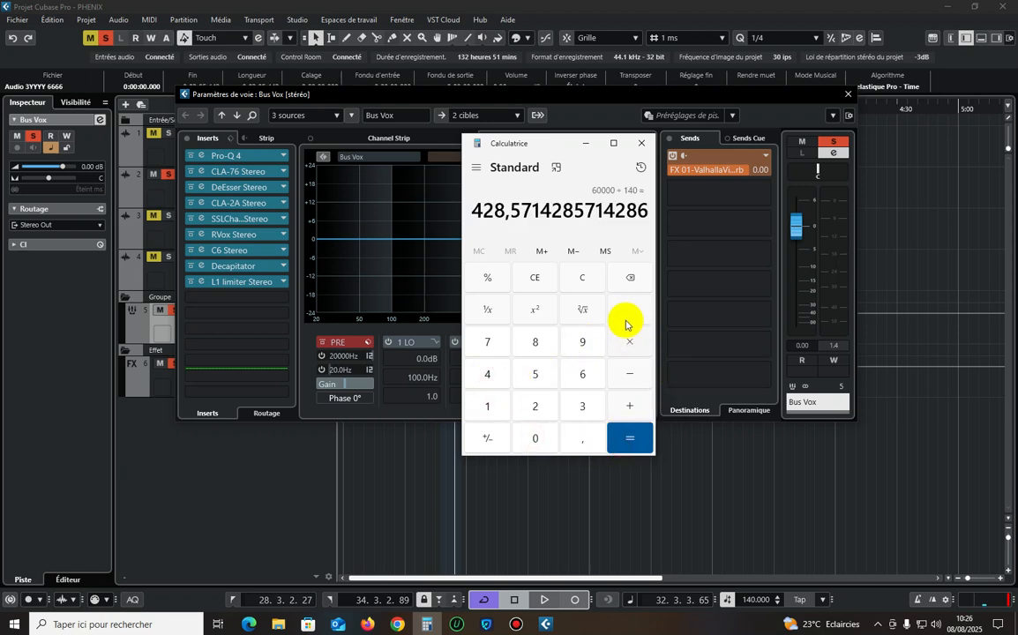
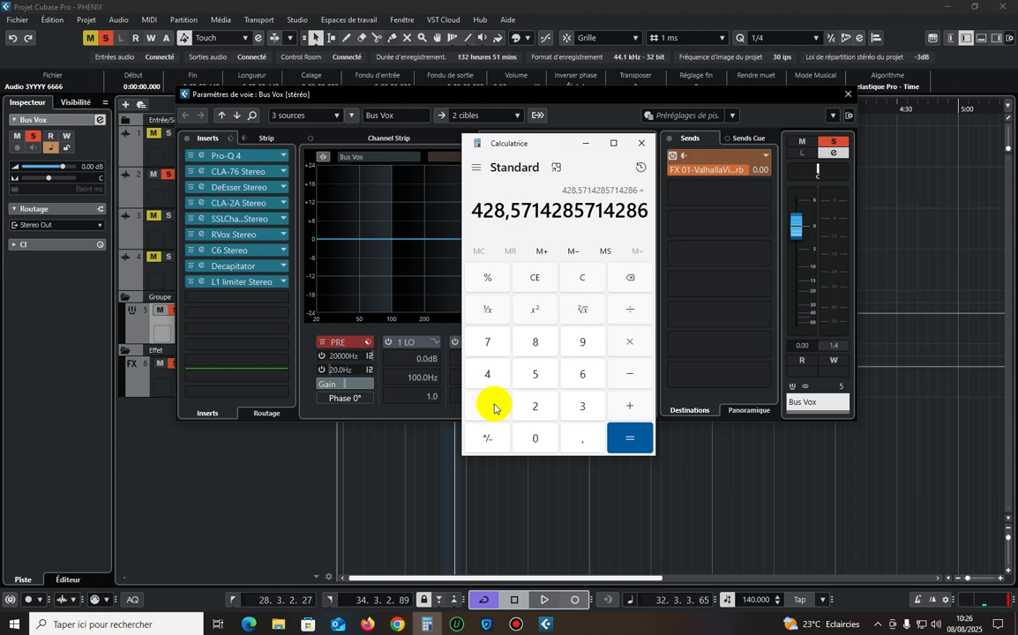
Divide the beat length by 5 in Calculator and set ValhallaVintageVerb's predelay to 85 ms.
click(533, 374)
click(630, 435)
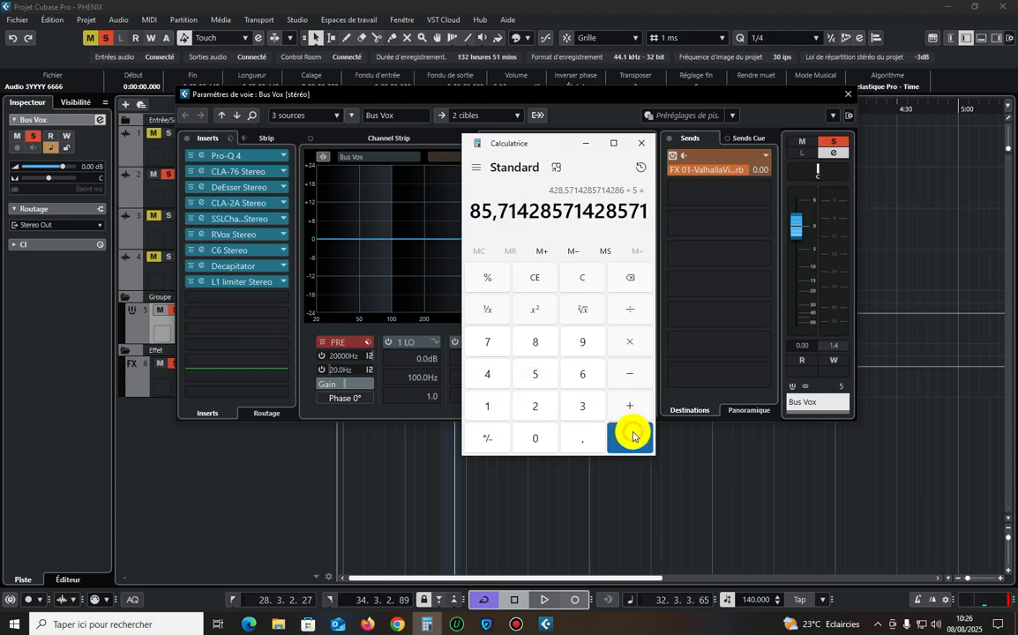
double_click(723, 155)
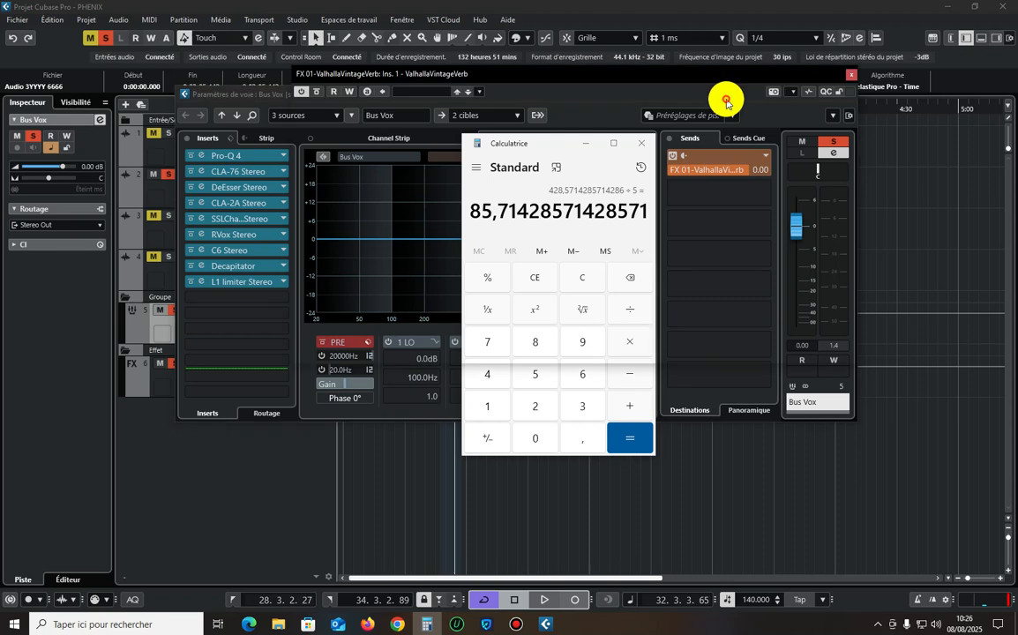
click(851, 74)
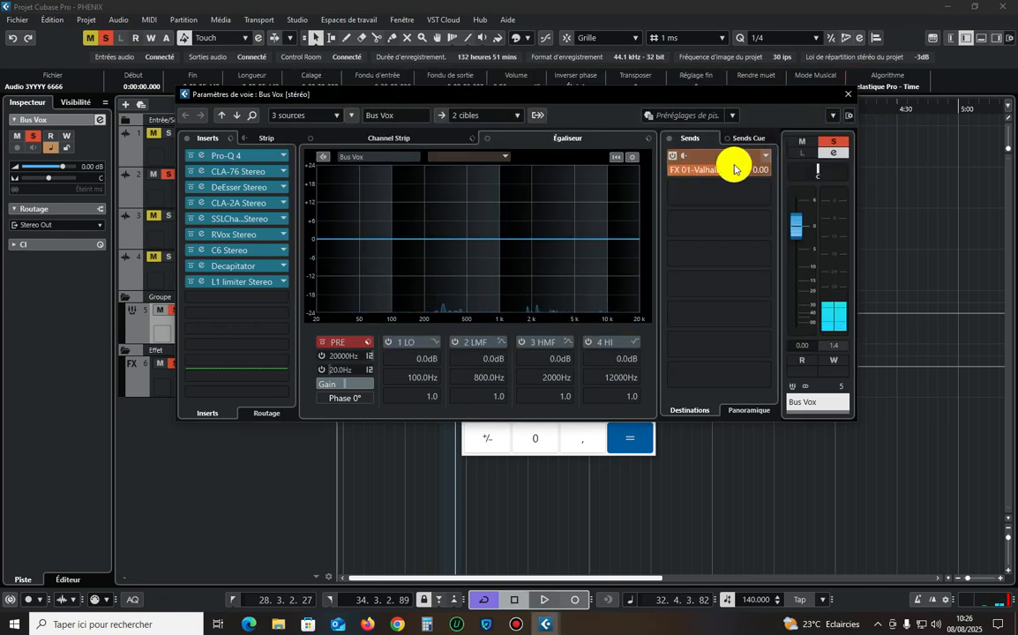
Set the Bus Vox send level to ValhallaVintageVerb to -15 dB, audition it briefly, and close the channel settings and Calculator.
double_click(713, 174)
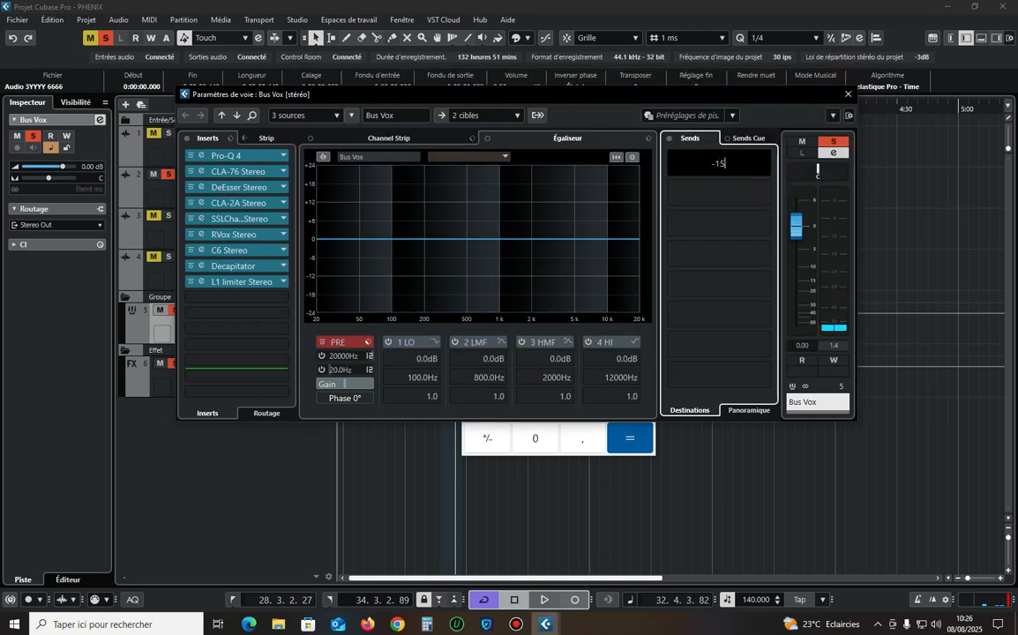
text(-15)
key(Return)
key(space)
click(848, 94)
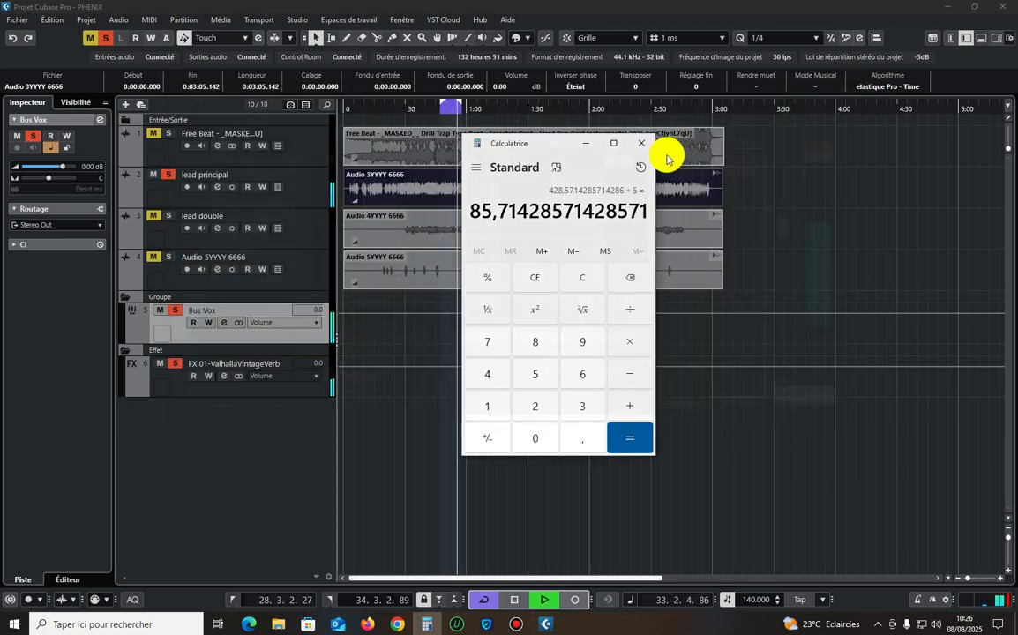
key(Return)
click(642, 143)
key(space)
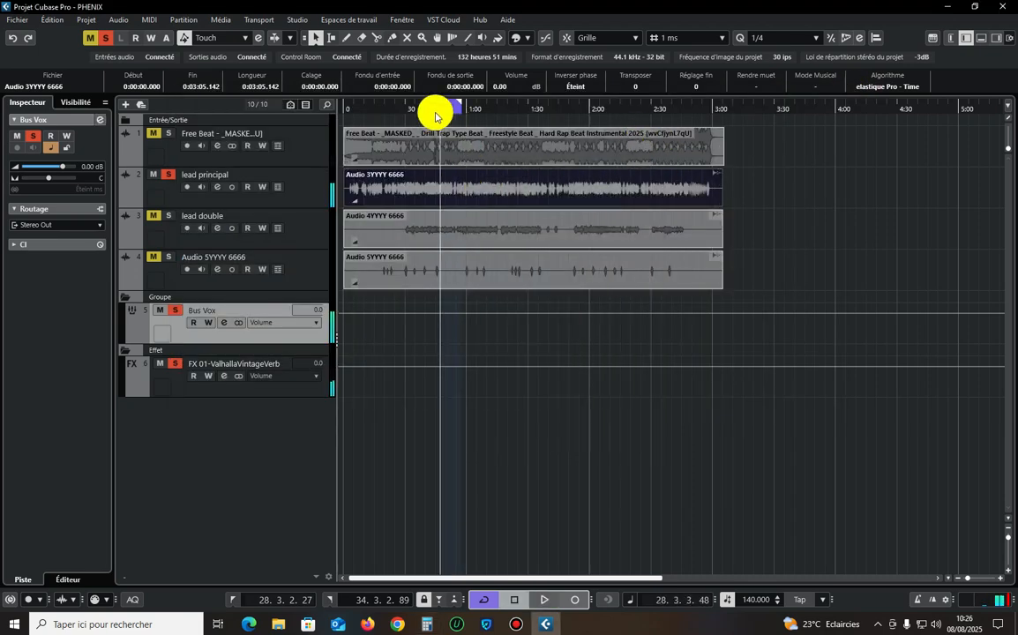
On the FX 01 track, switch ValhallaVintageVerb's mode to Room and audition the reverb.
click(274, 362)
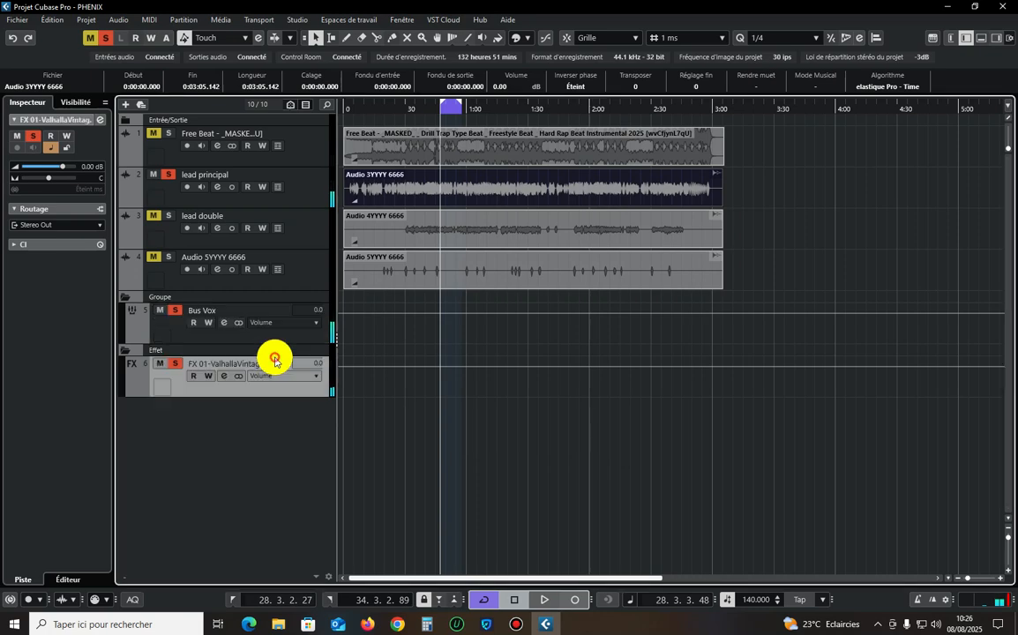
click(106, 119)
click(213, 155)
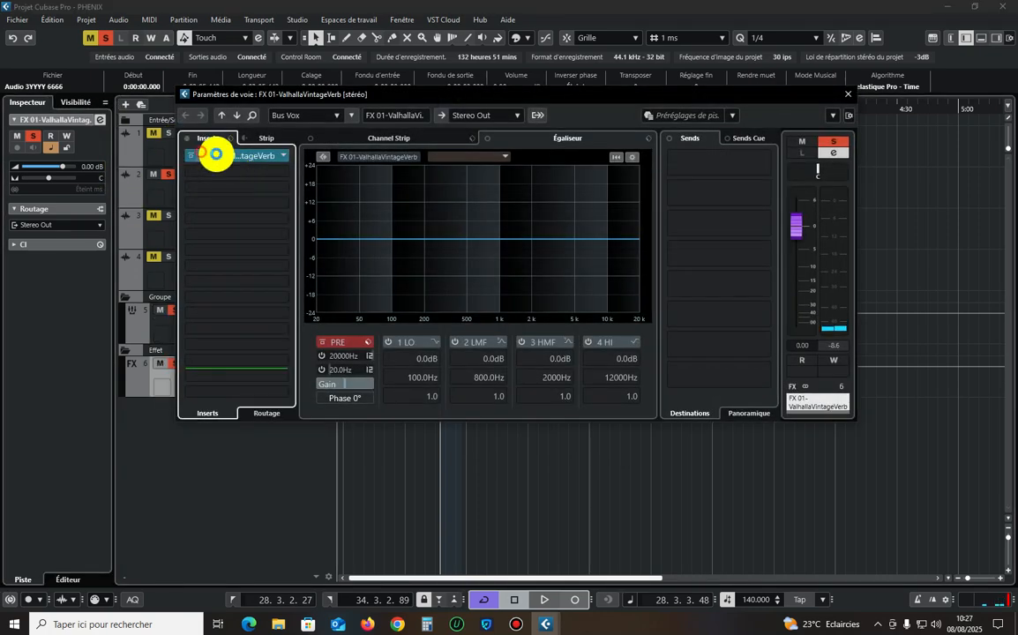
click(401, 310)
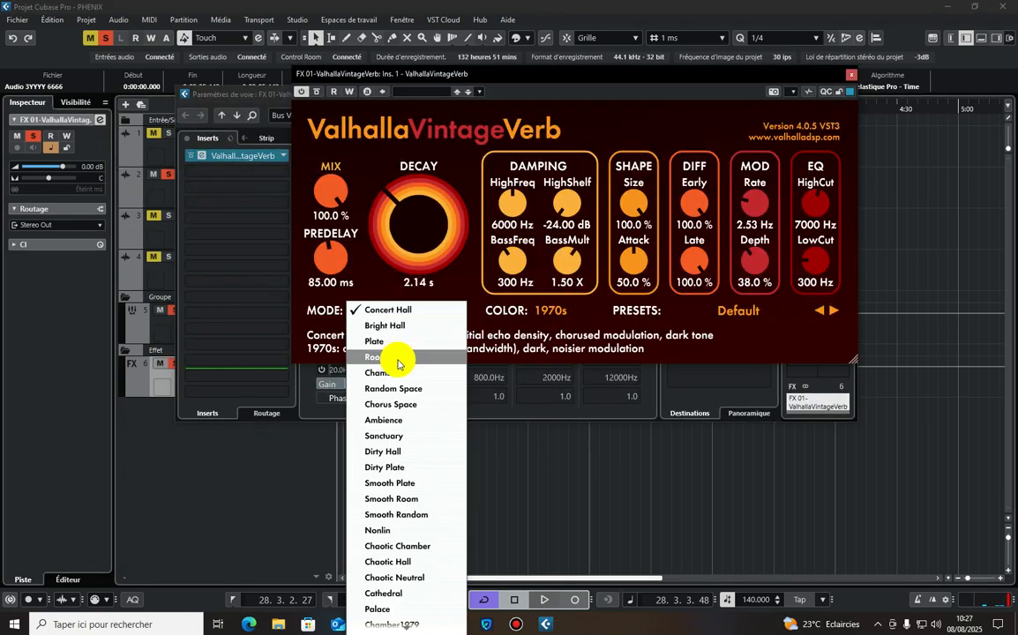
click(400, 357)
key(space)
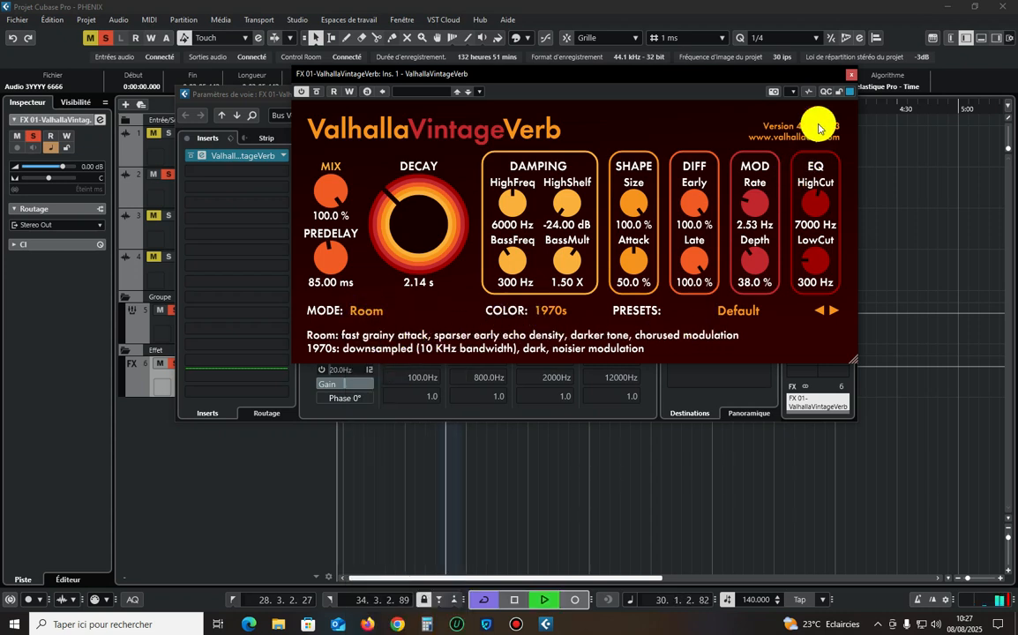
click(852, 76)
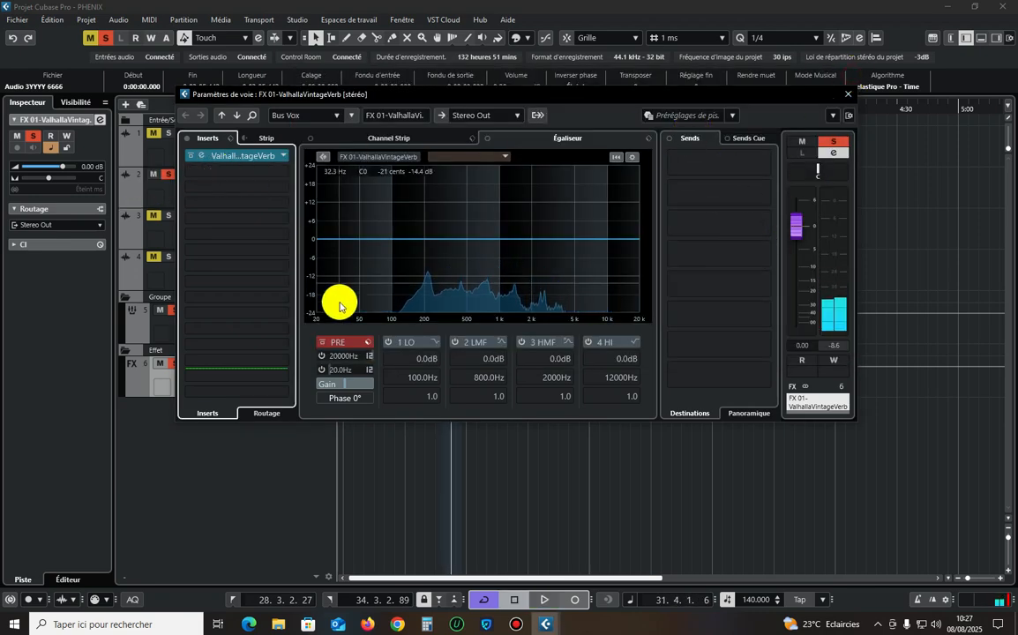
Enable the low-cut filter on the FX 01 channel at 250 Hz with a 36 dB/Oct slope and audition it.
click(323, 370)
click(368, 370)
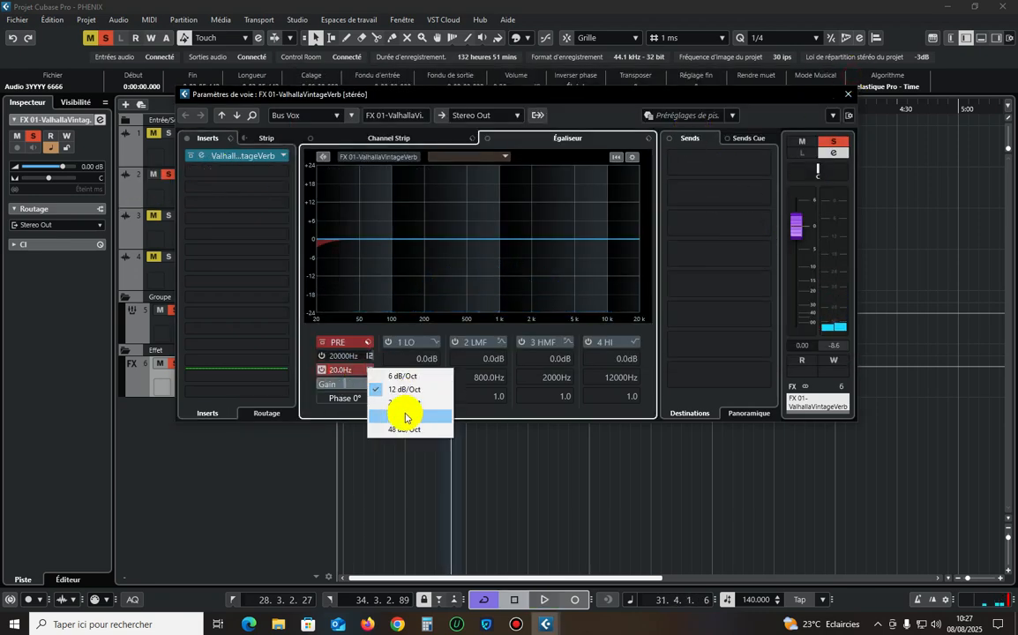
click(405, 418)
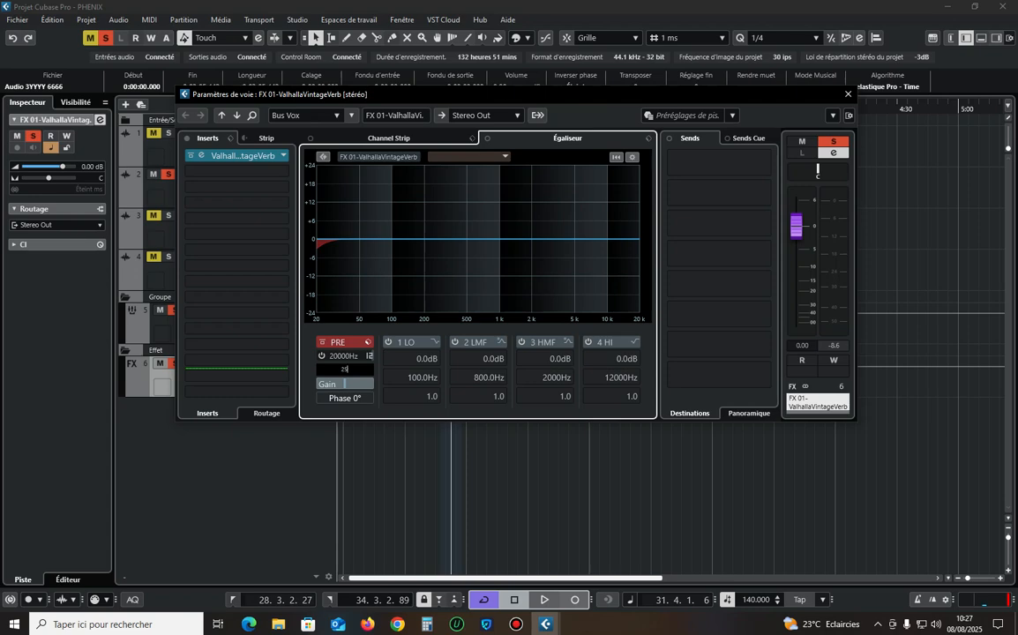
text(0)
key(Return)
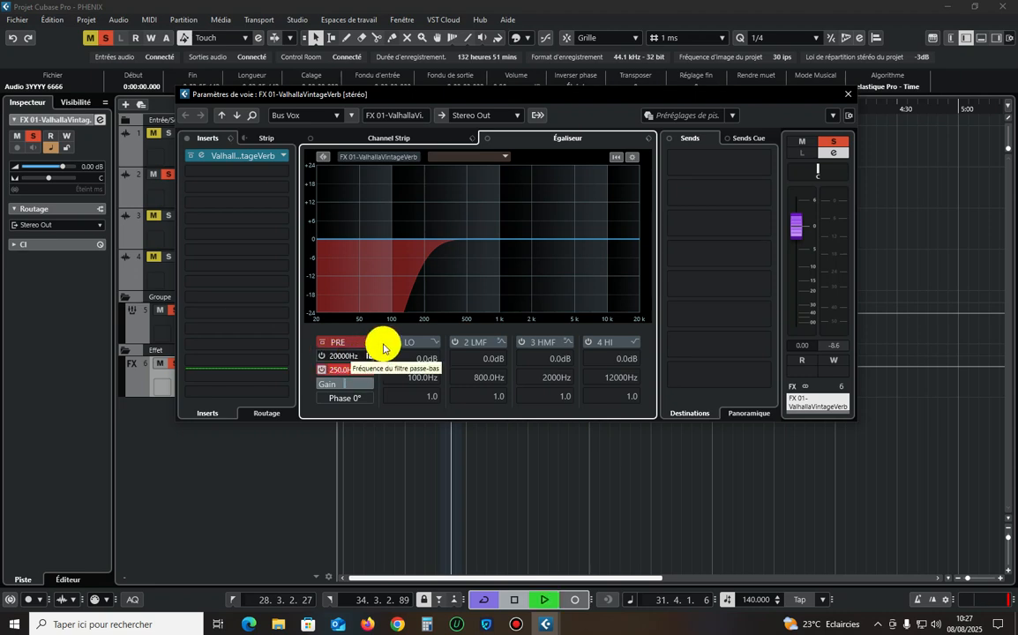
key(space)
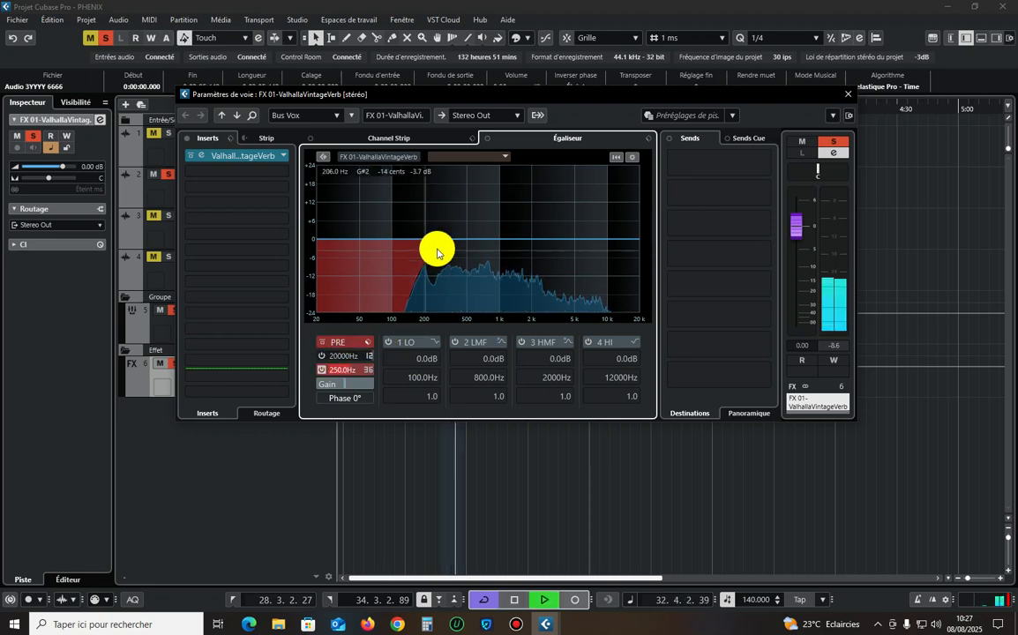
Enable the high-cut filter on the reverb channel at about 4643 Hz with a 36 dB/Oct slope.
click(322, 357)
key(space)
click(369, 356)
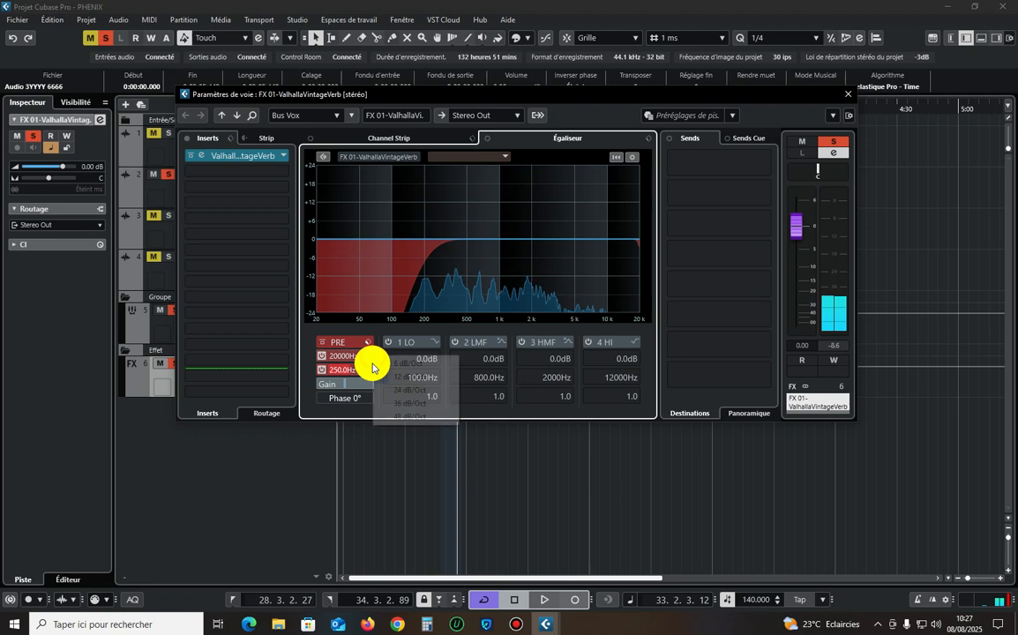
click(402, 404)
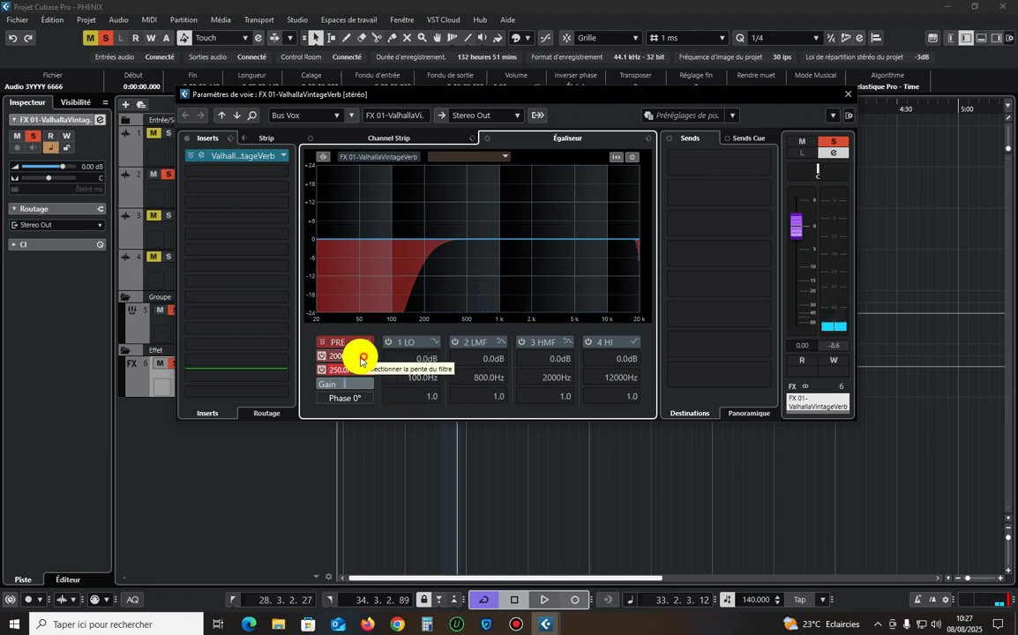
drag(361, 360, 325, 358)
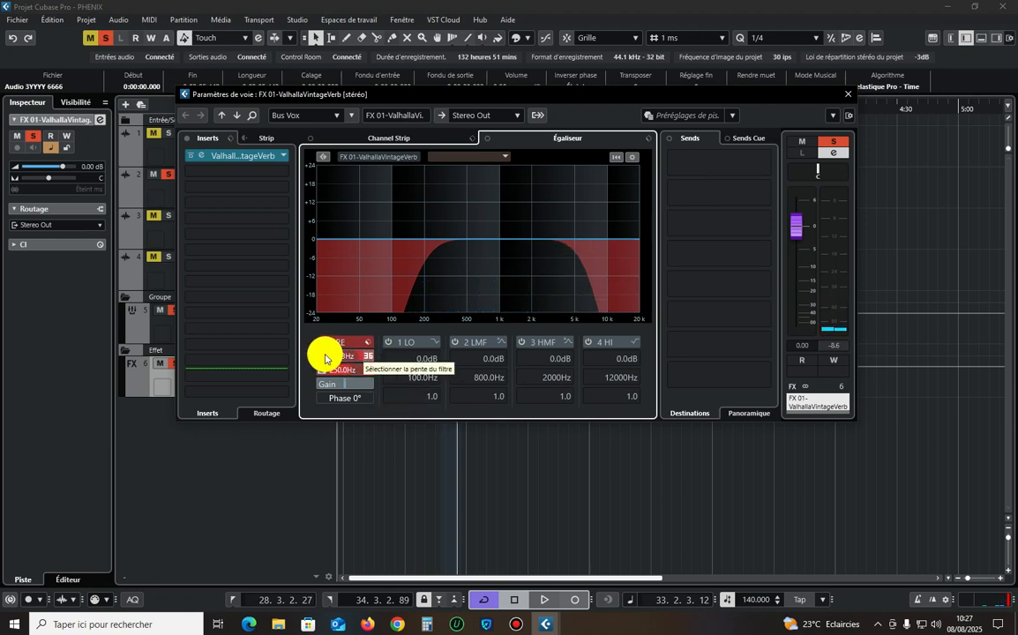
key(space)
Cut the reverb channel's low-mid EQ band by about 3.3 dB at about 415 Hz, then close its settings.
mouse_move(466, 234)
mouse_down()
mouse_move(461, 261)
mouse_move(458, 249)
mouse_up()
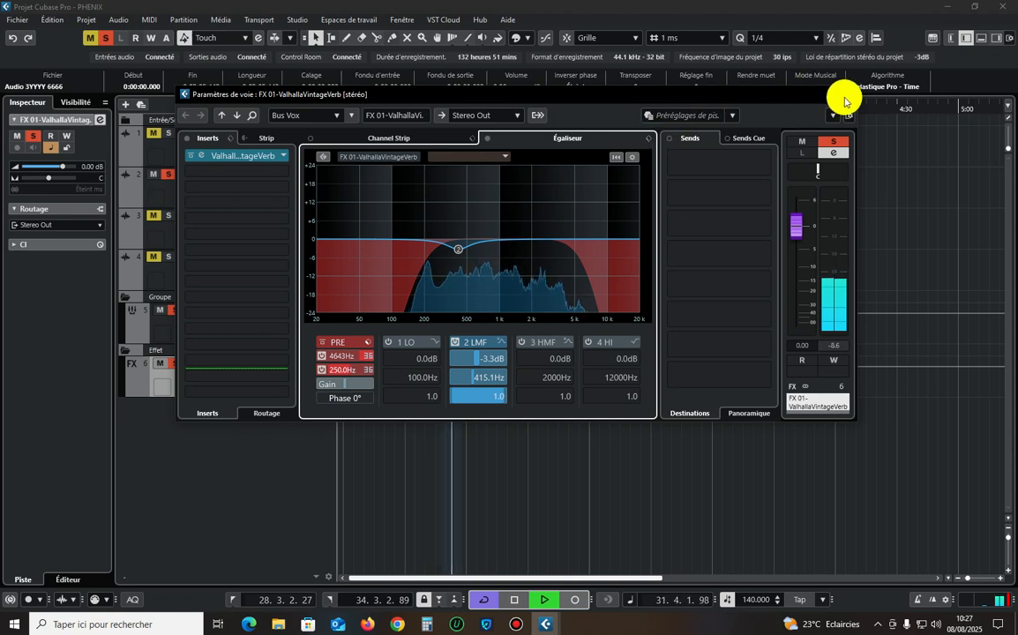
click(845, 98)
key(space)
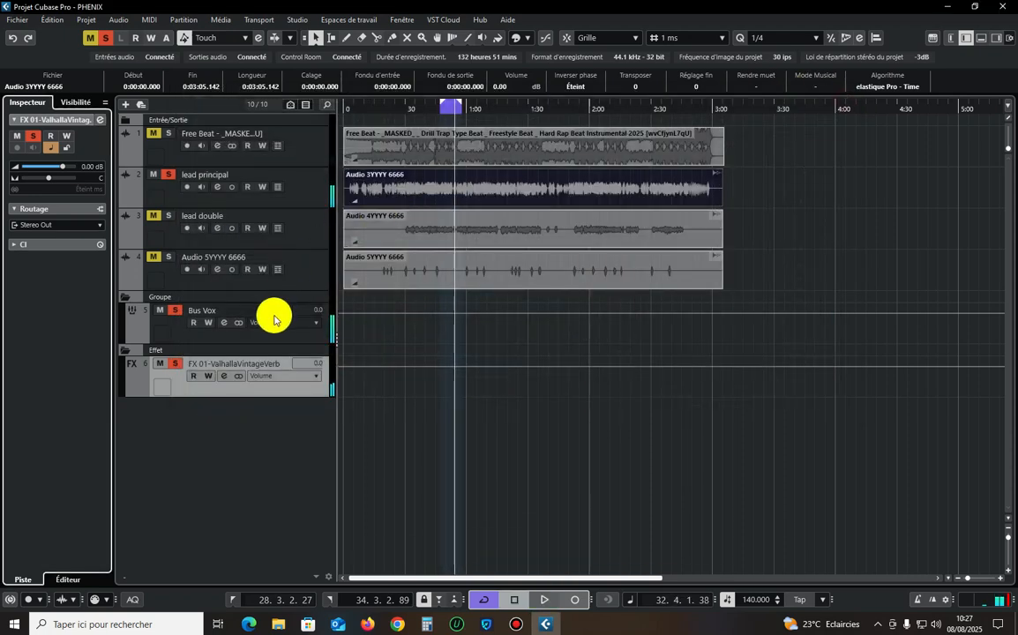
Set the Bus Vox send level to ValhallaVintageVerb to -18 dB and play the result.
key(z)
key(z)
click(272, 204)
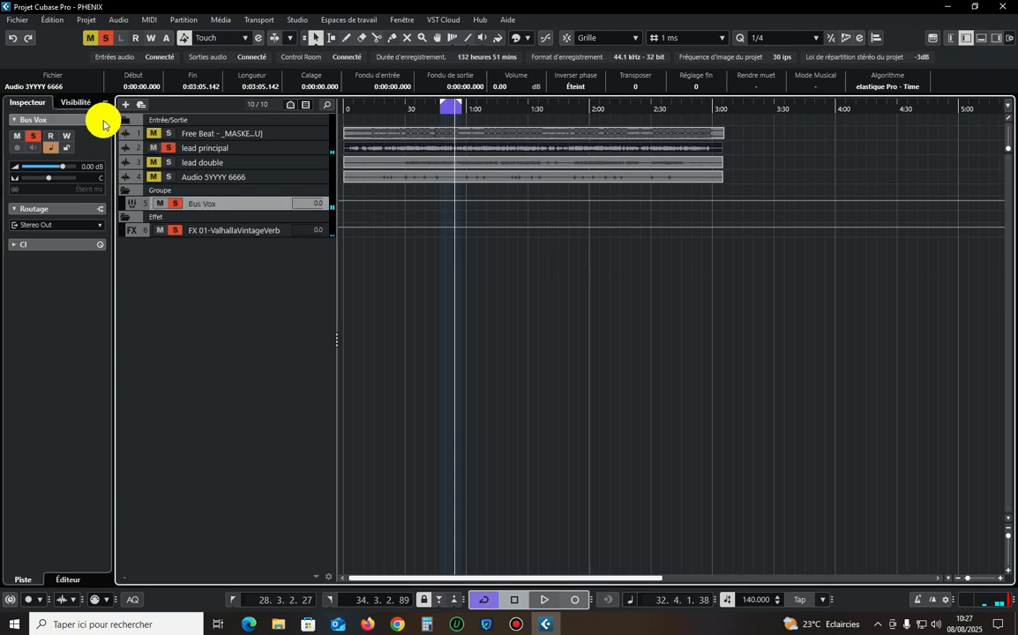
click(99, 119)
double_click(690, 166)
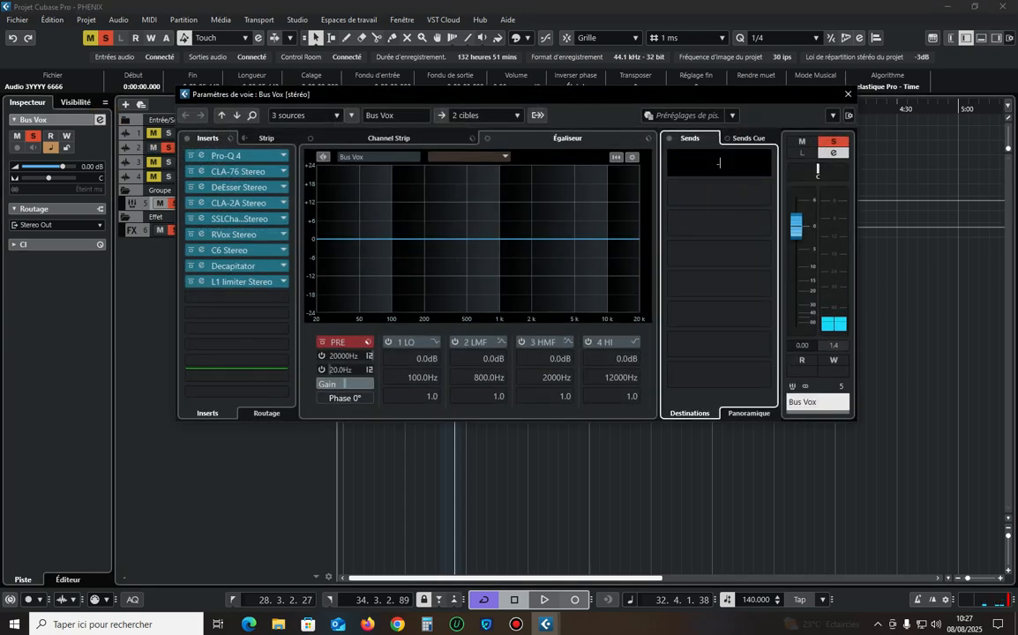
text(-18)
key(Return)
key(space)
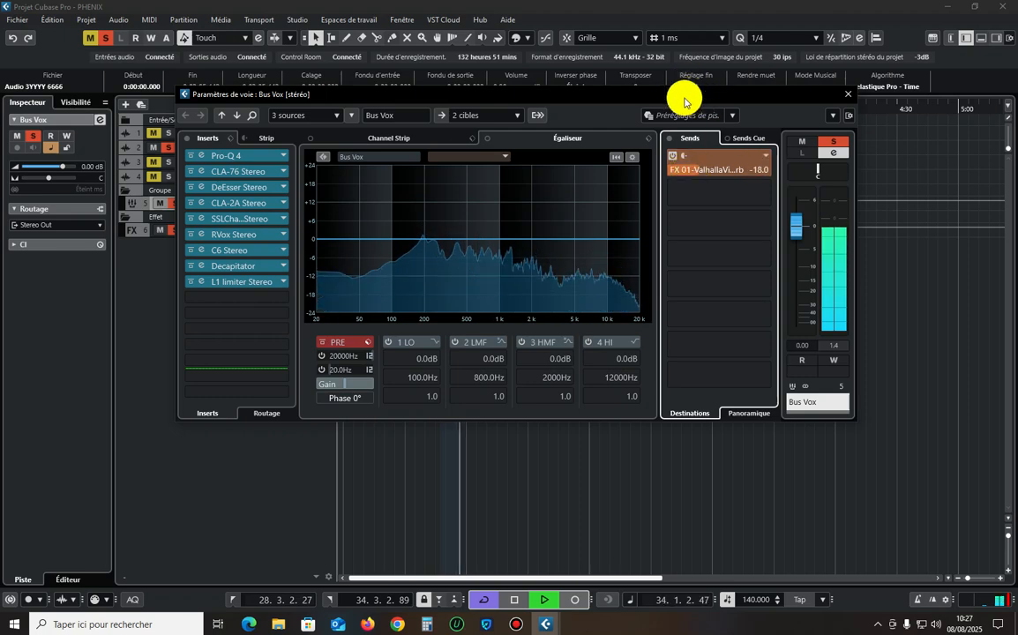
Add a stereo FX track with SoundToys EchoBoy to the second send slot of Bus Vox.
drag(683, 97, 658, 143)
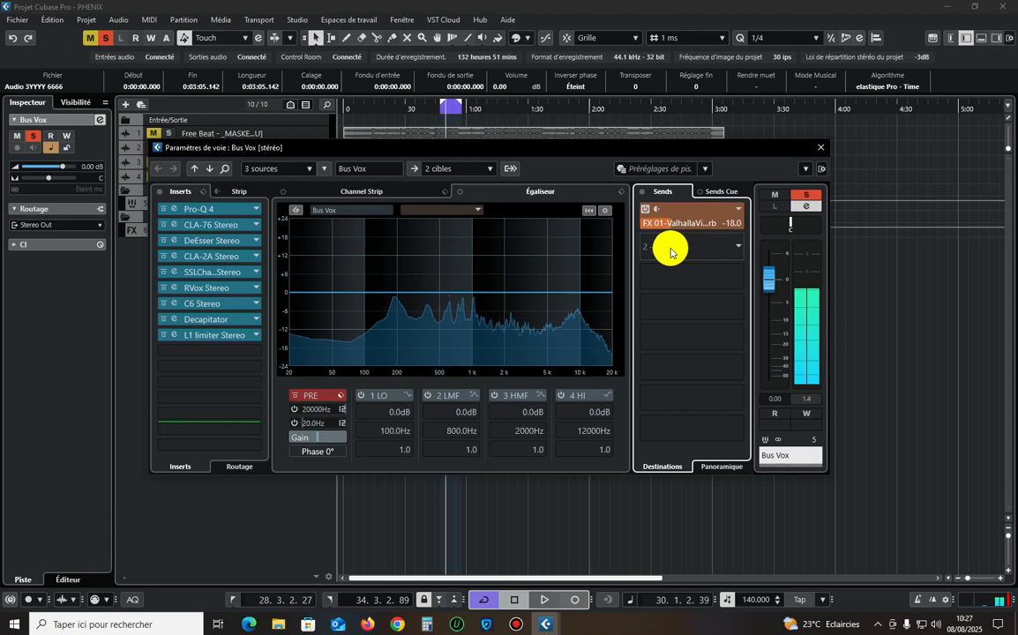
right_click(671, 250)
click(702, 420)
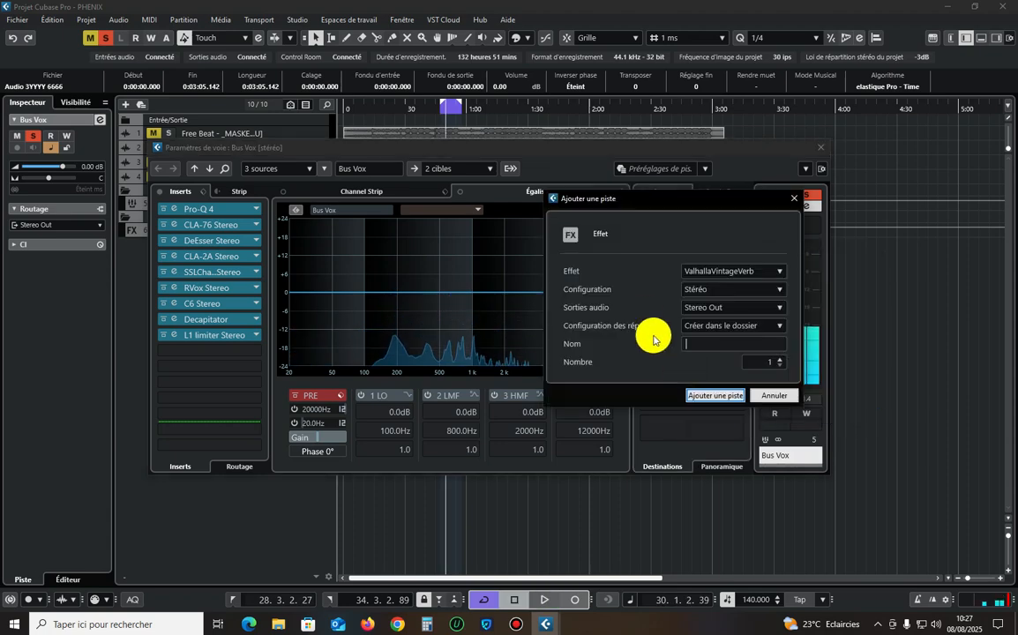
click(709, 273)
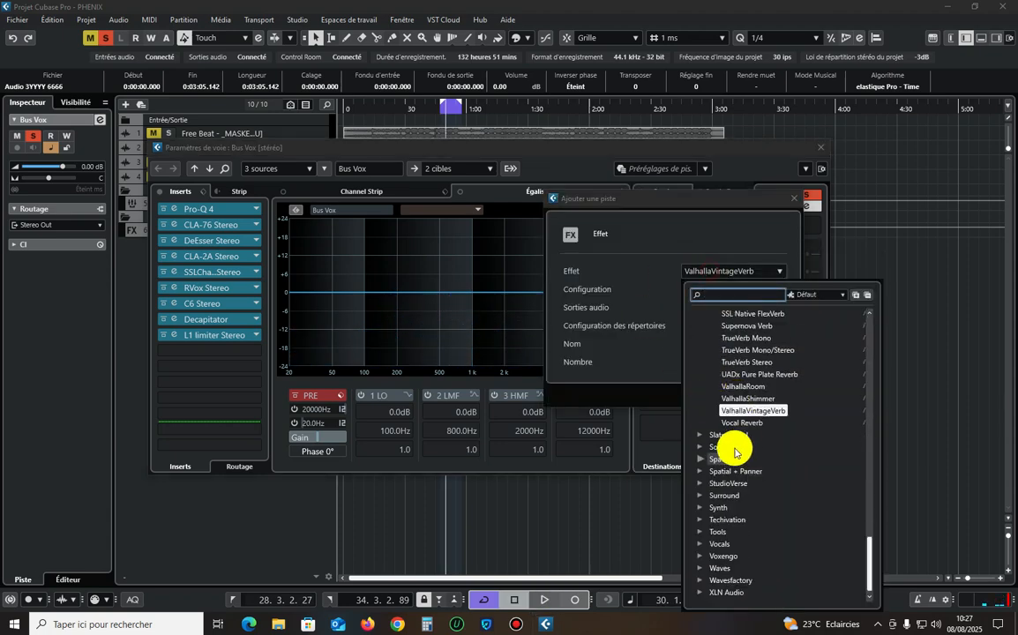
click(736, 448)
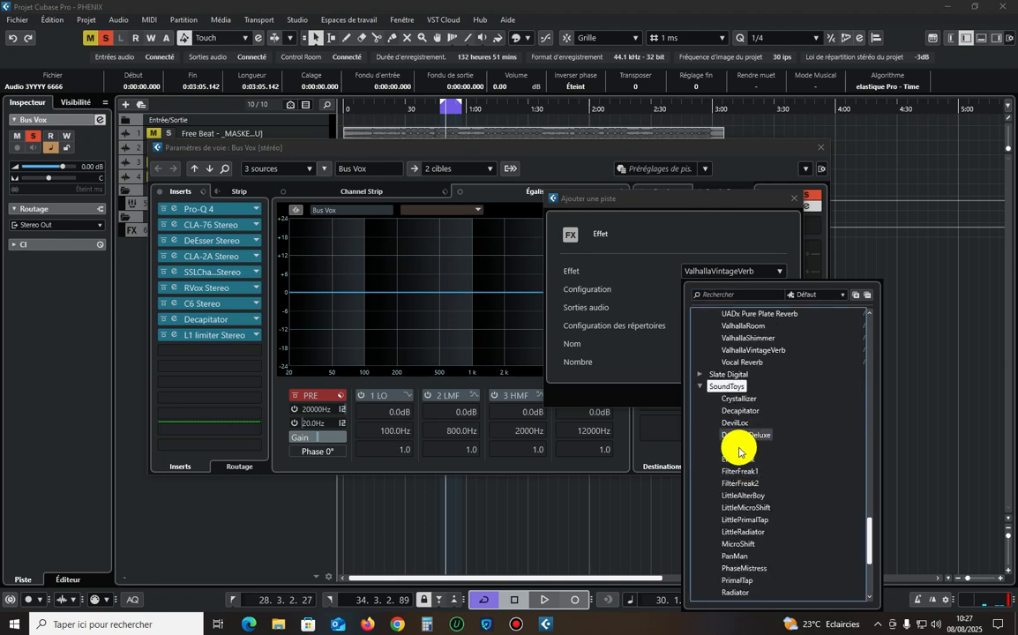
click(740, 448)
click(705, 396)
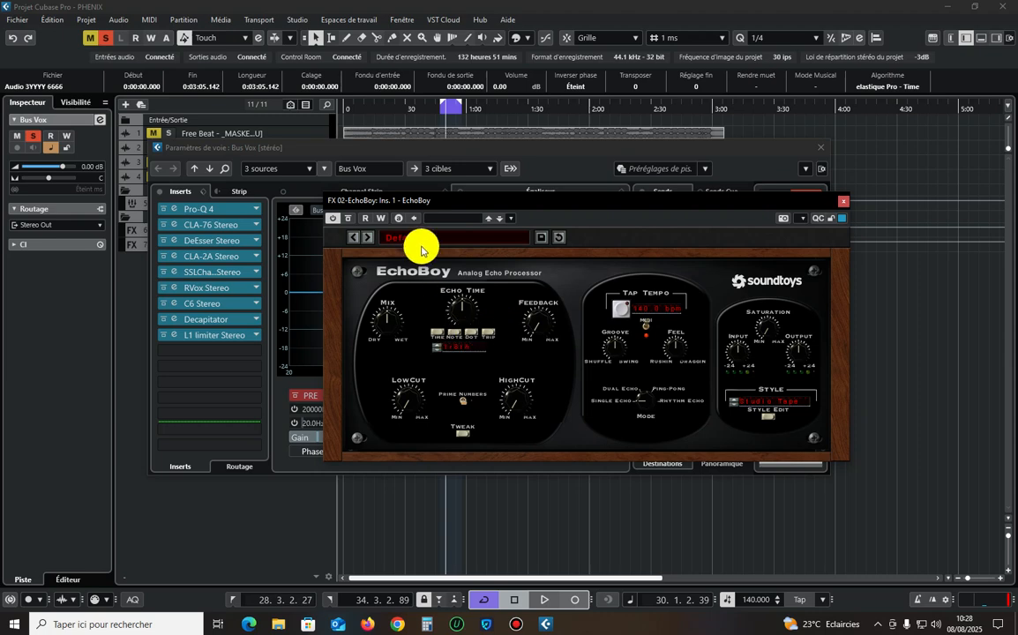
Load EchoBoy's CleanPingPong vocal preset, raise the mix to wet, and set the Ping and Pong times to 1/4 note.
click(426, 239)
mouse_move(441, 257)
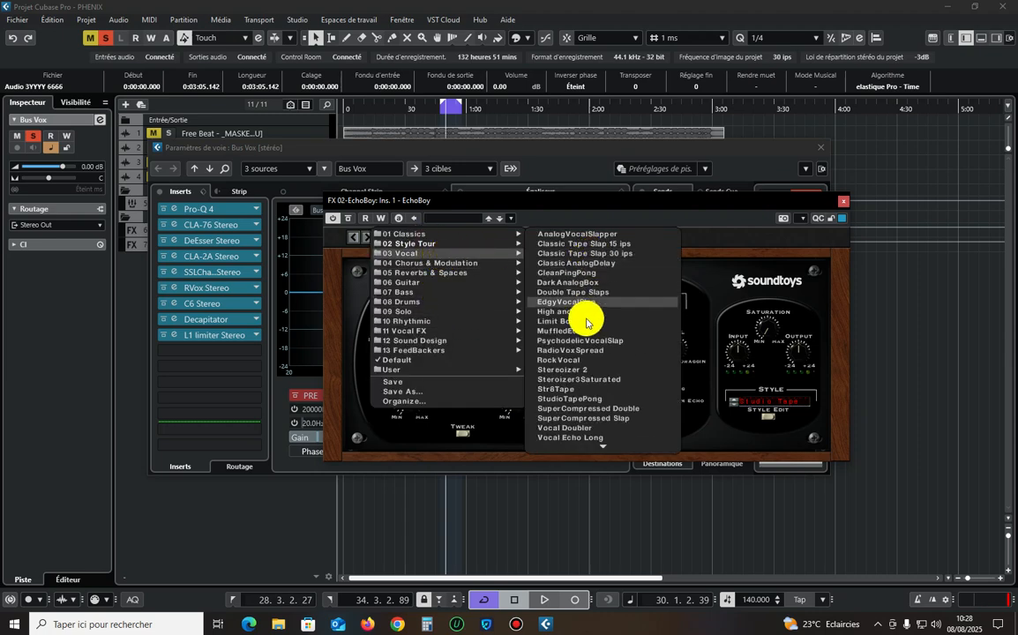
click(599, 274)
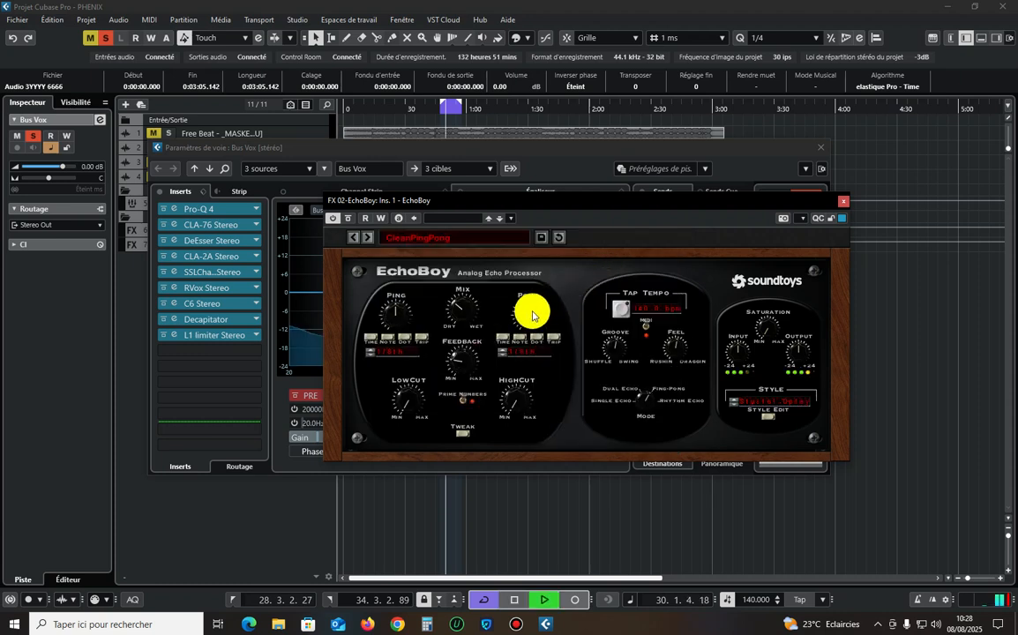
drag(462, 307, 482, 179)
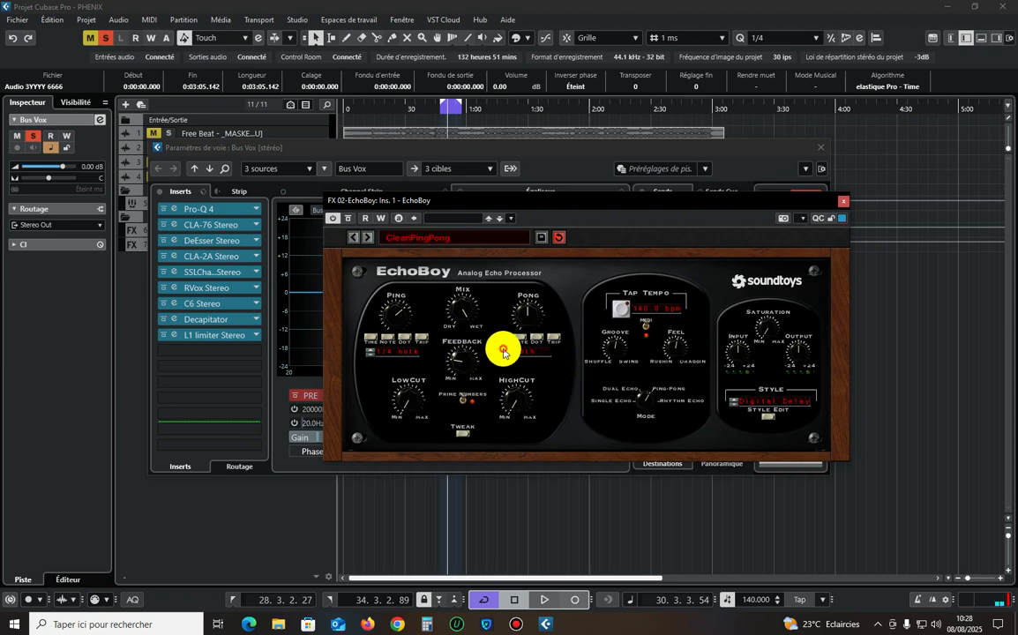
drag(682, 202, 573, 163)
Load EchoBoy's StudioTapePong vocal preset and close the plug-in window.
click(379, 199)
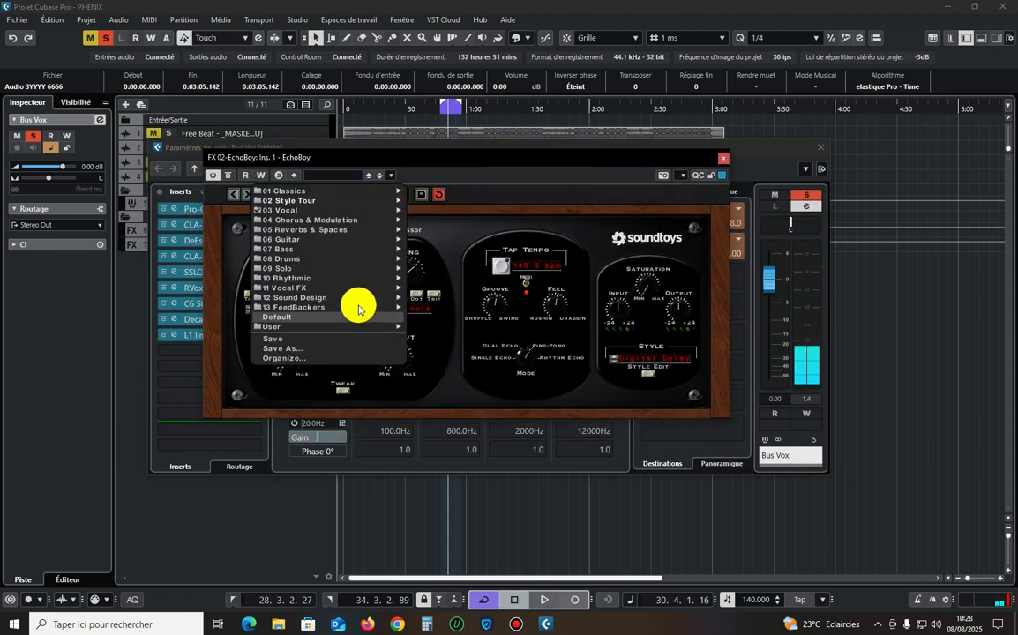
mouse_move(344, 208)
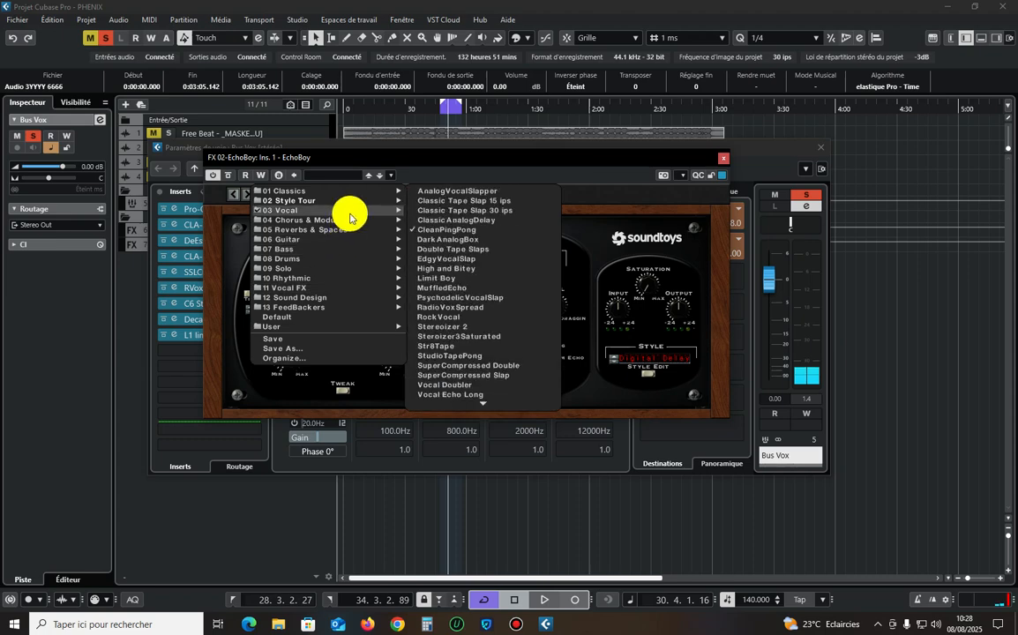
click(470, 356)
drag(447, 164, 488, 169)
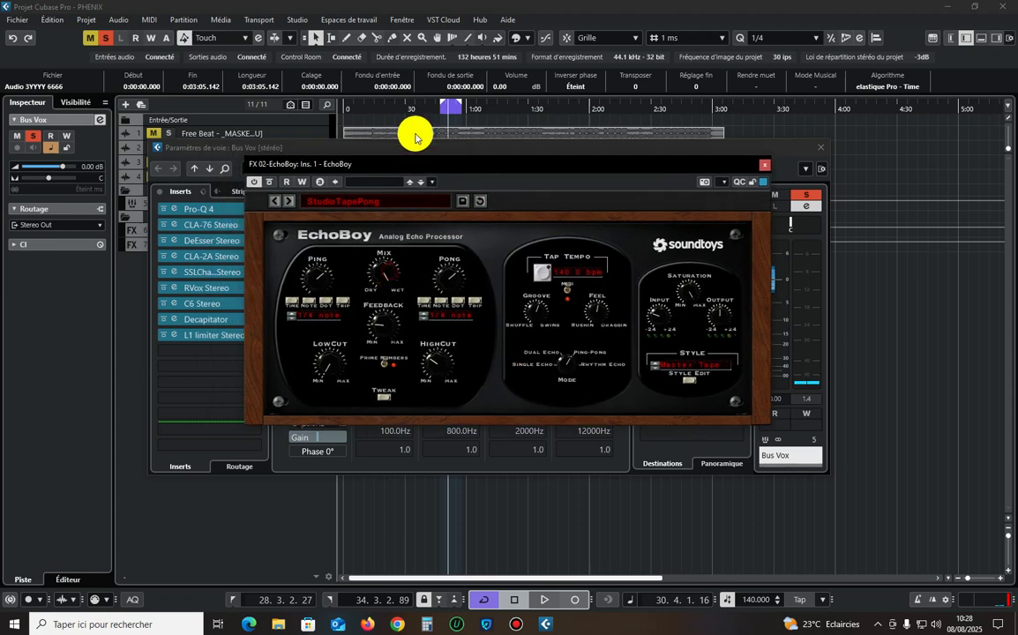
click(758, 168)
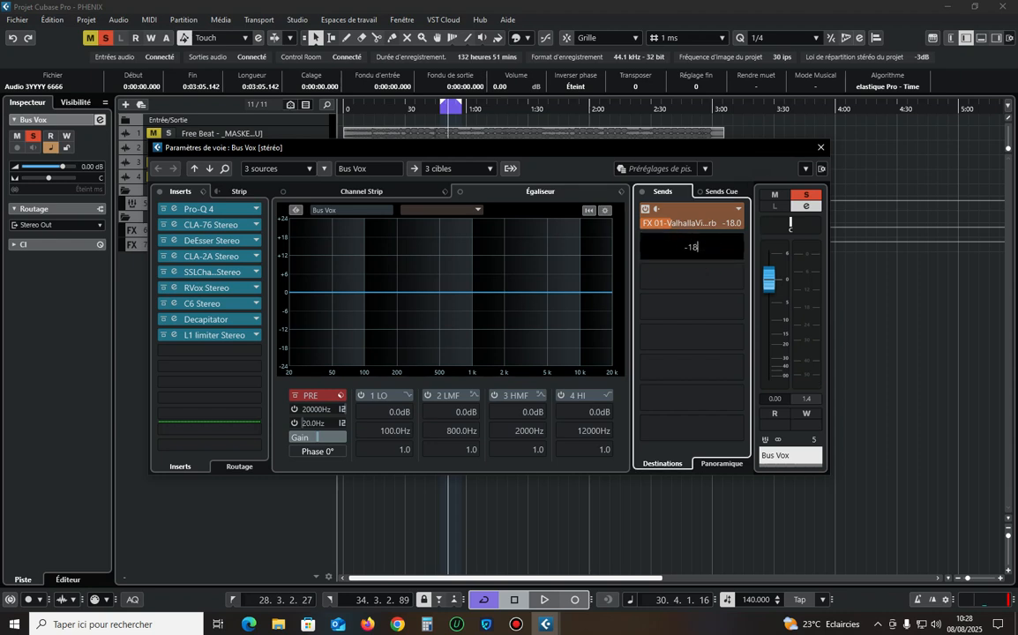
Set the Bus Vox send level to EchoBoy to about -18.4 dB while playing the looped section.
key(Return)
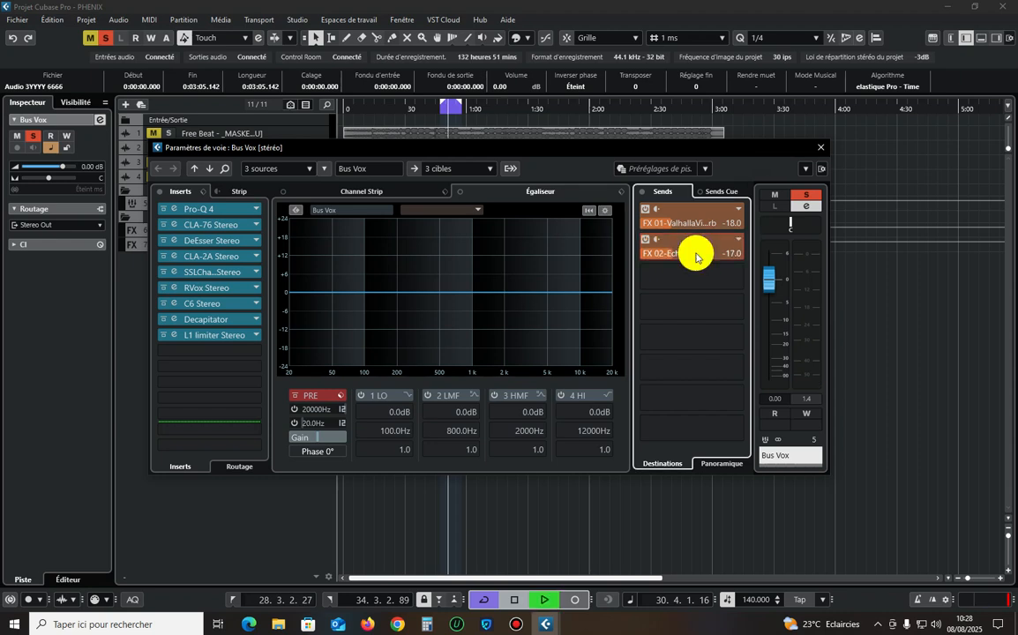
key(space)
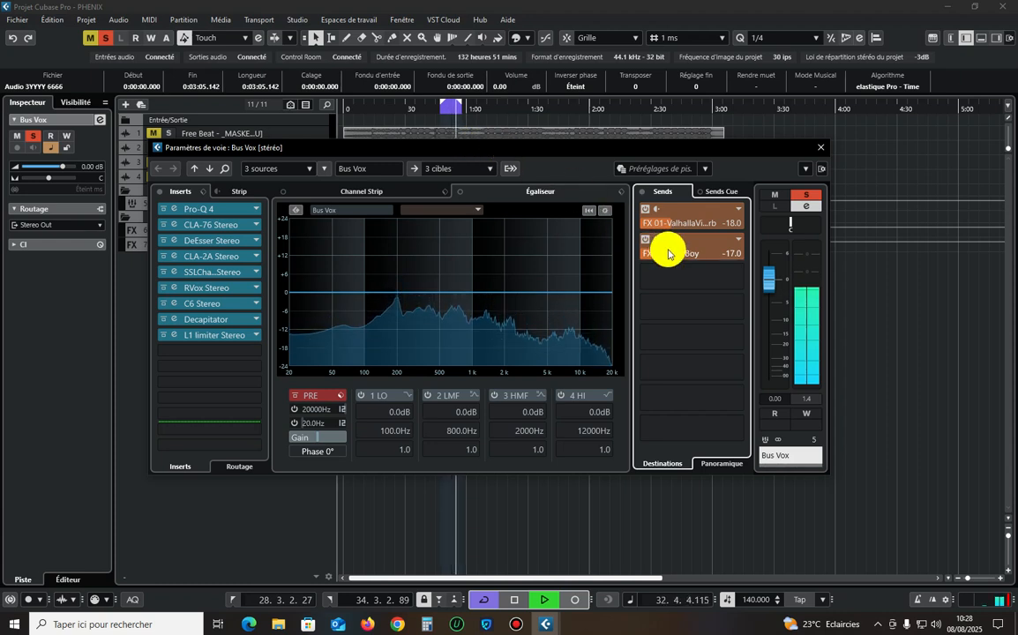
drag(659, 255, 656, 256)
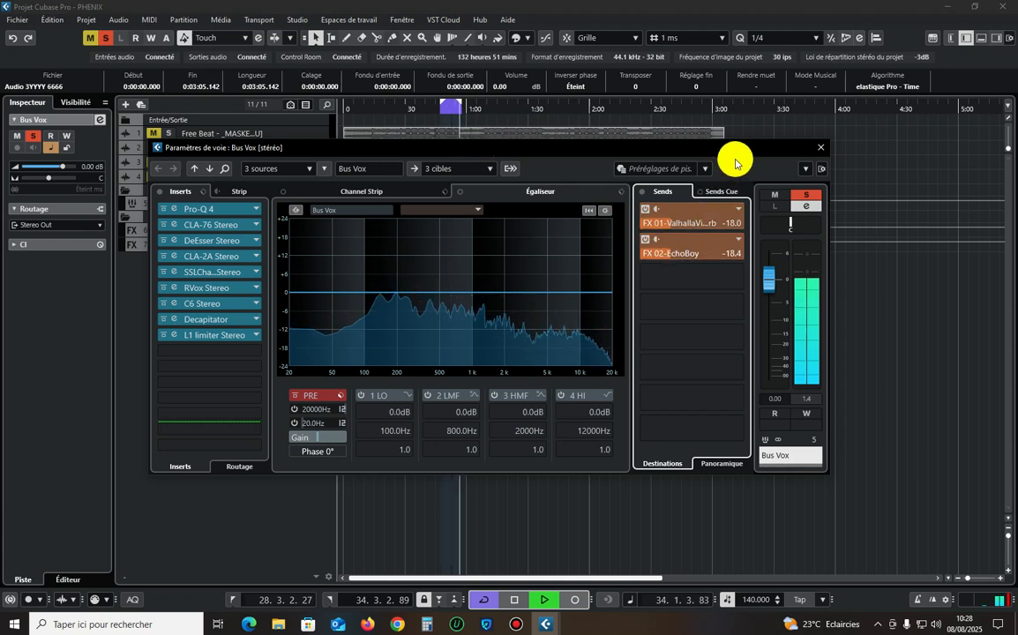
drag(730, 151, 749, 151)
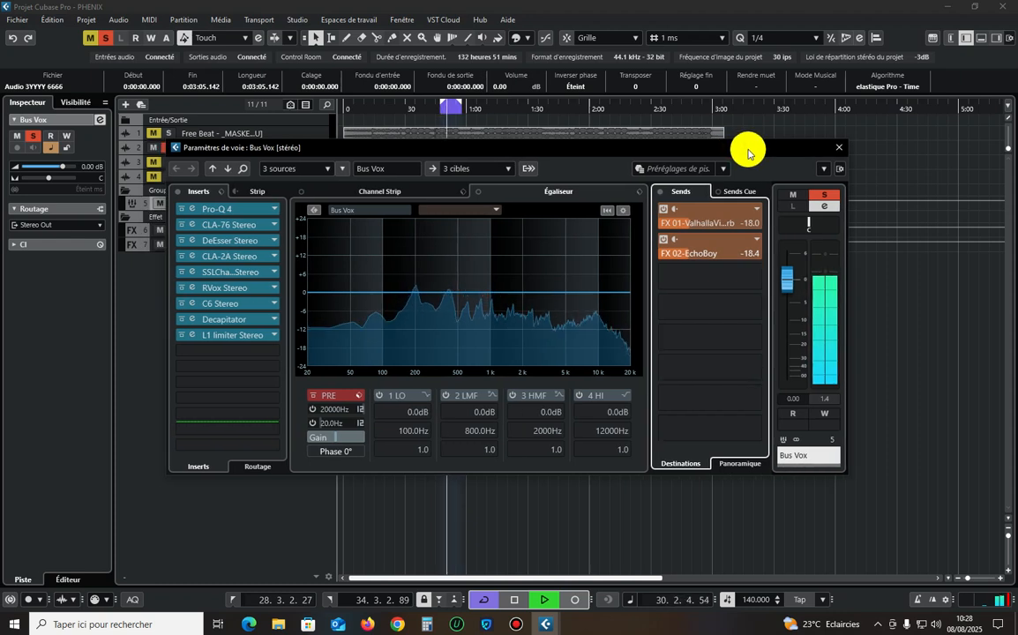
key(space)
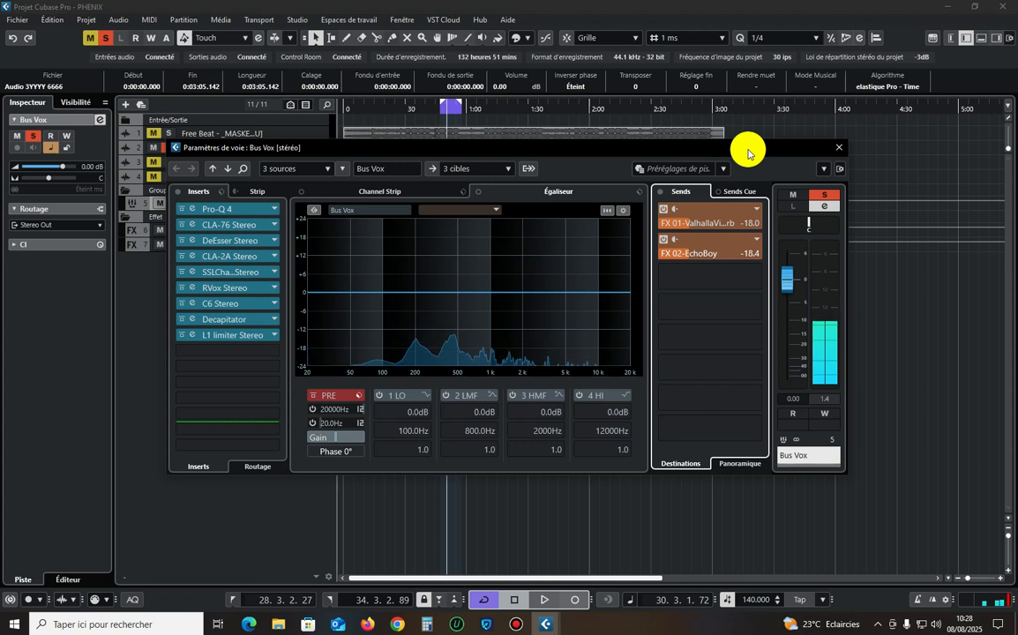
Add a stereo FX track with SoundToys MicroShift to the third send slot of Bus Vox.
right_click(695, 271)
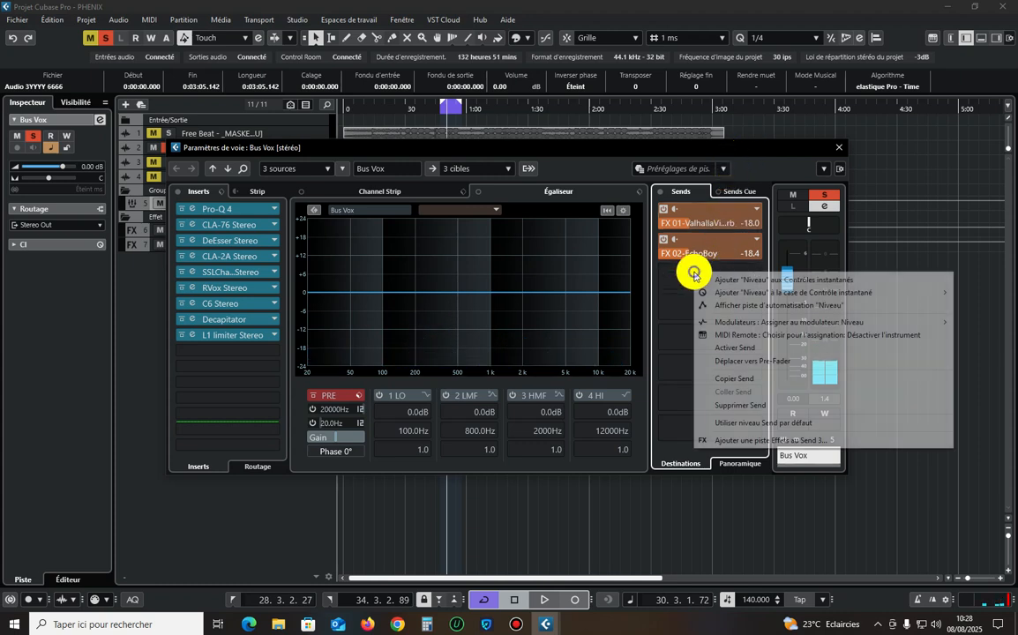
click(716, 441)
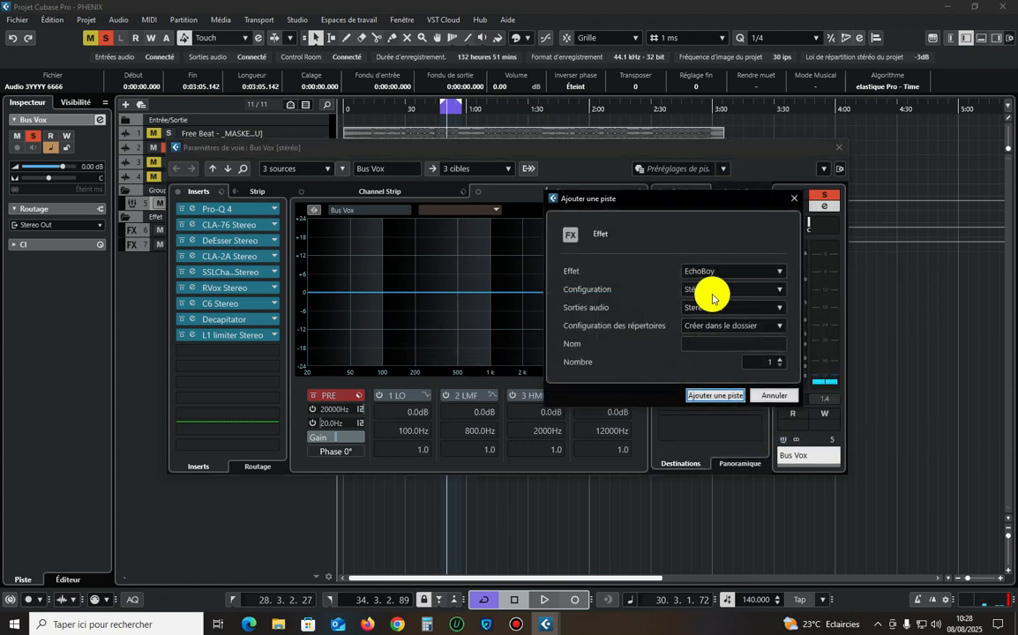
click(725, 276)
scroll(747, 450, down, 5)
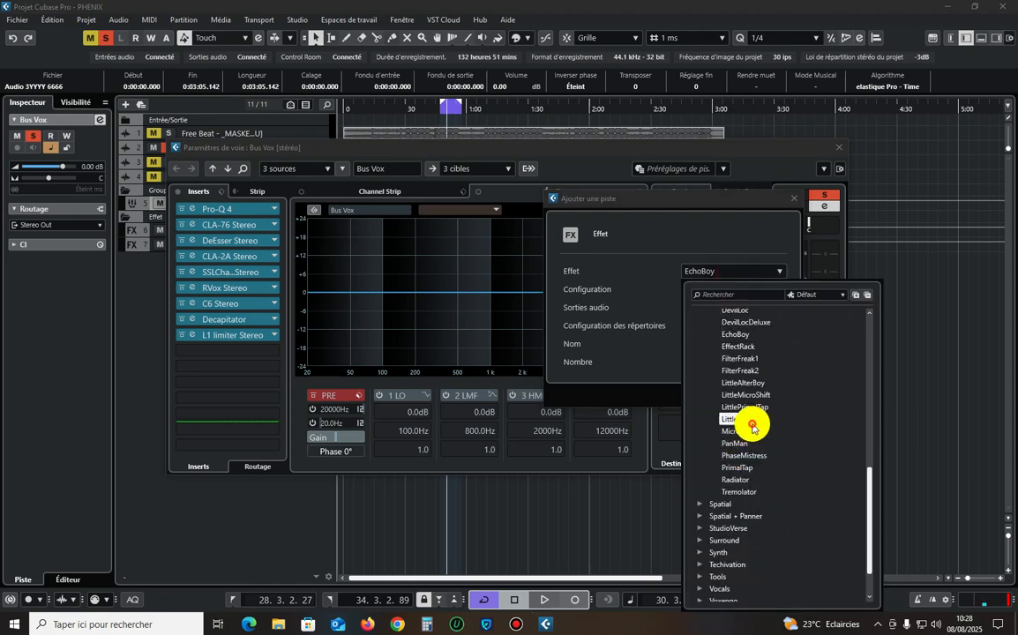
click(745, 421)
click(740, 274)
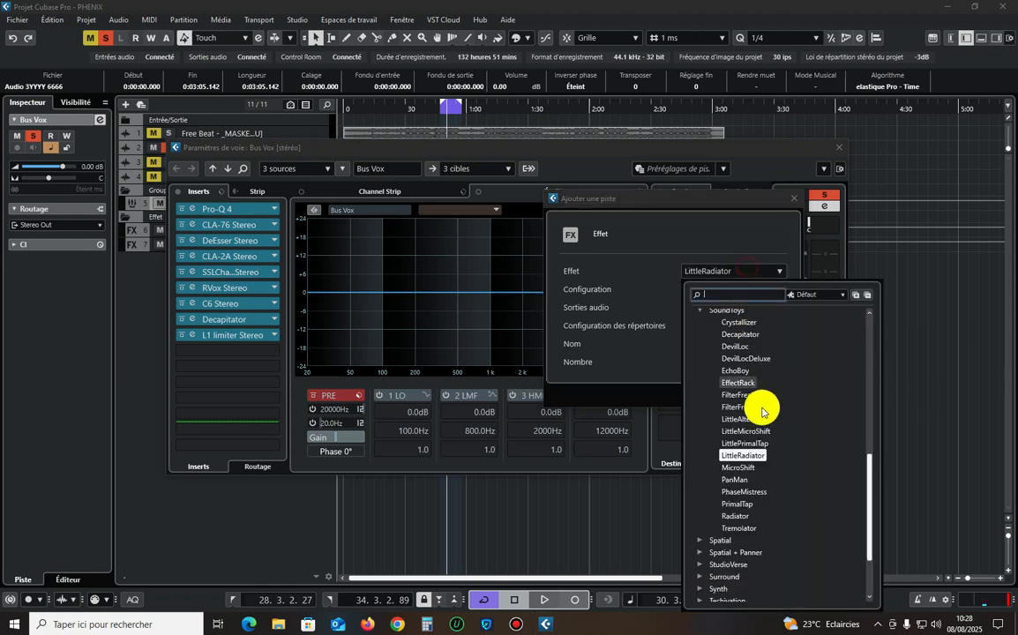
click(747, 455)
click(715, 396)
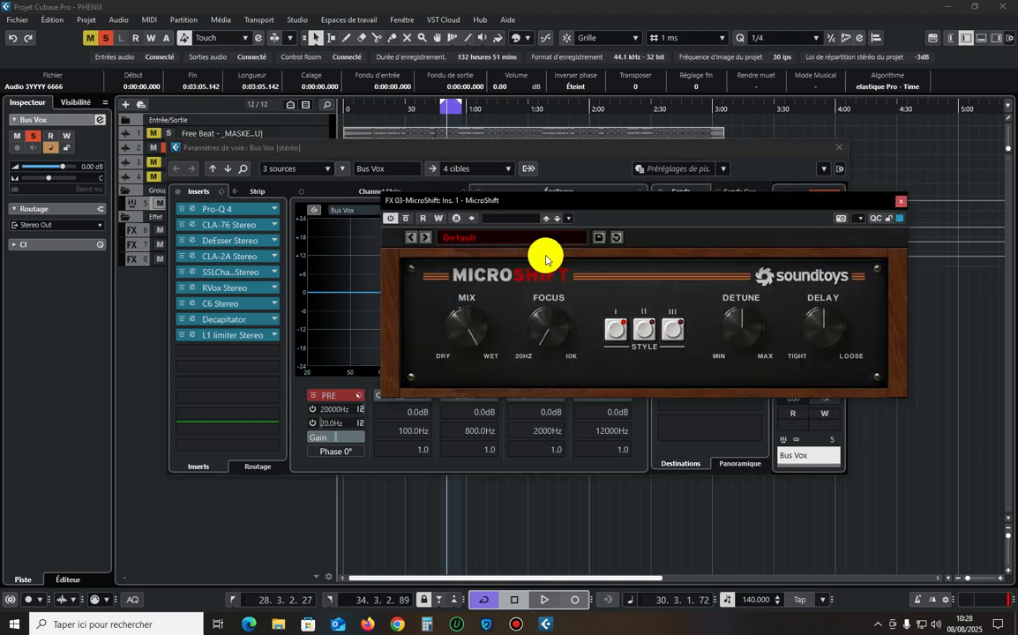
Switch MicroShift to style II, raise its focus to roughly a third during playback, and close the plug-in window.
drag(575, 203, 382, 169)
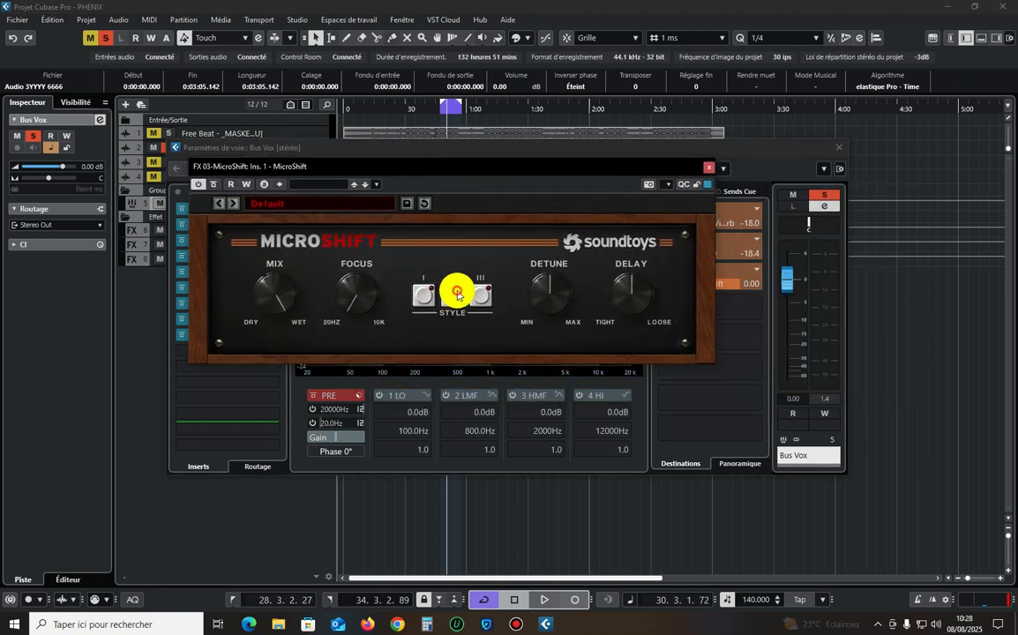
click(457, 294)
key(space)
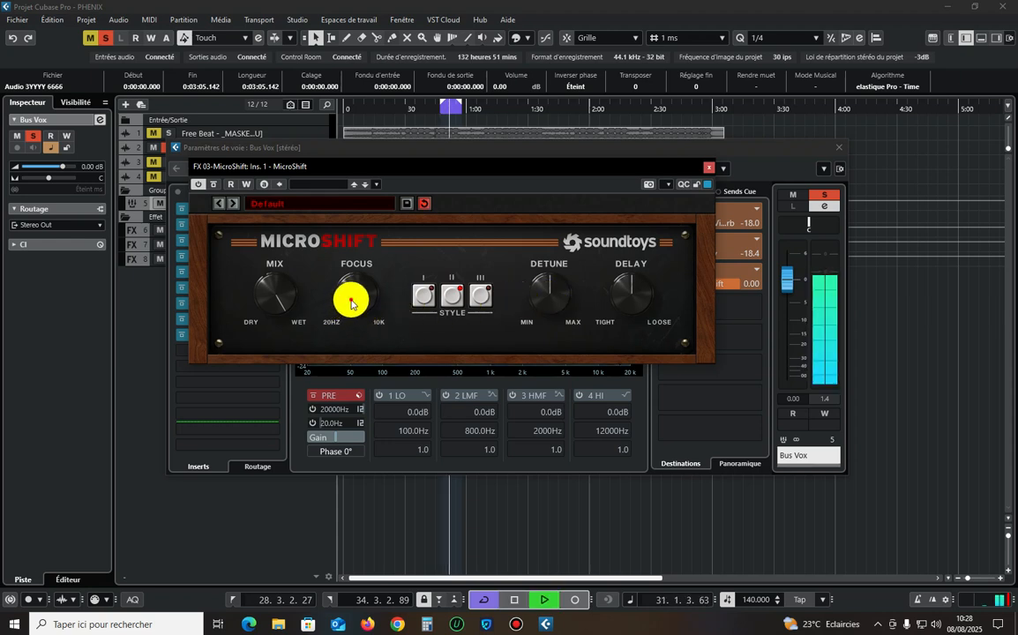
drag(352, 303, 352, 274)
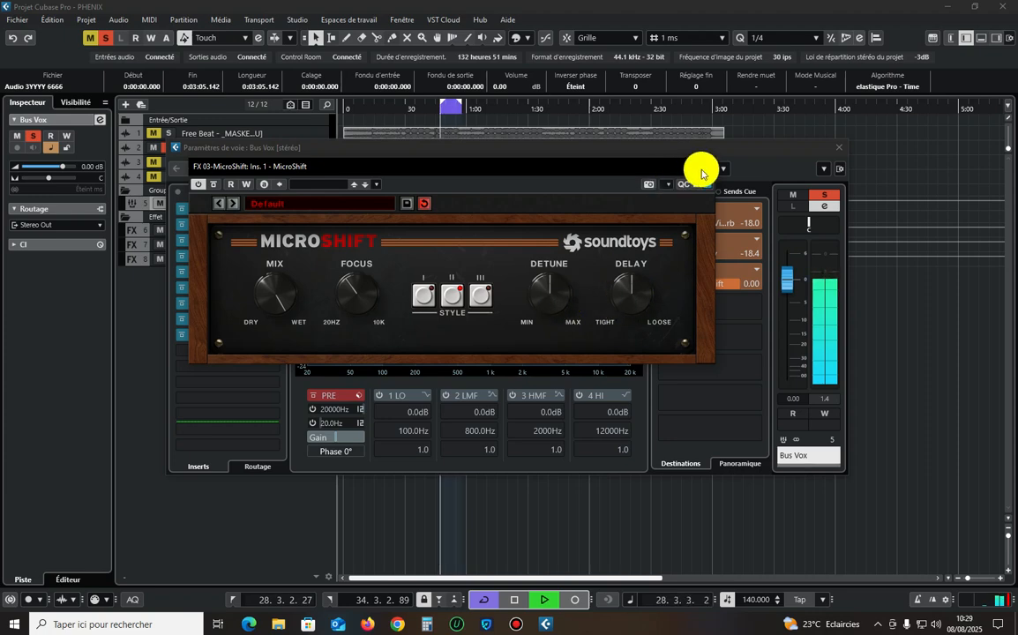
click(708, 168)
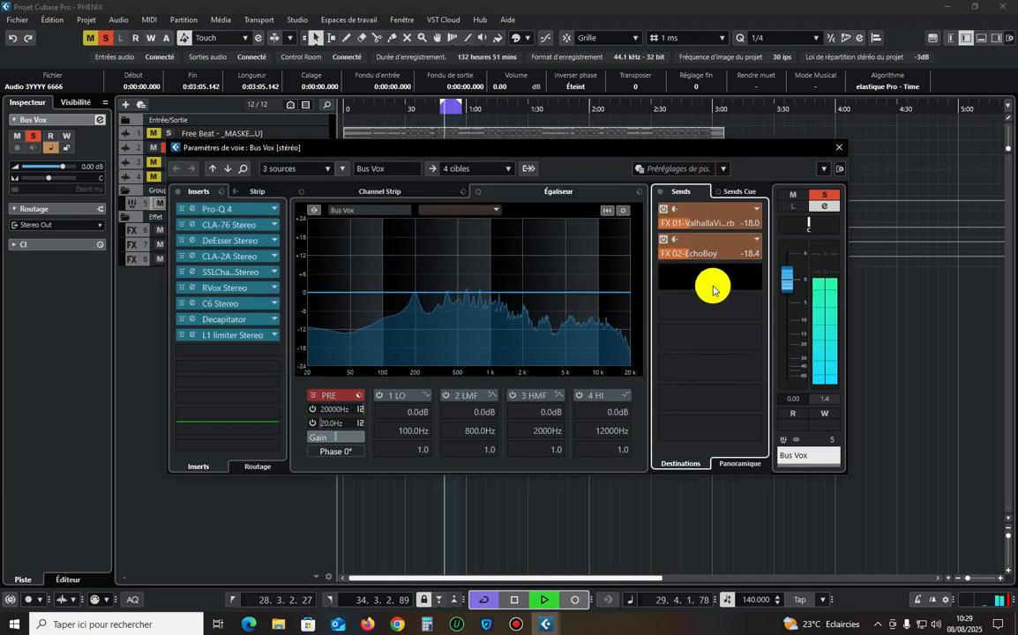
Set the Bus Vox send level to MicroShift to -12 dB, play the loop, and raise the send to -9.45 dB.
text(-12)
key(Return)
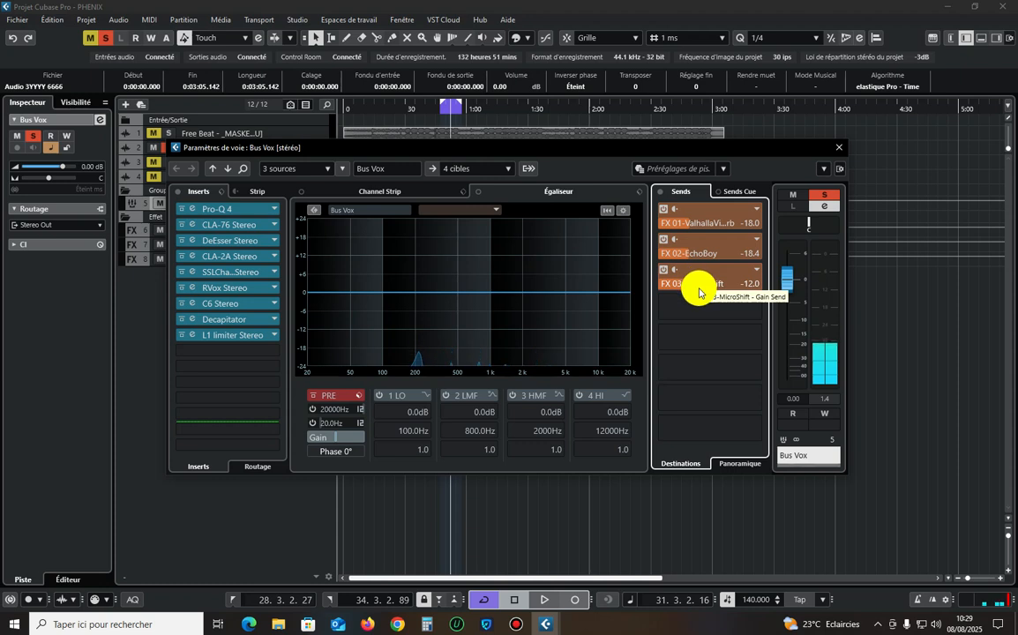
key(space)
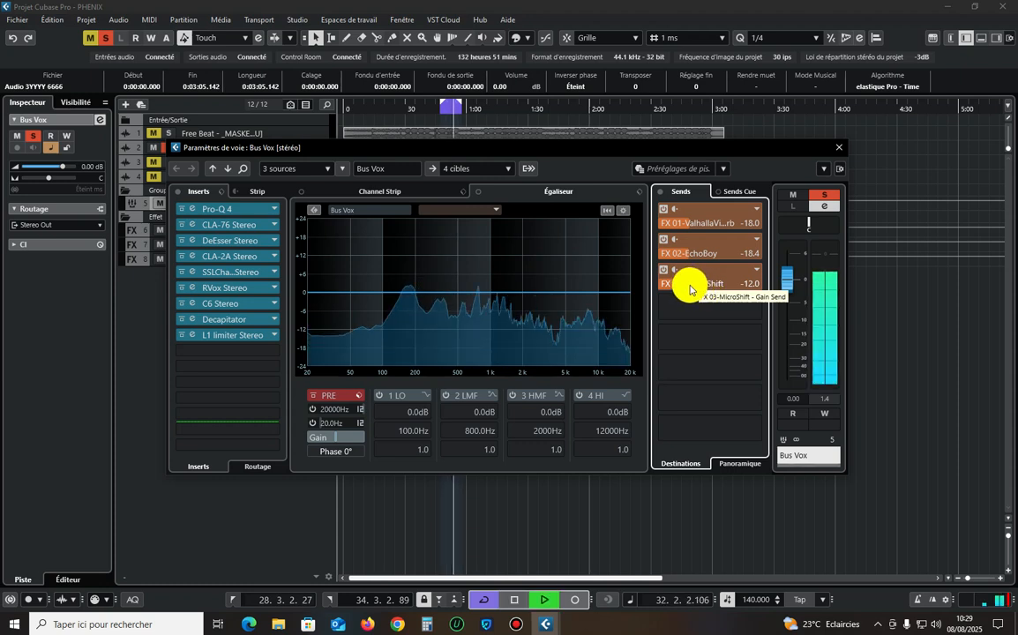
drag(690, 289, 727, 286)
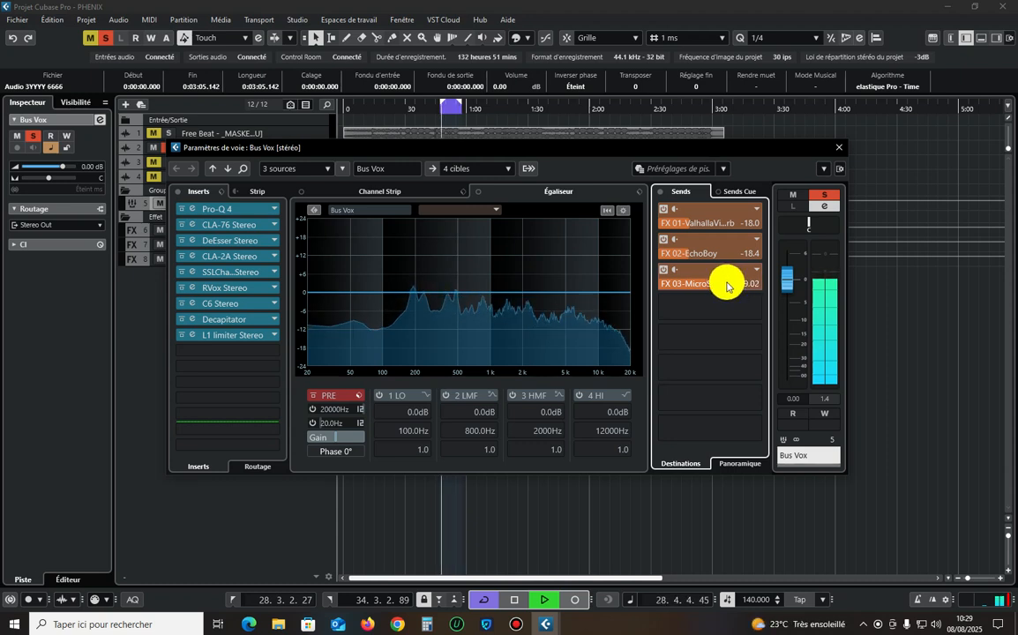
Solo the Free Beat track alongside the vocals to hear the mix, then reopen the Bus Vox channel settings and stop playback.
click(168, 133)
click(501, 310)
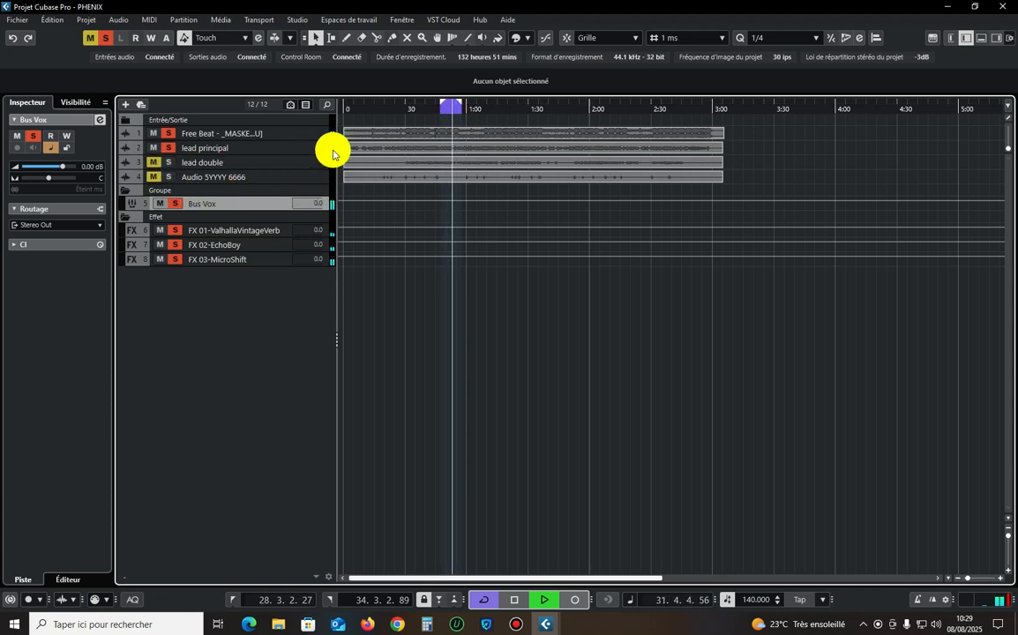
click(98, 121)
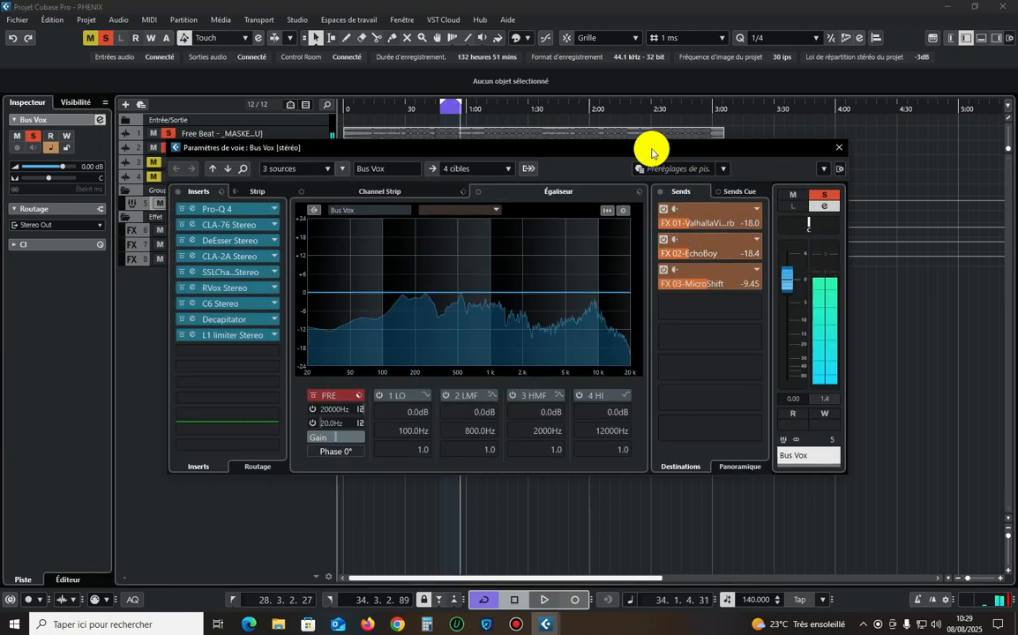
key(space)
Add a stereo FX track with FabFilter Pro-C 2 to the fourth send slot of Bus Vox.
drag(649, 152, 590, 150)
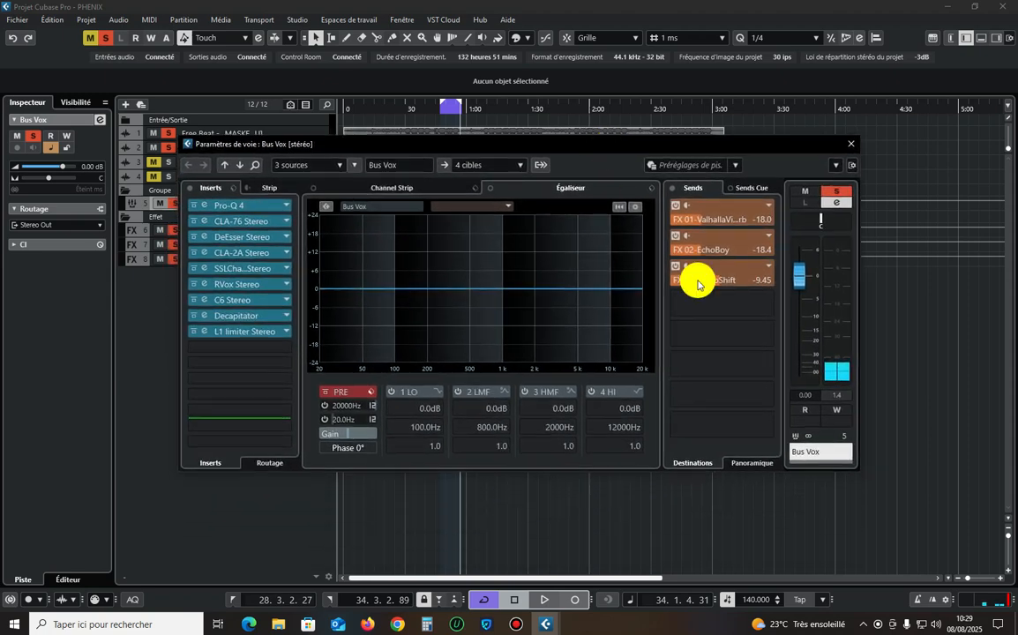
right_click(701, 310)
click(736, 469)
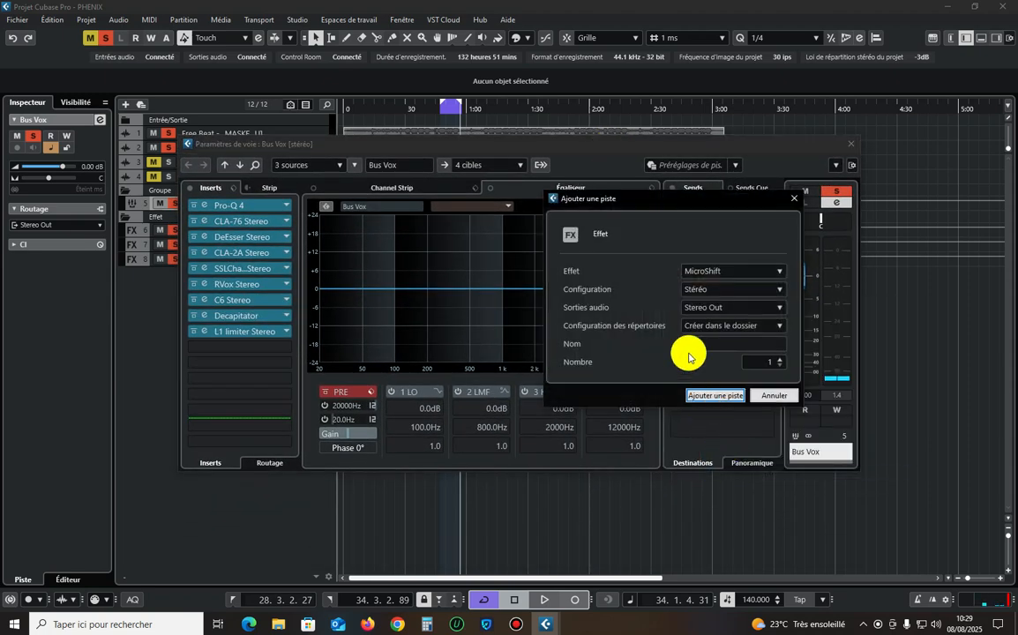
click(715, 274)
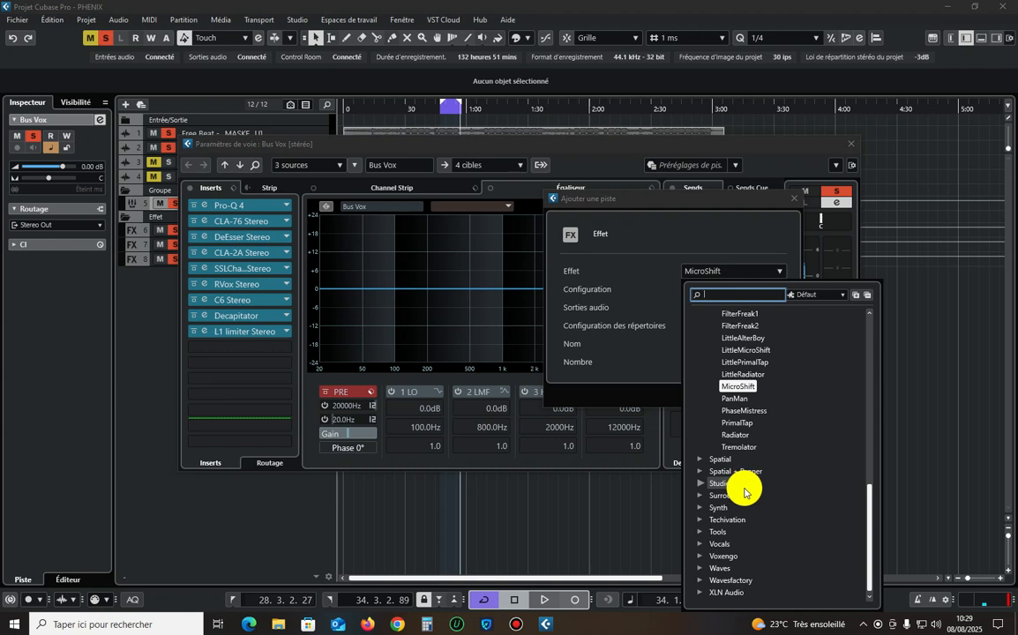
scroll(744, 491, up, 5)
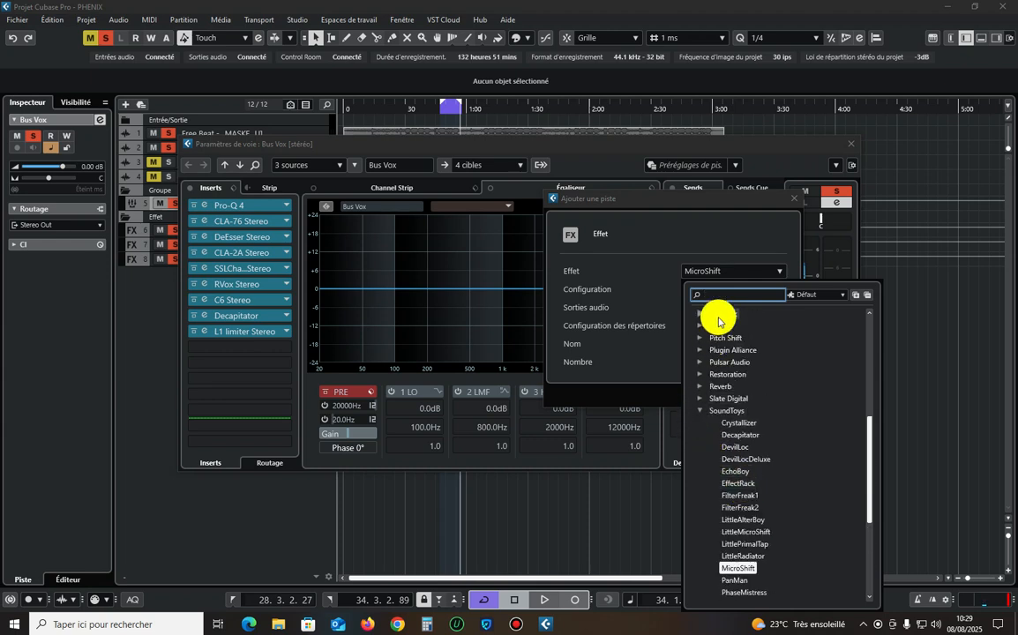
text(c 2)
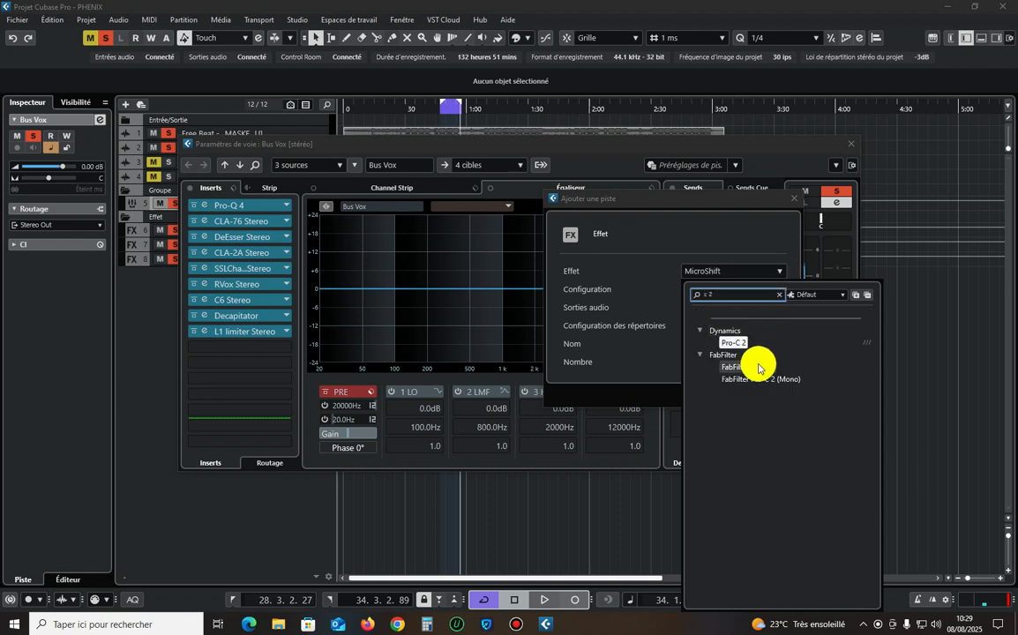
click(758, 367)
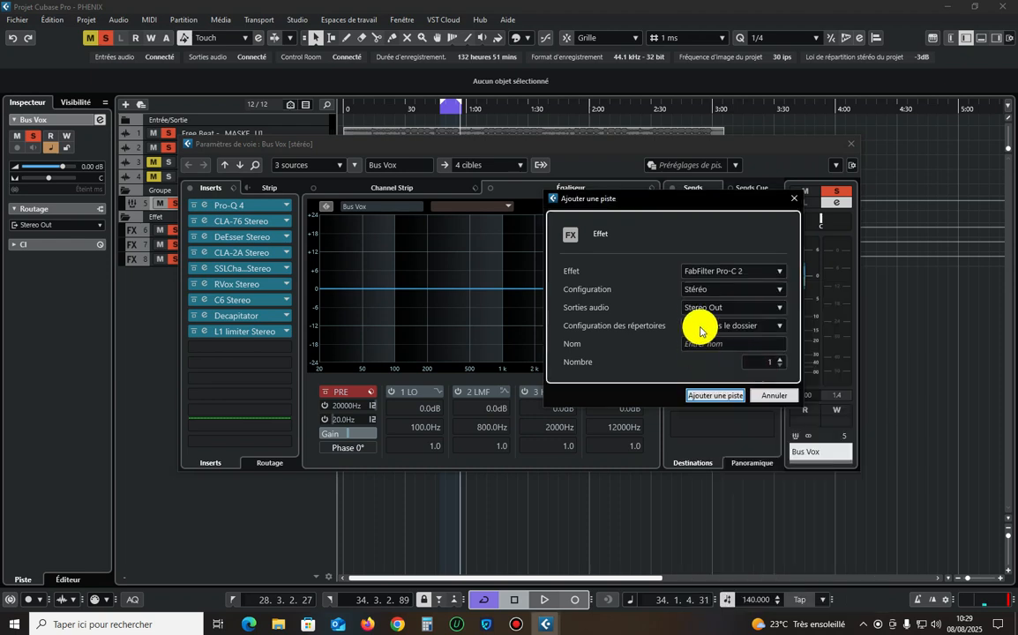
click(713, 393)
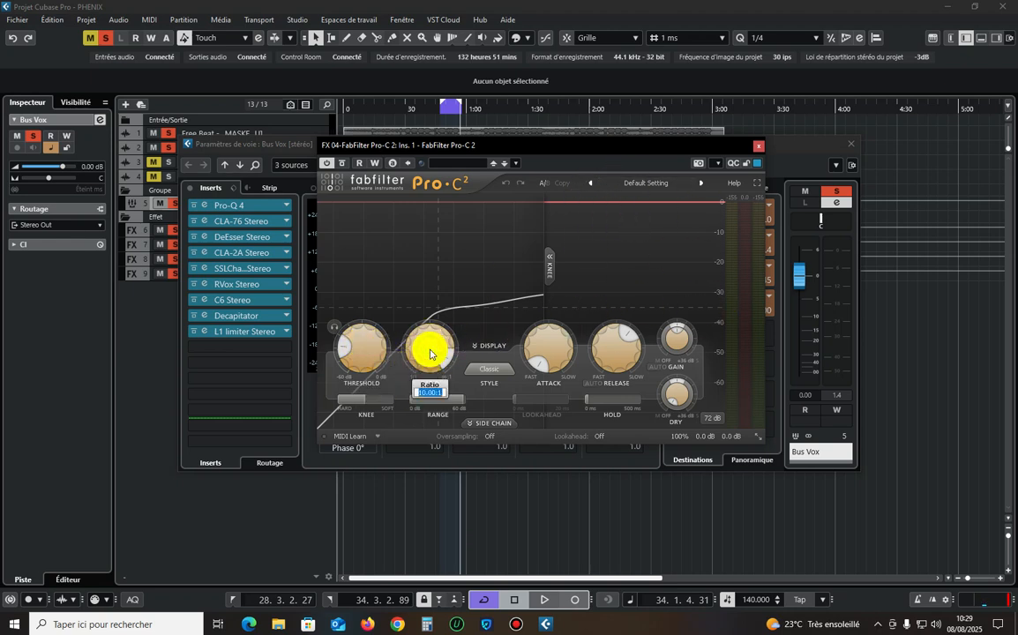
Set the Pro-C 2 ratio to 5:1, play the loop through it, and close the plug-in window.
text(5)
key(Return)
key(space)
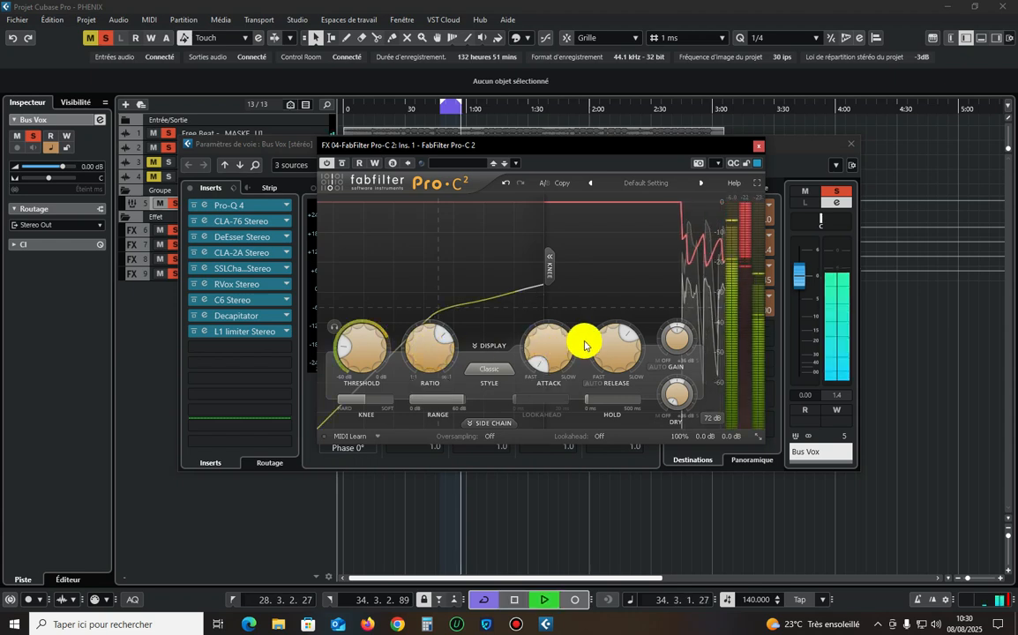
click(758, 146)
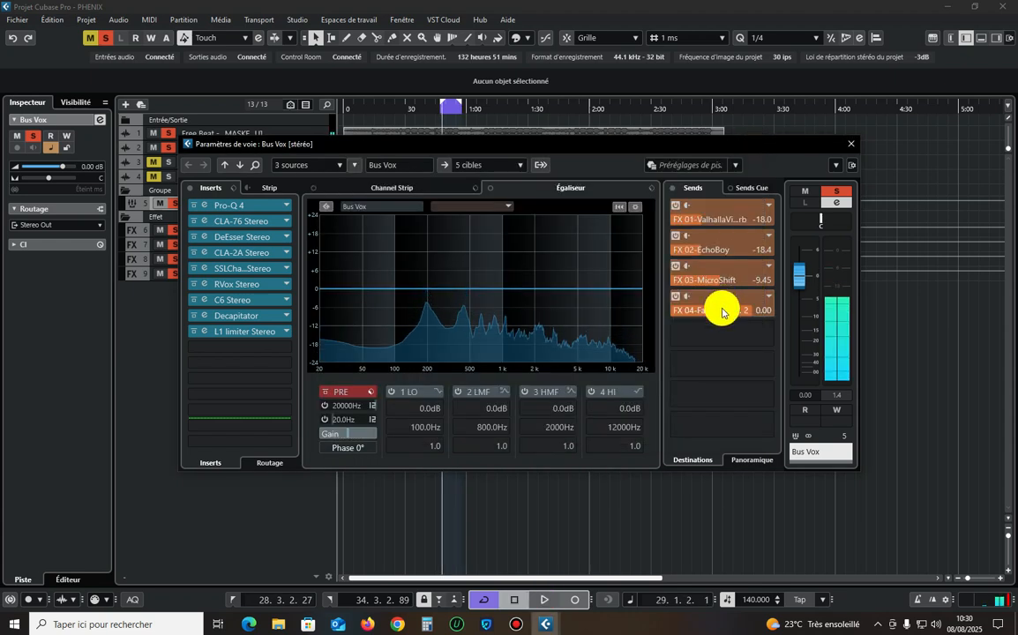
Set the Bus Vox send to Pro-C 2 to -12 dB in pre-fader mode and play the result.
double_click(724, 312)
text(-1)
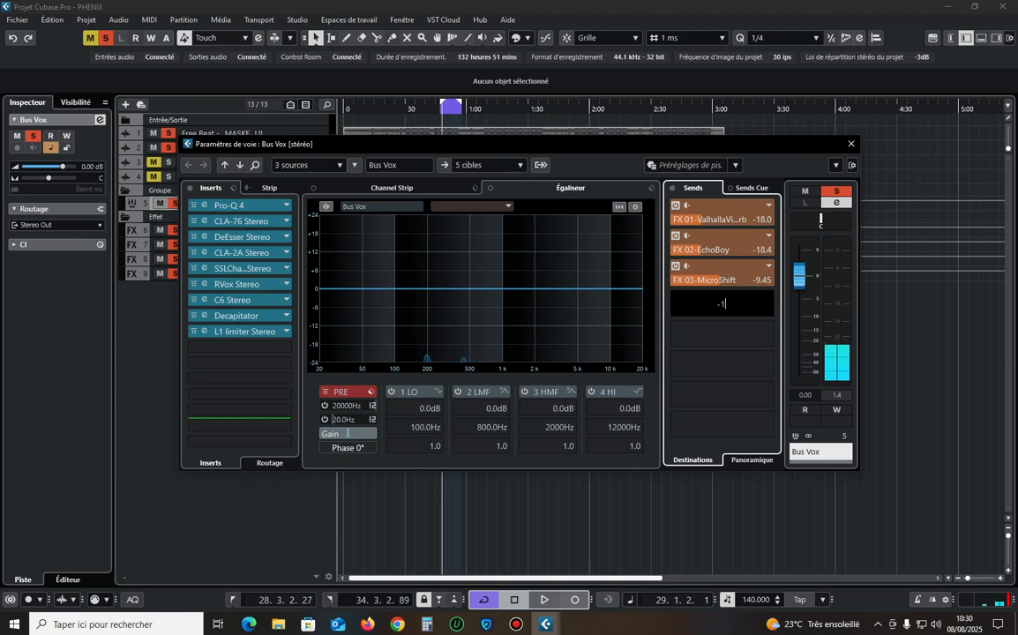
text(2)
key(Return)
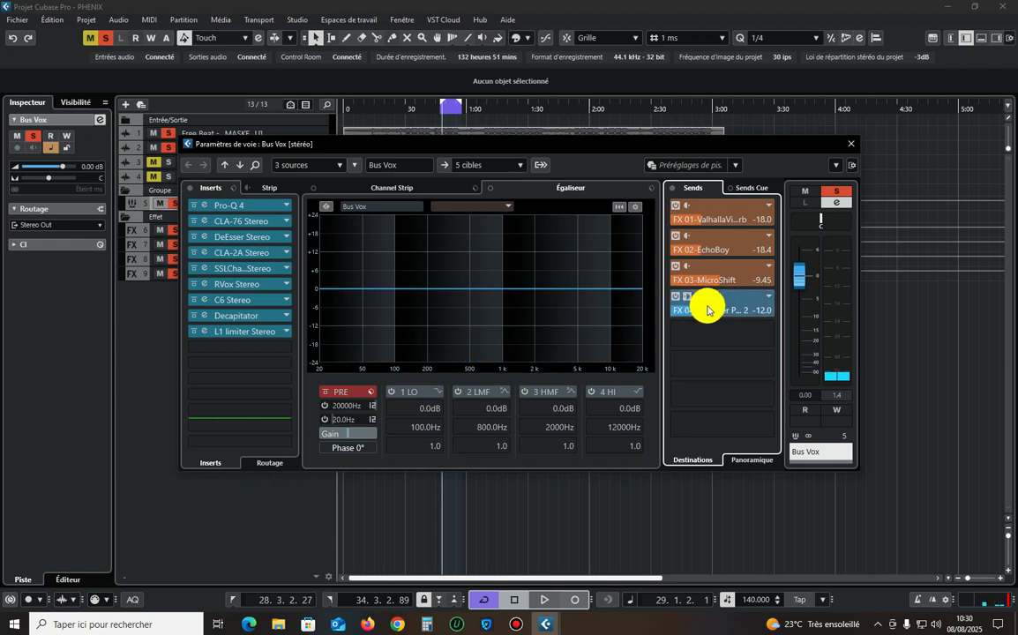
key(space)
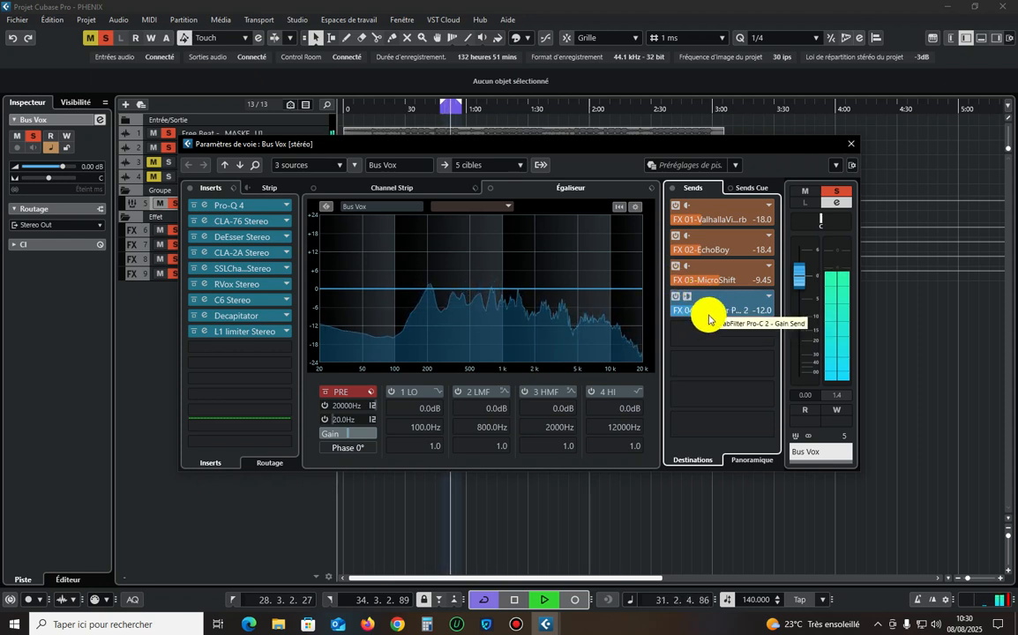
Raise the Bus Vox send level to Pro-C 2 to -7 dB during playback.
double_click(709, 318)
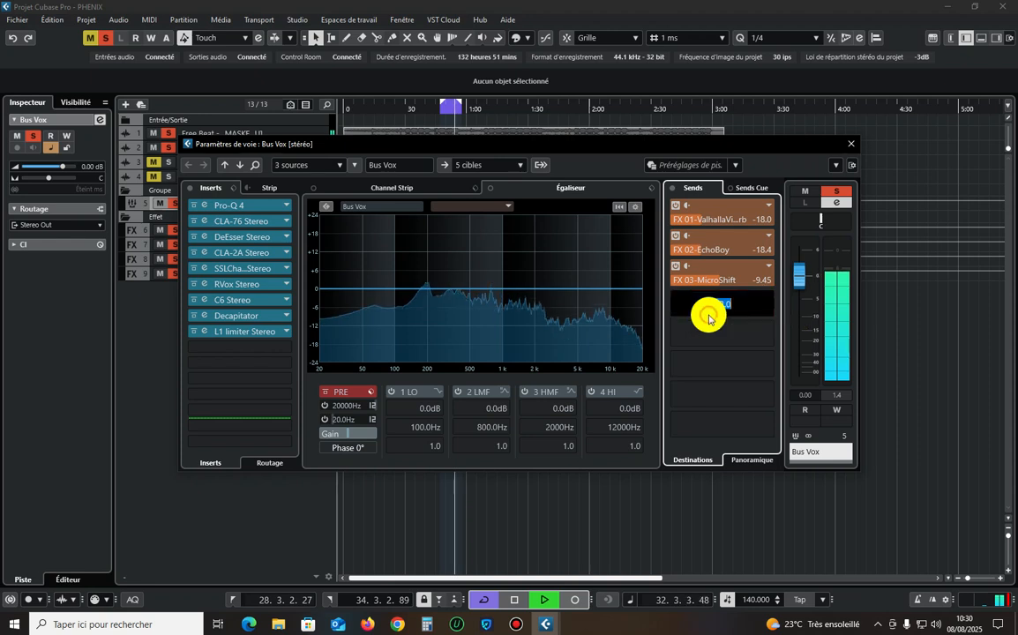
text(-7)
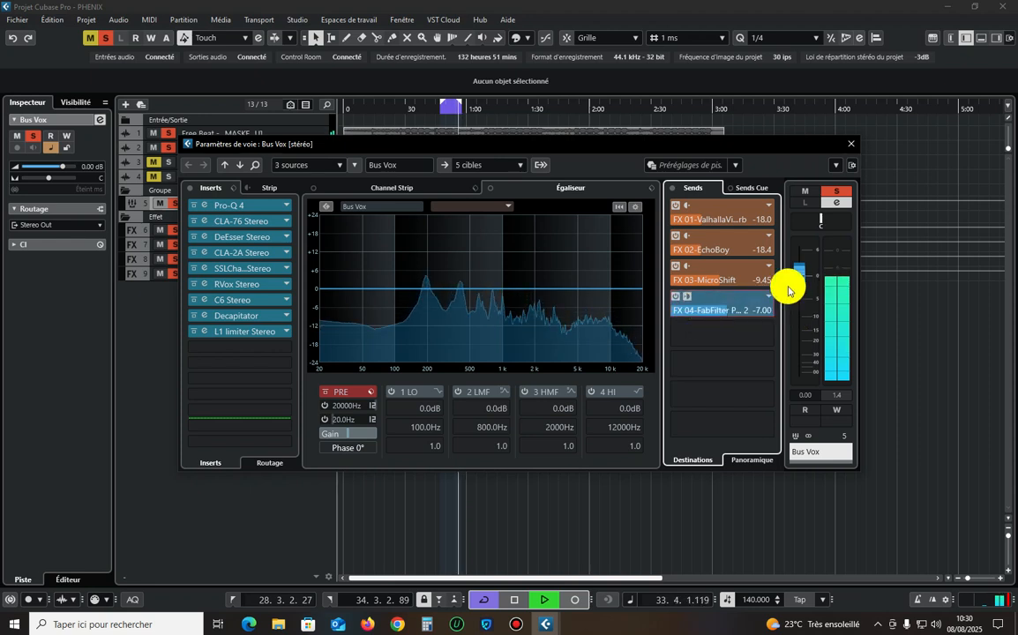
key(Return)
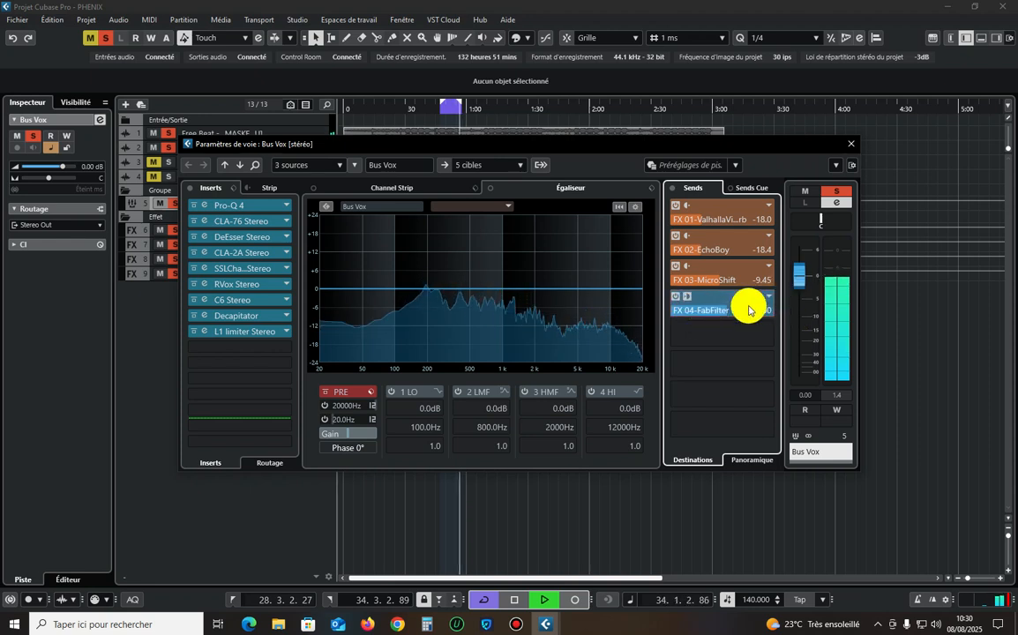
Close the Bus Vox channel settings and unsolo the Free Beat track while playback continues.
click(853, 143)
click(173, 134)
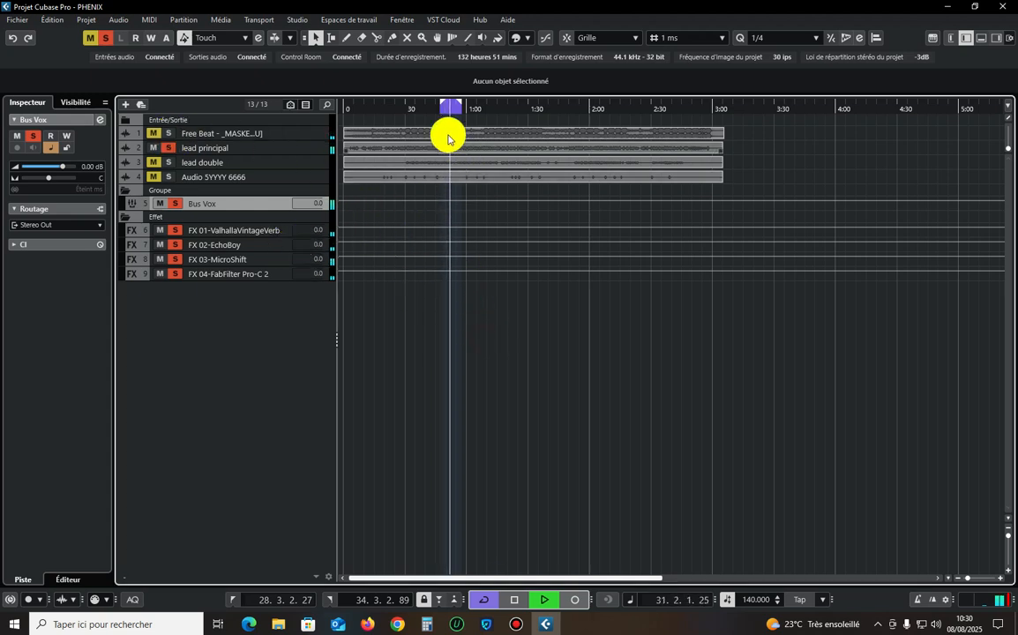
Replay the loop from its start and compare the Bus Vox with its inserts bypassed and active, then stop playback.
click(440, 107)
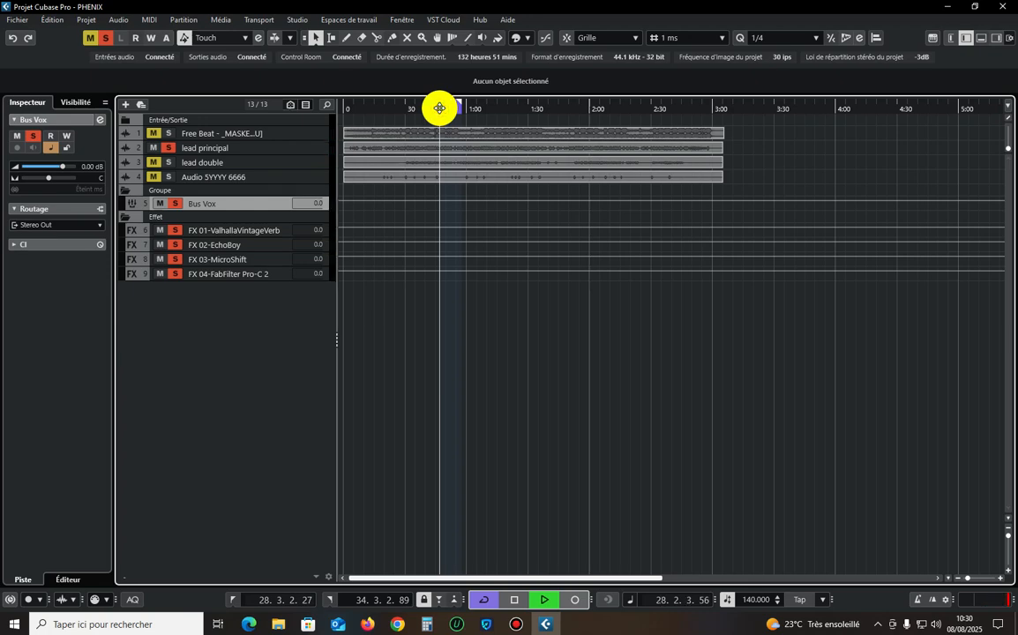
click(101, 119)
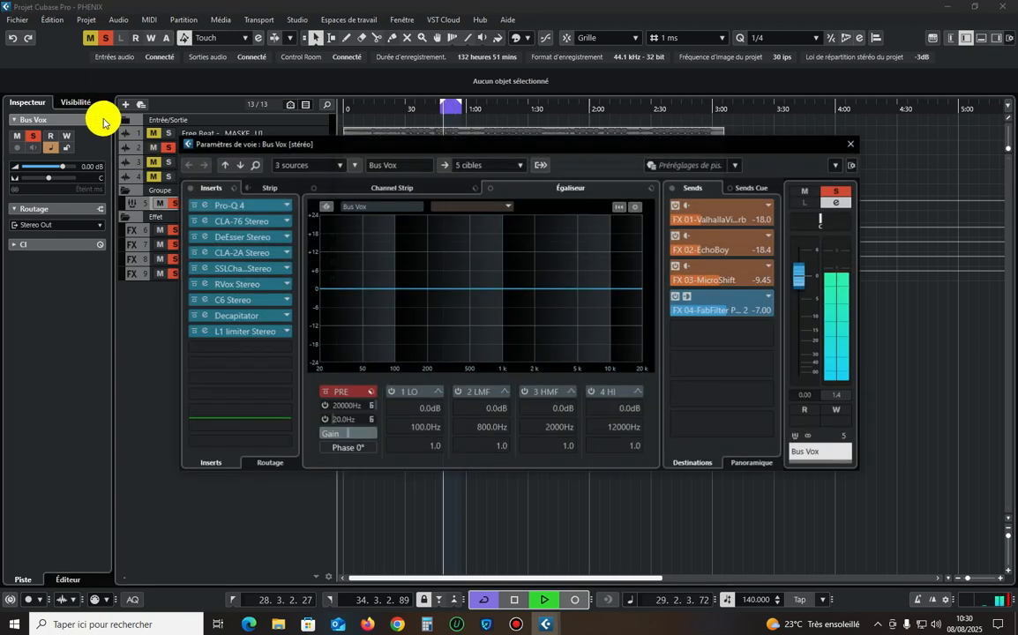
drag(579, 144, 611, 122)
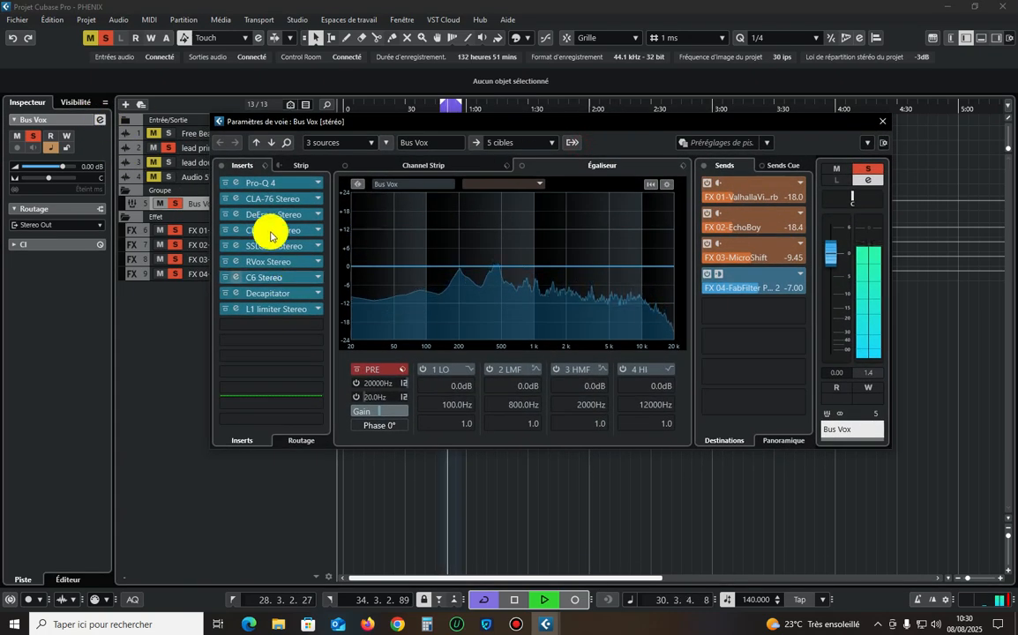
click(222, 169)
click(223, 169)
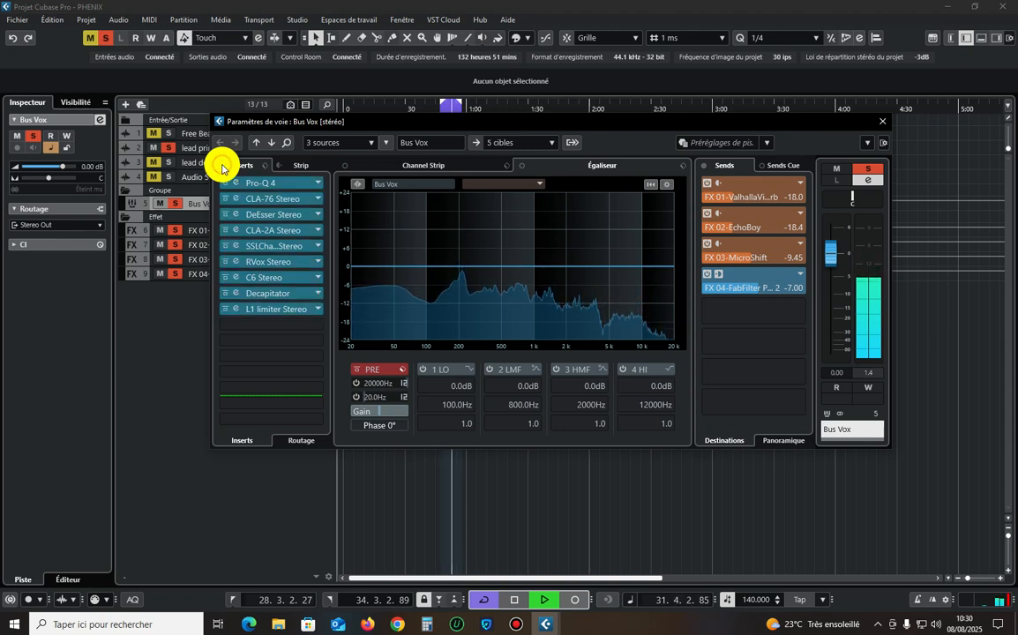
key(space)
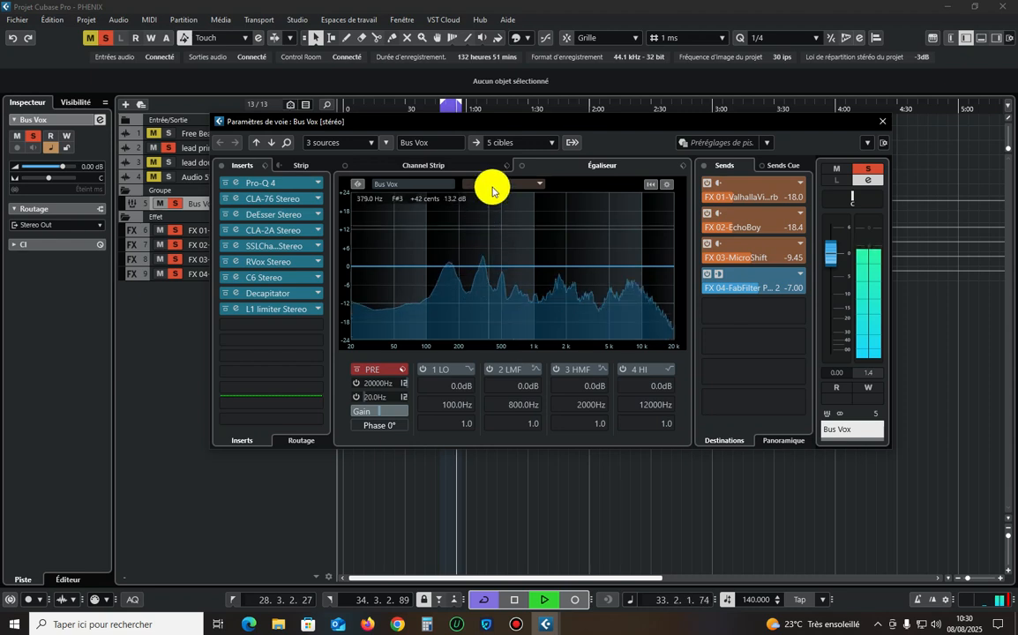
Move the L1 limiter down one insert slot on the Bus Vox to leave a free slot after Decapitator.
drag(529, 124, 523, 157)
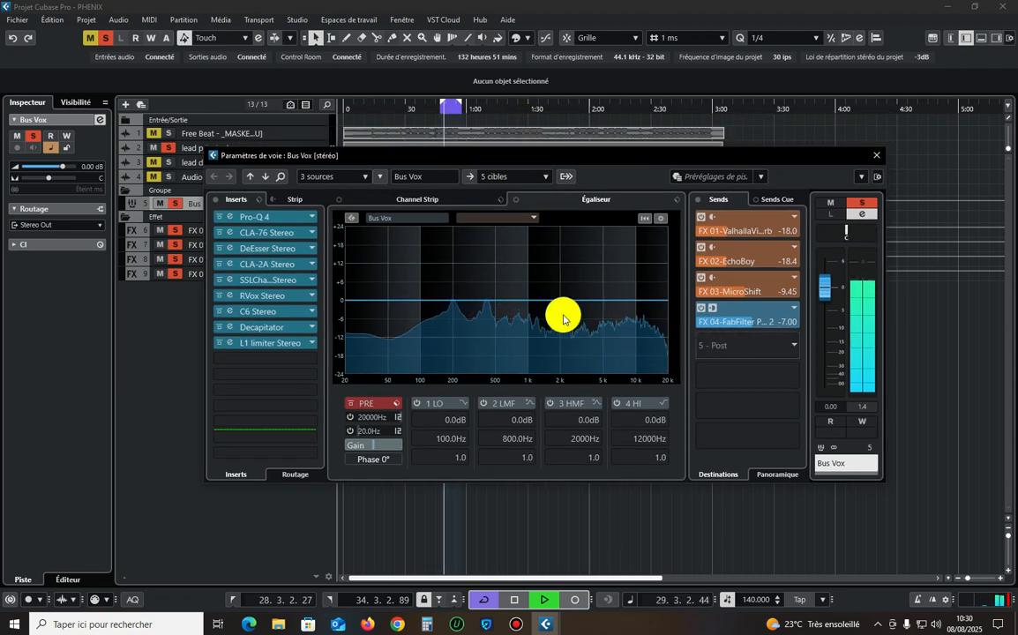
drag(270, 346, 268, 356)
click(268, 342)
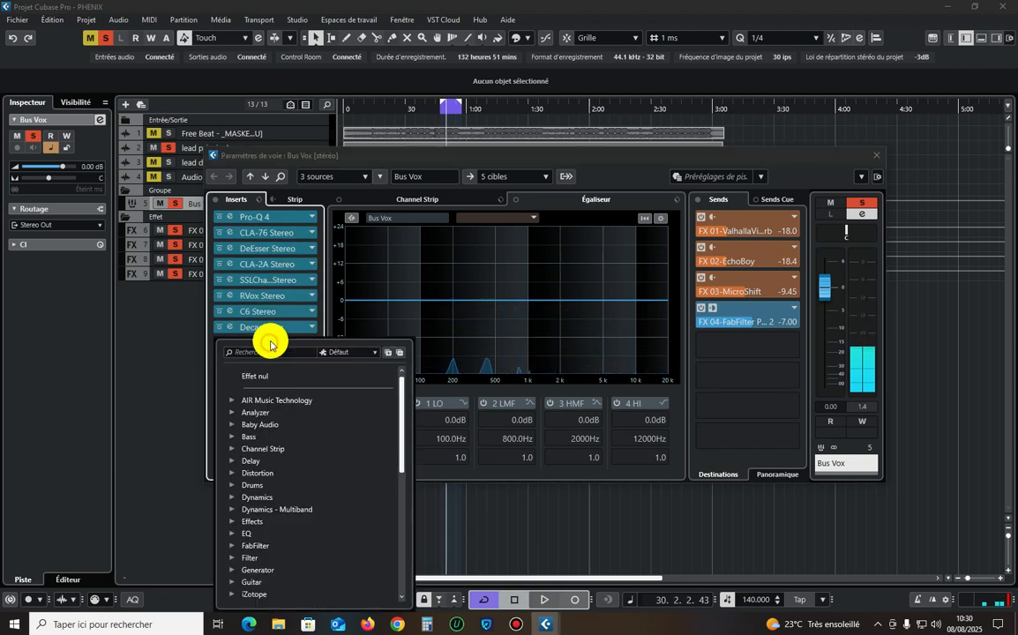
text(s1)
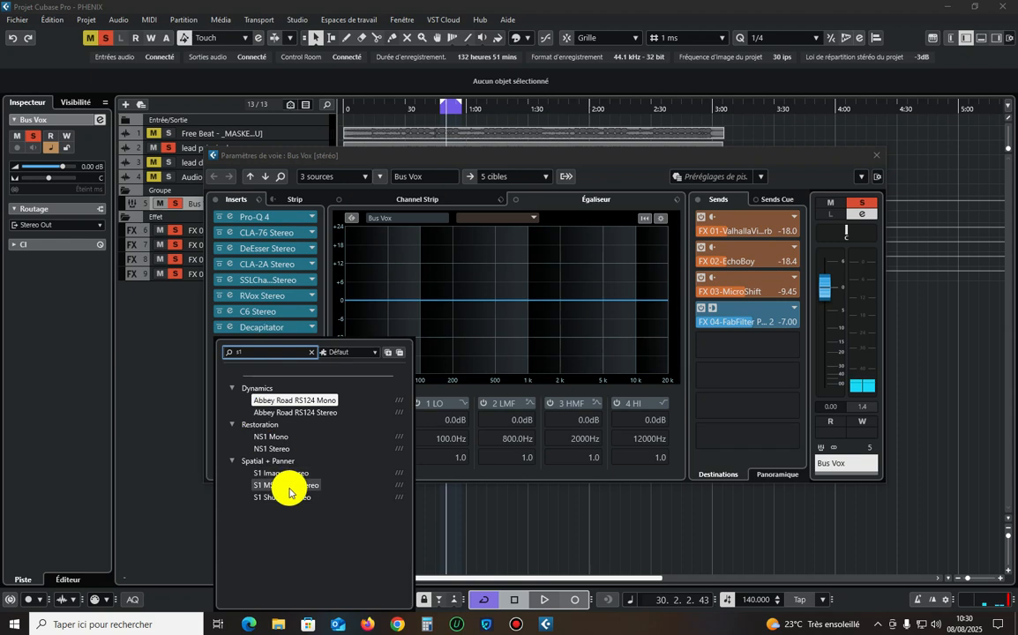
click(393, 154)
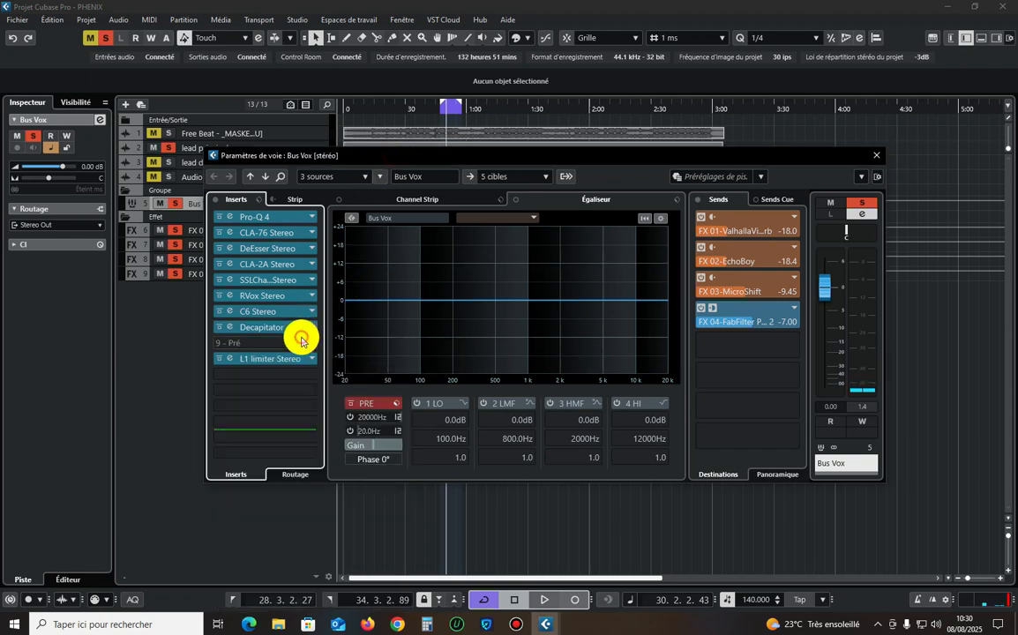
Insert C1 gate Stereo between Decapitator and L1 limiter on the Bus Vox and load its Classic gate preset.
click(301, 342)
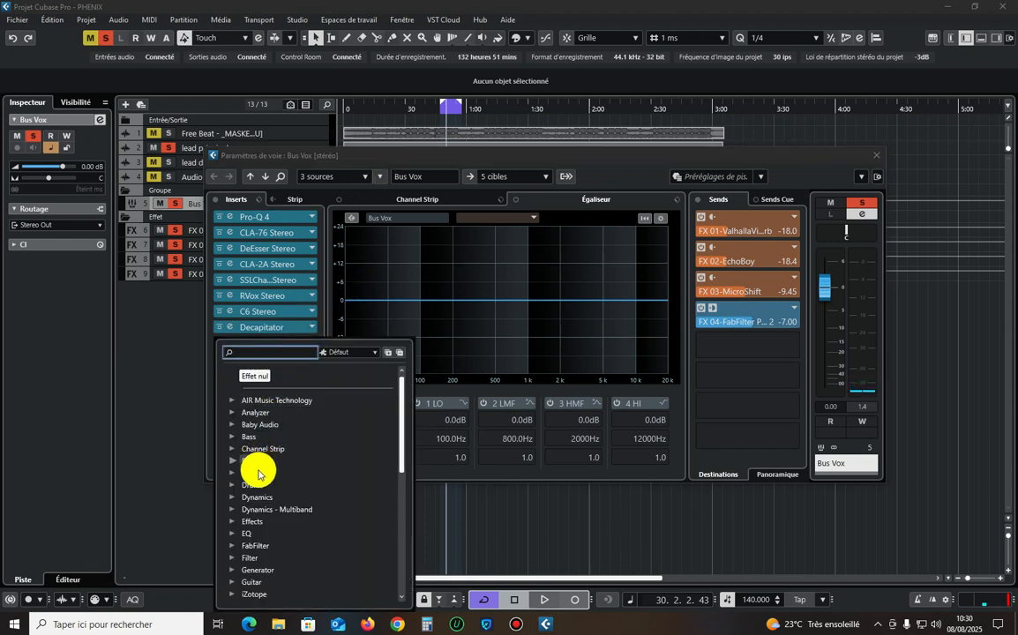
click(259, 497)
scroll(274, 490, down, 6)
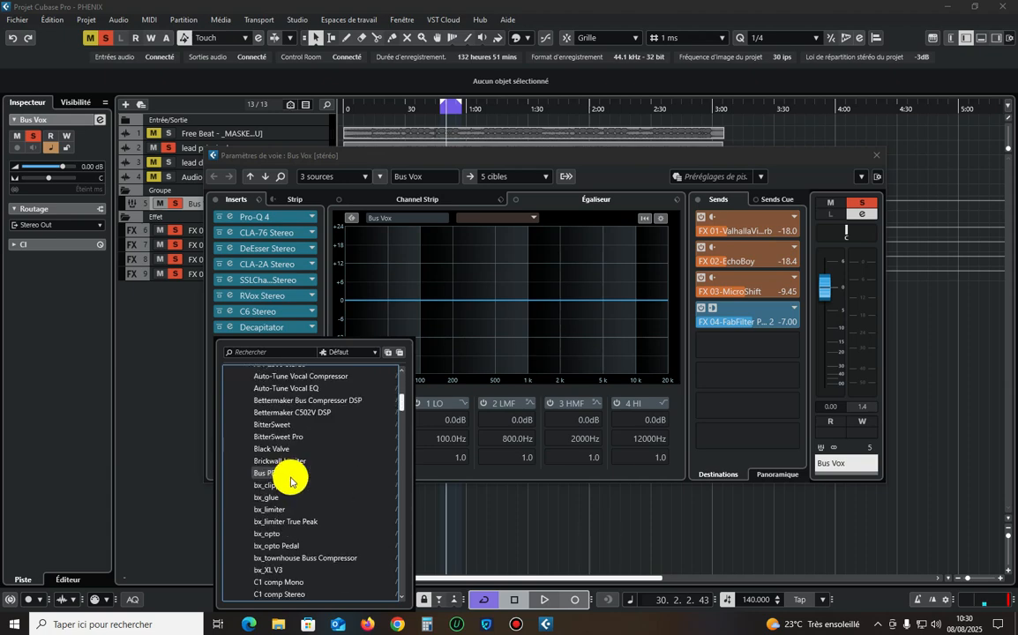
scroll(290, 484, down, 5)
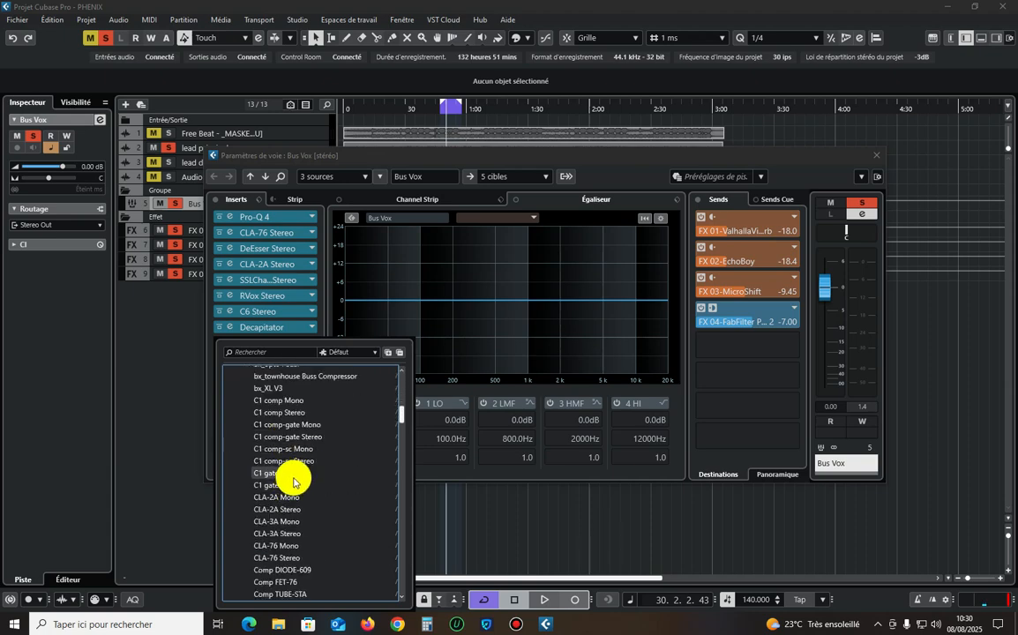
click(294, 484)
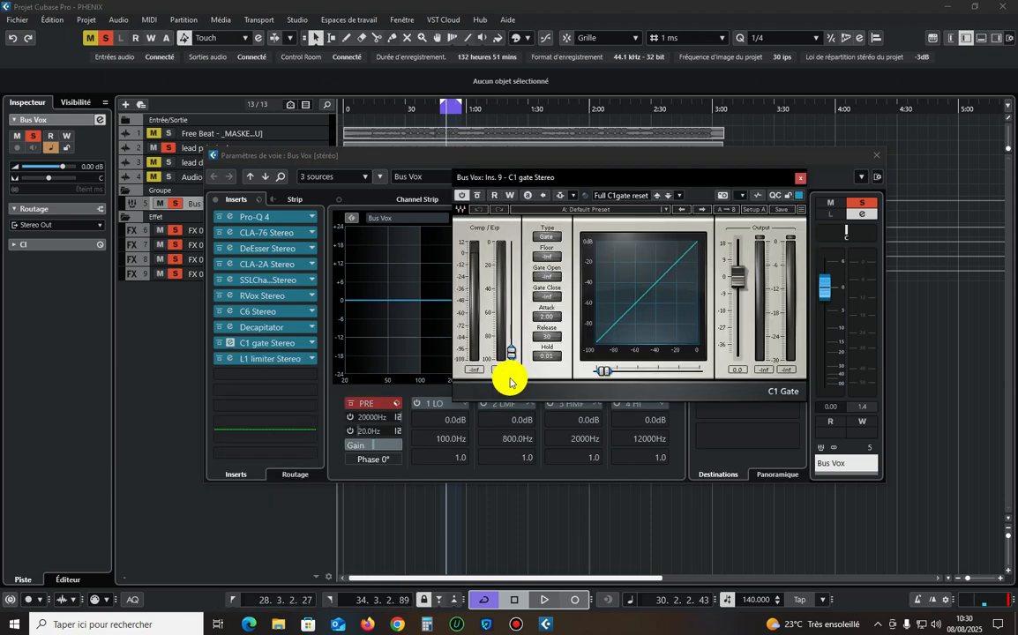
click(651, 209)
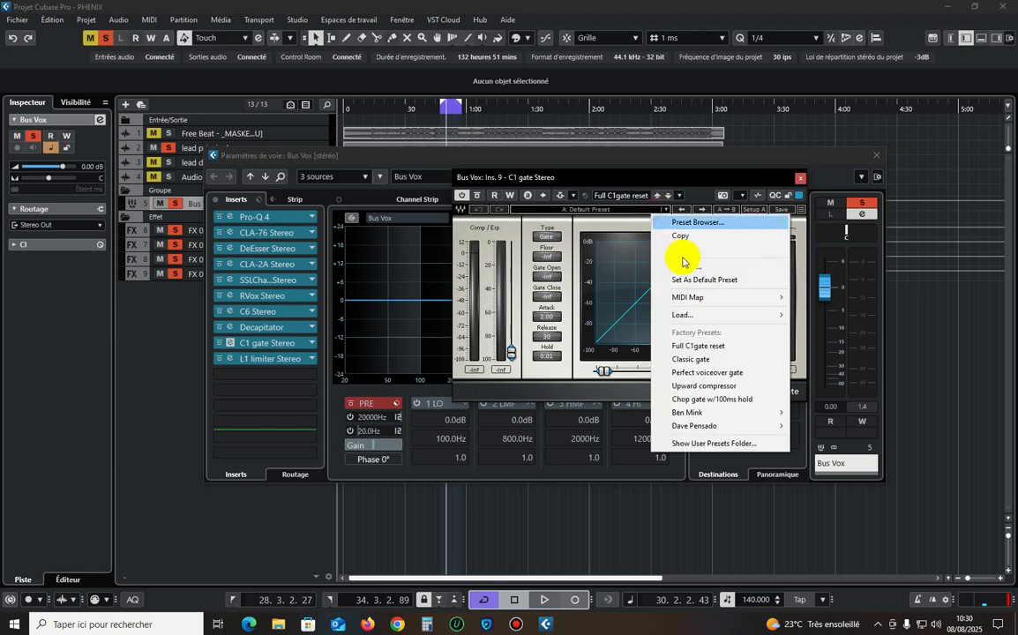
click(687, 359)
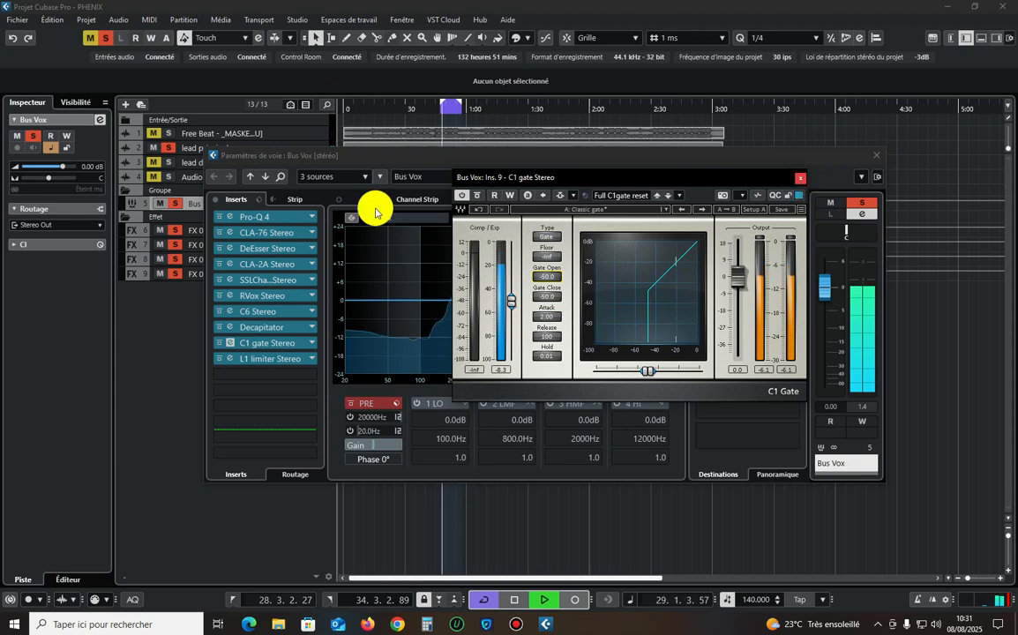
Check the Bus Vox's C6 during playback, and close the C6, C1 gate and channel settings windows.
click(231, 311)
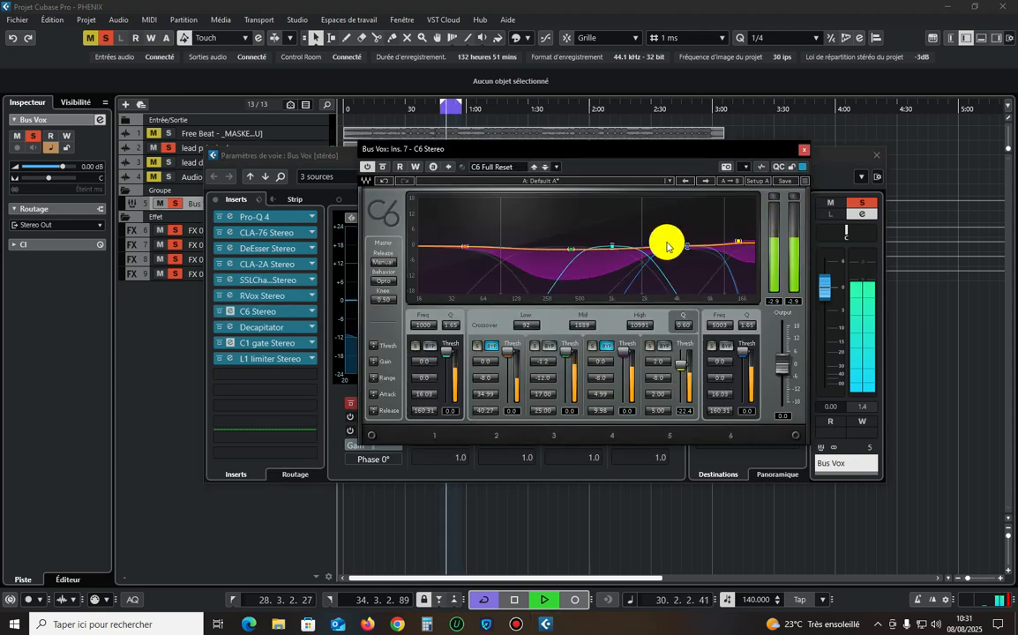
click(800, 150)
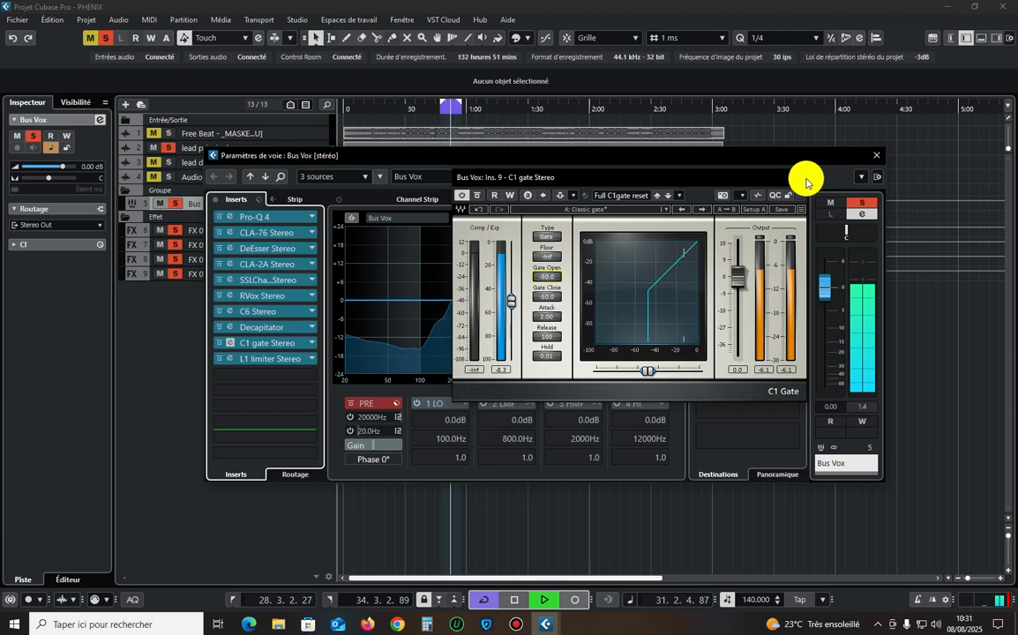
click(800, 180)
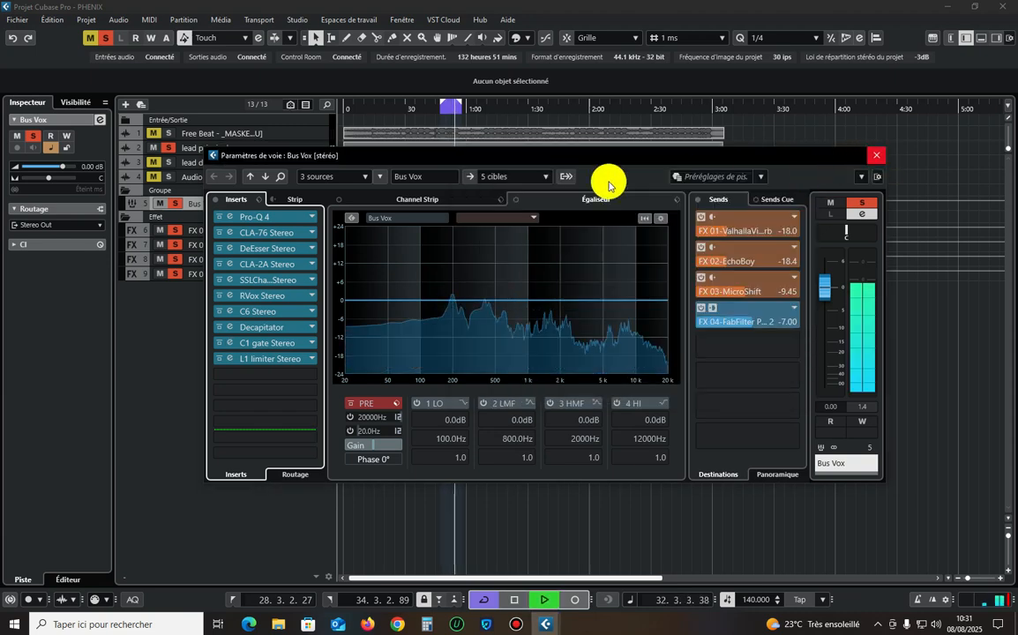
click(873, 155)
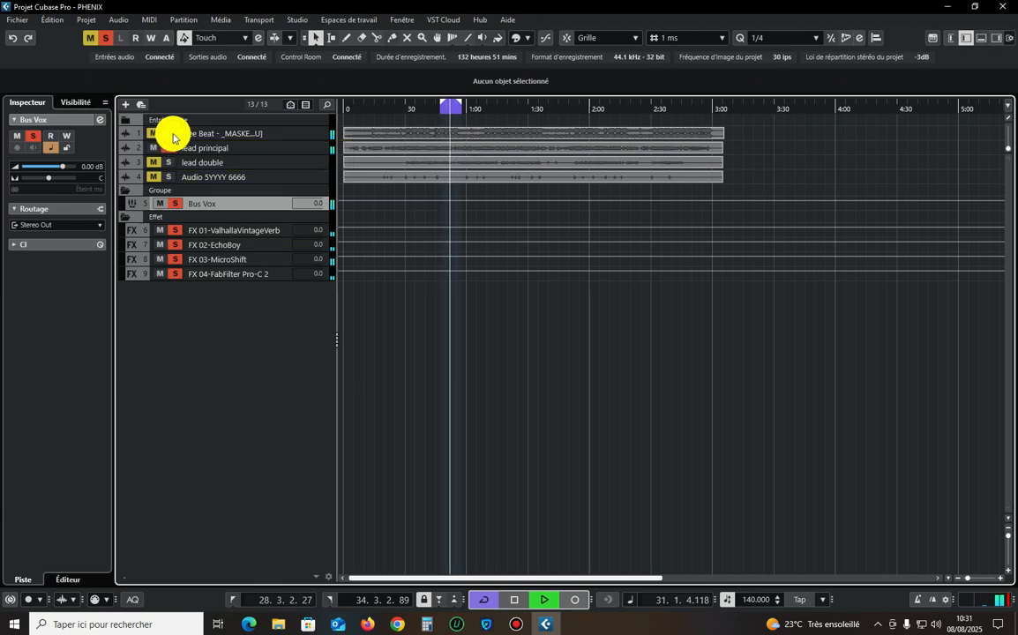
Examine the RVox insert on the Bus Vox during playback, and close its window and the channel settings.
click(103, 123)
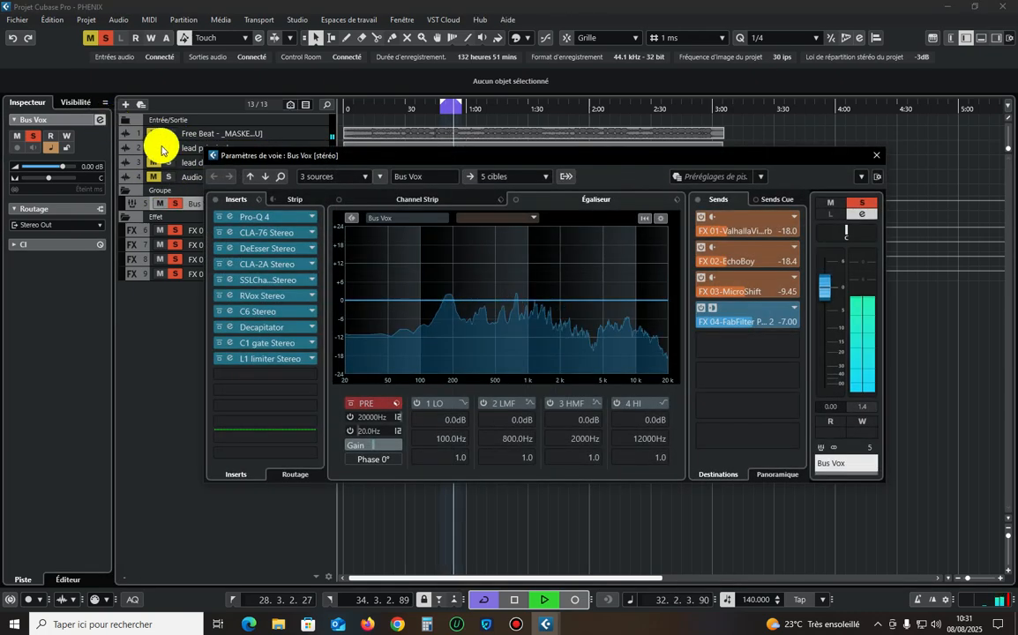
click(256, 294)
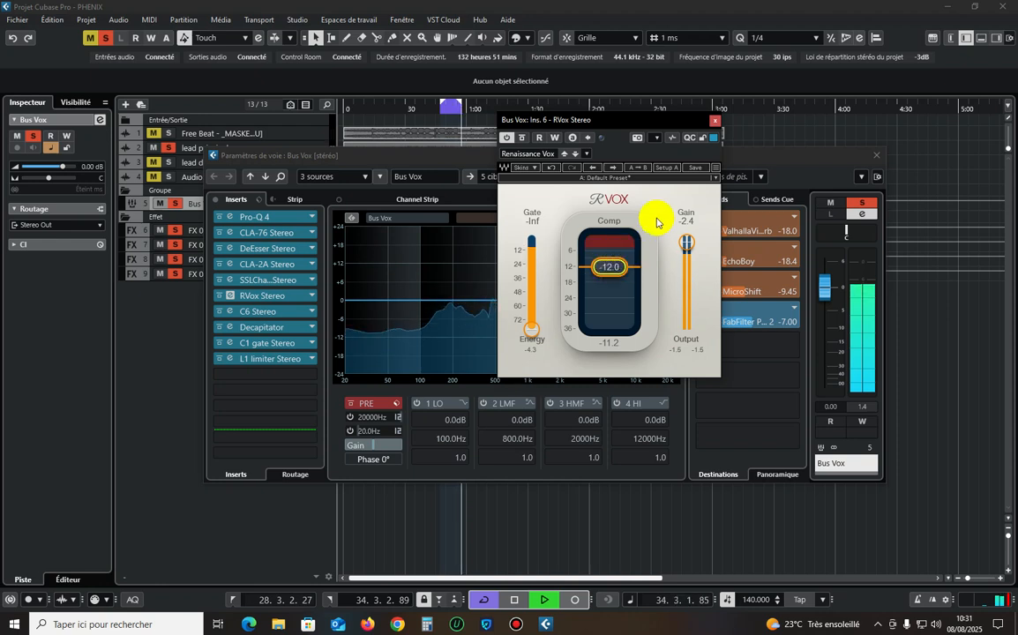
click(712, 123)
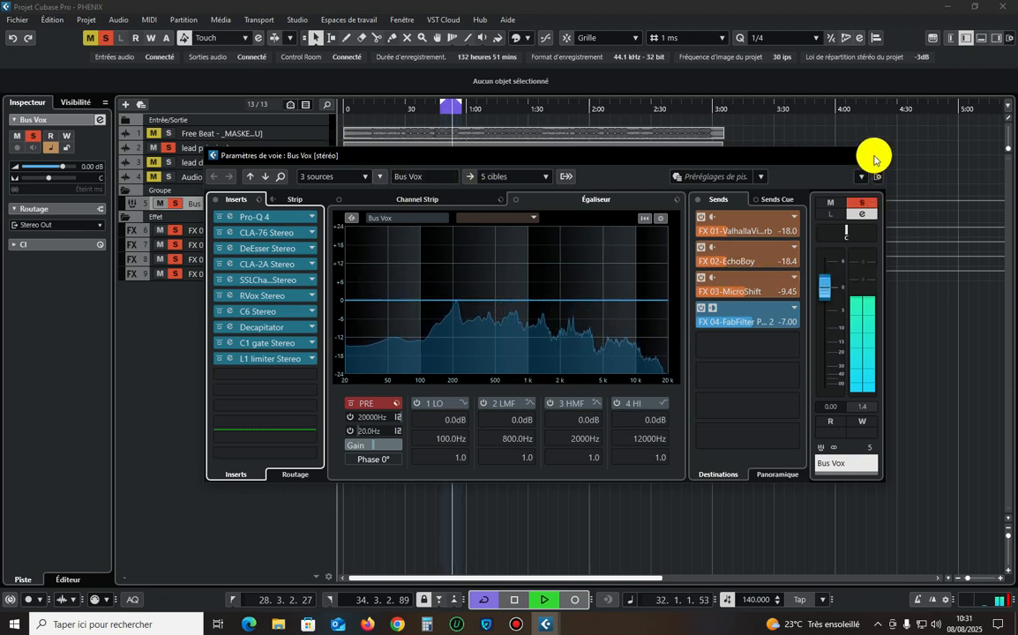
click(874, 157)
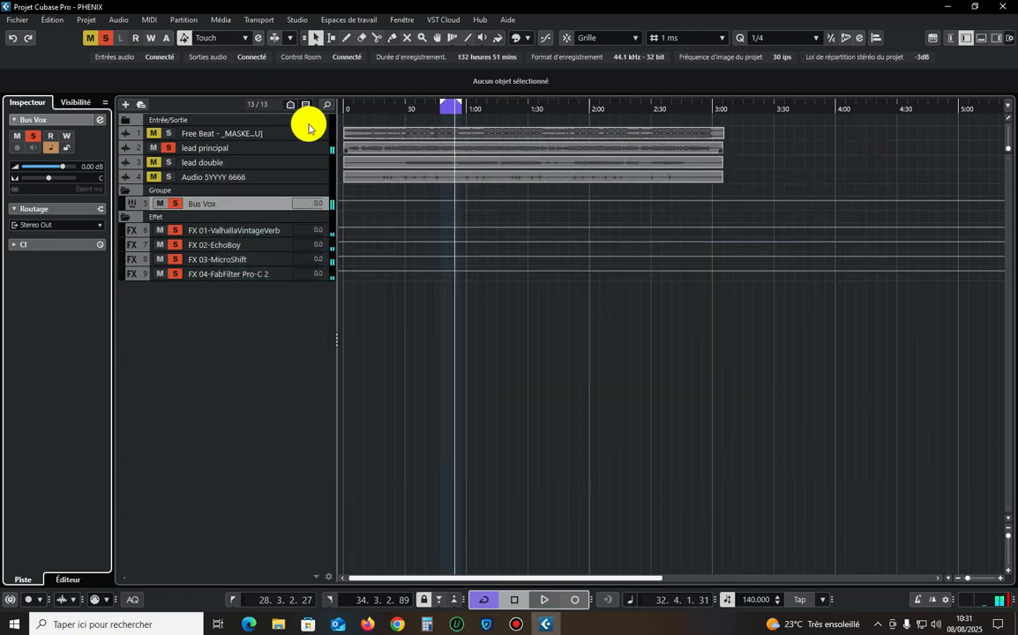
Solo the Free Beat track together with the vocal, play the loop from its start and enlarge the track heights.
click(169, 134)
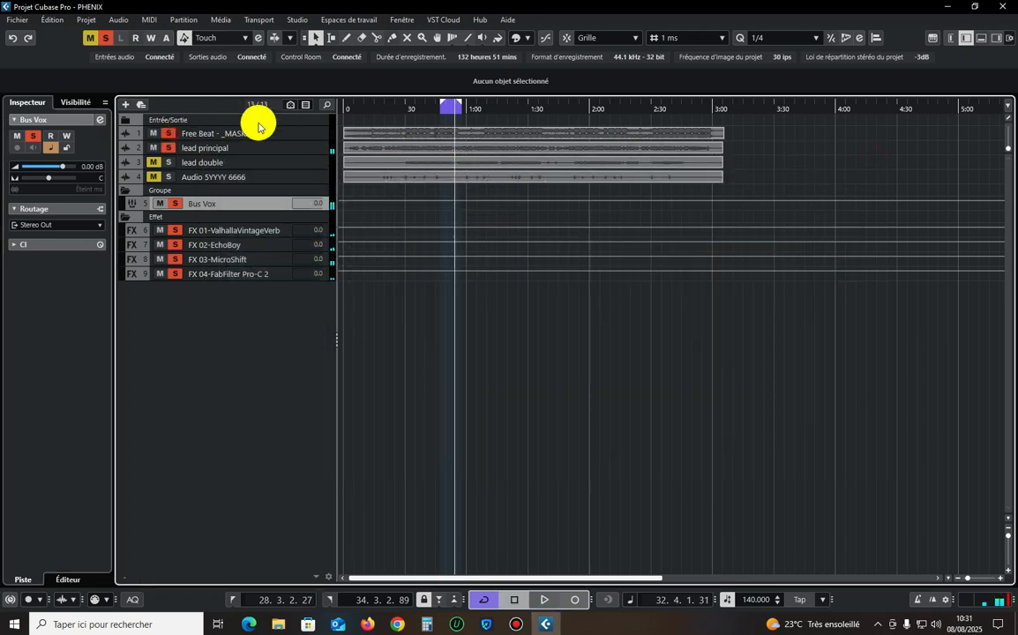
double_click(439, 111)
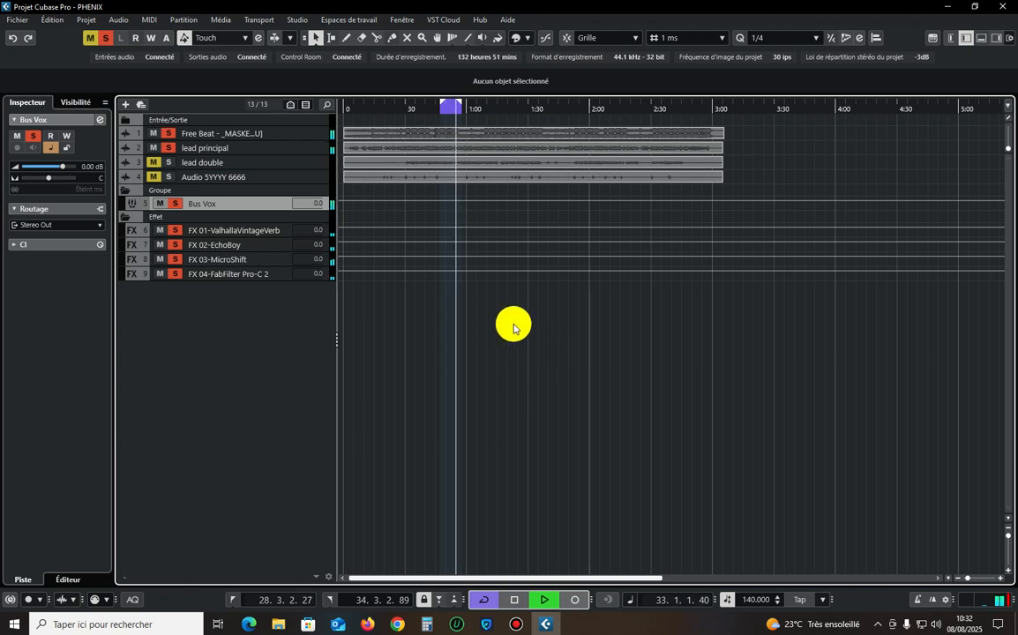
click(1009, 537)
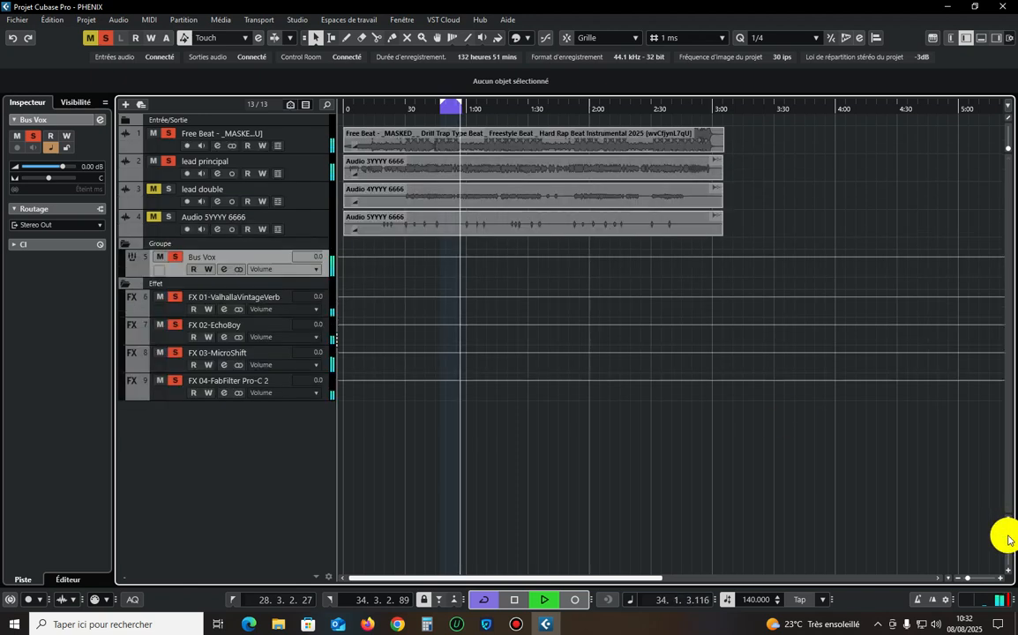
Review the Bus Vox insert chain and sends, stop playback and close the channel settings.
click(100, 124)
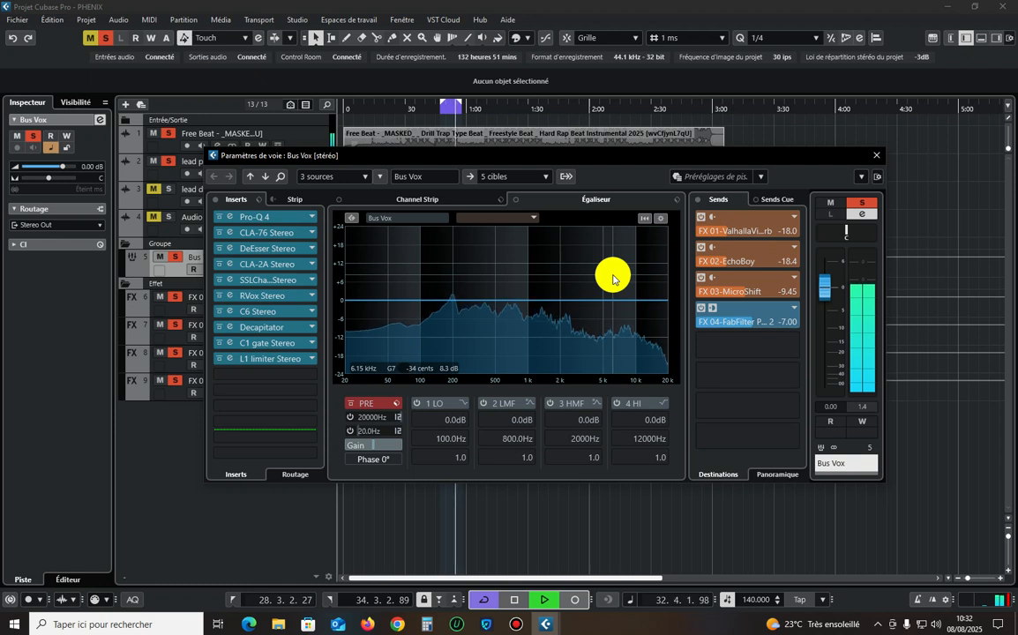
key(space)
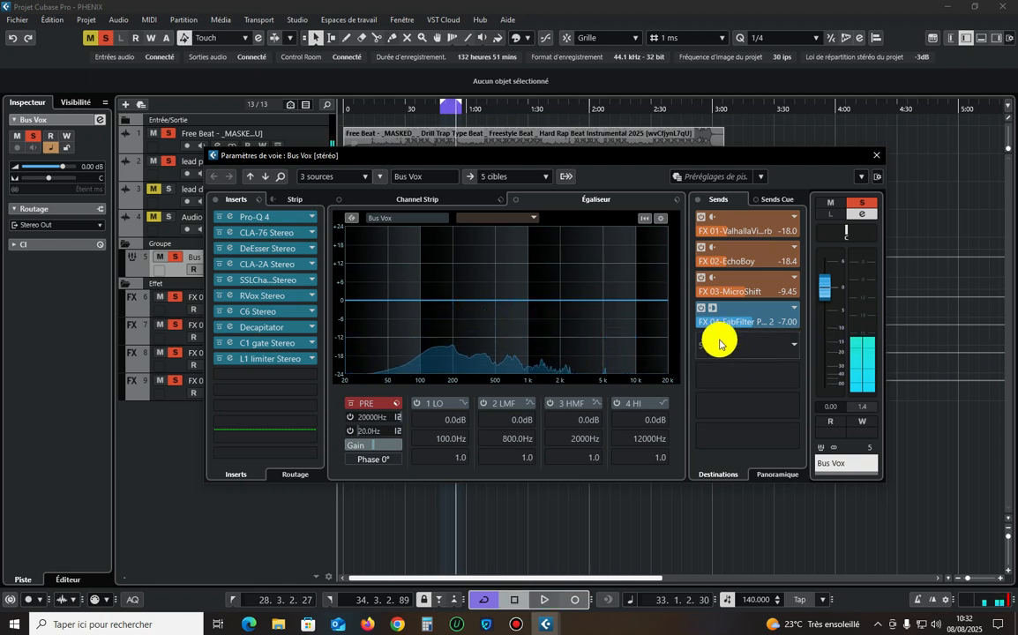
click(872, 155)
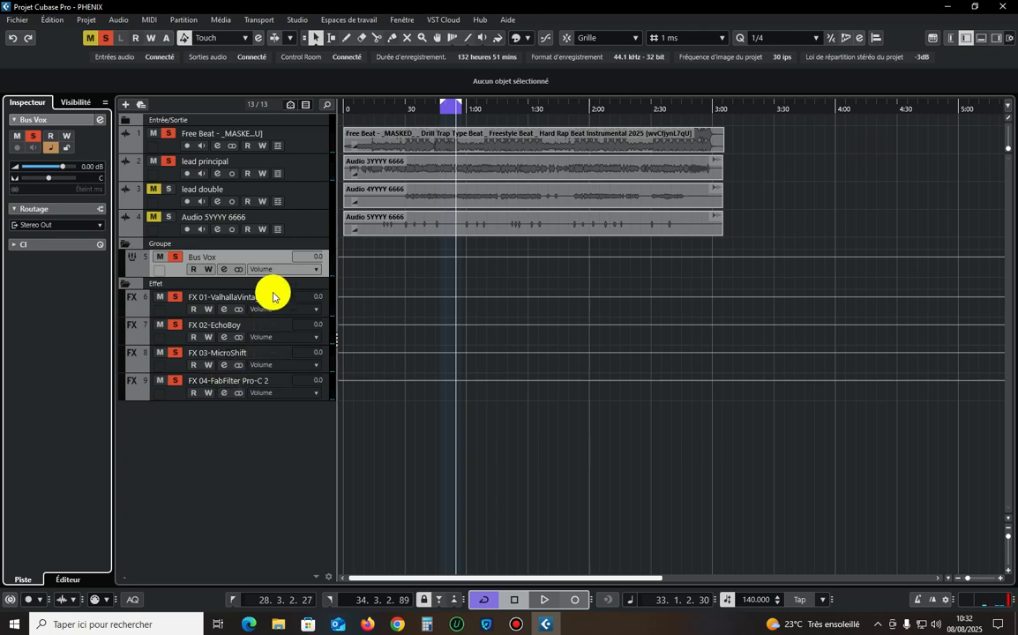
Insert Trackspacer 2.5 in the first insert slot of the Free Beat track.
click(256, 132)
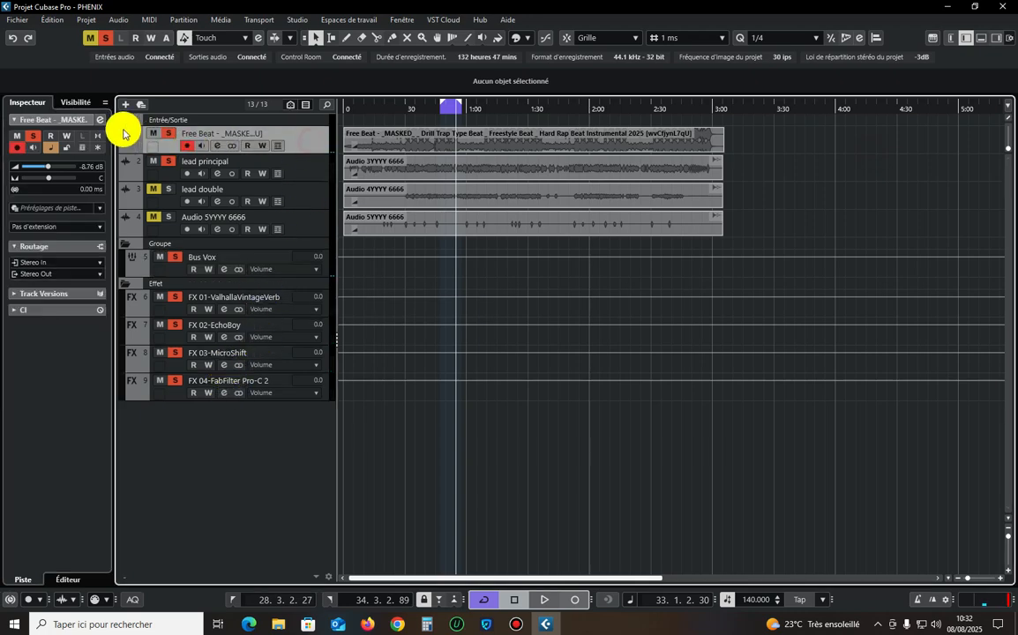
click(99, 120)
click(297, 225)
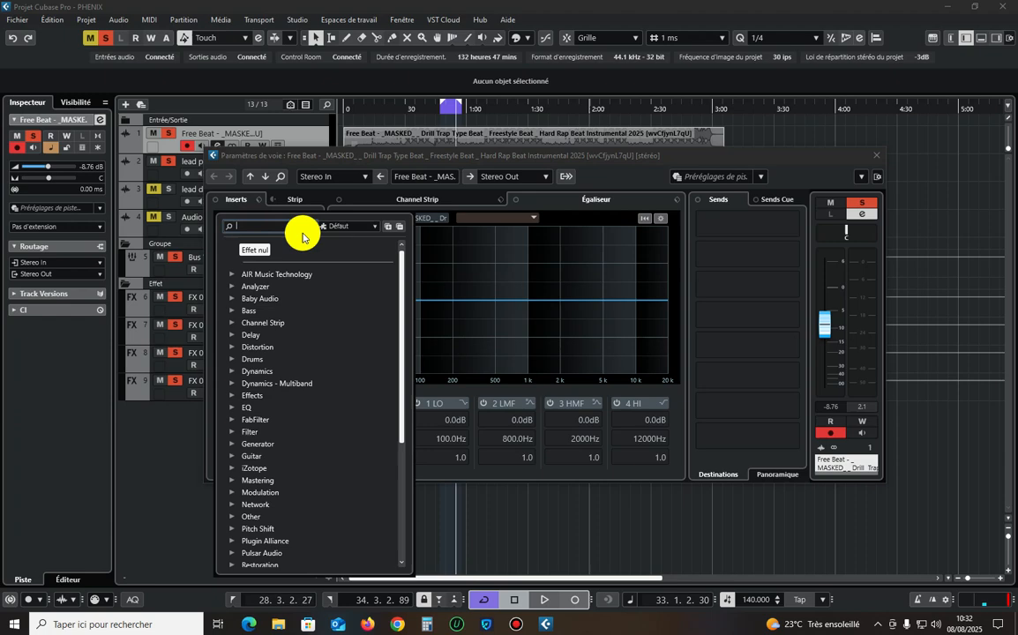
text(trac)
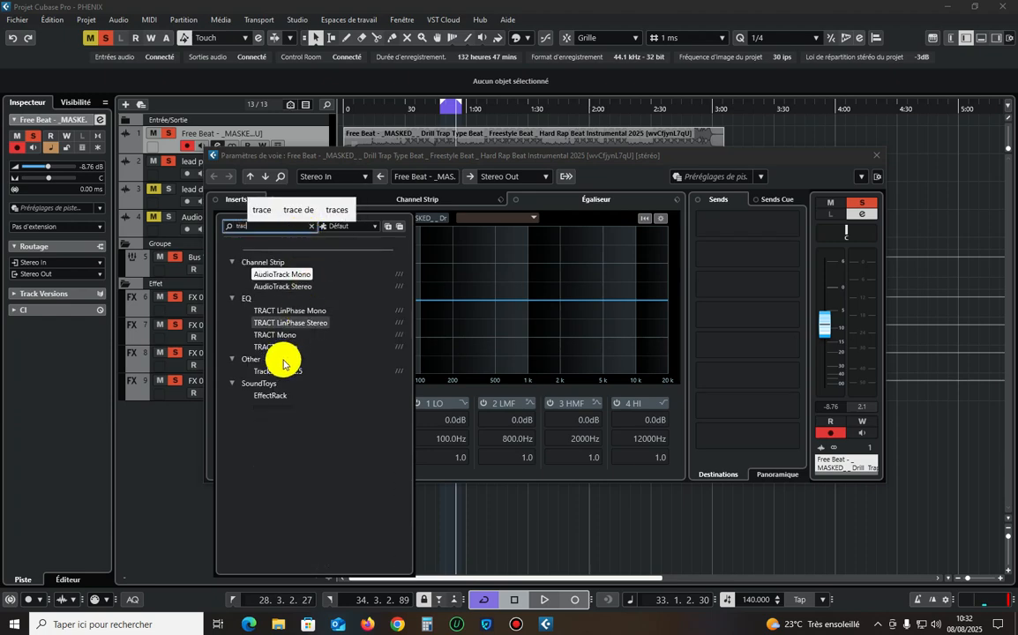
click(307, 368)
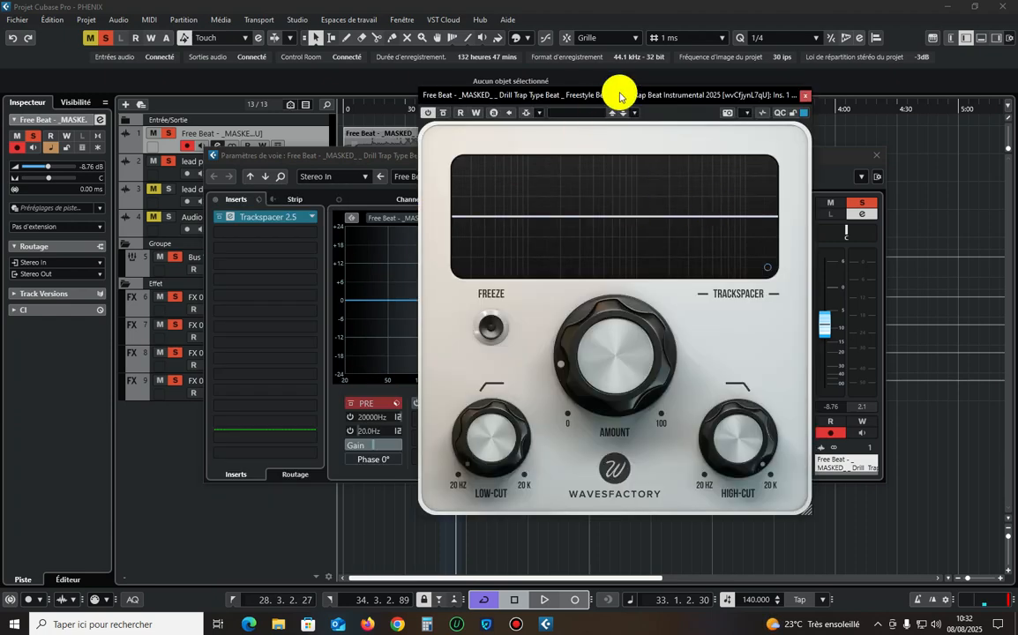
Activate Trackspacer's side-chain on the Free Beat track, add Bus Vox as its source, and close the plug-in and channel windows.
drag(620, 97, 474, 117)
click(394, 115)
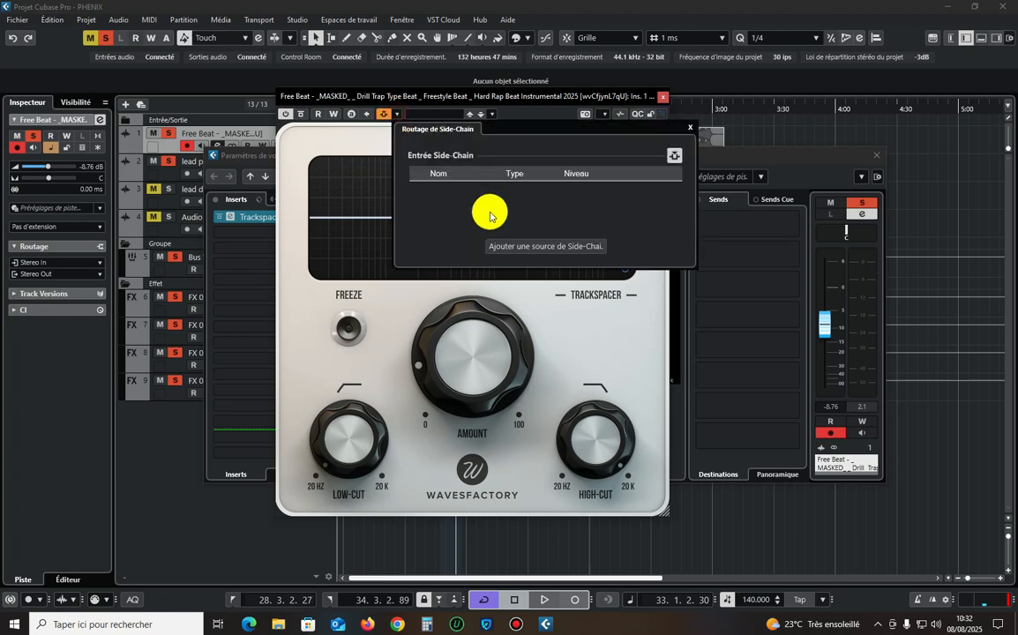
click(522, 242)
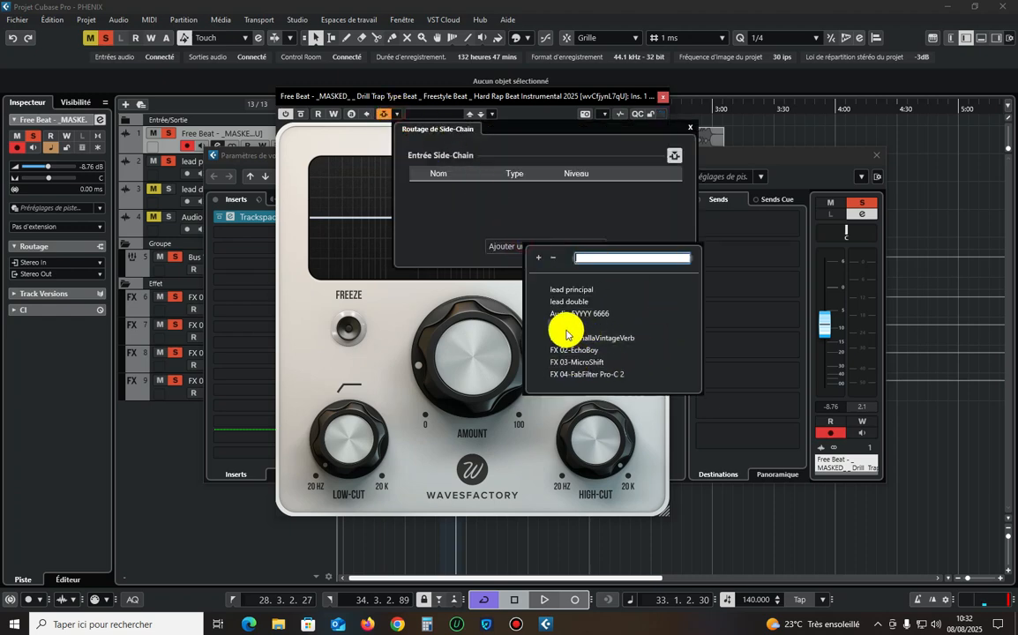
click(564, 325)
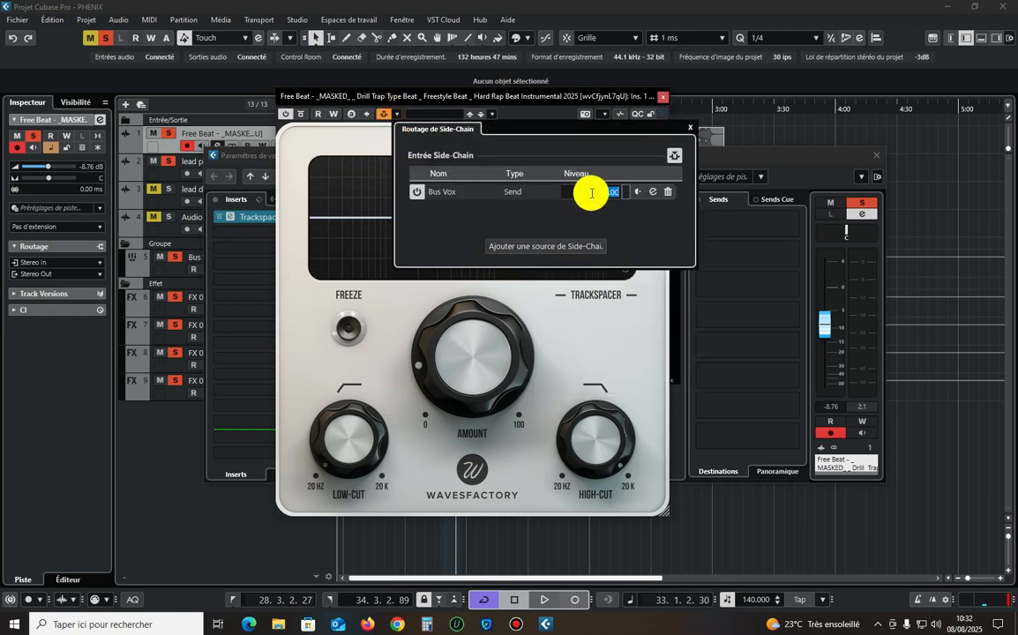
click(601, 339)
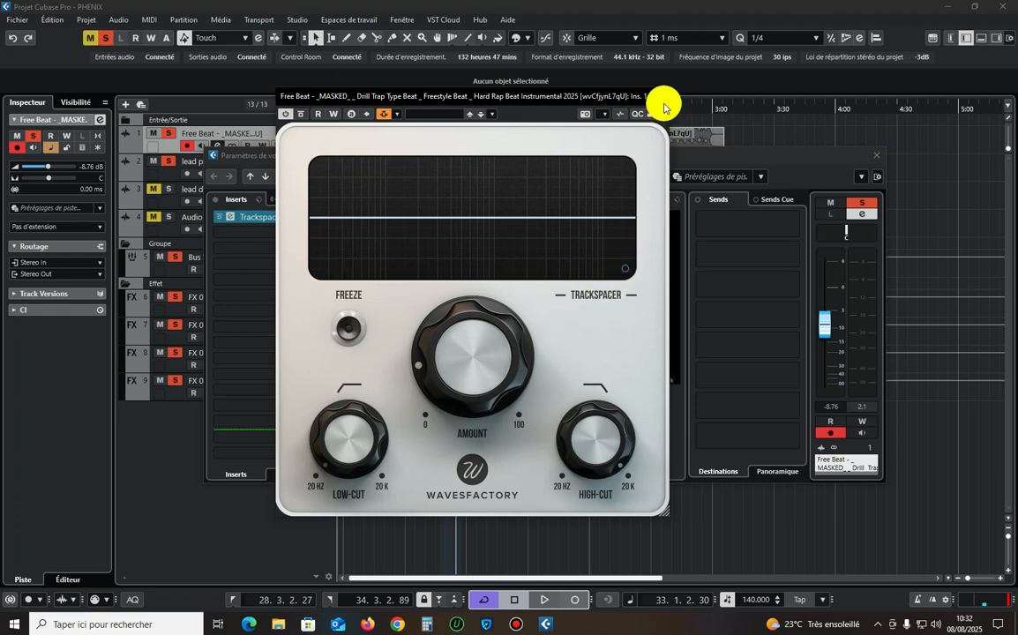
click(661, 99)
click(873, 155)
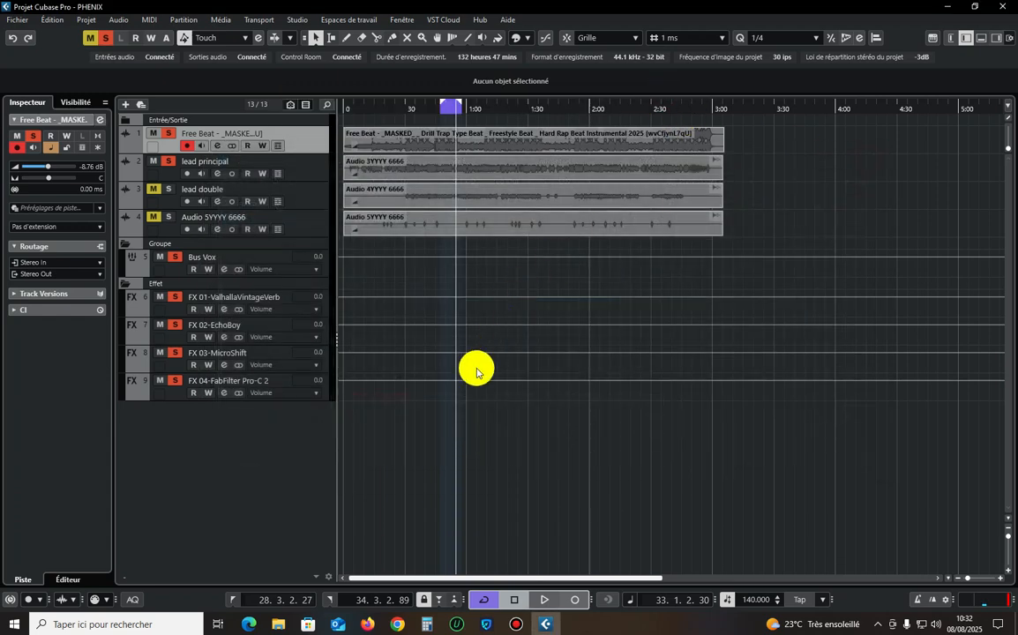
Reduce all track heights in the project to compact single-line rows.
click(527, 479)
key(z)
key(z)
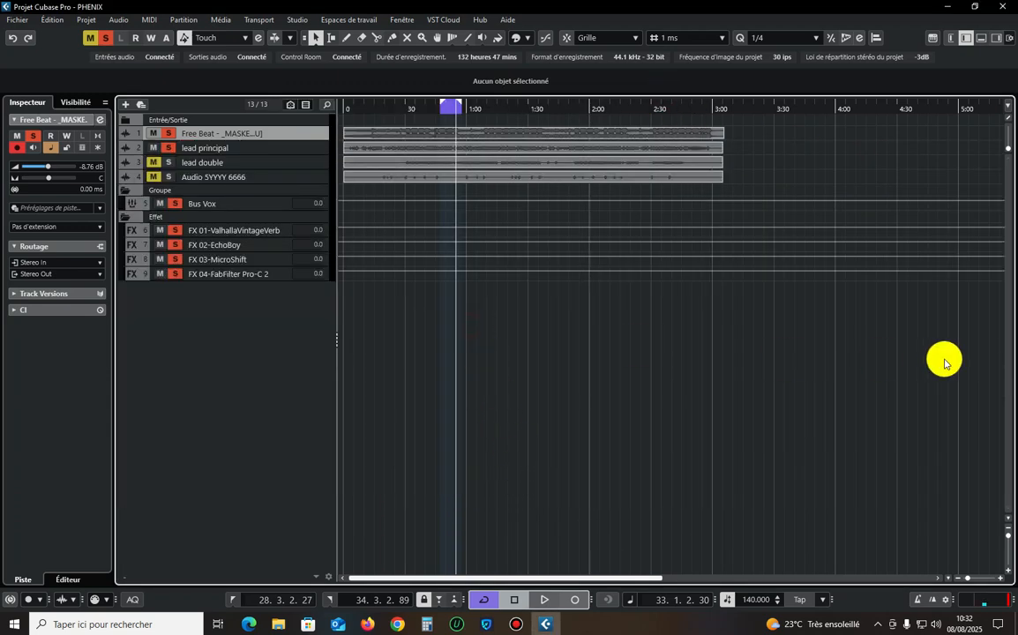
drag(1008, 535, 1007, 539)
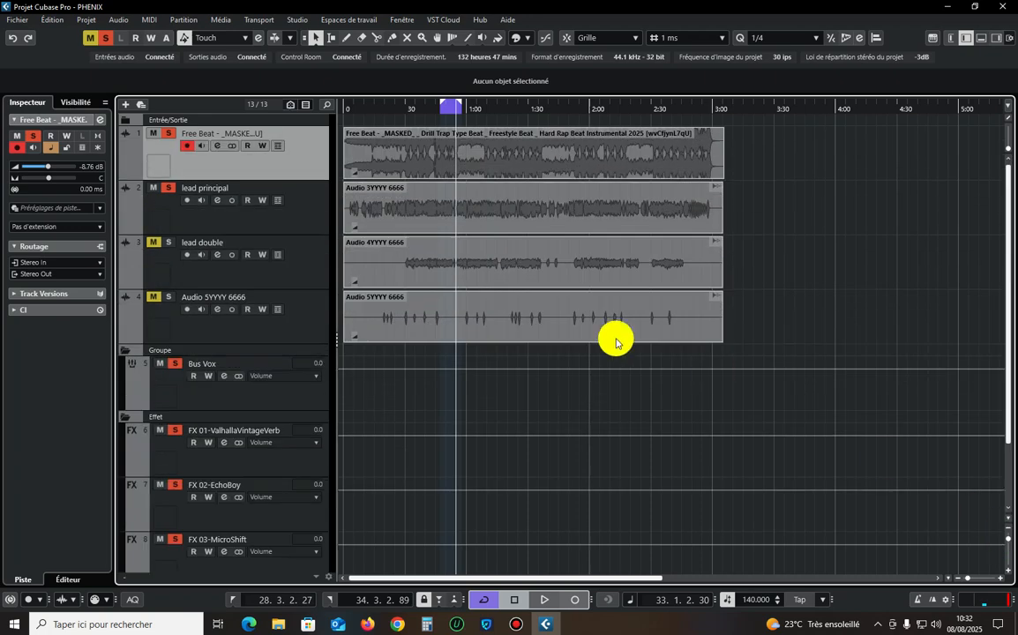
click(269, 335)
key(z)
key(z)
Select the Bus Vox and Free Beat tracks together and start adding a group track to them.
click(239, 205)
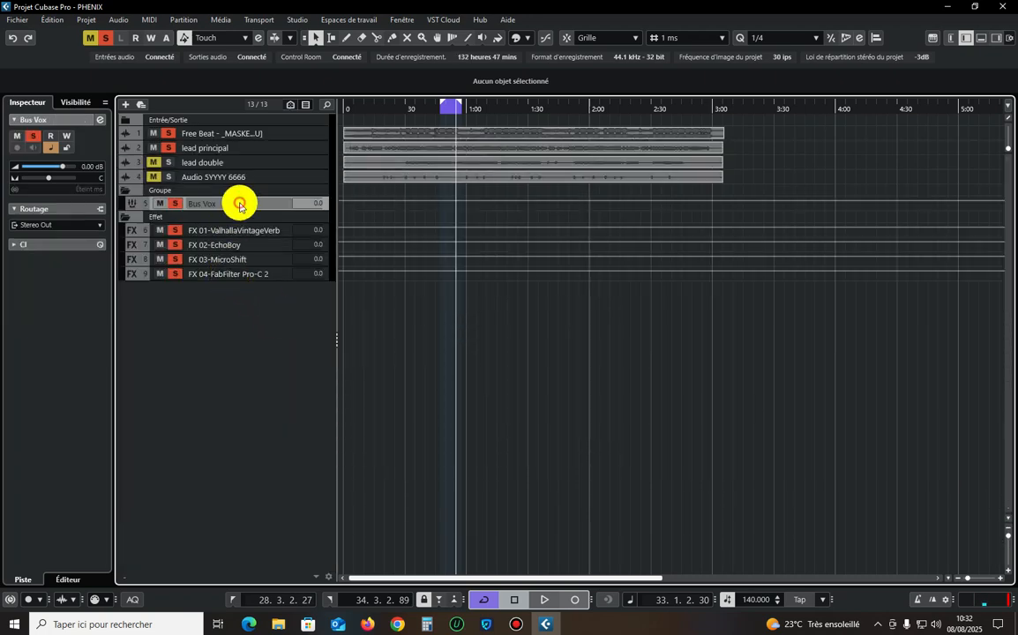
right_click(239, 204)
mouse_move(391, 211)
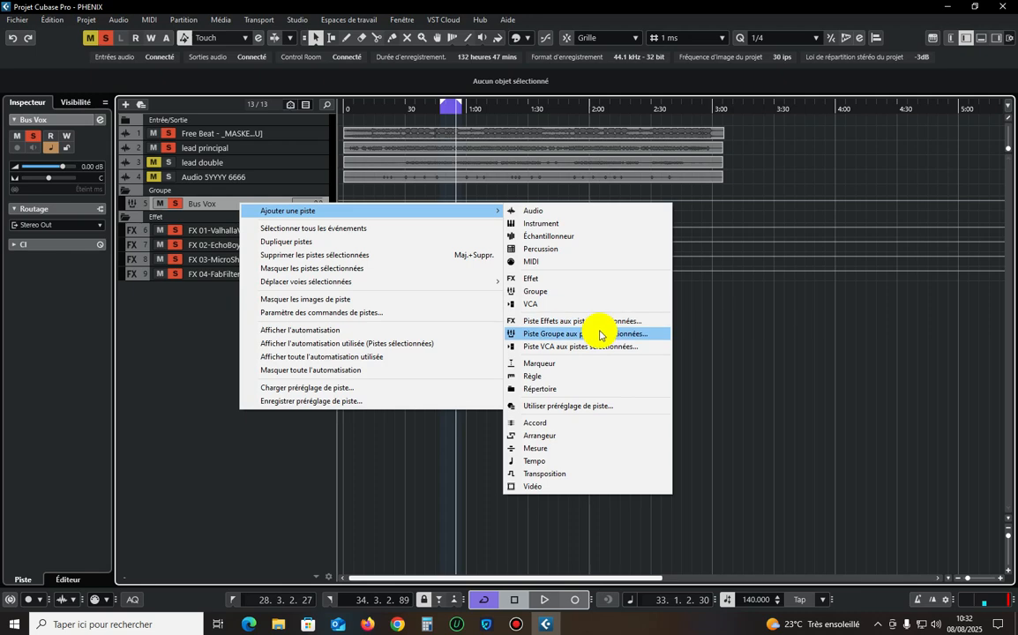
click(785, 379)
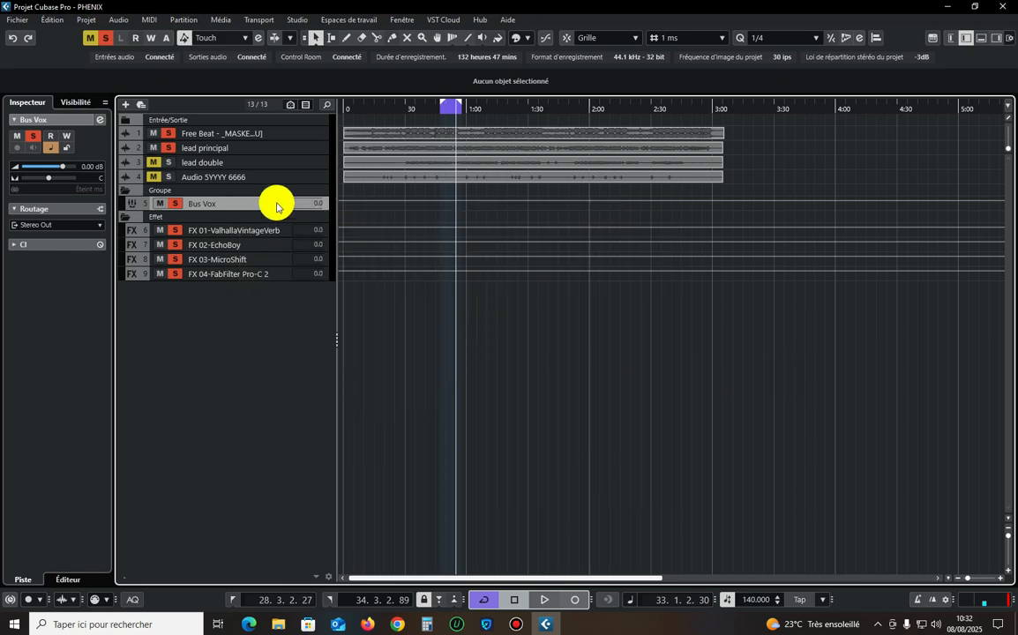
click(296, 137)
right_click(307, 133)
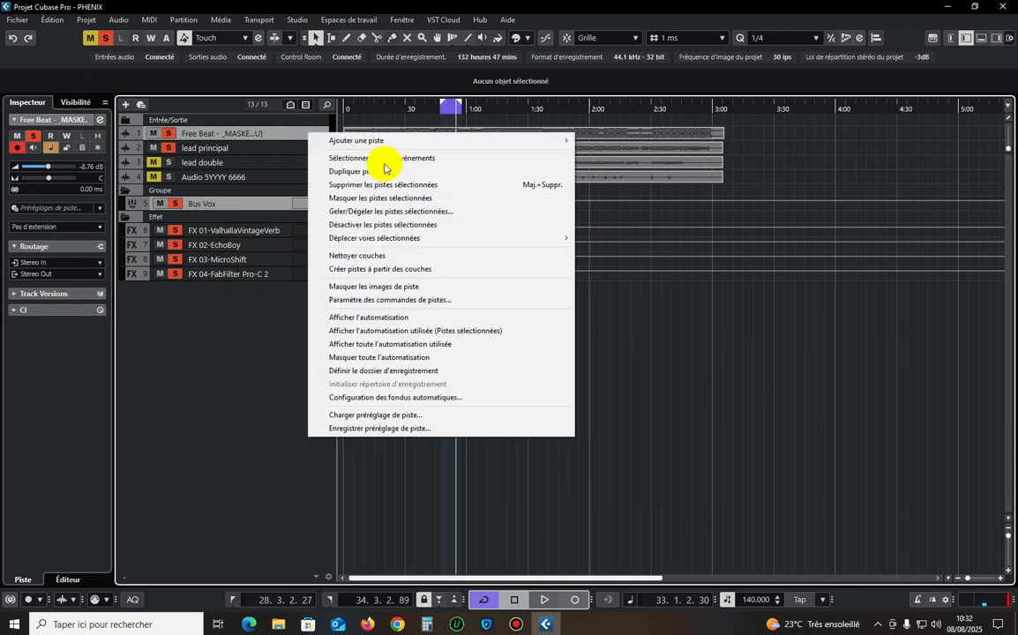
mouse_move(564, 141)
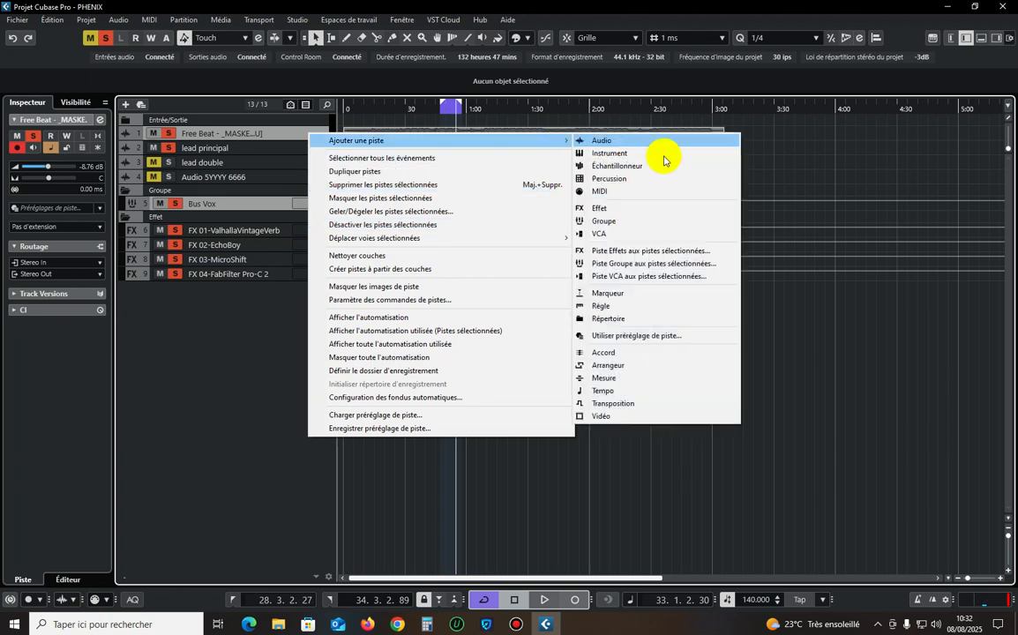
click(682, 264)
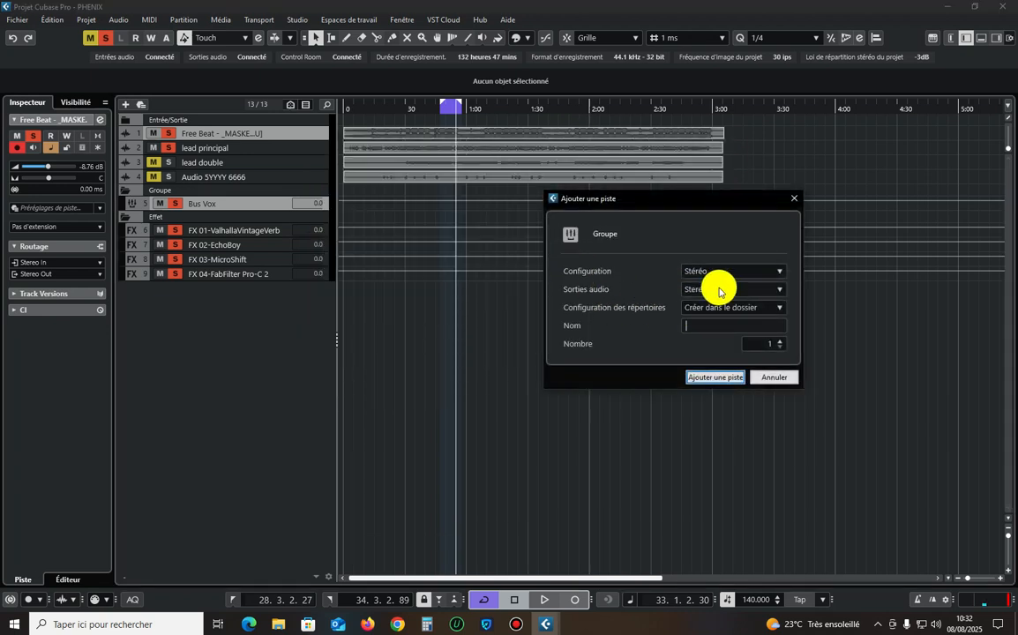
Name the new stereo group track Mix bus, keep its output on Stereo Out, and create it.
text(bus)
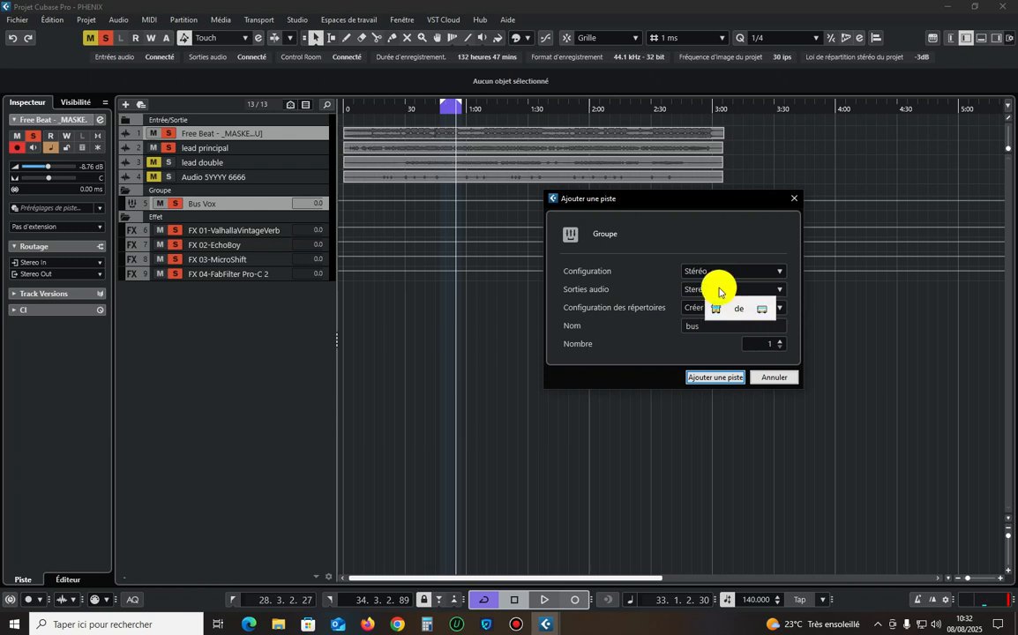
key(BackSpace)
key(BackSpace)
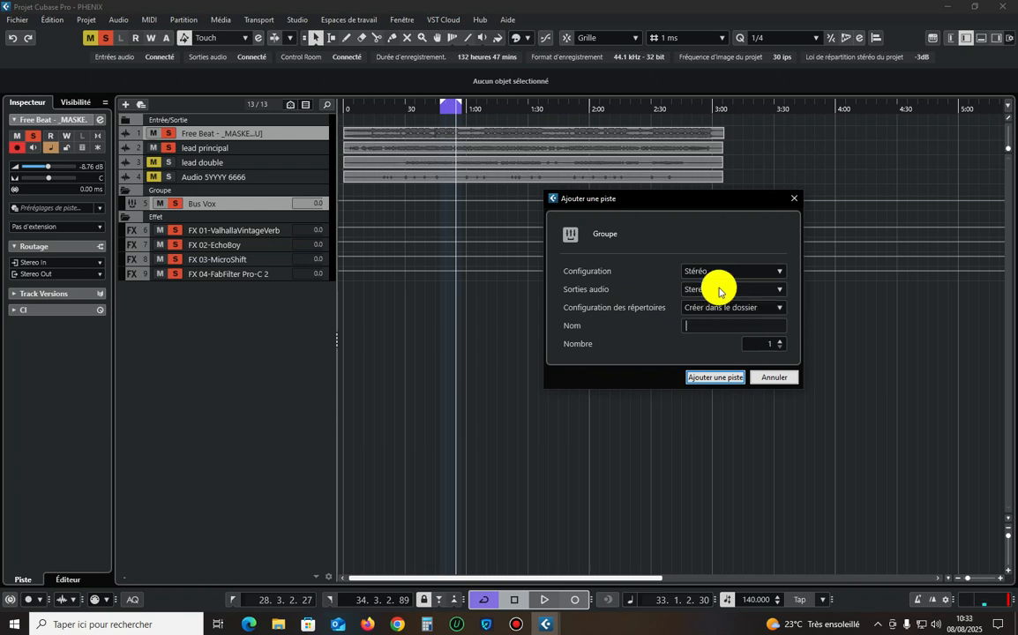
text(Mix)
text(bus)
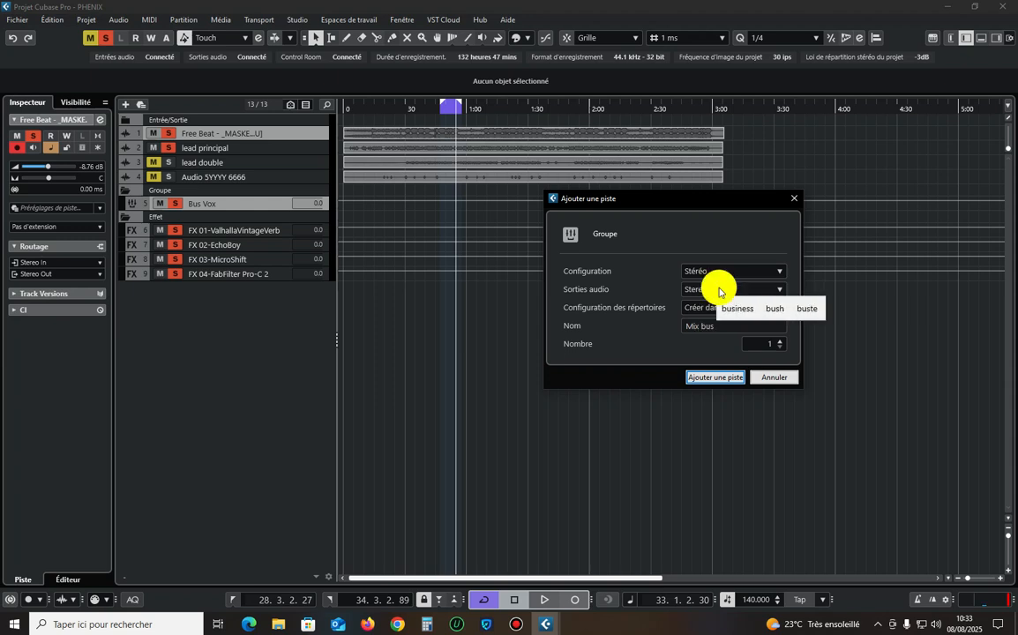
key(Return)
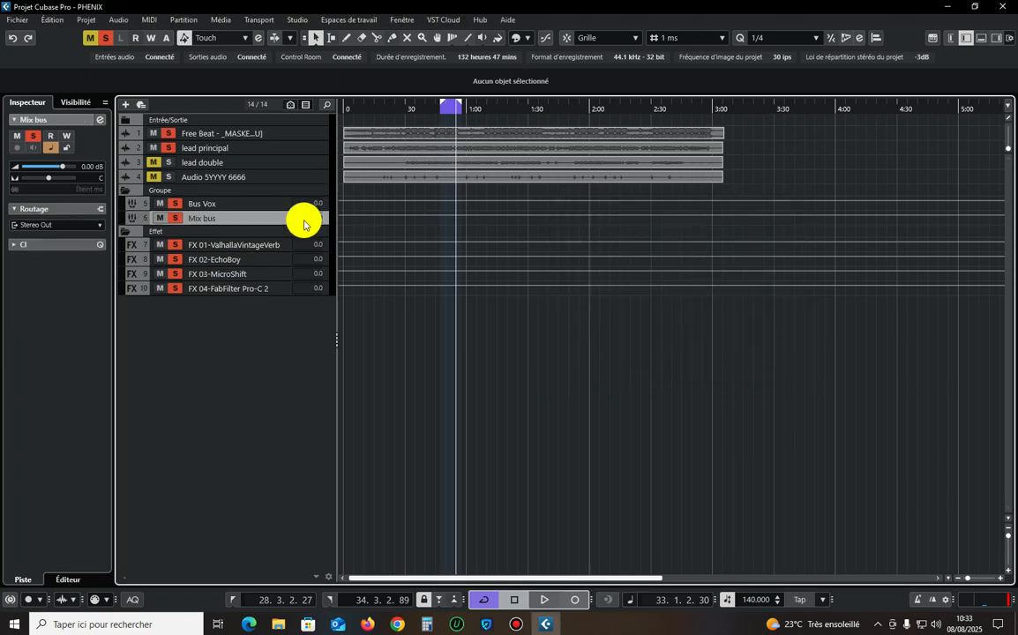
Clear all active solos, audition the Mix bus soloed during playback, and unsolo it again.
click(106, 39)
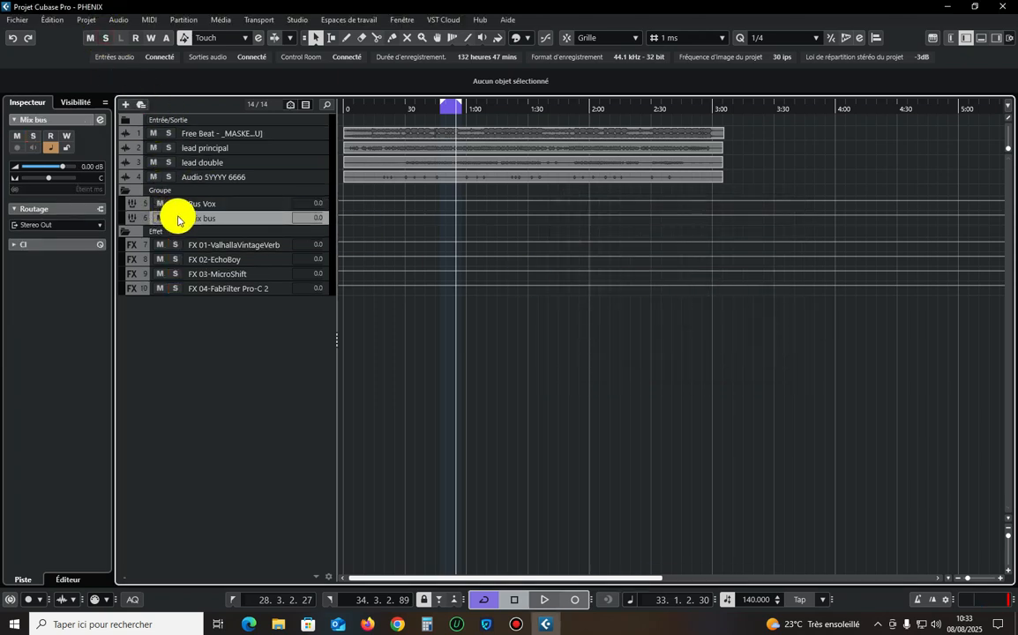
click(177, 218)
key(space)
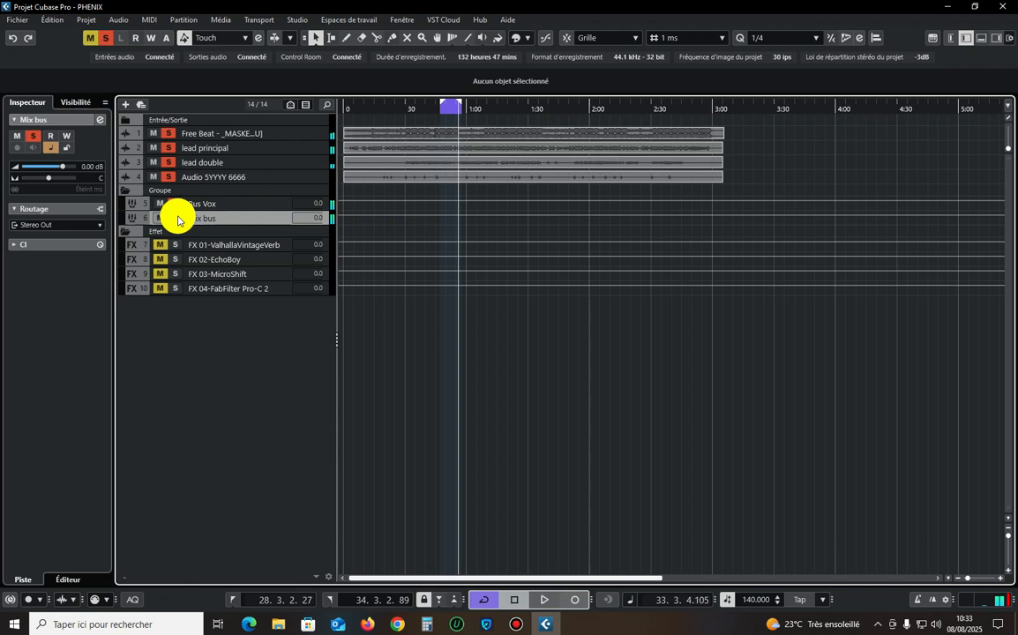
click(173, 219)
Examine the output routing choices of FX 01-ValhallaVintageVerb and check which tracks are included when the Mix bus is soloed.
click(209, 245)
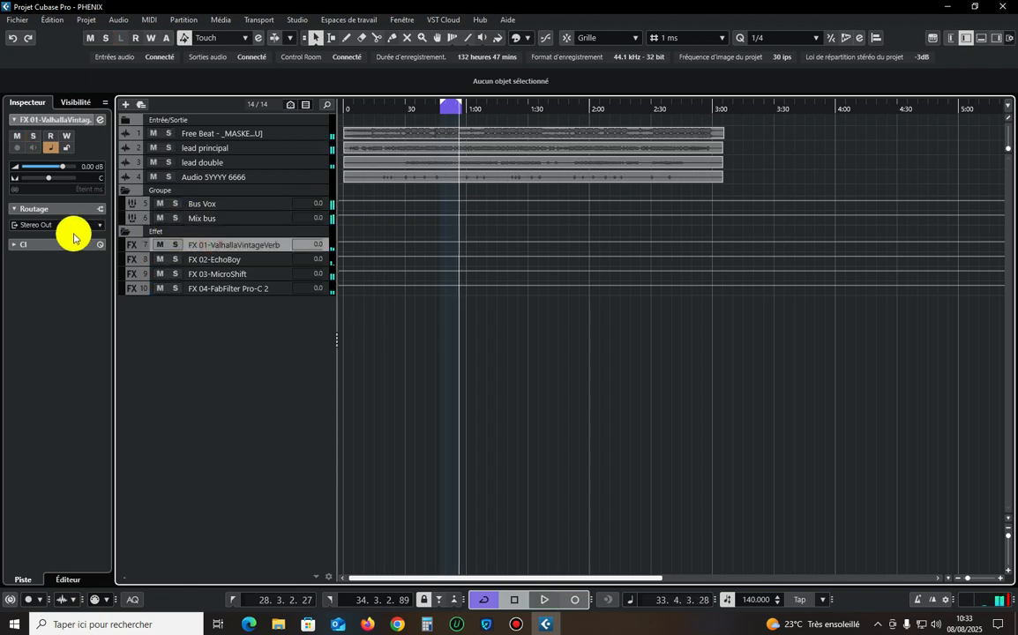
click(63, 226)
click(270, 386)
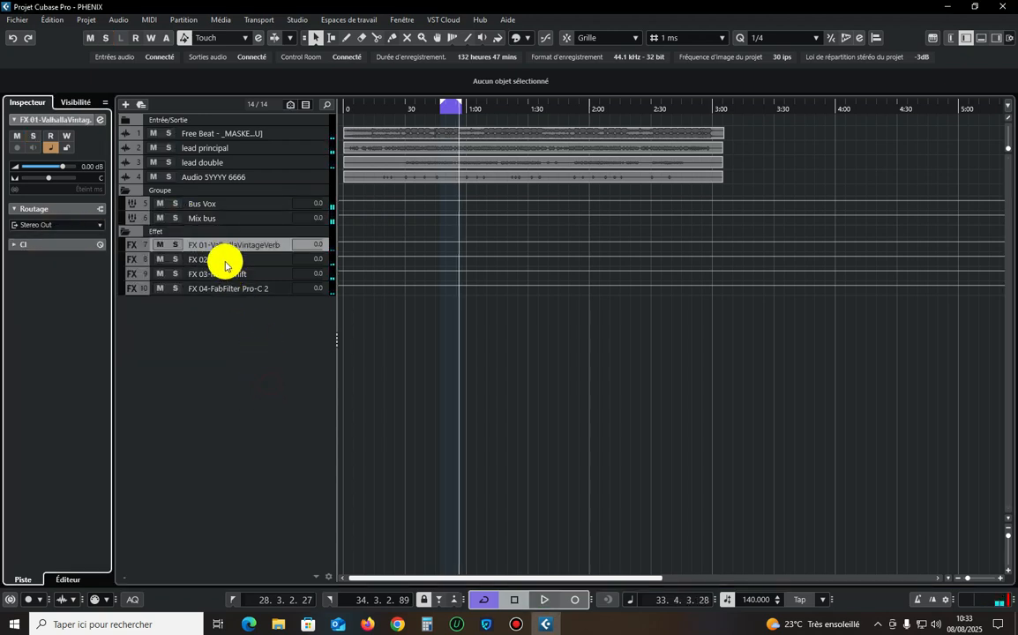
click(174, 218)
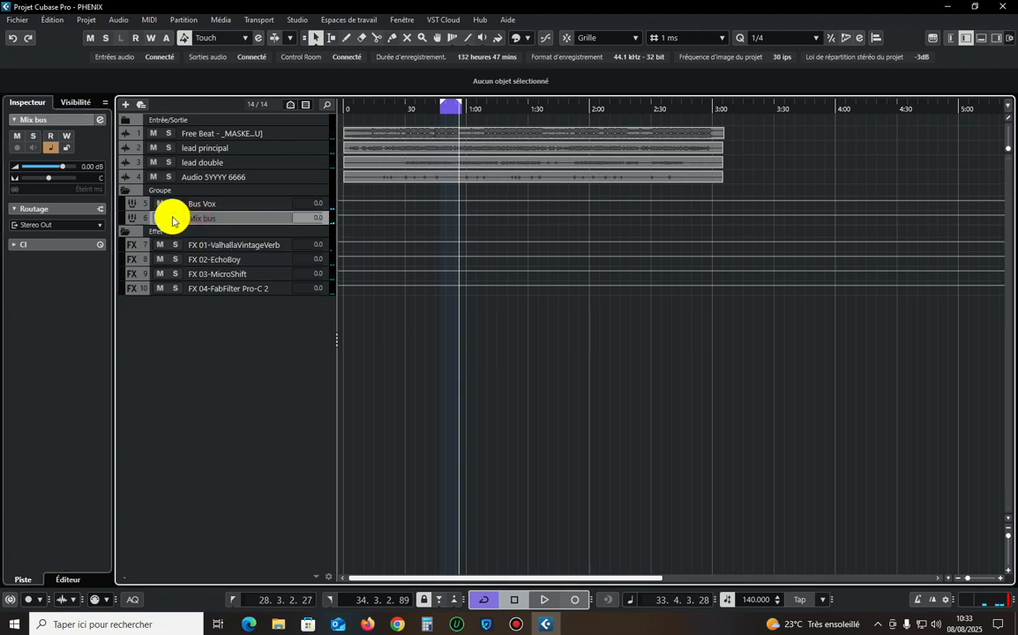
click(181, 218)
click(182, 219)
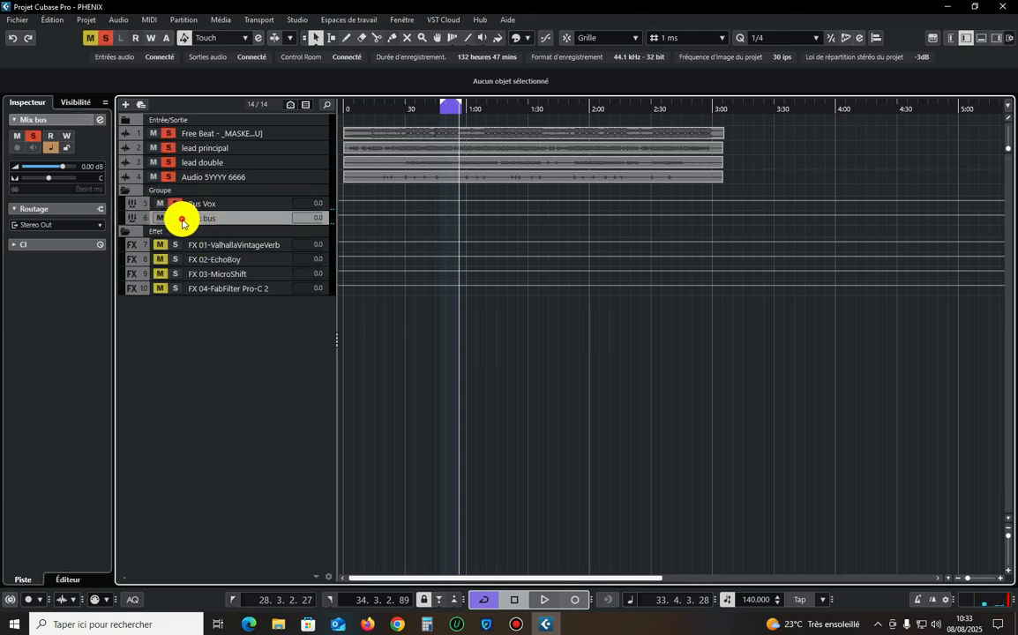
click(182, 218)
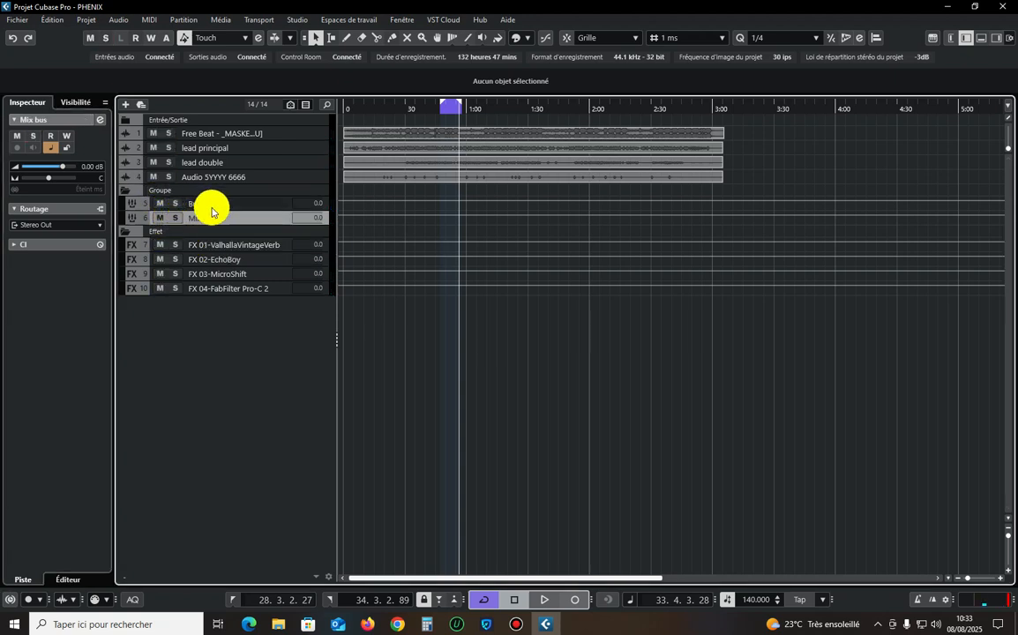
click(209, 205)
click(146, 244)
click(64, 225)
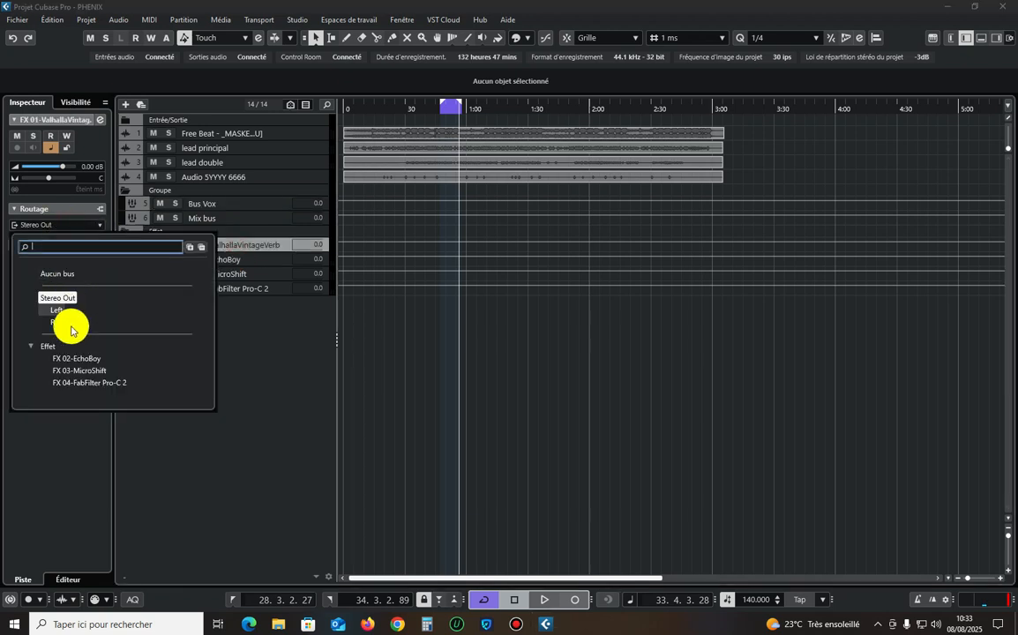
click(251, 325)
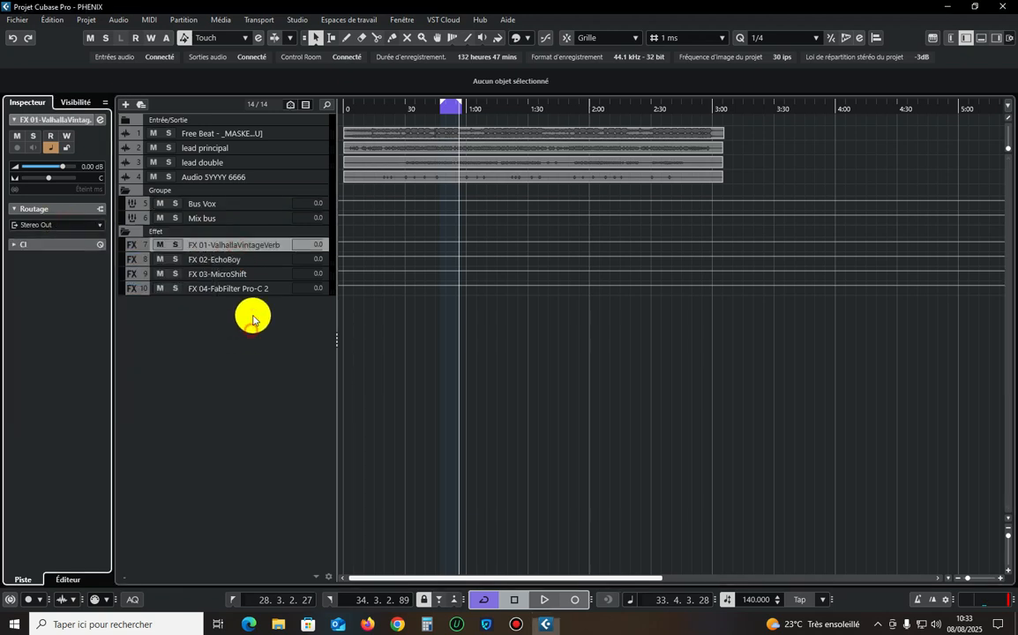
click(234, 261)
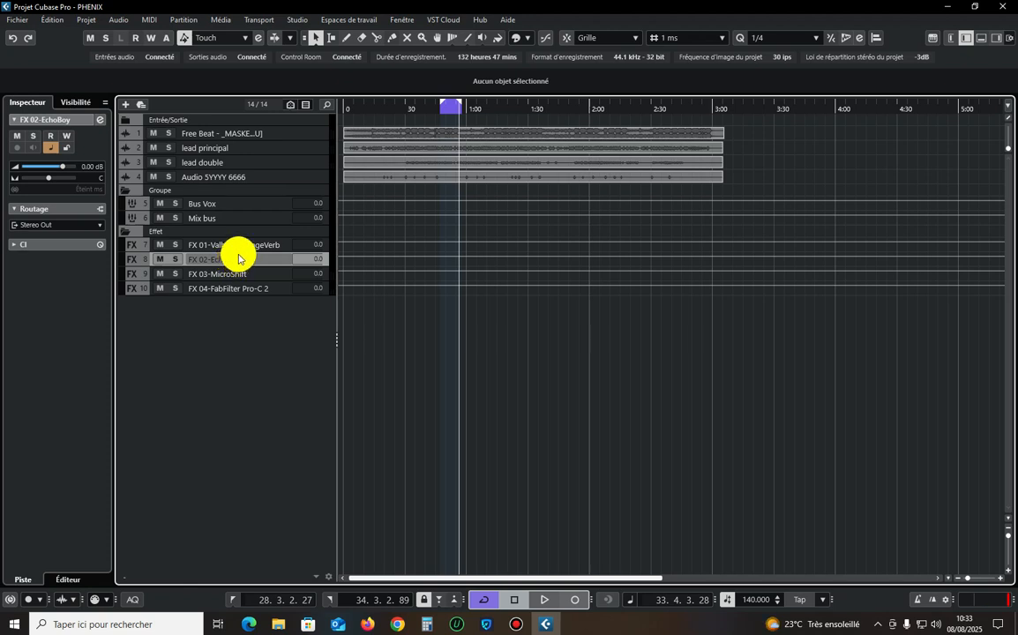
Open the Mix bus channel settings and insert SSLComp Stereo in the first insert slot.
click(186, 217)
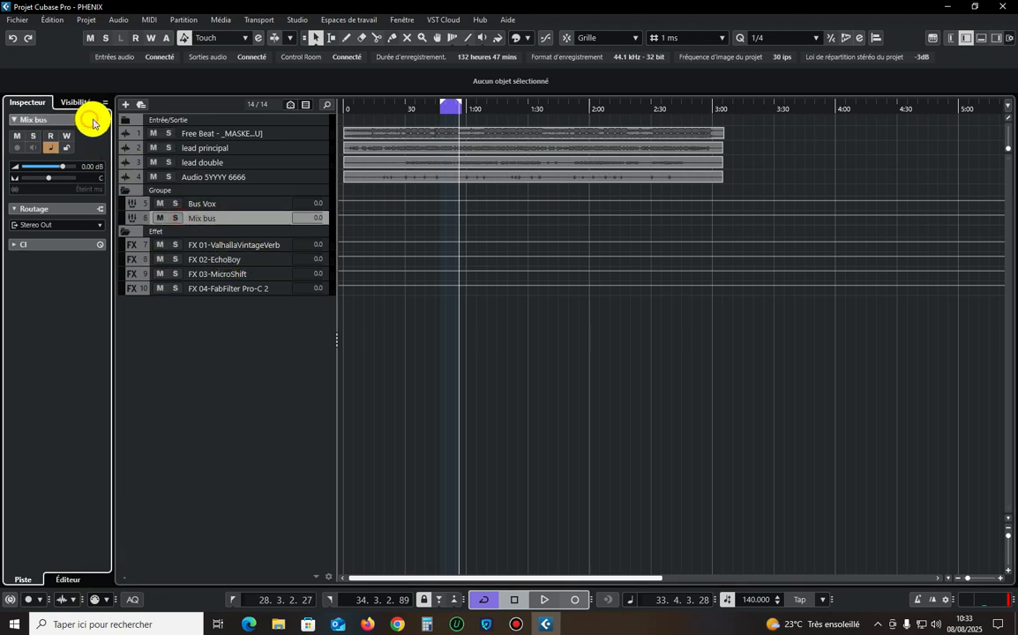
click(100, 119)
click(281, 223)
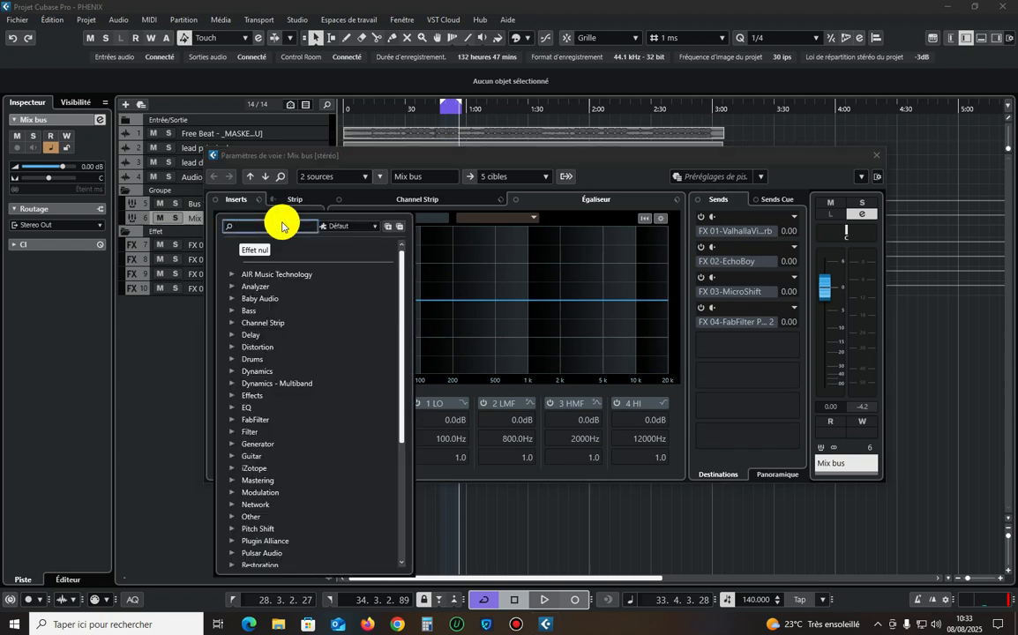
text(ssl)
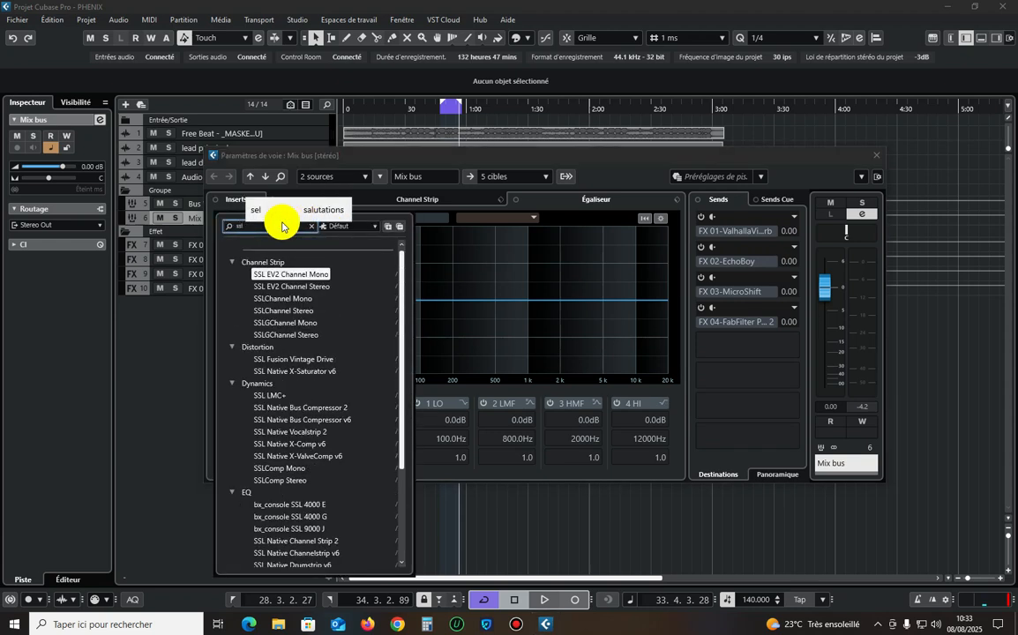
click(302, 479)
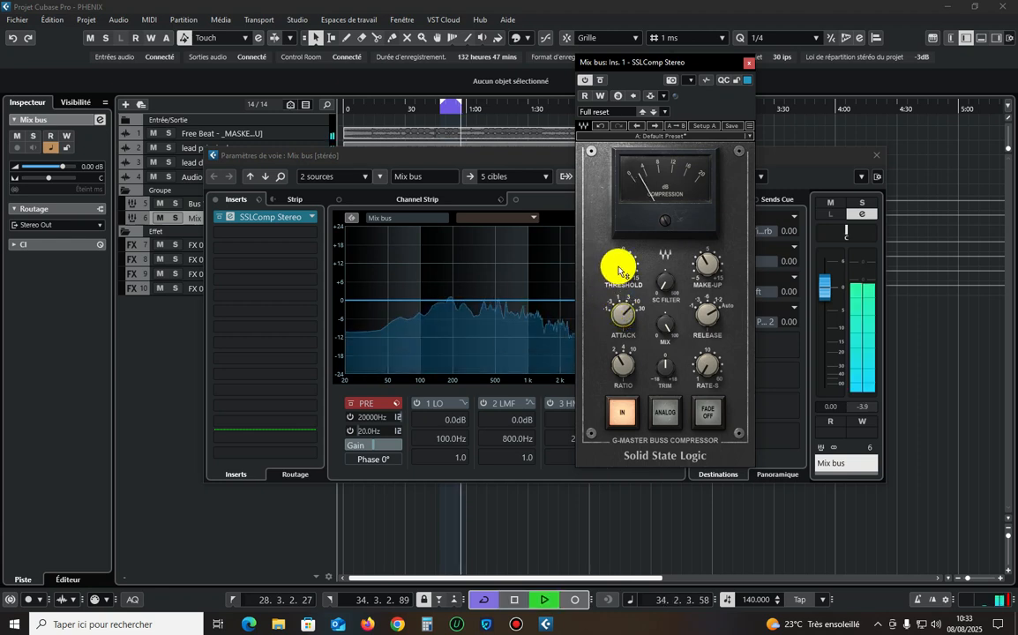
Adjust SSLComp Stereo's threshold and make-up gain while listening to the Mix bus, close its window and stop playback.
mouse_move(621, 269)
drag(621, 269, 621, 276)
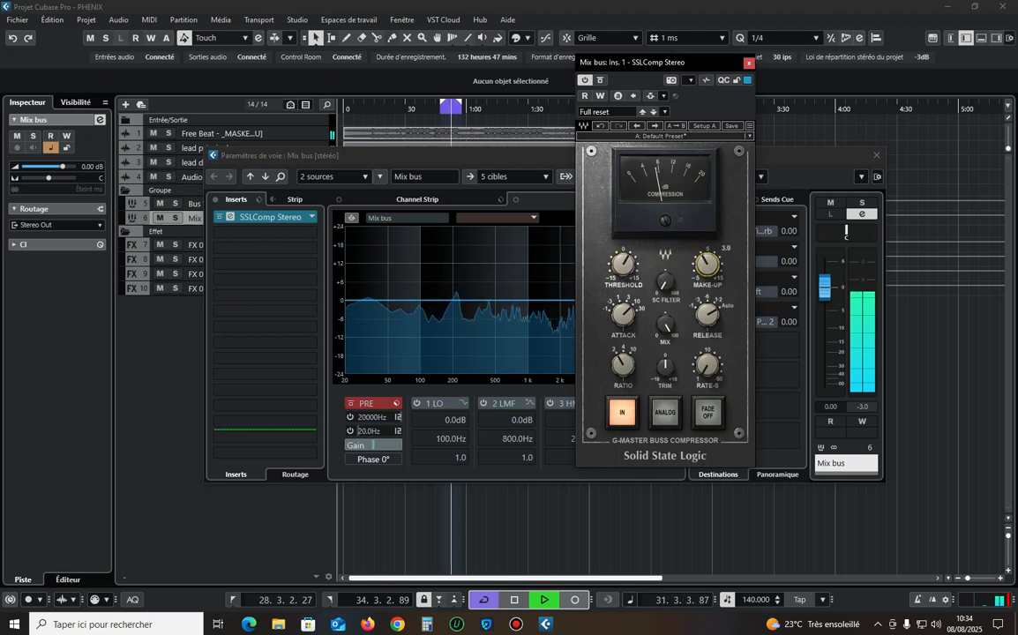
key(space)
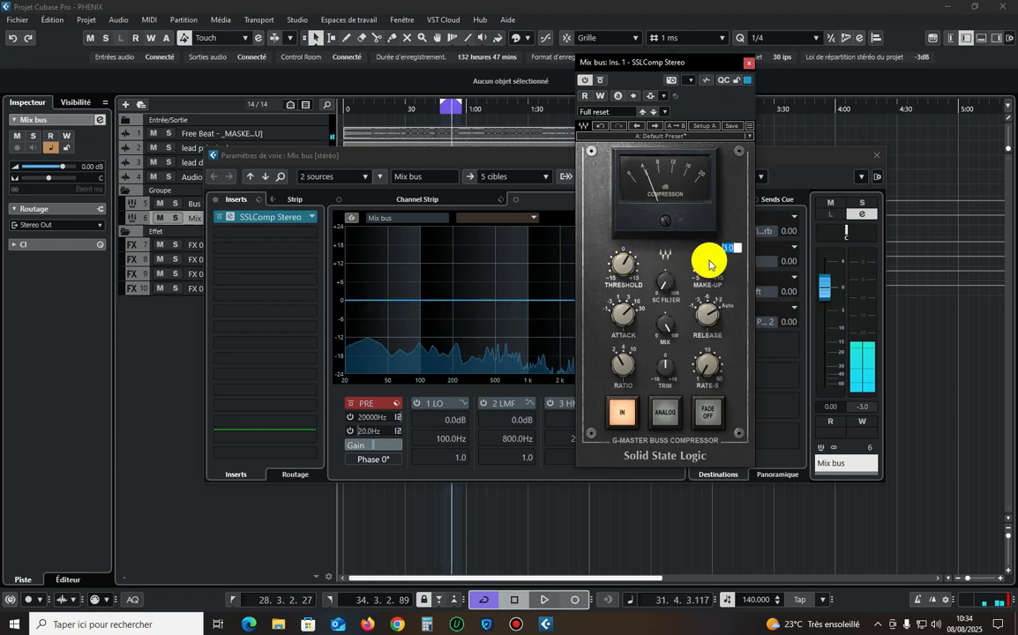
drag(709, 265, 709, 282)
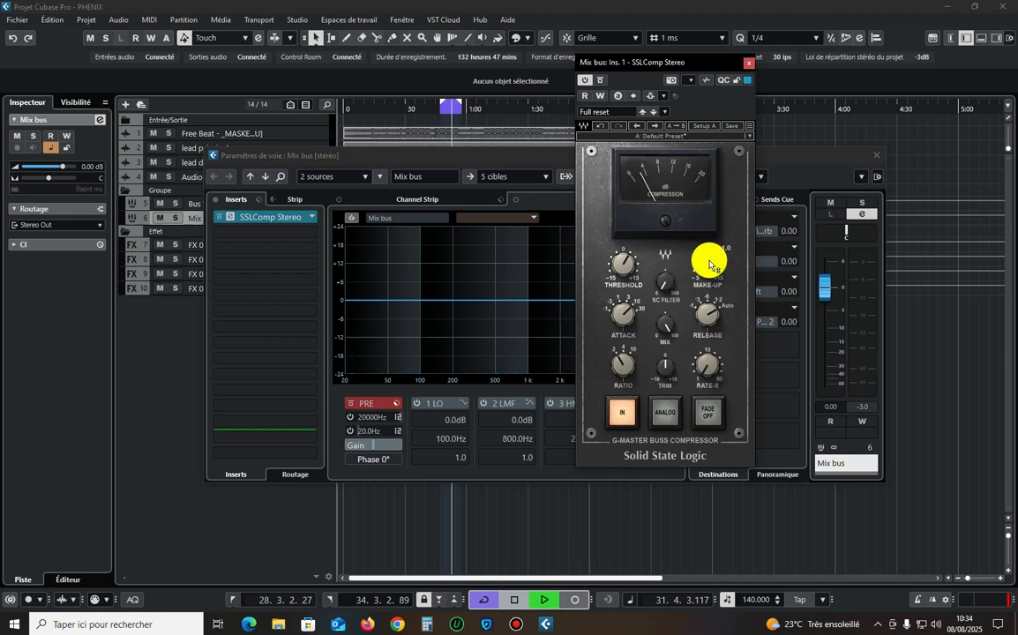
click(748, 63)
key(space)
Insert L2 Stereo in the Mix bus's second insert slot, turn off ARC, set the release to 100 and close the plug-in window.
click(279, 240)
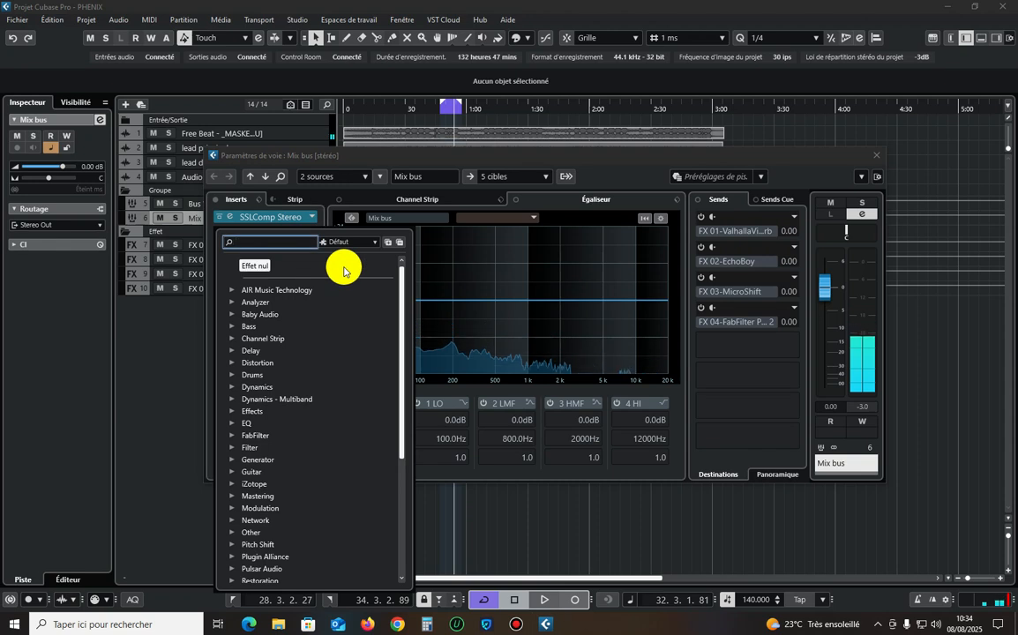
text(l2)
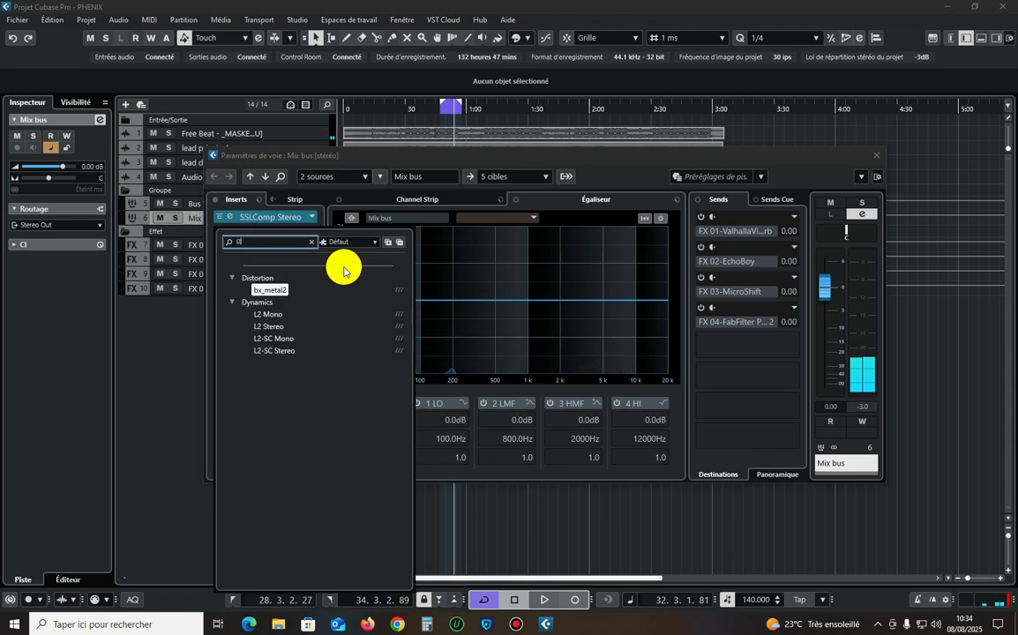
click(265, 326)
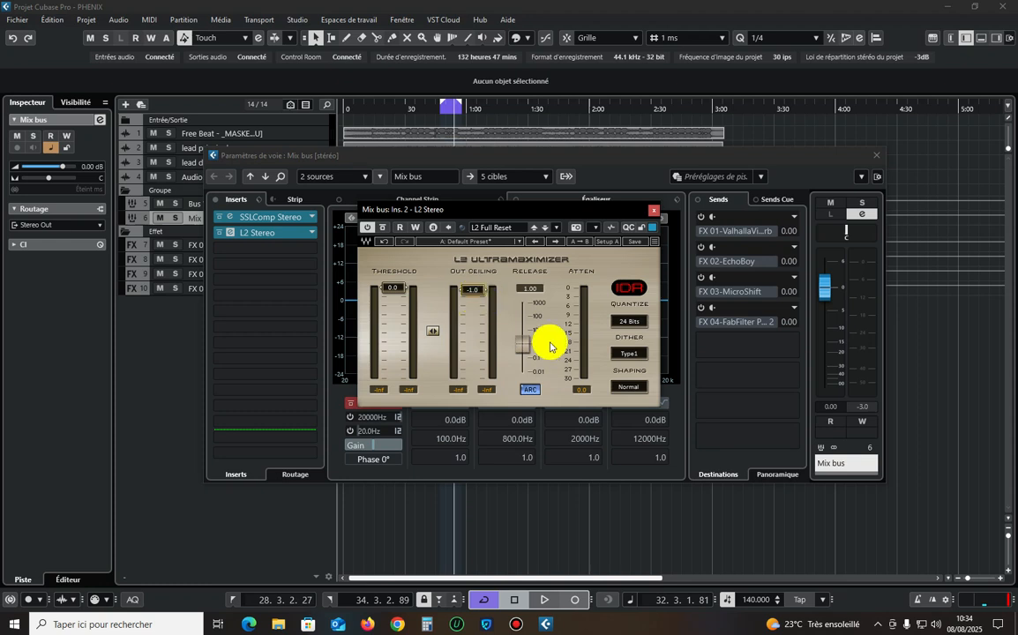
click(530, 389)
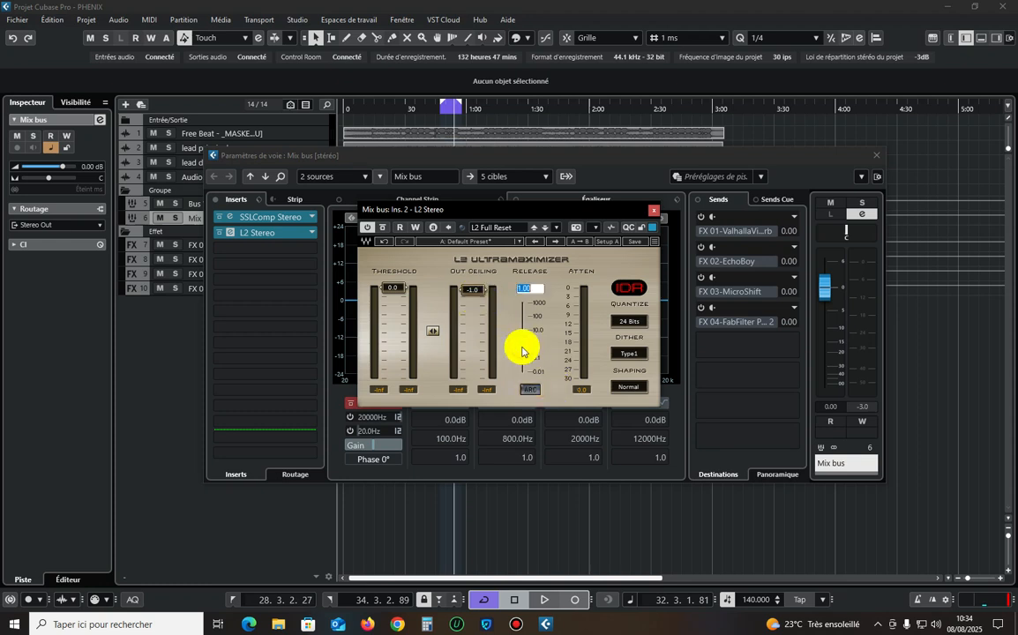
click(522, 351)
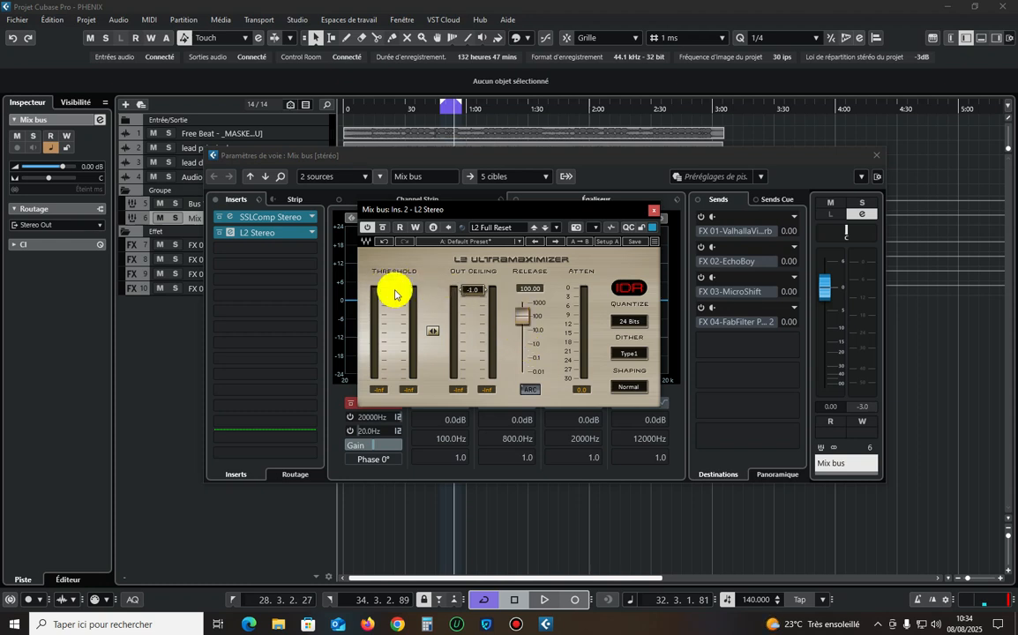
click(654, 210)
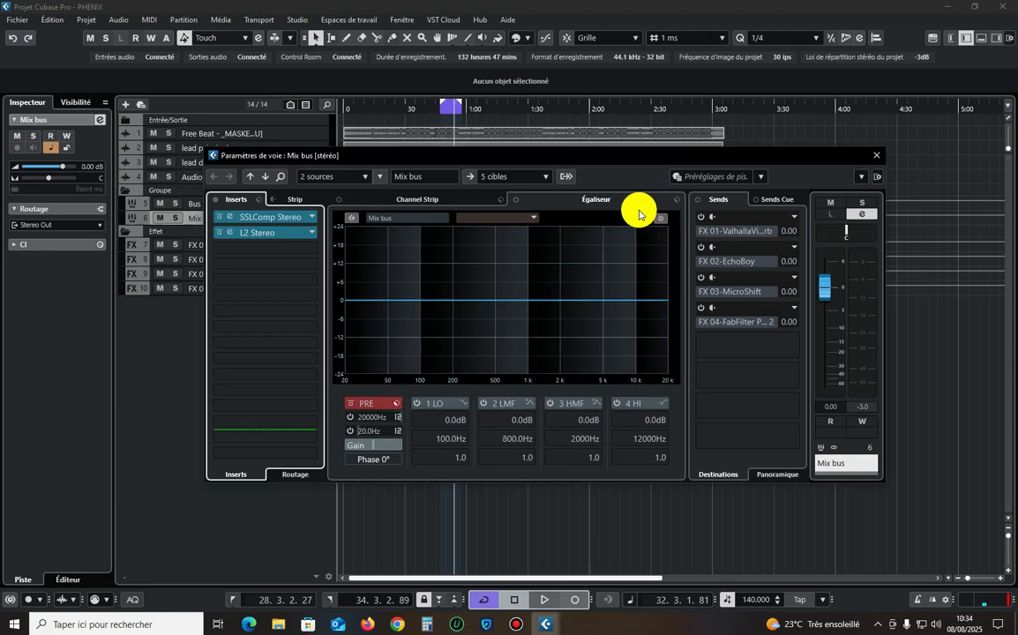
Play the project, close the Mix bus channel settings, and check the output routing of Bus Vox, Free Beat and FX 01-ValhallaVintageVerb.
key(space)
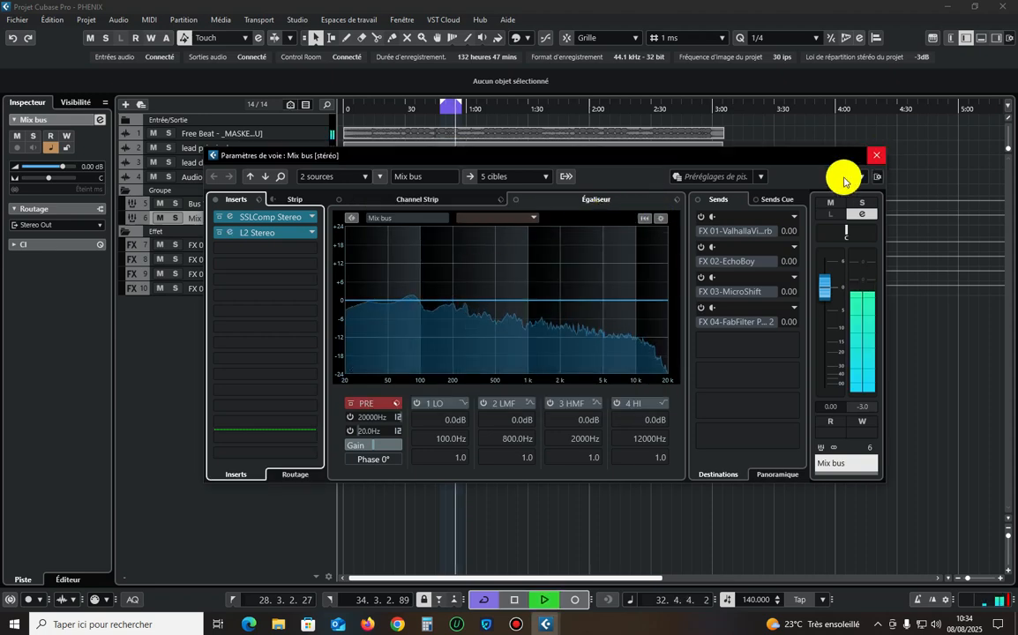
click(876, 155)
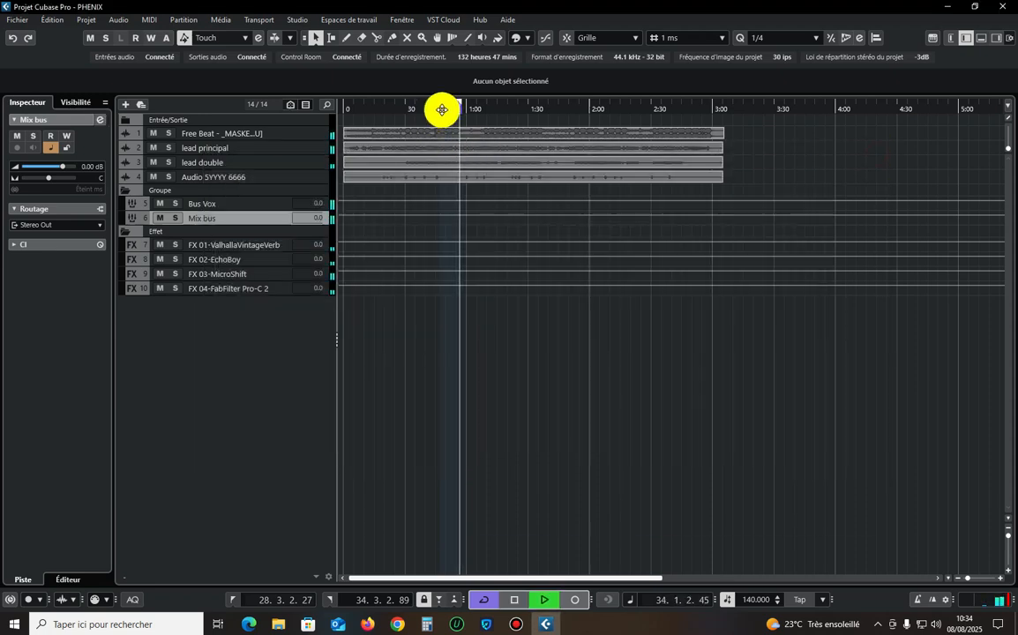
click(257, 205)
click(295, 134)
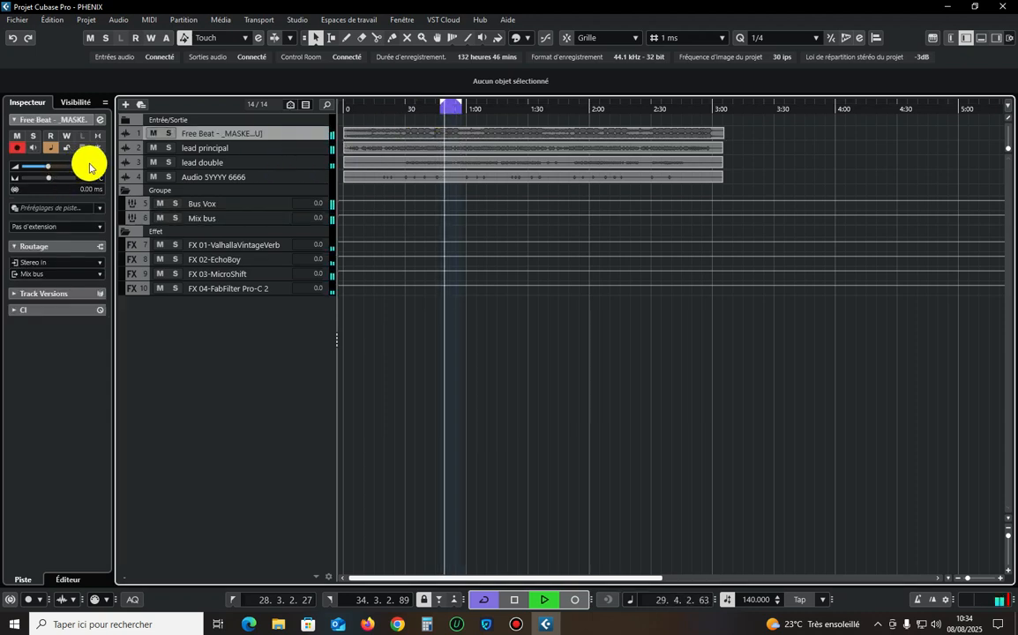
click(236, 247)
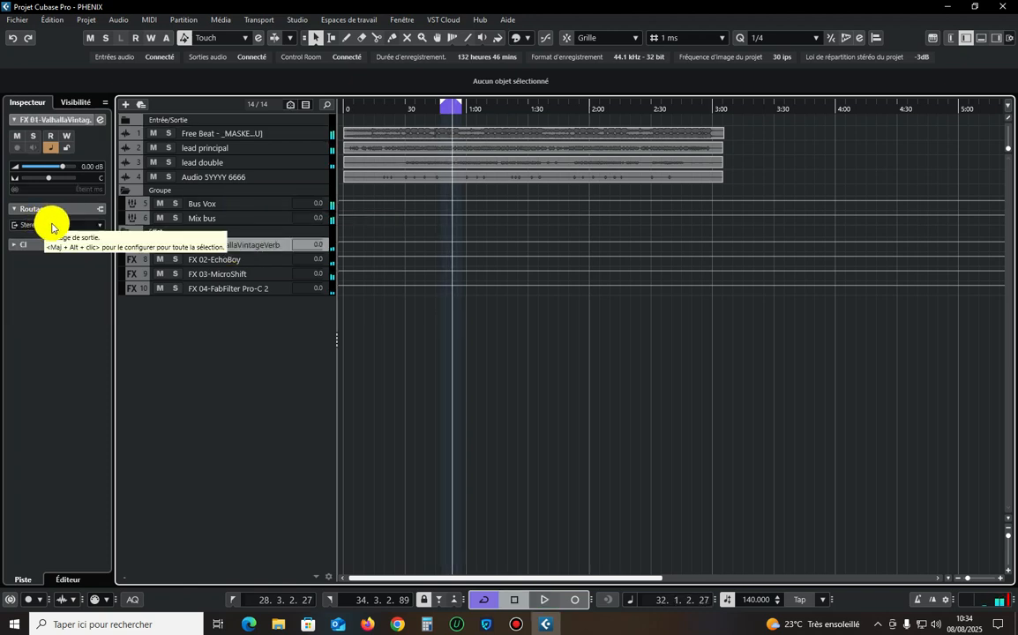
click(51, 227)
click(269, 403)
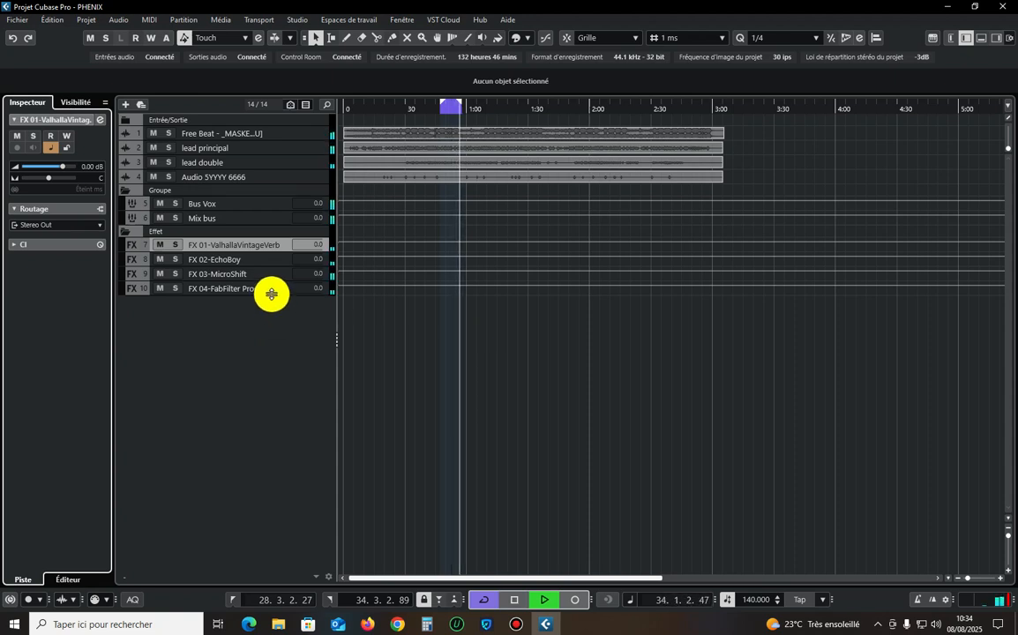
Compare the available output routing destinations of the Mix bus and Bus Vox group tracks.
click(268, 204)
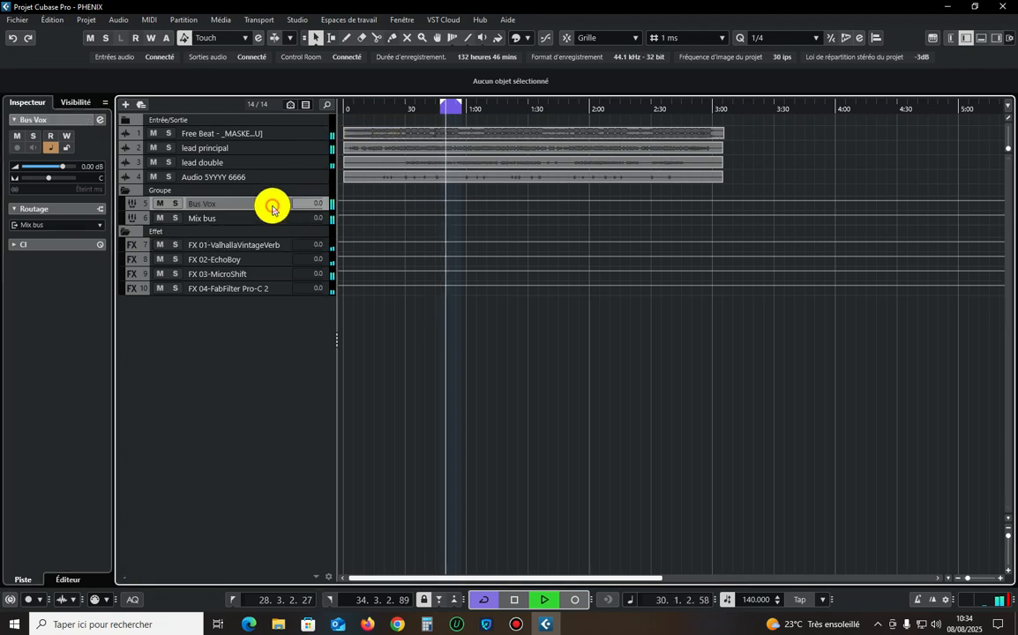
double_click(225, 218)
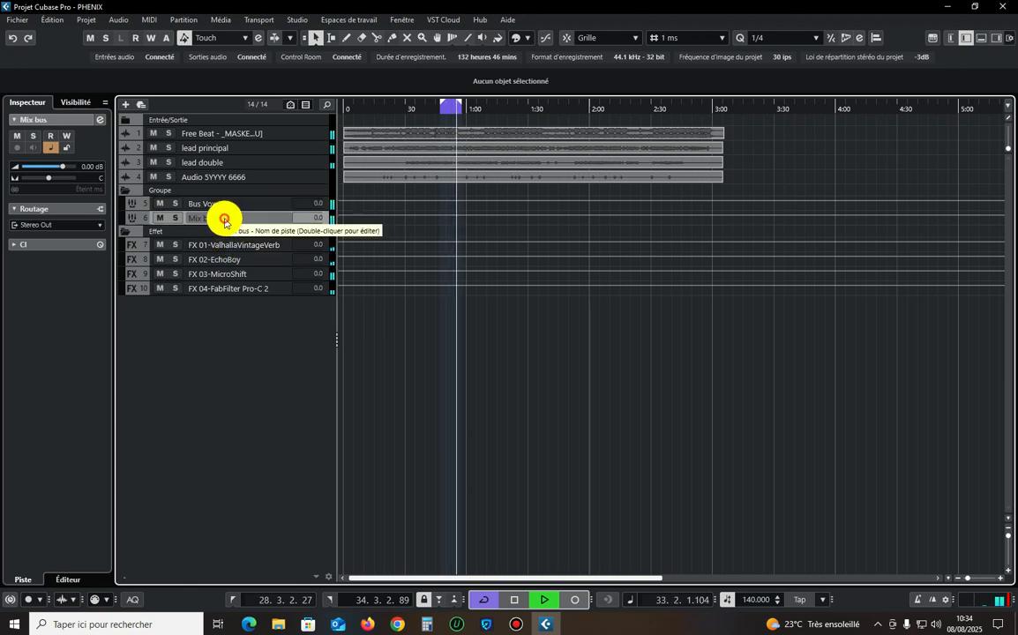
click(54, 224)
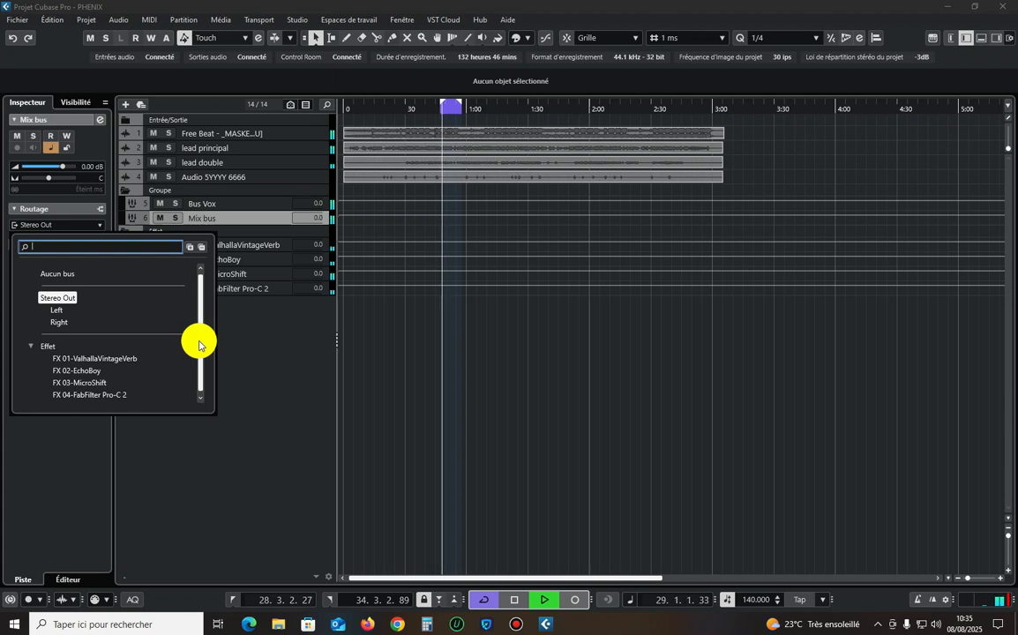
click(249, 245)
click(239, 202)
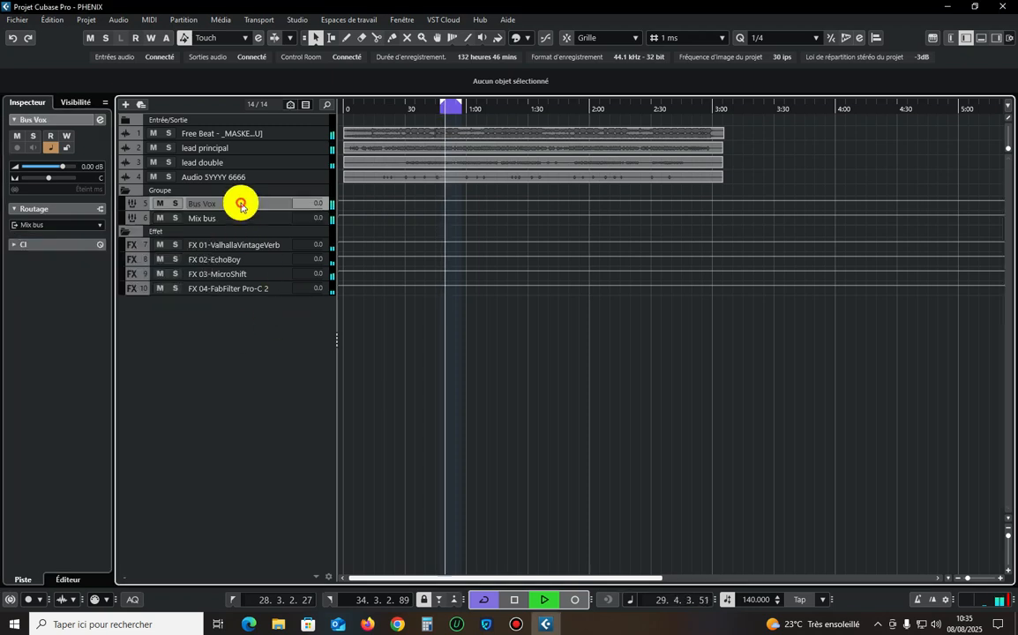
click(50, 224)
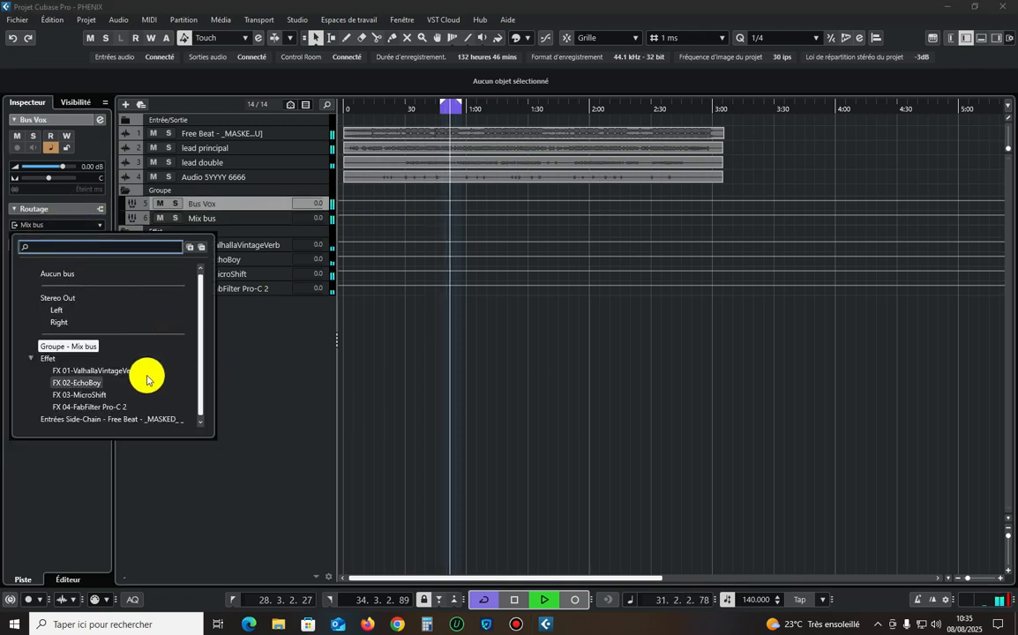
click(228, 358)
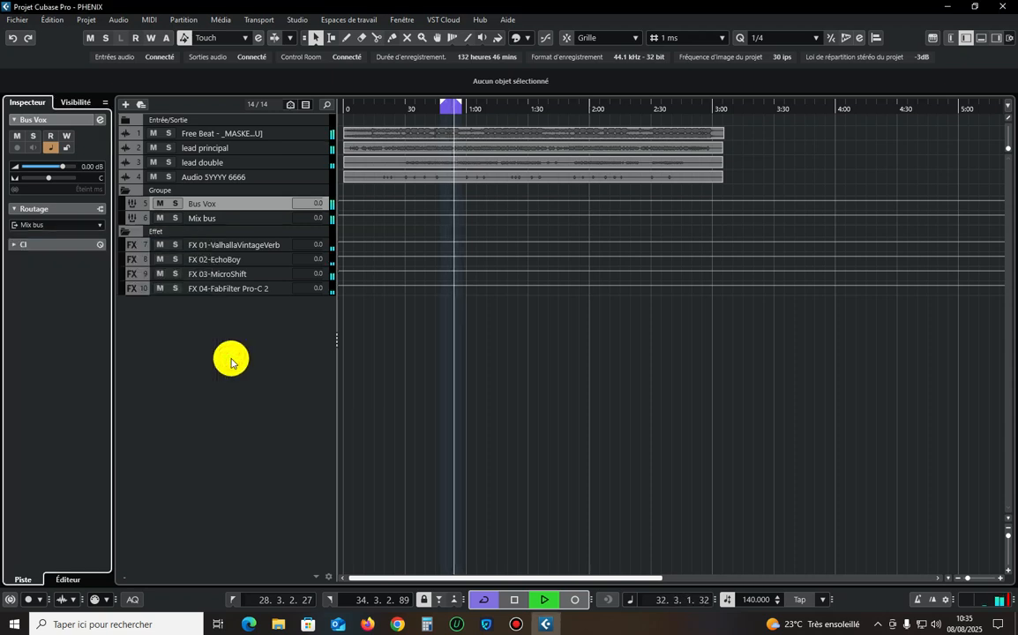
Audition FX 01-ValhallaVintageVerb and the other FX tracks soloed during playback, and clear all solos.
click(441, 111)
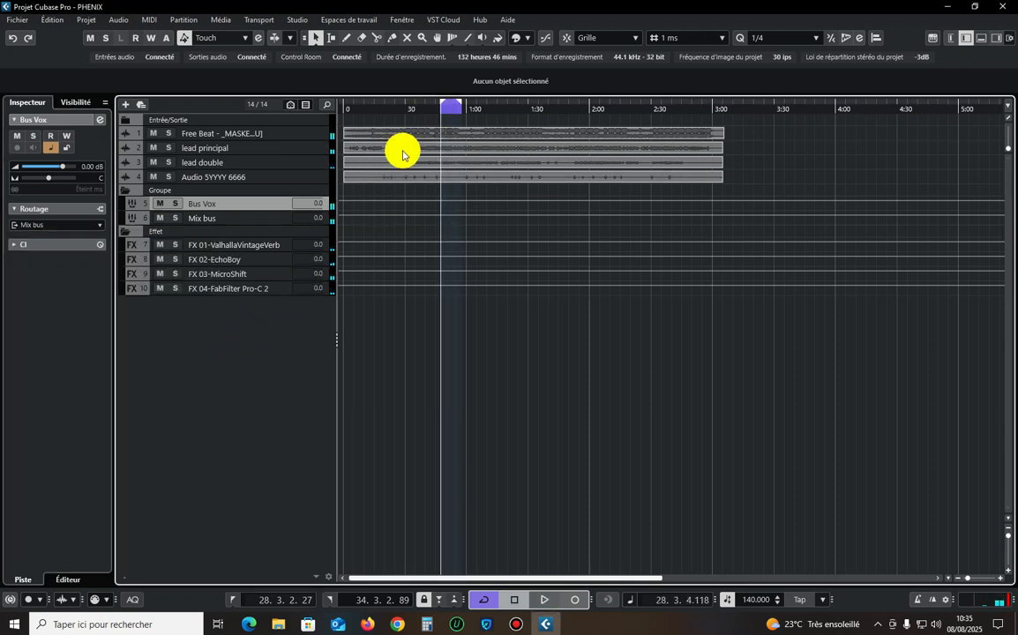
click(251, 245)
click(174, 244)
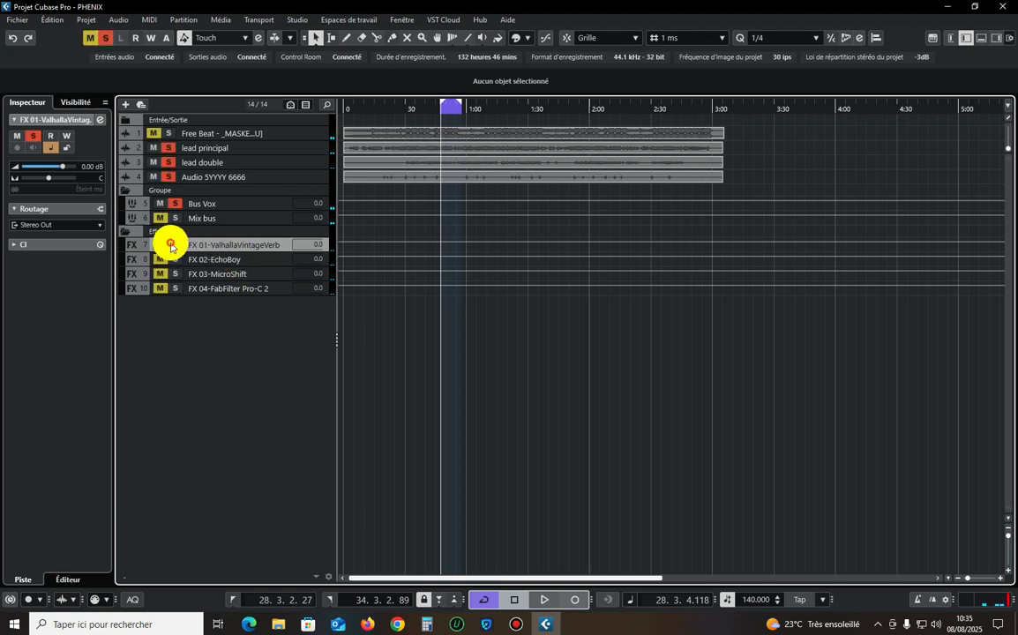
key(space)
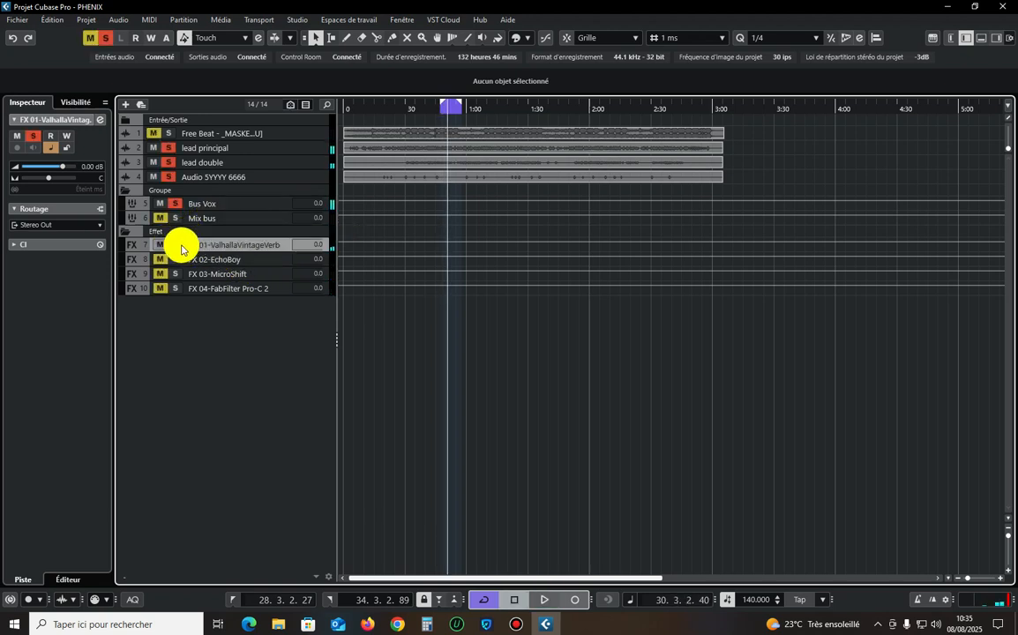
click(174, 259)
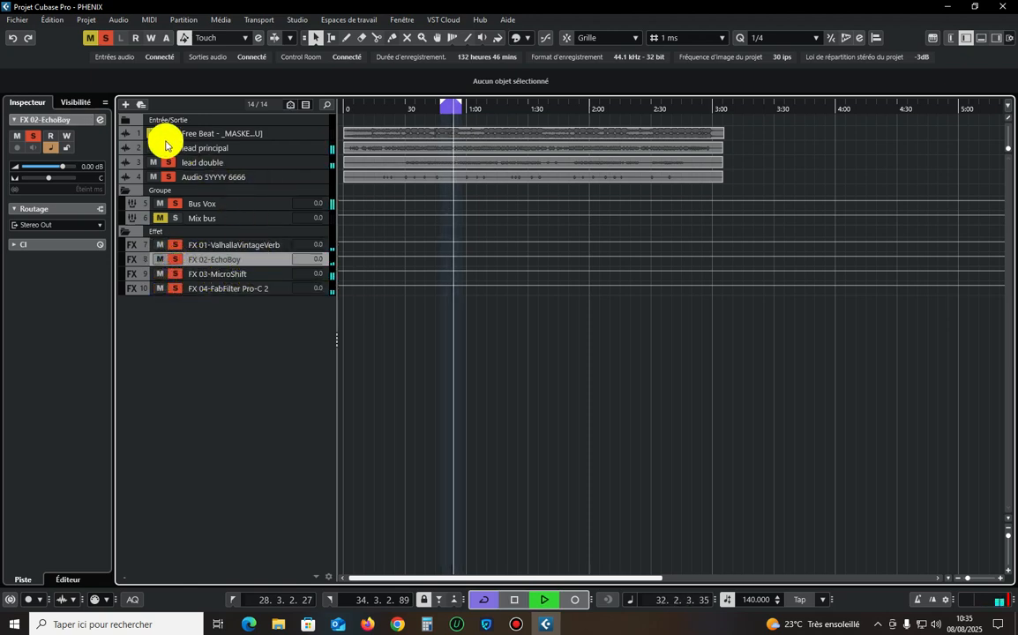
click(105, 38)
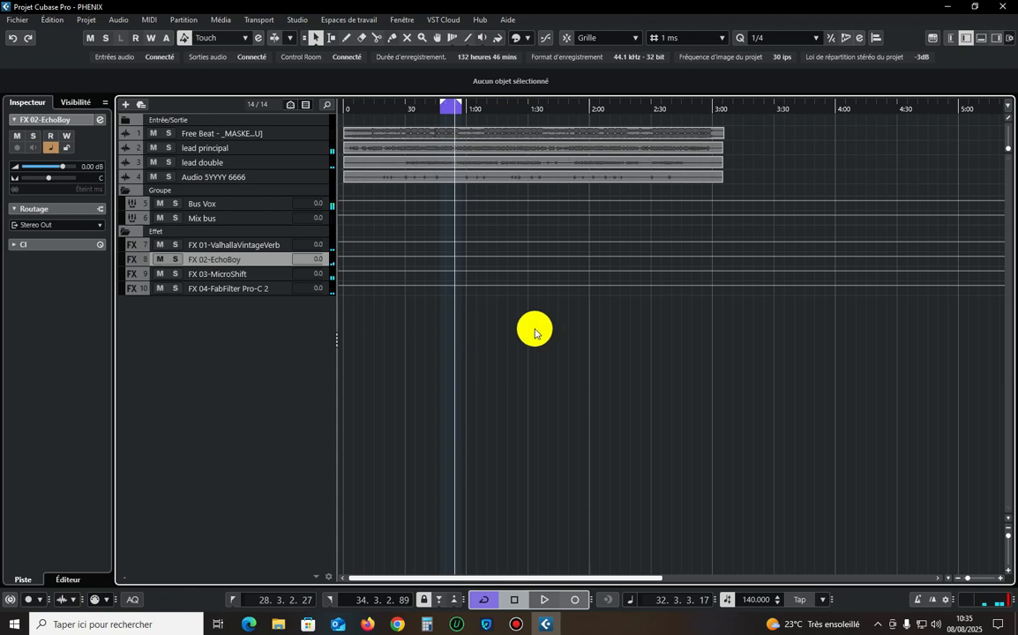
Set the loop range to span all audio events and place the playhead at bar 16.
scroll(534, 334, down, 4)
key(ctrl+a)
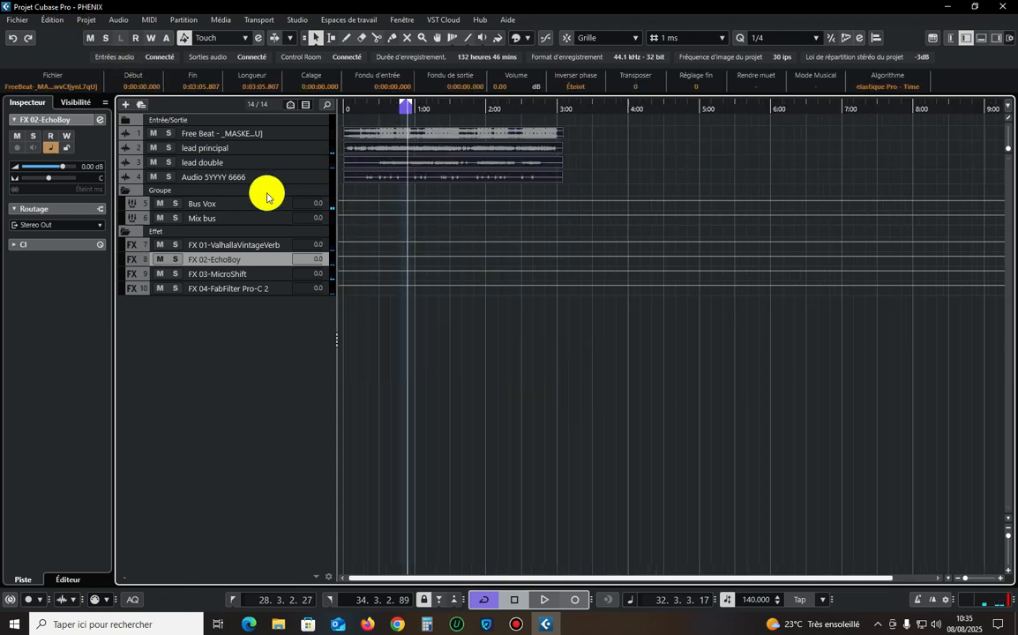
key(p)
click(490, 375)
key(space)
Play the full mix while reviewing the lead double, Free Beat and Bus Vox tracks, and stop playback.
key(space)
click(375, 110)
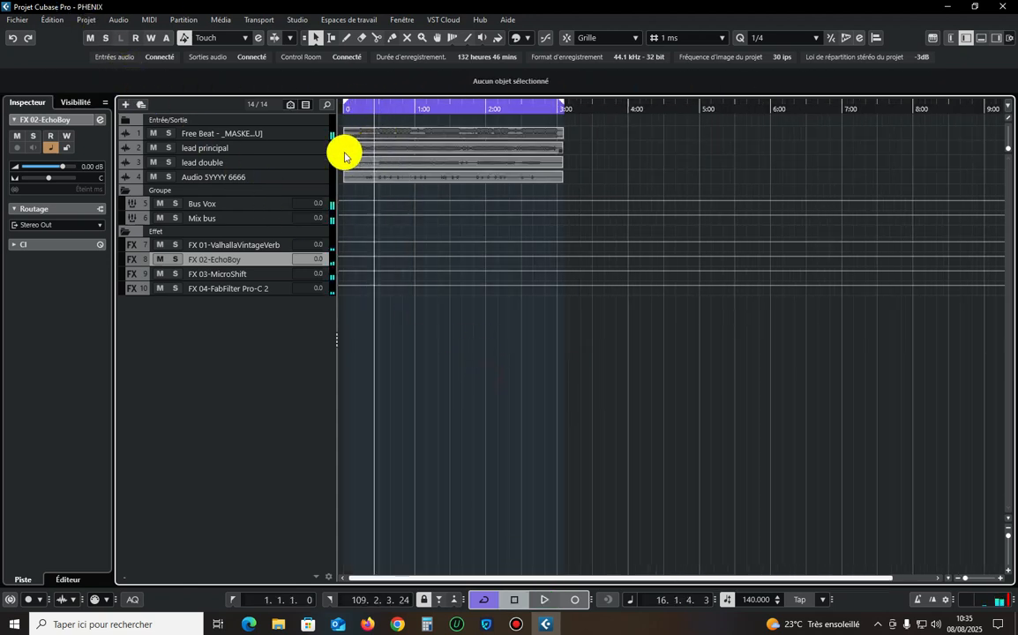
click(291, 162)
key(space)
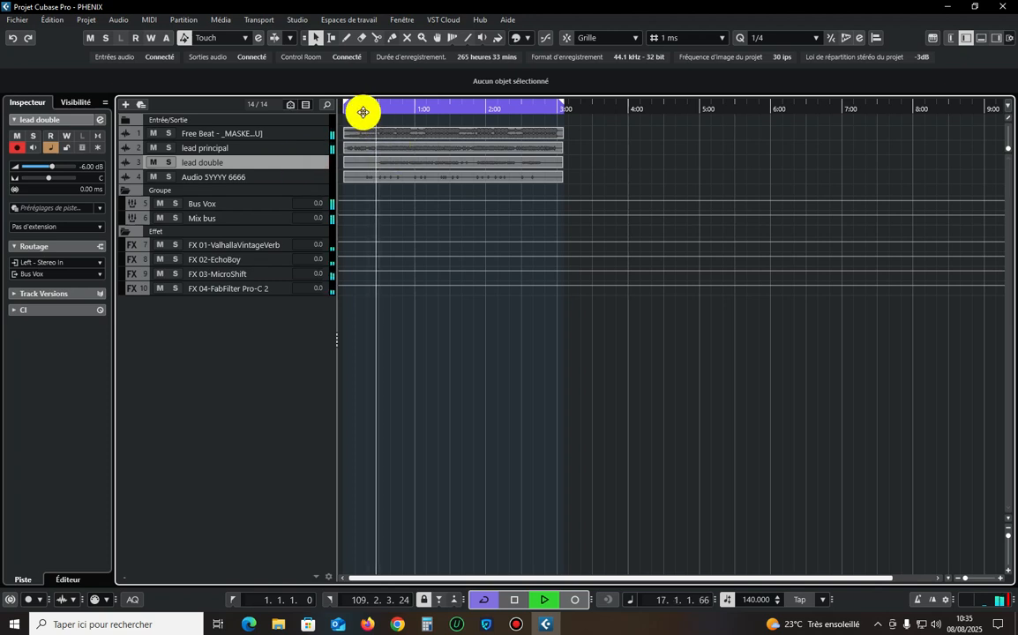
click(318, 132)
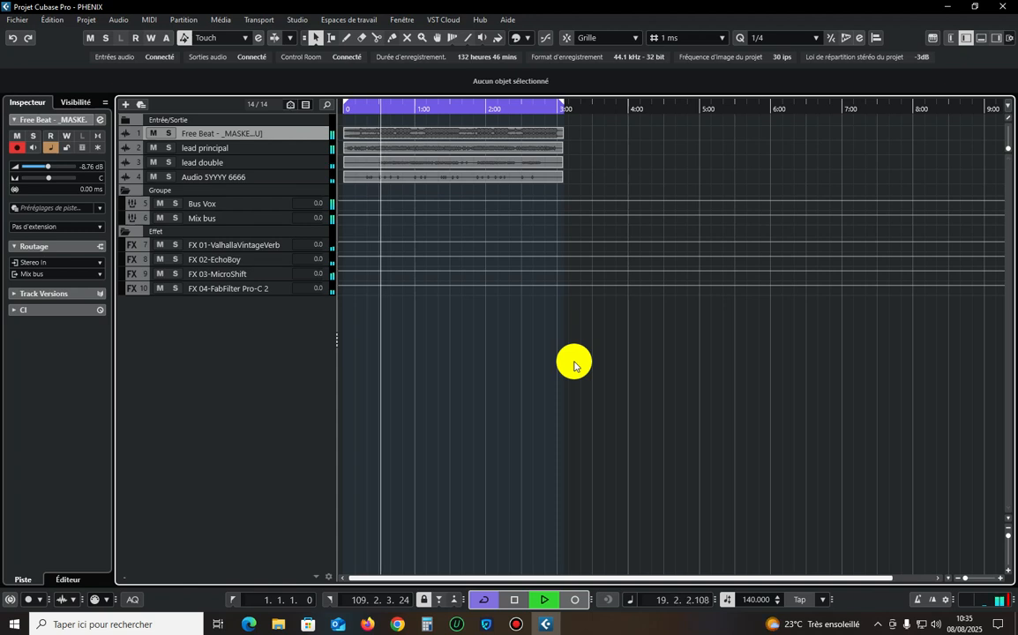
click(251, 206)
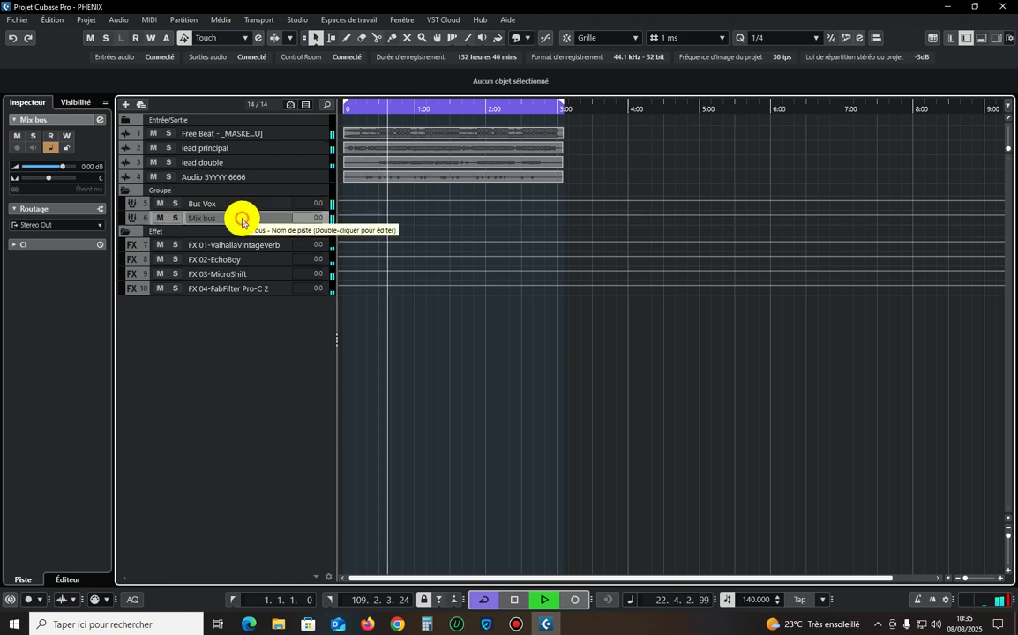
click(304, 133)
click(274, 208)
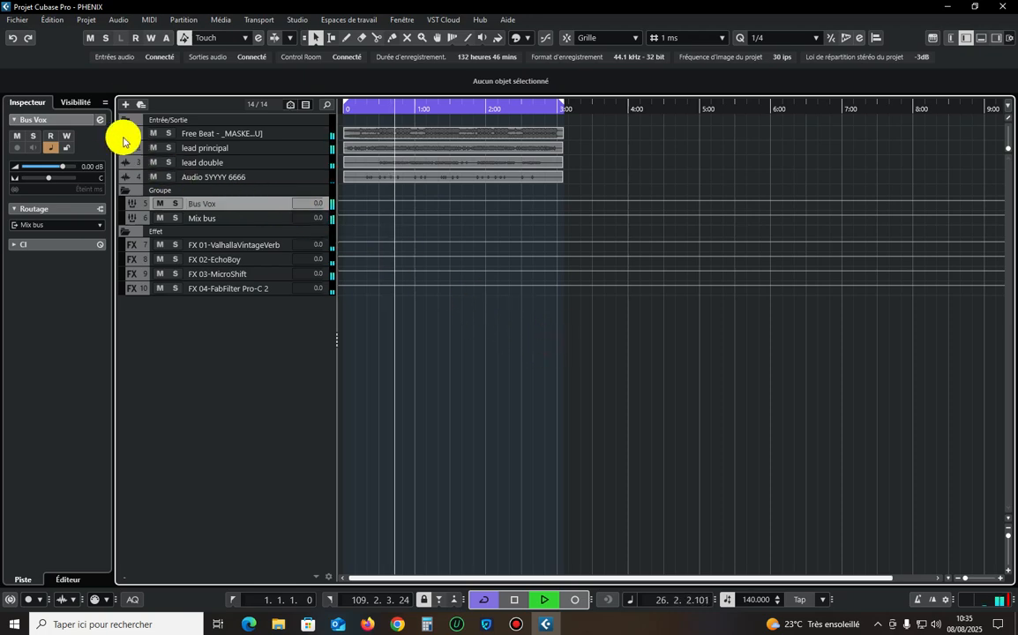
key(space)
Open the Bus Vox channel settings, examine its sends to the FX channels, and close the window.
click(99, 119)
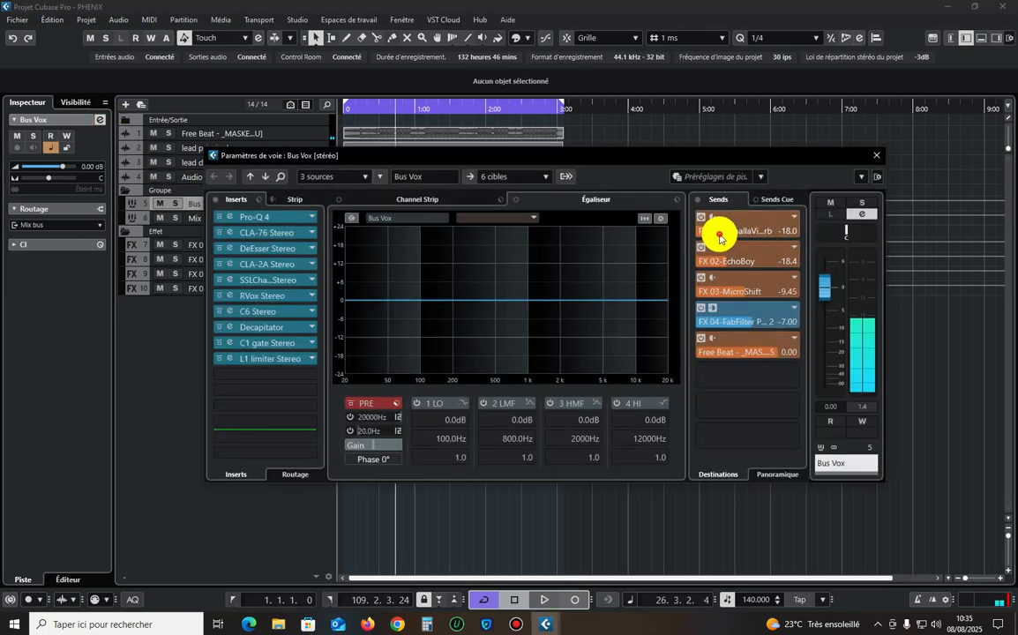
click(719, 238)
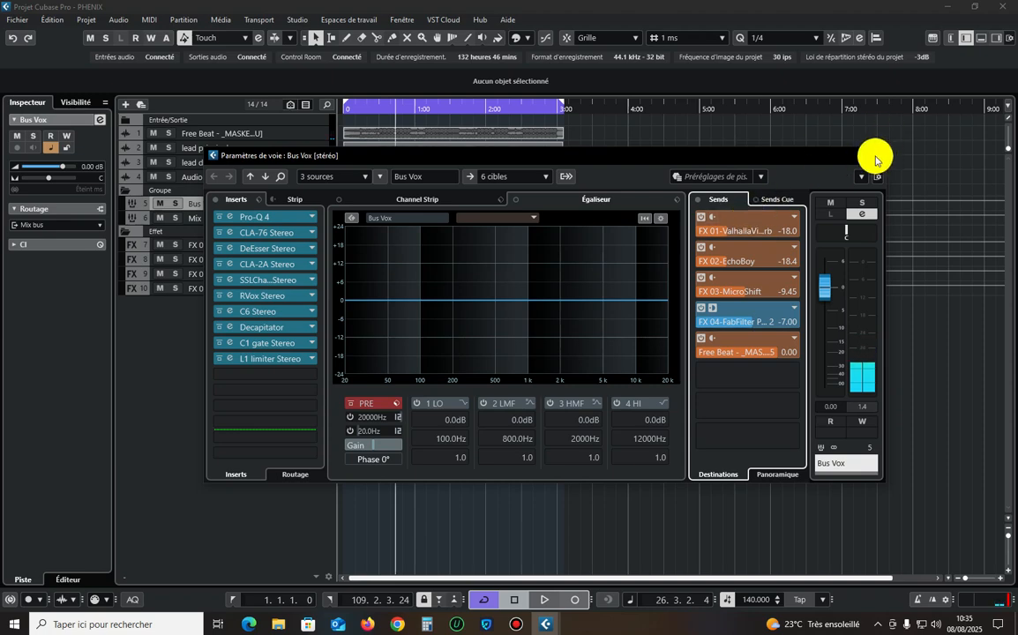
click(876, 160)
Select all four FX tracks together, examine their output routing choices, and check the Mix bus and Bus Vox tracks.
drag(254, 291, 250, 255)
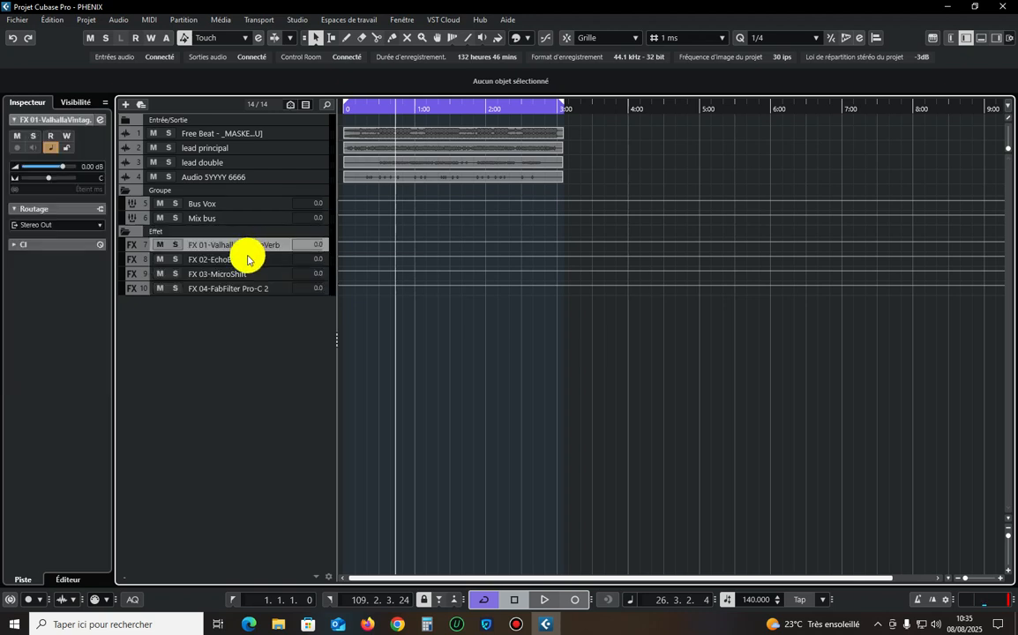
ctrl+click(241, 263)
ctrl+click(236, 275)
ctrl+click(247, 289)
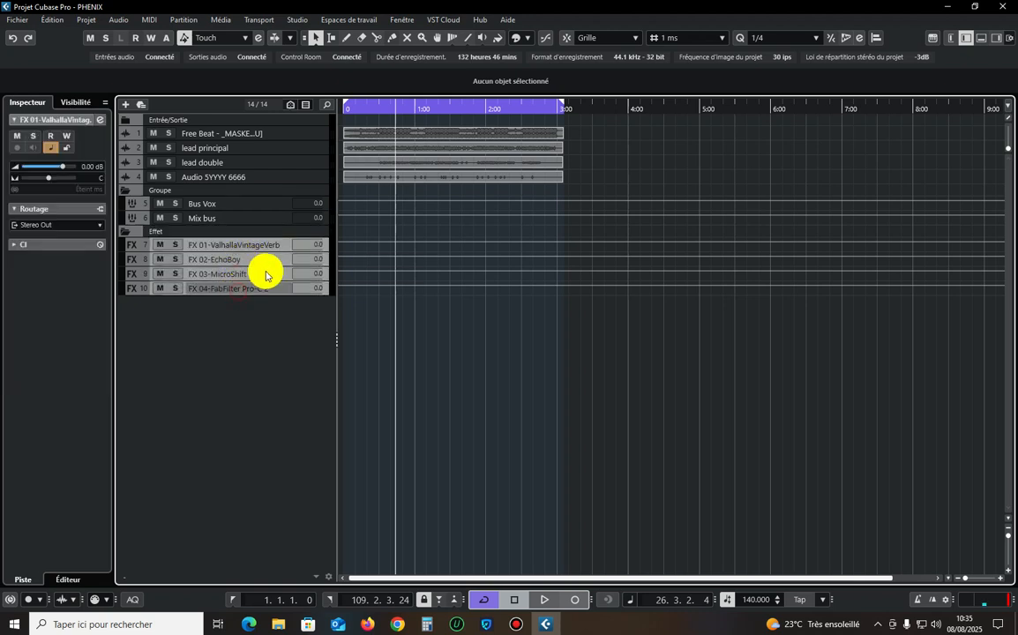
click(77, 224)
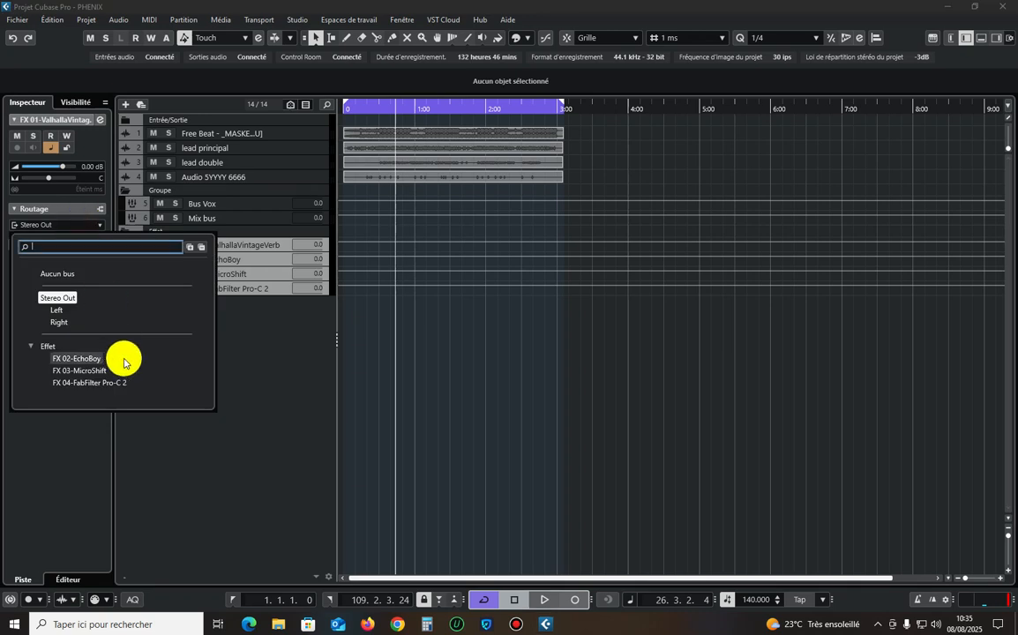
click(279, 357)
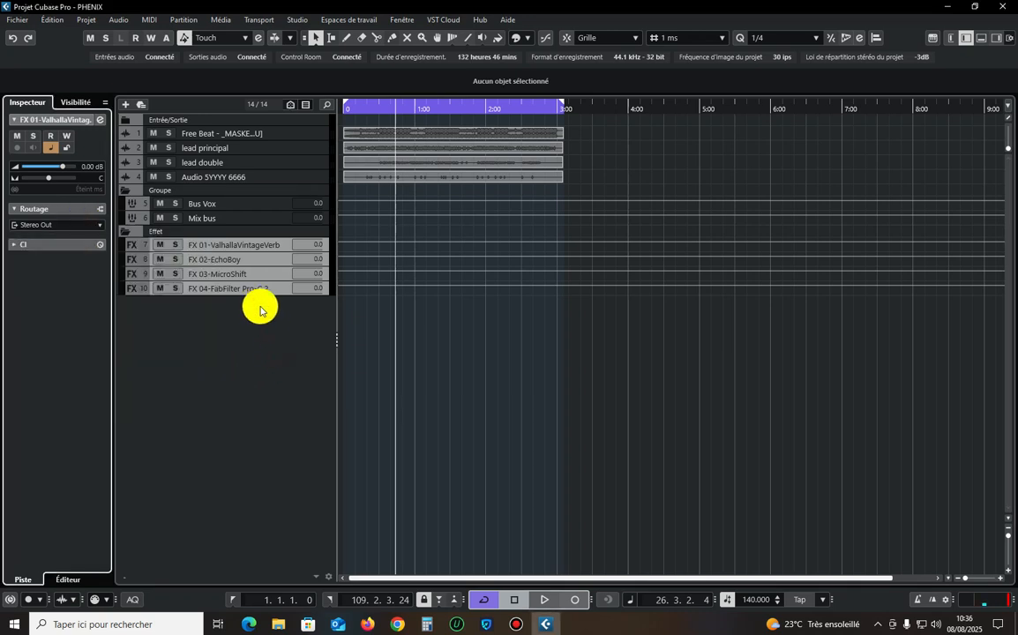
click(259, 218)
click(257, 204)
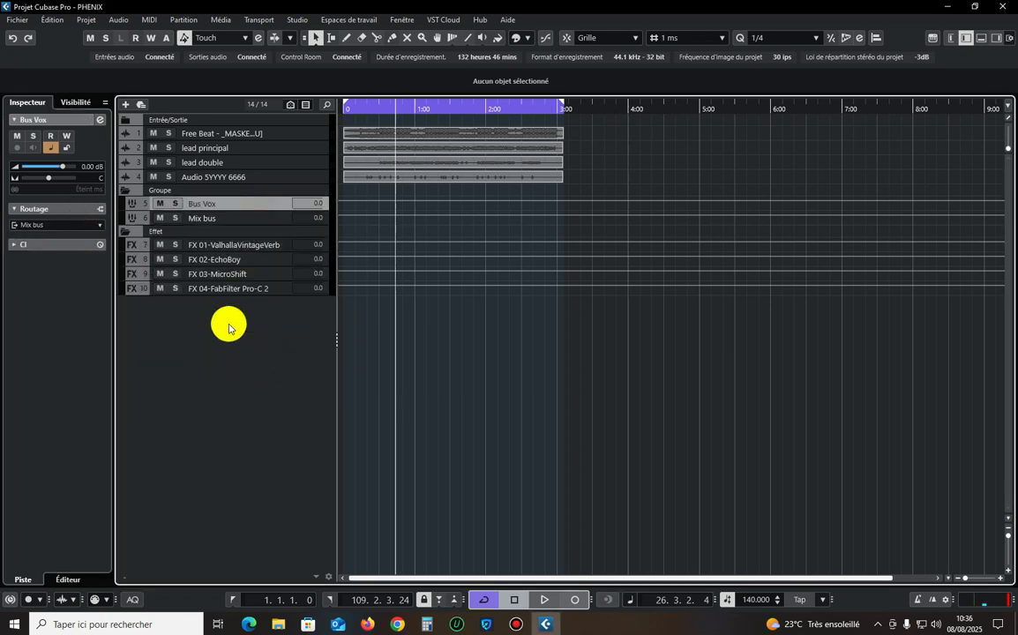
Play the full mix, solo the Mix bus, and examine the output routing choices of the FX 01-ValhallaVintageVerb track.
key(space)
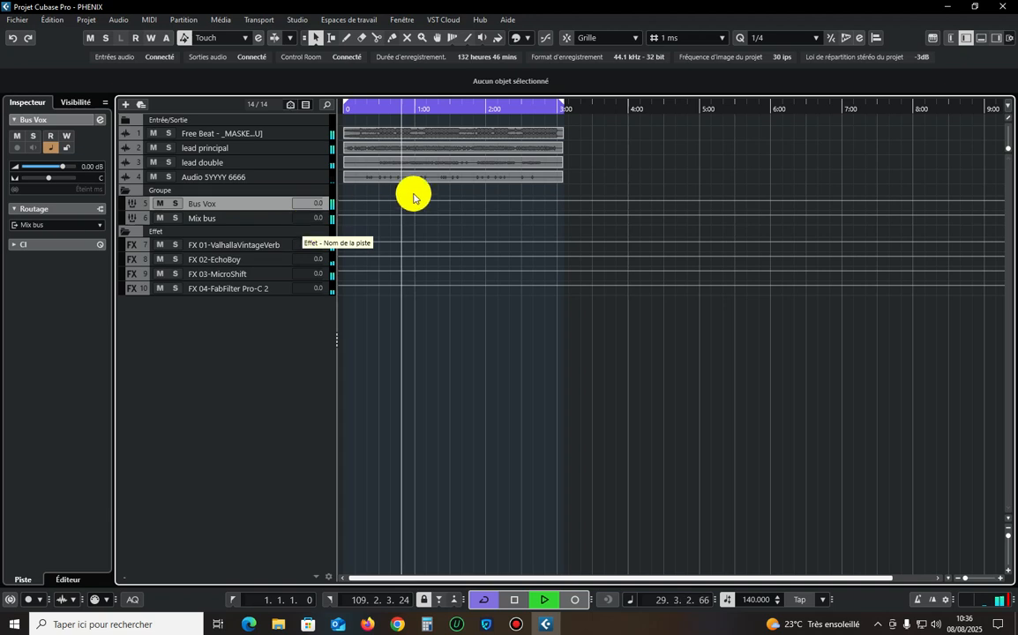
click(403, 150)
click(307, 151)
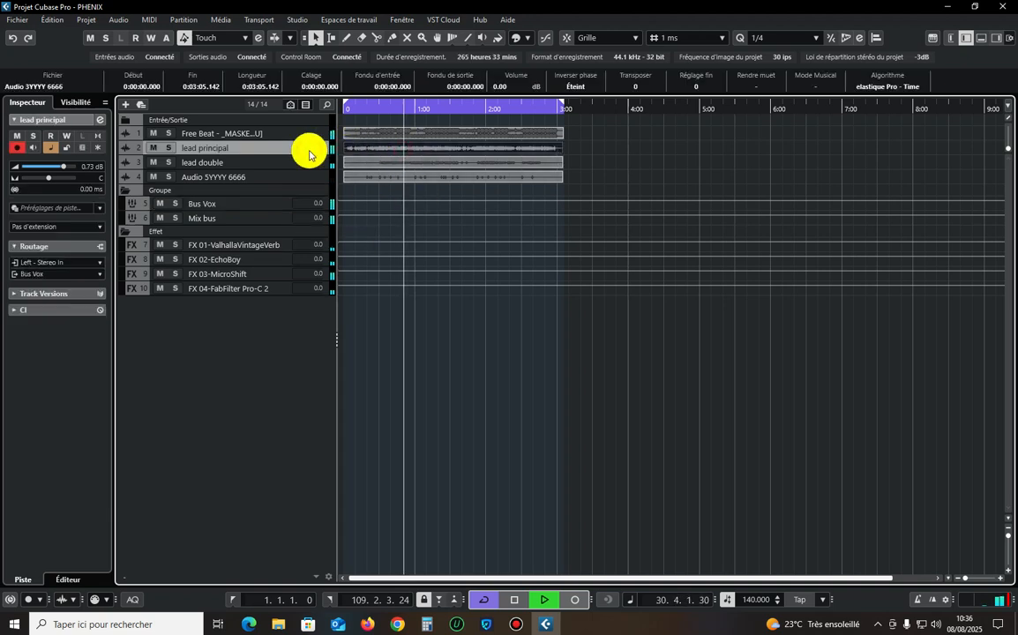
click(175, 218)
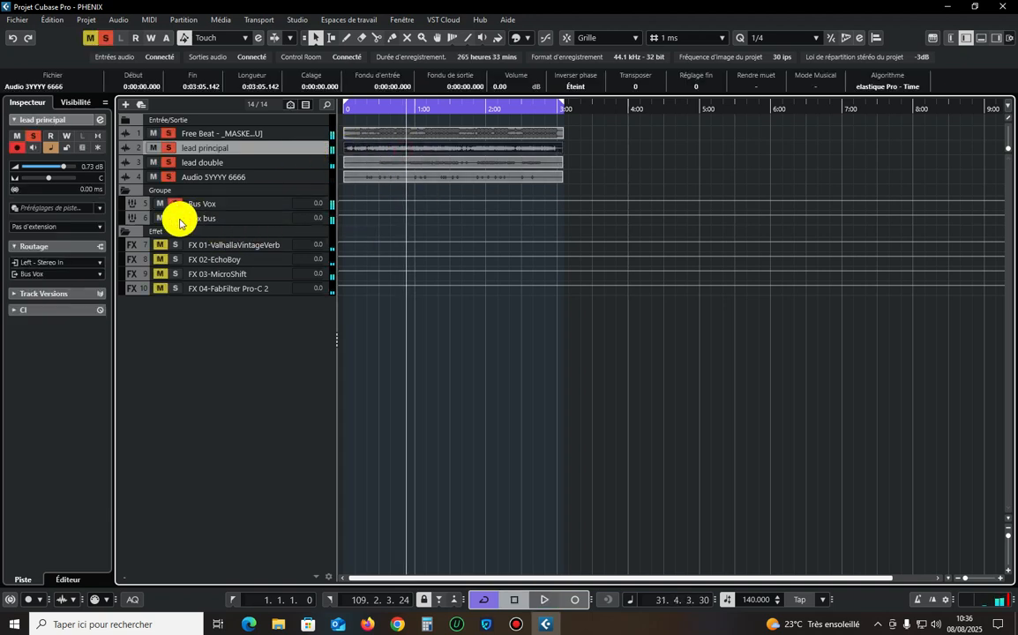
click(233, 244)
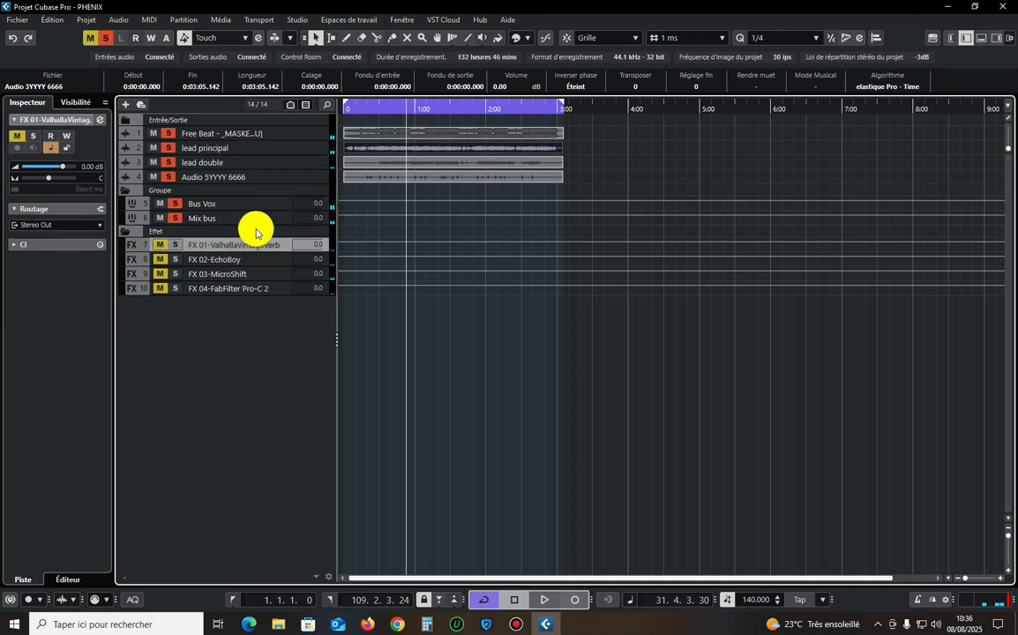
click(58, 224)
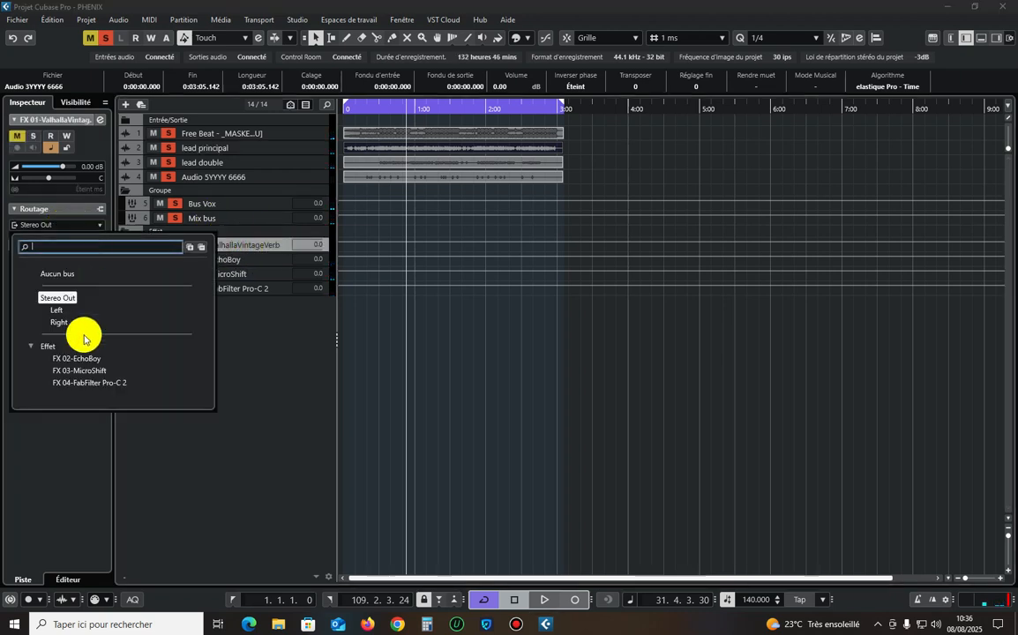
click(289, 336)
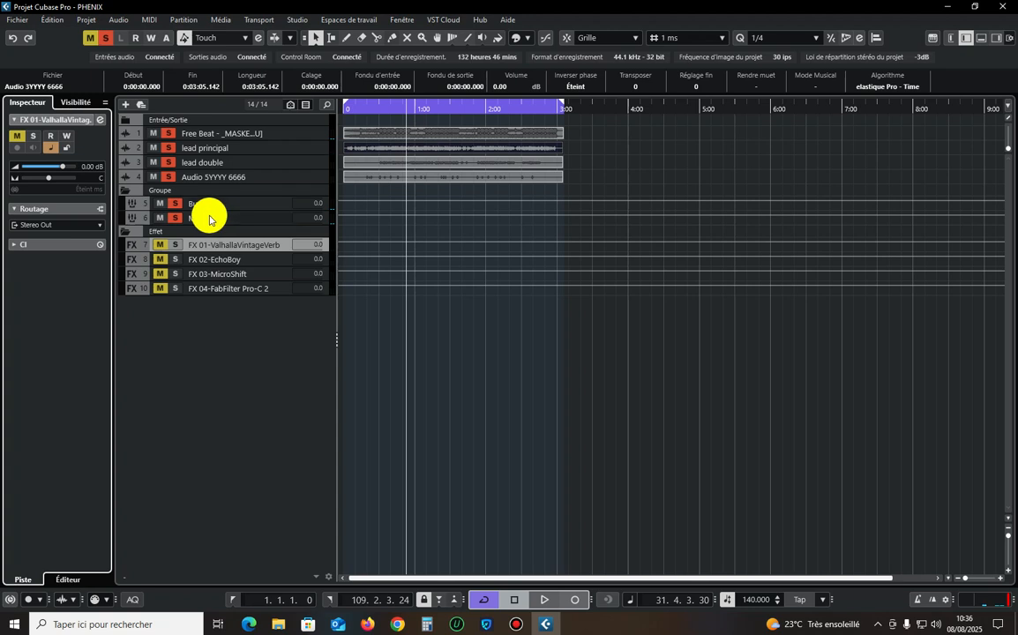
Solo Bus Vox and listen to it briefly, check the Mix bus and Bus Vox routing, and clear all solos.
click(218, 202)
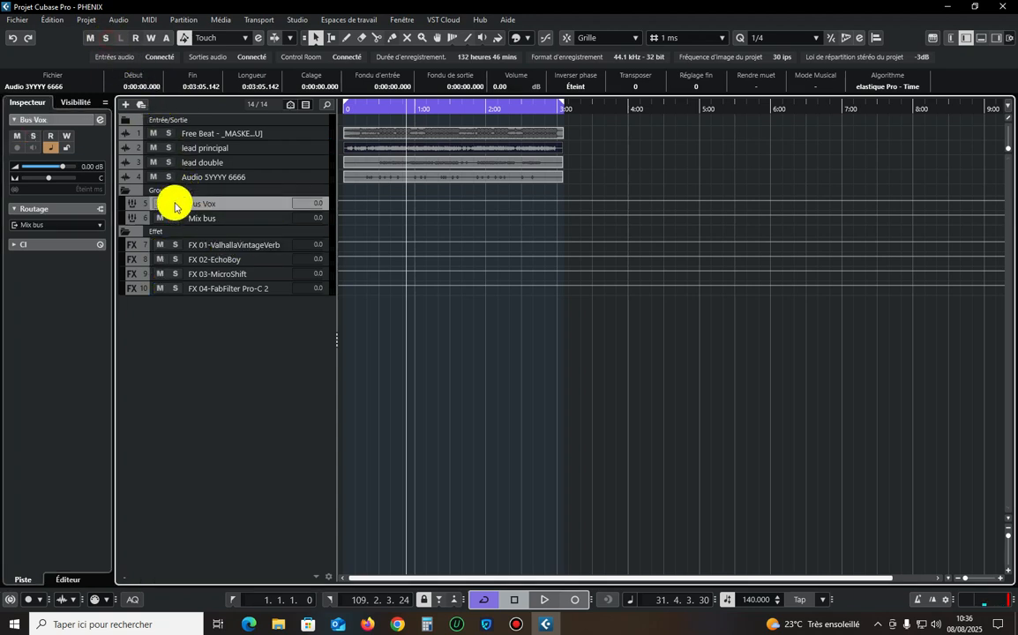
key(space)
click(259, 220)
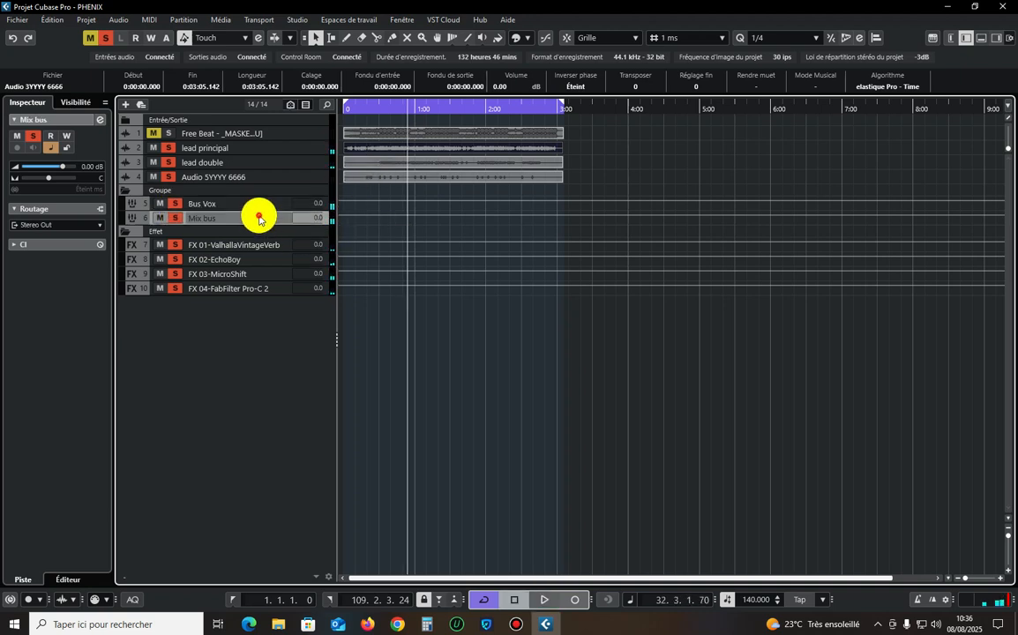
click(252, 204)
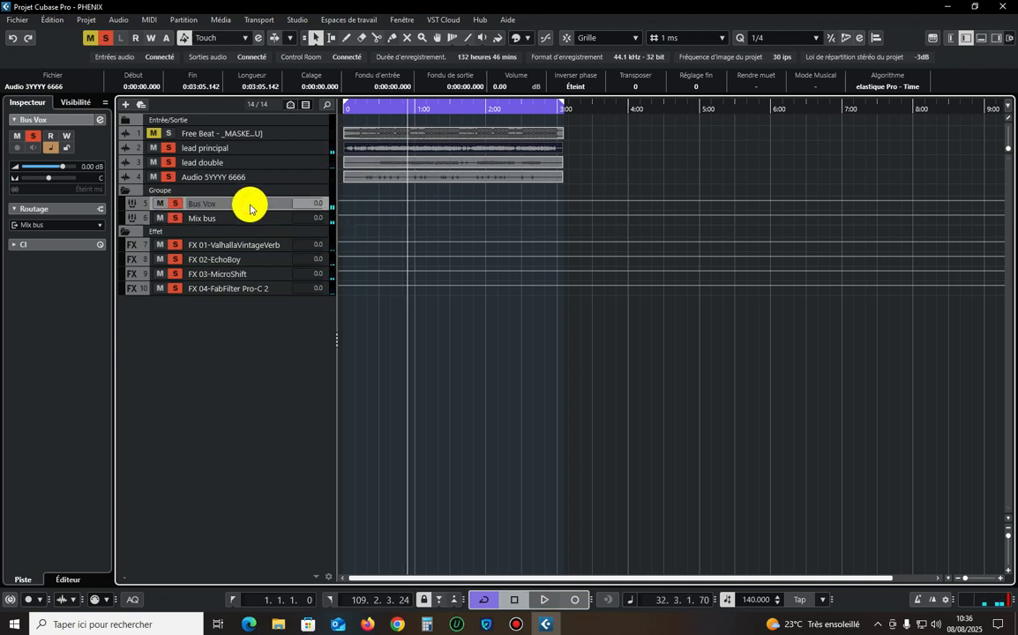
click(106, 39)
Set the Bus Vox send level to FX 02-EchoBoy to -19.9, restart playback, and close the channel settings.
click(204, 219)
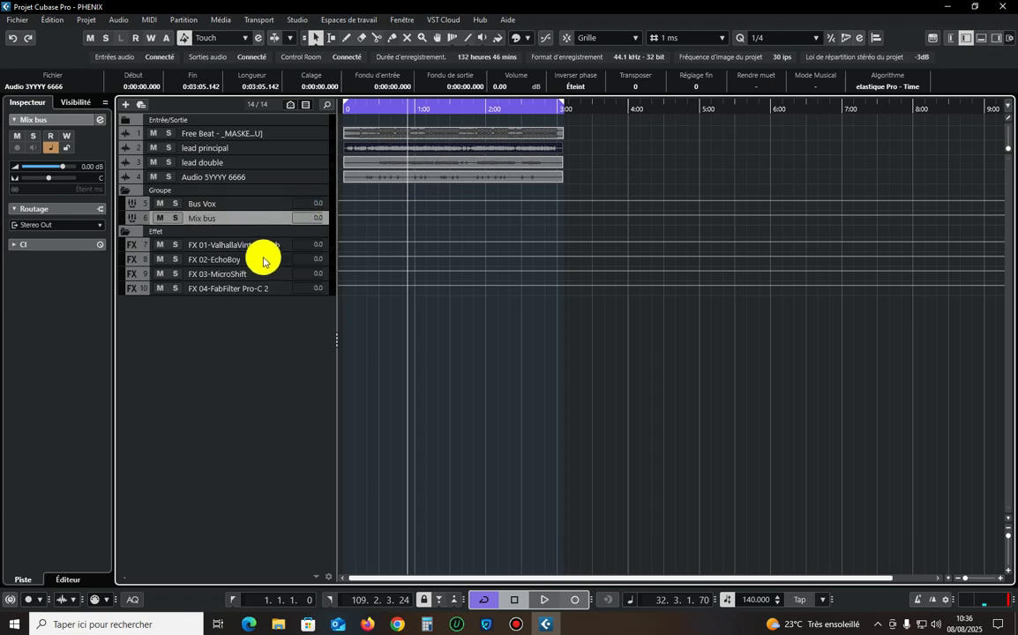
click(250, 203)
click(99, 119)
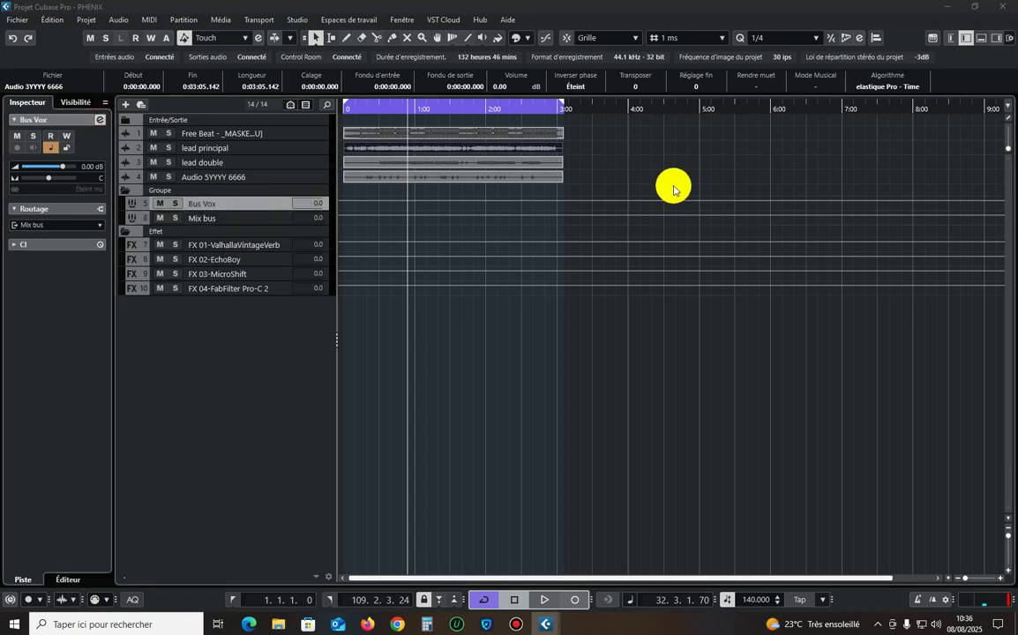
click(714, 236)
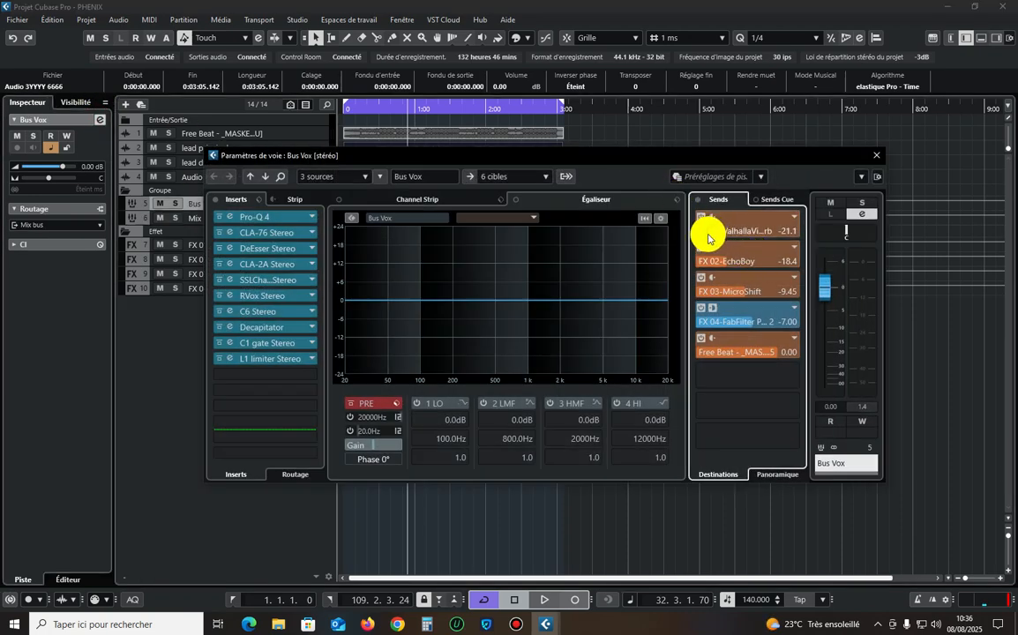
click(721, 265)
drag(710, 269, 732, 292)
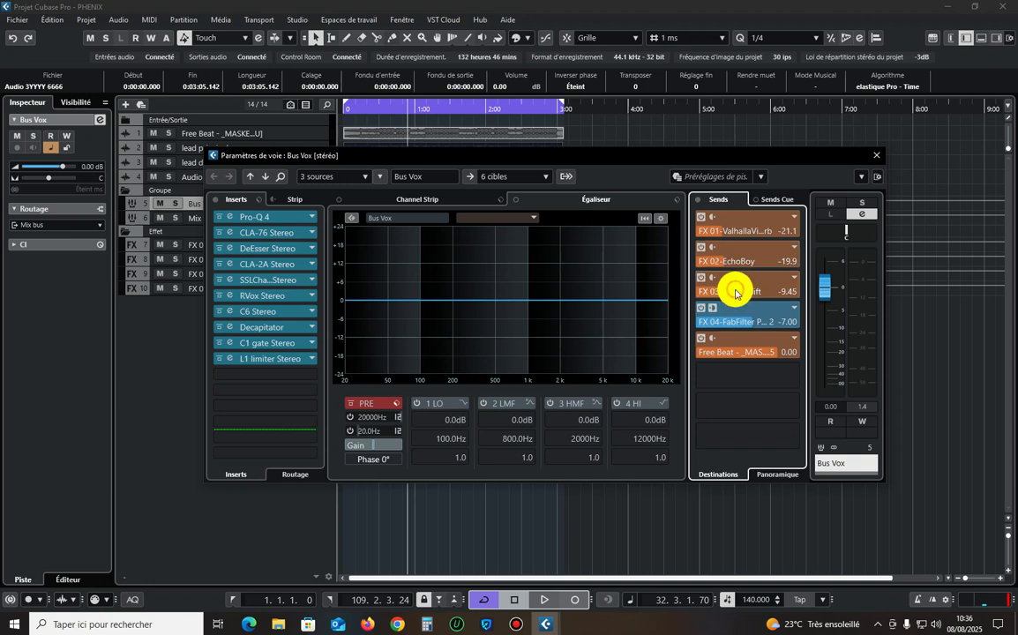
key(space)
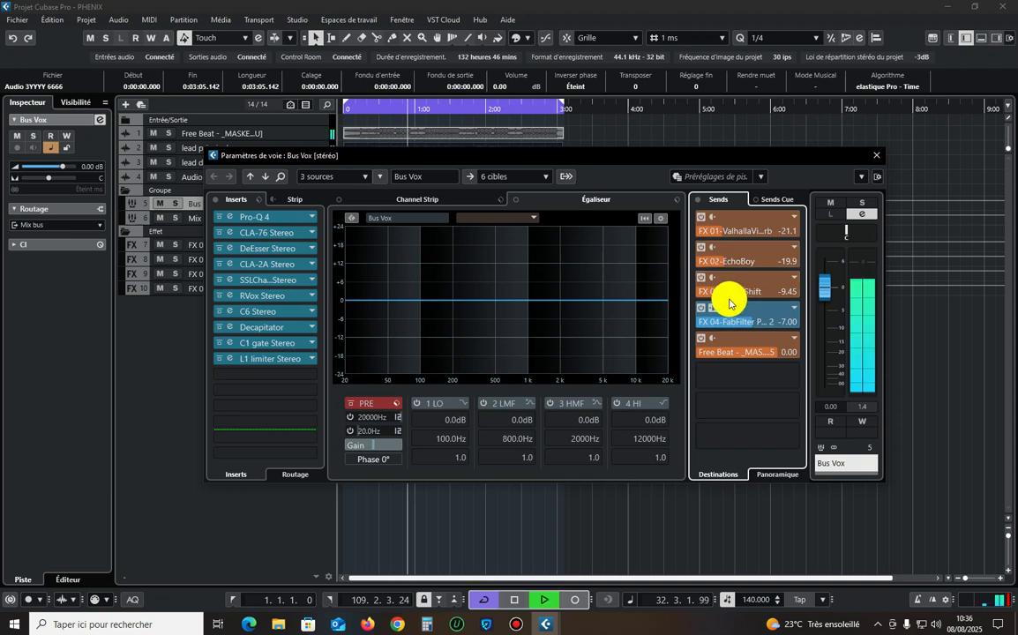
click(873, 157)
While the full mix plays, try the Bus Vox volume at -3 dB and settle on -2 dB.
click(310, 134)
drag(684, 400, 427, 216)
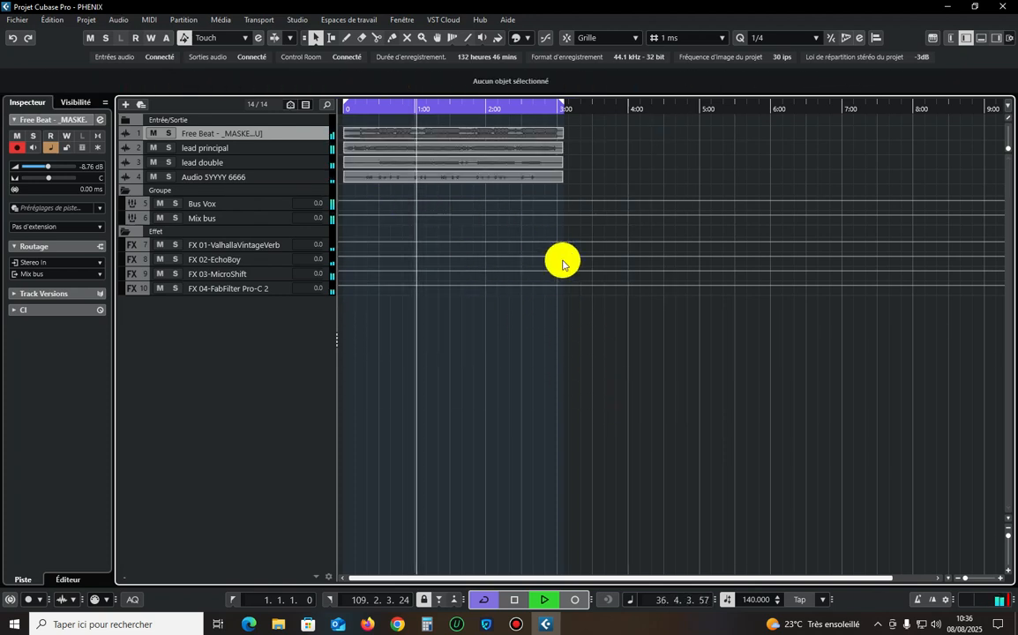
click(307, 177)
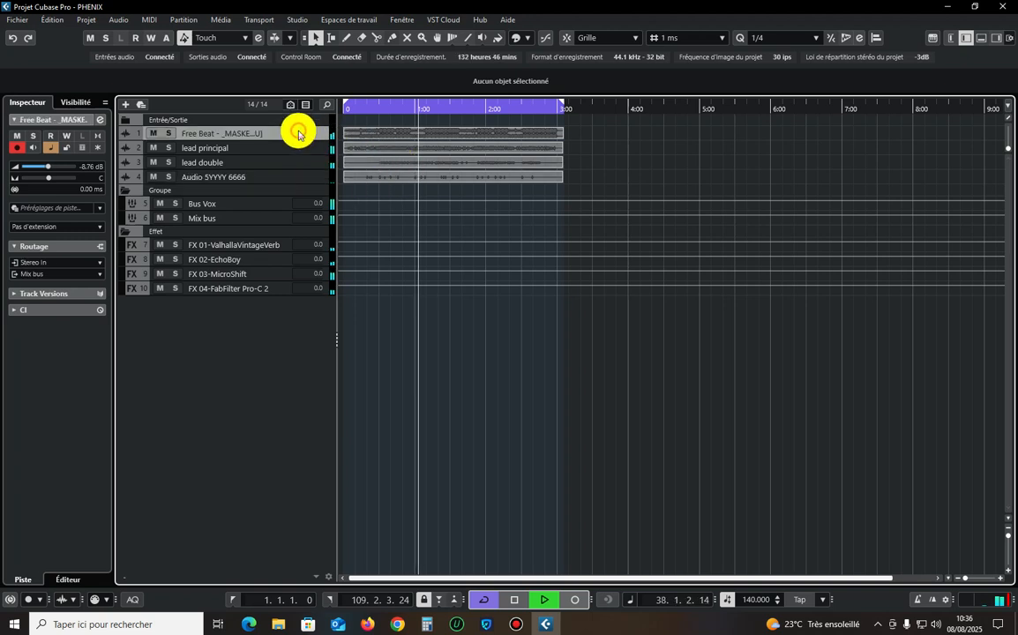
click(231, 204)
click(96, 164)
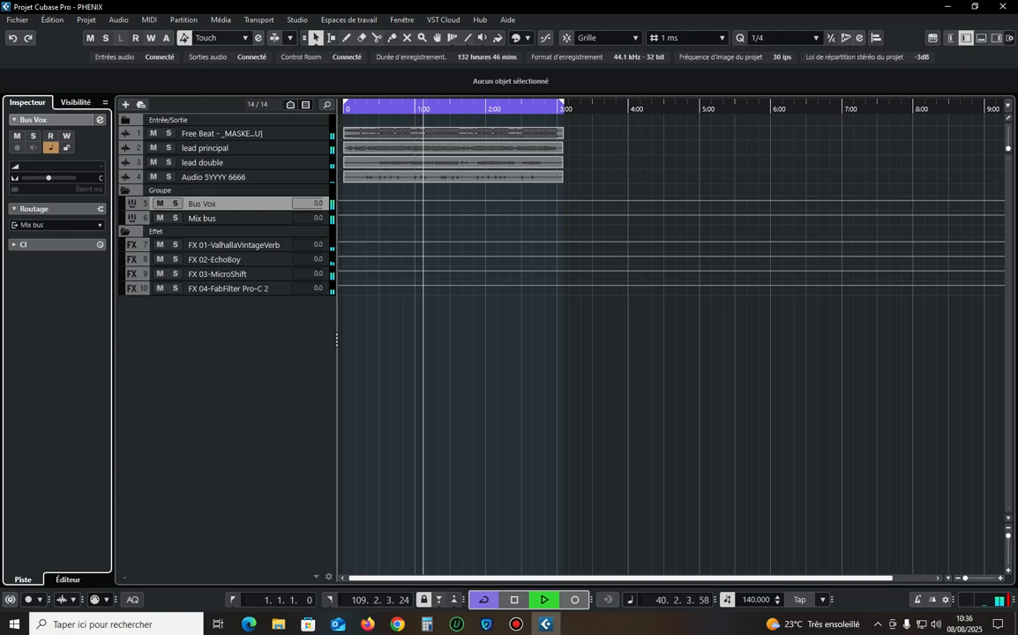
key(Return)
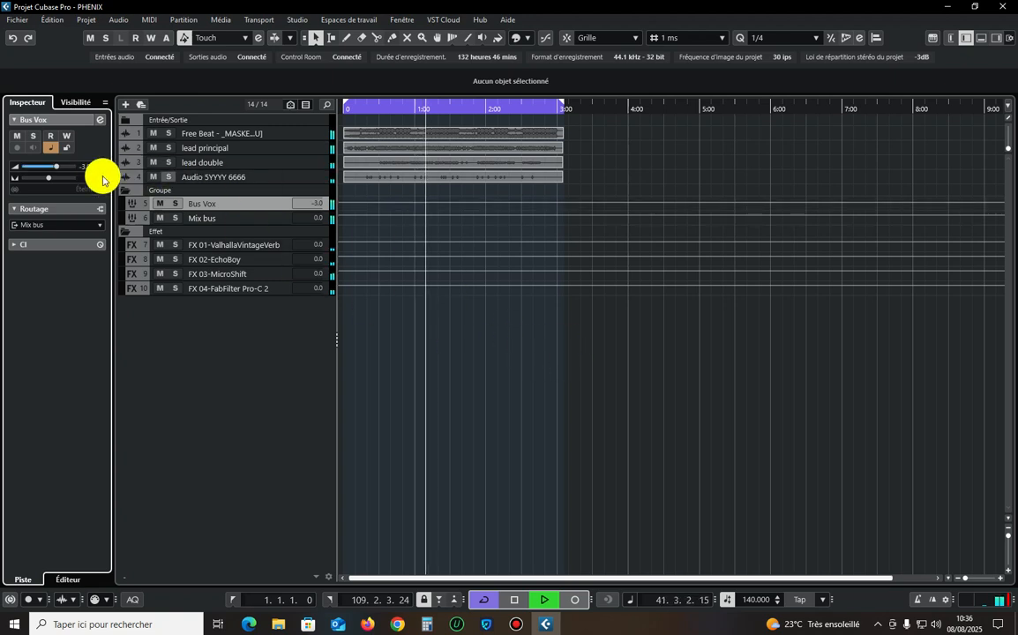
text(-2)
key(Return)
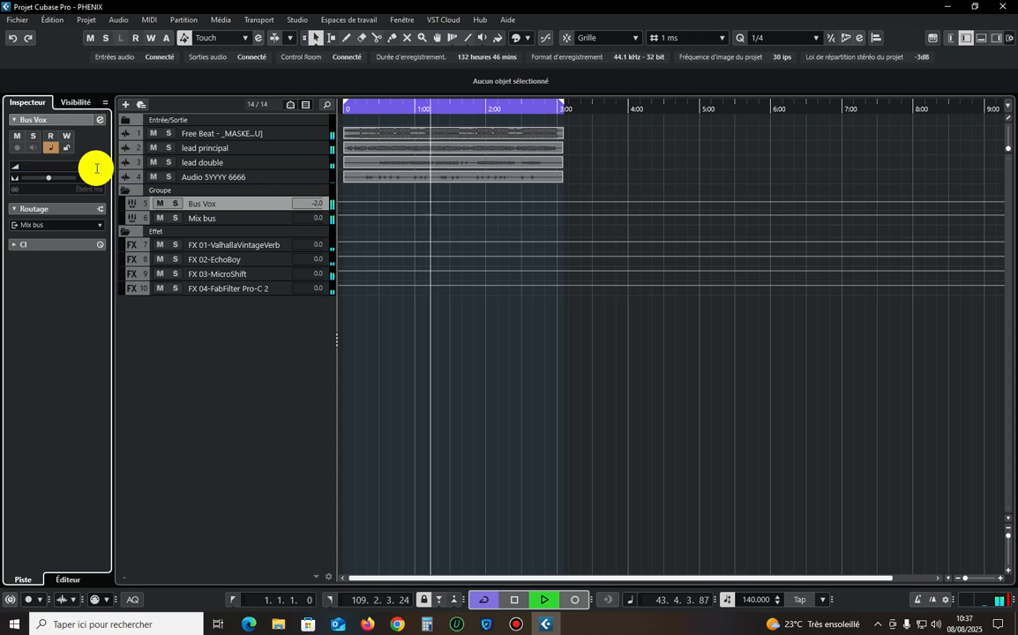
Enlarge all track heights and adjust the horizontal zoom so the four complete audio events fit in the arrangement.
click(580, 356)
key(h)
key(h)
key(h)
key(h)
key(h)
key(h)
key(h)
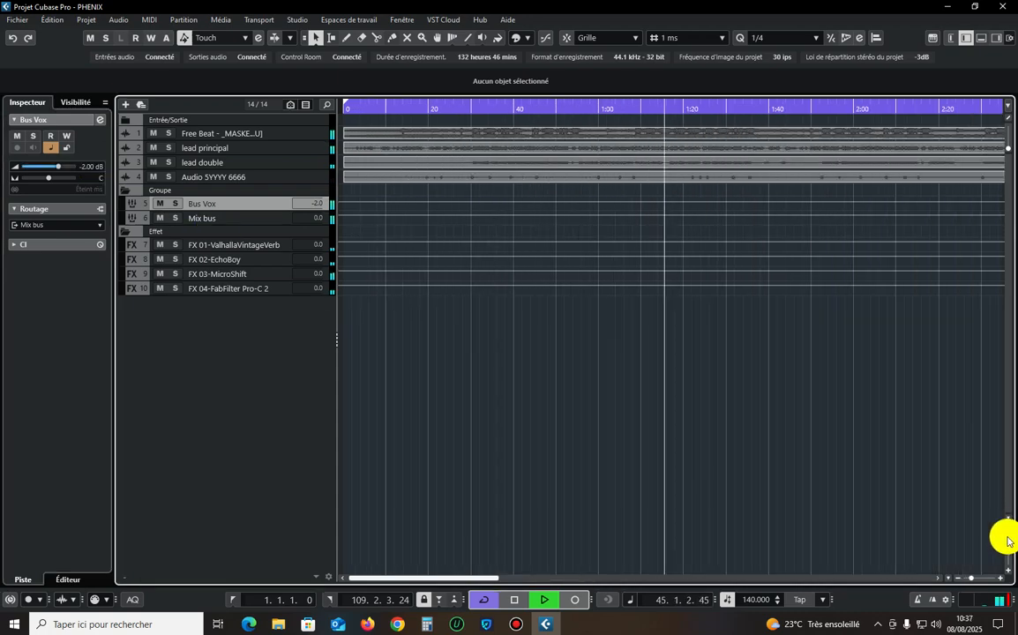
click(1007, 537)
key(g)
key(g)
key(g)
key(g)
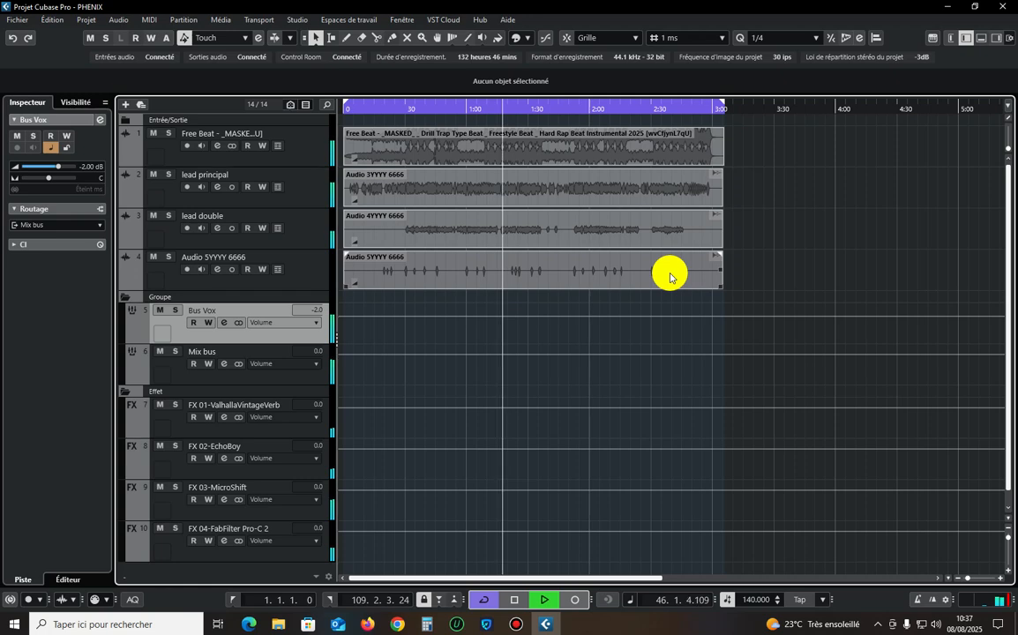
key(h)
key(h)
key(h)
key(h)
key(h)
key(g)
key(g)
key(g)
key(g)
key(g)
key(g)
click(744, 246)
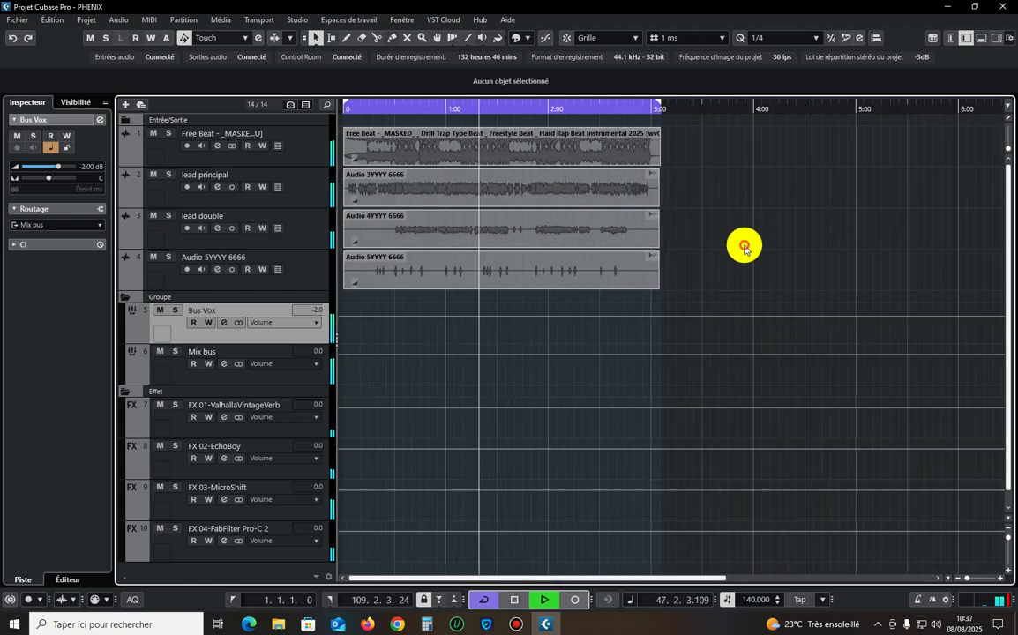
click(518, 625)
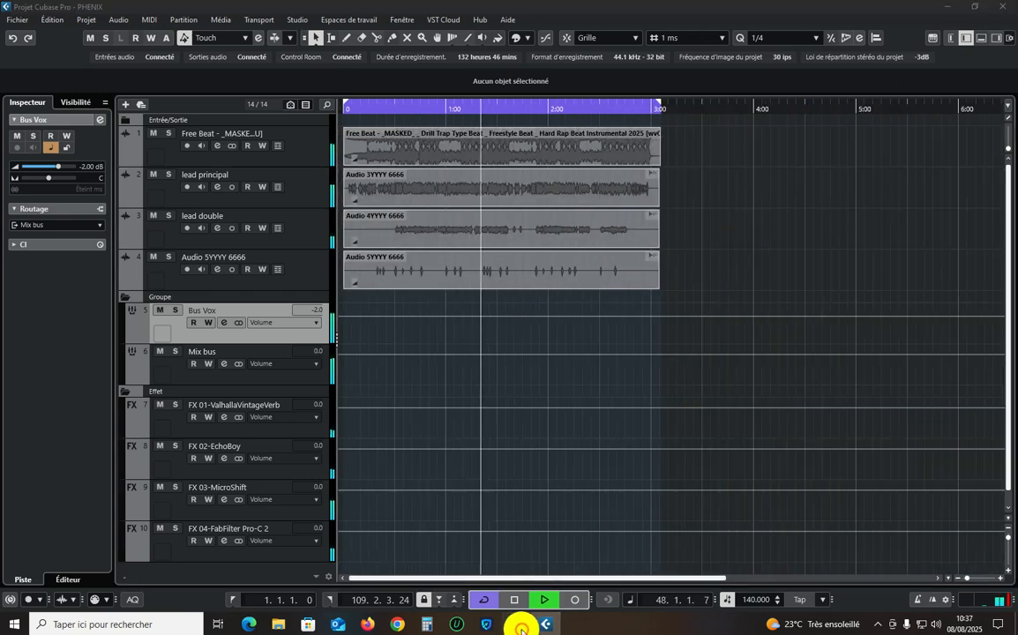
click(688, 288)
Stop playback around 1:21, focusing on the short backing vocal phrases, and solo the Audio 5YYYY 6666 track.
key(h)
key(h)
key(h)
key(h)
key(h)
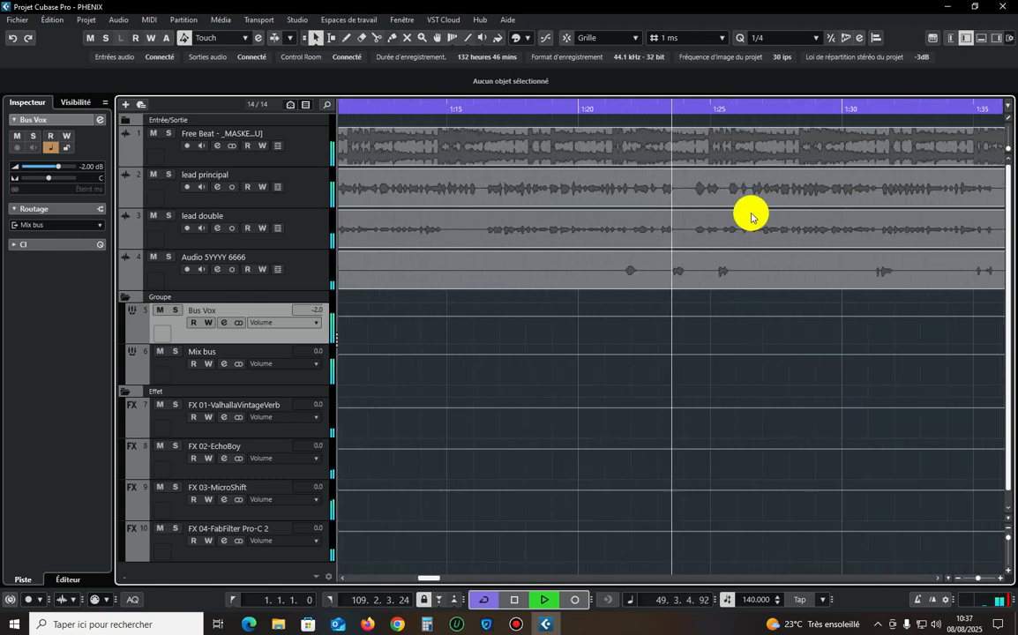
key(h)
key(h)
key(h)
key(h)
key(h)
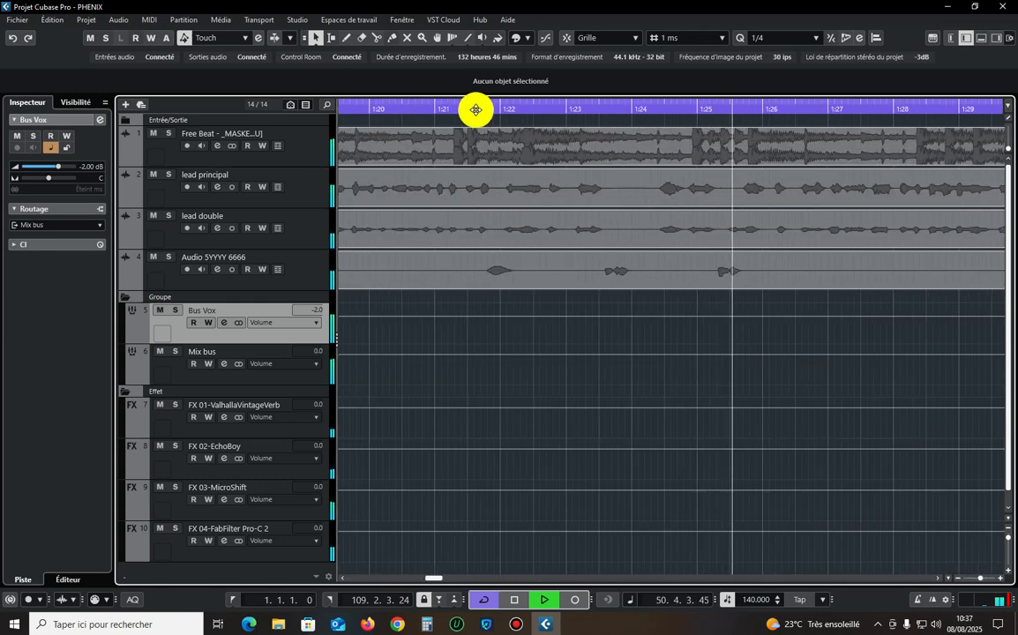
key(space)
click(306, 262)
click(168, 257)
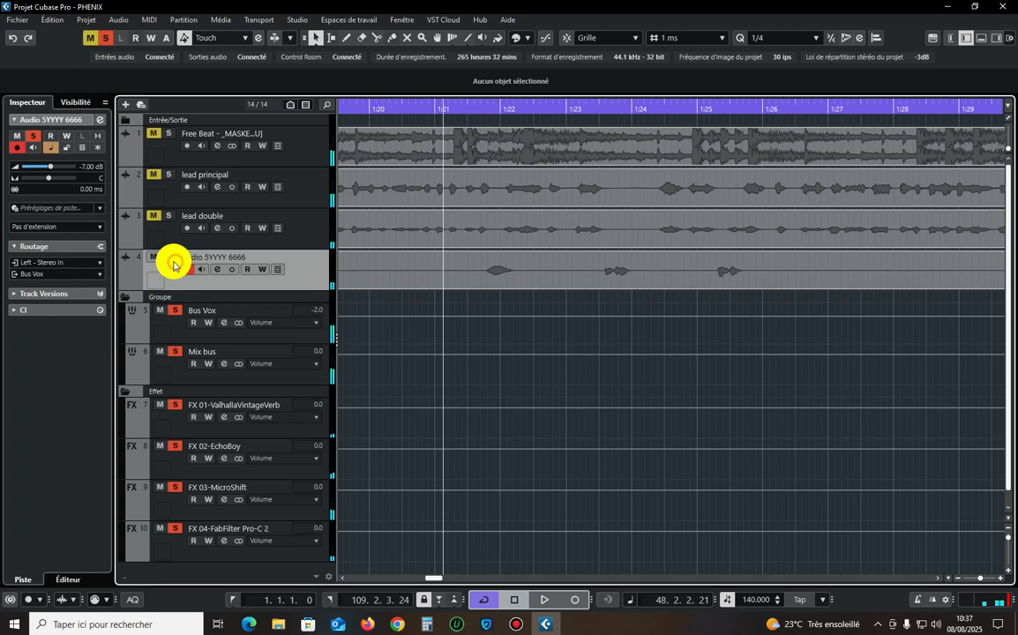
Insert RBass Mono on the Audio 5YYYY 6666 channel, set its frequency to 141, and close both windows.
click(102, 119)
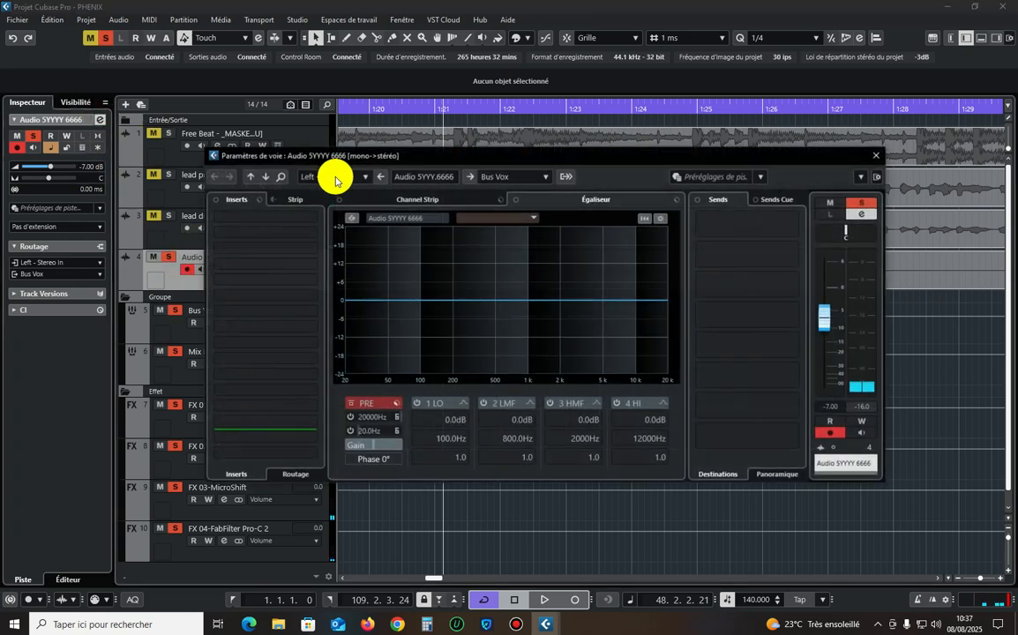
click(293, 212)
click(250, 312)
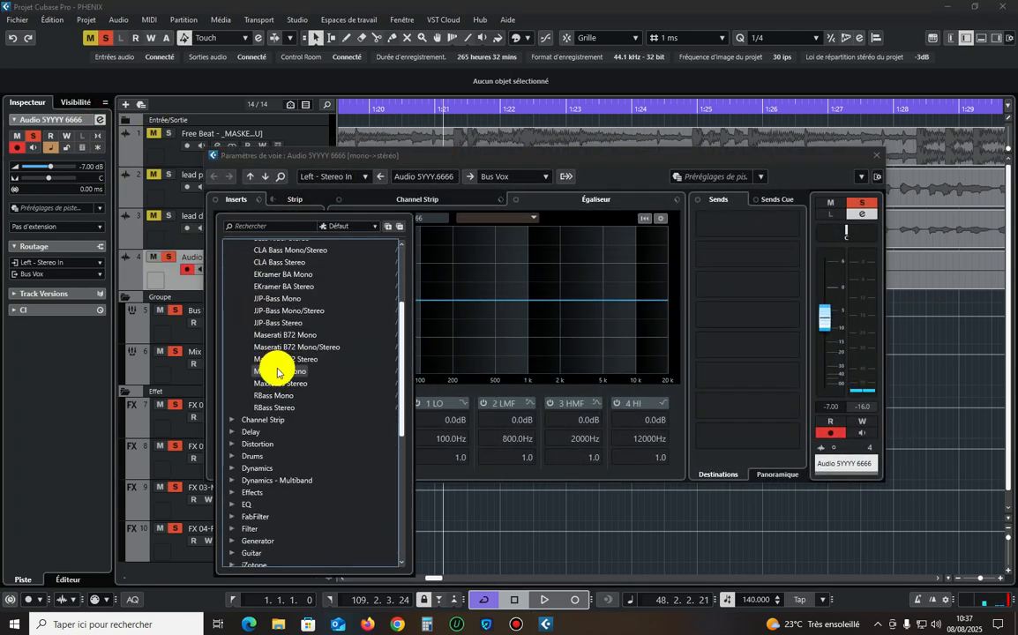
key(Return)
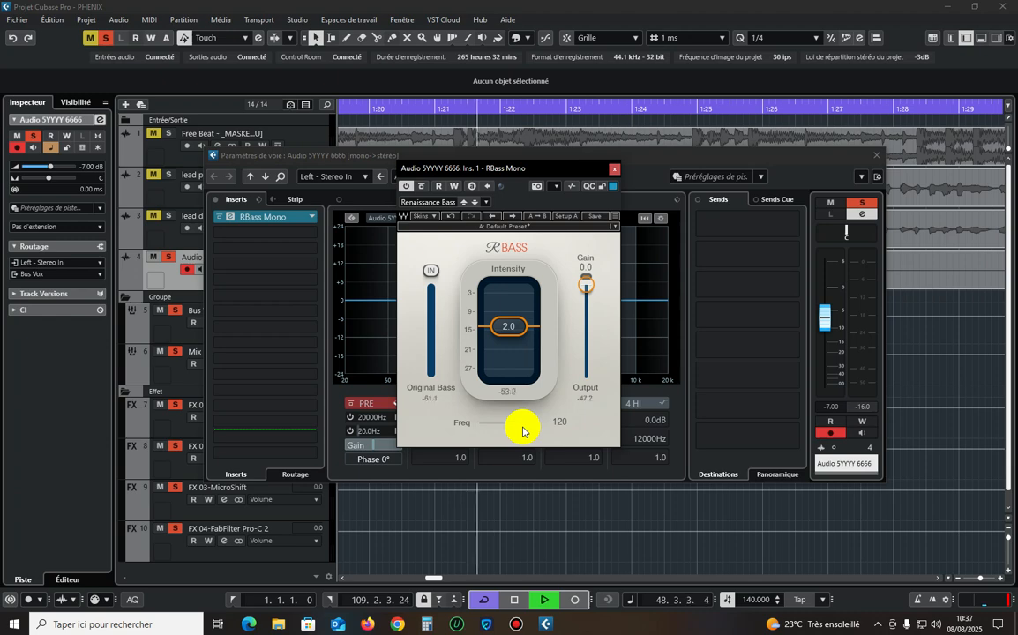
drag(522, 432, 522, 427)
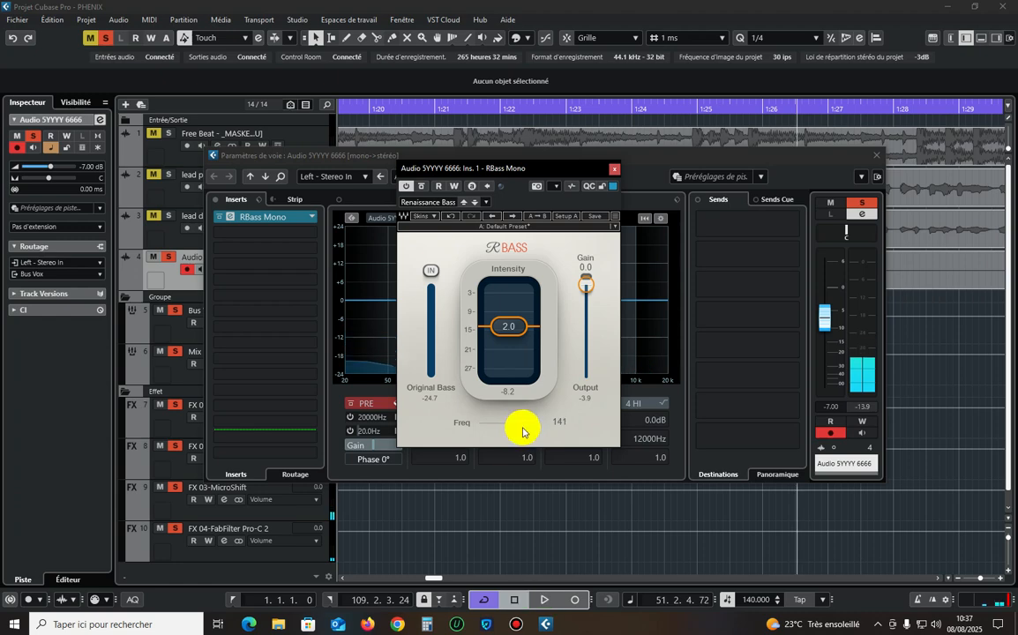
click(614, 169)
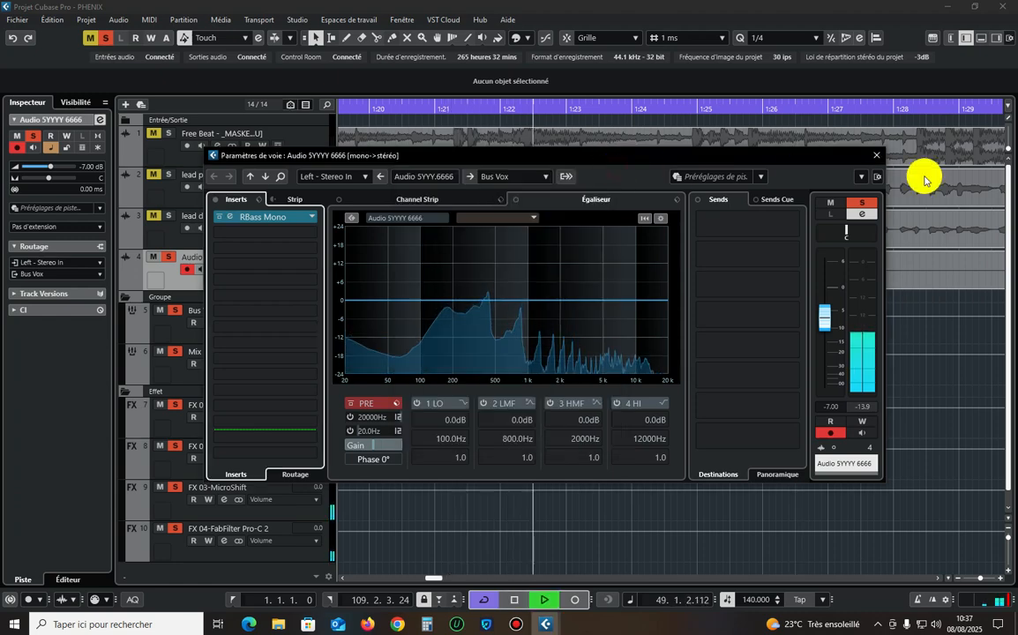
click(880, 156)
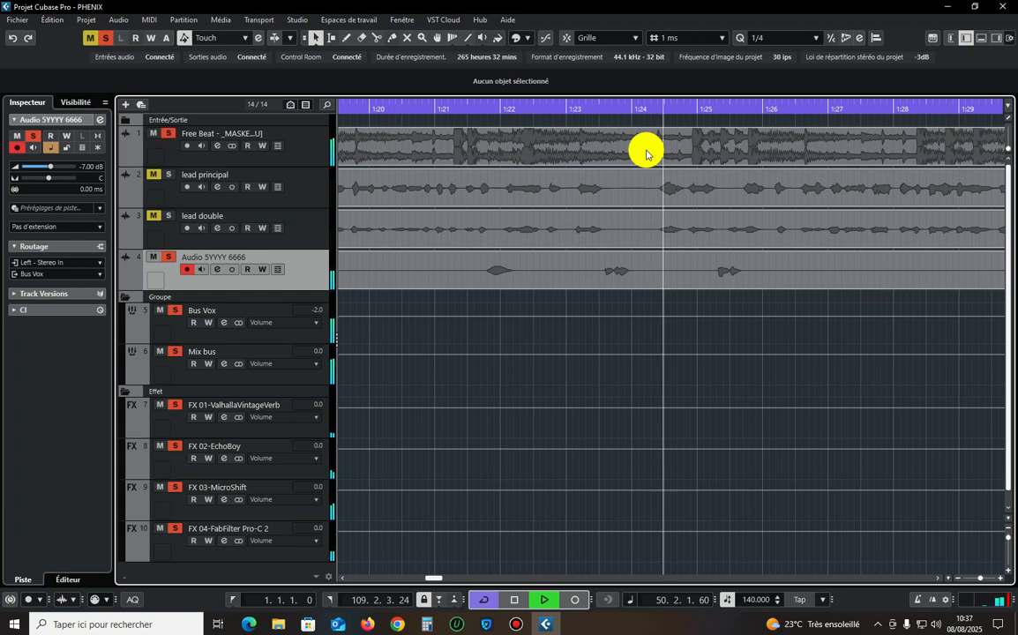
Replay the backing vocal with the beat, clear all mutes and solos, and play the full mix from about 1:21.
click(450, 112)
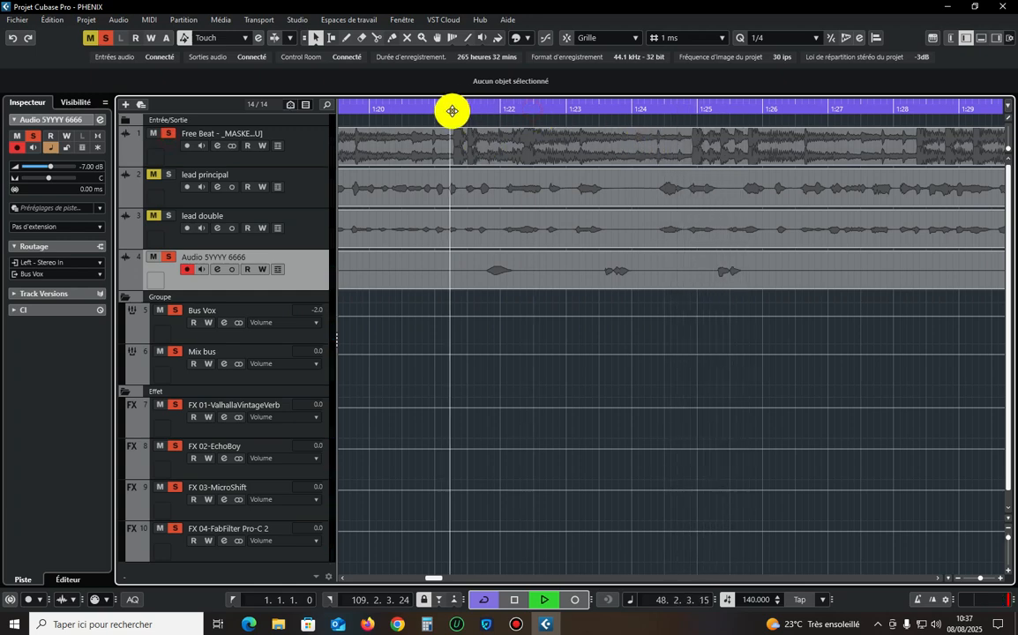
click(89, 38)
click(105, 37)
click(412, 104)
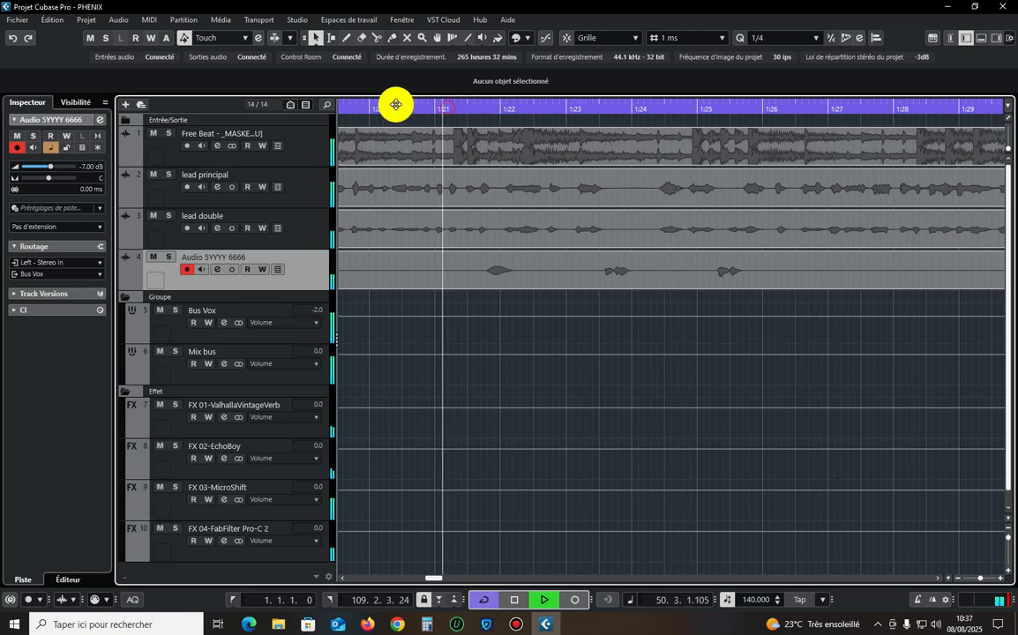
click(320, 155)
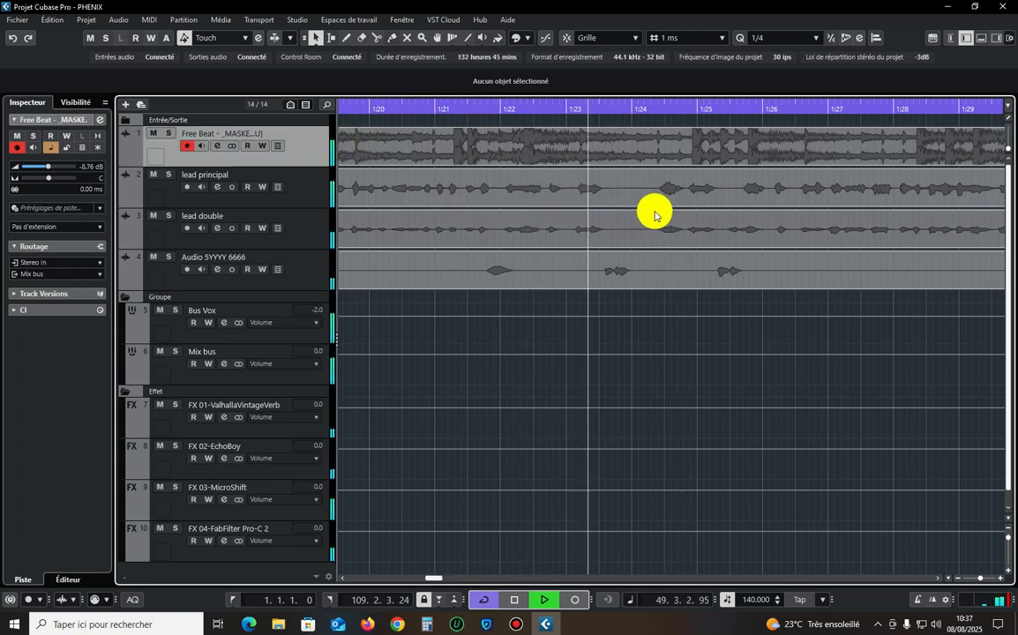
Zoom in on the passage around 1:22, stop playback and show the Free Beat track's volume automation.
key(h)
key(h)
key(h)
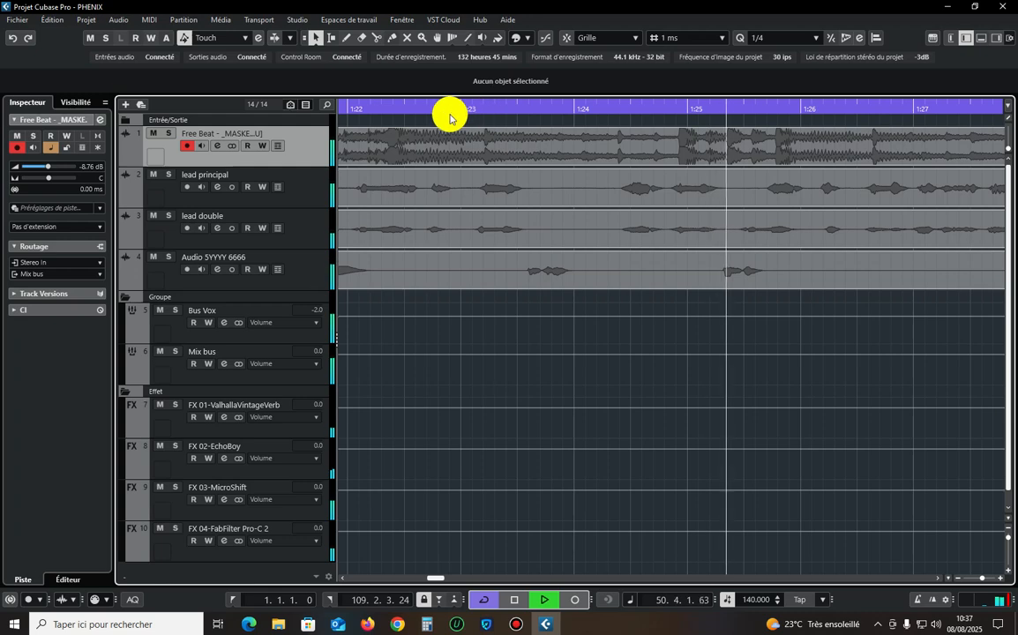
click(399, 107)
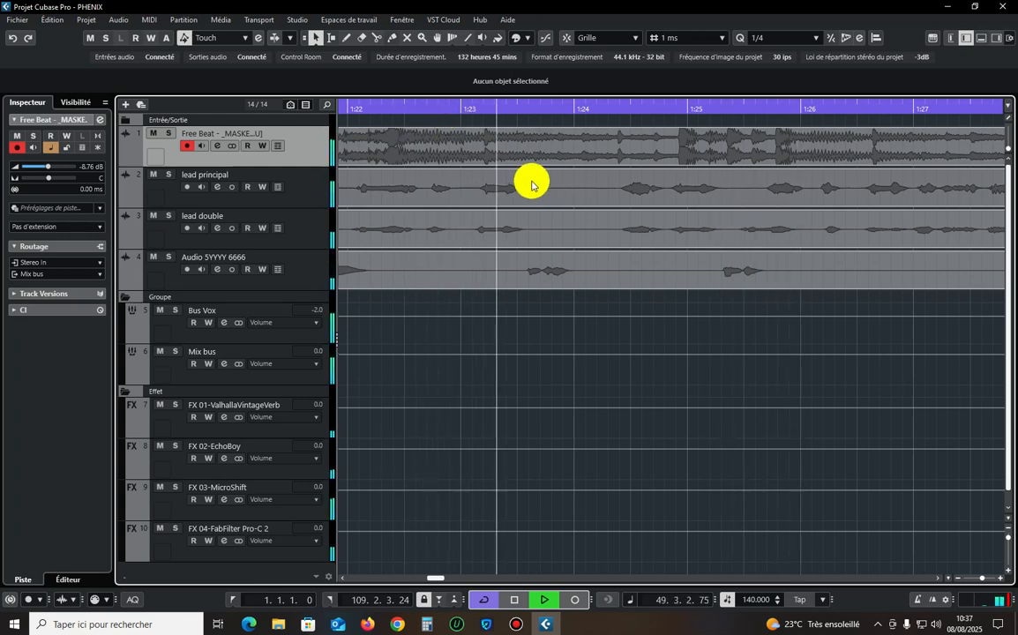
click(370, 105)
right_click(298, 162)
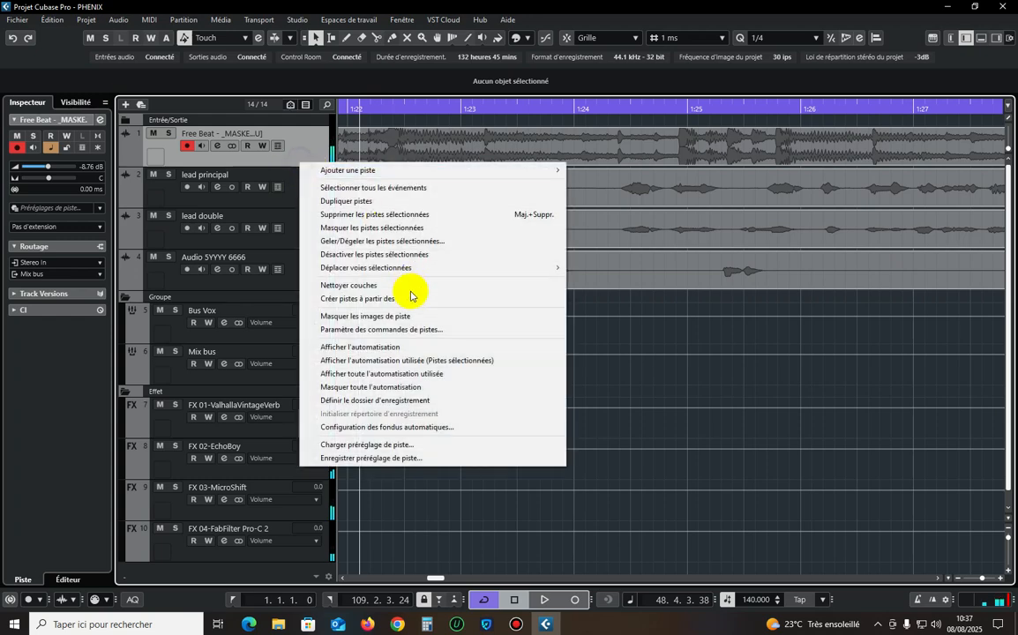
click(409, 346)
Draw a volume automation dip to -oo on the Free Beat track between about 1:23.2 and 1:24.9.
click(298, 180)
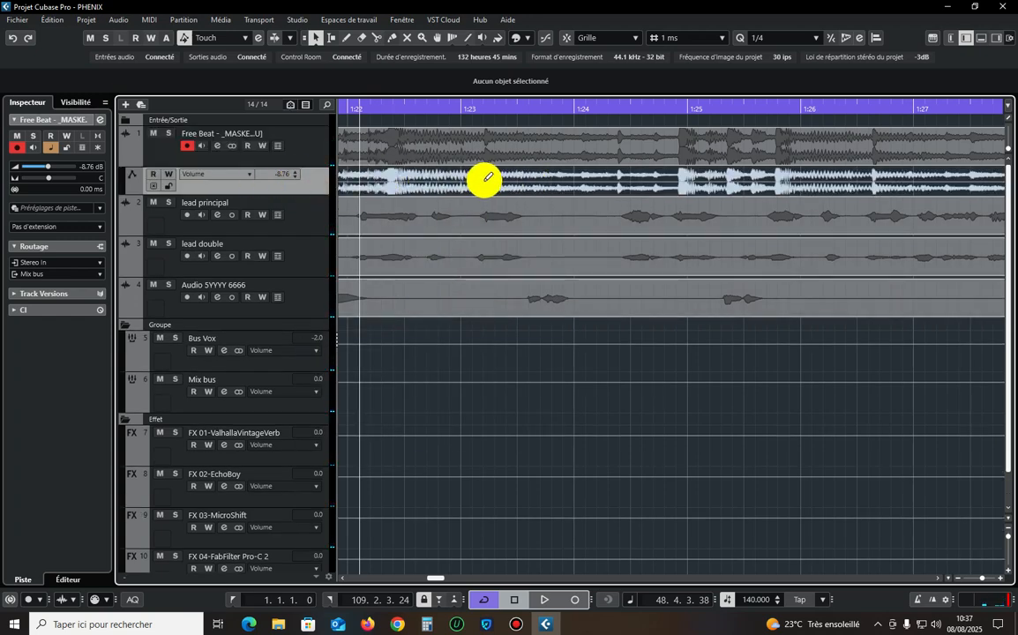
drag(484, 180, 662, 180)
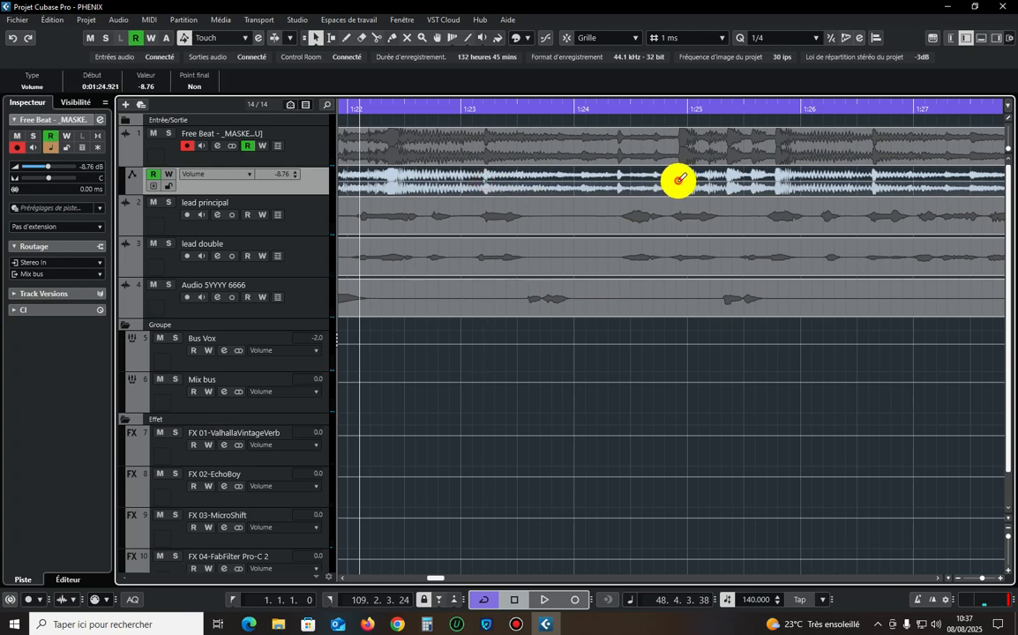
drag(580, 172, 574, 222)
Audition the beat cut from about 1:22, return to the same spot and select the Audio 5YYYY 6666 event.
key(space)
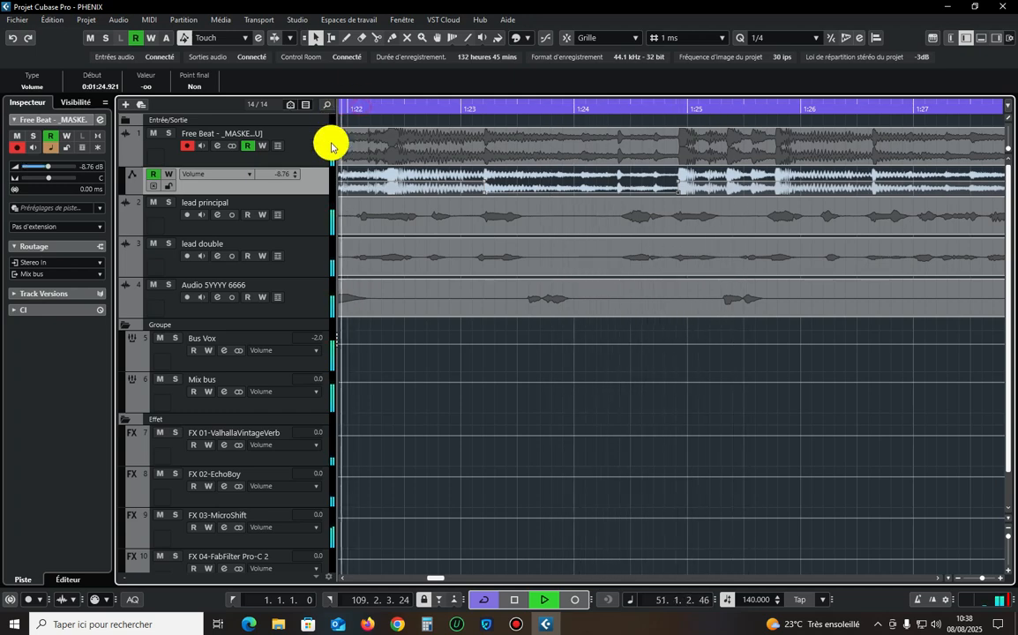
click(312, 294)
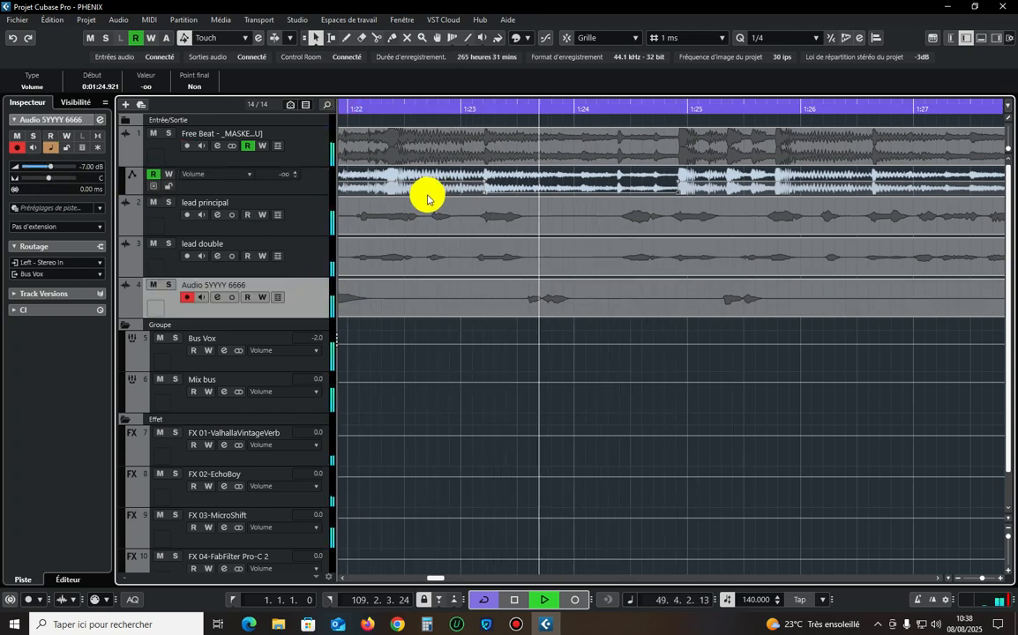
key(space)
click(379, 111)
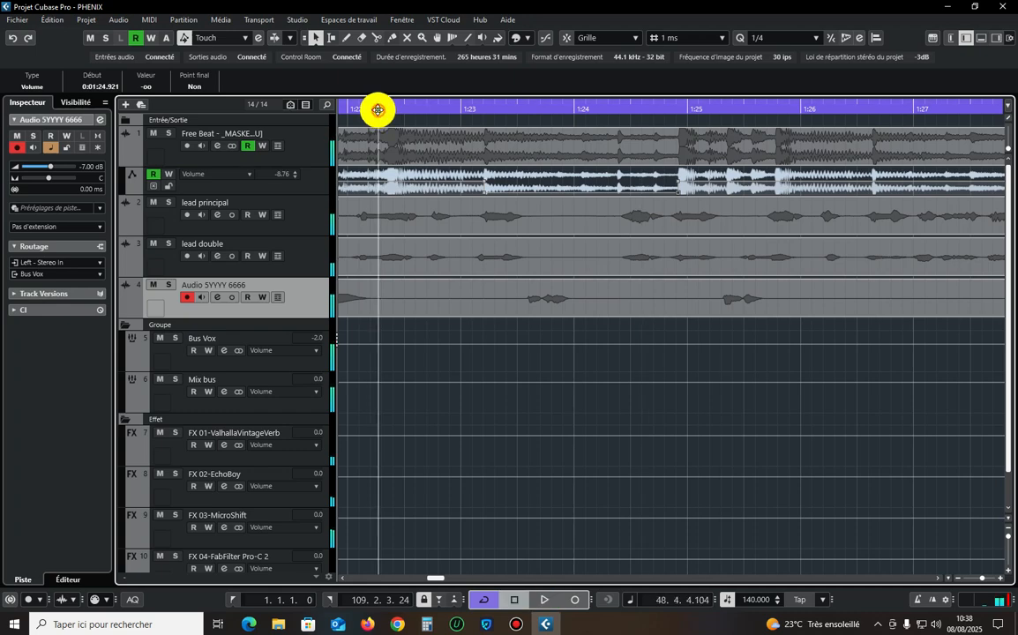
click(624, 339)
click(455, 306)
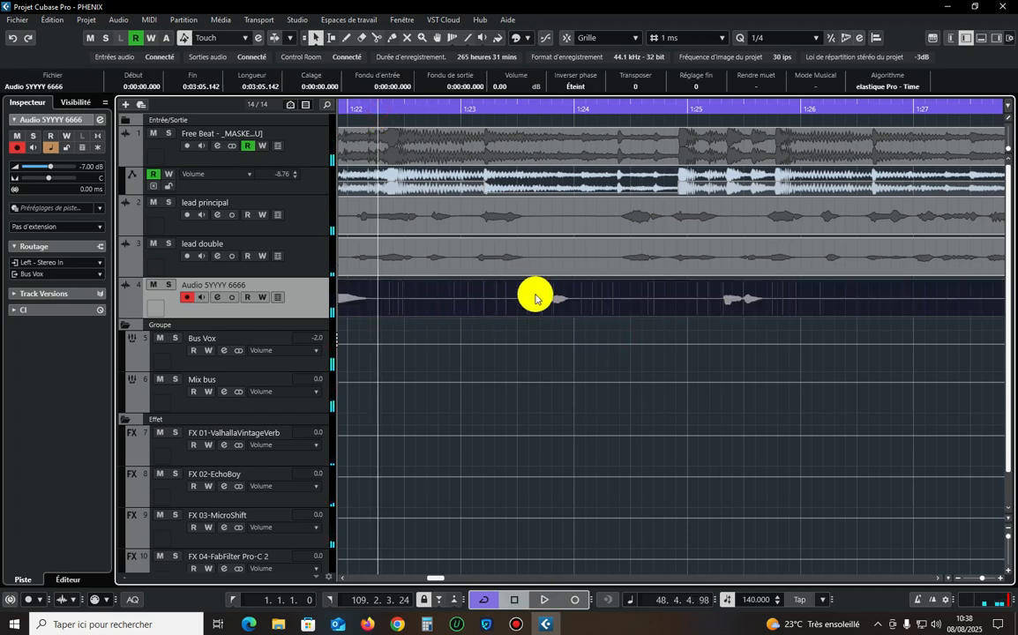
Reduce the track heights and add a stereo effect track with EchoBoy, routed to Stereo Out.
key(z)
key(z)
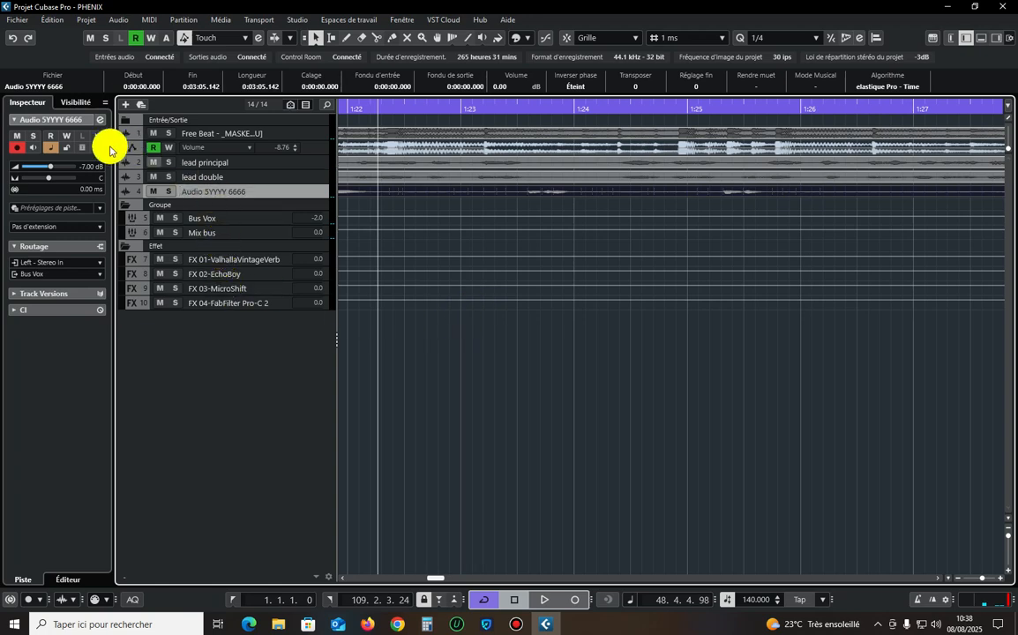
right_click(245, 302)
mouse_move(447, 311)
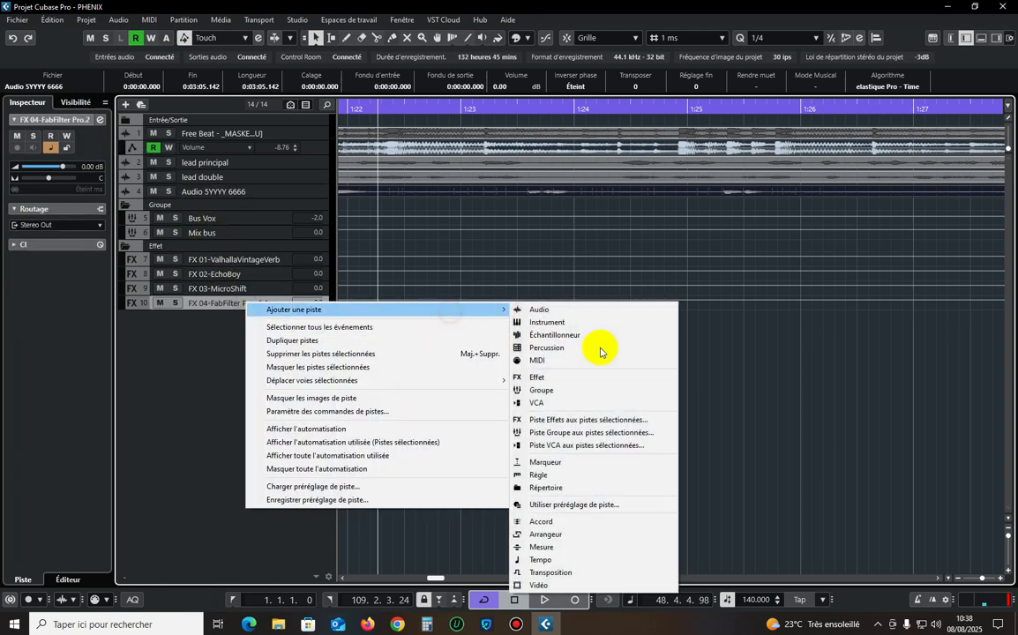
click(541, 380)
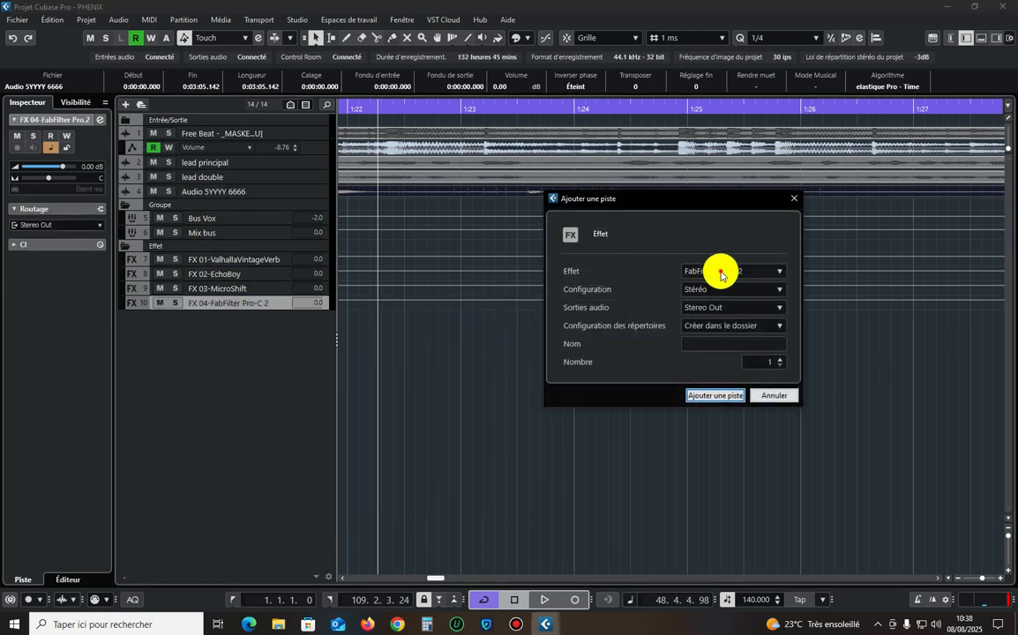
click(721, 273)
scroll(739, 494, down, 5)
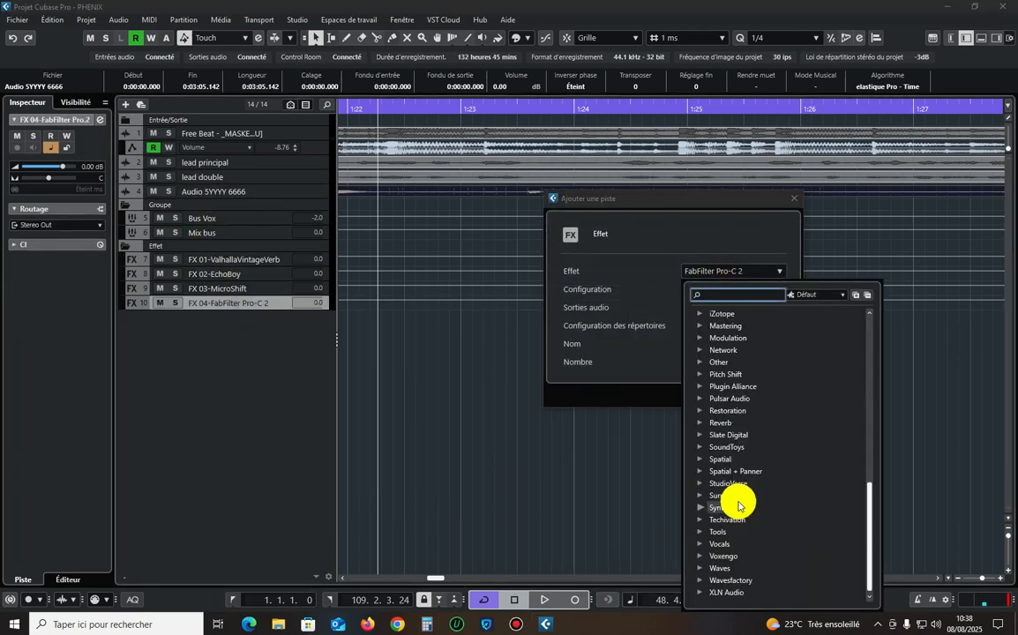
click(739, 447)
click(739, 448)
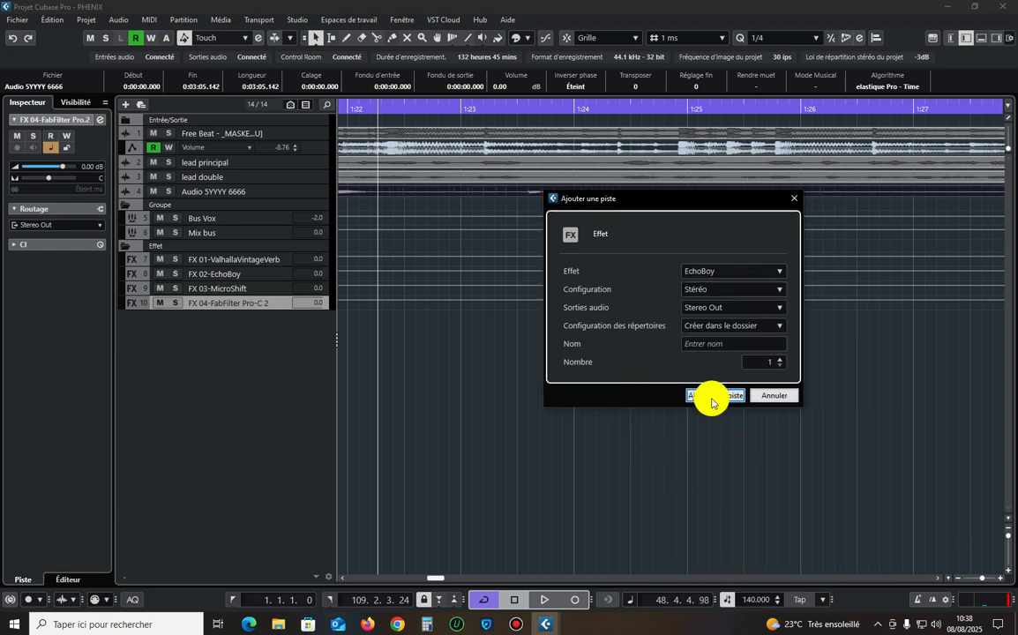
click(716, 396)
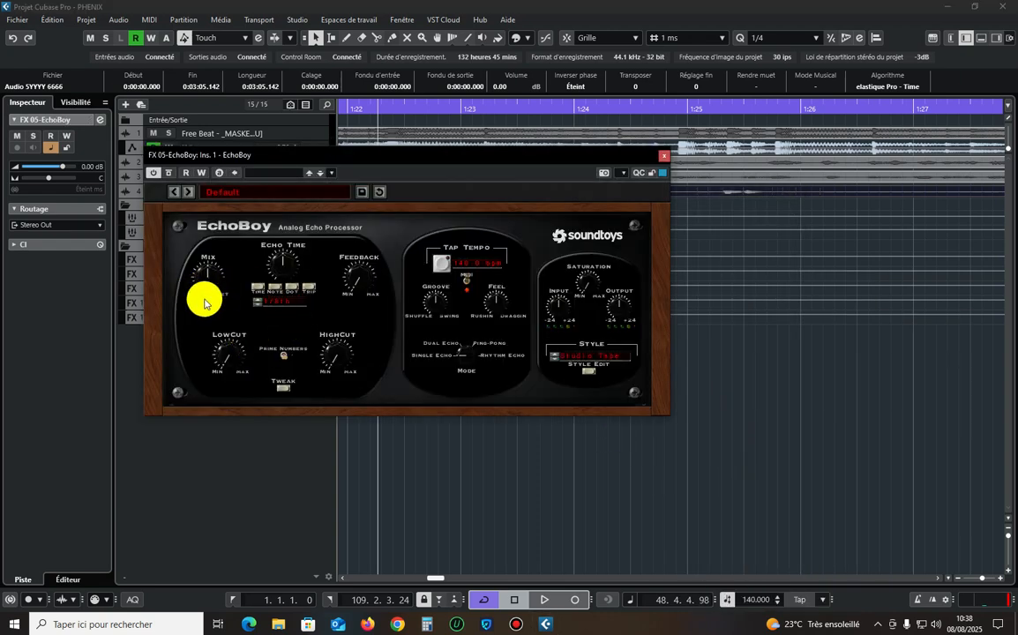
Load EchoBoy's CleanPingPong vocal preset, set the Ping and Pong times to 1/4 note and close the plug-in.
click(269, 207)
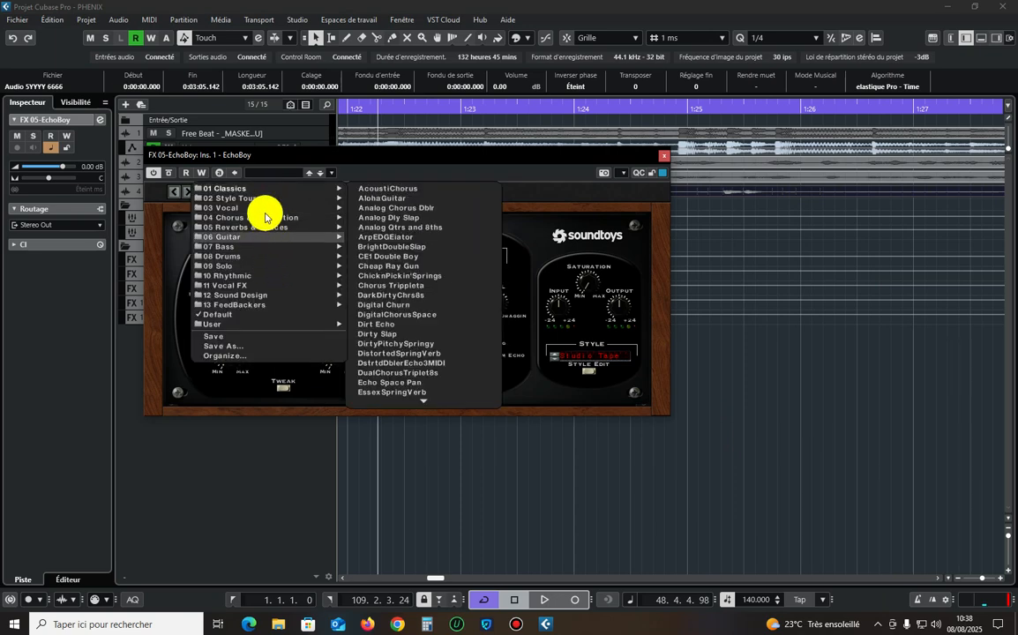
mouse_move(266, 209)
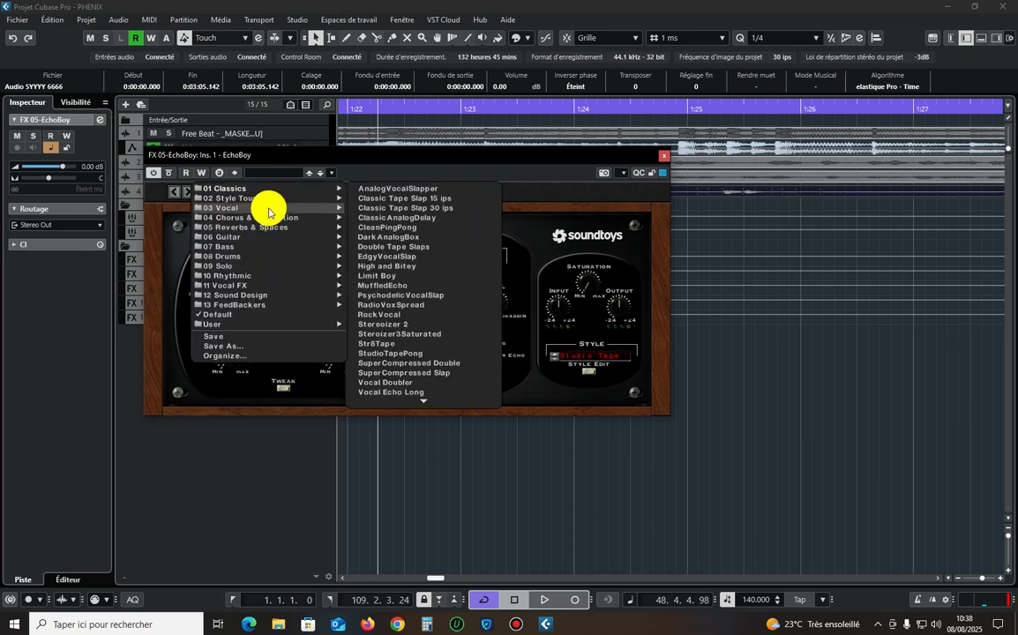
click(434, 228)
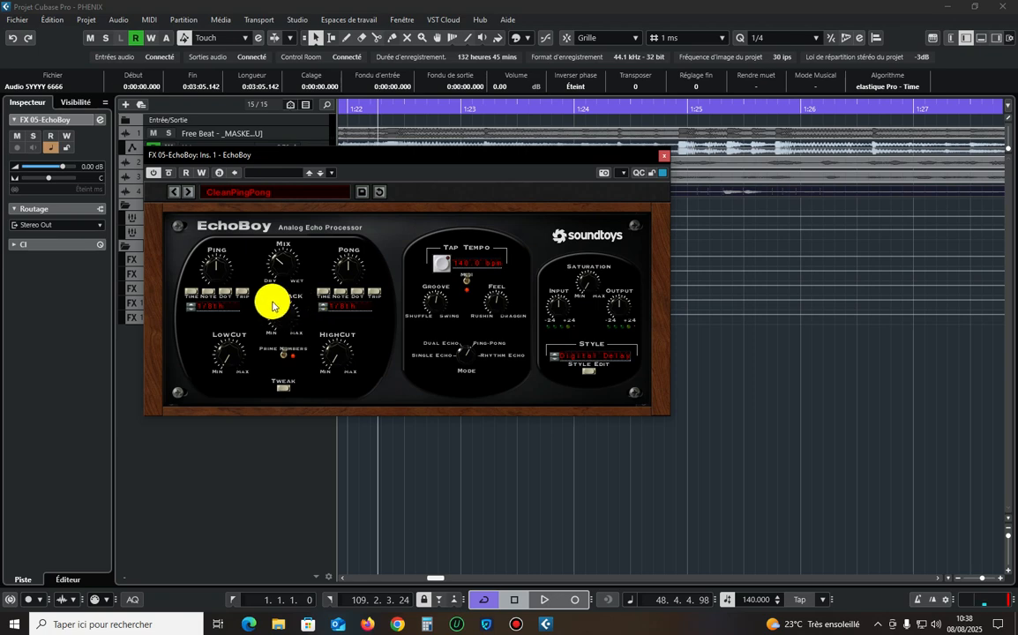
key(space)
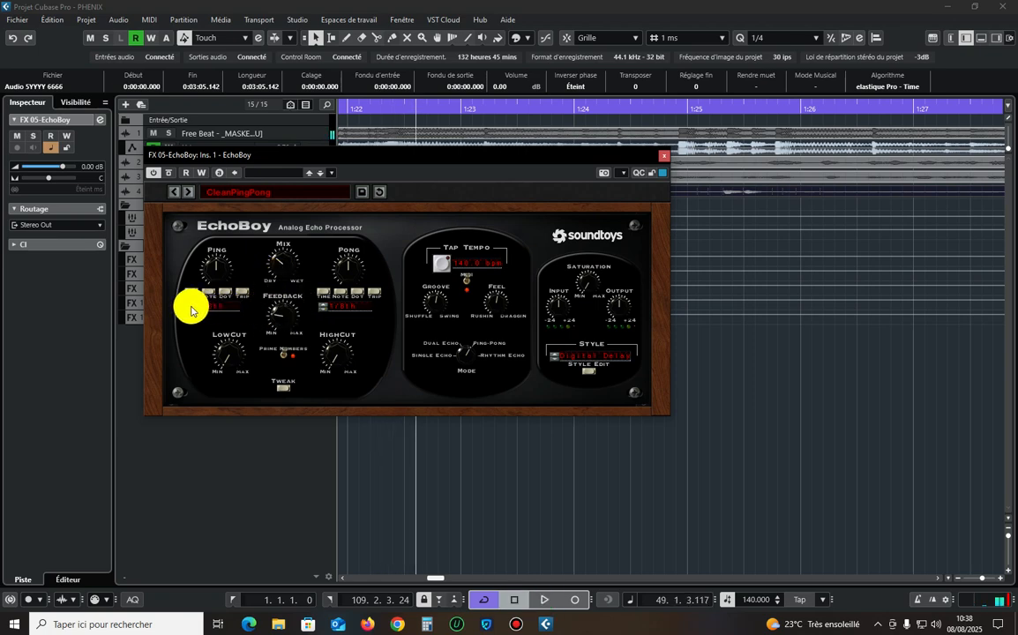
click(190, 306)
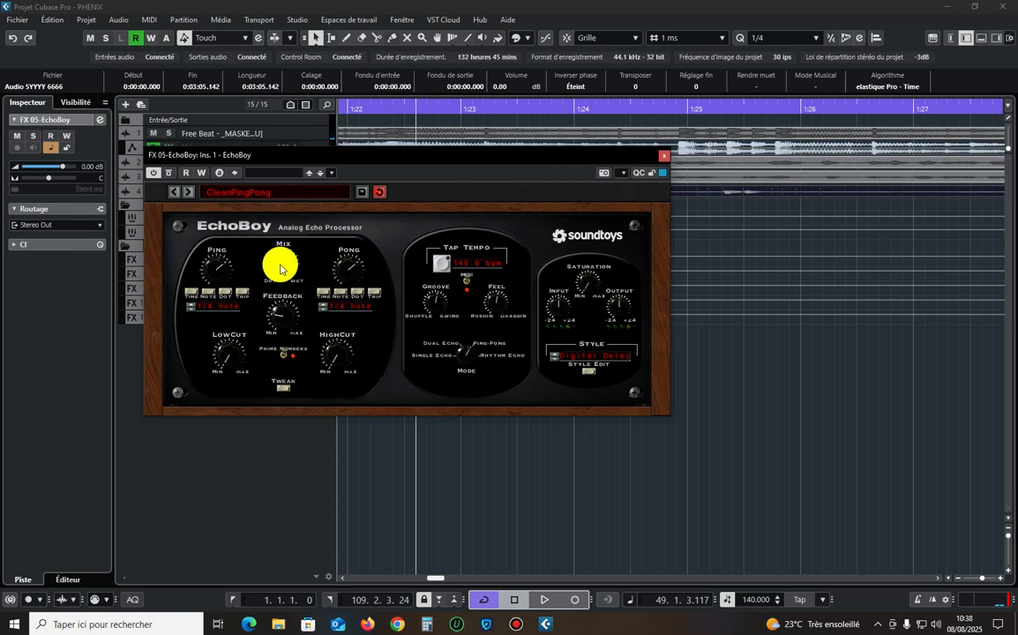
click(664, 158)
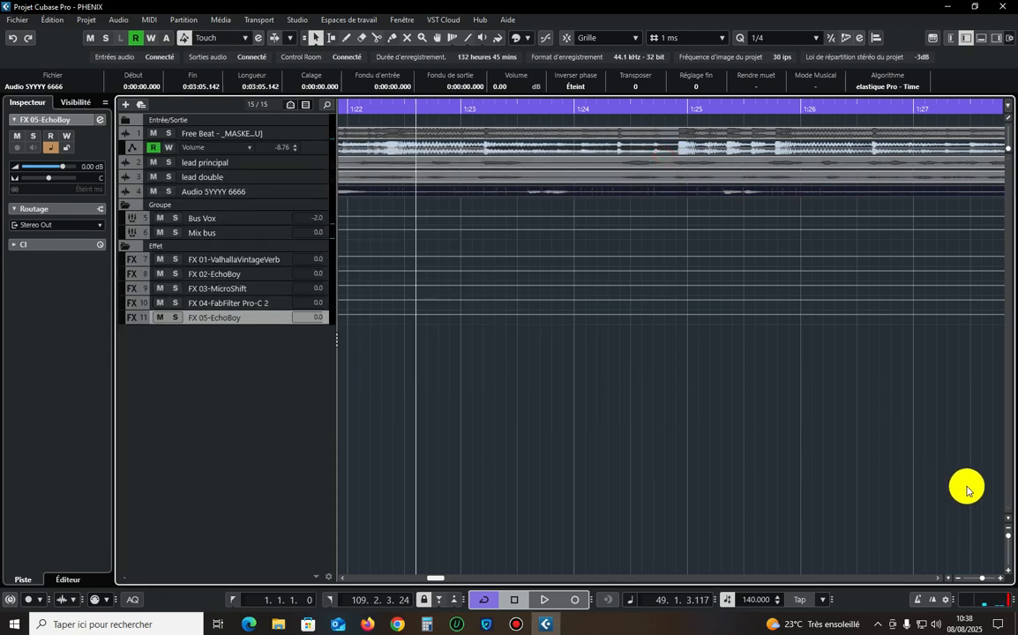
Add a send to FX 05-EchoBoy at 0.00 on the Free Beat channel and close its channel settings.
click(1008, 539)
drag(1011, 542, 1010, 539)
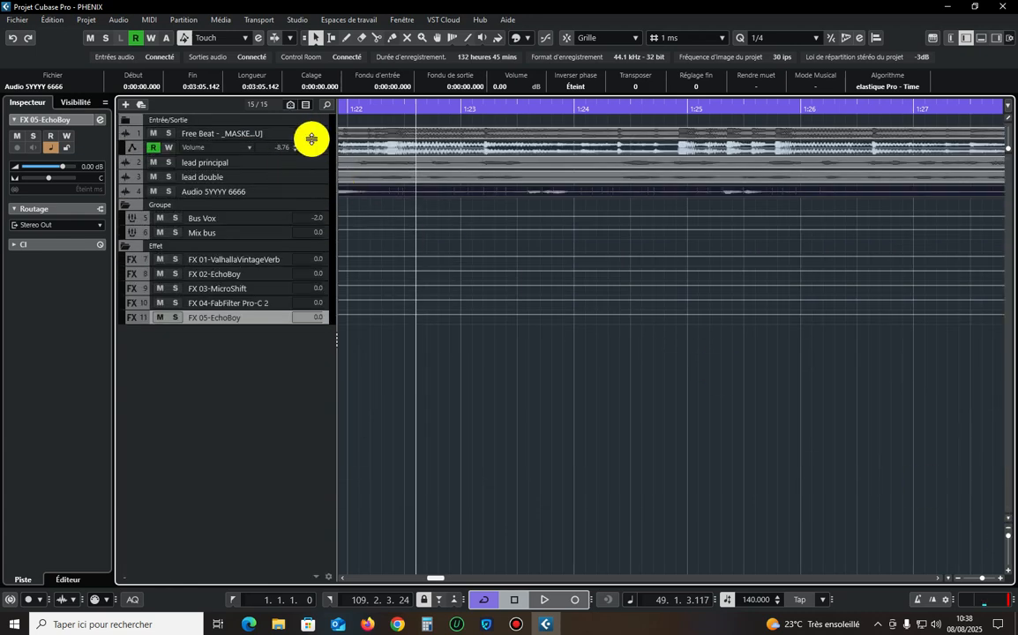
click(181, 131)
click(100, 119)
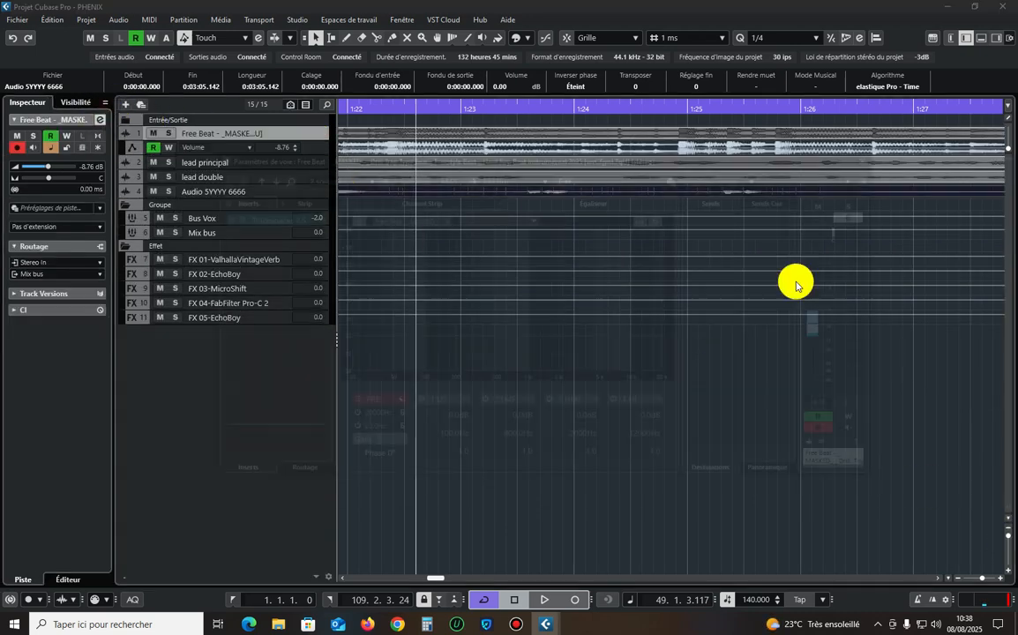
click(741, 244)
click(757, 324)
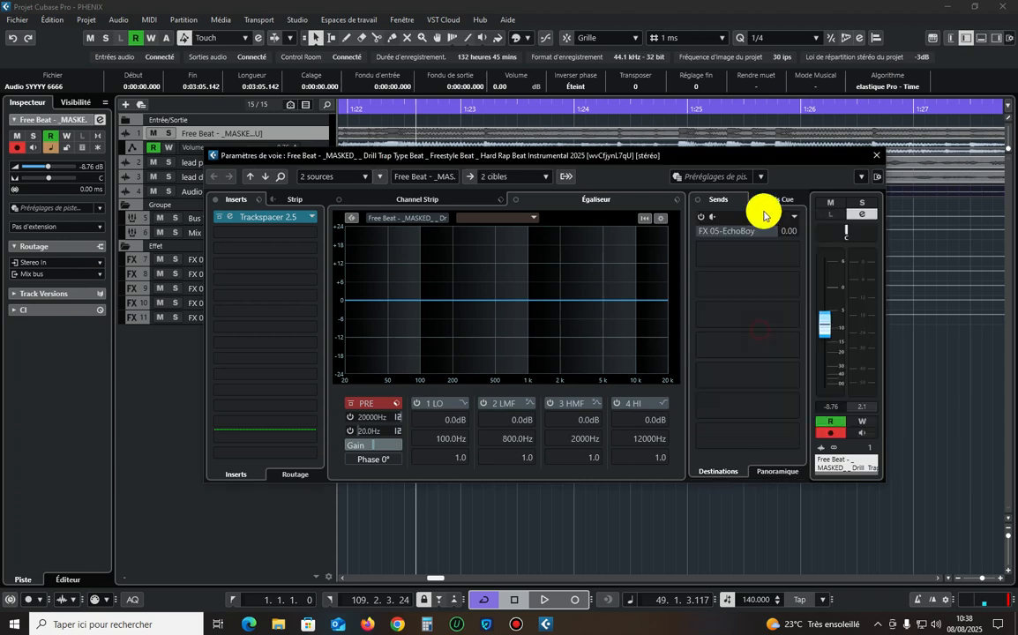
click(876, 156)
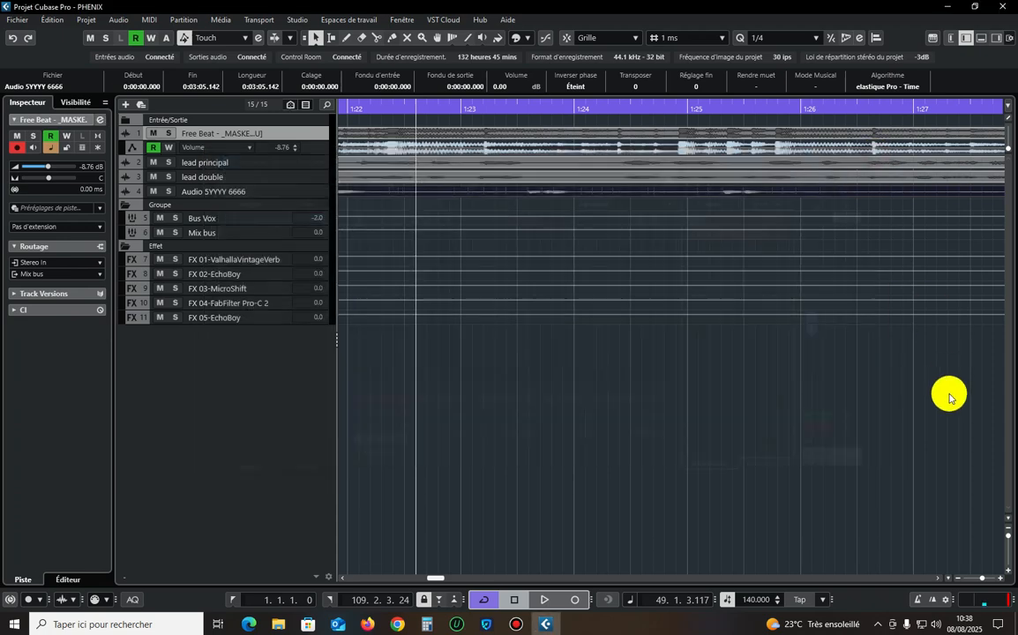
Enlarge the track heights and enable automation read and write on the FX 05-EchoBoy track.
click(1008, 540)
click(1008, 540)
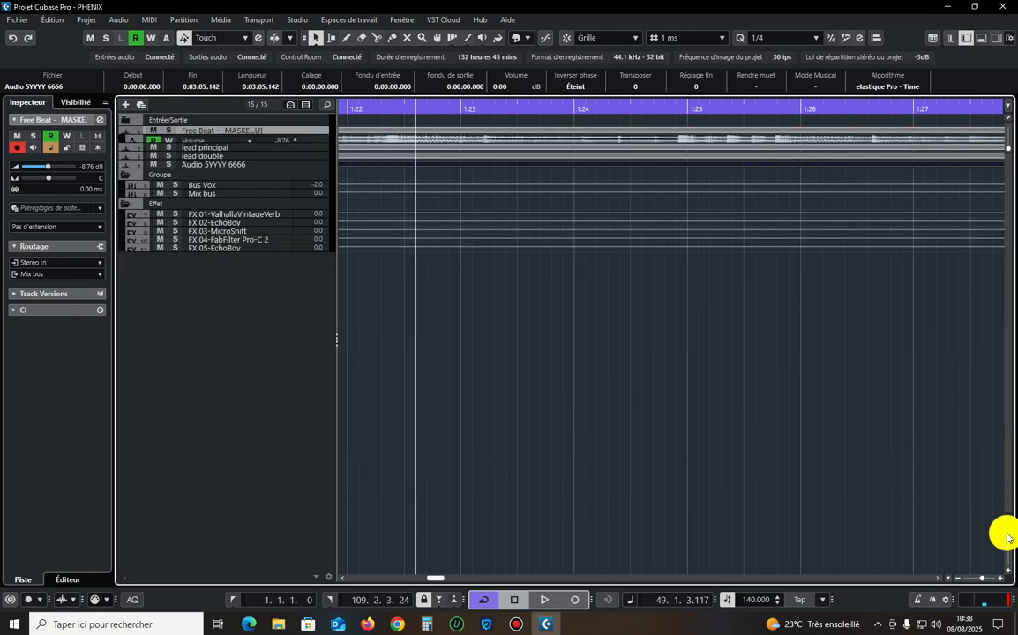
click(199, 478)
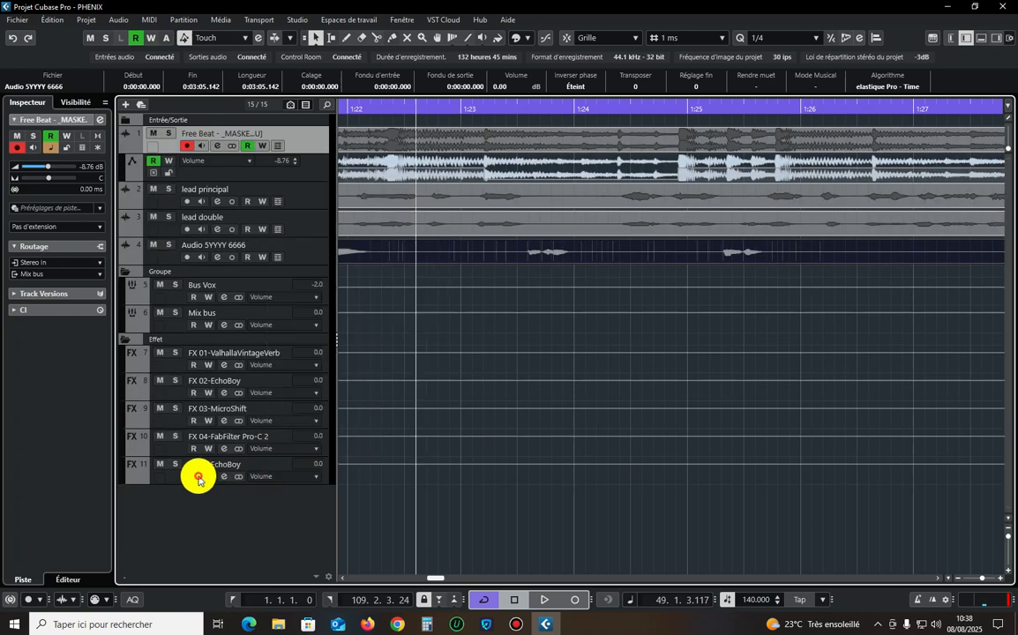
click(205, 477)
click(293, 461)
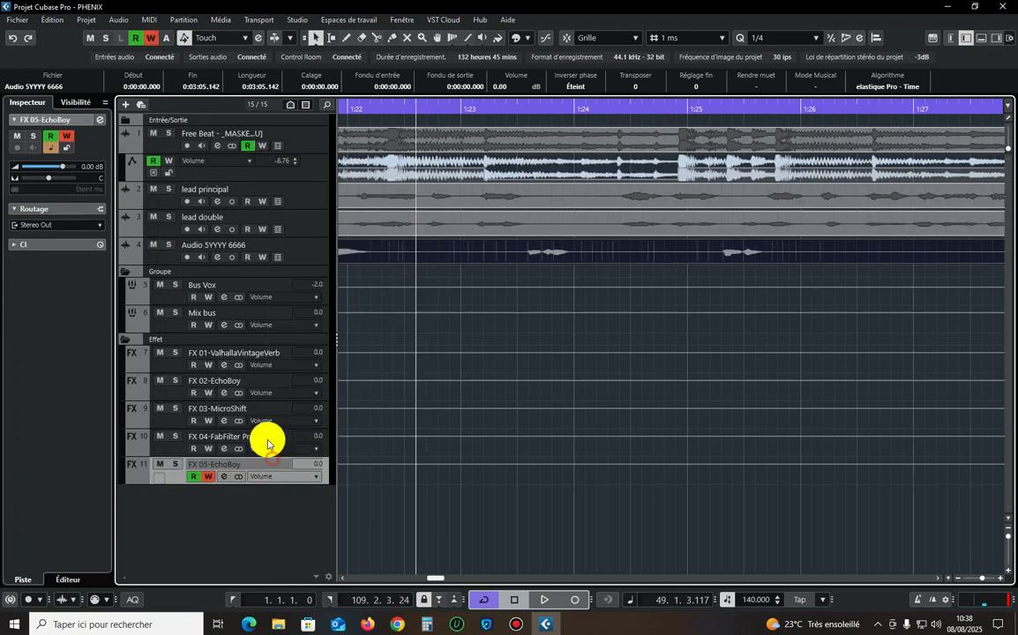
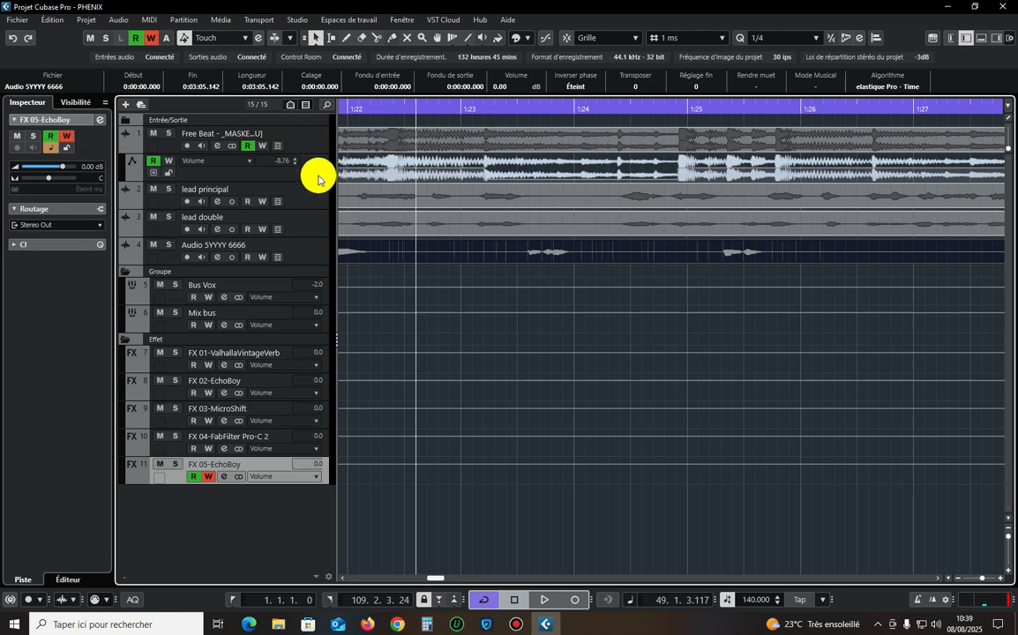
Remove the FX 05-EchoBoy send from the Free Beat channel and close its channel settings.
click(315, 191)
click(264, 137)
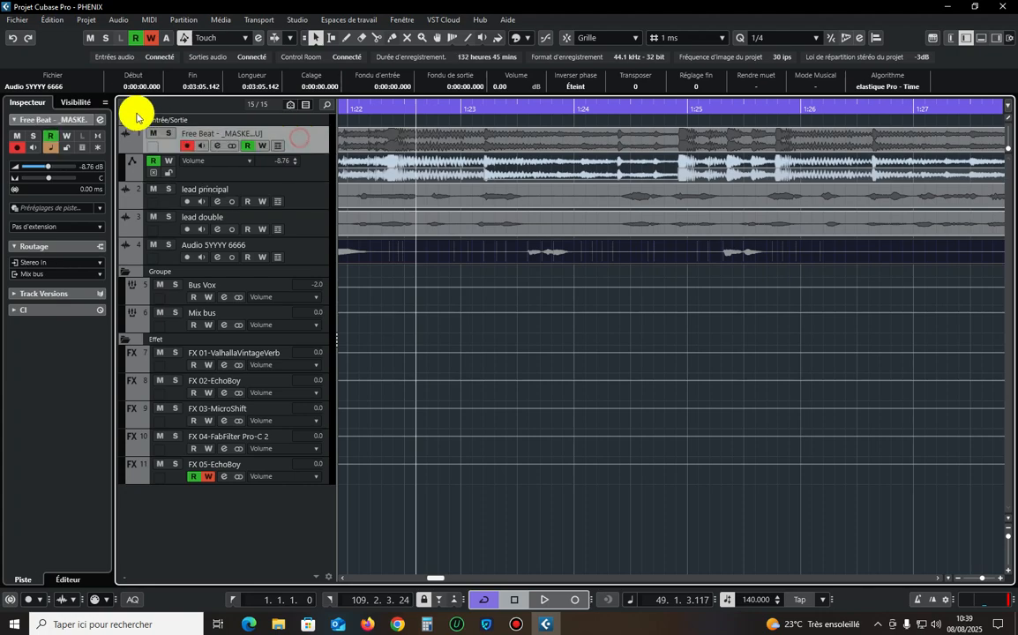
click(100, 119)
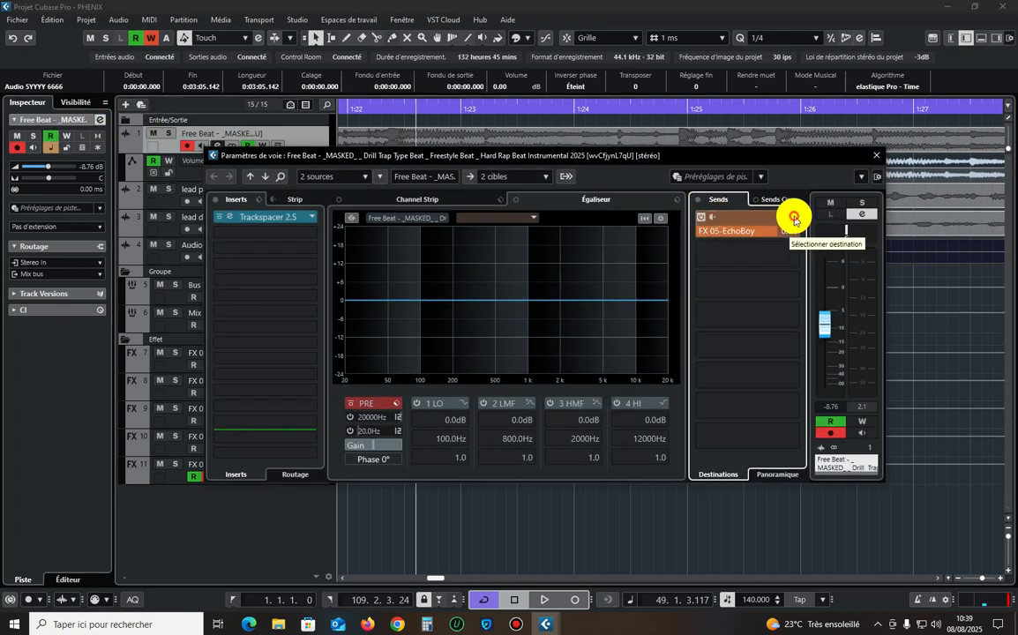
click(794, 217)
click(758, 259)
click(880, 155)
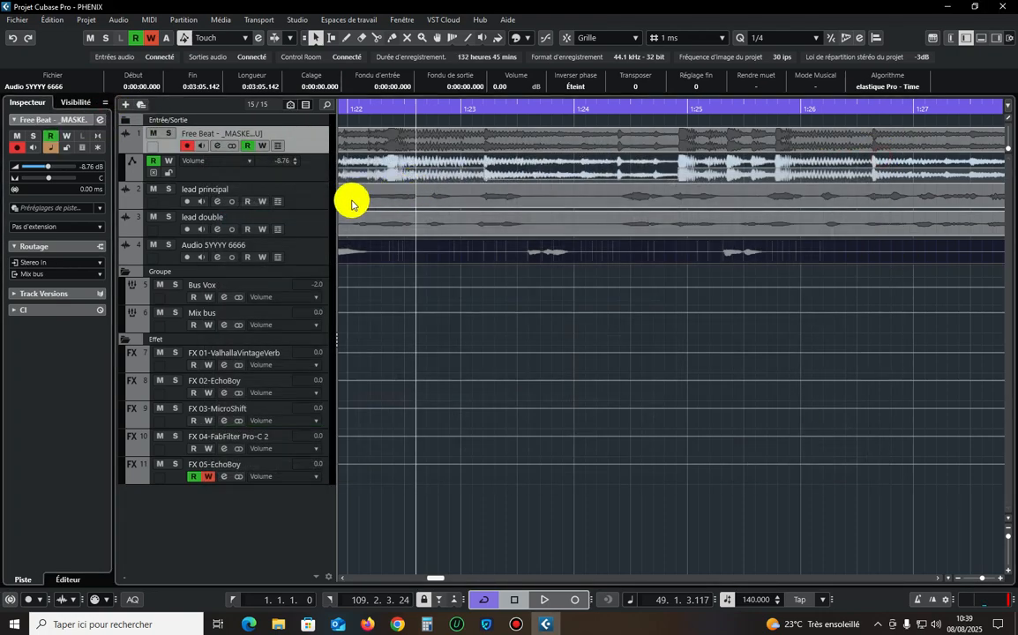
Add and activate a send to FX 05-EchoBoy at 0.00 on the Audio 5YYYY 6666 channel, then close its settings.
click(330, 200)
click(318, 250)
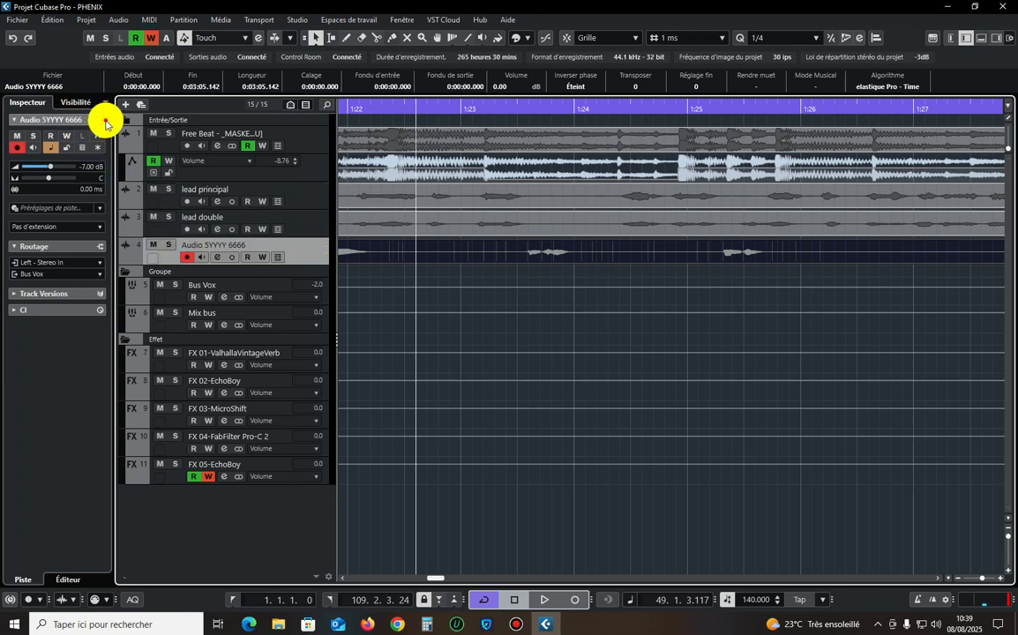
click(100, 119)
click(761, 234)
click(757, 330)
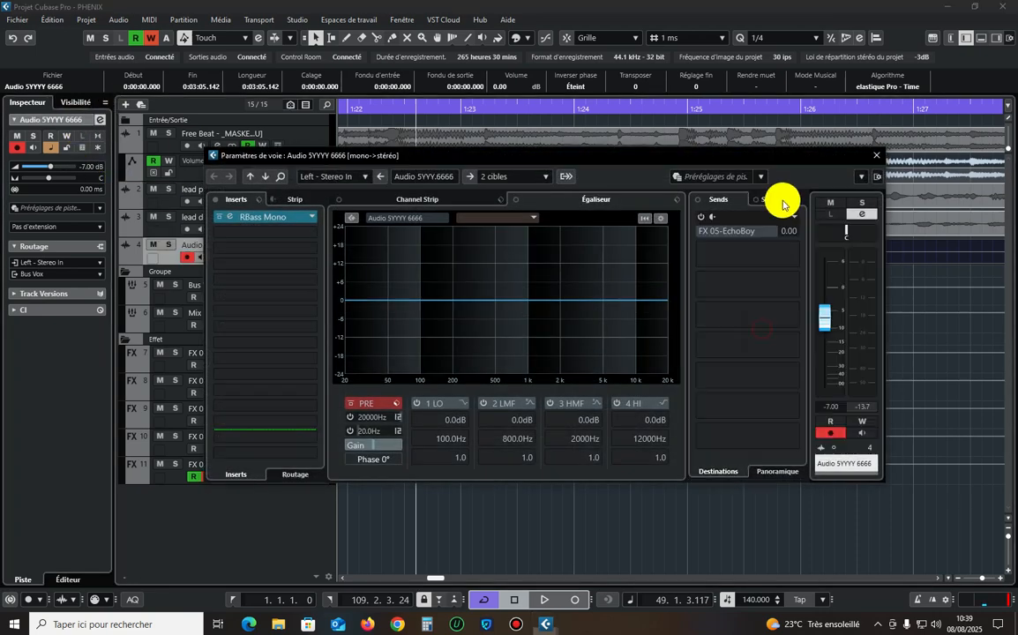
click(703, 215)
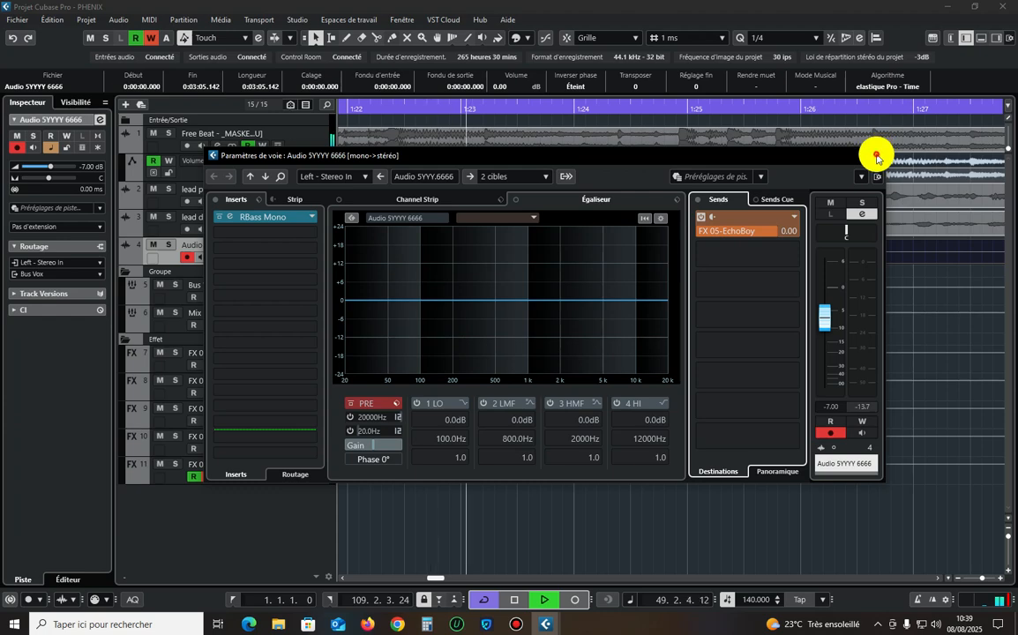
click(876, 156)
Record EchoBoy Mix automation on FX 05-EchoBoy during playback from about 1:22, raising it to 60, and close the plug-in and channel settings.
click(376, 108)
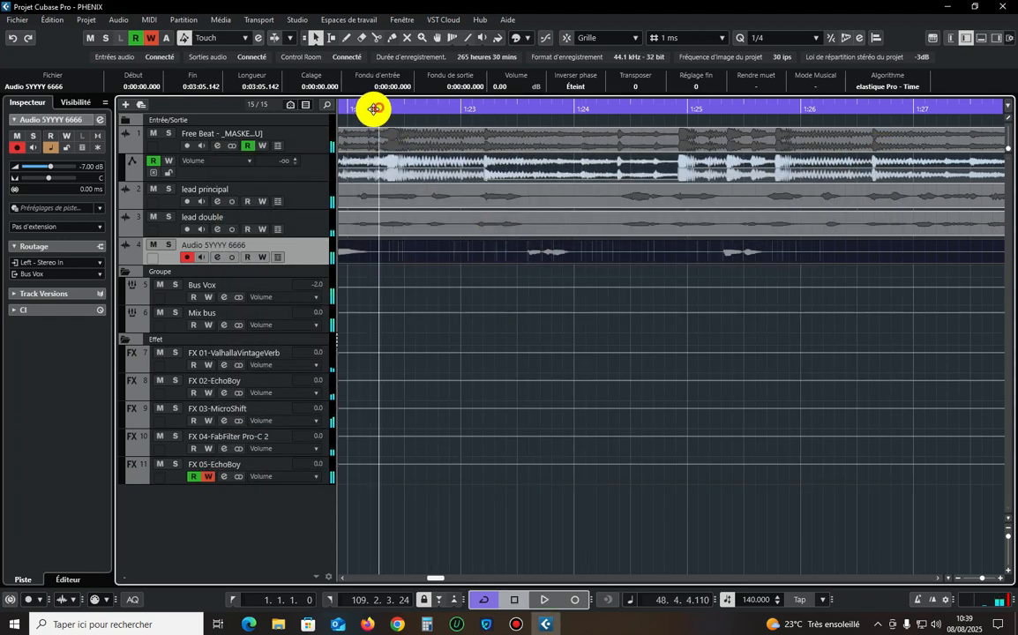
click(267, 461)
click(100, 120)
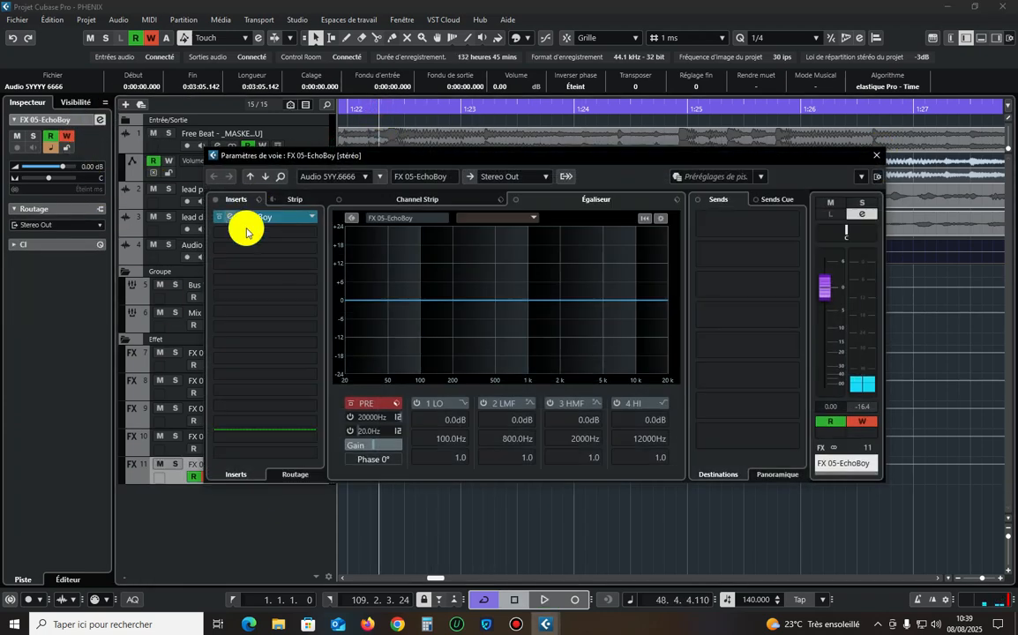
click(235, 218)
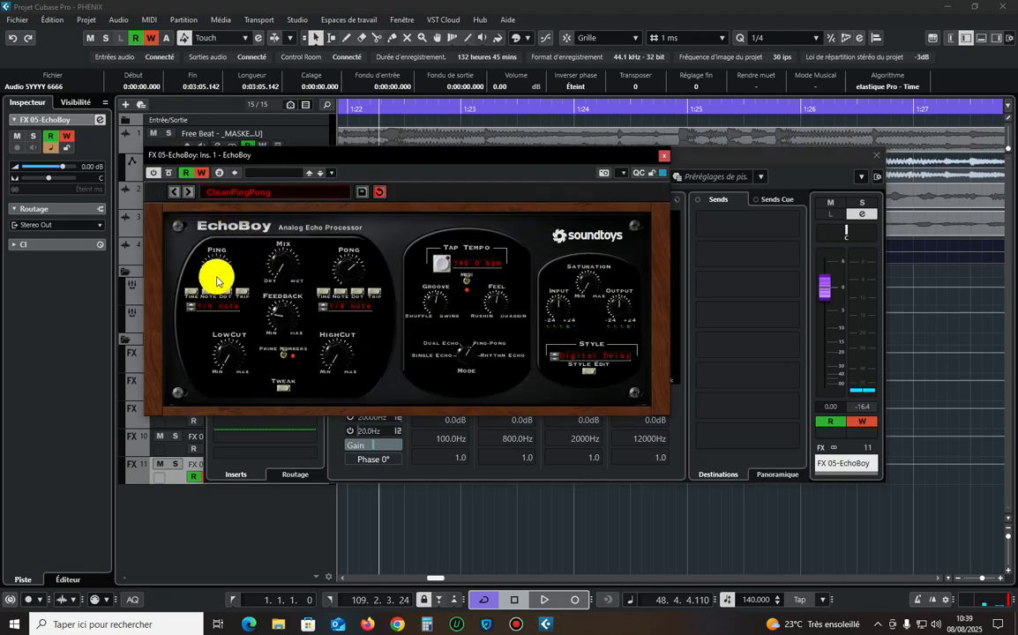
mouse_move(279, 274)
mouse_down()
mouse_move(277, 234)
mouse_move(292, 212)
mouse_up()
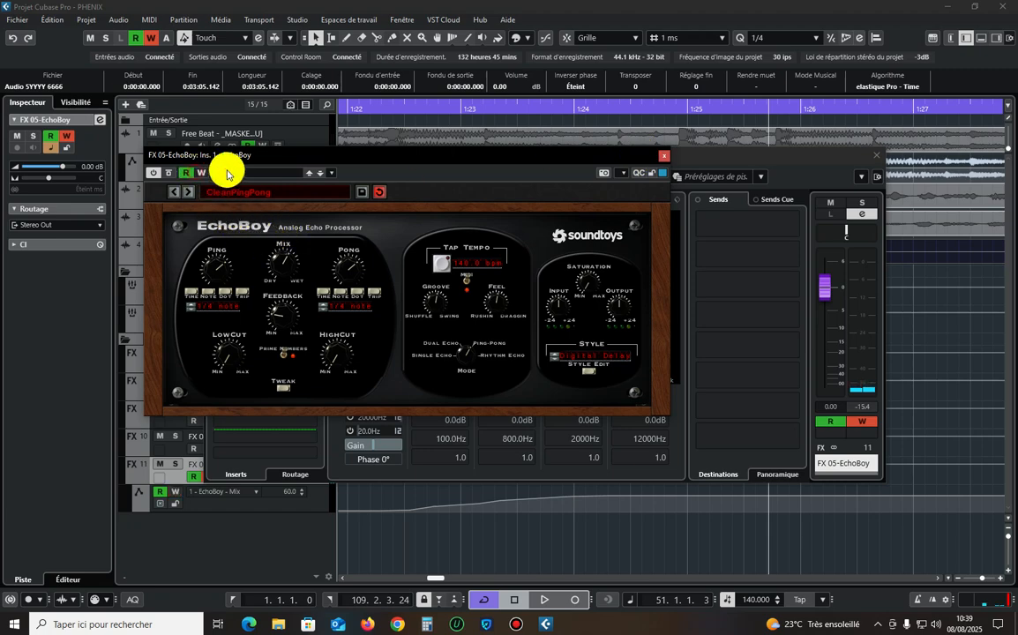
click(664, 155)
click(878, 155)
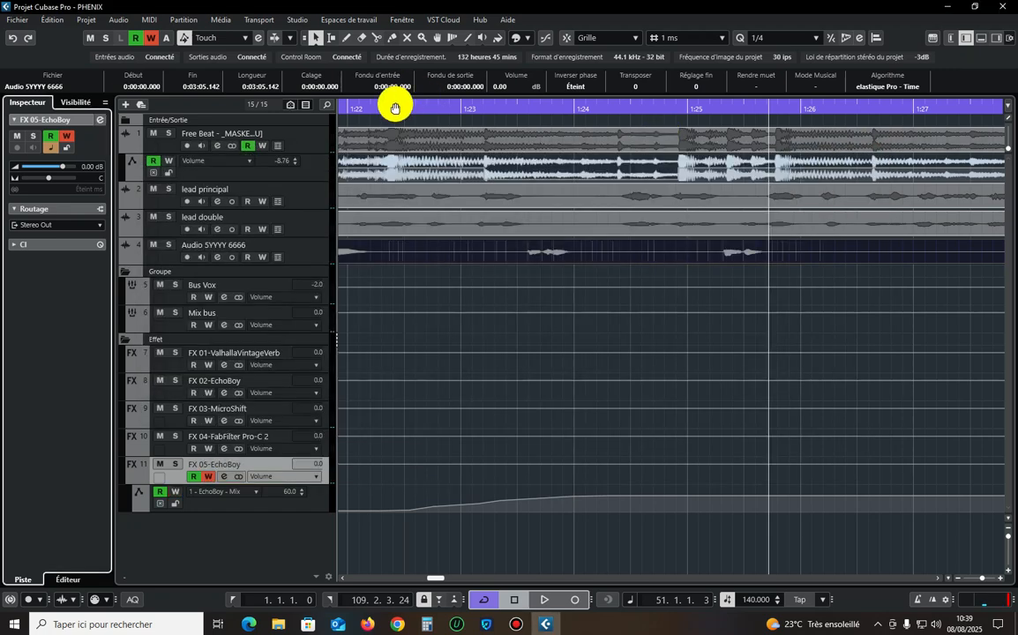
Play the passage and lower the Mix automation point at 1:25.370 to 0.
click(410, 119)
key(space)
click(404, 110)
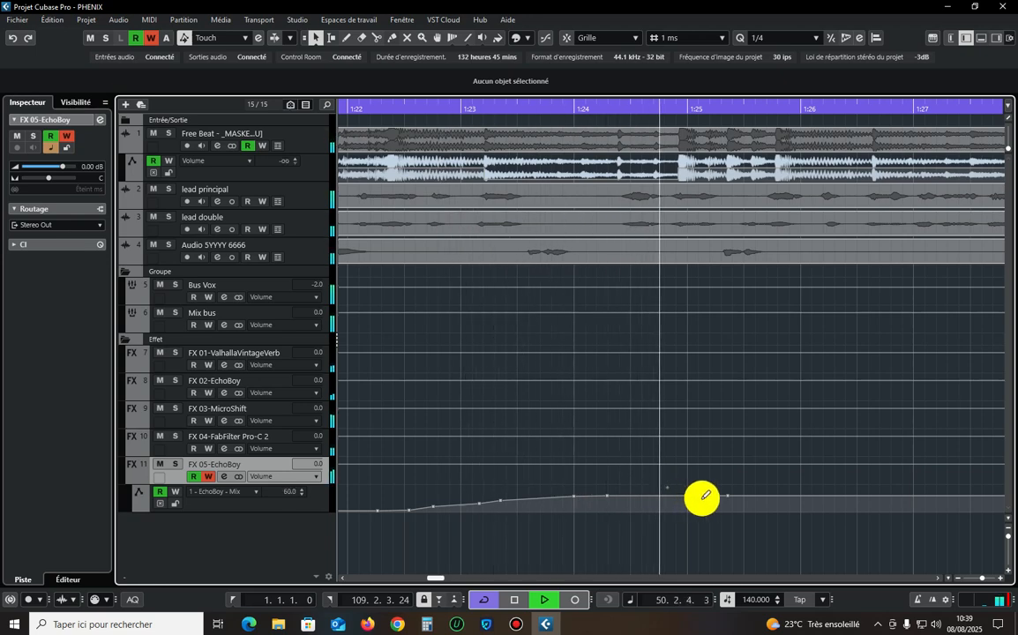
key(space)
drag(726, 504, 725, 529)
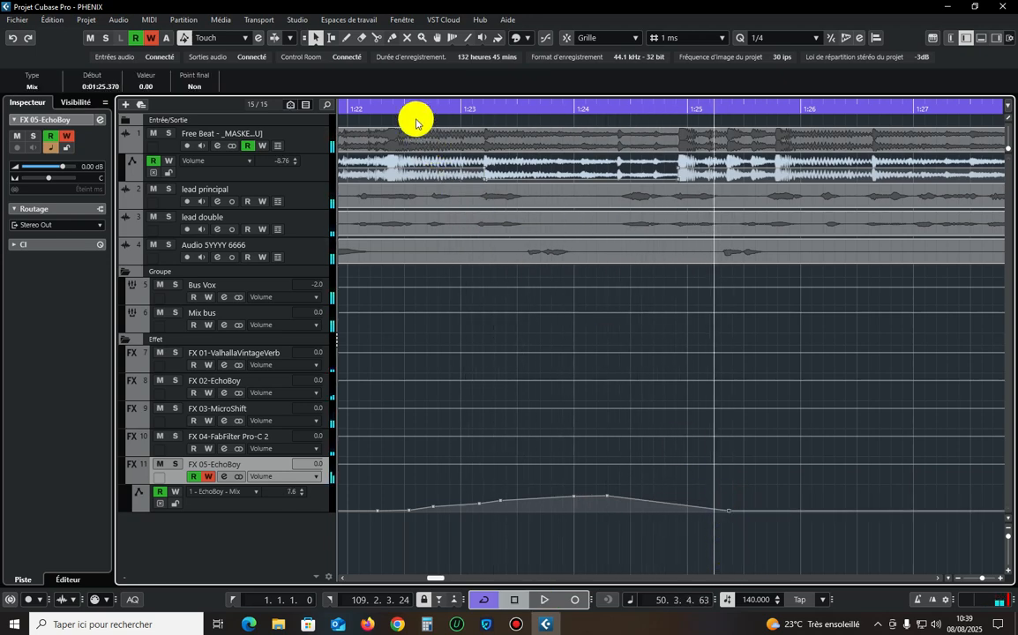
Disable automation writing on FX 05-EchoBoy and audition the echo from about 1:22, both soloed and in the full mix.
click(361, 107)
key(space)
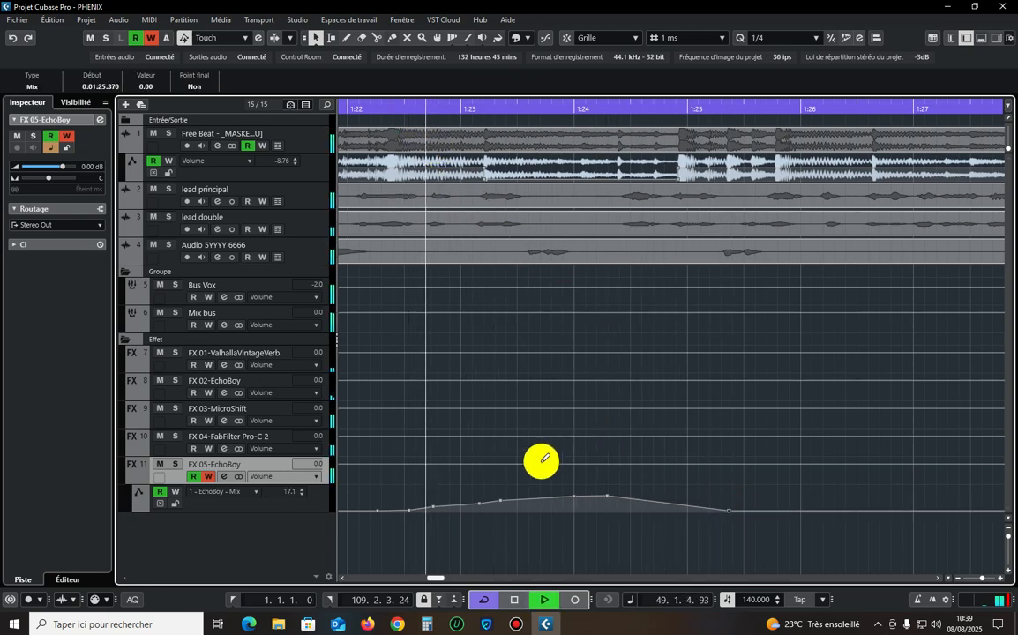
click(366, 108)
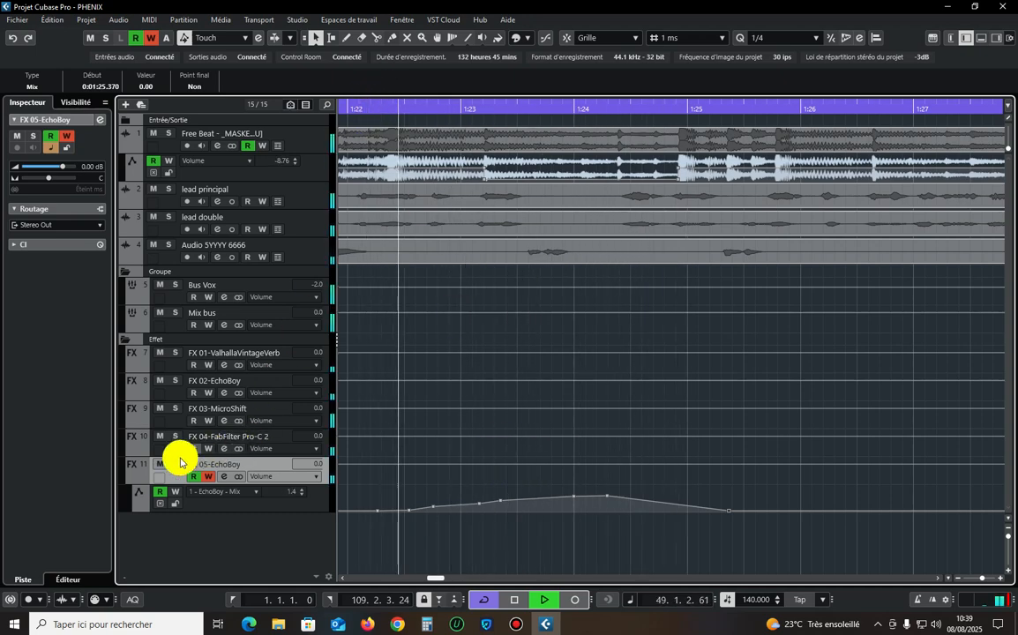
click(174, 463)
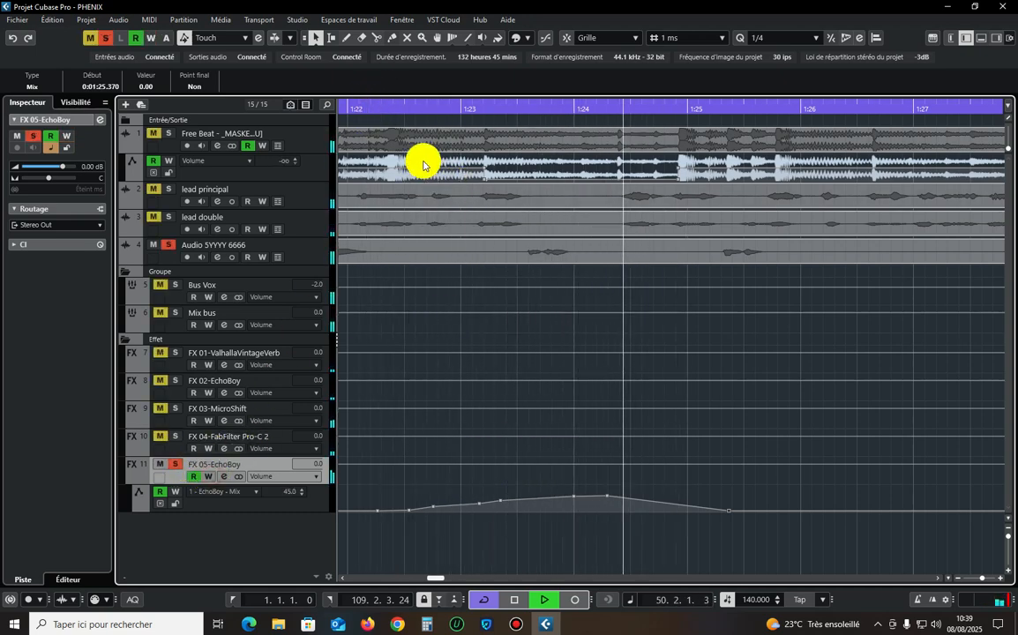
click(379, 106)
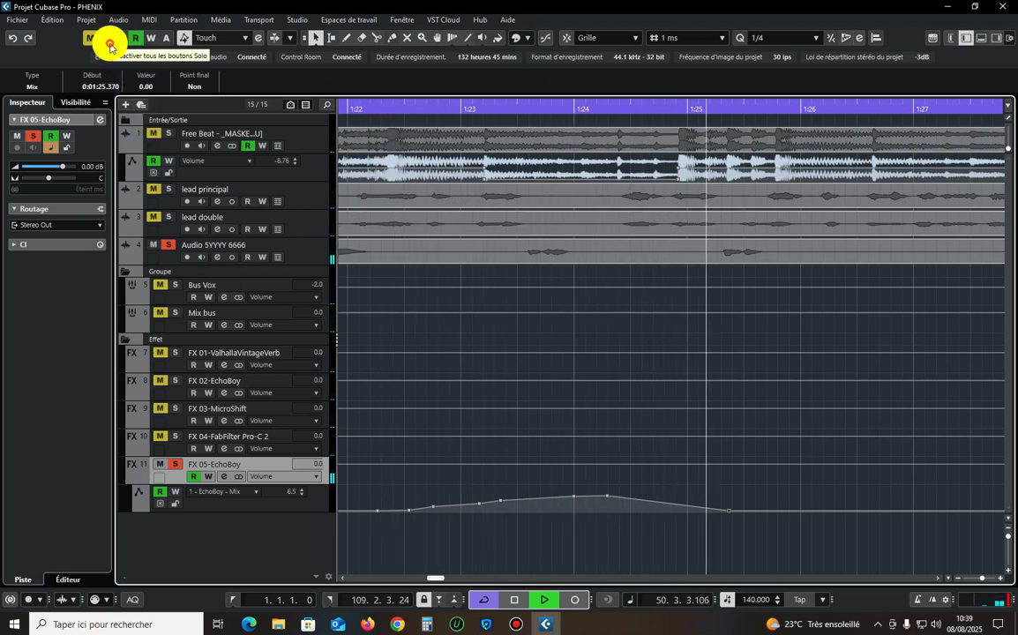
click(108, 39)
click(370, 106)
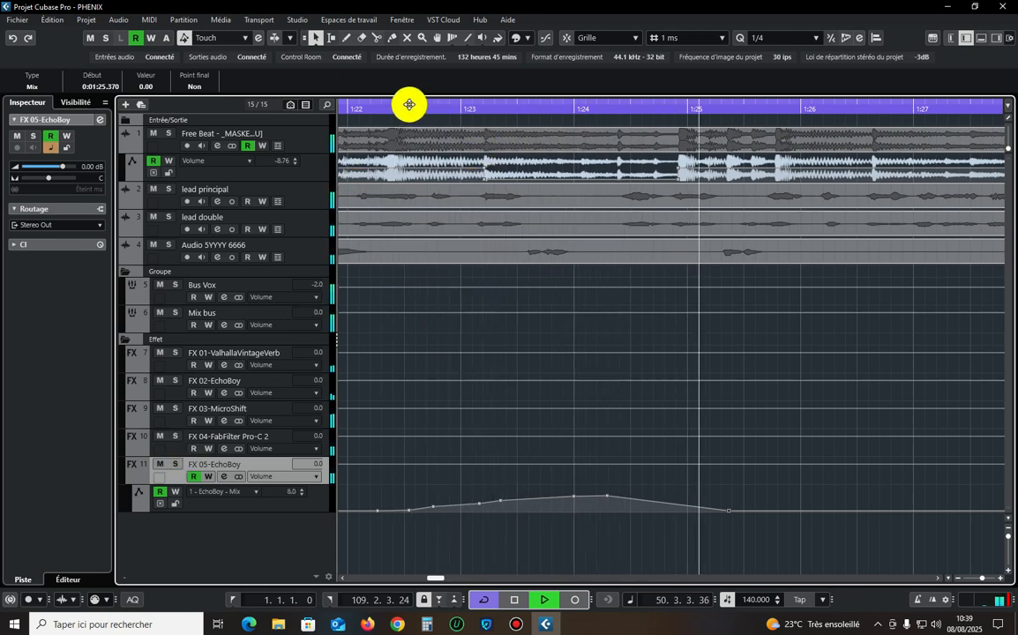
click(382, 107)
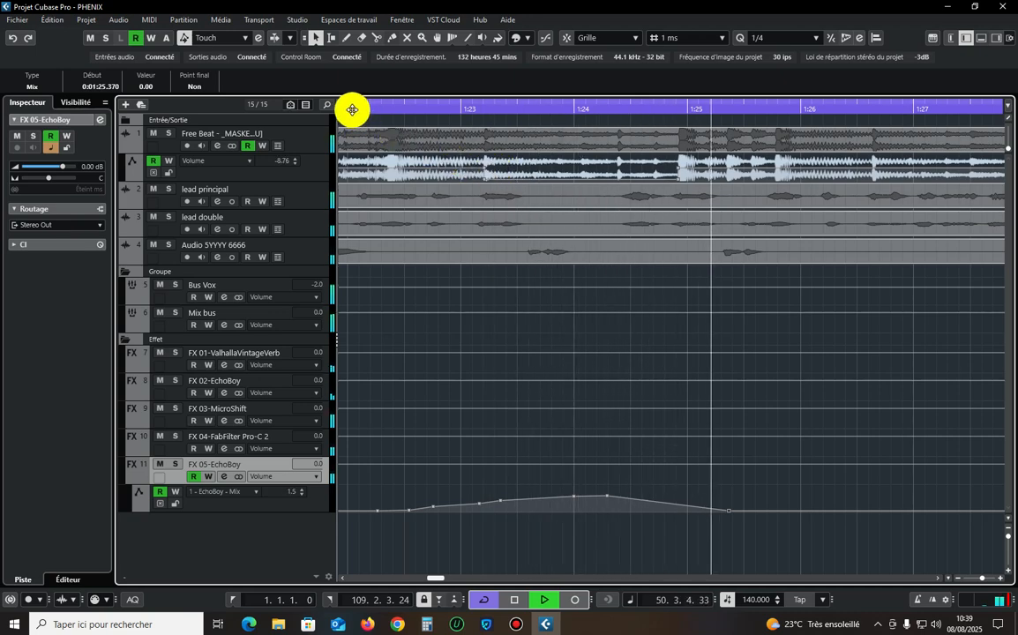
Move the Mix automation's zero point to about 1:25 and raise the section from just after it to 1:26.537 to 100.
key(space)
drag(728, 507, 686, 512)
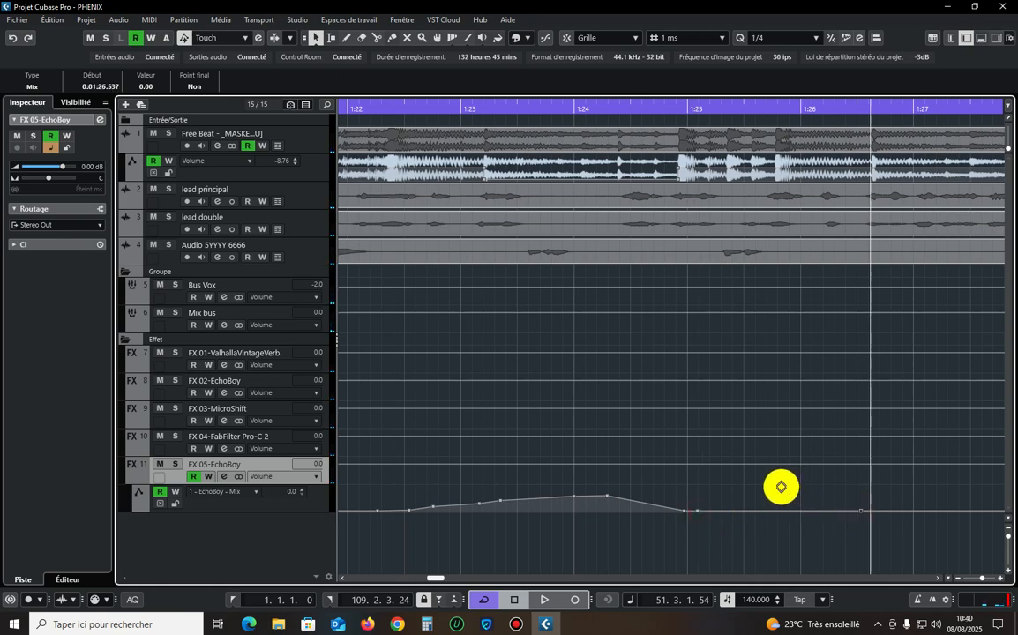
drag(780, 486, 781, 460)
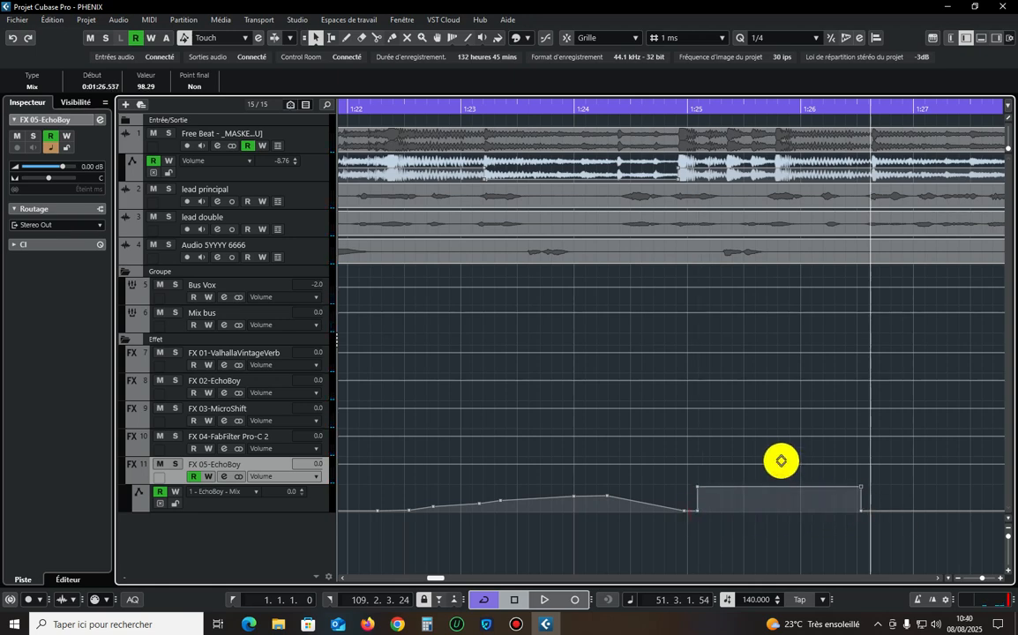
Erase the intermediate Mix points on the rising slope and reshape the curve into a block at 100 from about 1:23.1 to 1:24.974.
right_click(456, 522)
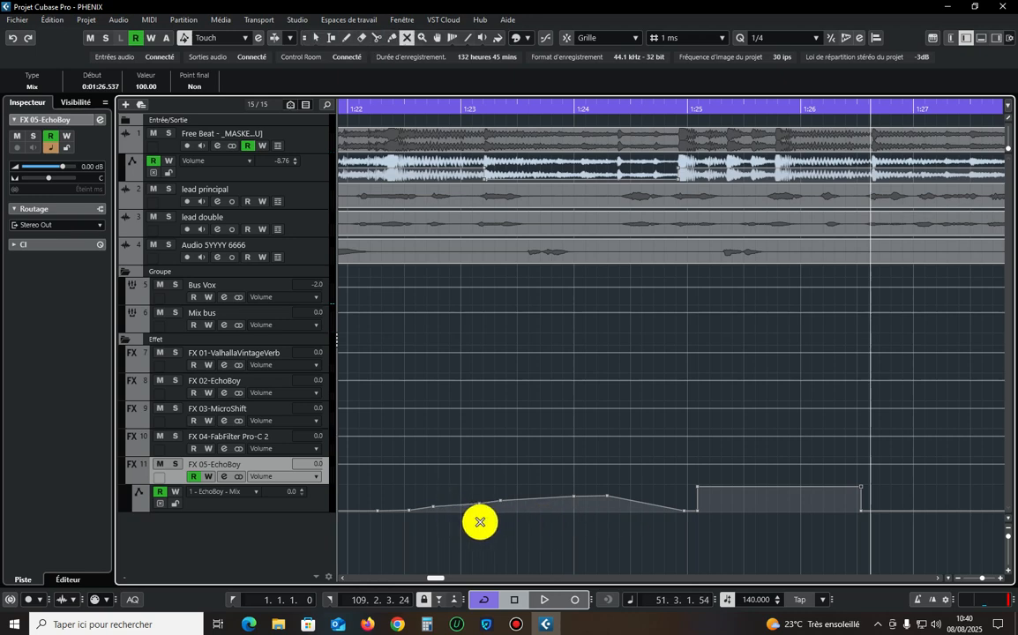
click(504, 520)
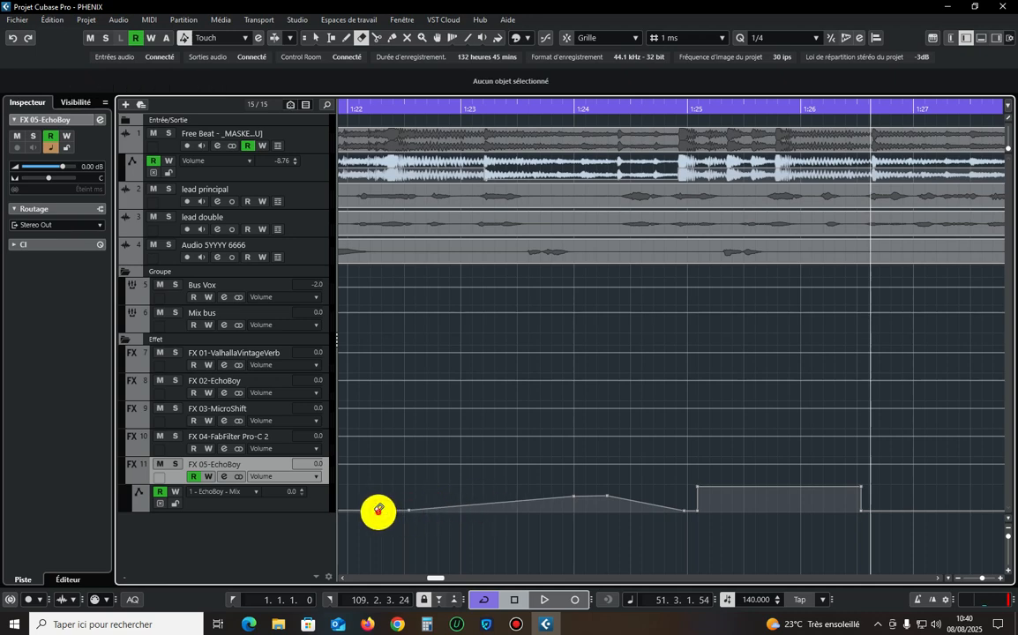
key(1)
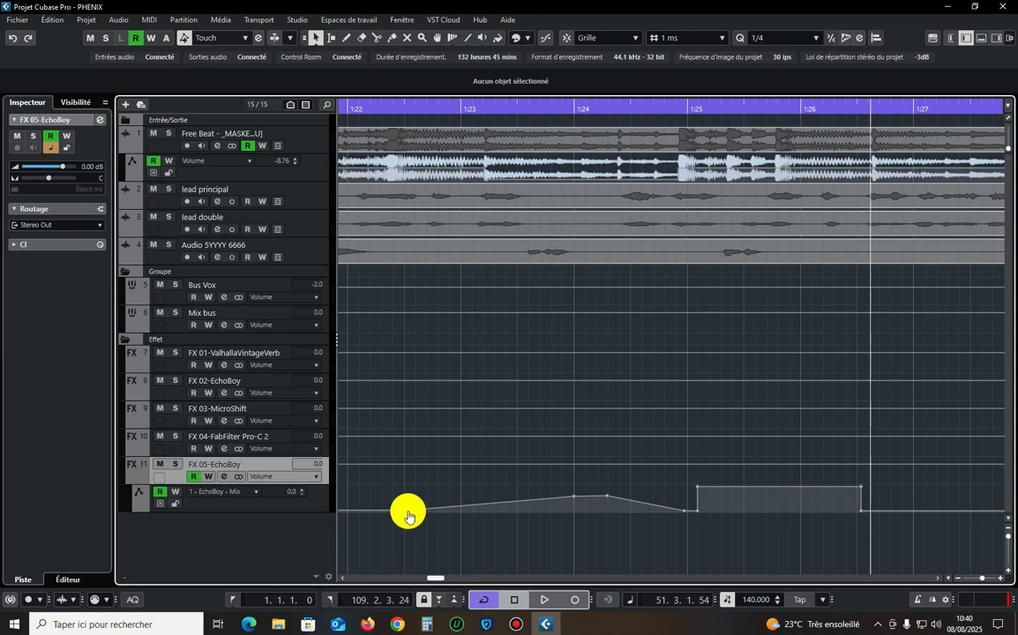
drag(408, 512, 465, 558)
drag(570, 503, 722, 436)
Move the final zero point of the Mix automation to 1:26.992 so the second block fades out, and audition the passage from about 1:22.
key(space)
click(390, 110)
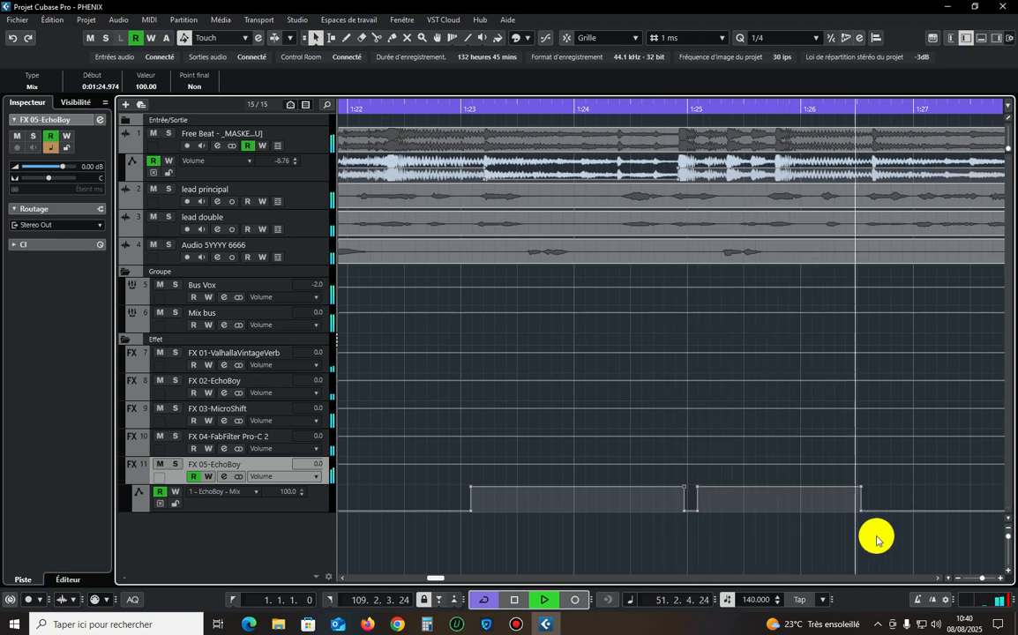
drag(862, 513, 912, 521)
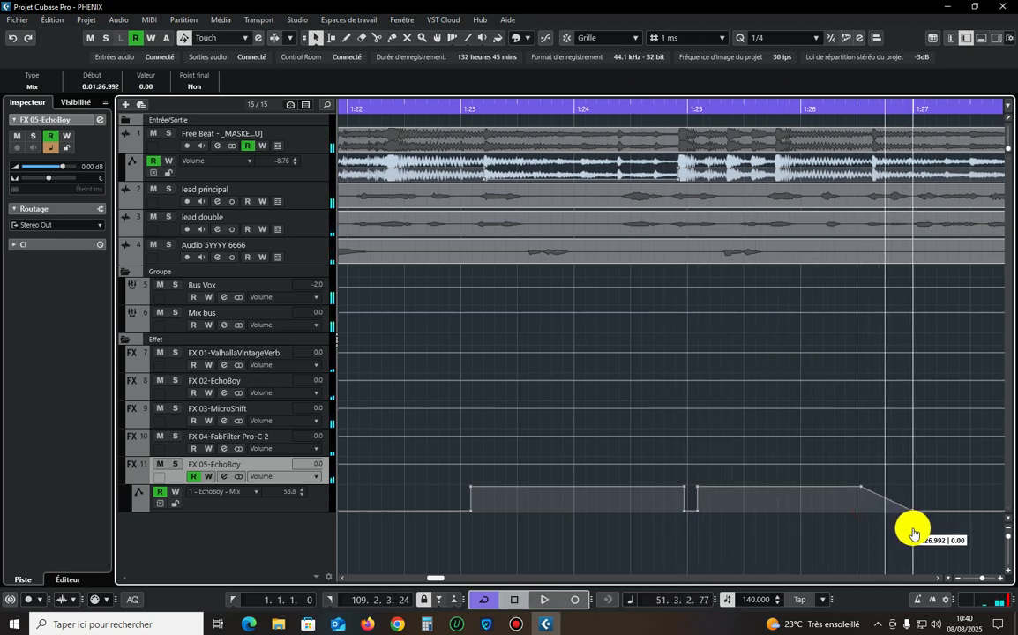
double_click(367, 108)
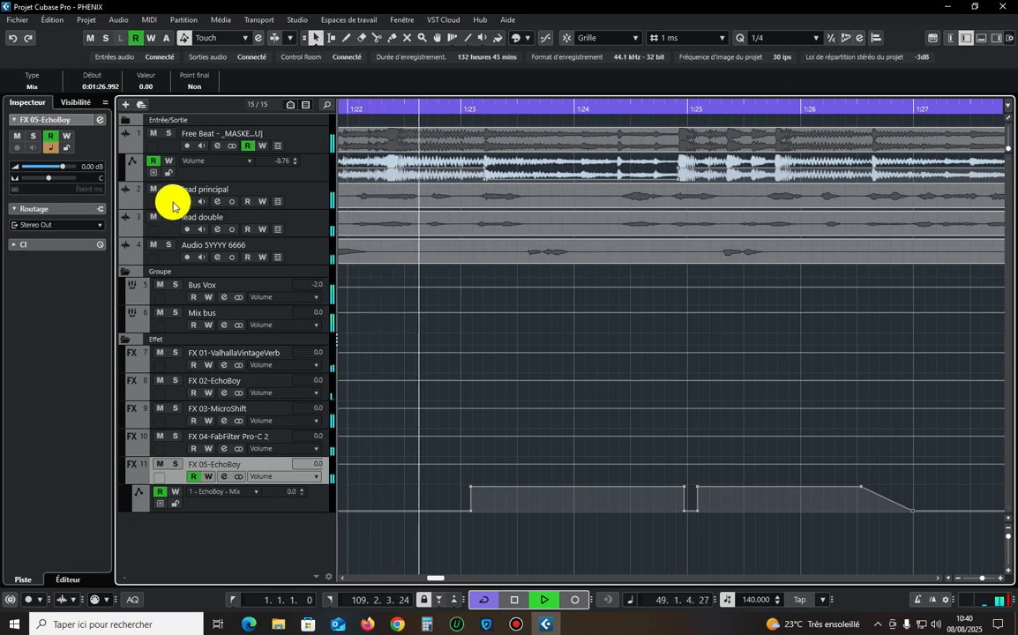
click(363, 108)
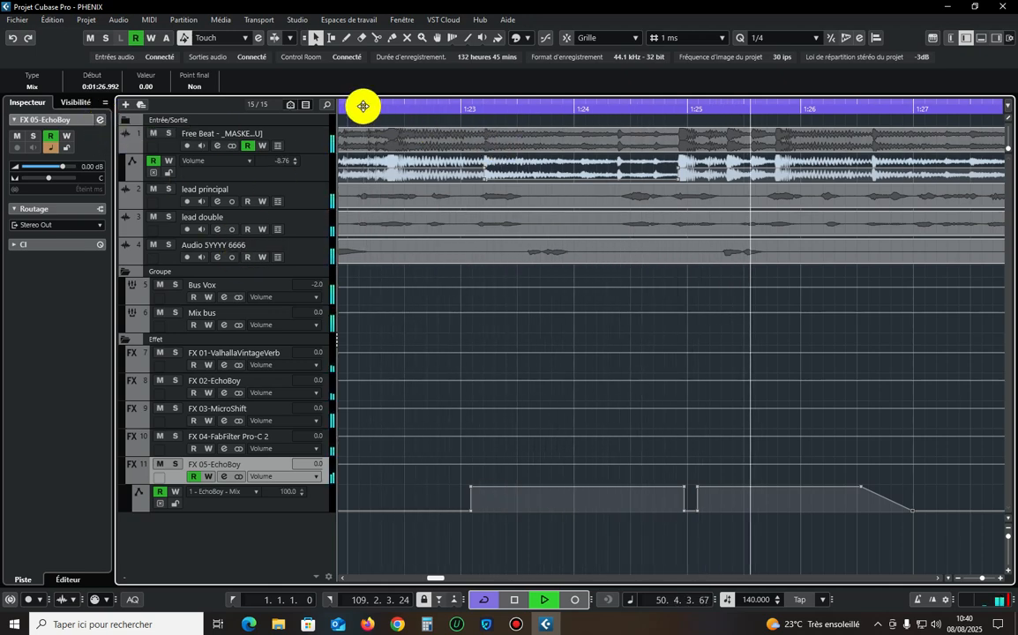
key(space)
Insert ValhallaVintageVerb in the slot below EchoBoy on the FX 05-EchoBoy channel.
click(92, 118)
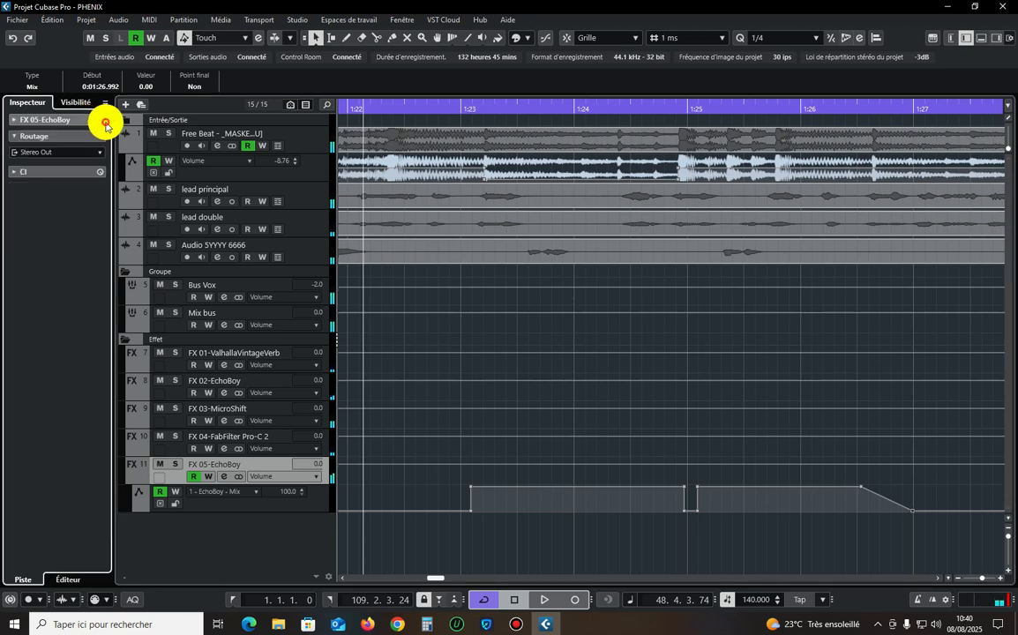
click(100, 119)
click(265, 217)
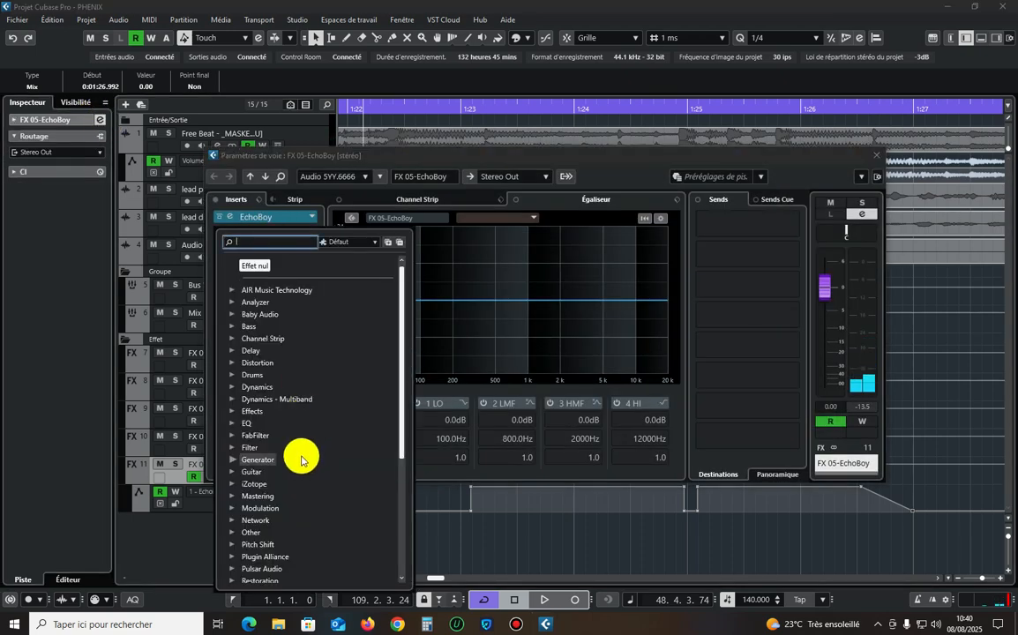
scroll(296, 414, down, 5)
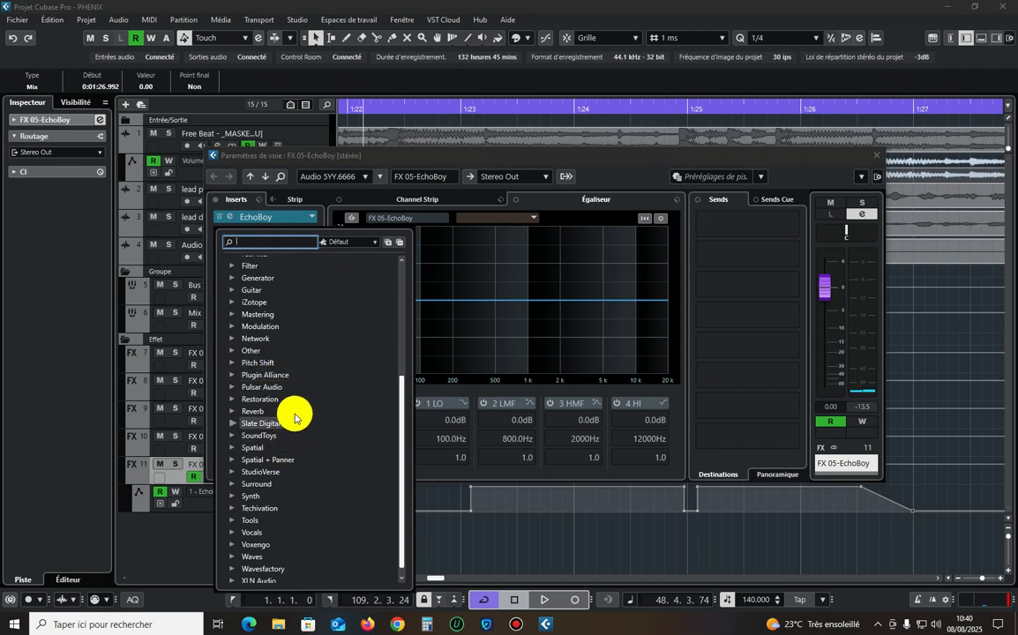
text(val)
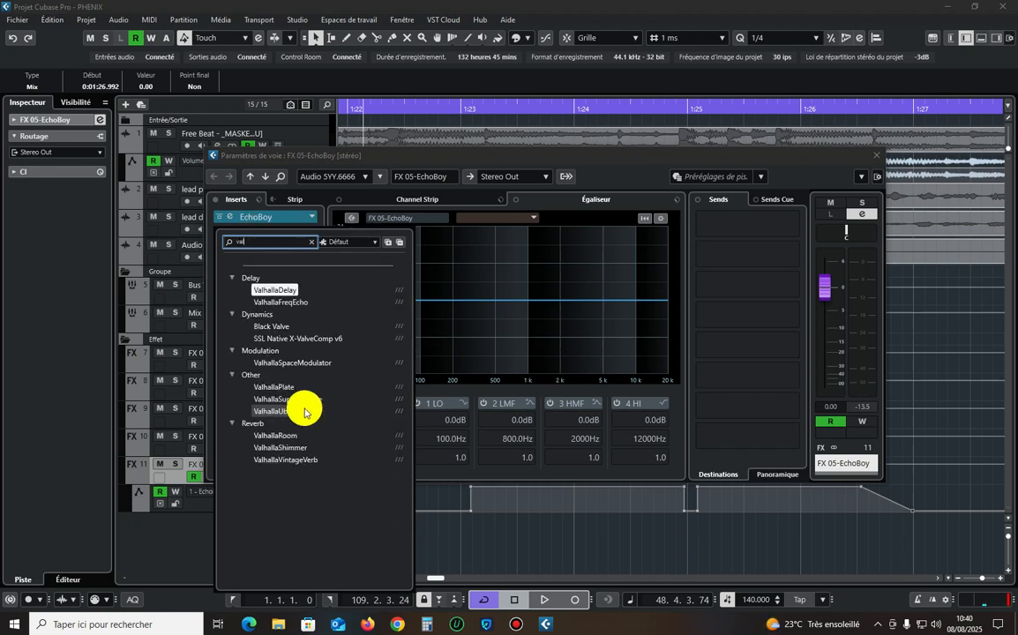
click(289, 459)
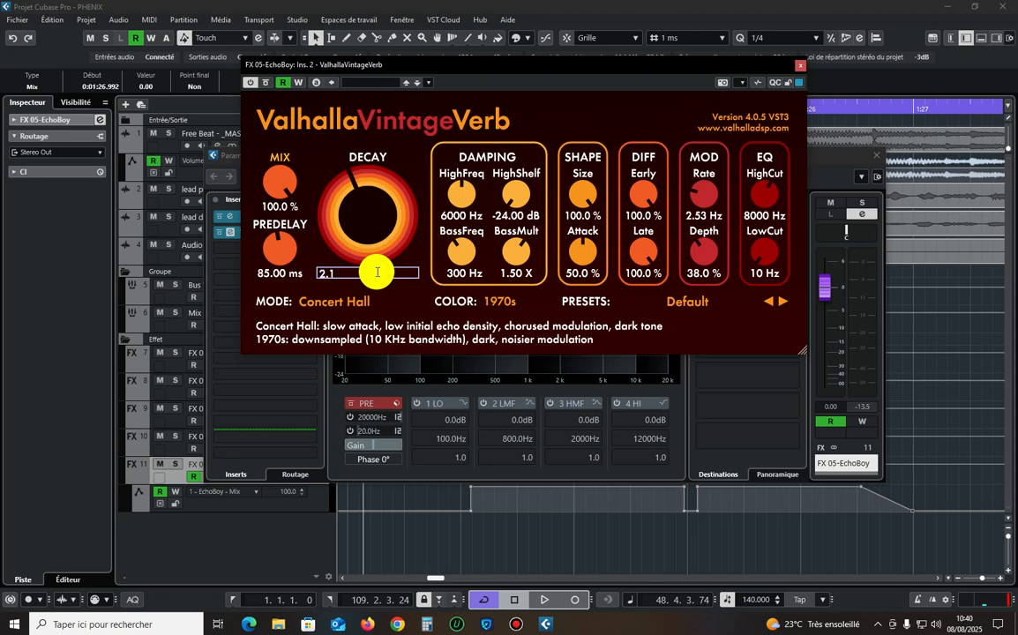
Load the Don Gunn preset SP-Short Vocal Plate in the reverb and set its Mix to 0 %.
click(701, 302)
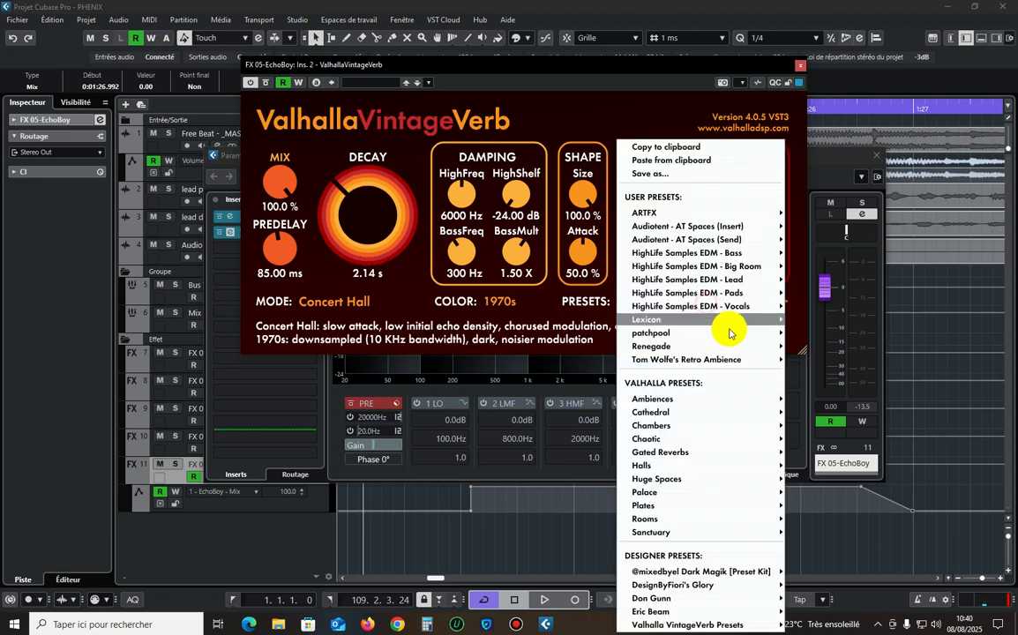
mouse_move(687, 599)
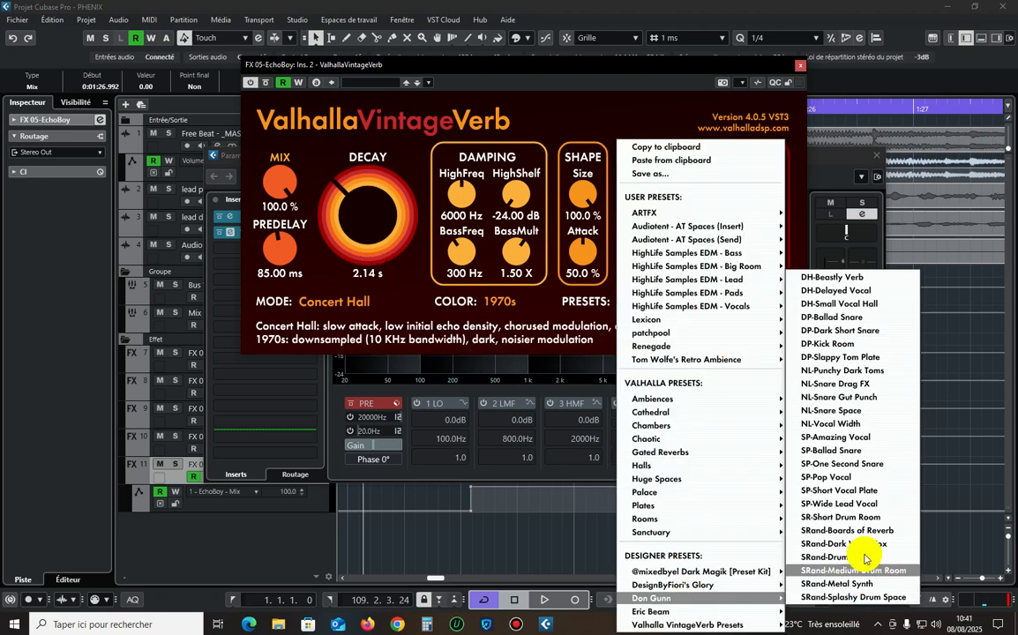
click(860, 490)
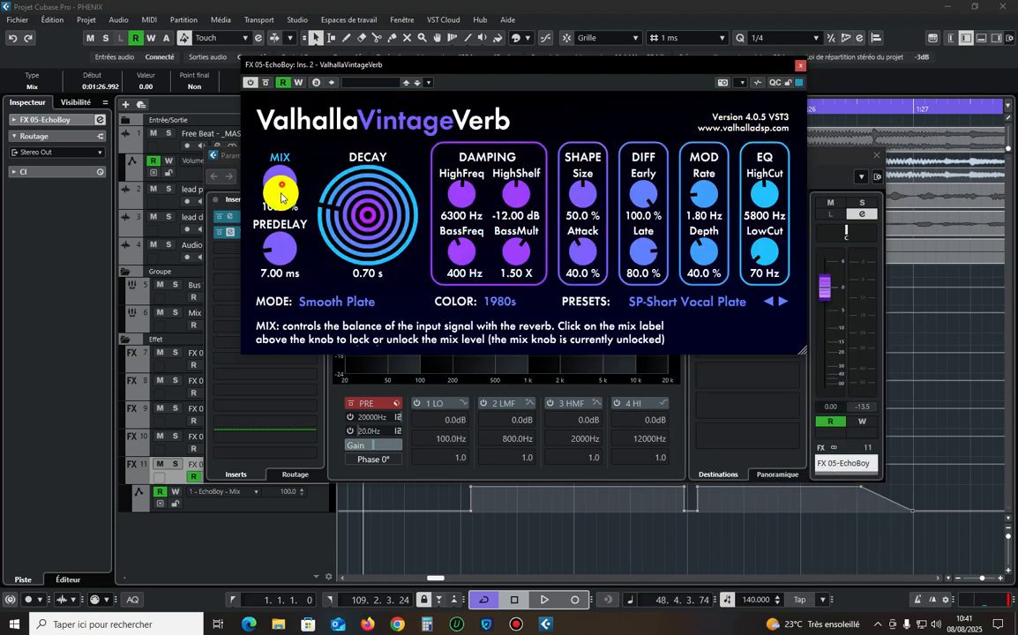
drag(269, 185, 302, 379)
Record automation of the reverb's Mix during playback, raising it from 0 to 50 %, and close the effect and channel windows.
click(300, 83)
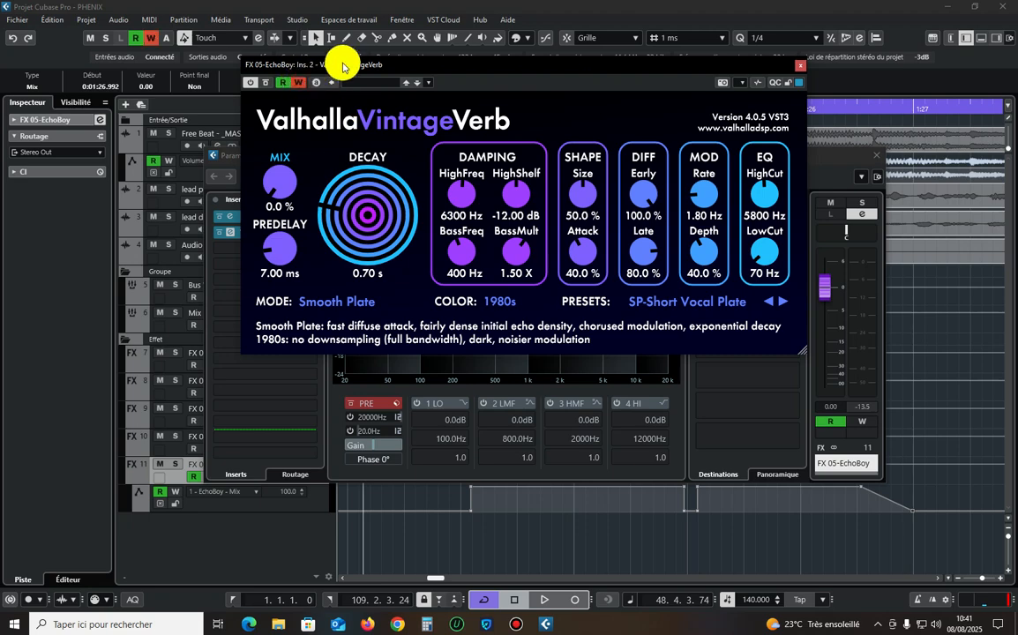
key(space)
mouse_move(284, 189)
mouse_down()
mouse_move(281, 131)
mouse_move(266, 118)
mouse_move(296, 118)
mouse_up()
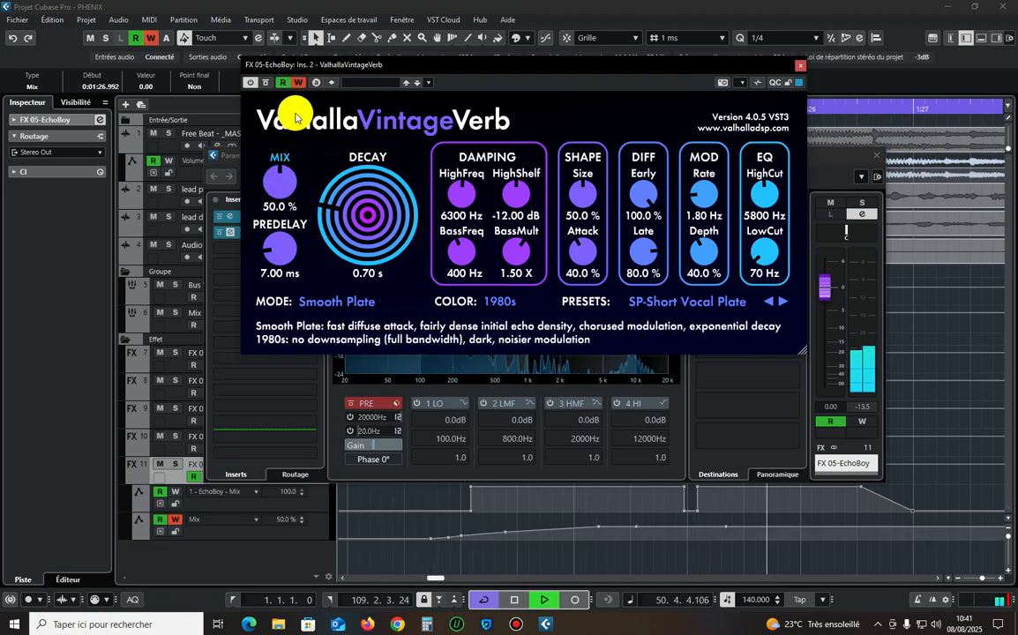
key(space)
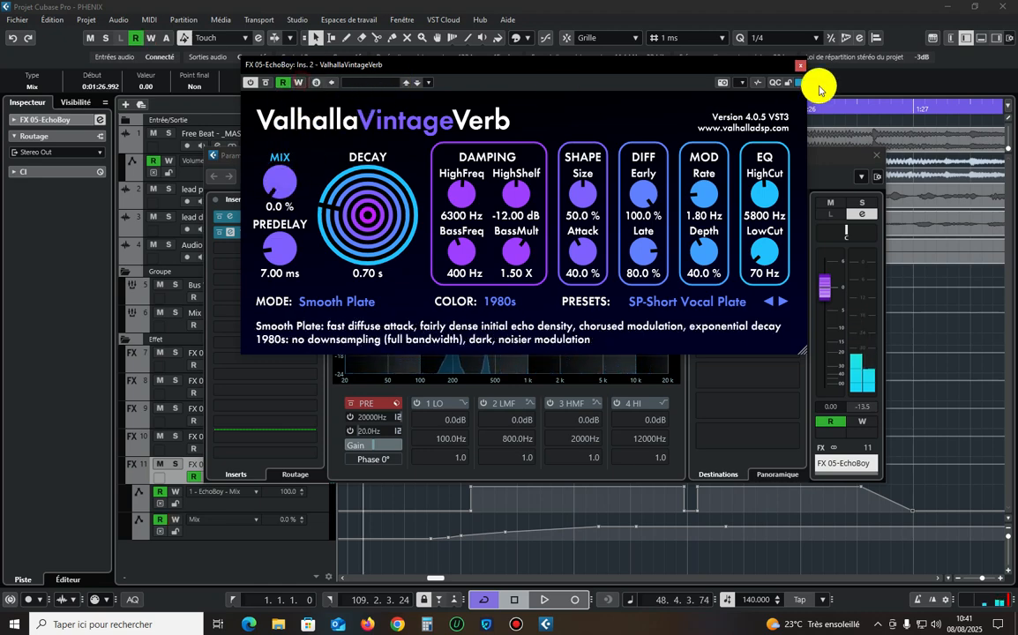
click(800, 69)
click(878, 154)
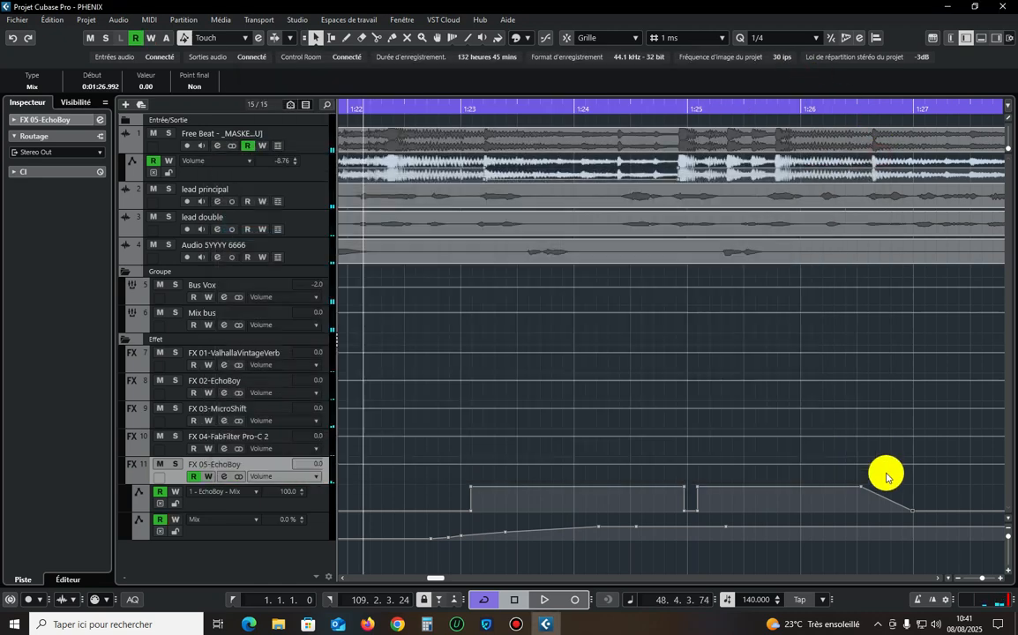
Add reverb Mix automation points so the curve drops from about 1:27 to 0 % at 1:27.190, and audition the passage.
click(917, 527)
drag(925, 527, 935, 539)
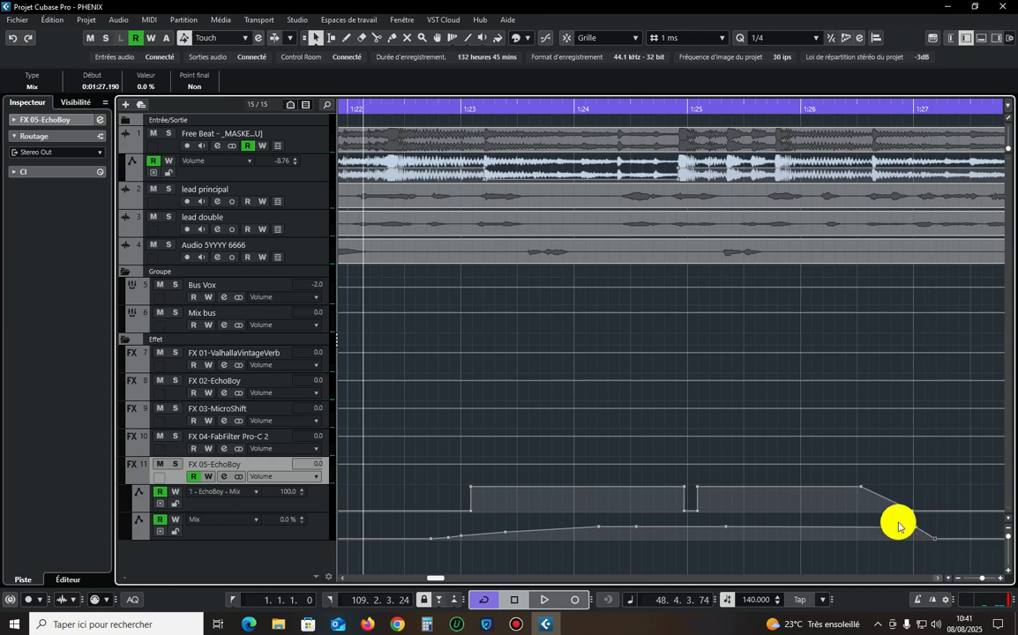
click(390, 104)
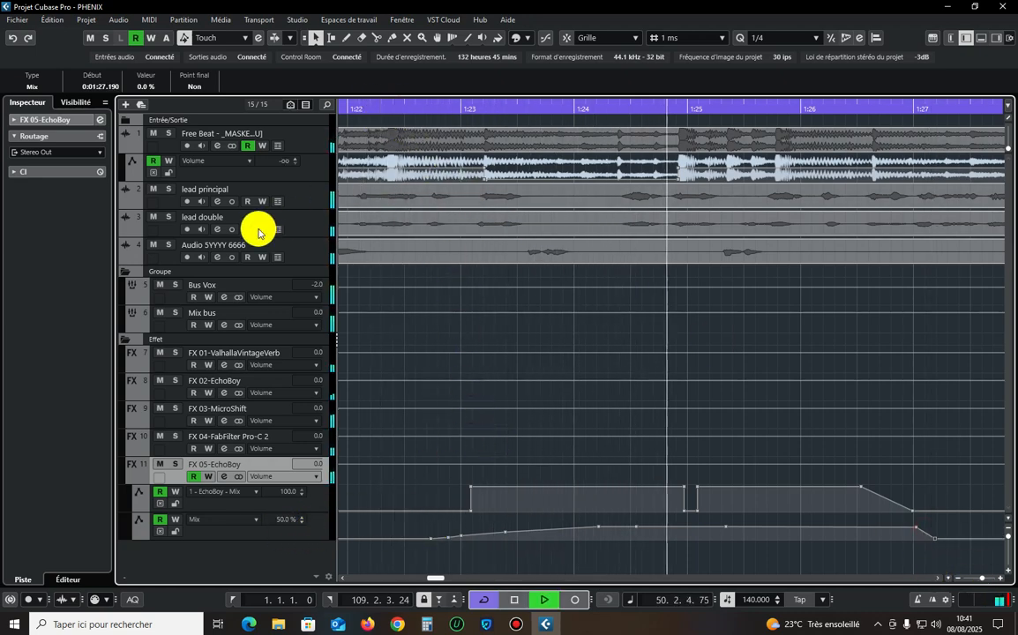
Examine the sends of the FX 05-EchoBoy and Audio 5YYYY 6666 channels without adding another send.
click(101, 120)
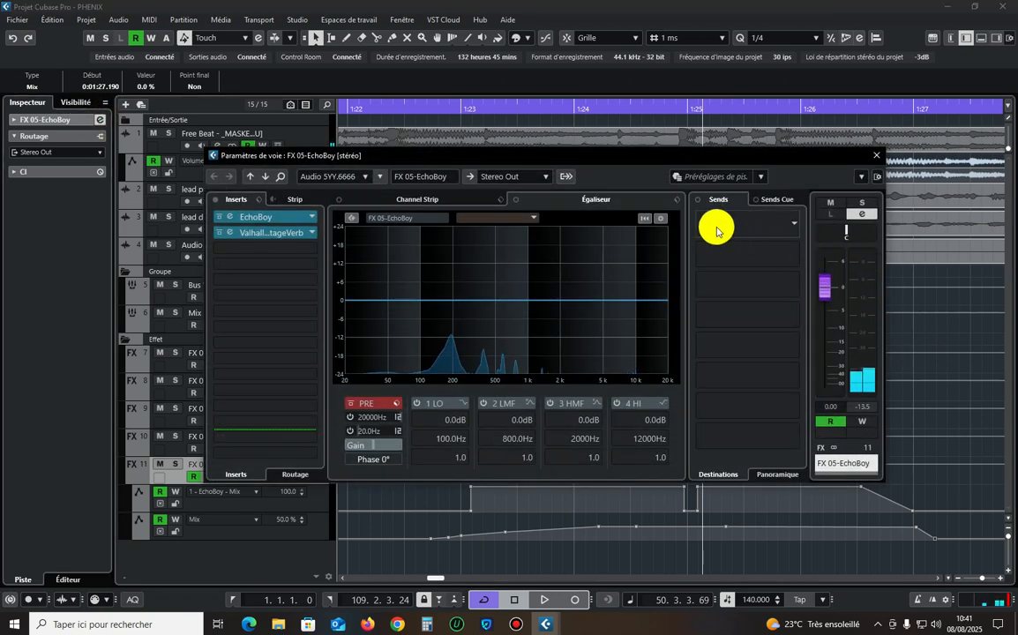
click(873, 156)
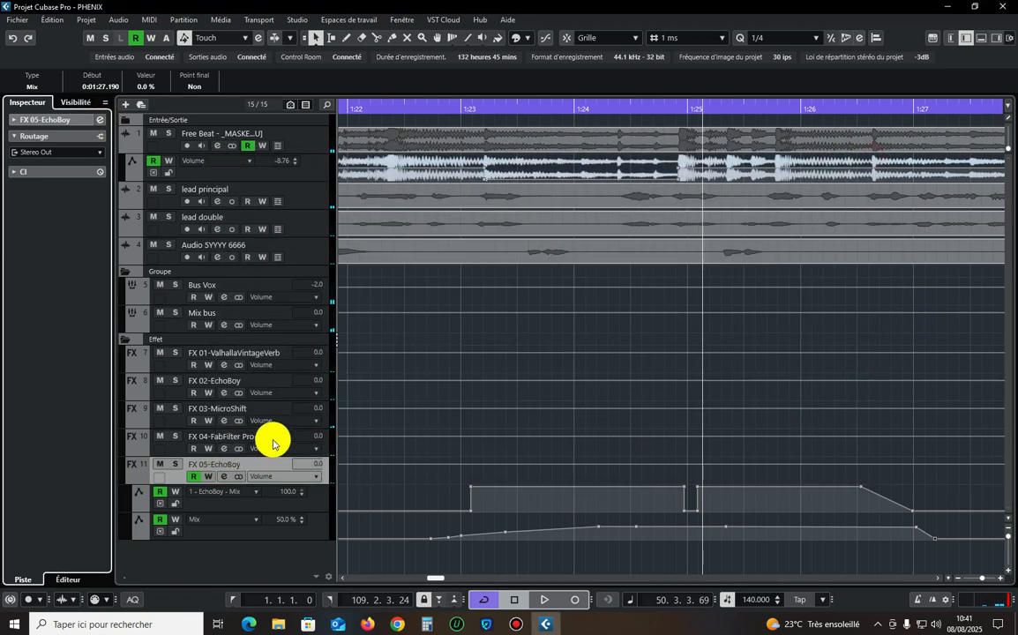
click(311, 248)
click(99, 123)
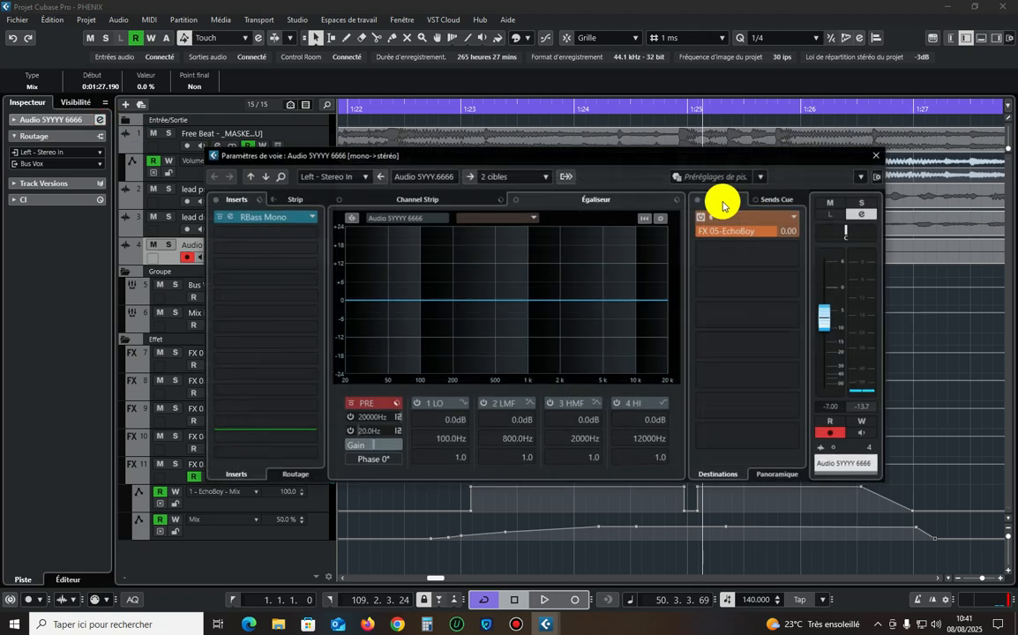
click(711, 247)
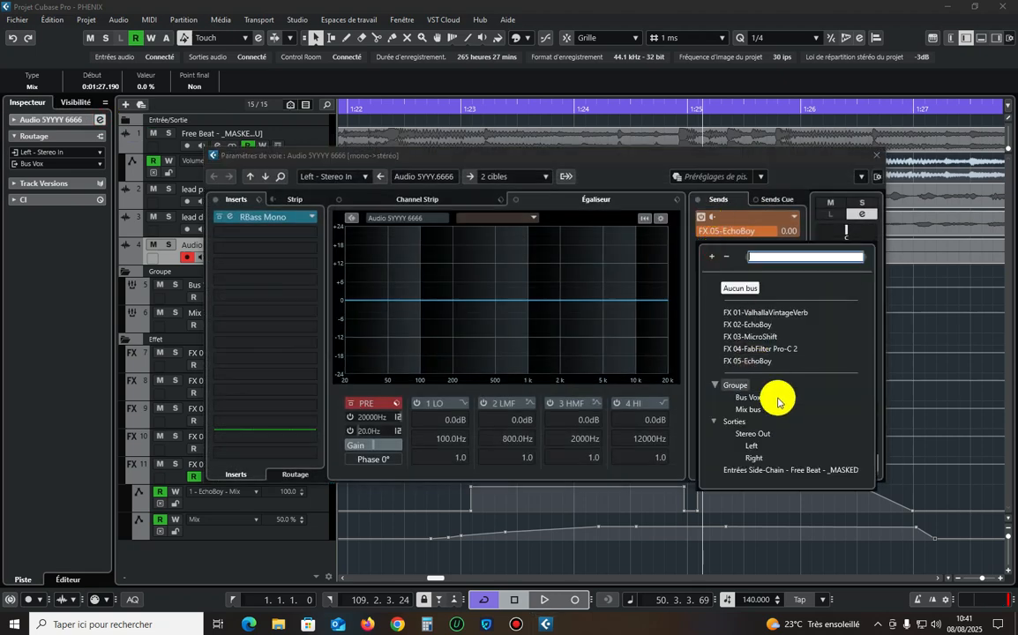
click(848, 156)
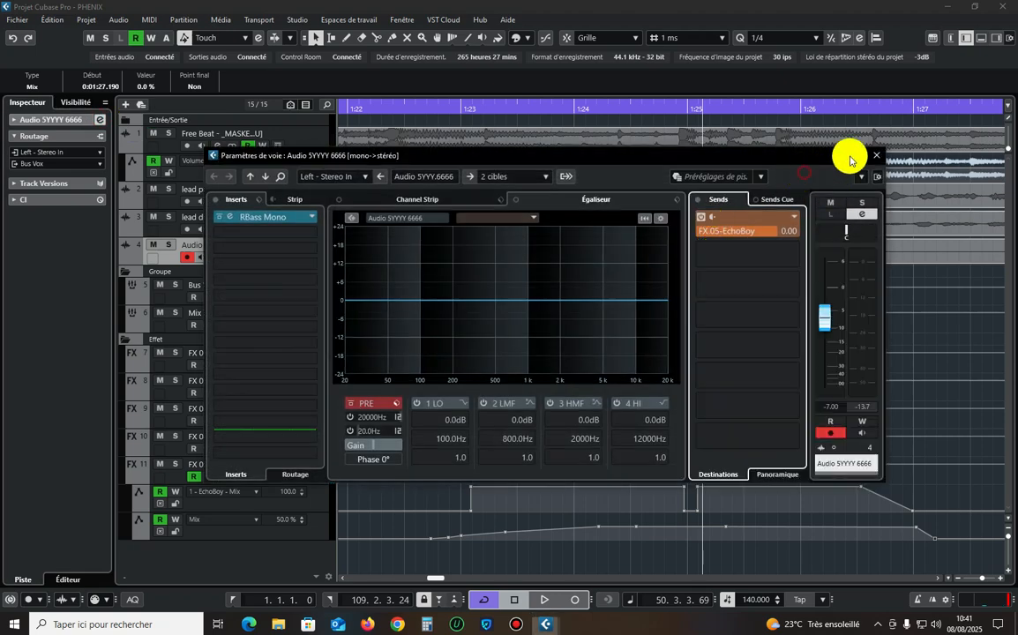
click(876, 155)
Audition the beat cut from about 1:22.7, then with only the Audio 5YYYY 6666 track soloed.
key(space)
click(425, 106)
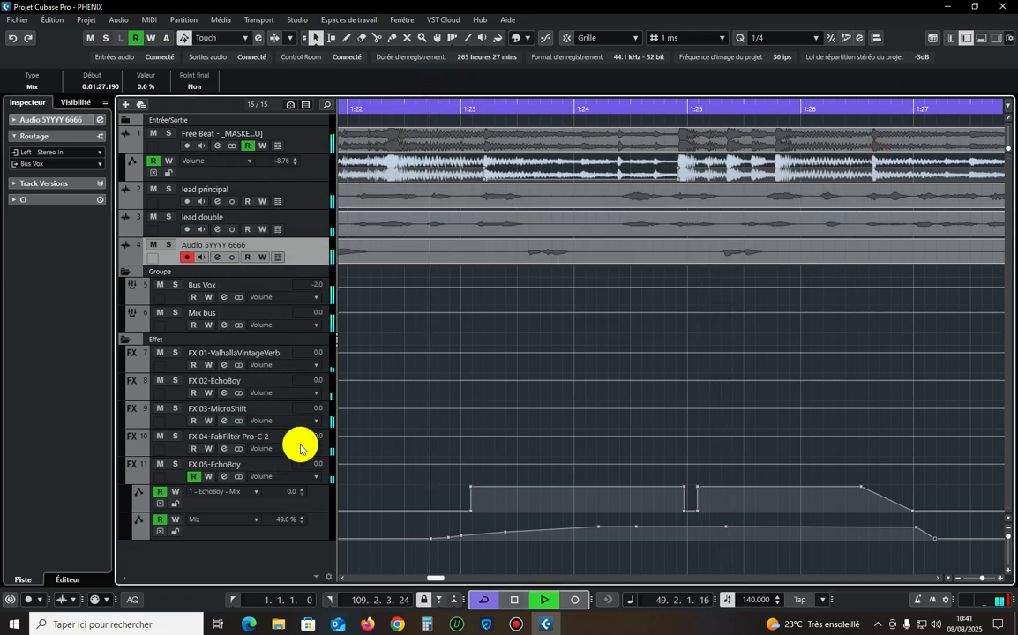
click(167, 245)
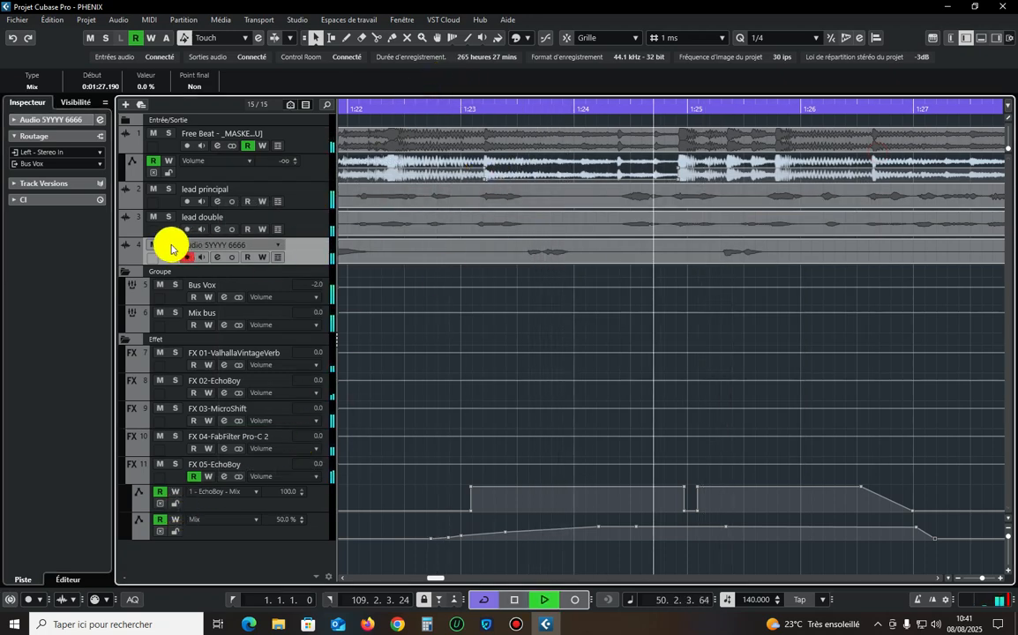
click(434, 110)
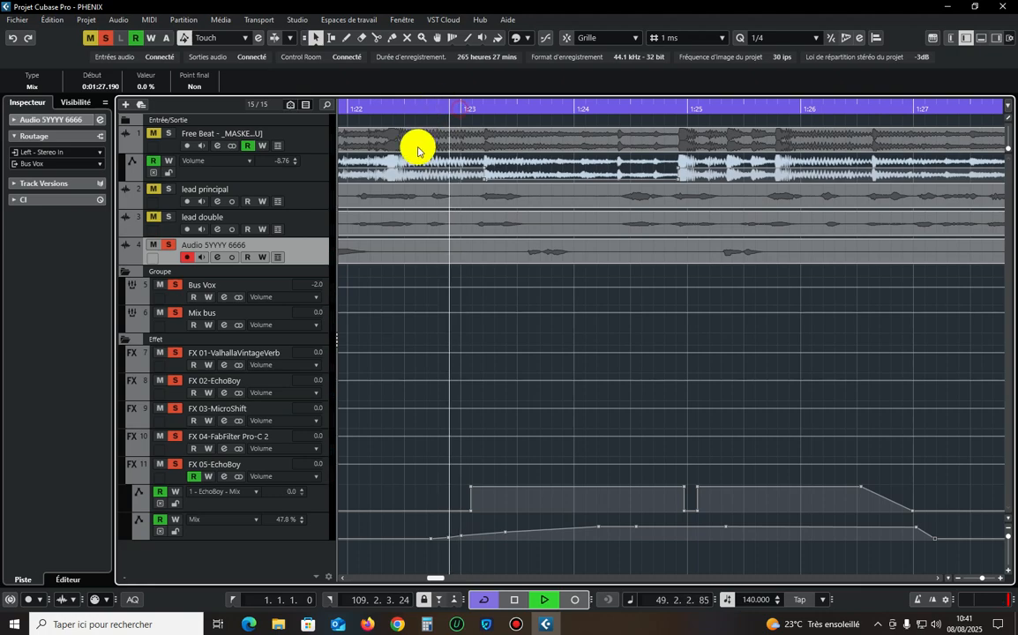
key(g)
key(g)
key(g)
key(g)
key(g)
key(g)
key(g)
key(g)
key(g)
key(shift+f)
key(z)
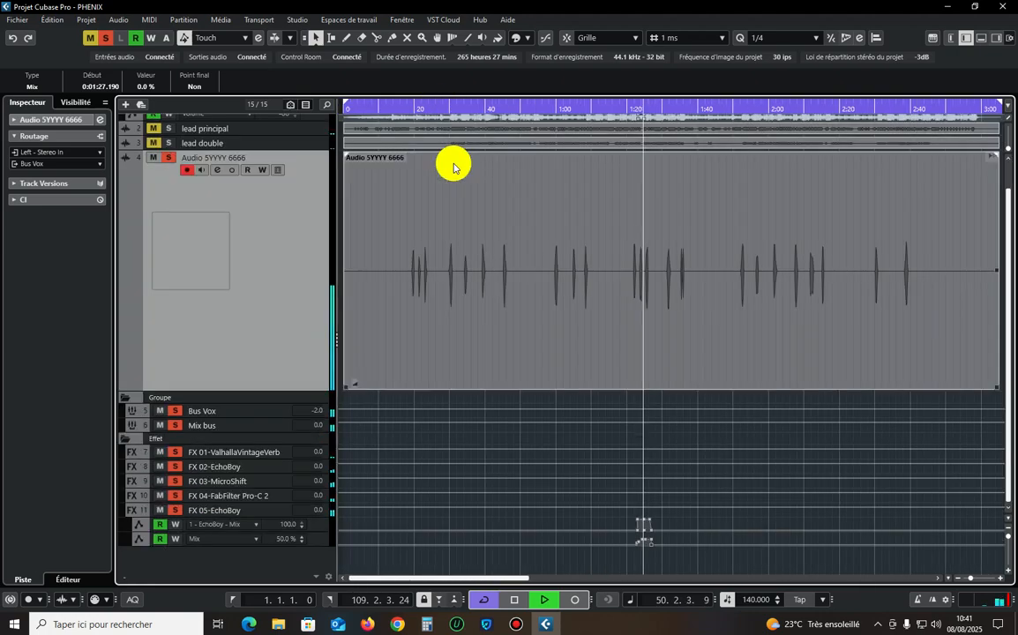
key(z)
Restart playback from shortly before 1:20 and clear all mutes and solos.
click(621, 109)
key(g)
key(g)
key(g)
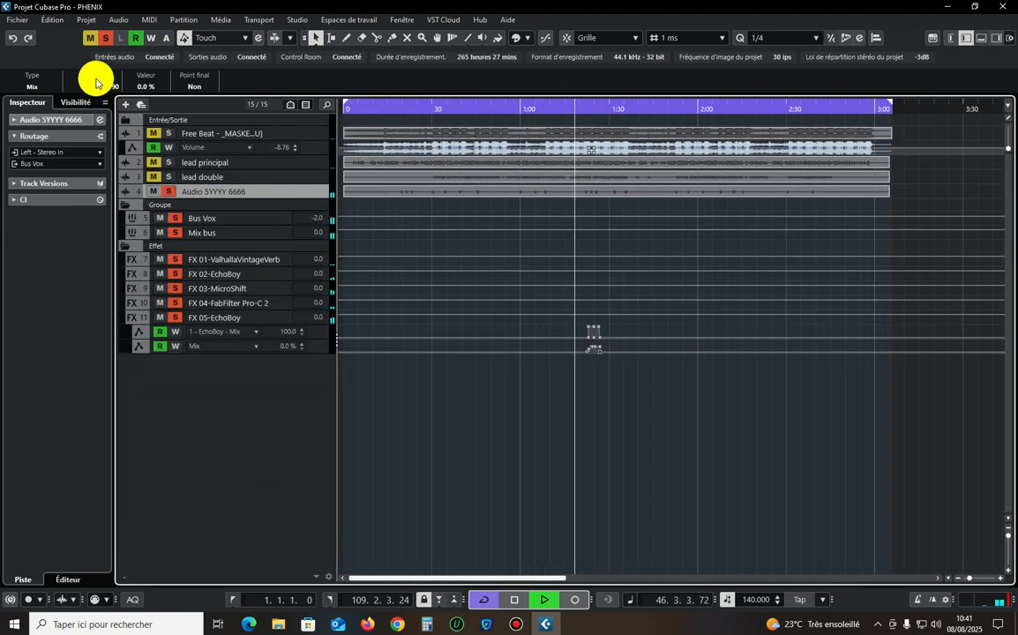
click(89, 38)
click(105, 38)
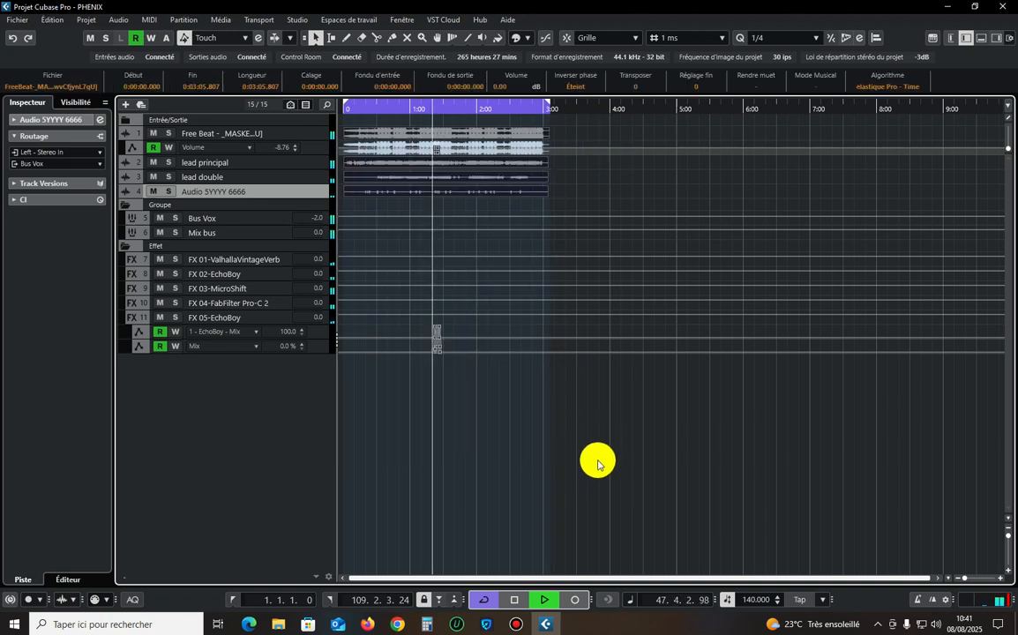
Listen to the full mix through and past the beat cut with the whole arrangement in view.
click(538, 411)
click(313, 134)
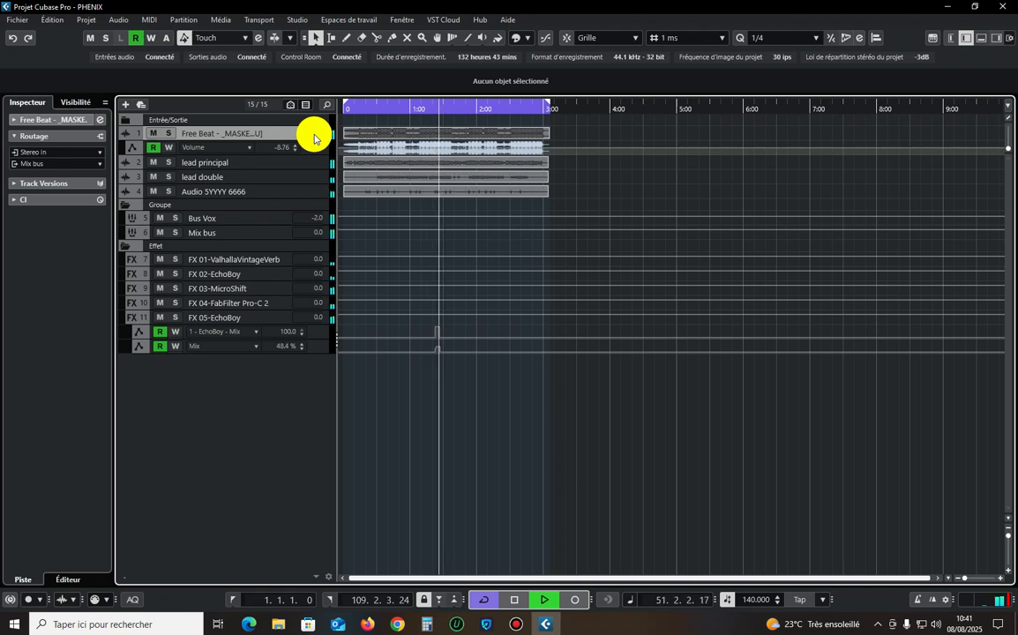
key(h)
key(h)
key(h)
key(h)
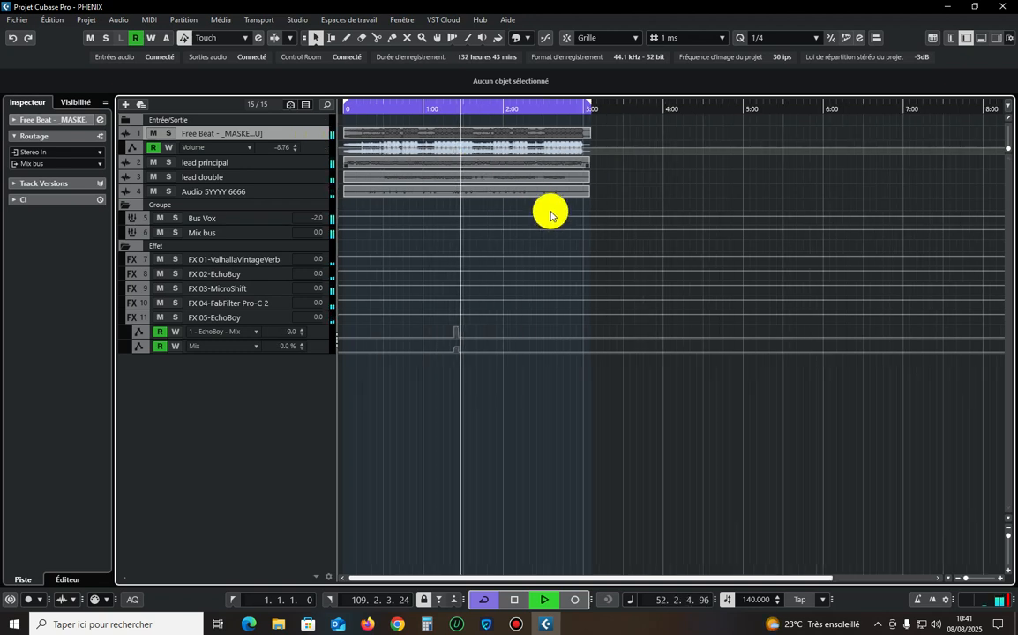
click(1009, 538)
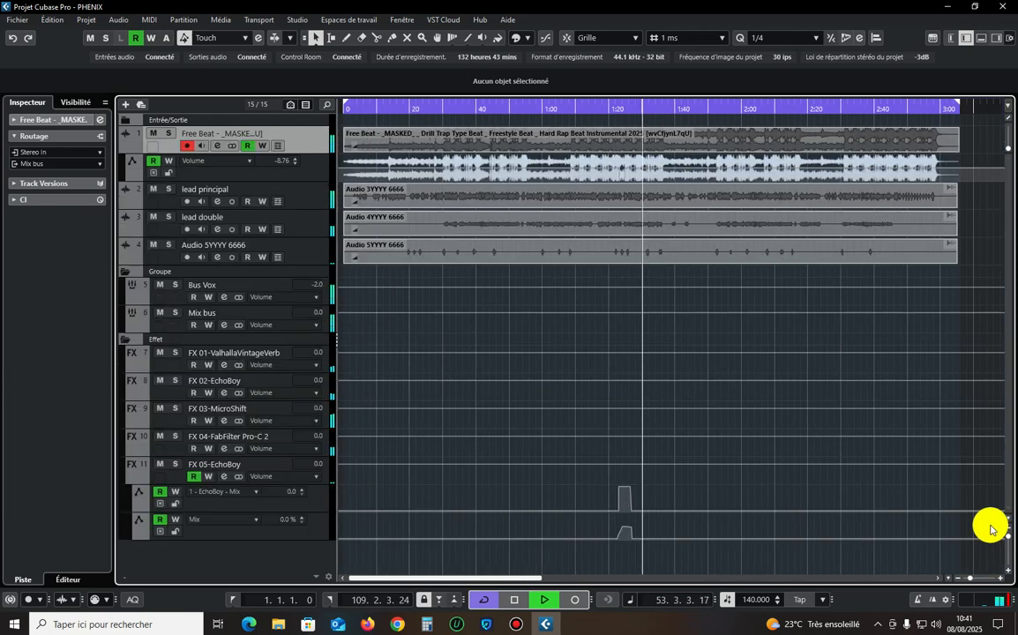
key(g)
key(g)
key(h)
key(h)
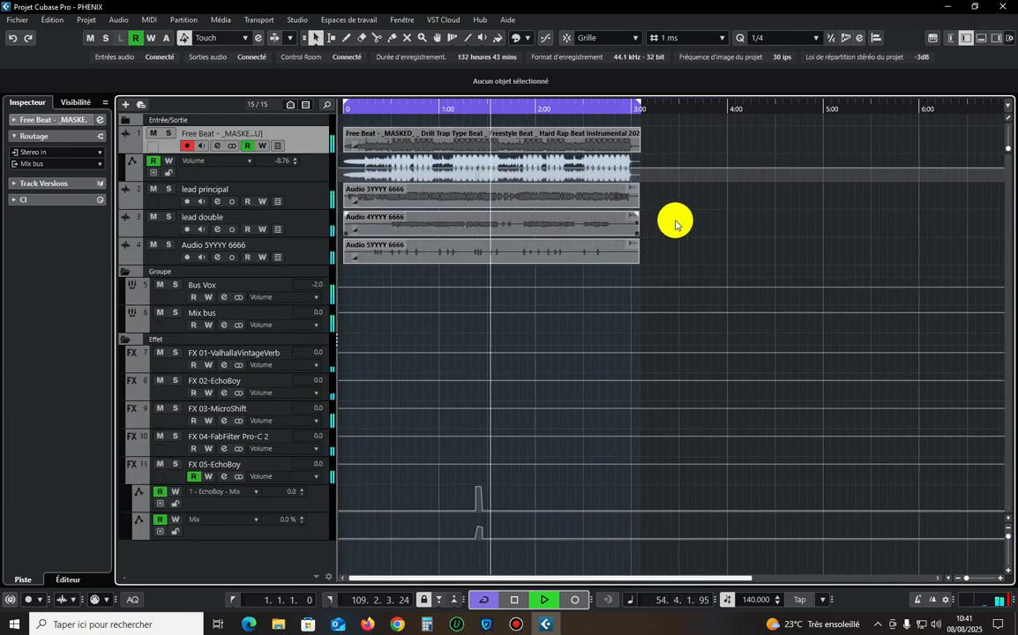
key(g)
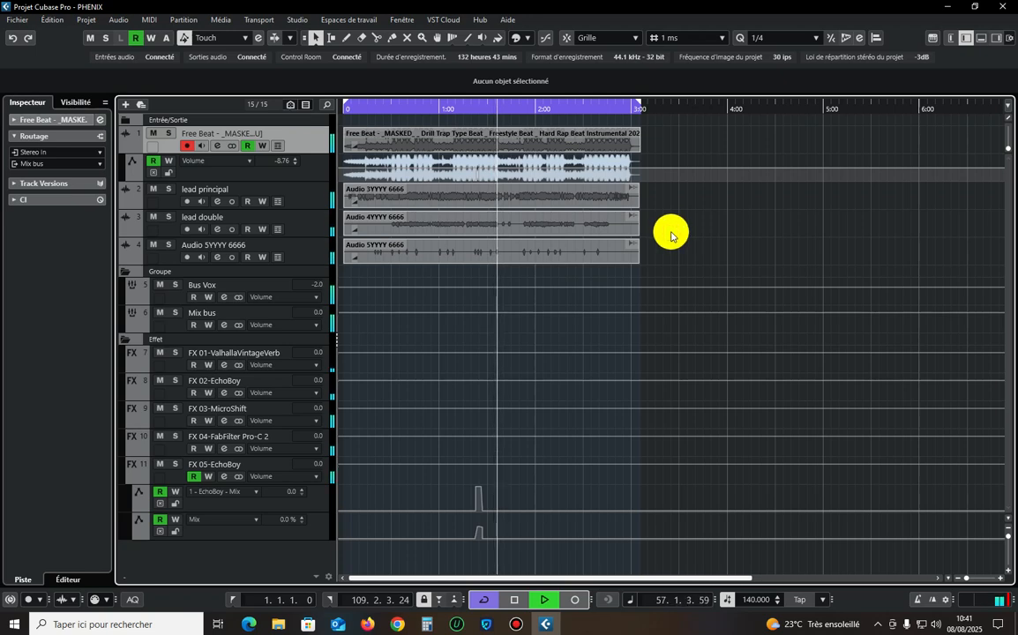
Route the output of the FX 05-EchoBoy channel to Mix bus.
click(240, 470)
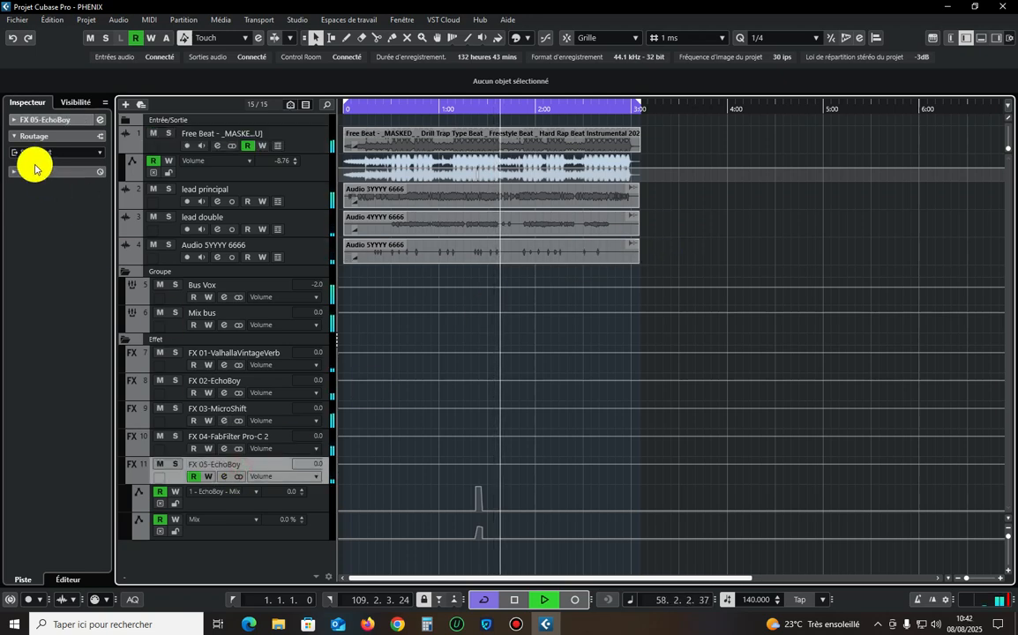
click(39, 153)
click(80, 293)
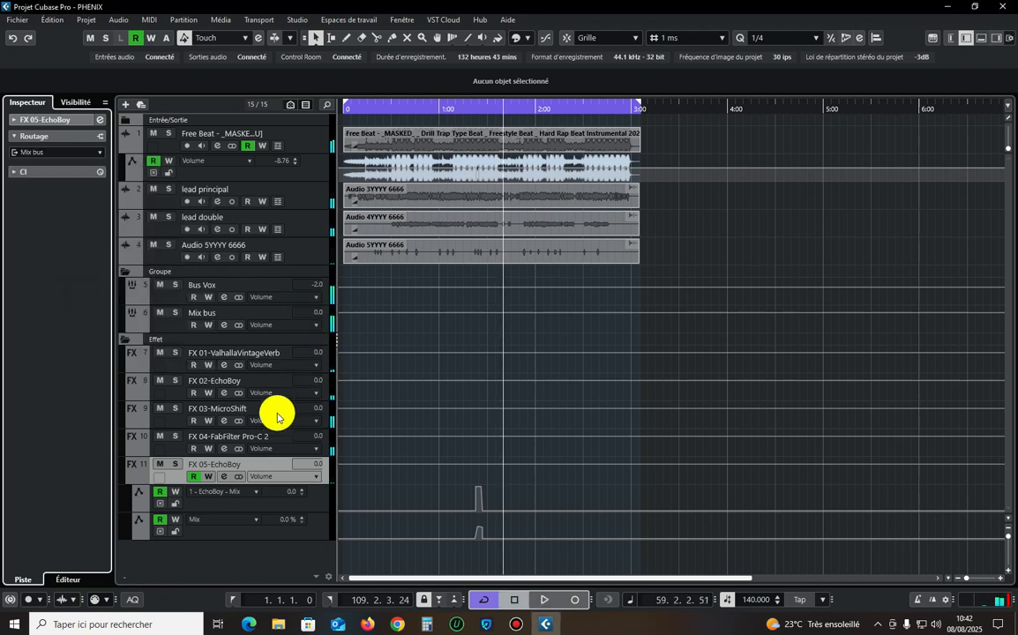
Copy the ValhallaVintageVerb settings from the FX 01-ValhallaVintageVerb channel and delete that FX track.
click(265, 356)
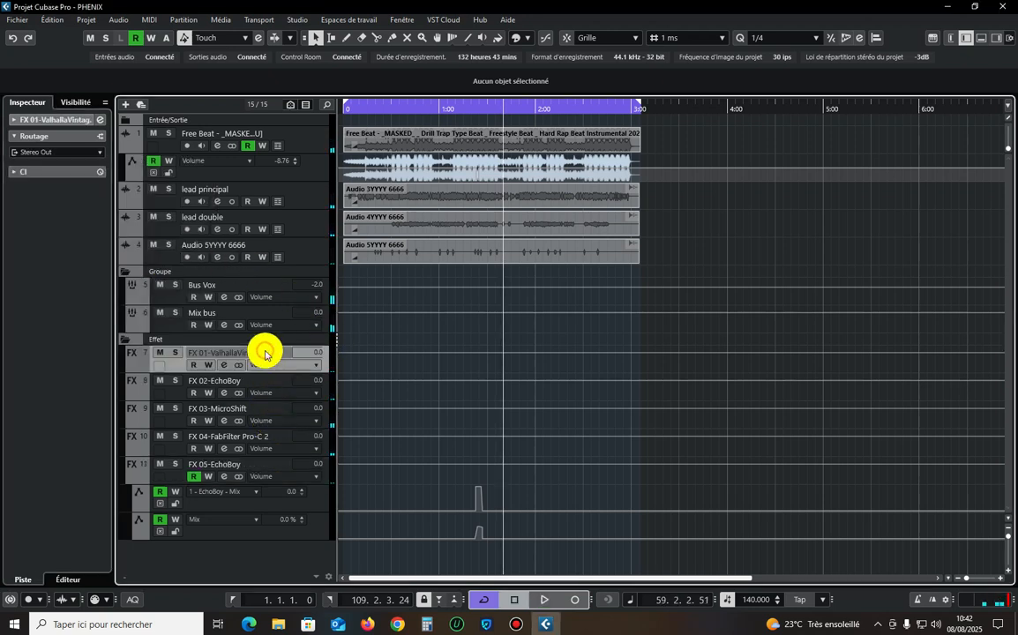
click(99, 120)
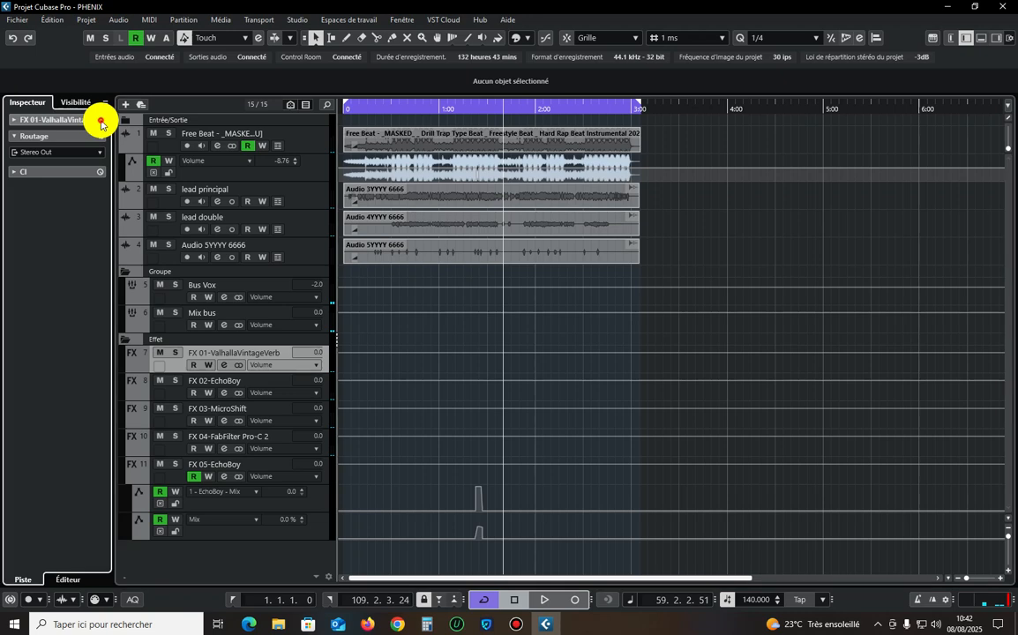
drag(507, 158, 608, 150)
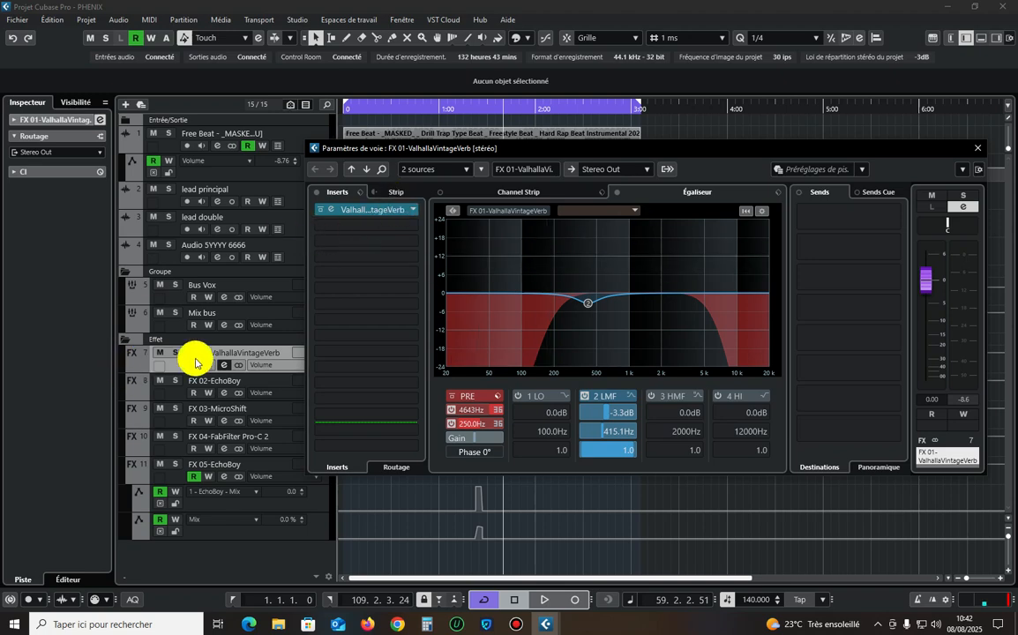
click(337, 211)
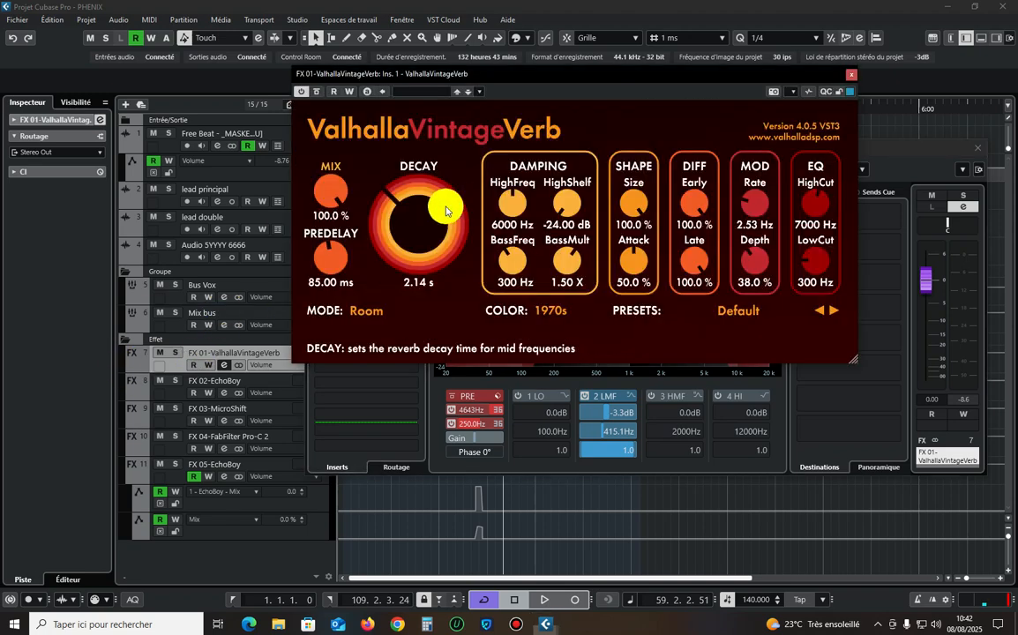
right_click(630, 91)
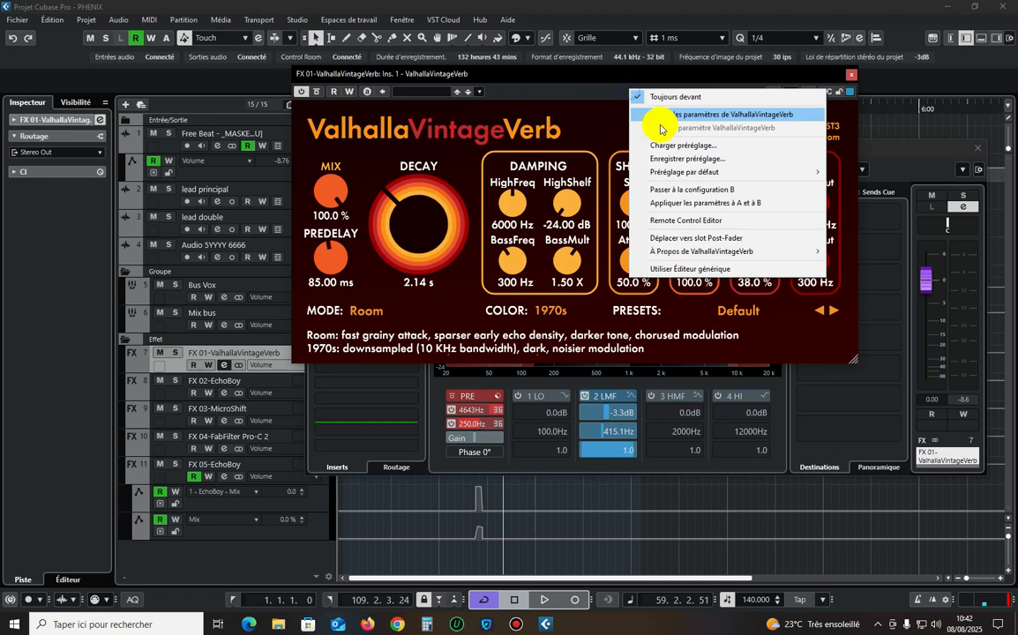
click(667, 118)
click(847, 77)
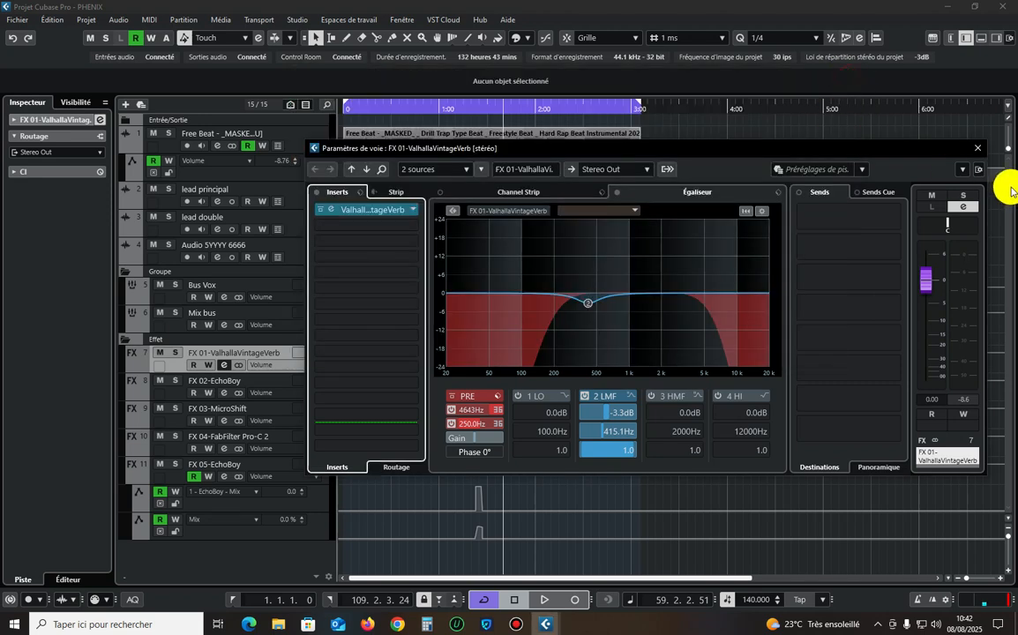
click(976, 151)
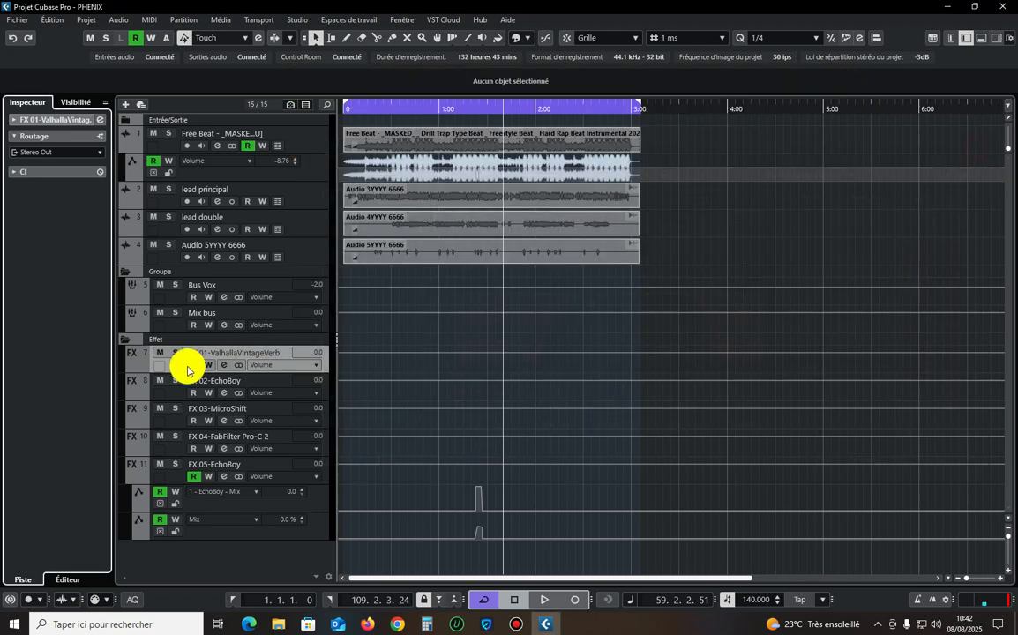
right_click(262, 357)
click(345, 409)
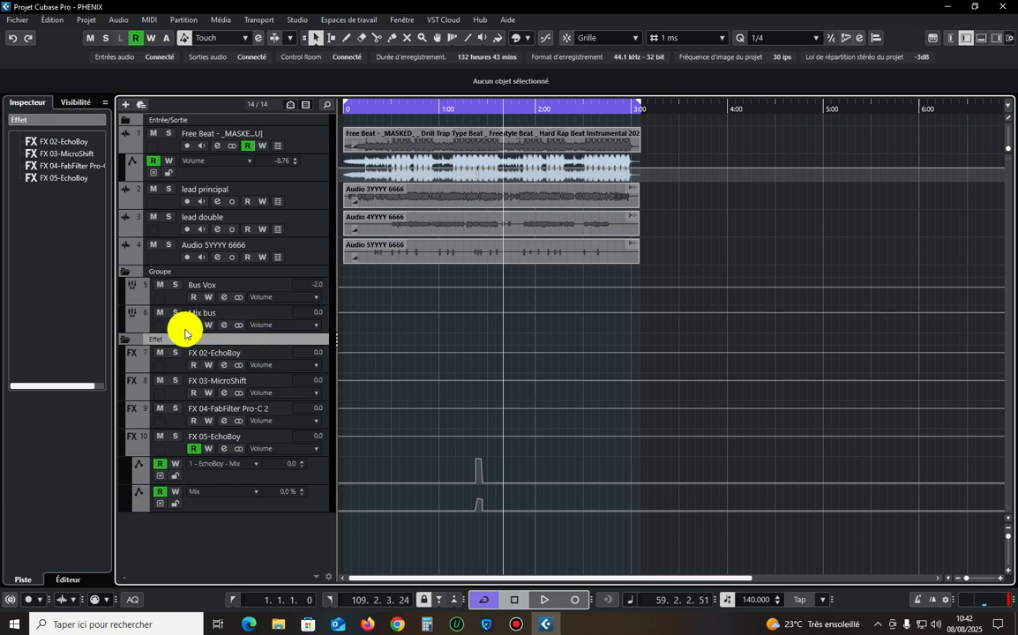
click(209, 319)
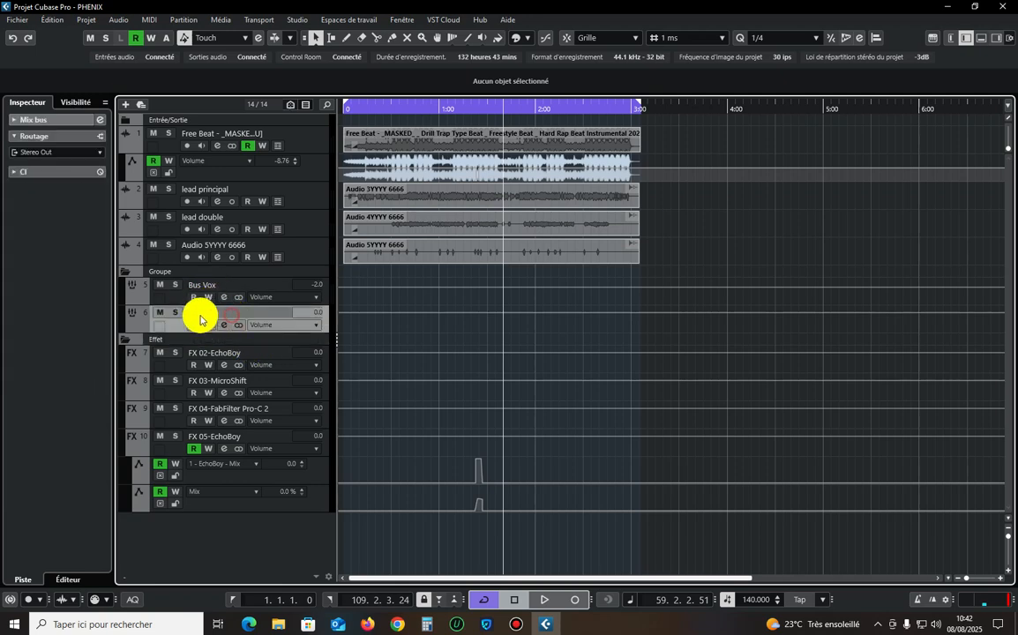
click(100, 119)
click(977, 148)
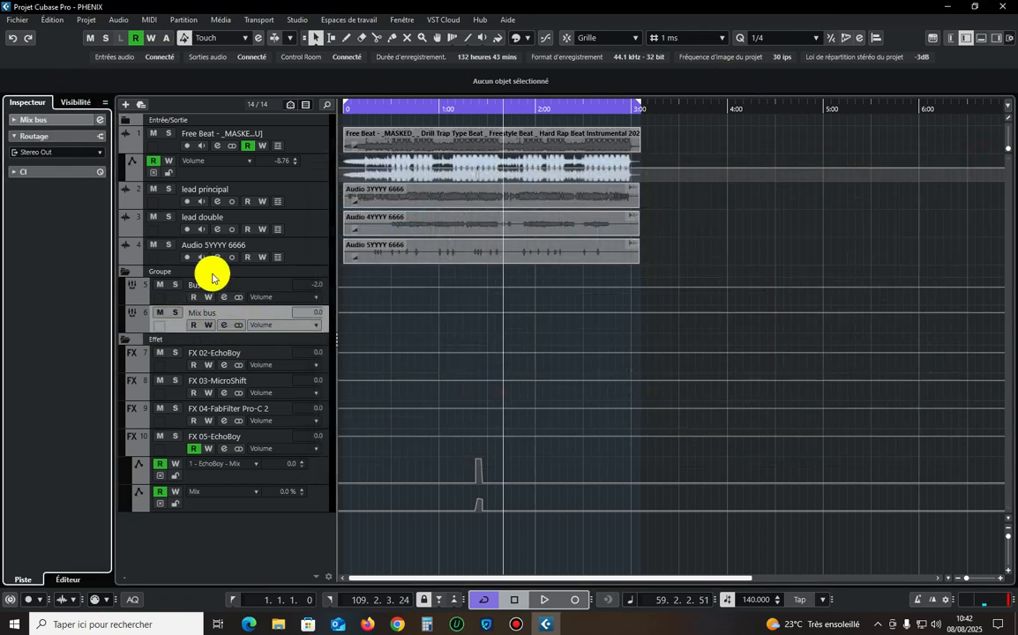
Add a stereo ValhallaVintageVerb FX channel to the first send of Bus Vox, with its output routed to Mix bus.
click(221, 283)
click(99, 119)
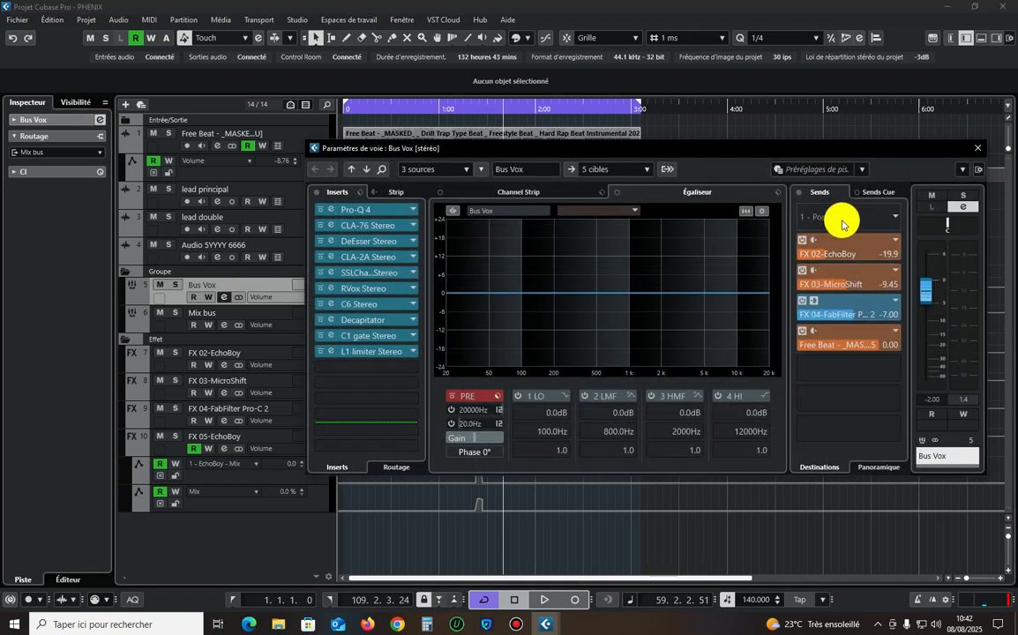
right_click(841, 219)
click(841, 382)
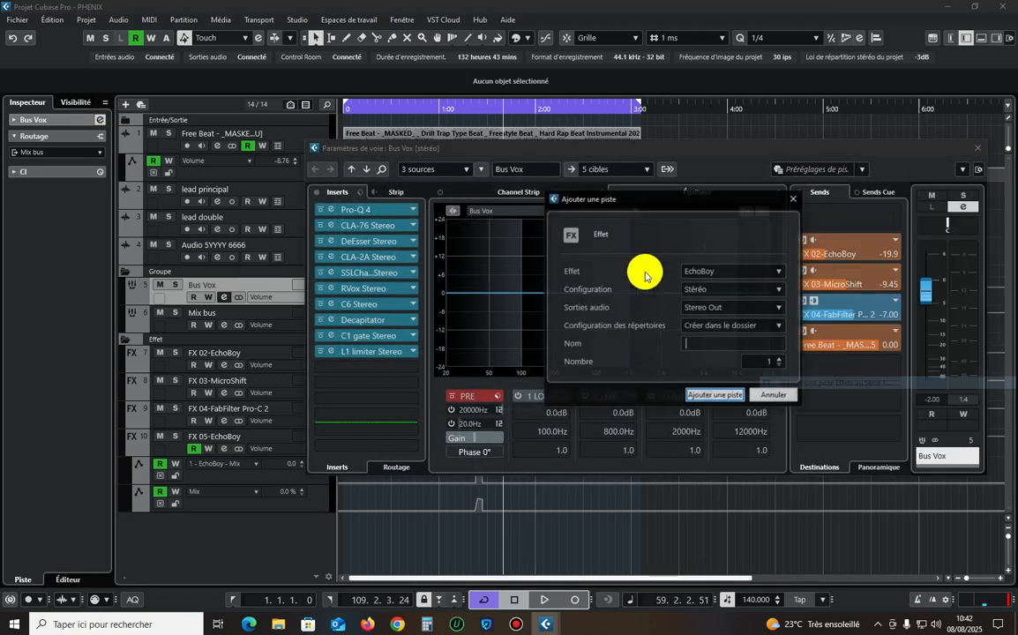
click(715, 280)
text(val)
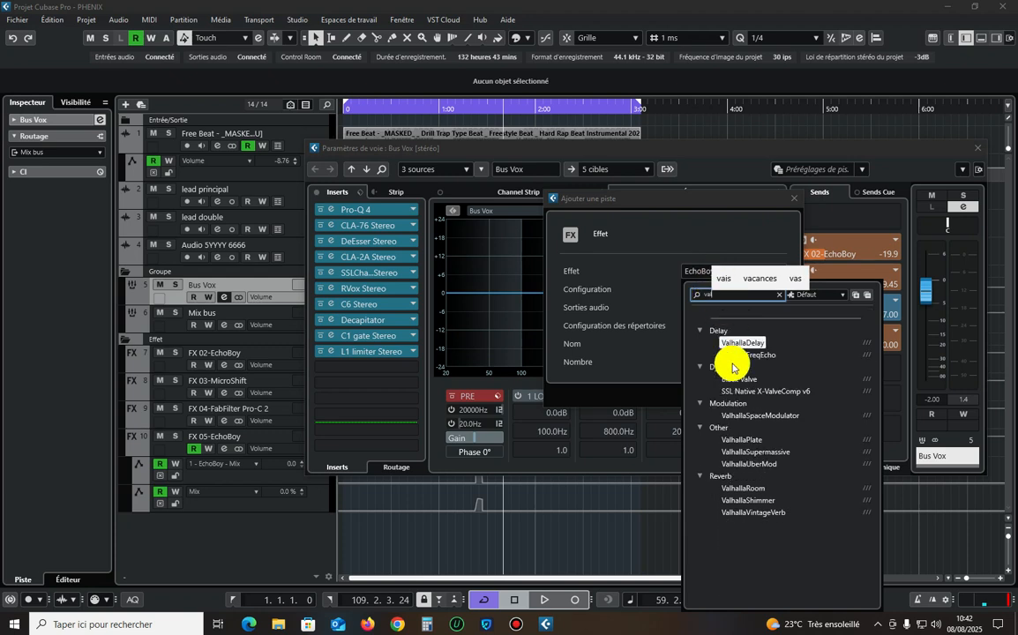
click(743, 518)
click(719, 309)
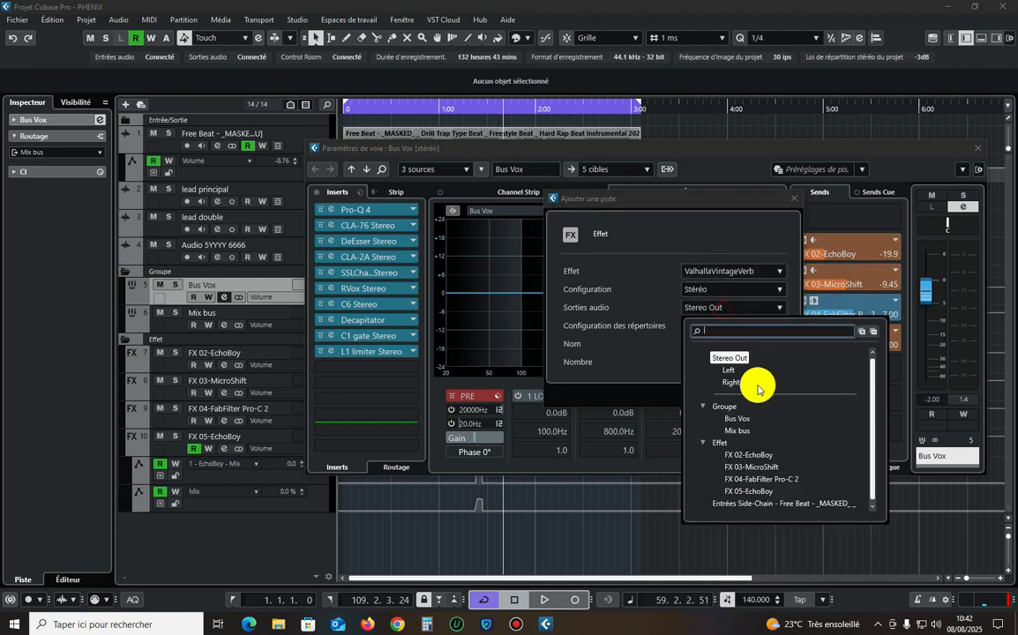
click(736, 428)
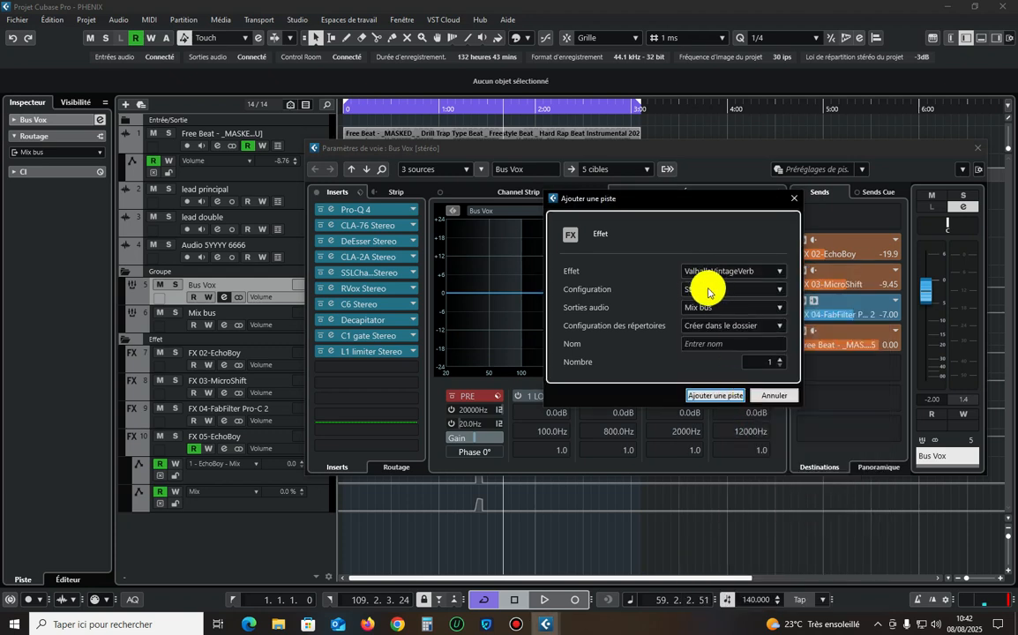
click(724, 394)
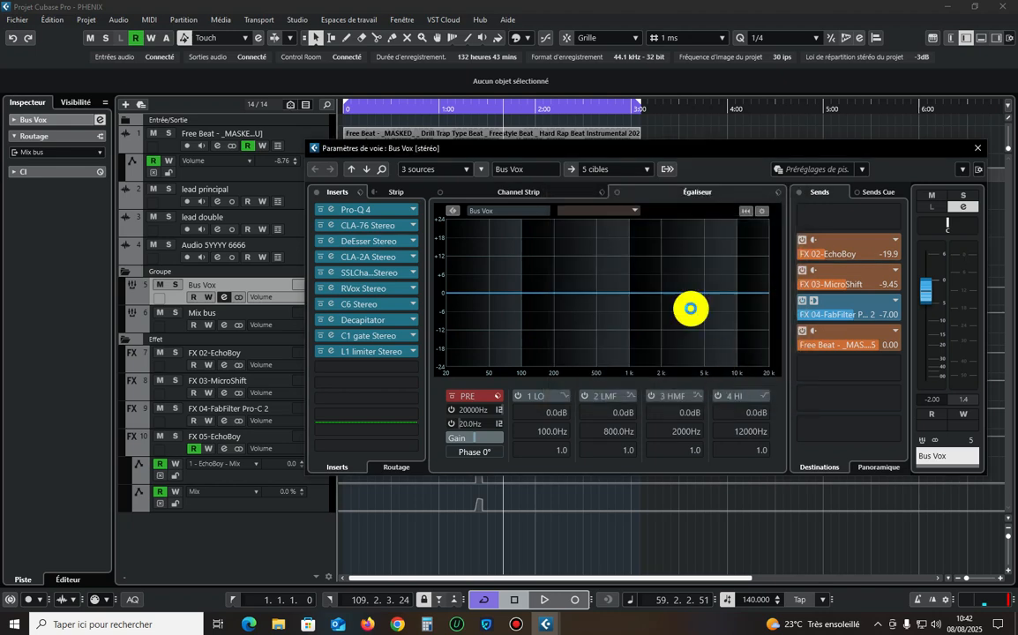
Paste the copied reverb settings into the new ValhallaVintageVerb and close its window.
right_click(643, 120)
click(679, 157)
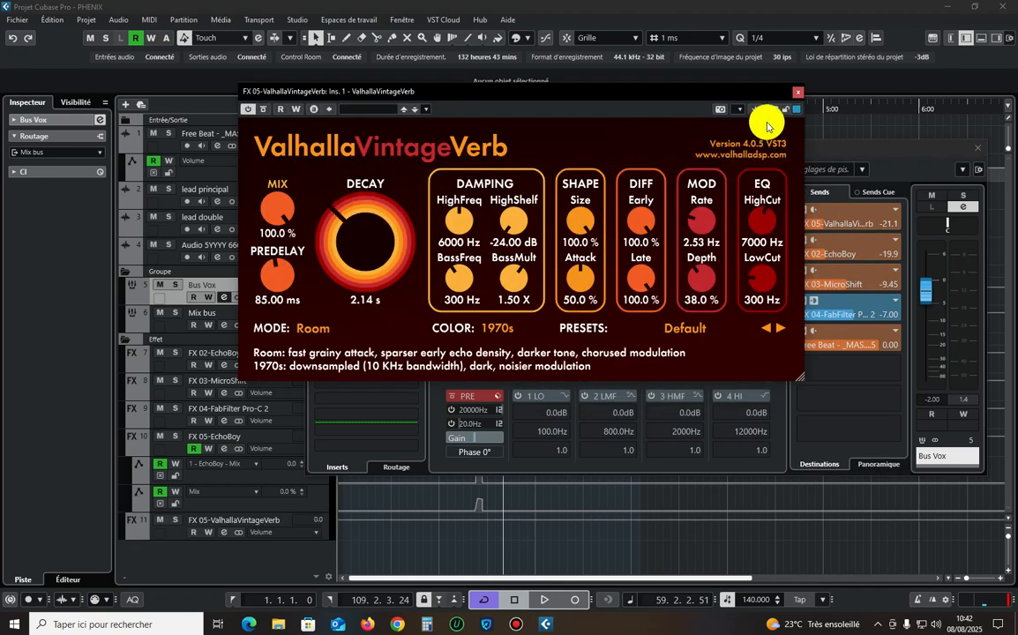
click(794, 92)
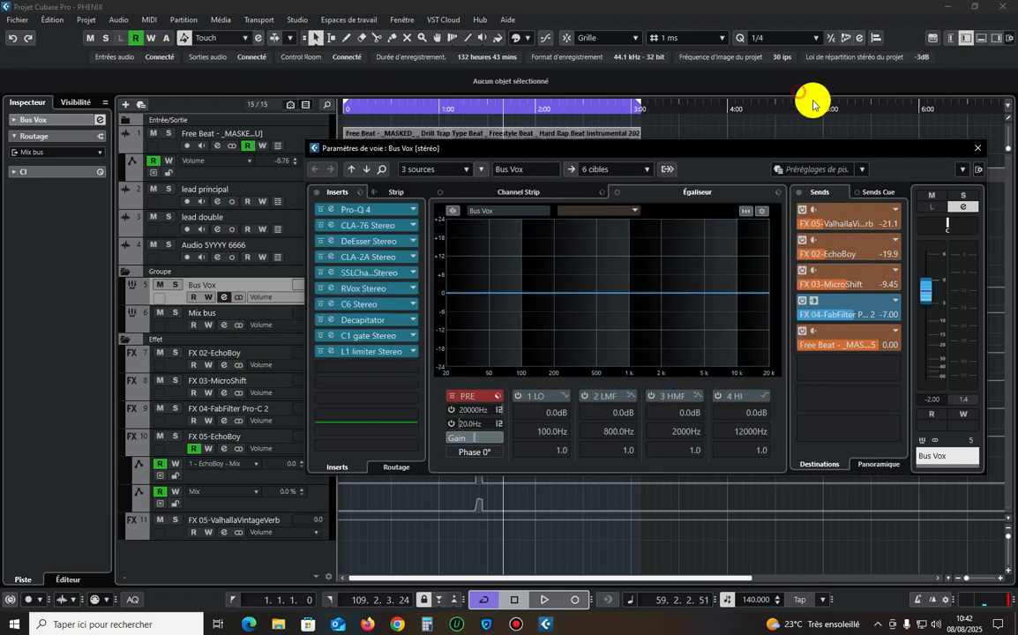
Set the Bus Vox send level to FX 05-ValhallaVintageVerb to -18 dB.
double_click(838, 223)
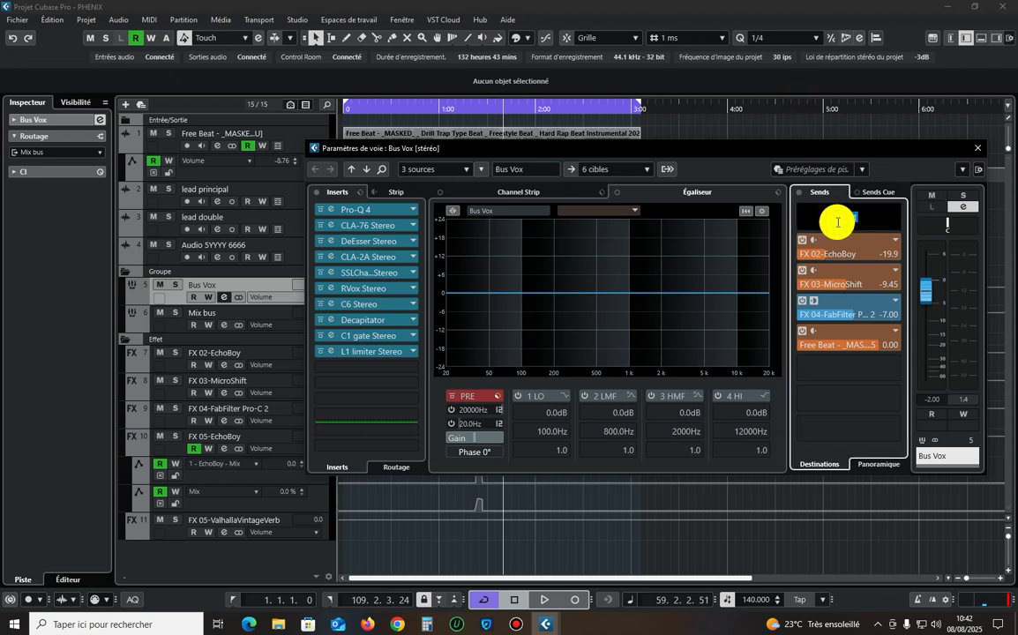
text(-1)
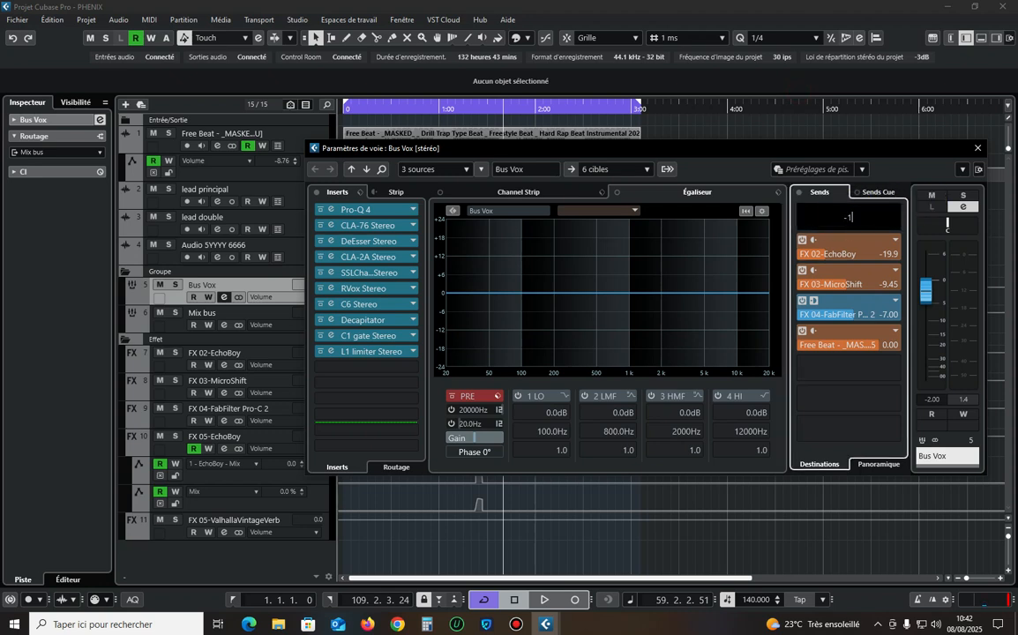
text(9)
key(Return)
Play the mix with the rerouted reverb and move the playback position back to just after 1:00.
key(space)
click(977, 149)
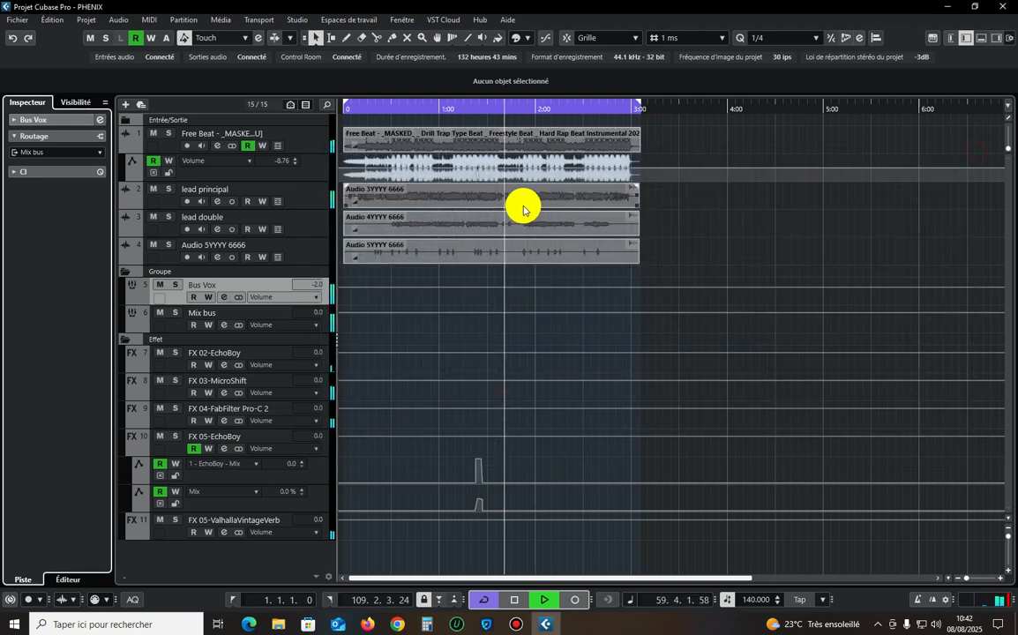
drag(434, 108, 446, 110)
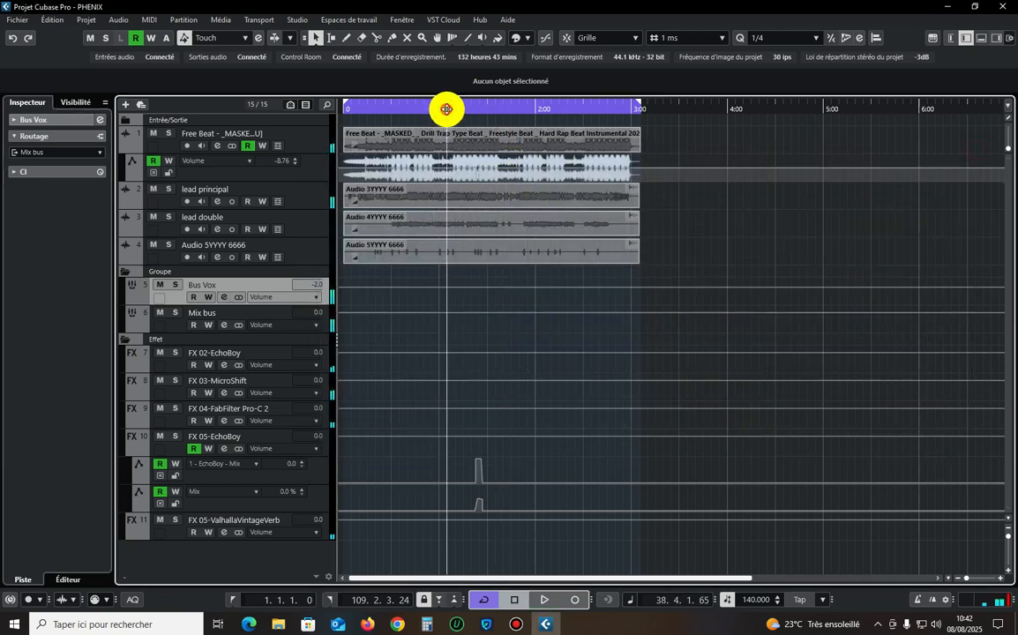
key(z)
key(z)
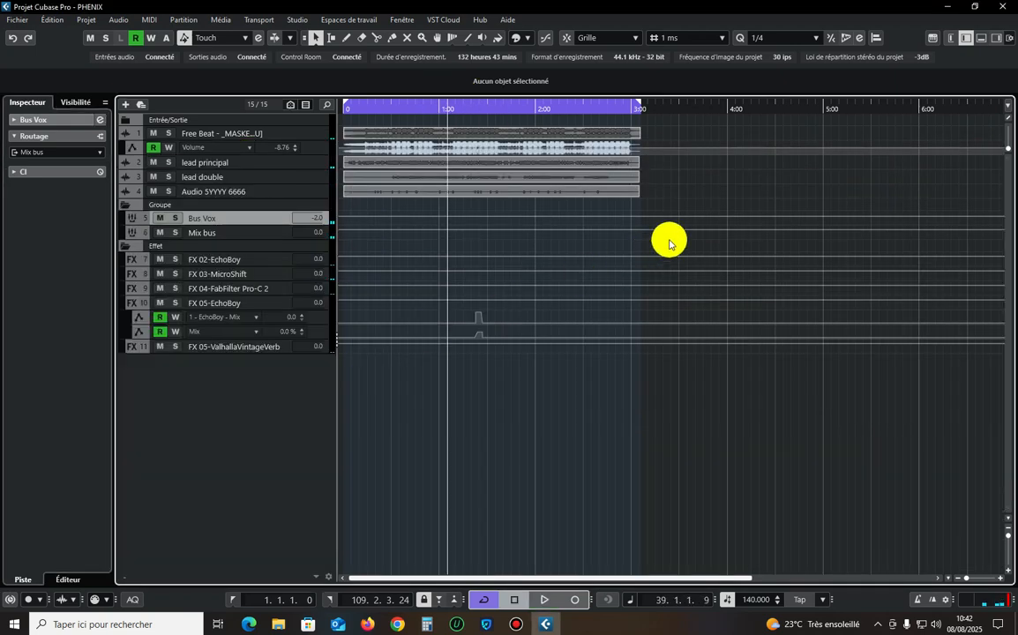
Copy the EchoBoy plug-in settings from the FX 02-EchoBoy channel.
click(1009, 540)
click(258, 339)
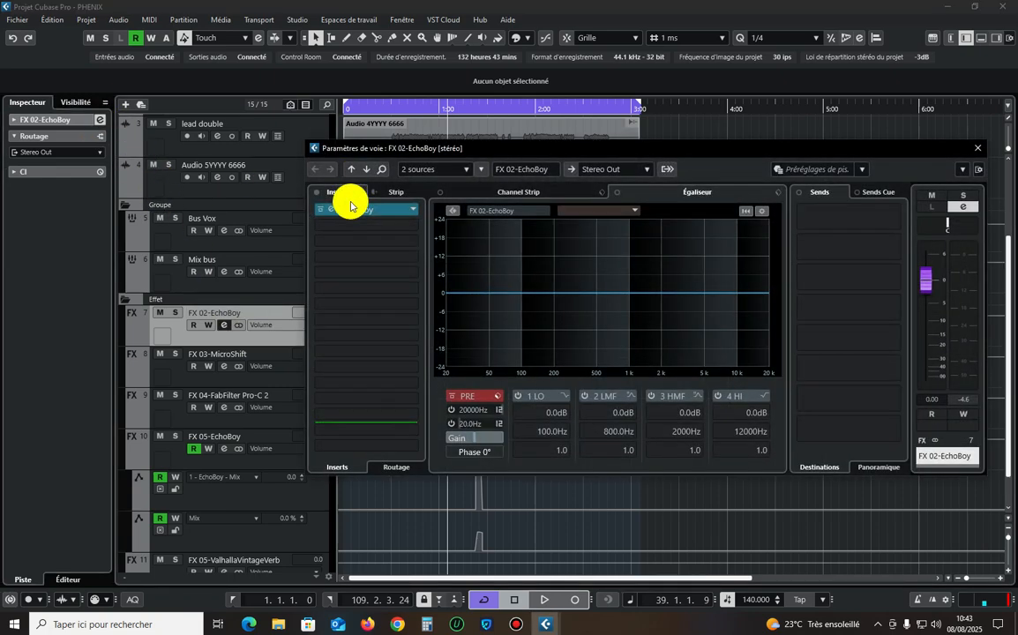
click(357, 210)
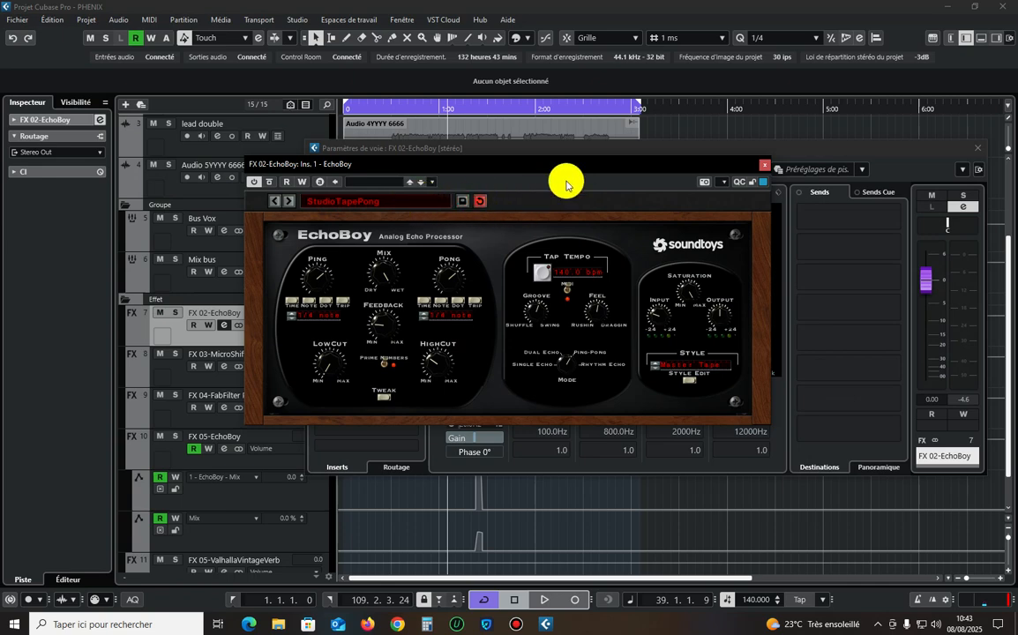
right_click(578, 171)
right_click(547, 182)
click(652, 205)
click(763, 165)
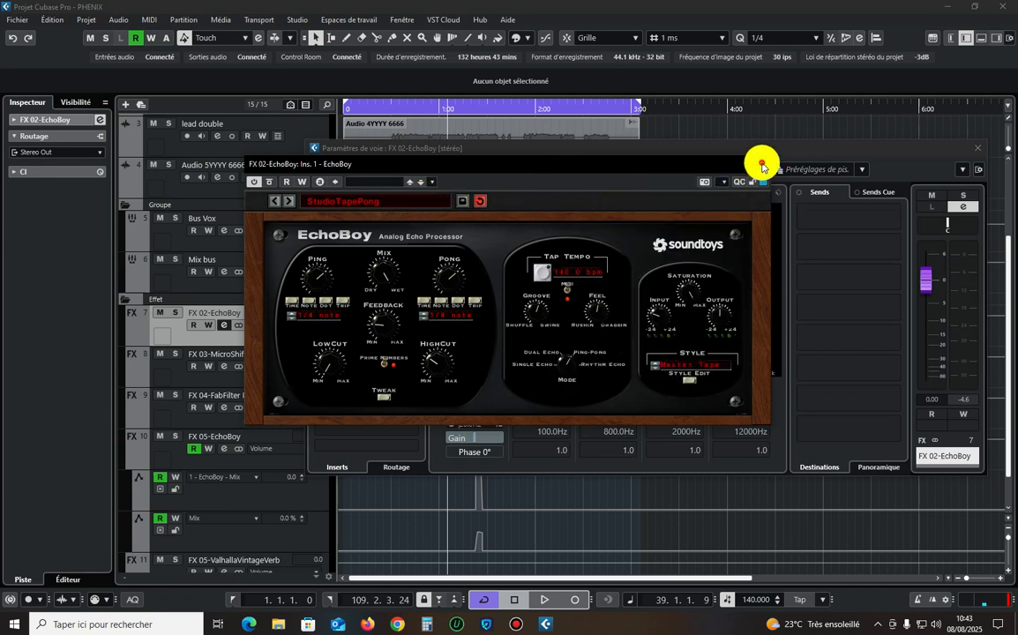
Remove the EchoBoy insert from the FX 02-EchoBoy channel and delete that FX track.
drag(378, 215, 768, 240)
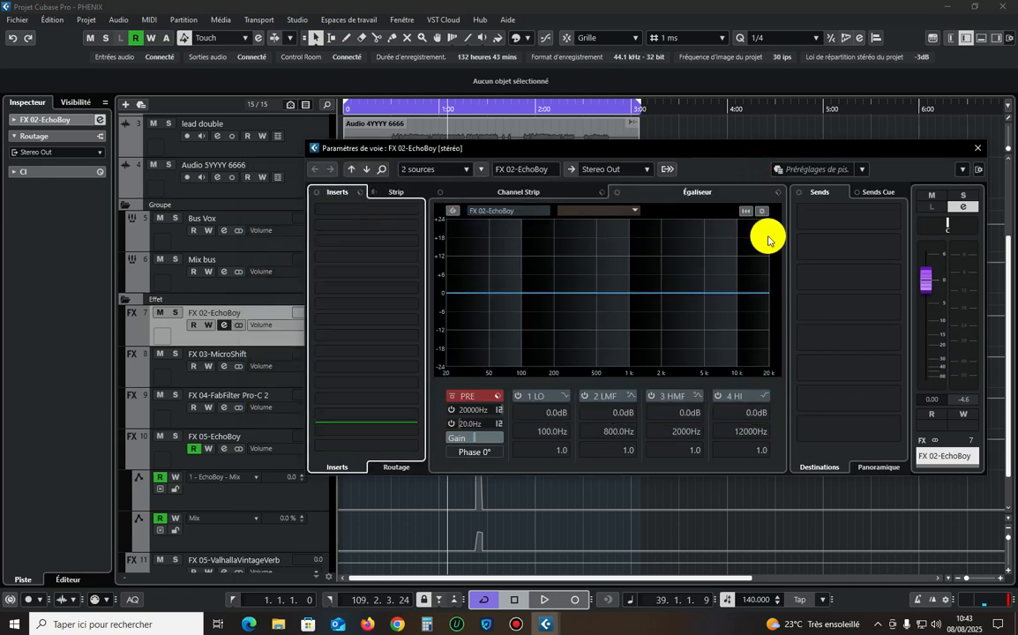
click(980, 152)
right_click(247, 309)
click(305, 356)
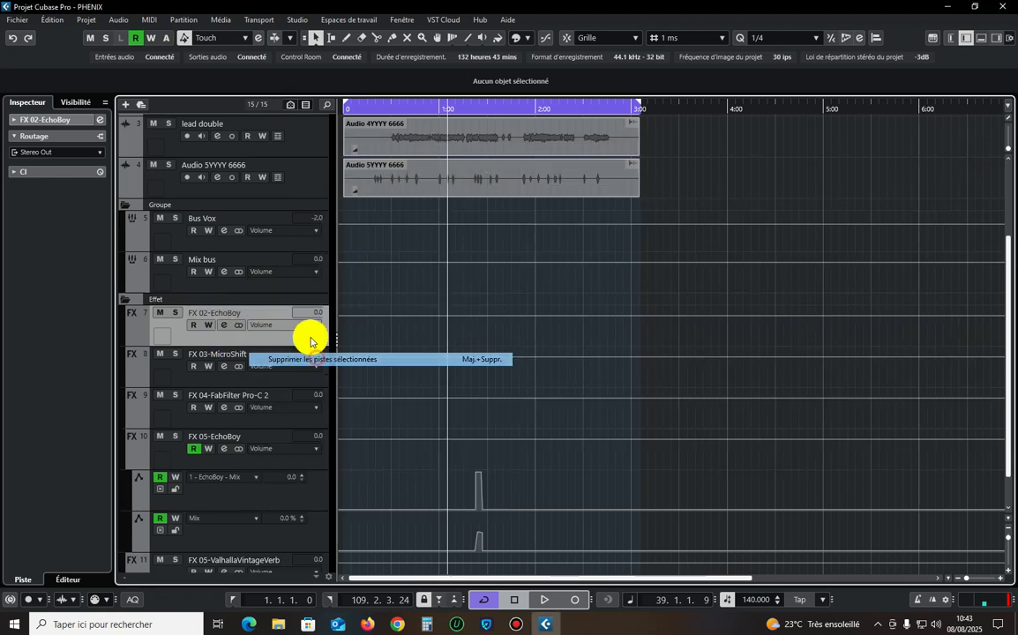
Add an EchoBoy FX channel to the empty second send of Bus Vox, with its output routed to Mix bus.
click(244, 219)
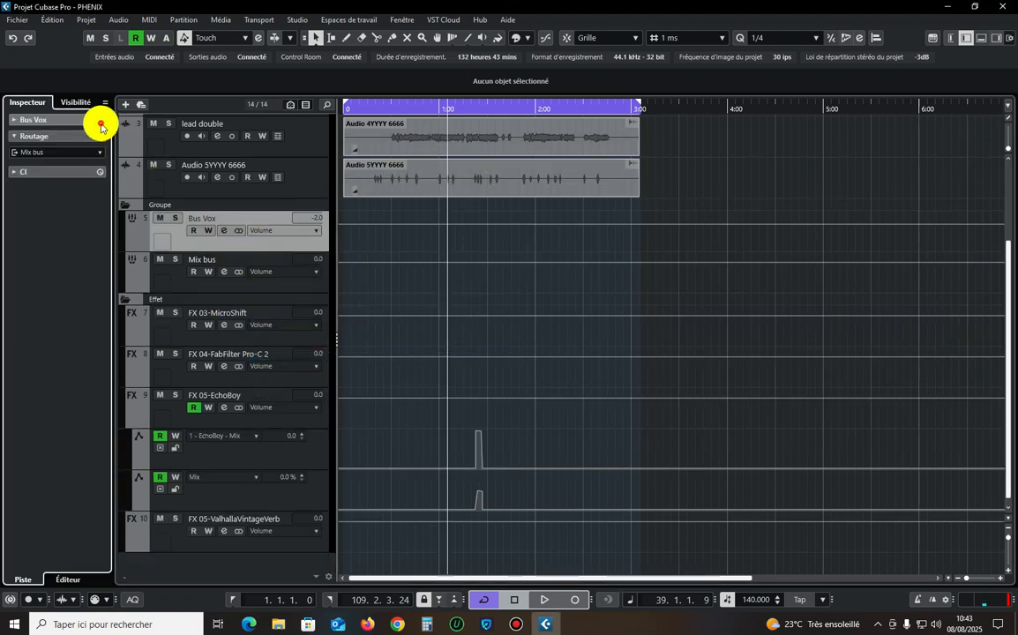
click(100, 120)
right_click(838, 247)
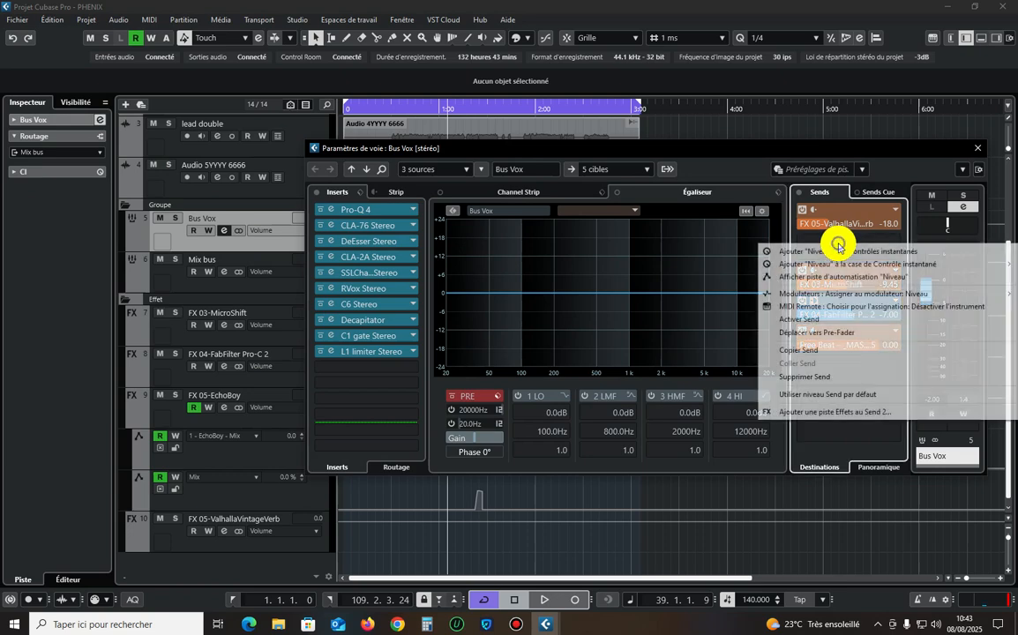
click(841, 412)
click(715, 270)
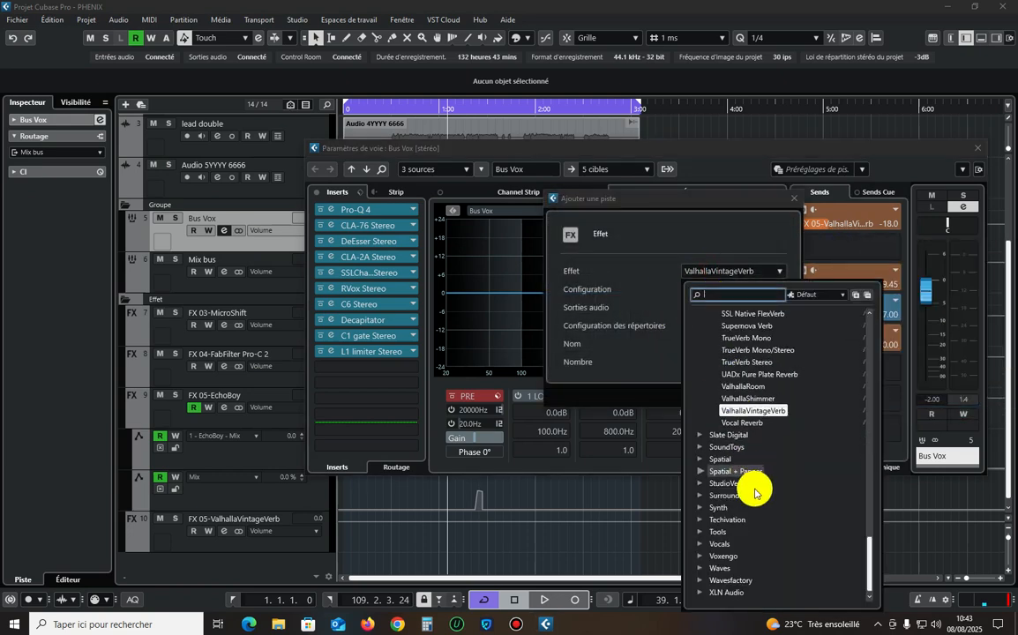
click(739, 448)
click(724, 386)
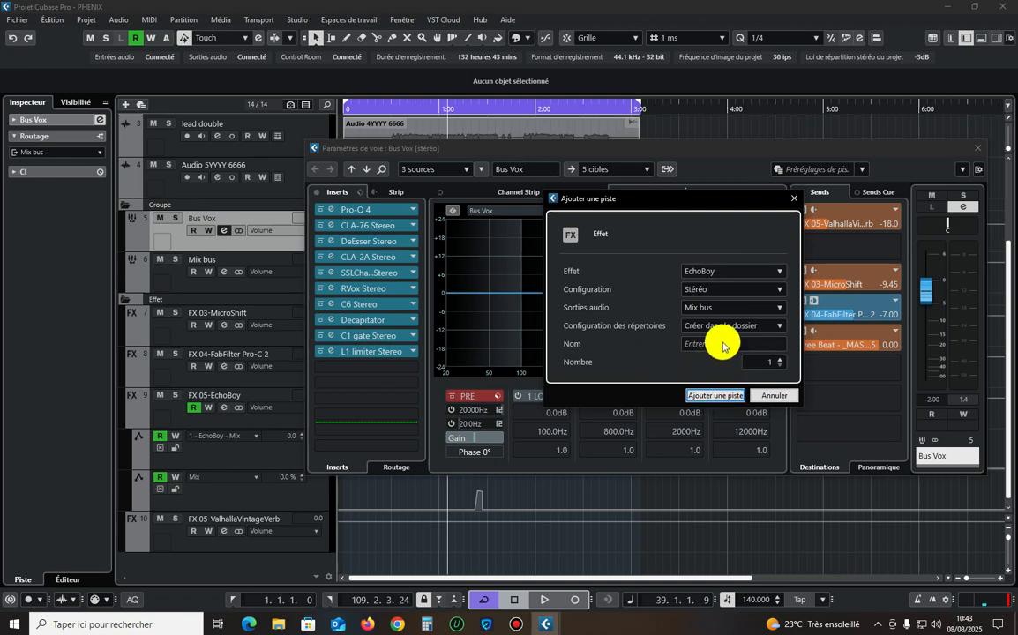
click(706, 396)
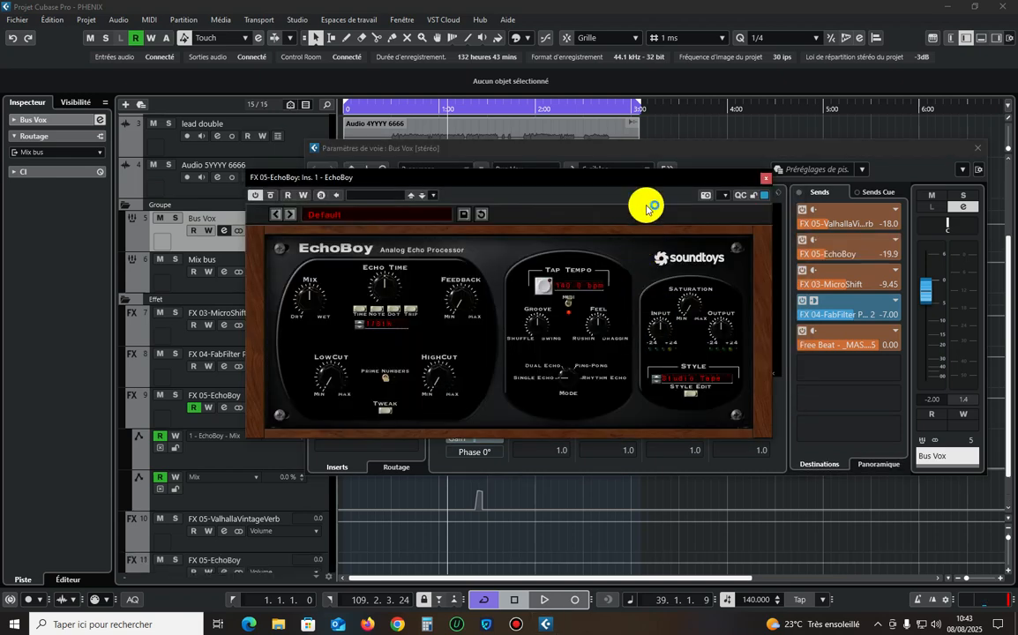
Paste the copied StudioTapePong settings into the new EchoBoy and play the mix with it.
click(631, 215)
click(672, 237)
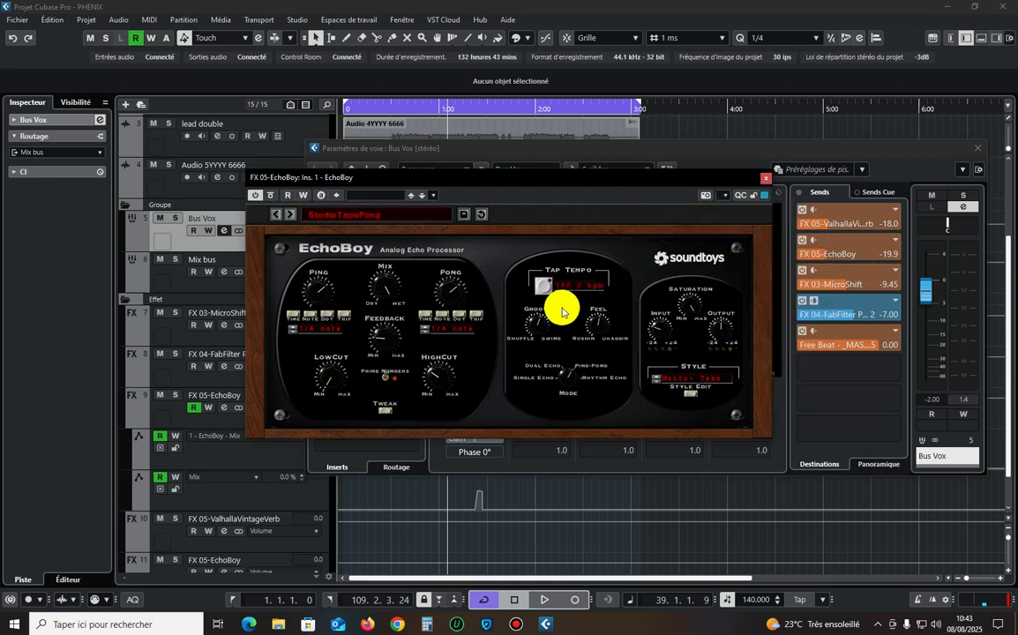
key(space)
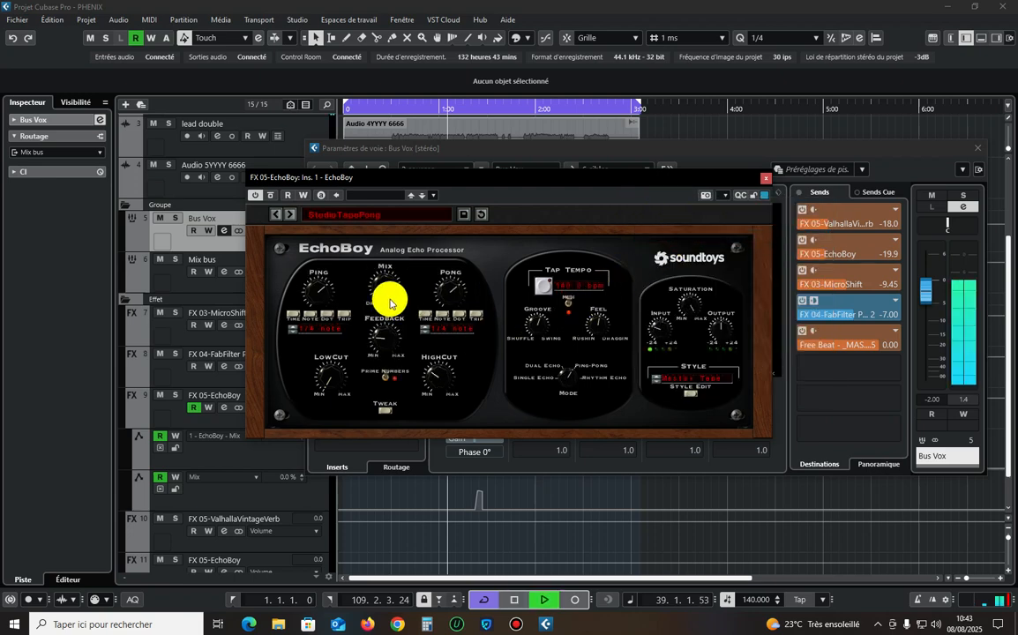
click(765, 179)
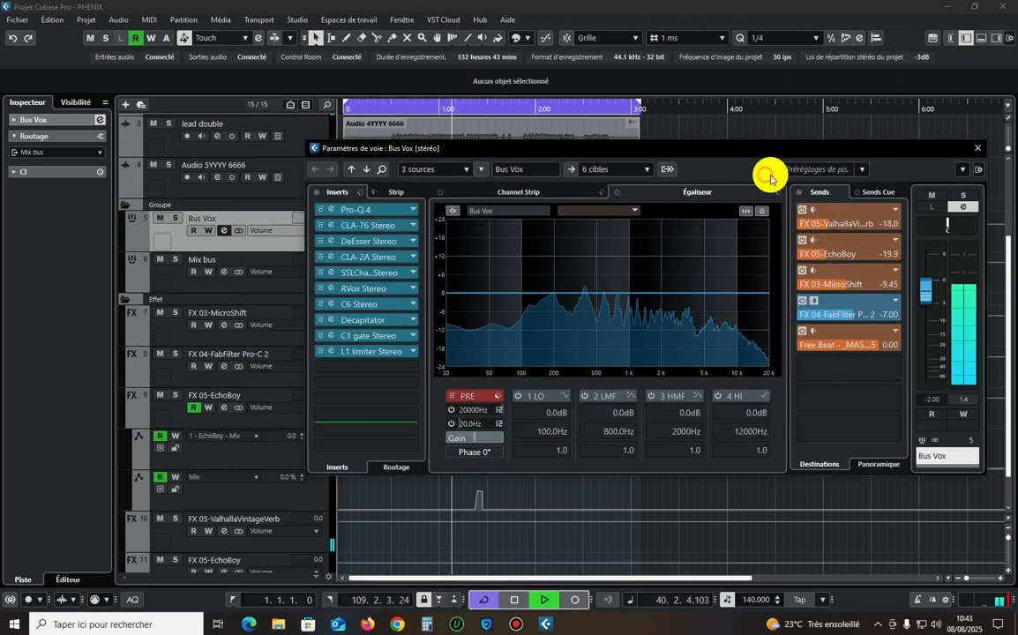
click(978, 147)
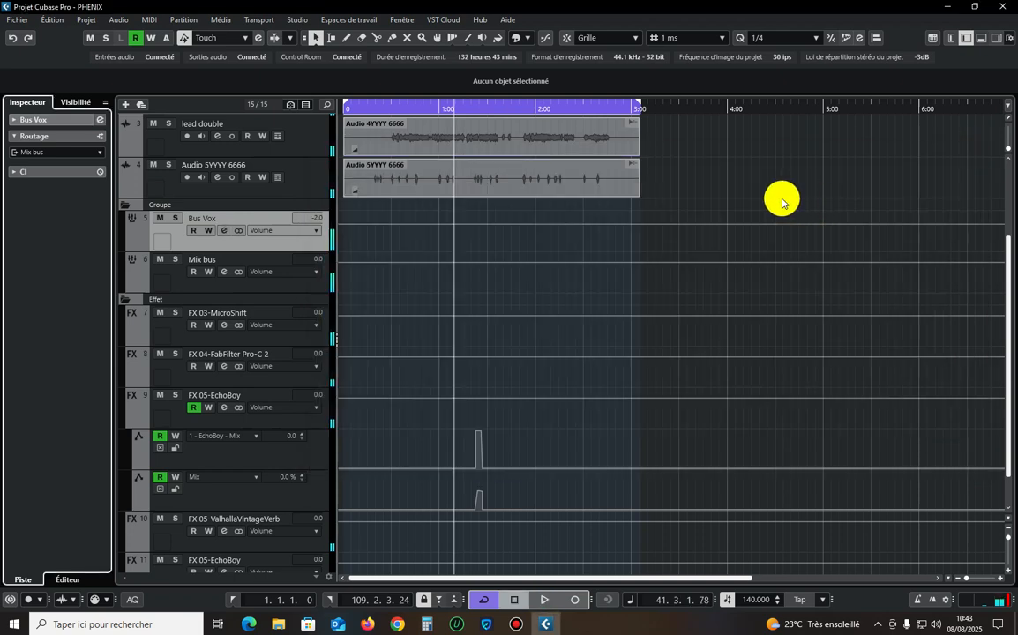
Move the playback position back to shortly before 1:00 and copy the MicroShift settings from the FX 03-MicroShift channel.
key(shift+g)
click(429, 112)
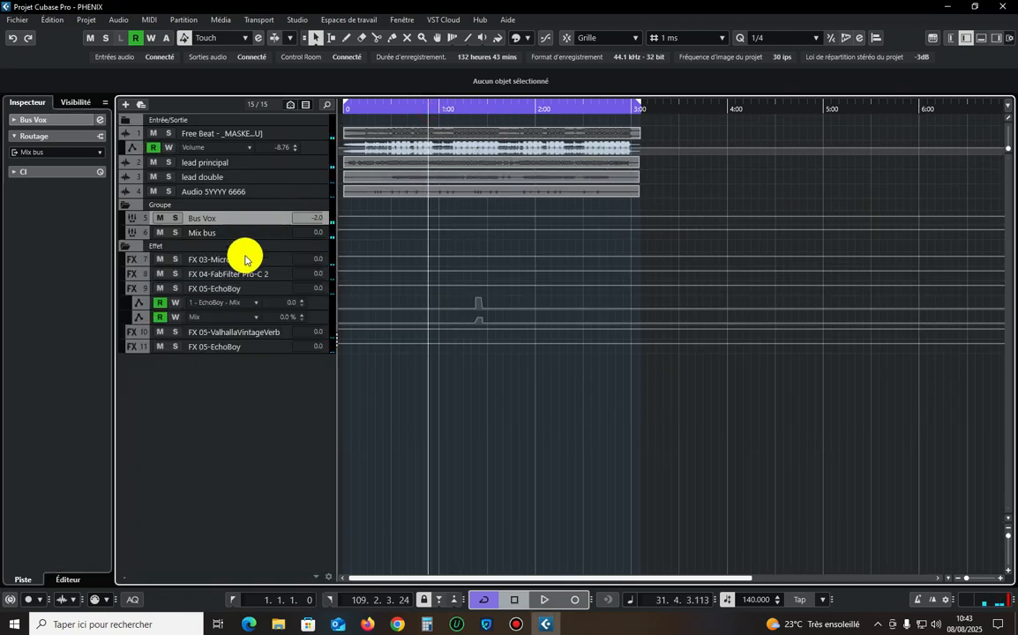
click(246, 263)
click(99, 121)
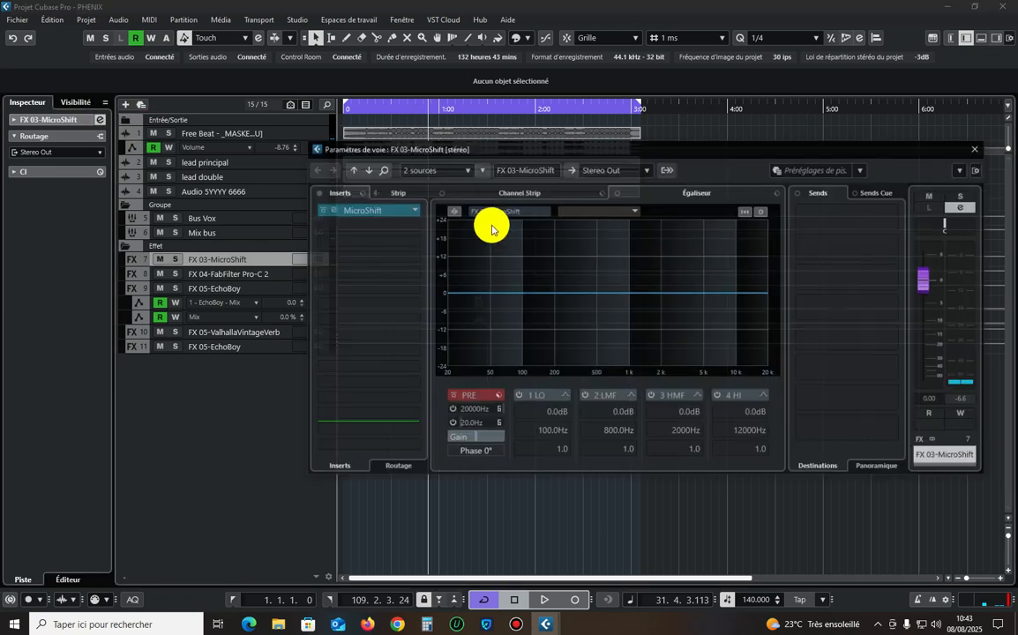
click(336, 209)
right_click(525, 188)
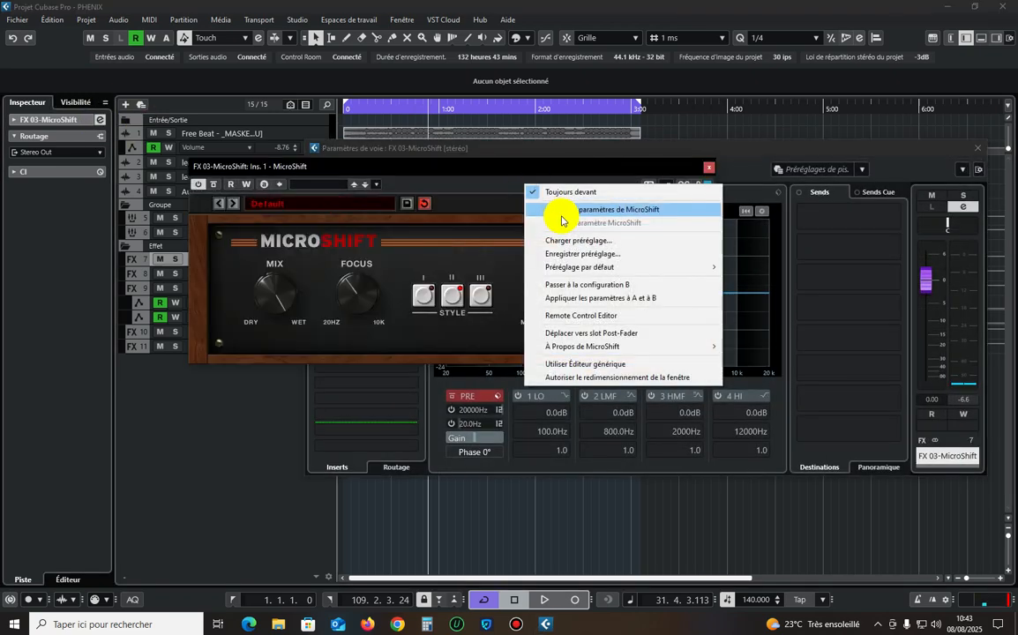
click(659, 182)
click(708, 166)
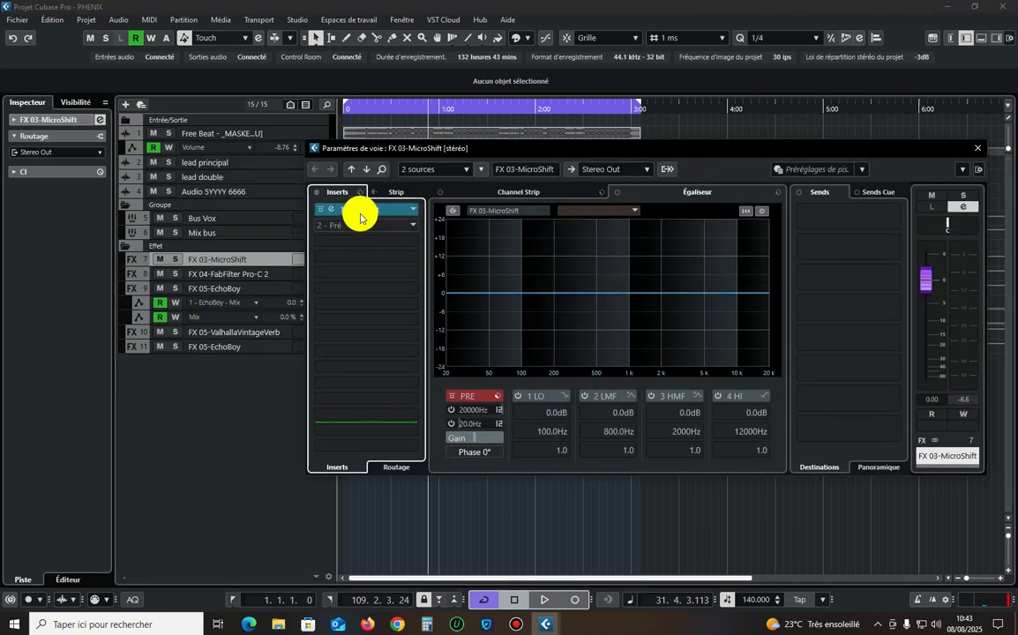
click(976, 147)
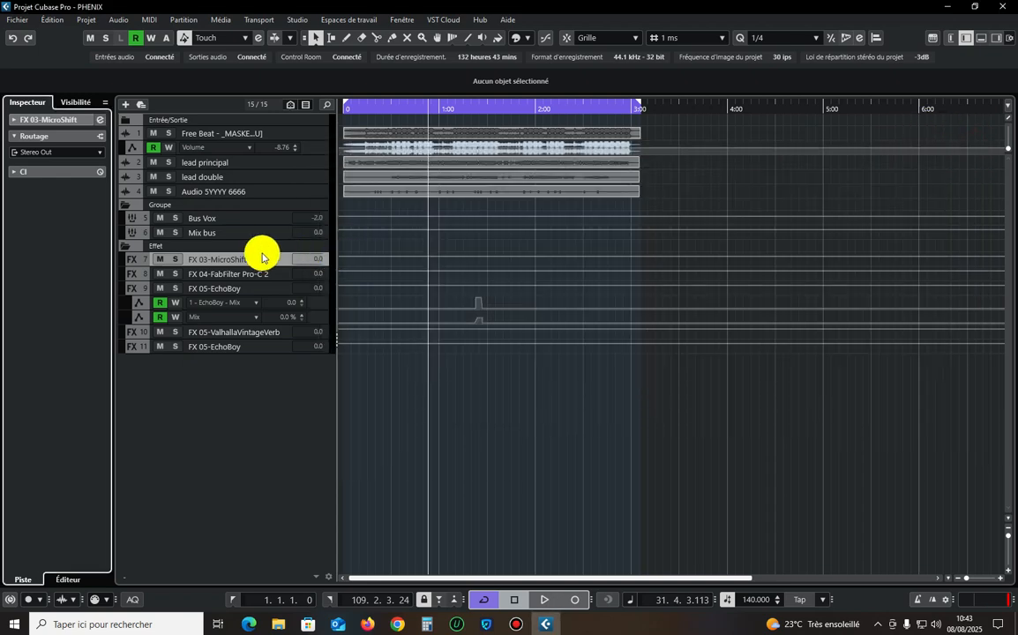
Delete the FX 03-MicroShift track from the project.
right_click(256, 247)
click(243, 262)
right_click(237, 263)
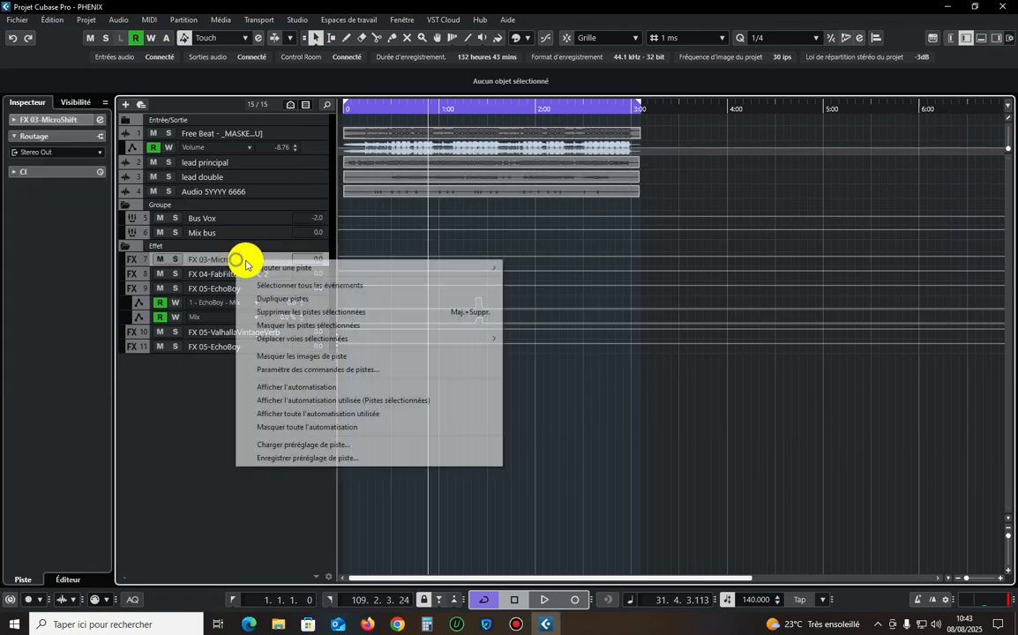
click(312, 313)
Add a stereo MicroShift FX channel to the empty third send of Bus Vox, with its output routed to Mix bus.
click(226, 218)
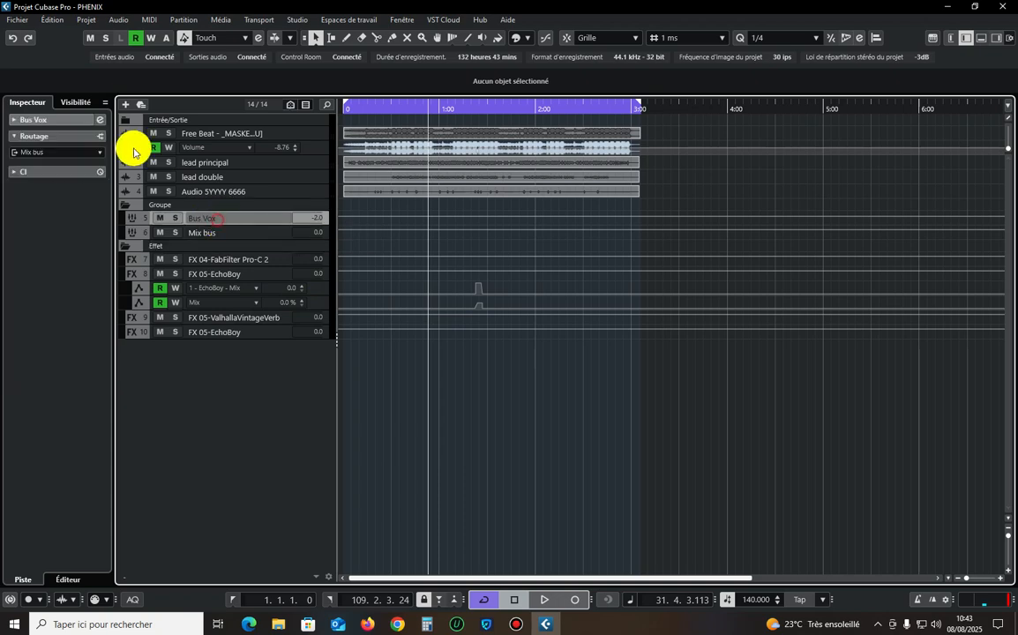
click(99, 119)
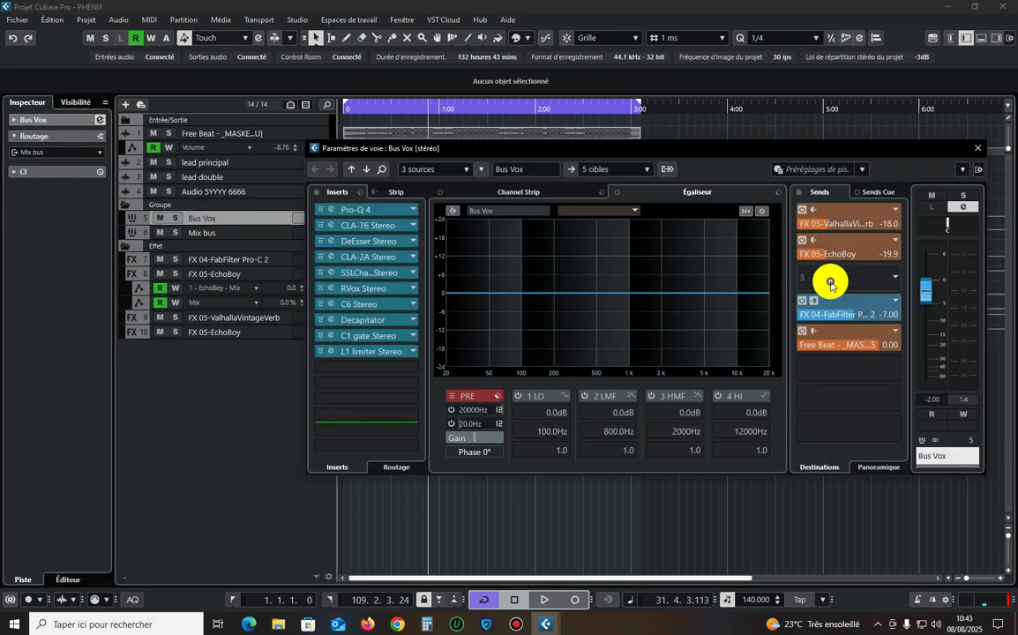
right_click(830, 284)
click(873, 431)
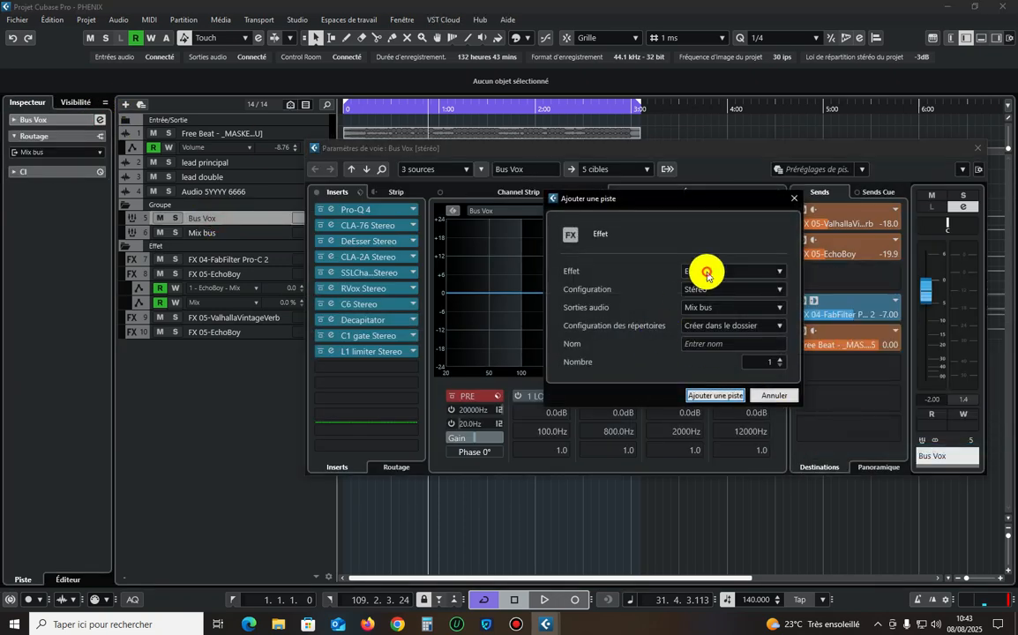
click(707, 274)
scroll(750, 462, down, 2)
click(743, 488)
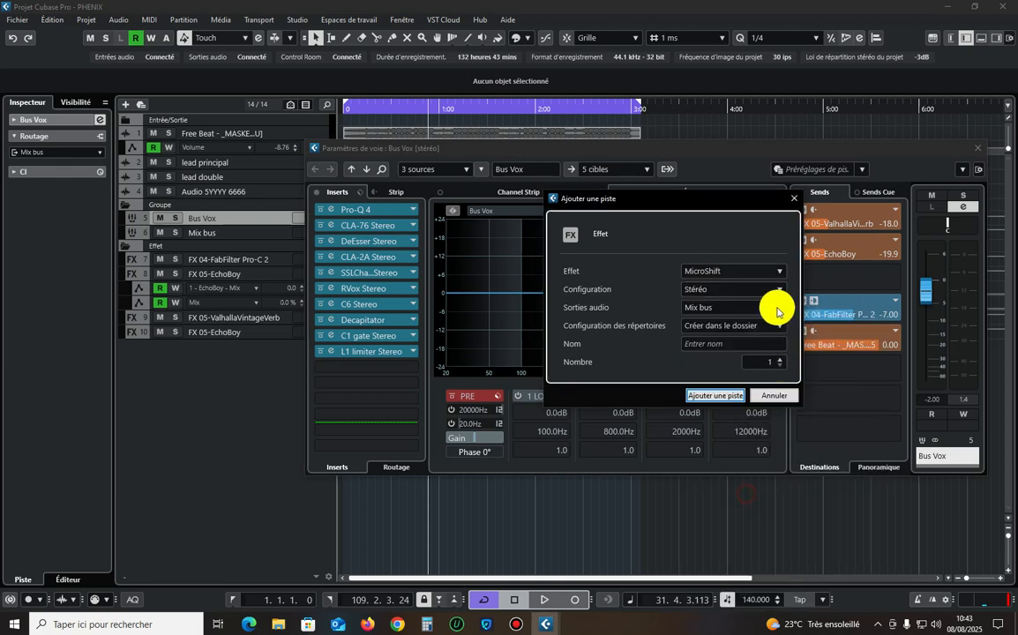
click(719, 395)
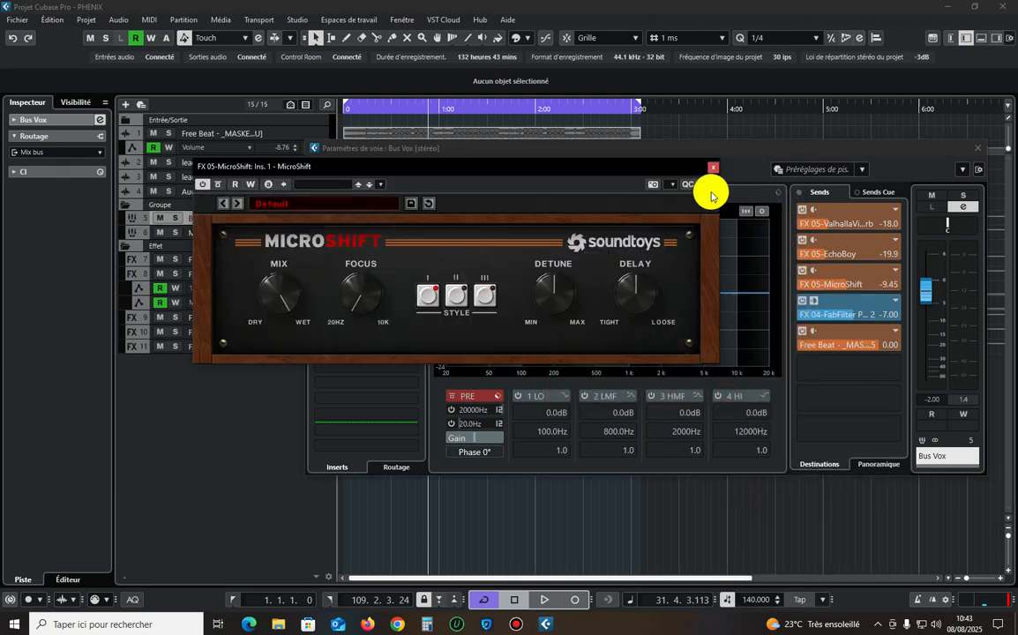
Paste the copied settings into the new MicroShift, start playing the mix and close the plug-in and Bus Vox channel windows.
right_click(576, 185)
click(612, 226)
key(space)
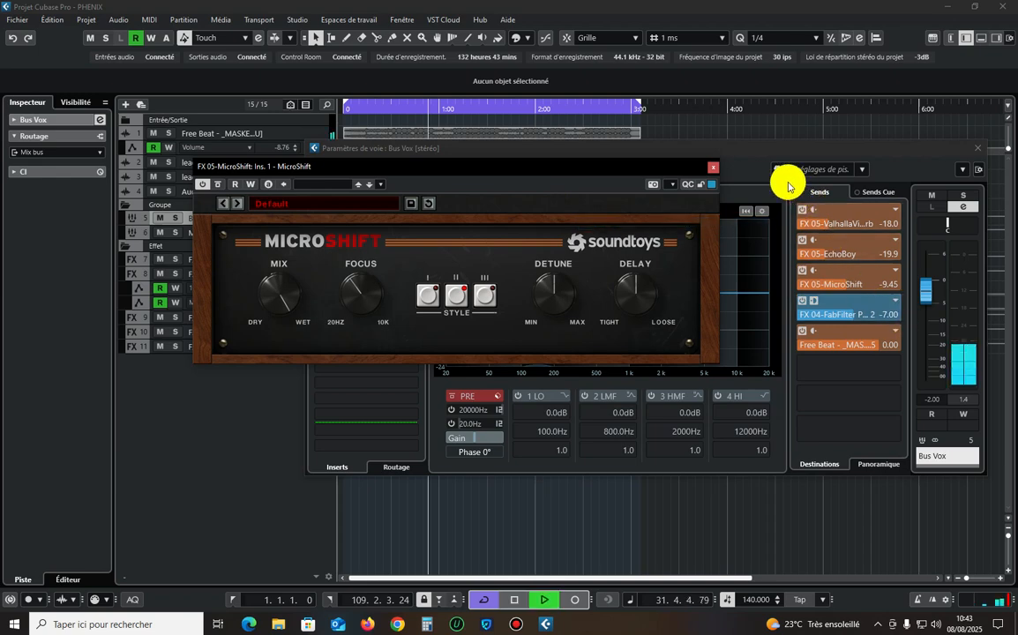
click(713, 169)
click(977, 148)
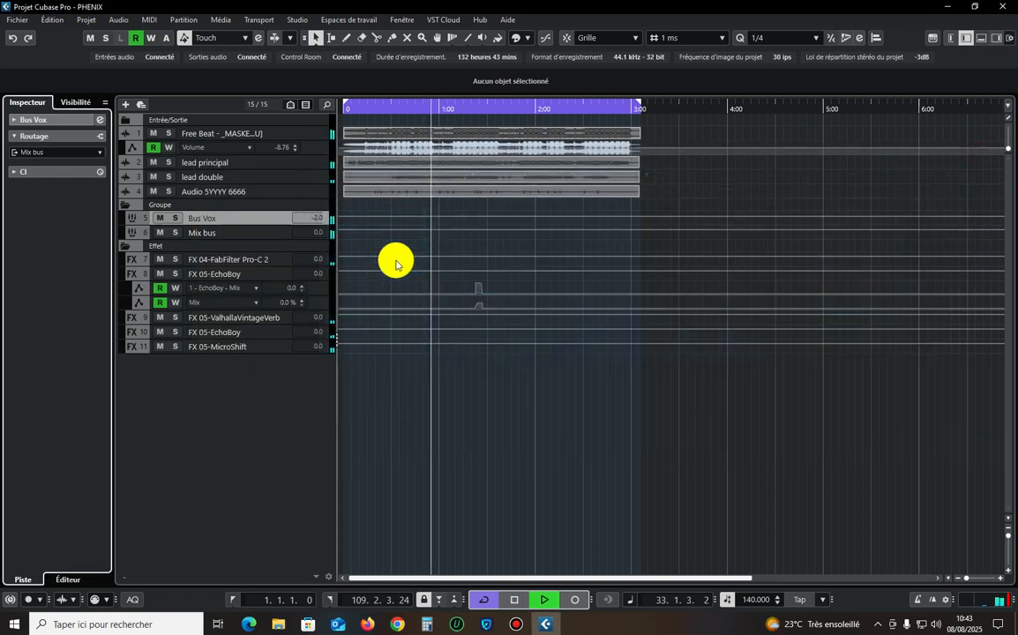
Move the playback position back to about 0:27 and copy the FabFilter Pro-C 2 settings from the FX 04-FabFilter Pro-C 2 channel.
click(386, 107)
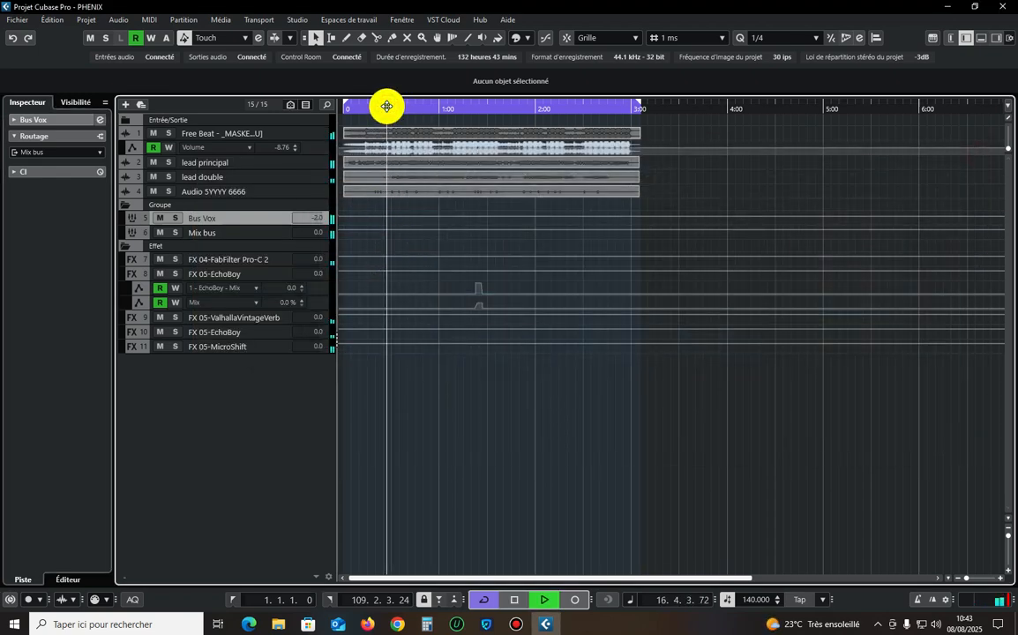
click(228, 261)
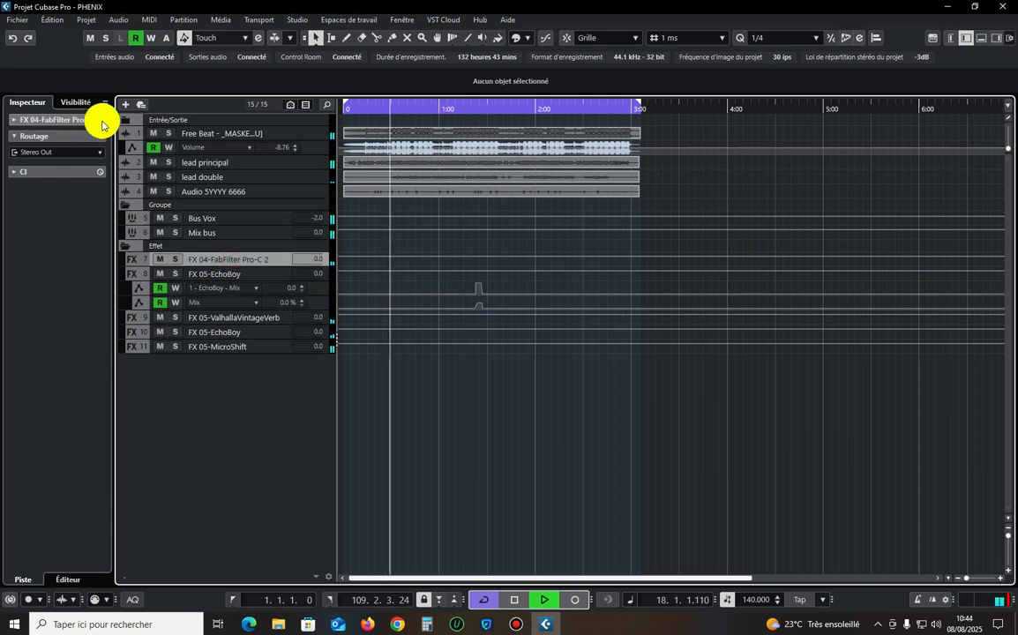
click(101, 125)
click(329, 210)
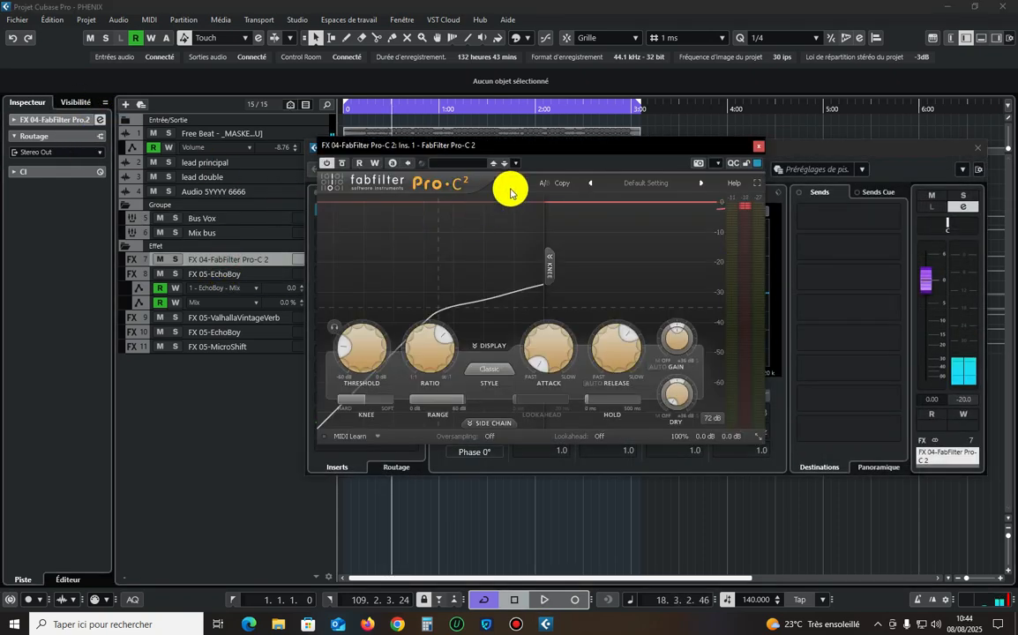
right_click(606, 161)
click(746, 147)
click(759, 146)
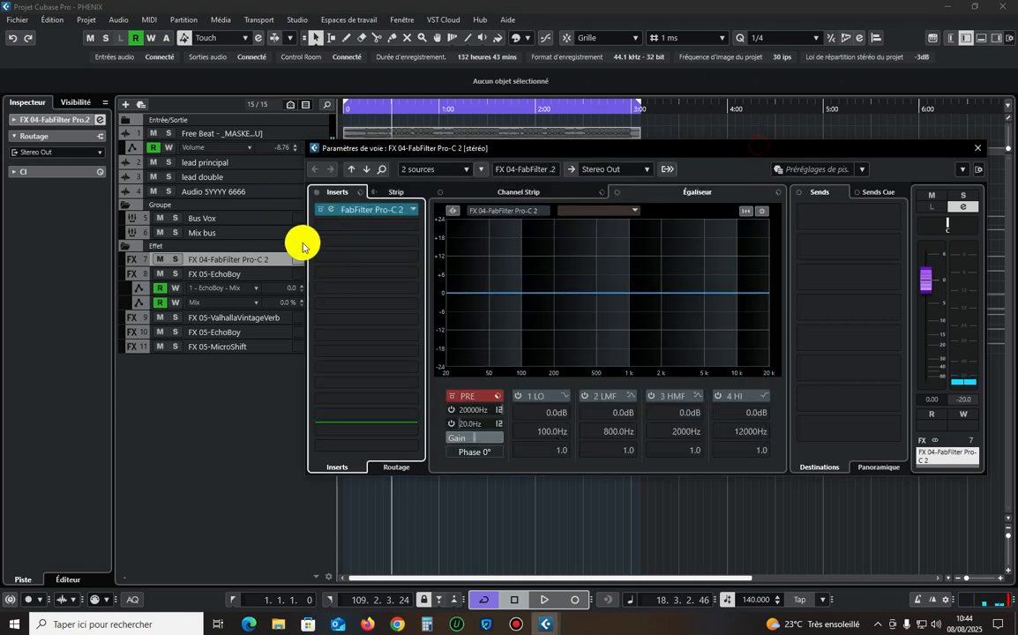
Close the channel settings and delete the FX 04-FabFilter Pro-C 2 track.
click(978, 147)
right_click(238, 261)
click(300, 309)
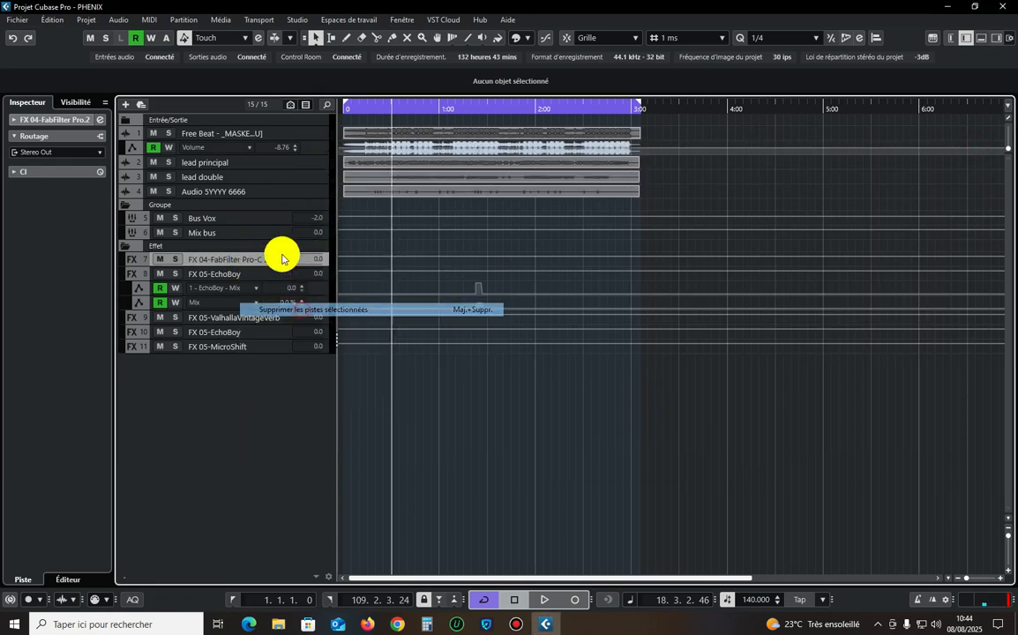
Add a stereo FabFilter Pro-C 2 FX channel to the empty fourth send of Bus Vox, with its output routed to Mix bus.
click(268, 222)
click(101, 120)
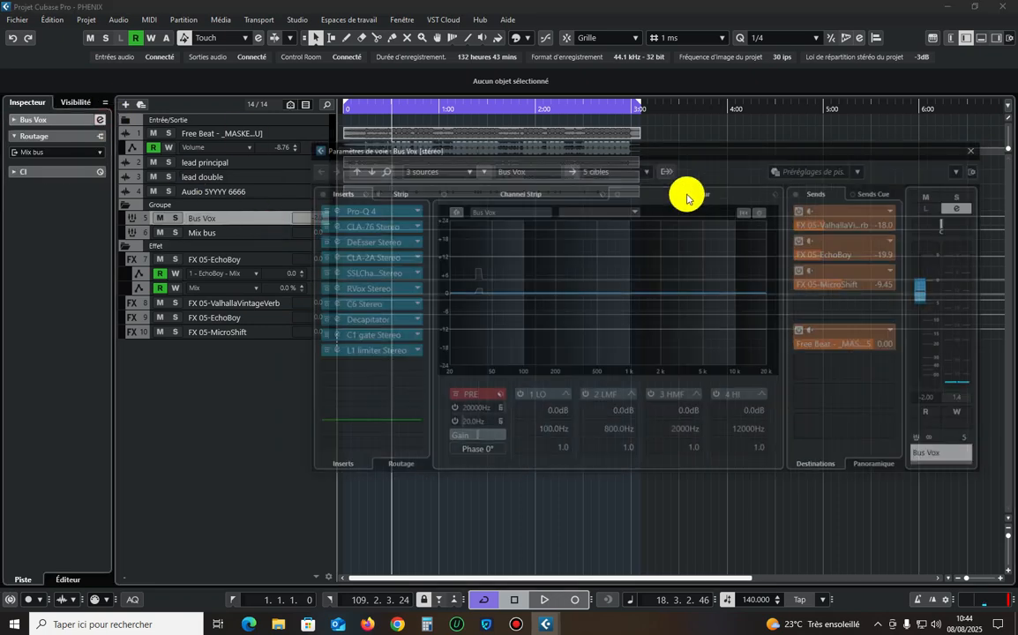
right_click(840, 300)
click(839, 470)
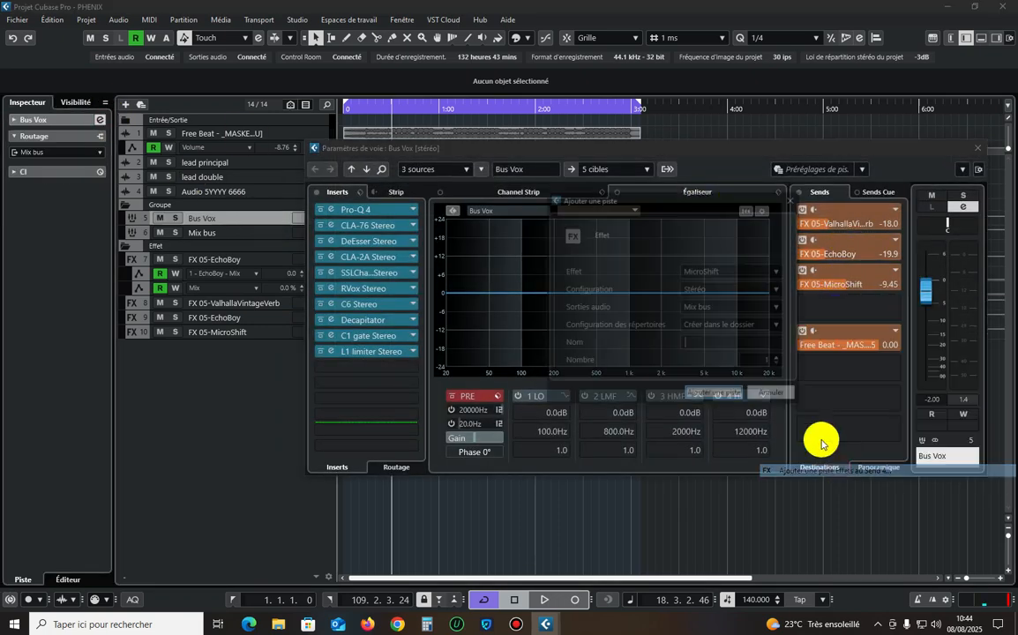
click(709, 273)
text(c 2)
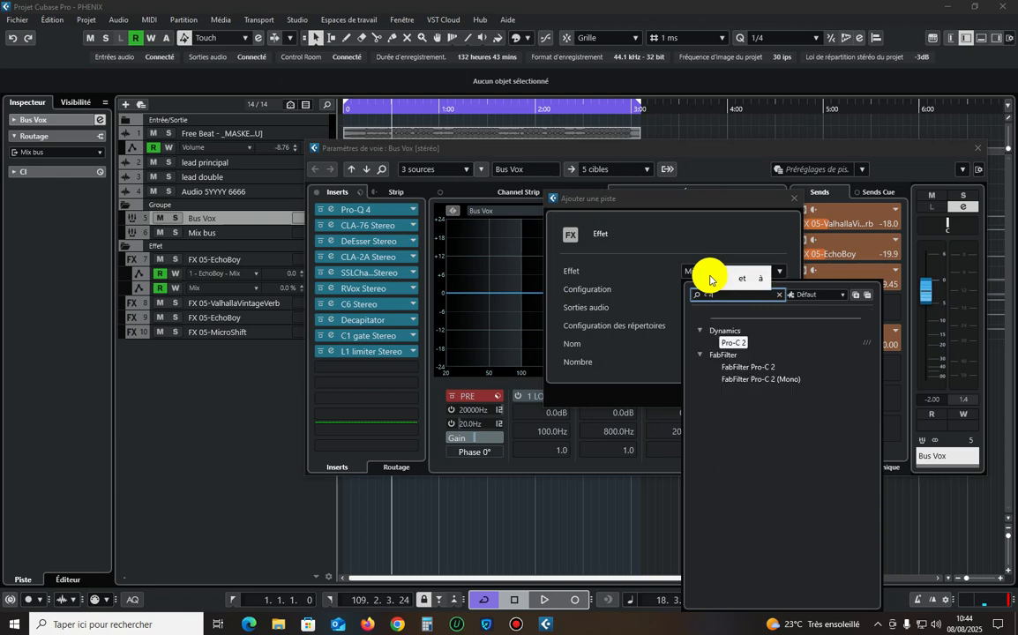
click(756, 366)
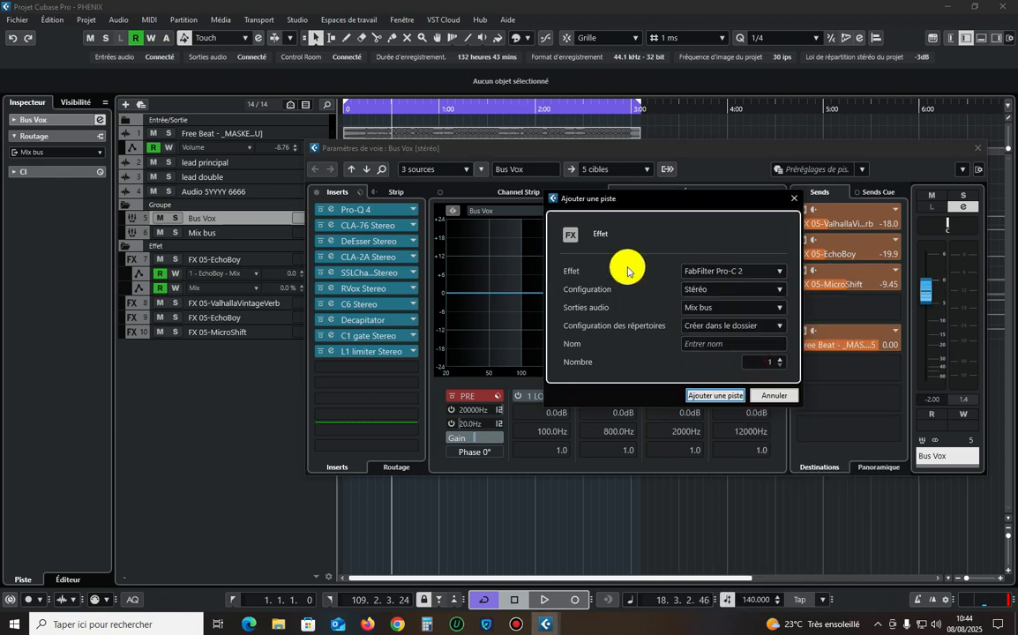
click(709, 391)
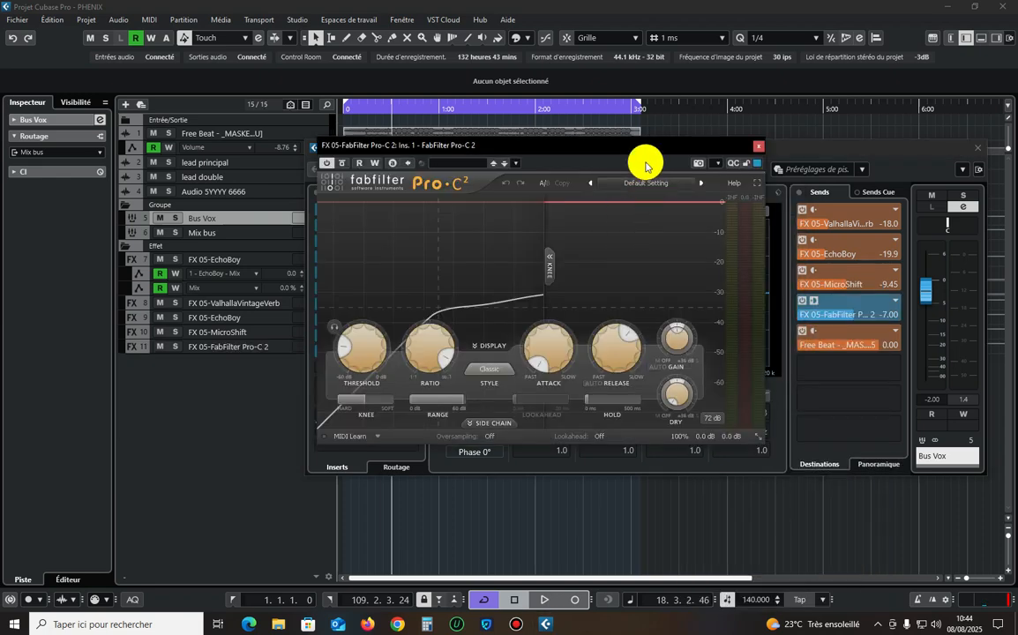
Paste the copied settings into the new FabFilter Pro-C 2, play the mix and close the plug-in and Bus Vox channel windows.
right_click(644, 162)
click(658, 200)
key(space)
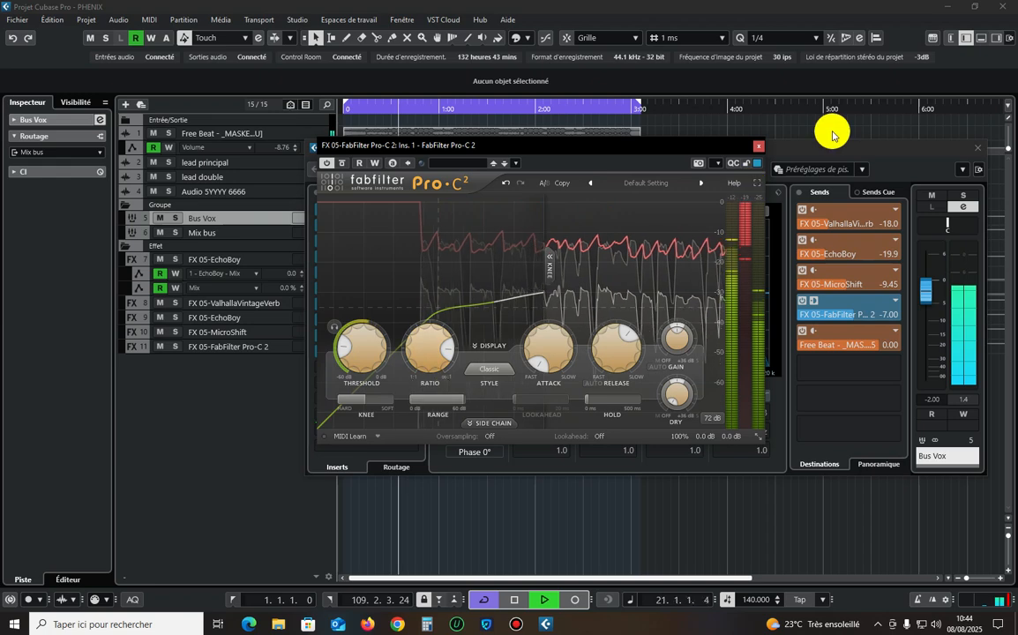
click(758, 146)
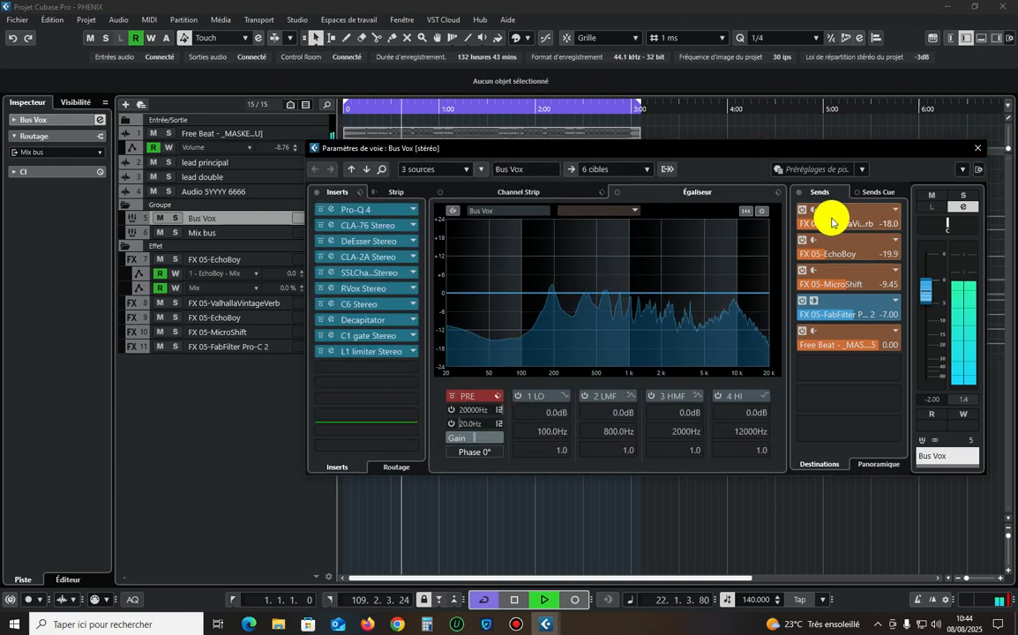
click(977, 148)
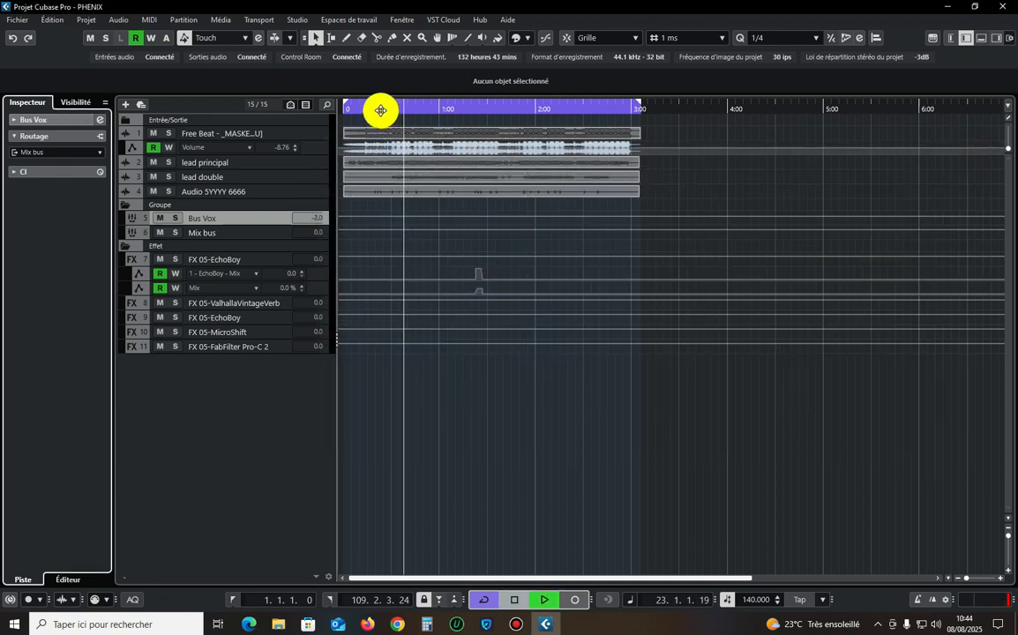
Play the mix from about 0:23 to listen to it with the rebuilt sends.
click(381, 110)
key(g)
key(g)
key(ctrl+a)
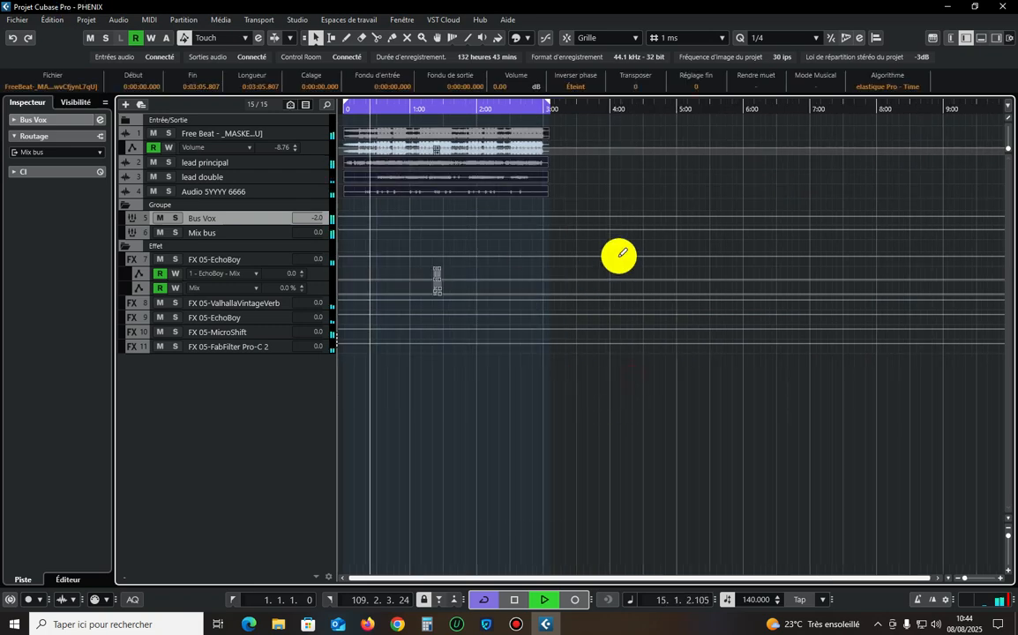
click(581, 189)
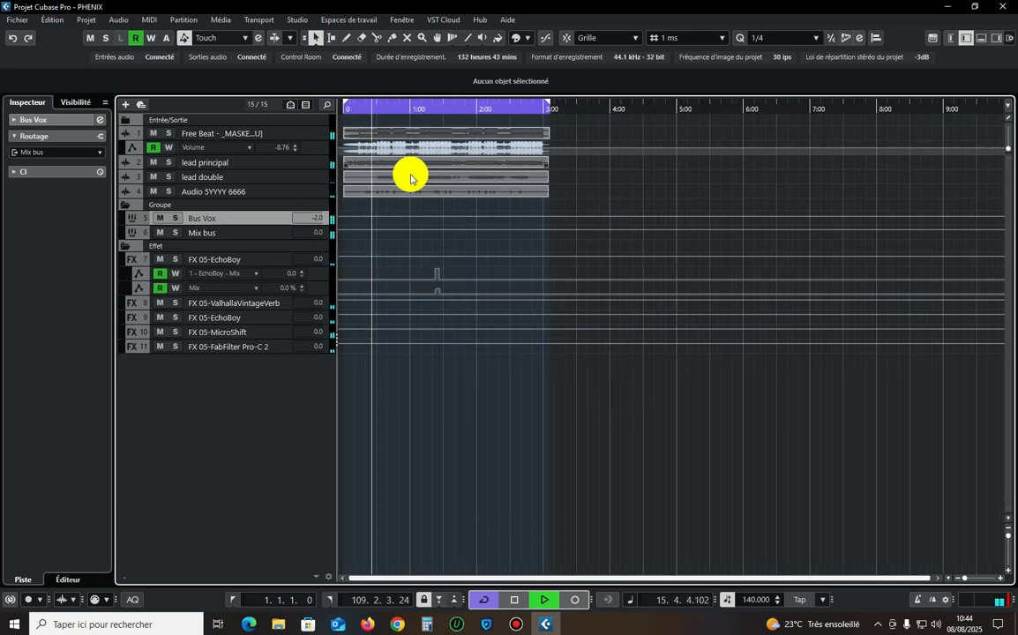
Start a new audio track below Audio 5YYYY 6666, with Mono configuration and its audio output set to Bus Vox.
click(325, 161)
key(h)
key(h)
key(h)
drag(1009, 533, 1008, 540)
right_click(304, 342)
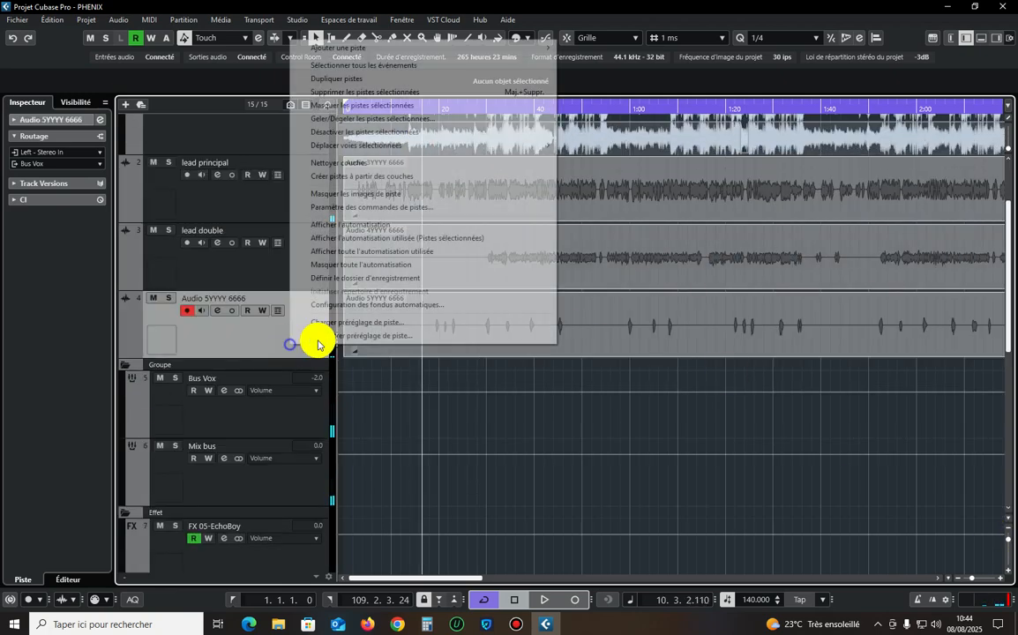
click(557, 49)
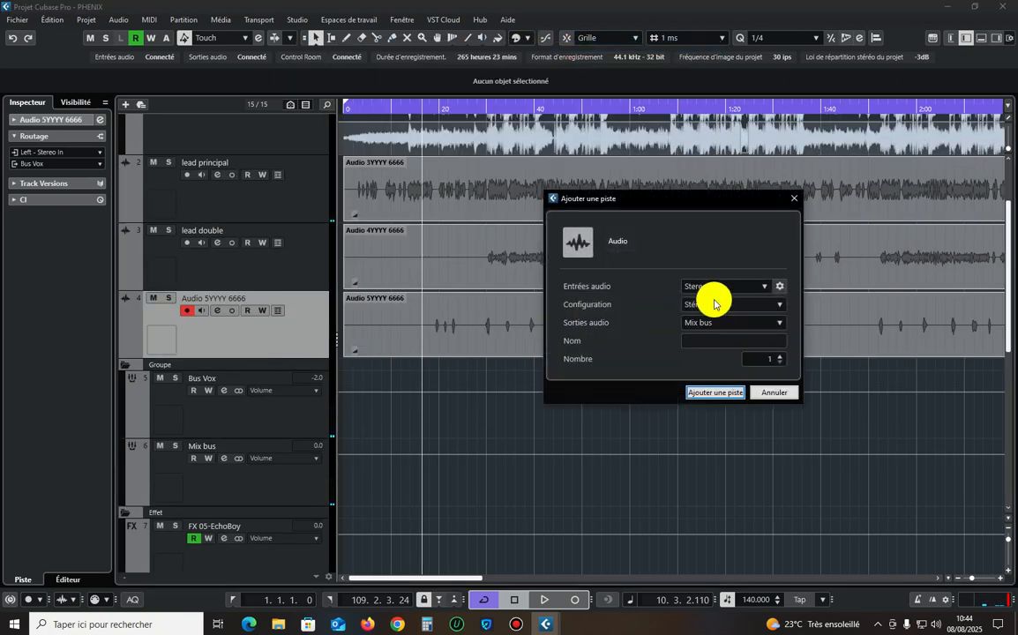
click(713, 304)
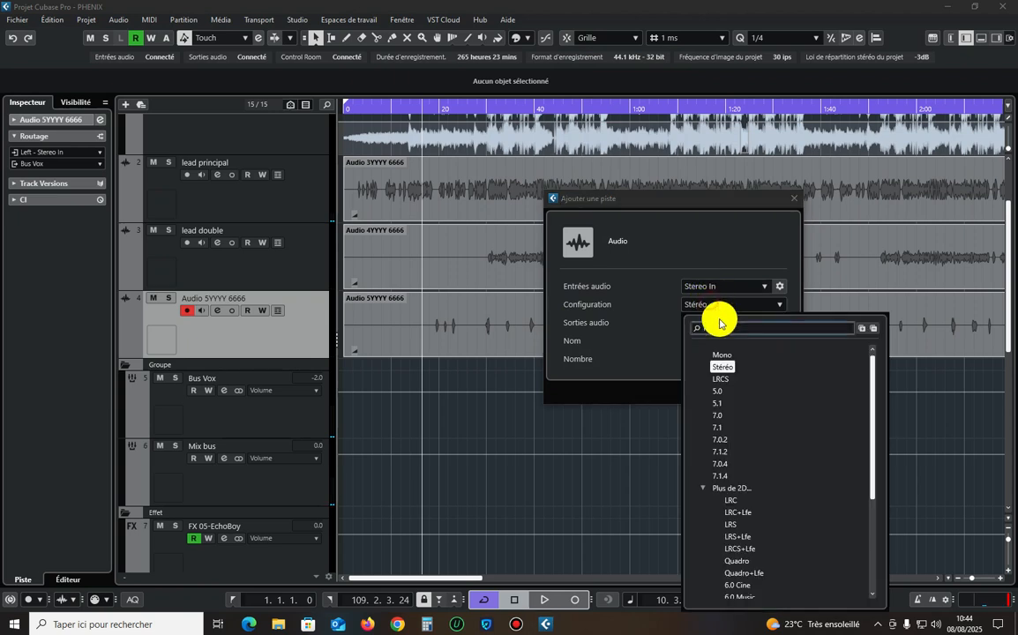
click(727, 350)
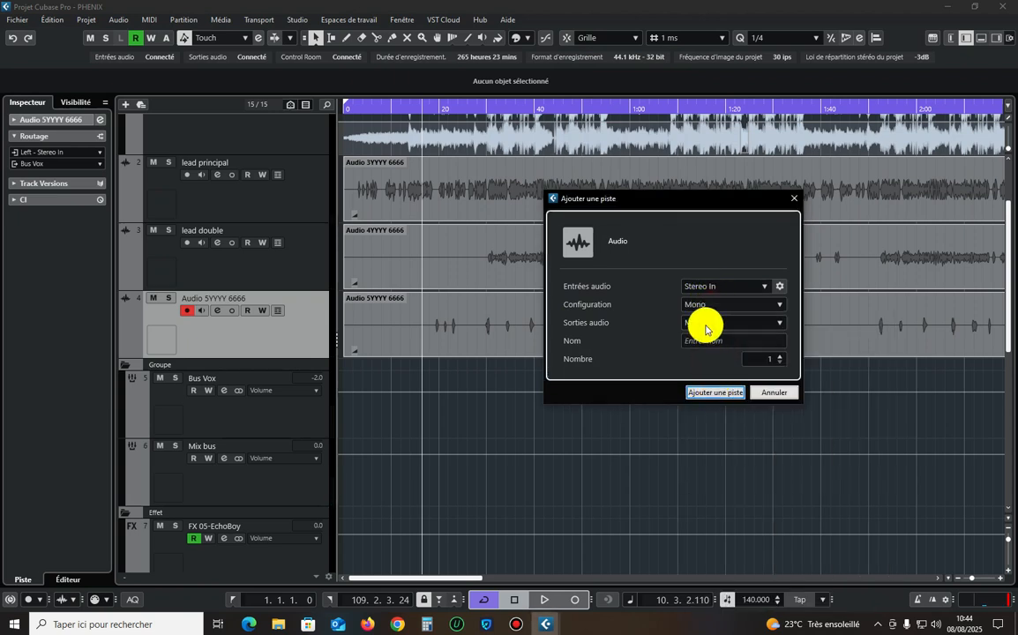
click(705, 323)
click(726, 367)
click(705, 323)
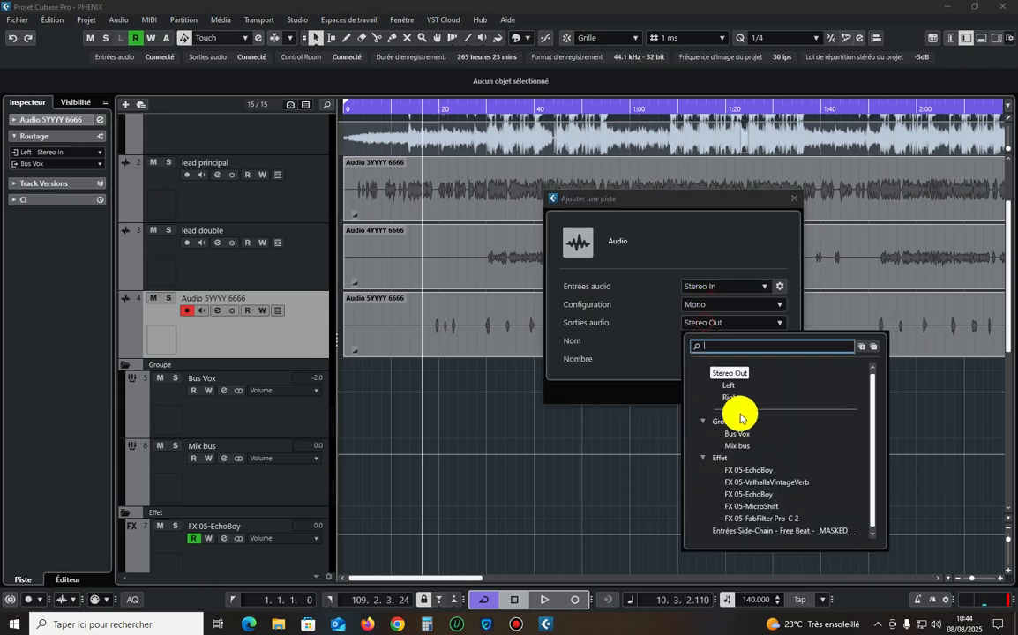
click(732, 416)
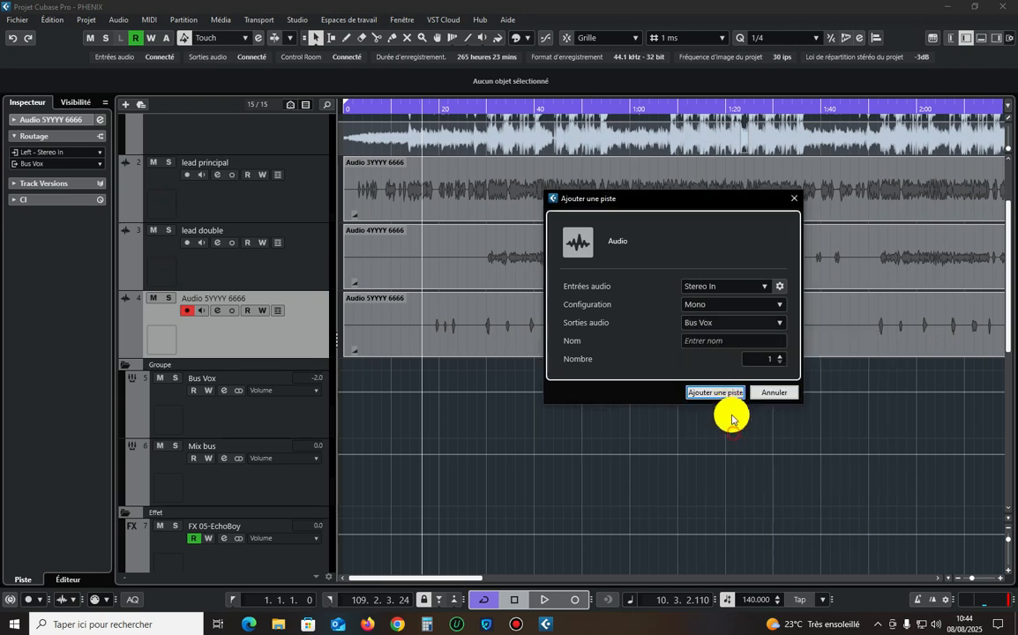
Name the new audio track "voix telephone" and add it to the project.
click(707, 340)
text(voix tel)
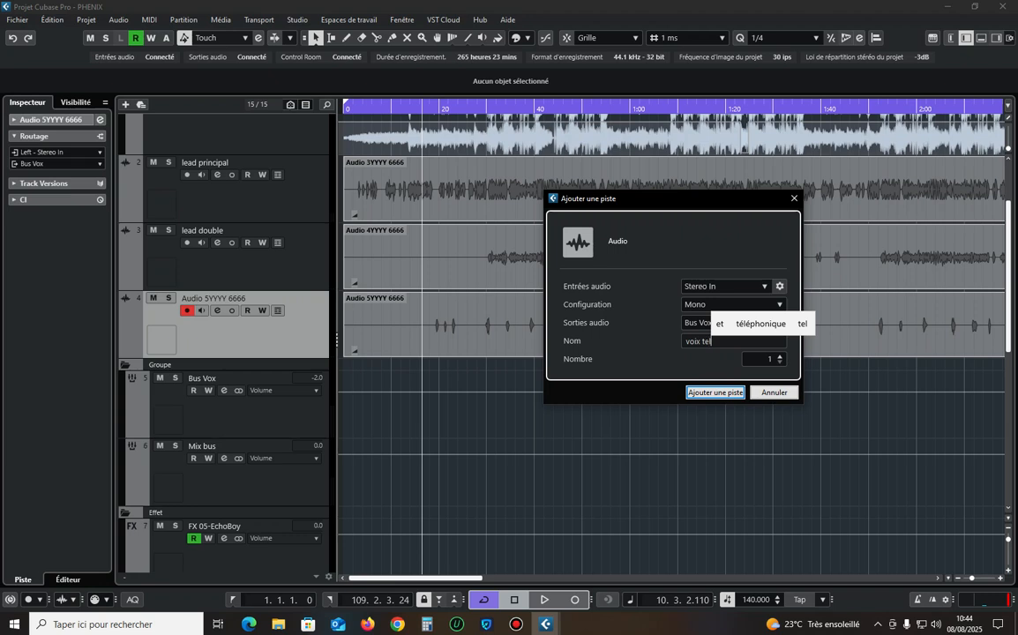
text(ephone)
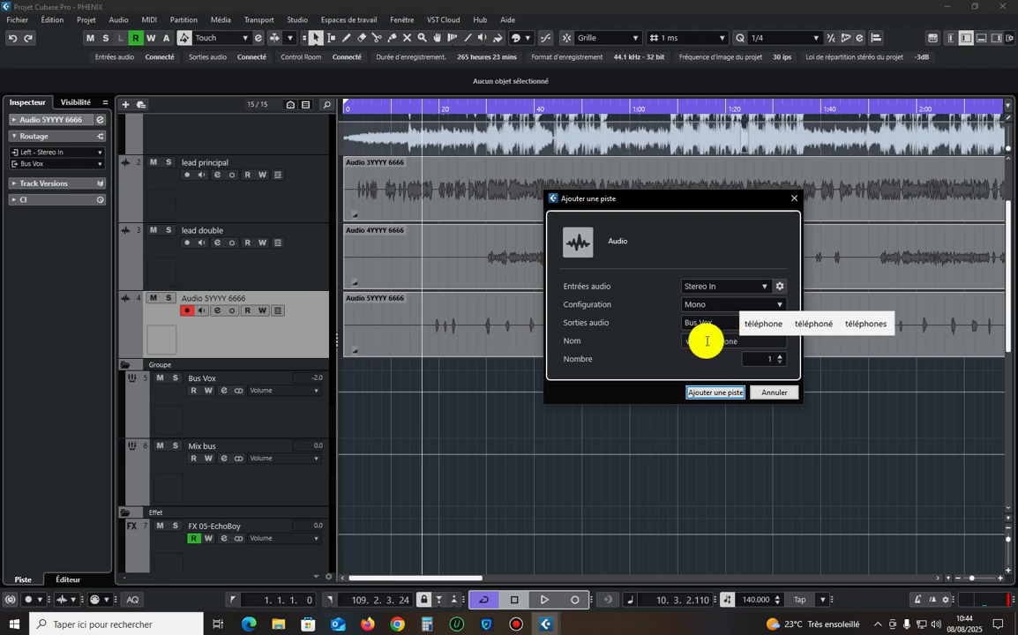
click(734, 396)
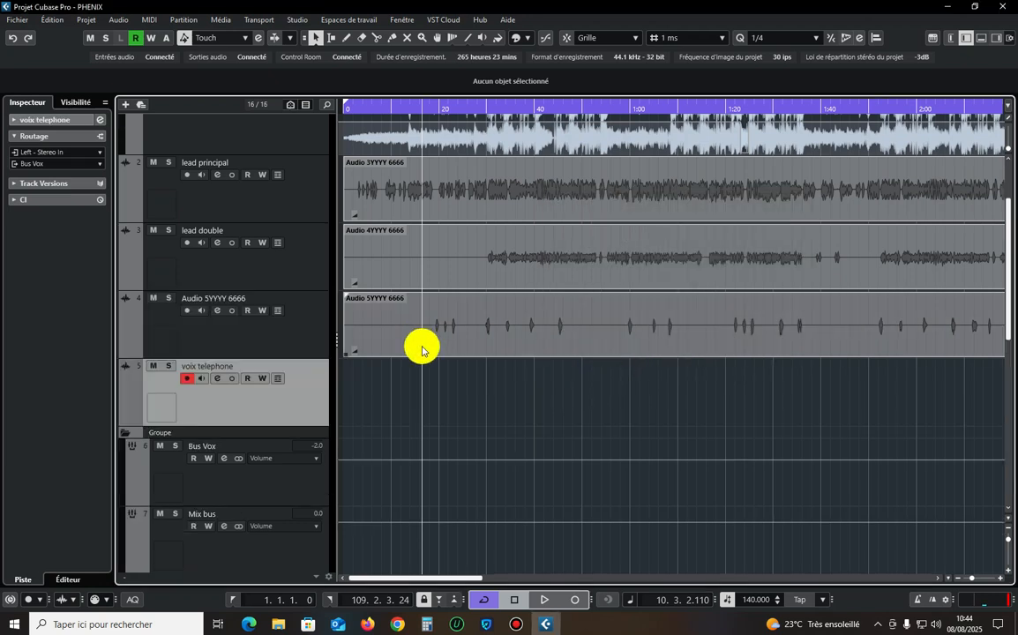
Split the Audio 5YYYY 6666 clip at about 0:28.5 and move its first part down to the voix telephone track.
right_click(493, 349)
click(479, 345)
click(479, 338)
key(1)
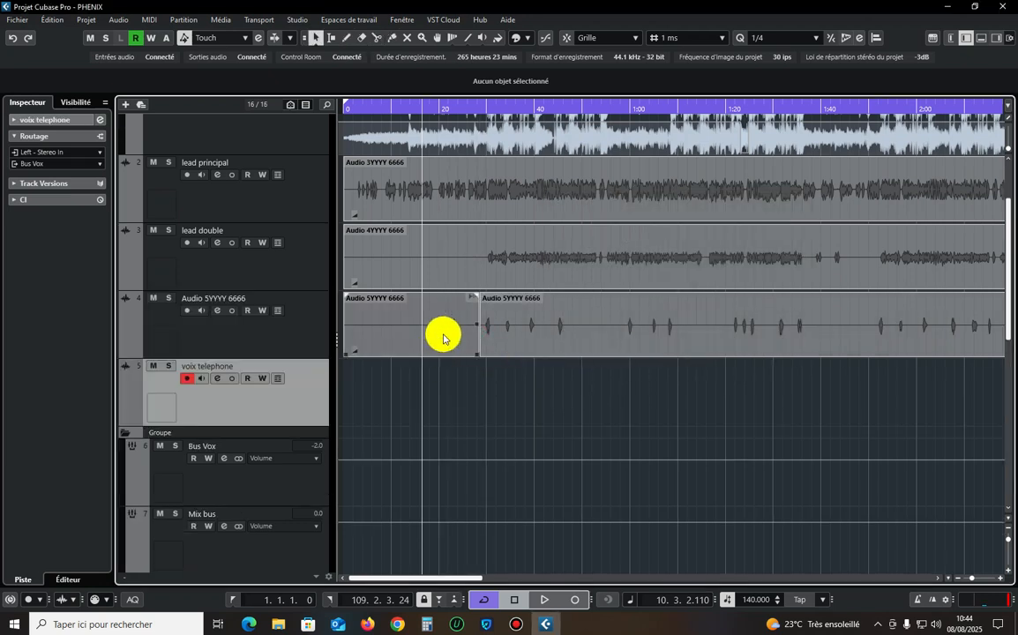
drag(443, 336, 443, 382)
Try CLA Effects Stereo as the first insert on the voix telephone track and remove it.
click(99, 120)
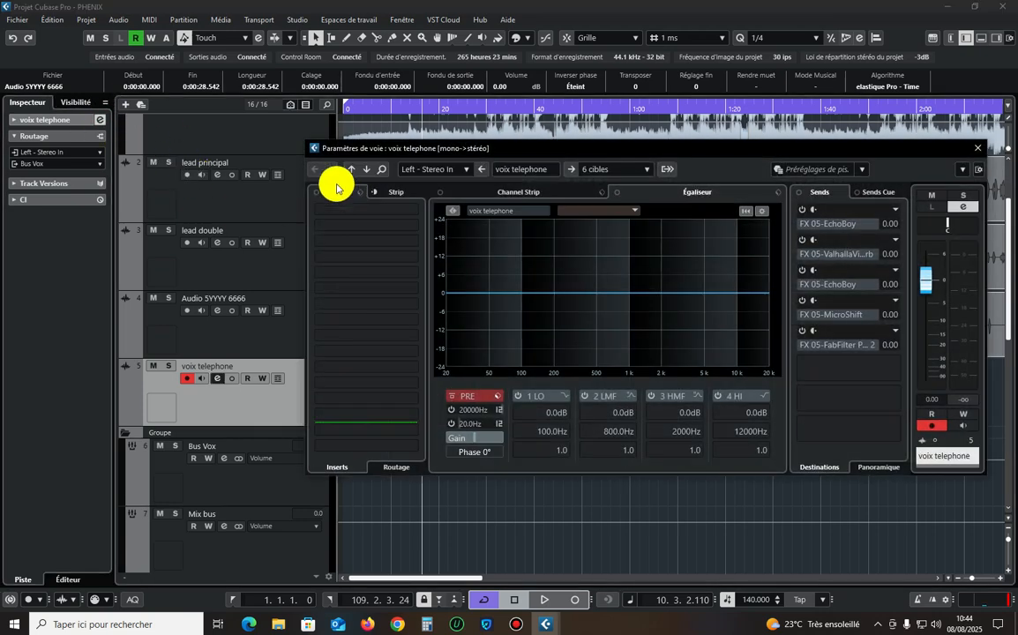
click(391, 220)
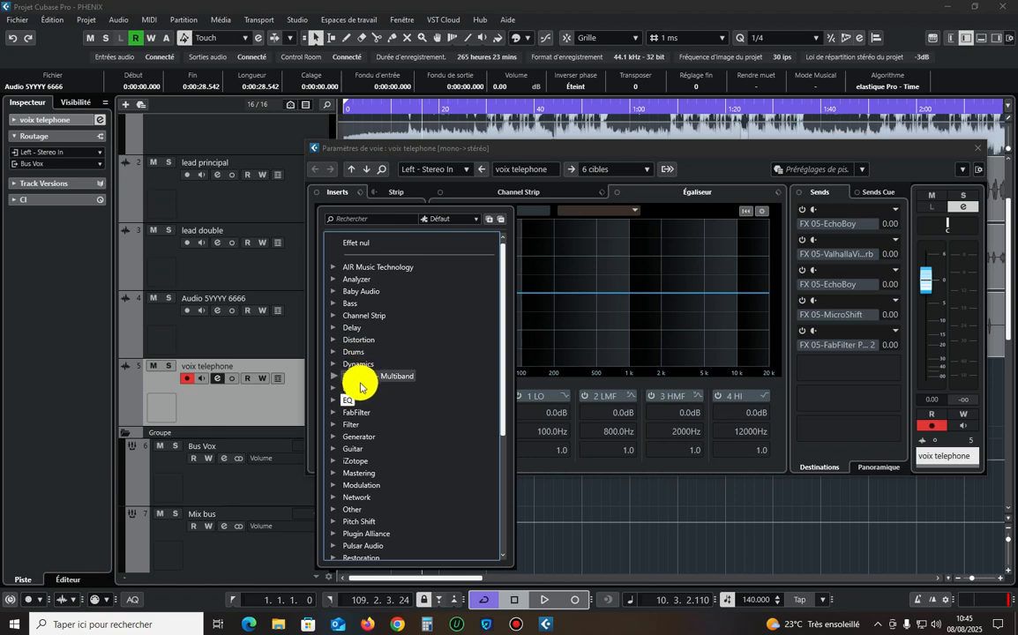
click(360, 388)
scroll(363, 390, down, 5)
scroll(399, 331, up, 2)
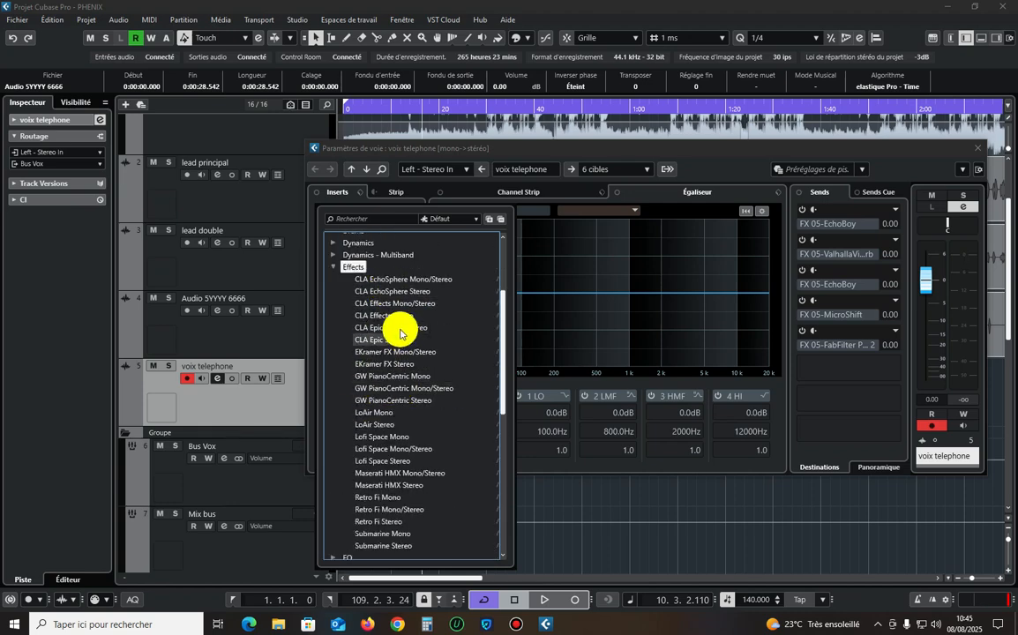
click(491, 317)
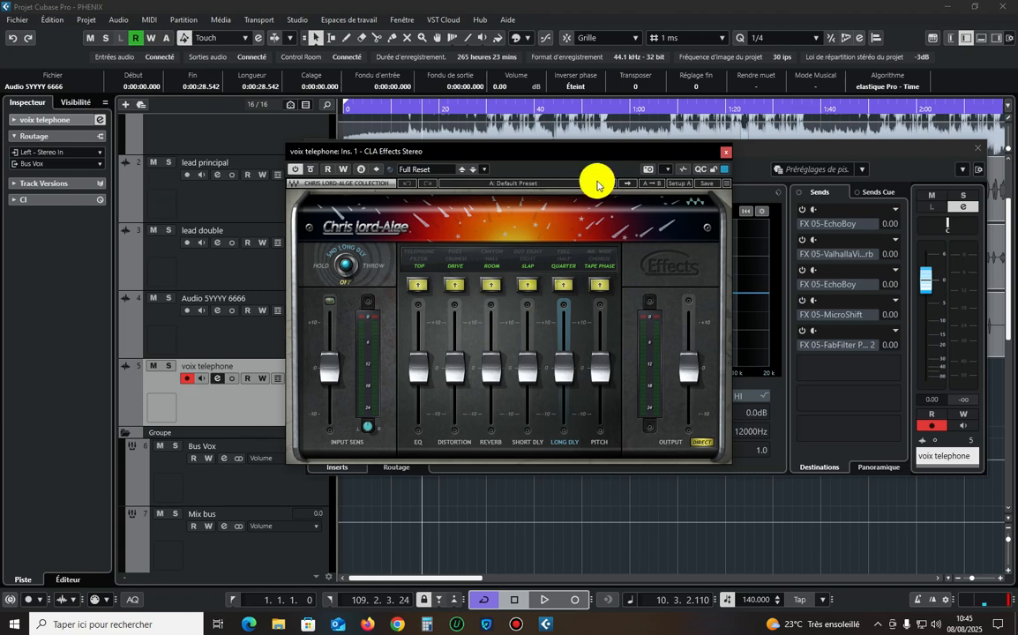
click(724, 155)
drag(386, 211, 467, 204)
Insert Xvox SFX in the first insert slot of voix telephone and load its Telephone preset.
click(373, 210)
scroll(404, 433, down, 3)
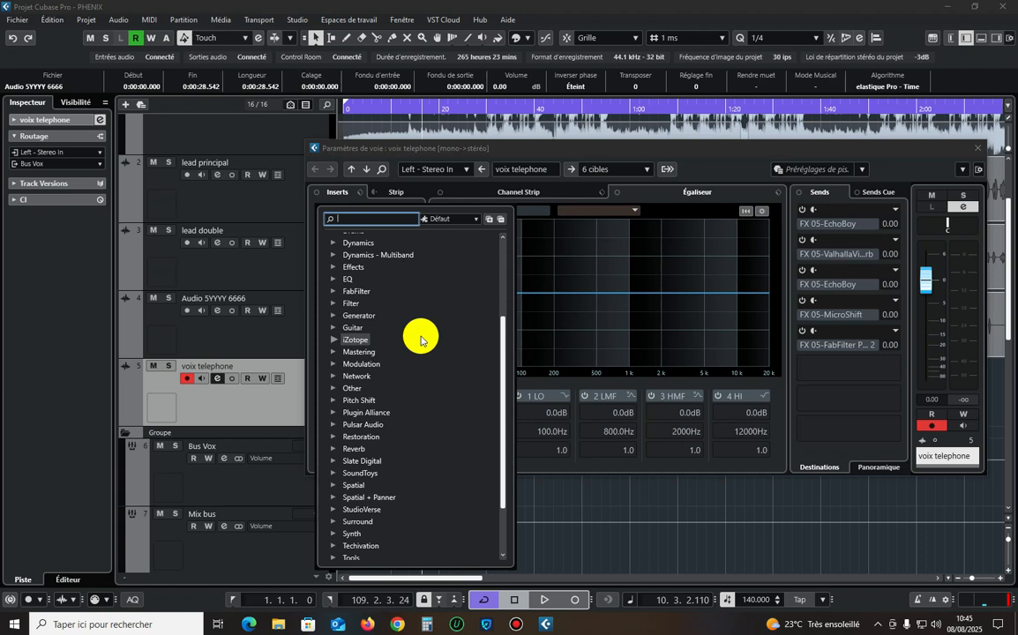
text(xv)
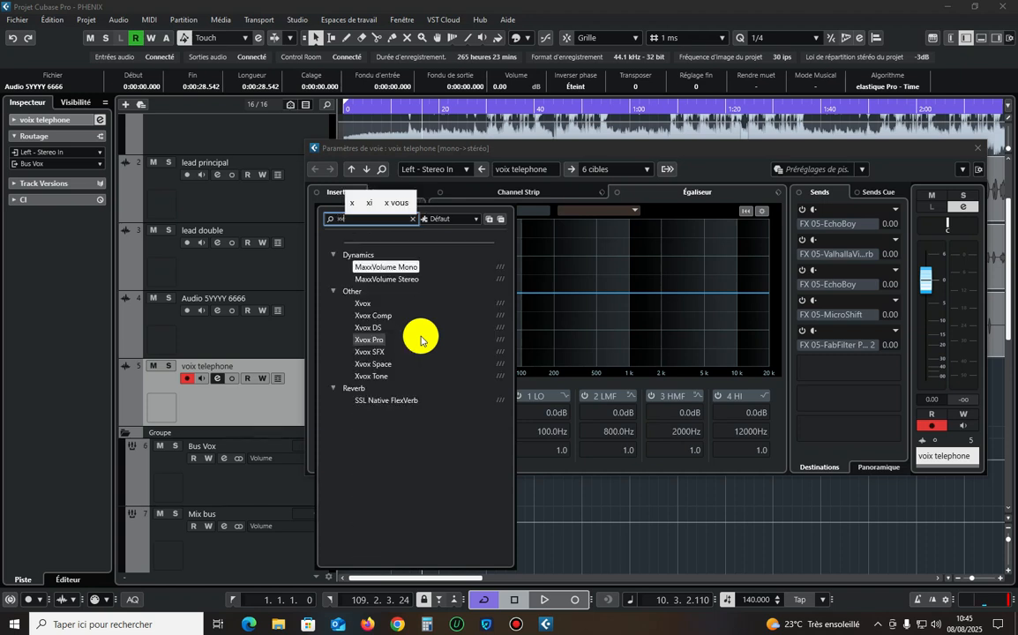
click(378, 354)
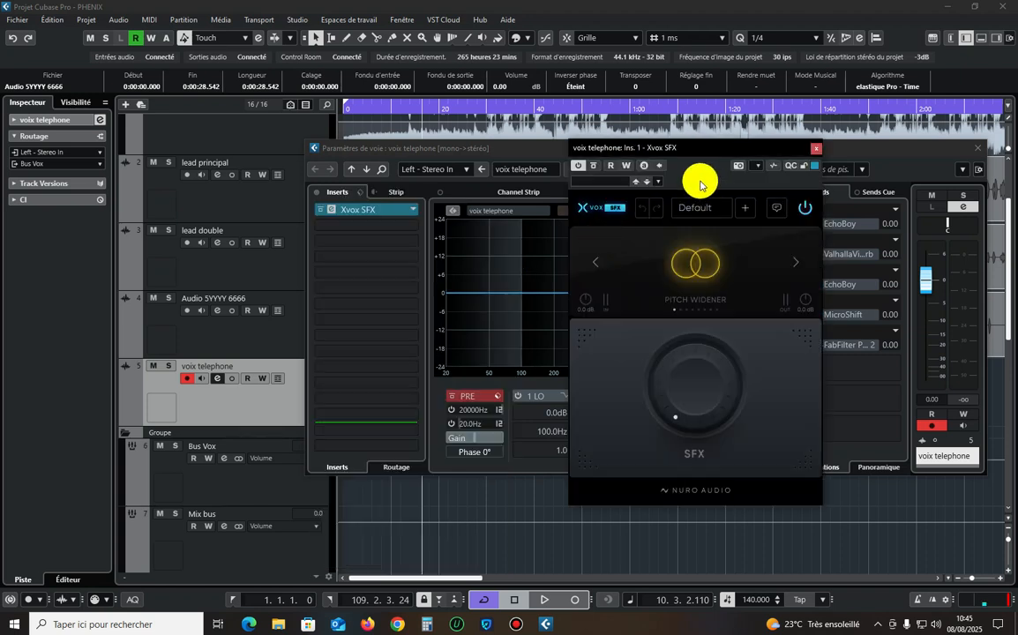
click(700, 210)
scroll(681, 340, down, 5)
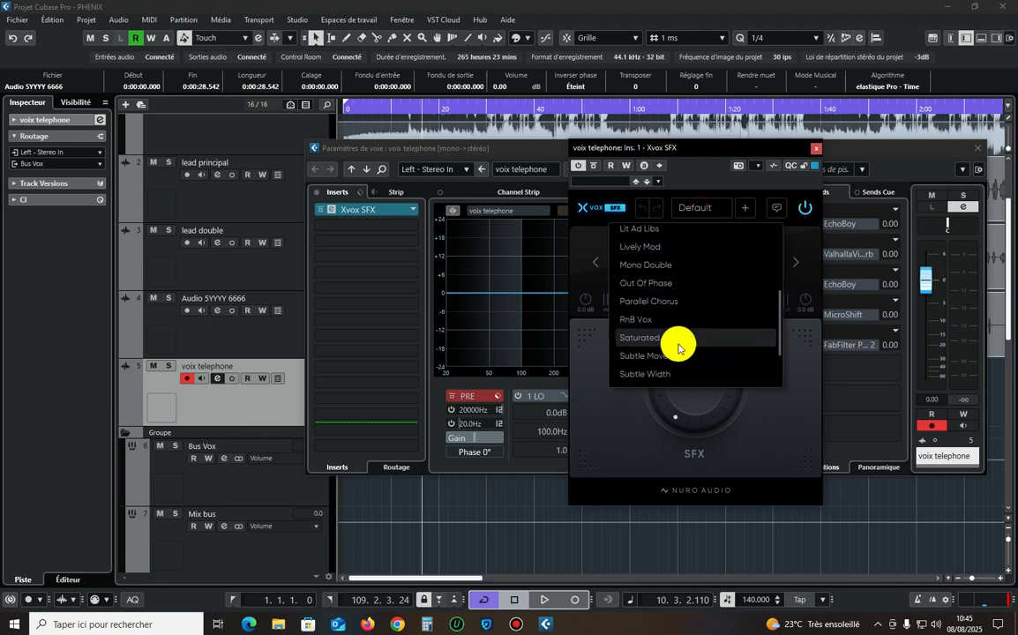
click(667, 332)
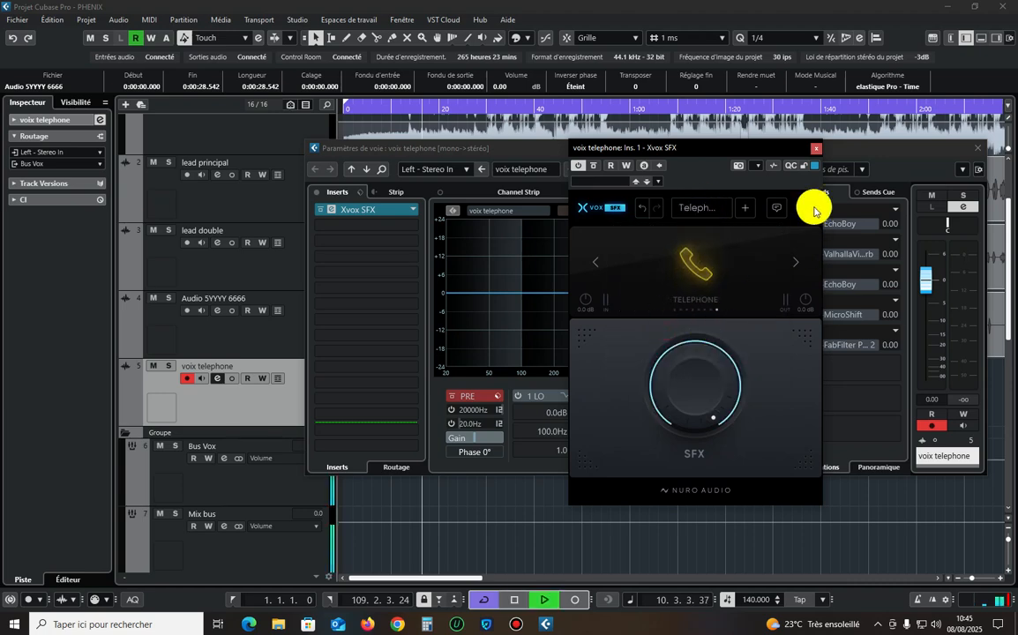
click(813, 149)
click(979, 148)
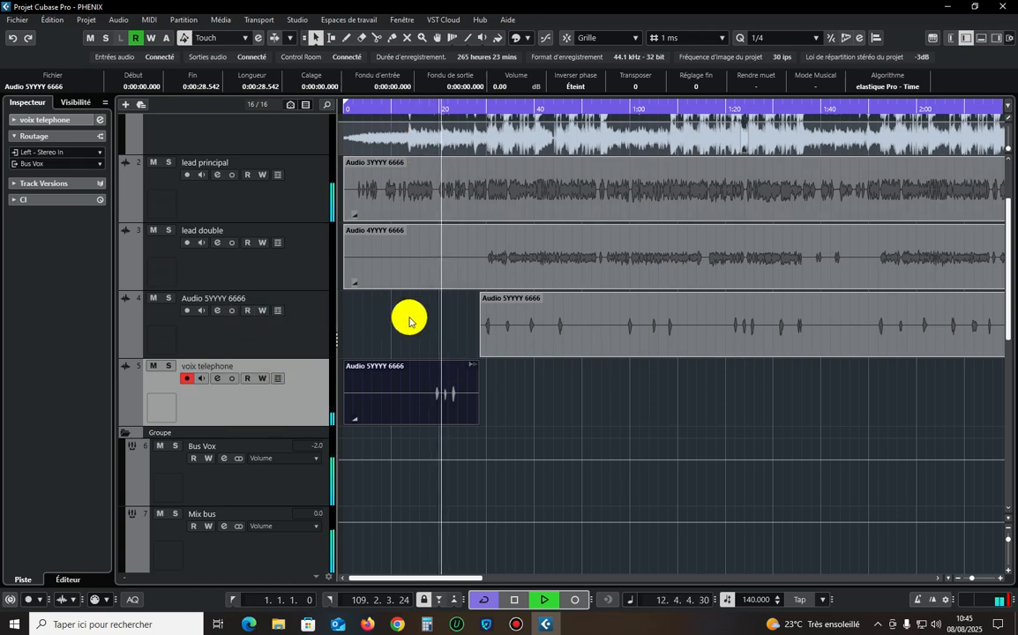
Add AIRFlanger_x64 as the second insert on the voix telephone track, keeping its Default preset.
key(g)
key(g)
key(g)
key(g)
key(g)
key(g)
key(g)
key(g)
key(z)
key(z)
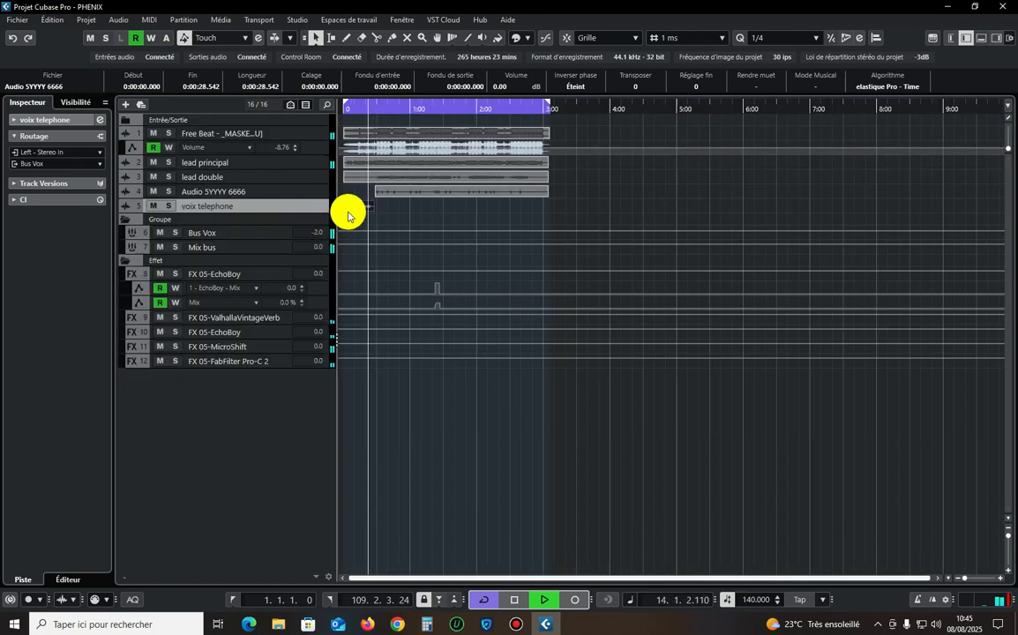
click(99, 119)
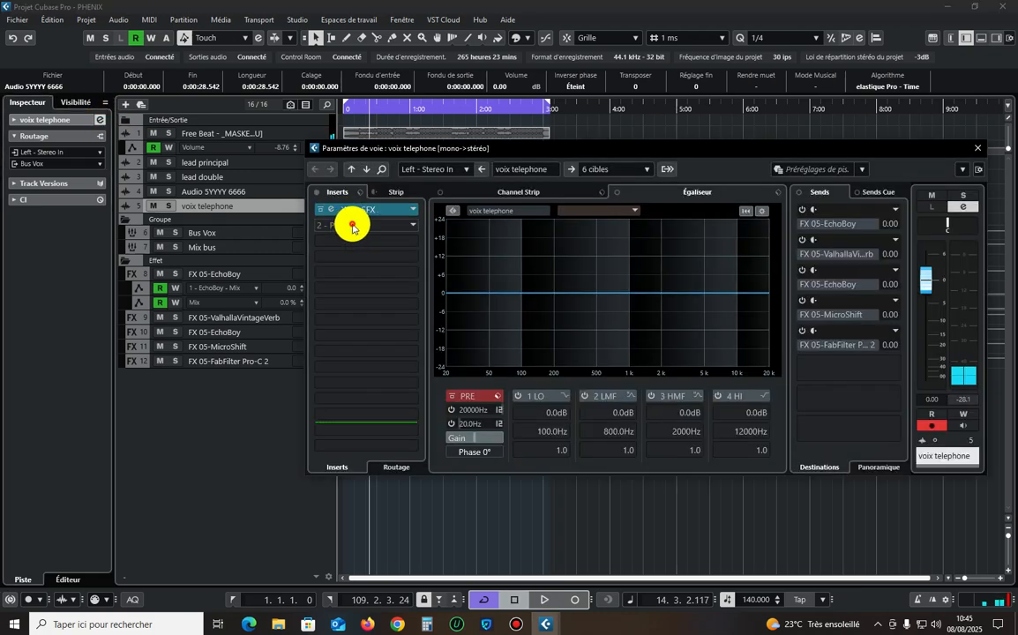
click(348, 212)
click(389, 283)
scroll(392, 371, down, 5)
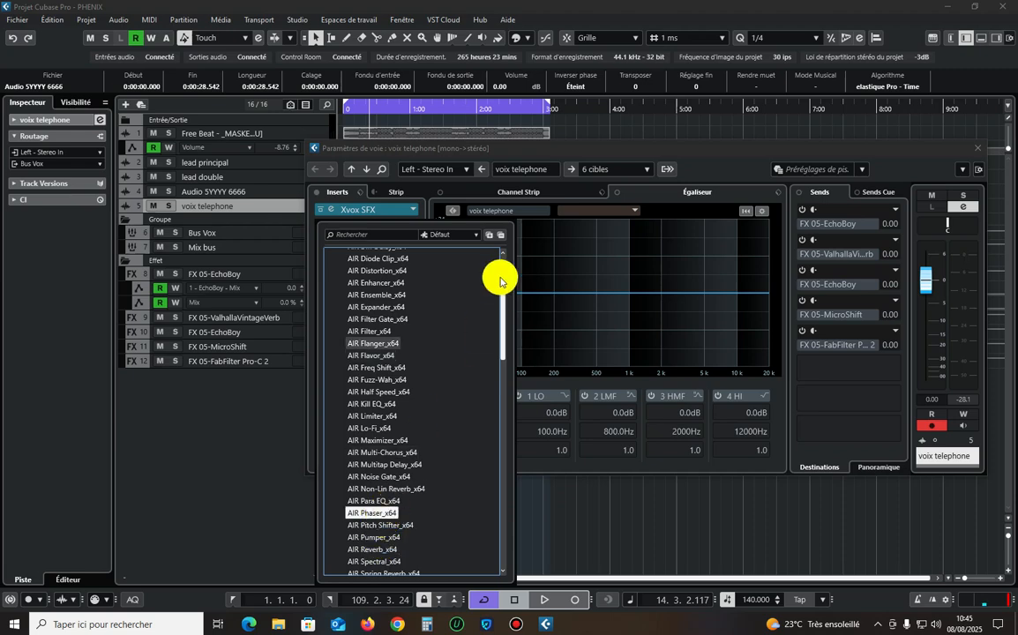
scroll(386, 408, down, 5)
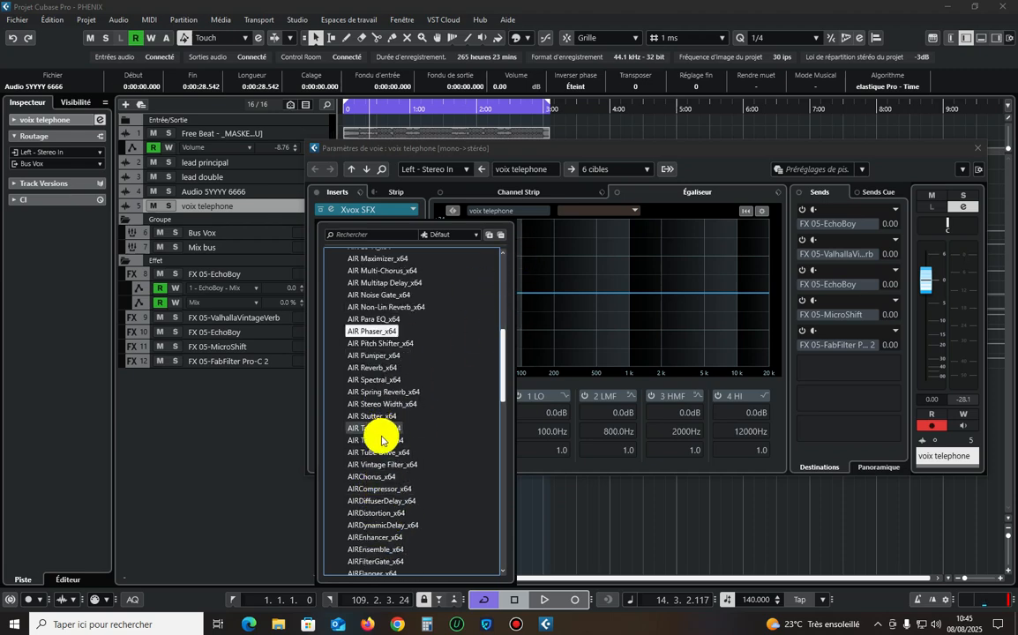
scroll(385, 492, down, 5)
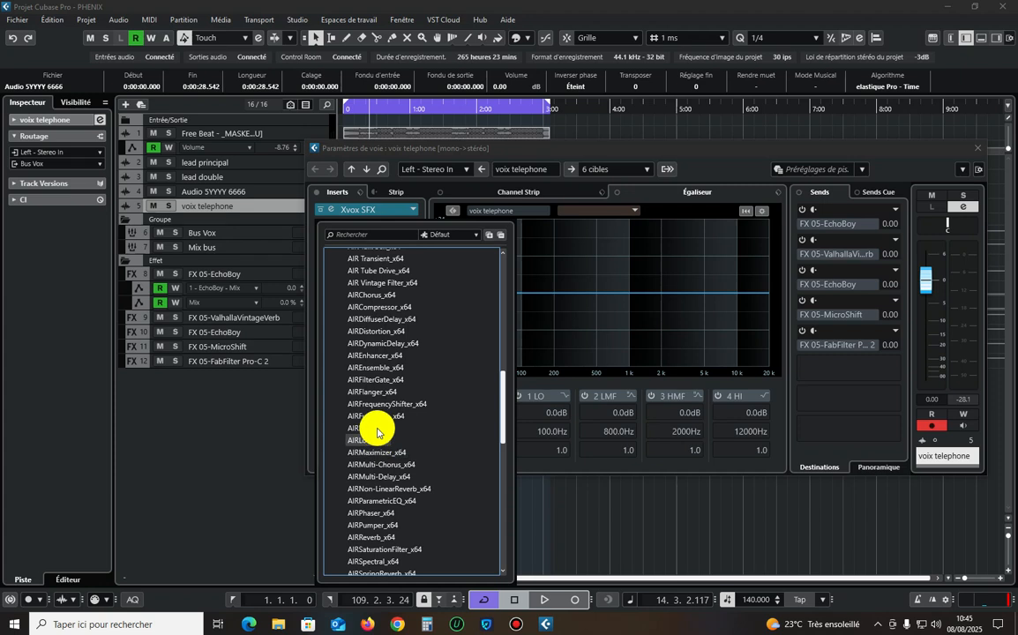
click(374, 392)
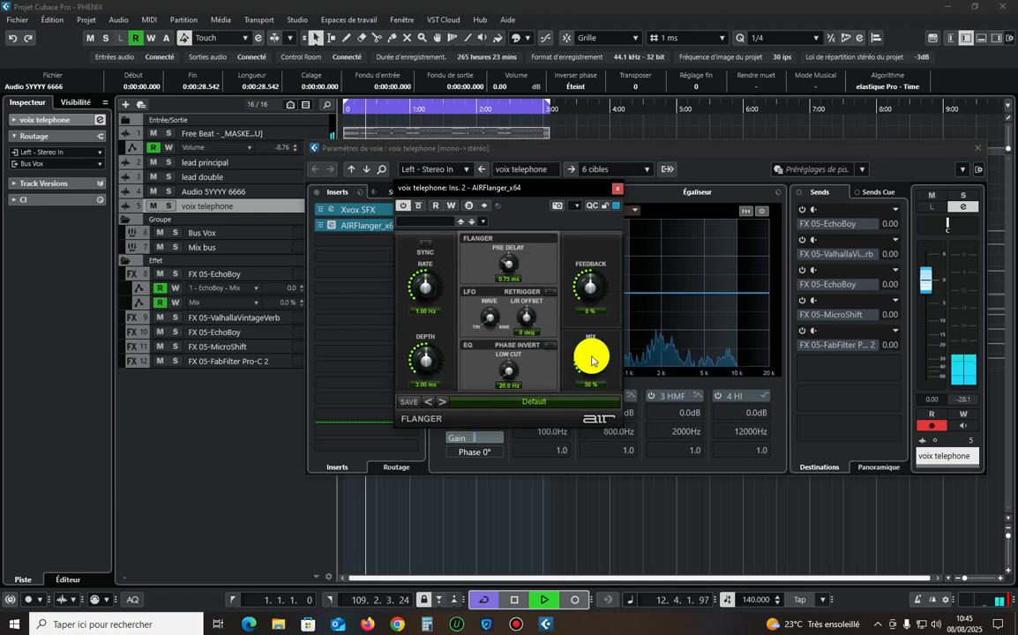
click(616, 188)
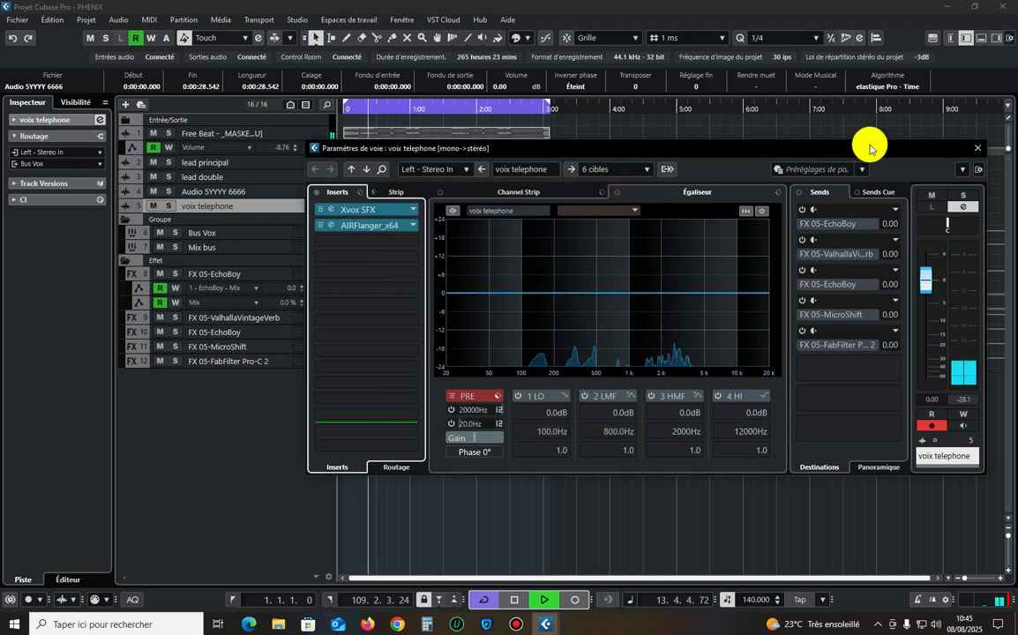
click(971, 149)
Check the output routing of each FX track, from FX 05-EchoBoy to FX 05-FabFilter Pro-C 2.
drag(620, 439, 424, 132)
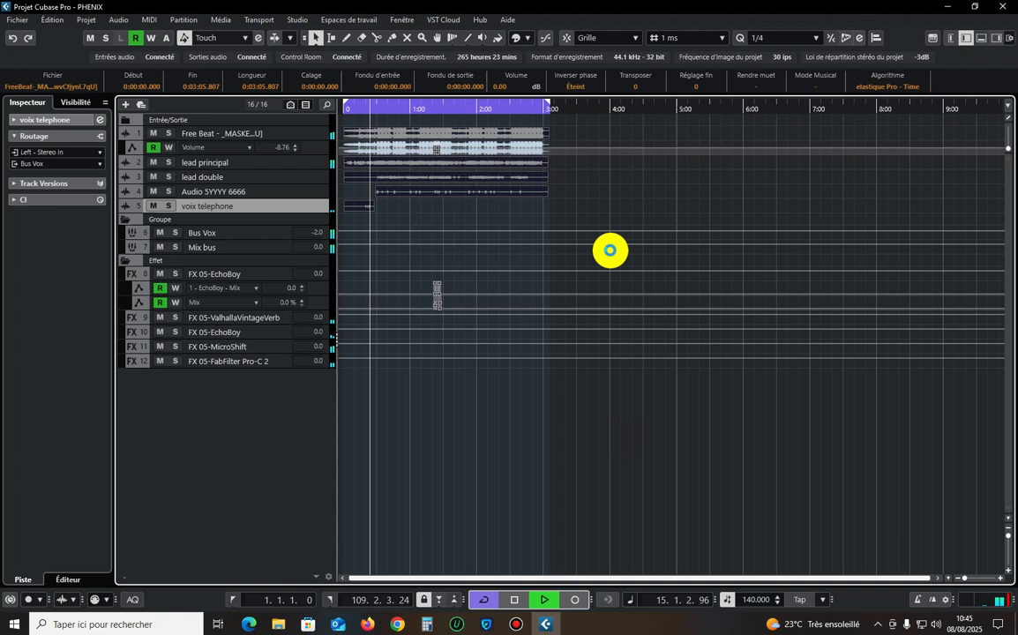
click(629, 201)
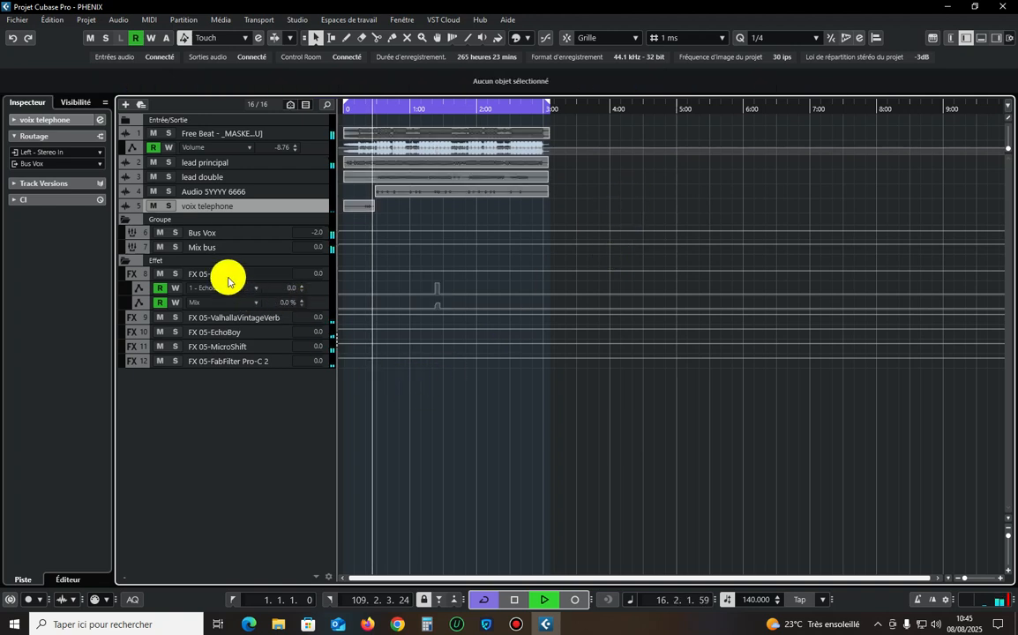
click(228, 274)
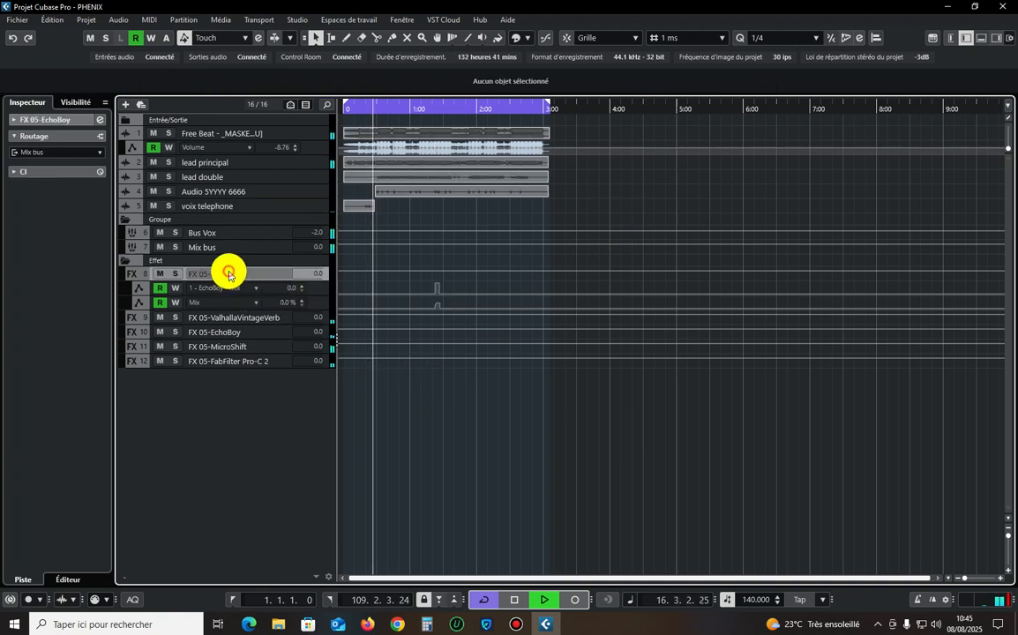
click(219, 317)
click(224, 331)
click(233, 348)
click(236, 361)
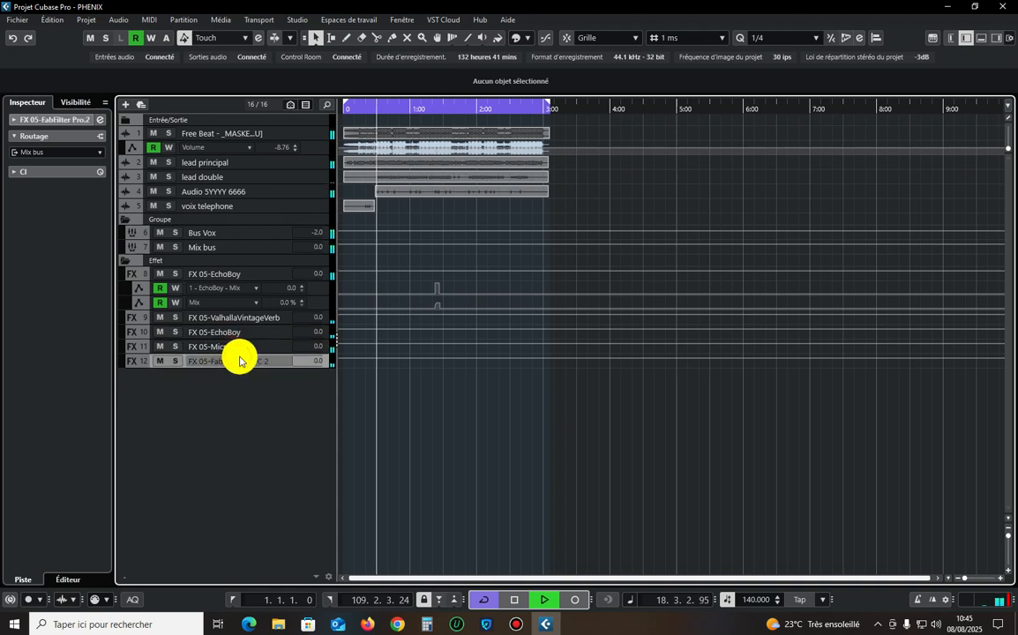
drag(534, 413, 243, 55)
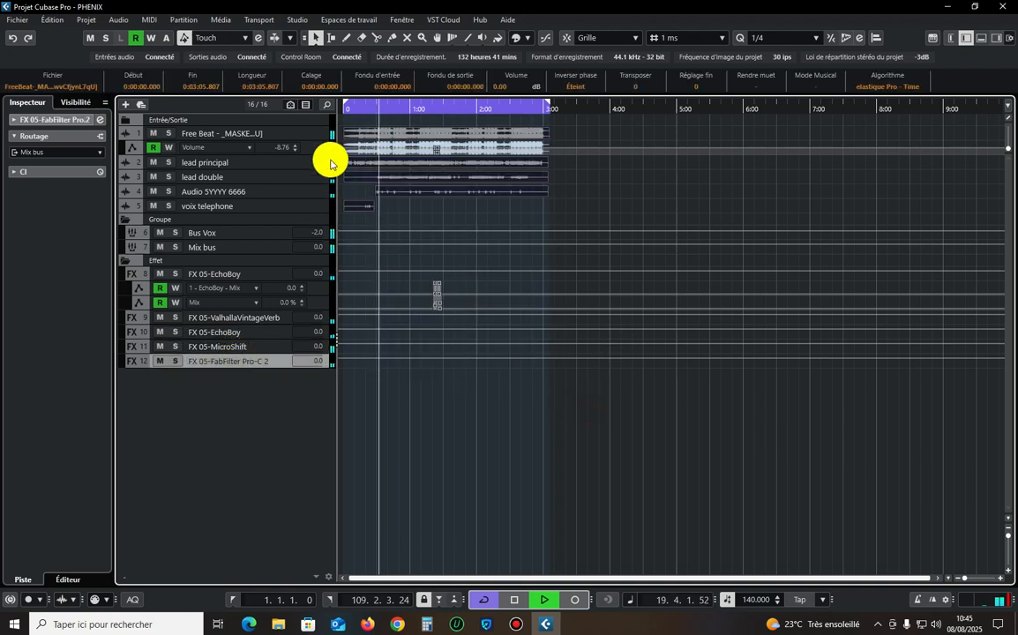
click(302, 136)
Set the Bus Vox group volume to -3 dB.
click(268, 232)
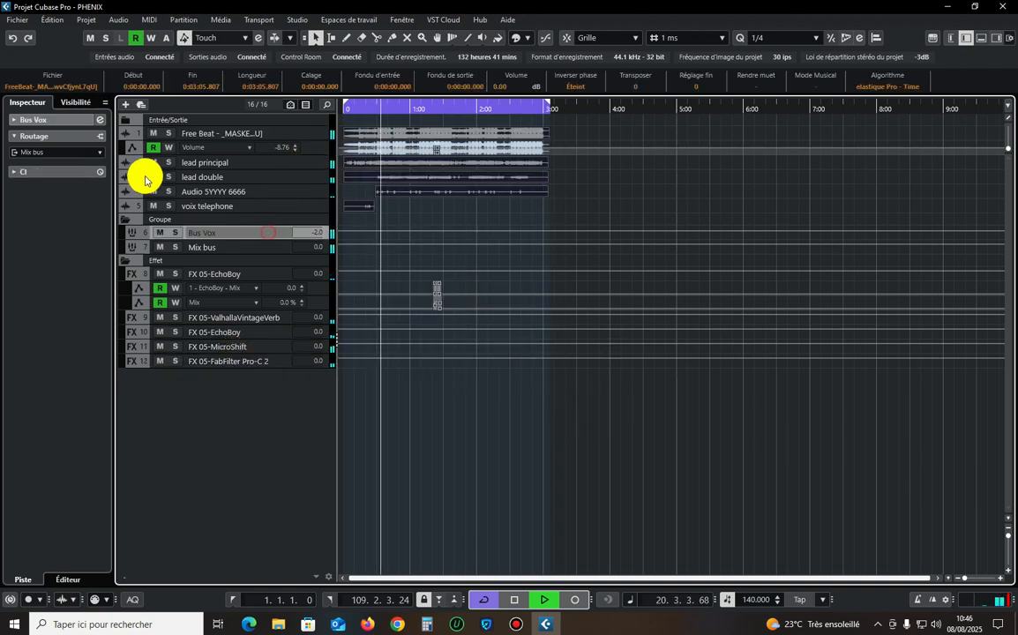
click(90, 123)
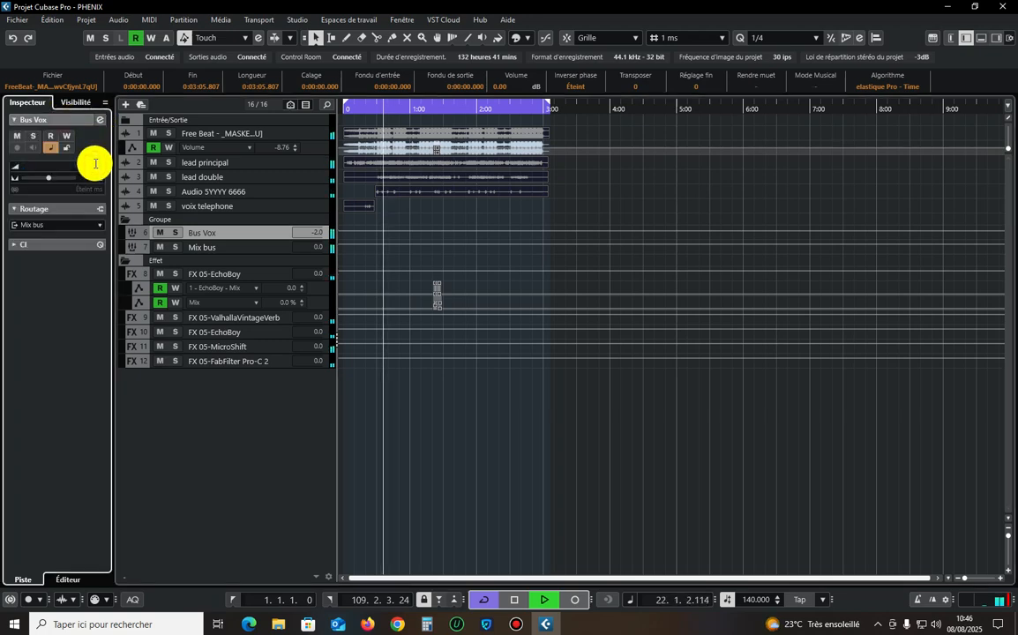
text(-3)
key(Return)
Split the remaining Audio 5YYYY 6666 clip at about 0:38.5 and 0:46.6 to isolate the section in between.
key(h)
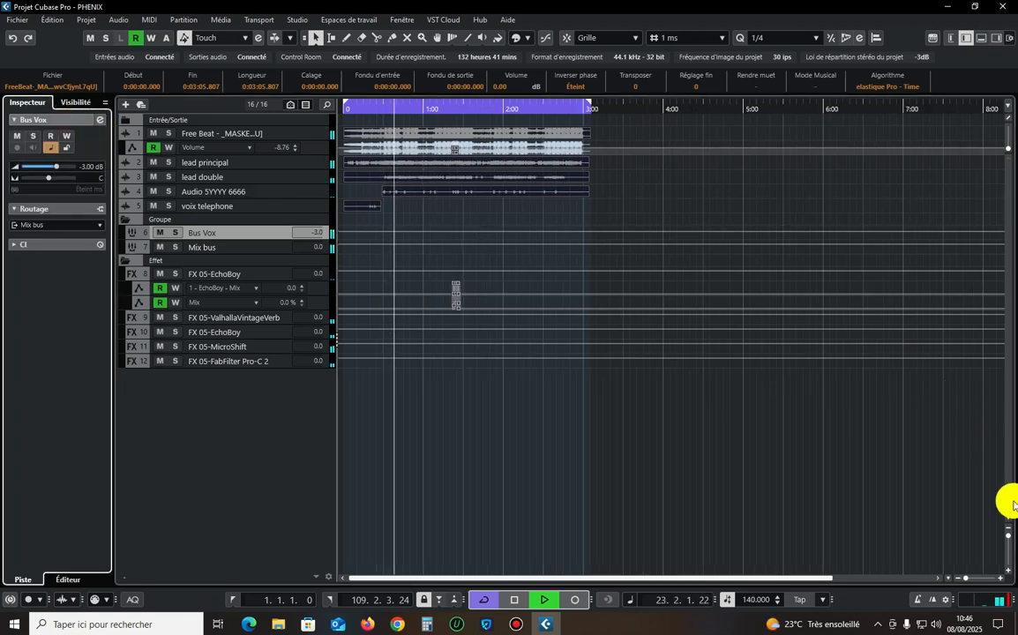
key(h)
key(h)
key(h)
click(1008, 536)
click(547, 289)
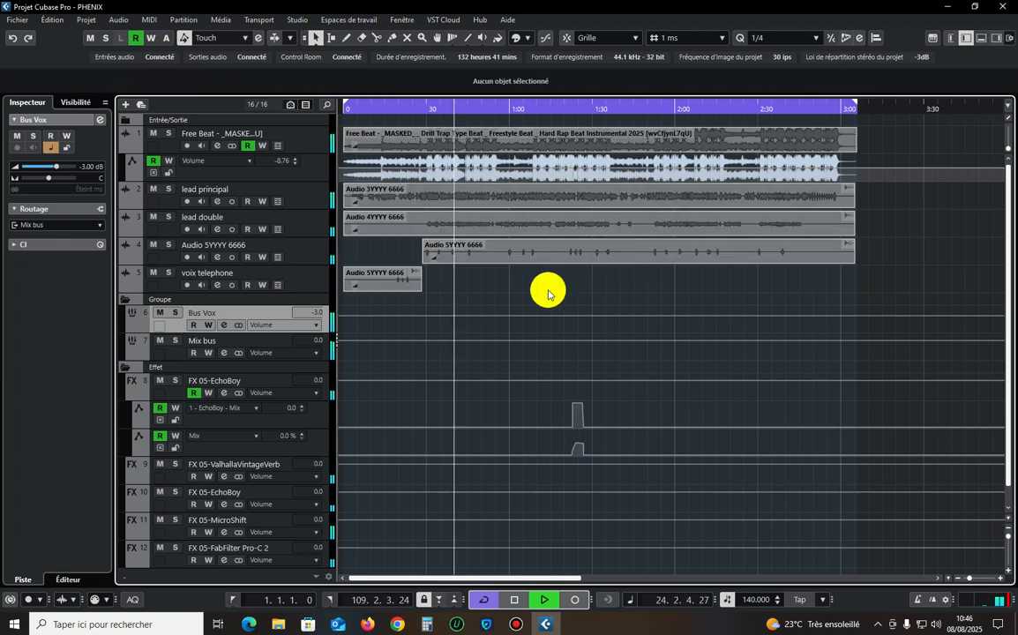
key(h)
key(h)
key(h)
key(h)
key(h)
key(h)
key(g)
right_click(614, 255)
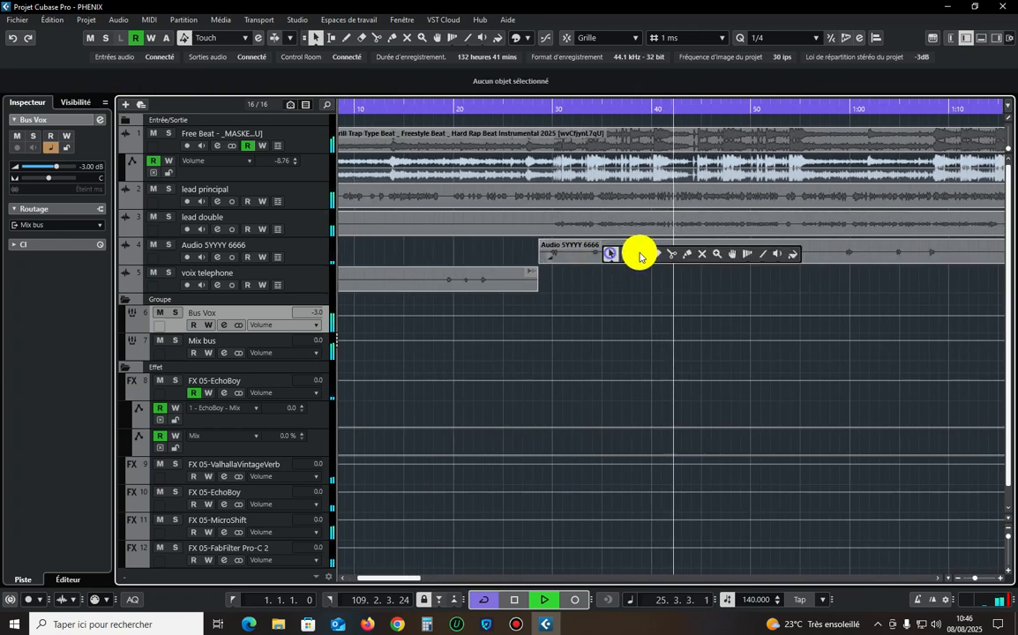
click(671, 254)
click(639, 254)
click(714, 255)
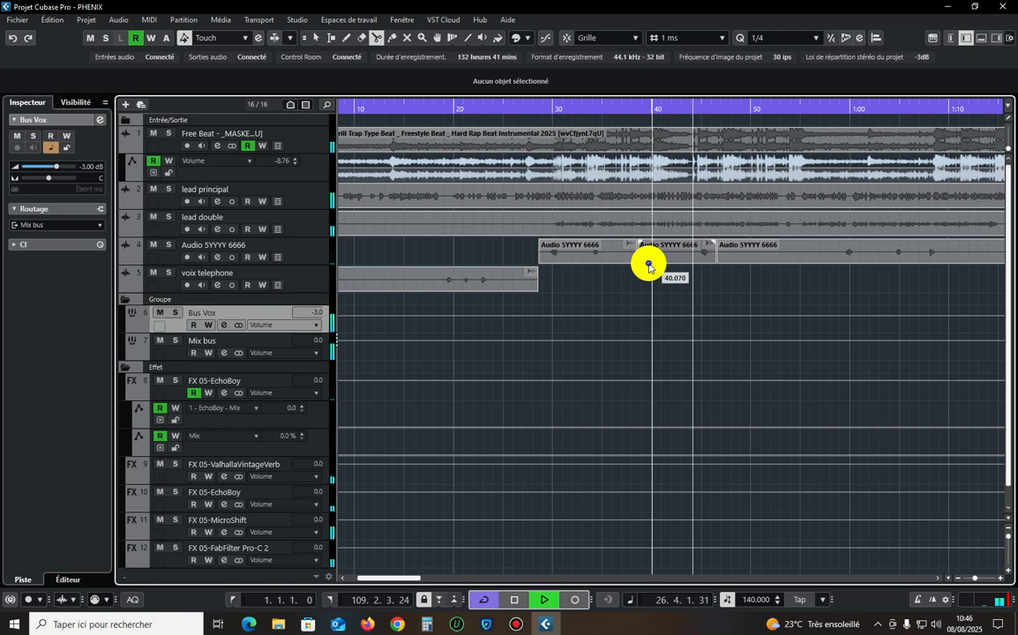
key(1)
Add a stereo audio track routed to Bus Vox below Audio 5YYYY 6666 and move the isolated clip section onto it.
key(g)
key(g)
key(g)
key(g)
click(303, 247)
right_click(302, 247)
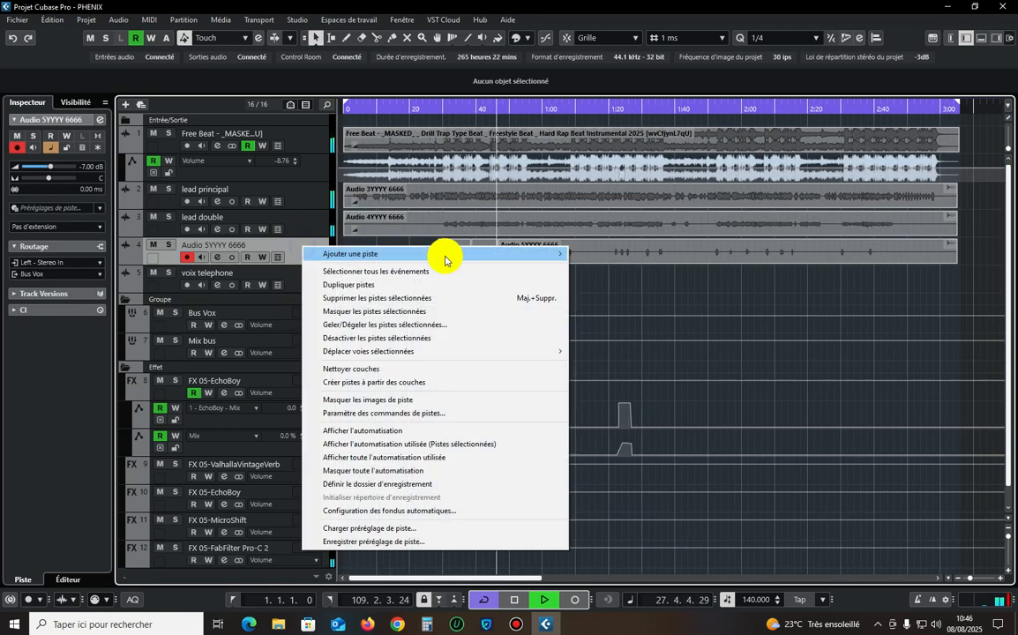
click(450, 255)
click(584, 255)
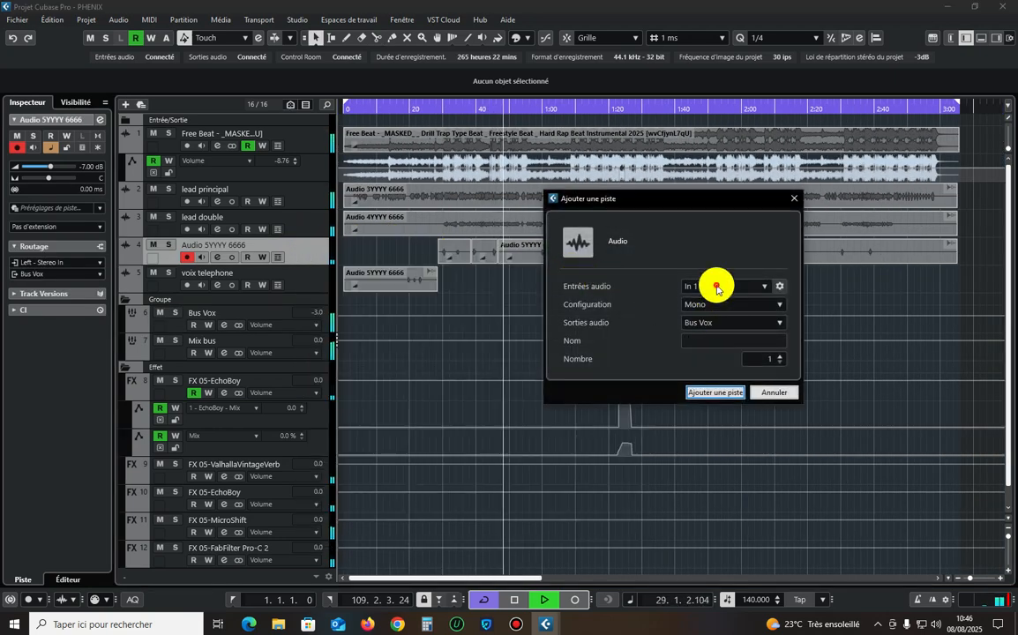
click(717, 288)
click(729, 436)
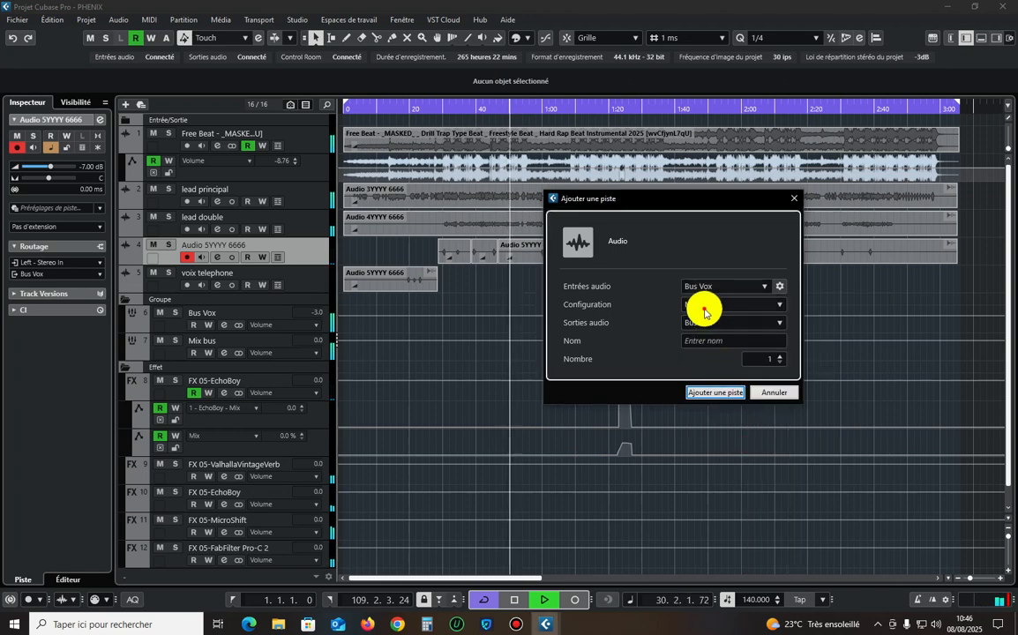
click(704, 311)
click(717, 364)
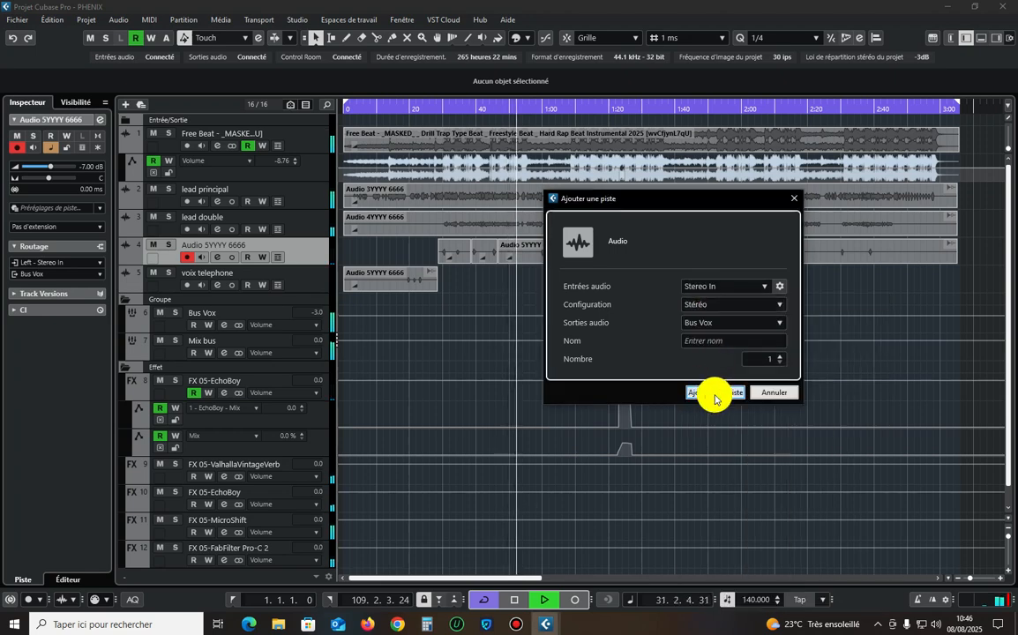
click(715, 394)
drag(480, 250, 481, 279)
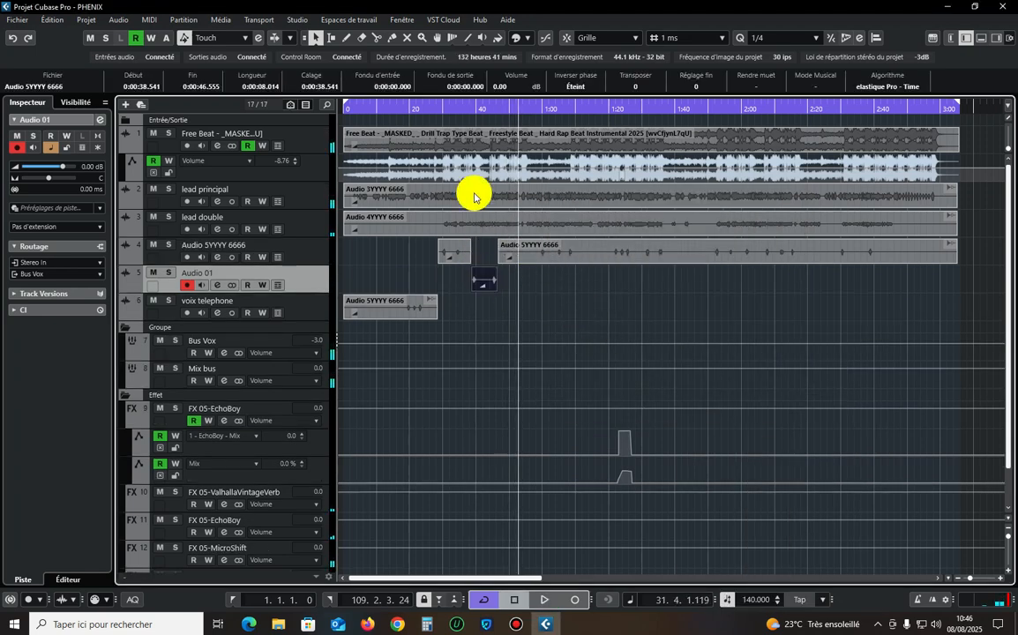
Insert the EchoBoy delay as the first effect on Audio 01, lower its Mix and solo the track.
click(458, 104)
click(102, 119)
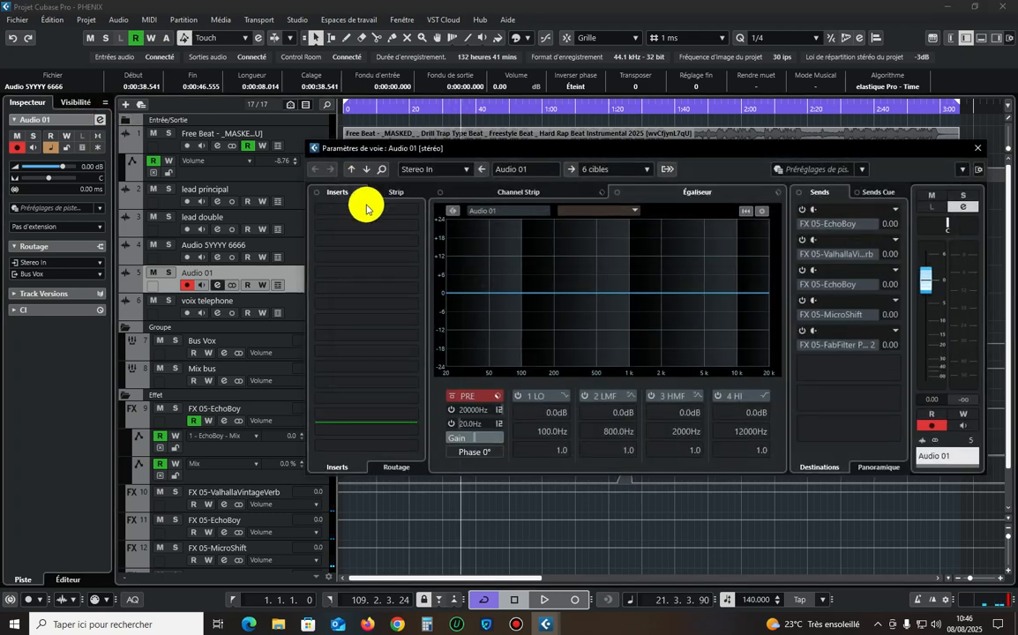
click(366, 209)
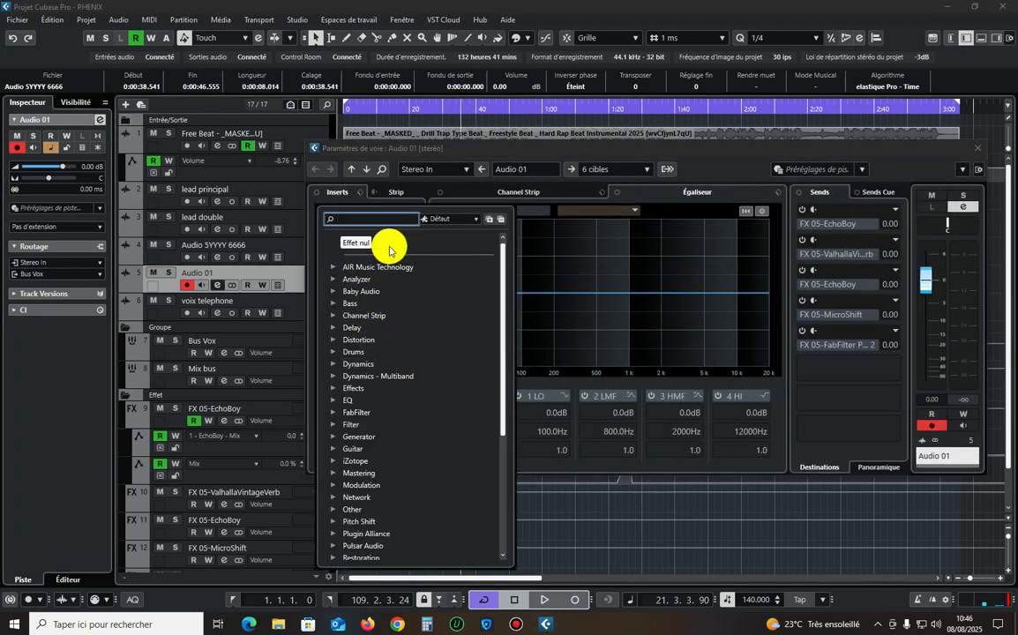
scroll(374, 421, down, 5)
click(371, 405)
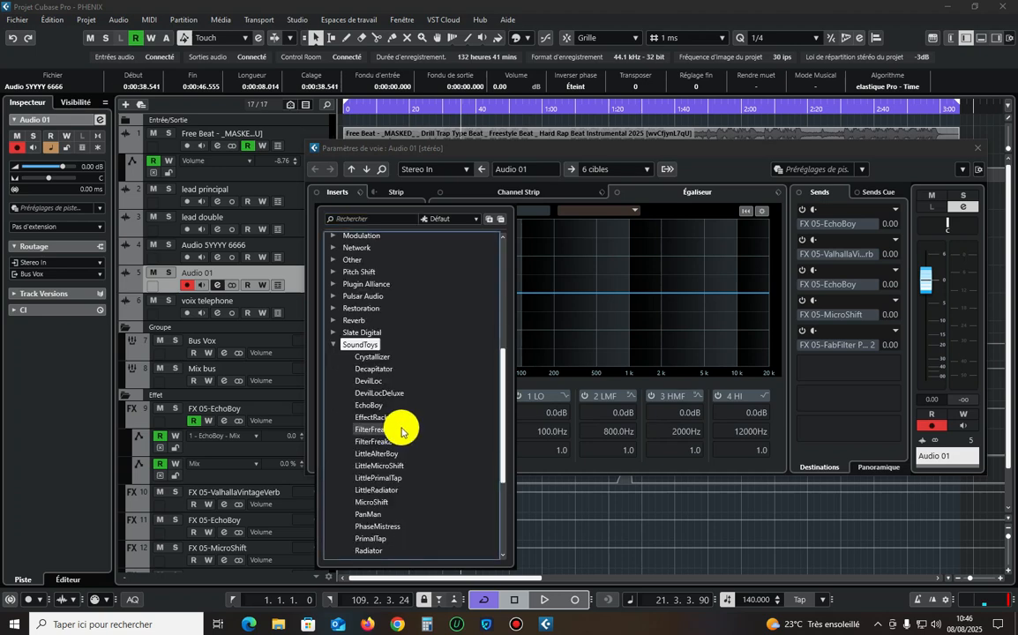
click(393, 404)
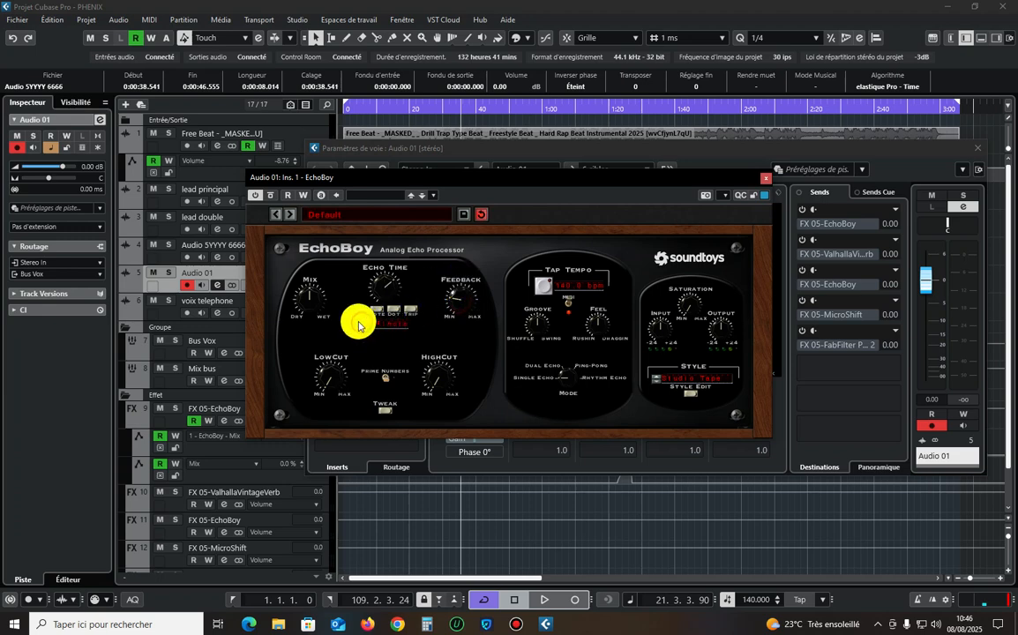
drag(312, 305, 304, 322)
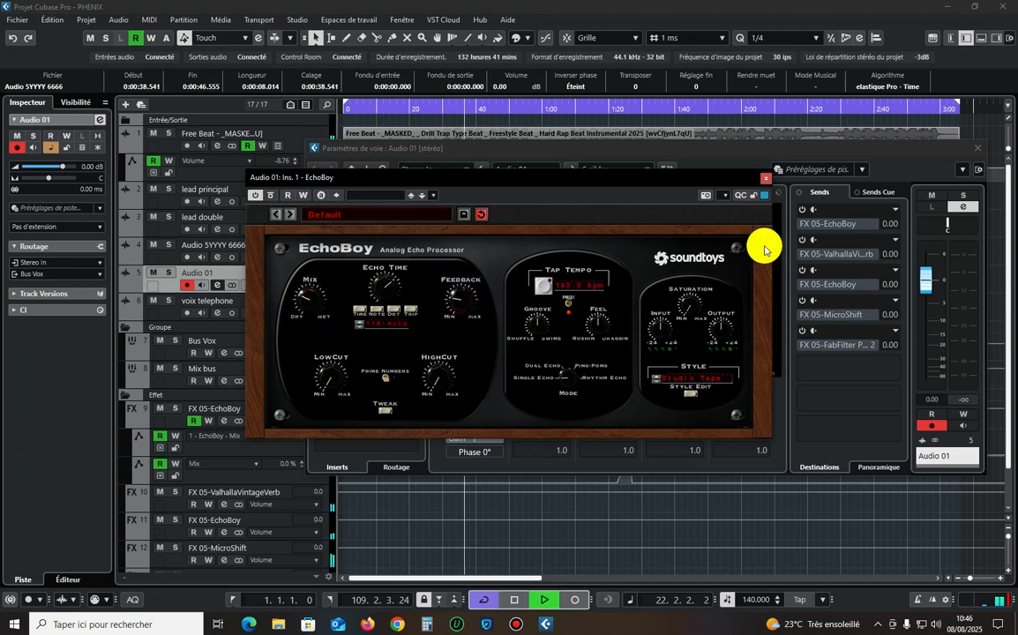
click(961, 195)
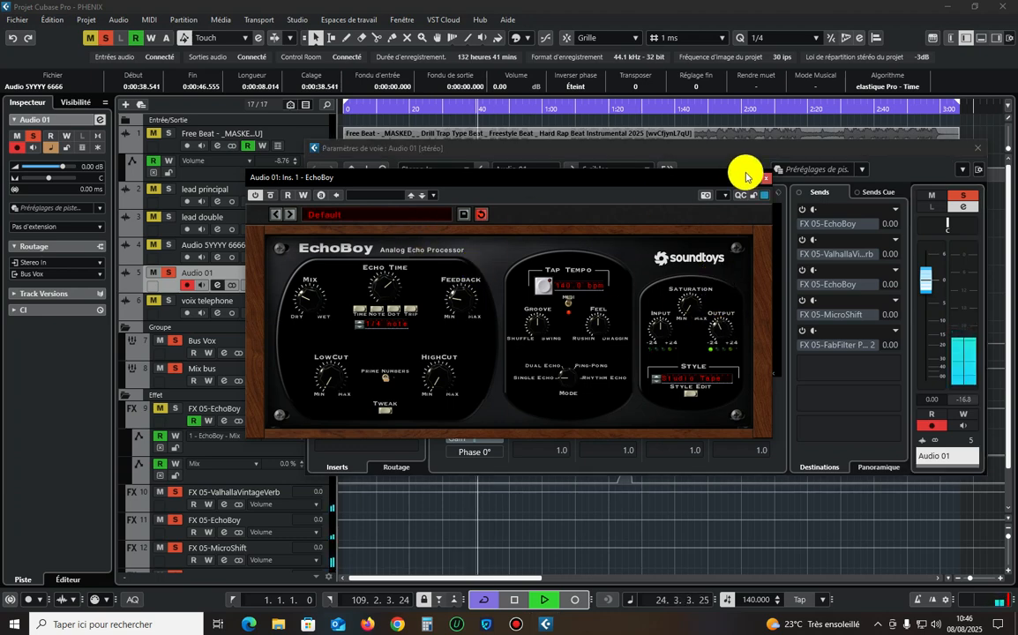
Add the PanMan auto-panner as the second insert on Audio 01 and adjust its Width and Smoothing.
click(766, 179)
key(space)
click(370, 227)
scroll(386, 454, down, 5)
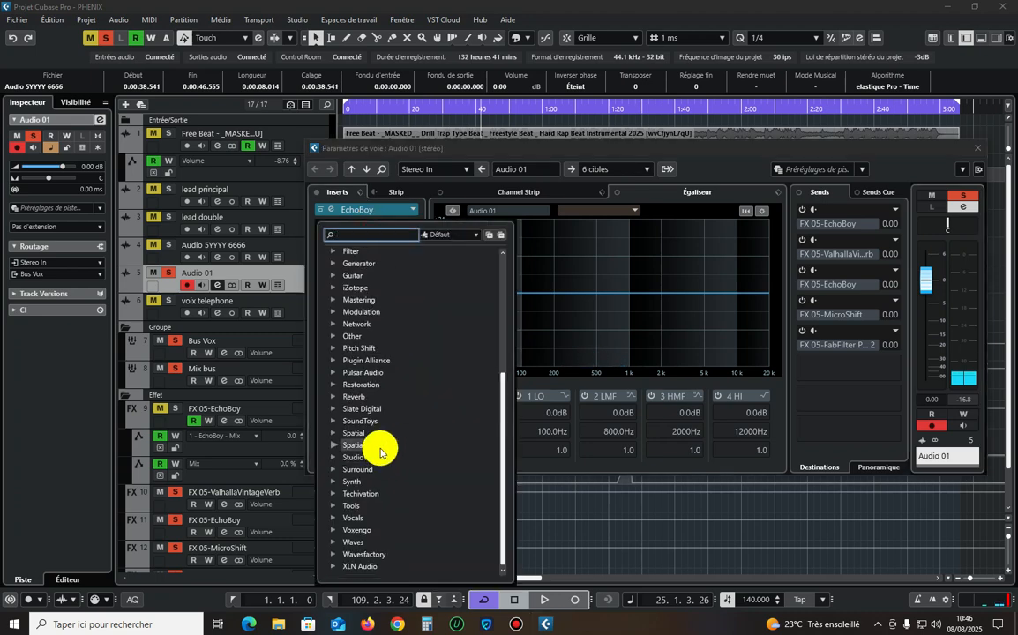
click(372, 419)
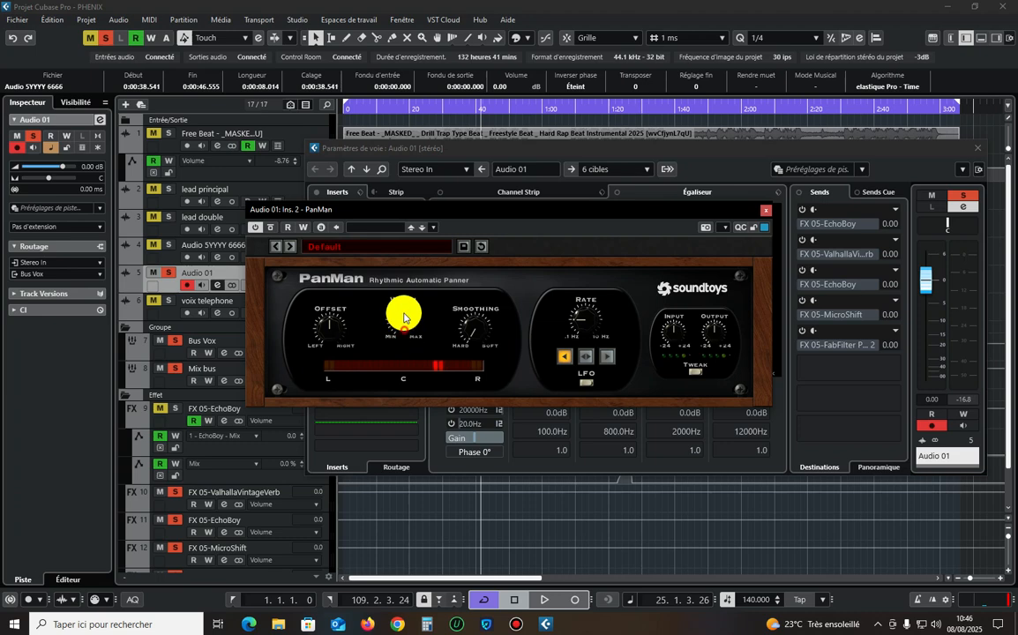
drag(404, 314, 434, 282)
drag(477, 330, 507, 230)
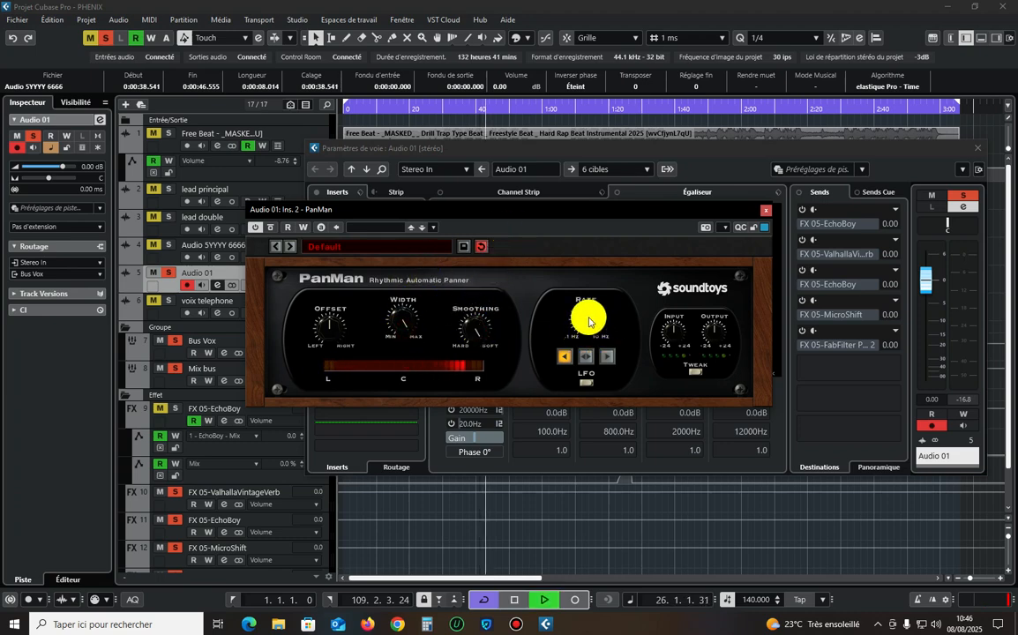
click(766, 210)
Lower the Audio 01 volume to -4.83 dB and deactivate all solos to hear it within the full mix.
drag(62, 166, 73, 163)
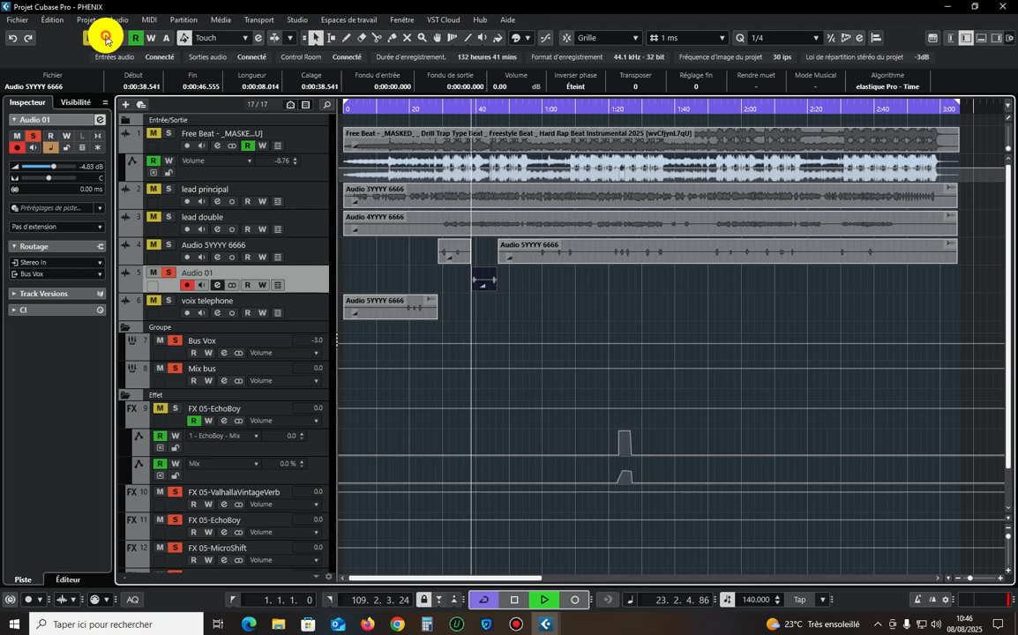
click(106, 39)
key(g)
key(g)
key(g)
key(g)
key(g)
key(g)
drag(1009, 536, 1009, 531)
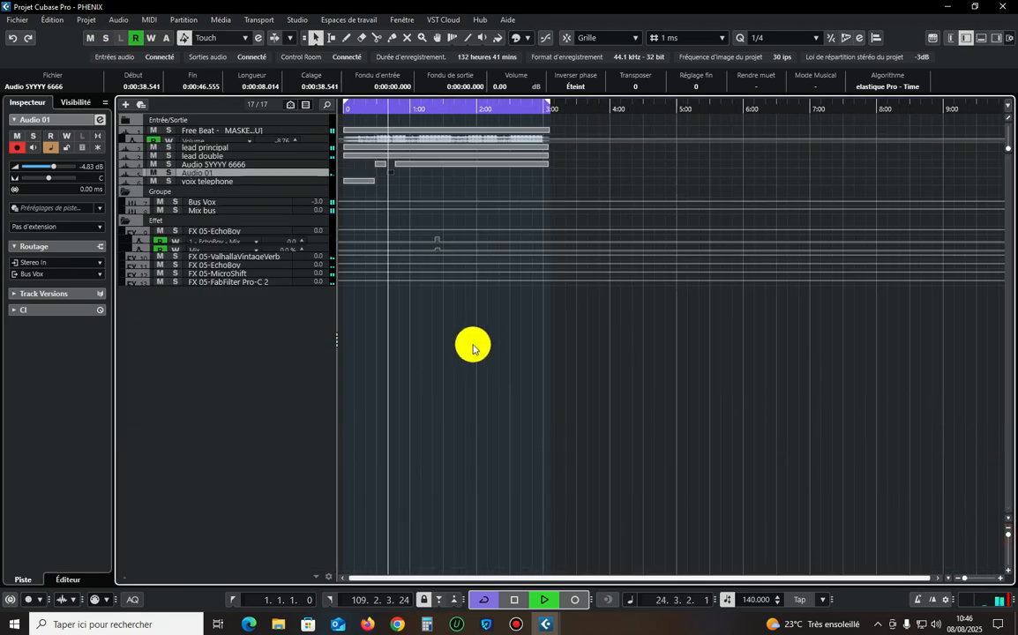
drag(558, 353, 307, 104)
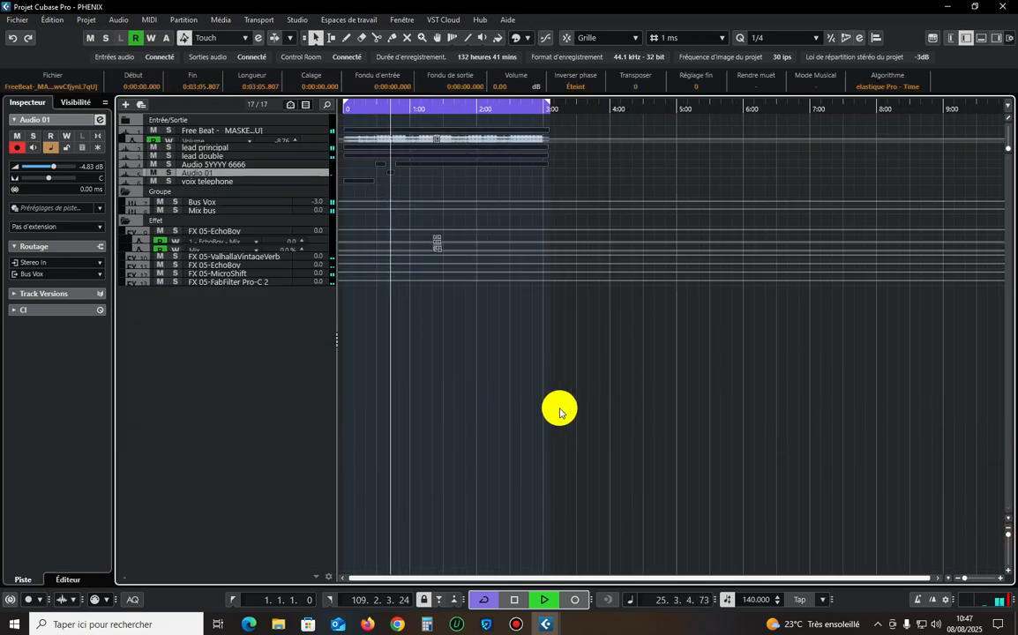
click(516, 624)
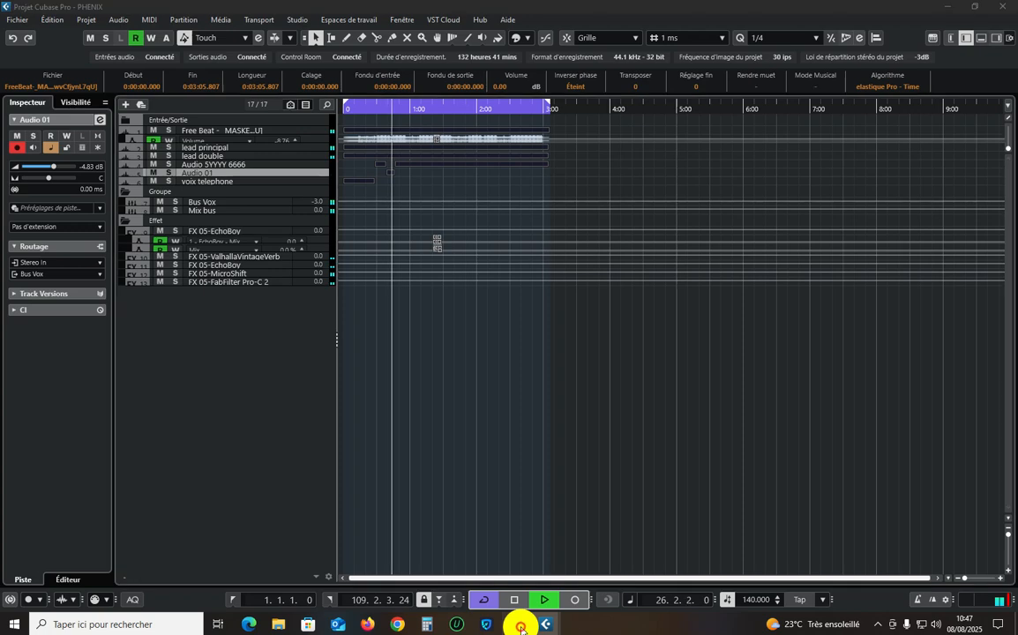
click(660, 414)
drag(633, 433, 340, 122)
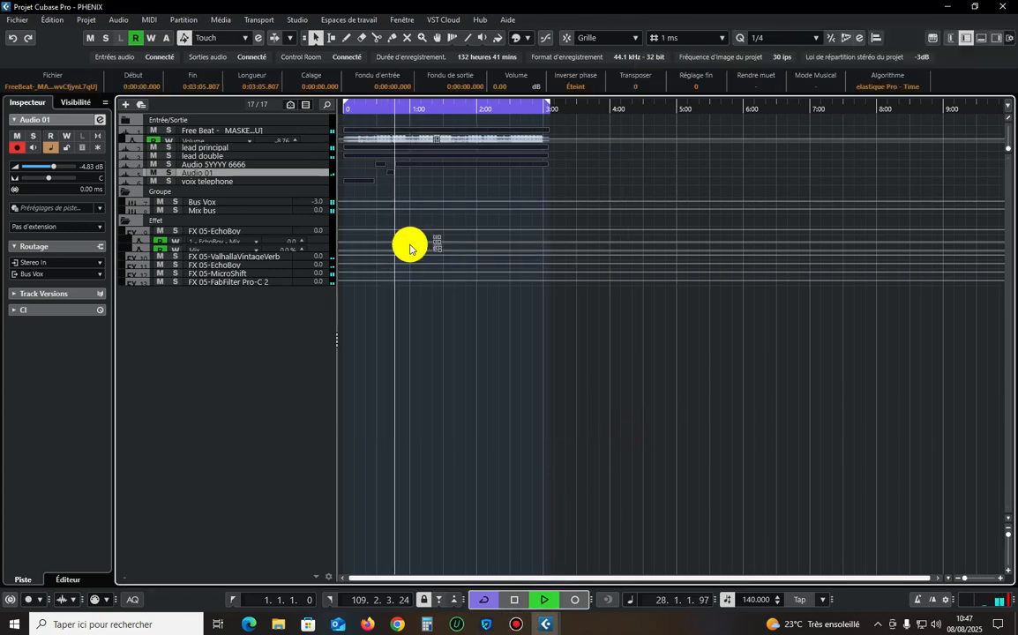
click(562, 403)
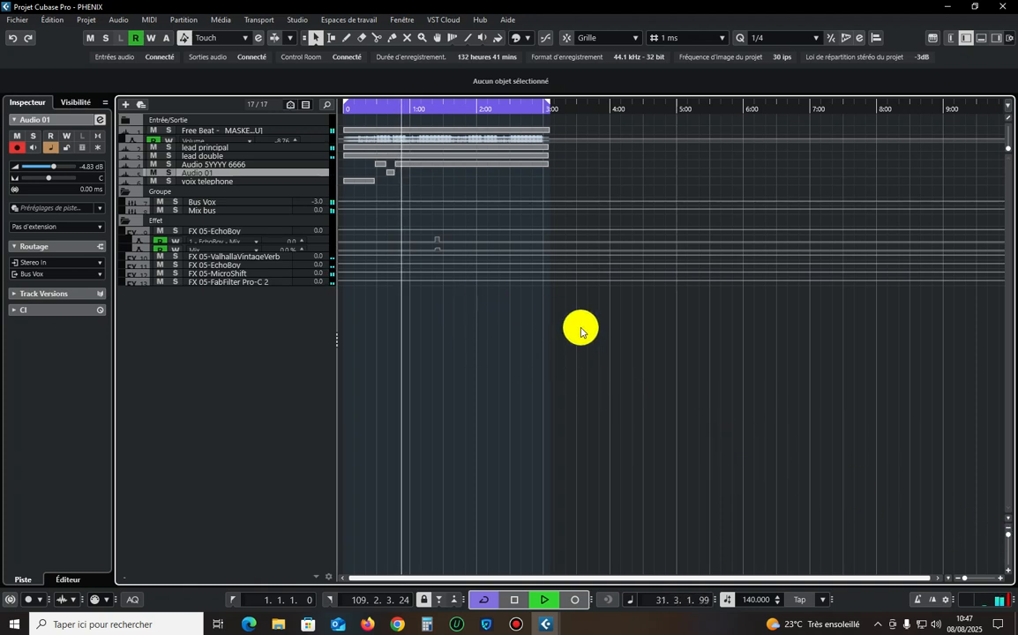
click(1008, 536)
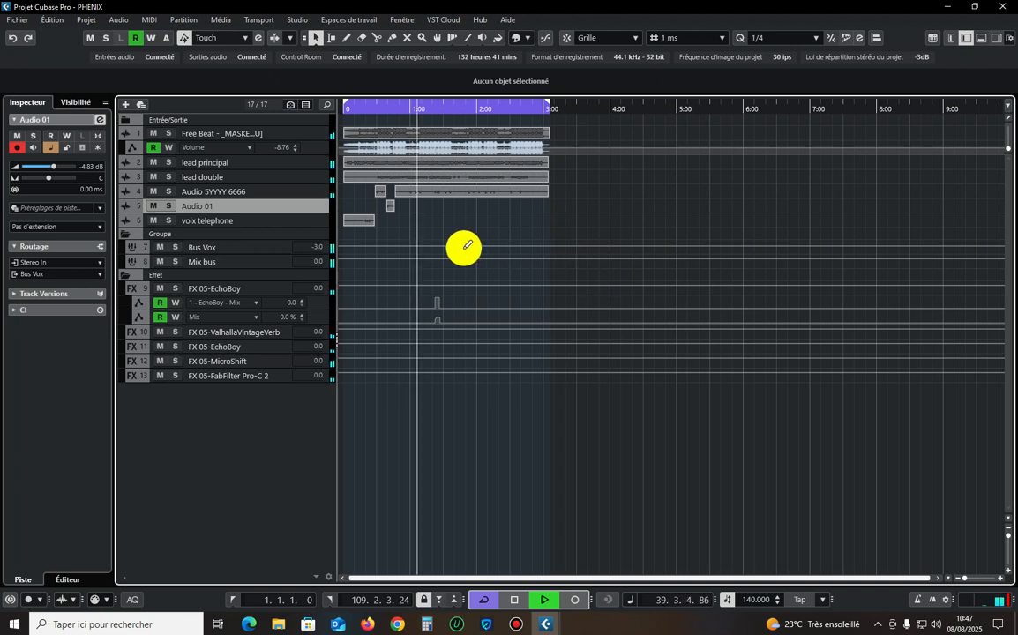
click(279, 163)
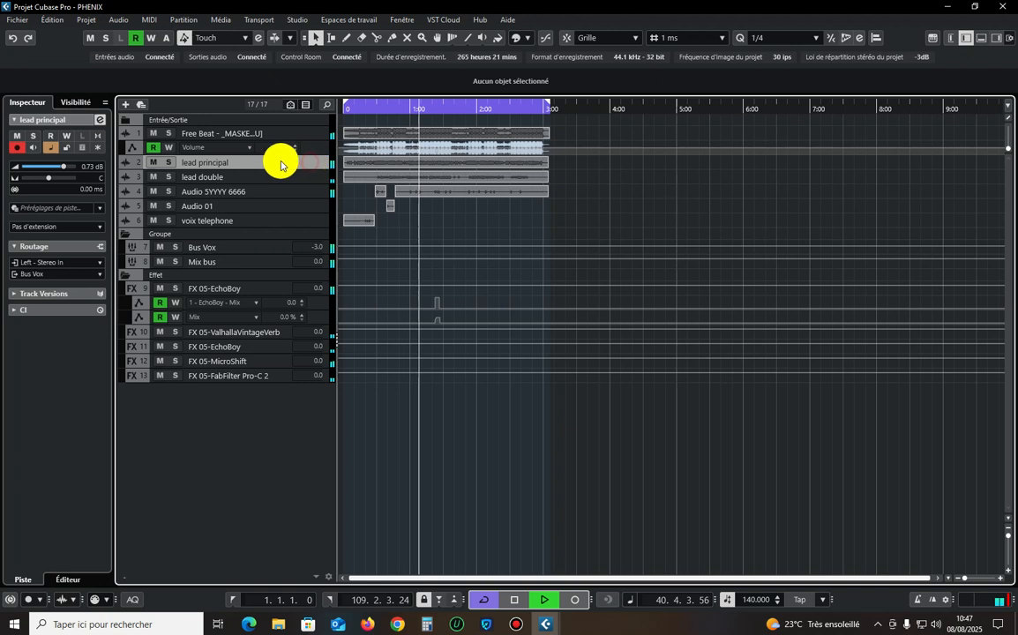
click(254, 246)
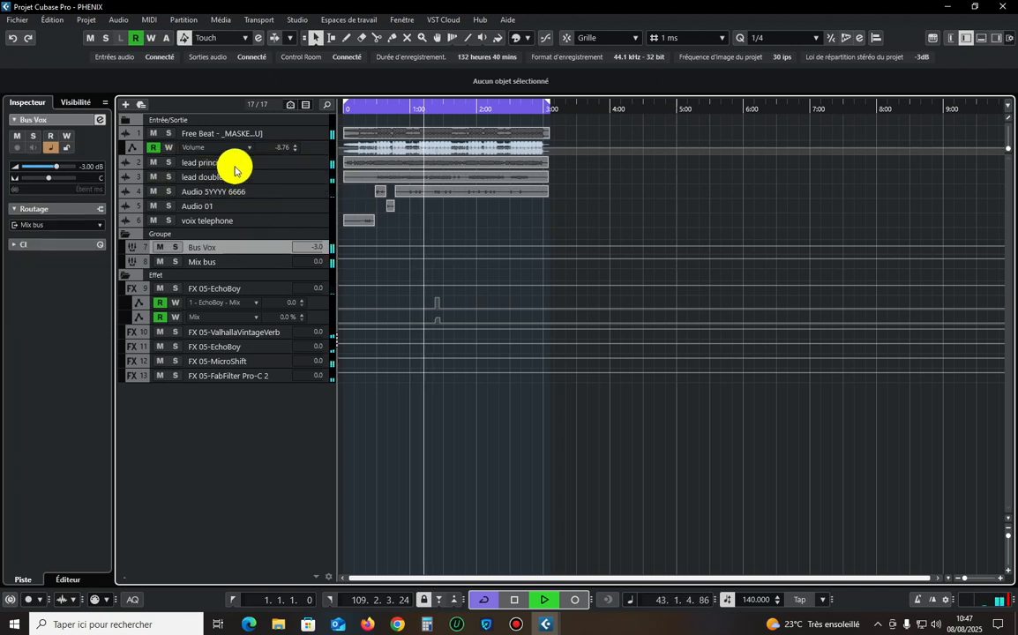
click(235, 166)
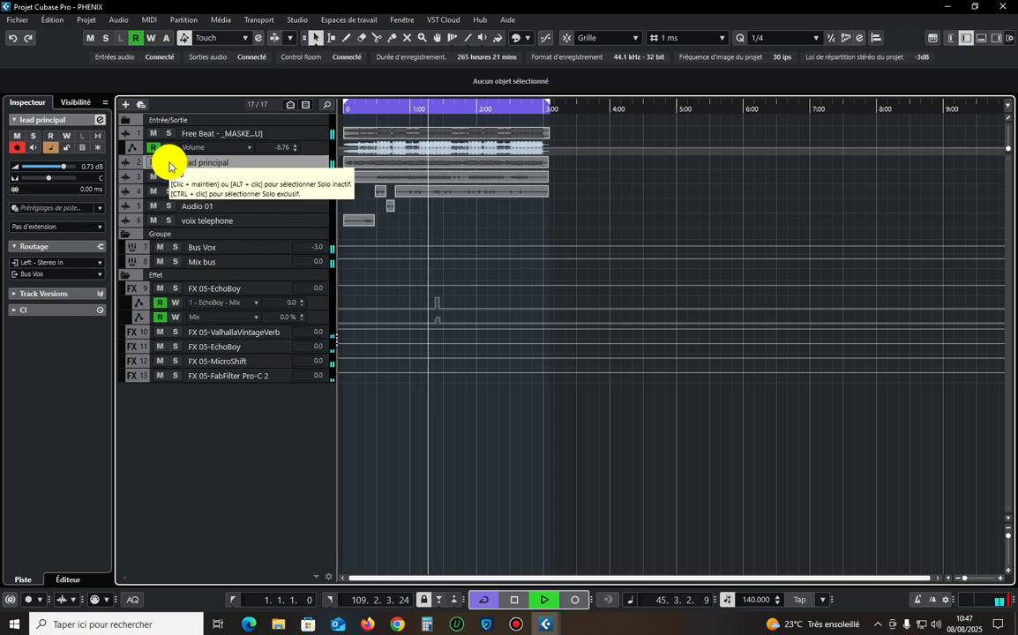
Draw a dropout in the Free Beat volume automation, cutting it to -∞ between about 1:15.490 and 1:16.340.
key(h)
key(h)
key(h)
key(h)
key(h)
key(h)
key(h)
key(h)
key(h)
key(h)
key(h)
key(h)
drag(1007, 536, 1007, 540)
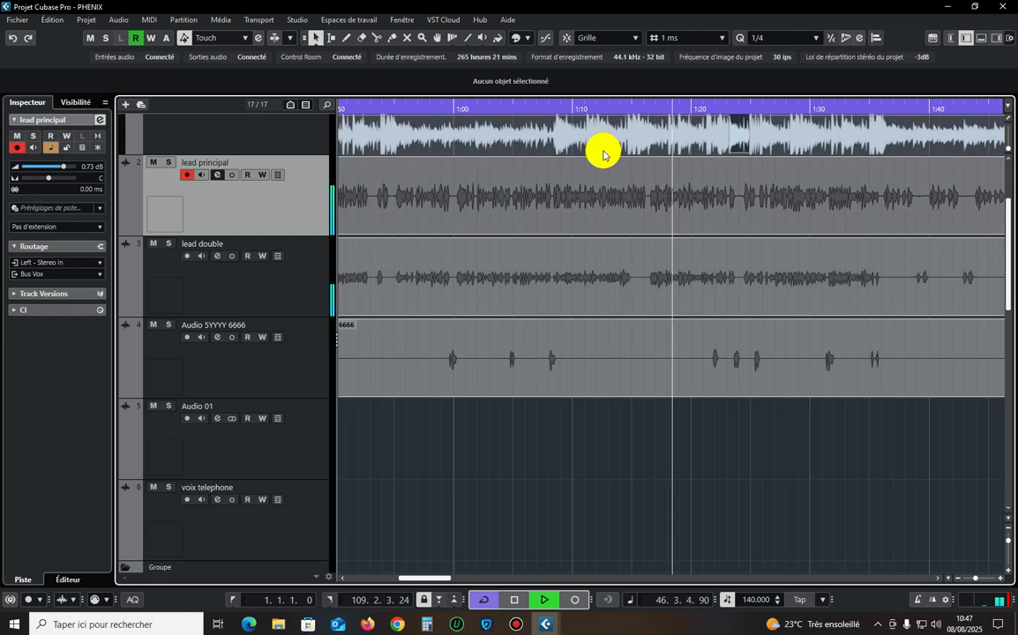
key(h)
key(h)
click(575, 110)
key(h)
scroll(693, 213, up, 2)
key(h)
key(h)
key(h)
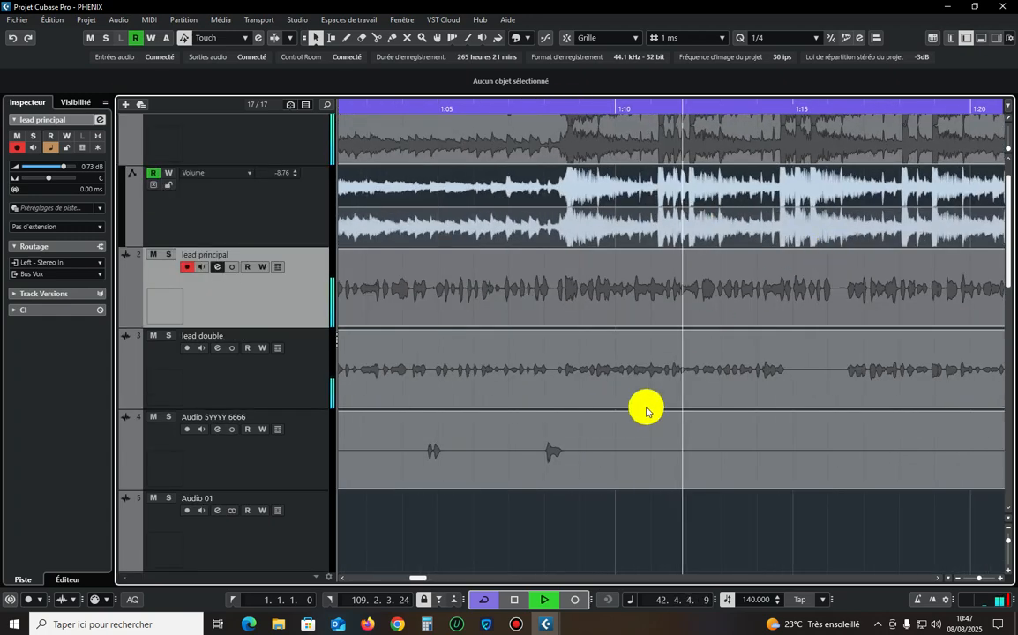
drag(411, 578, 427, 579)
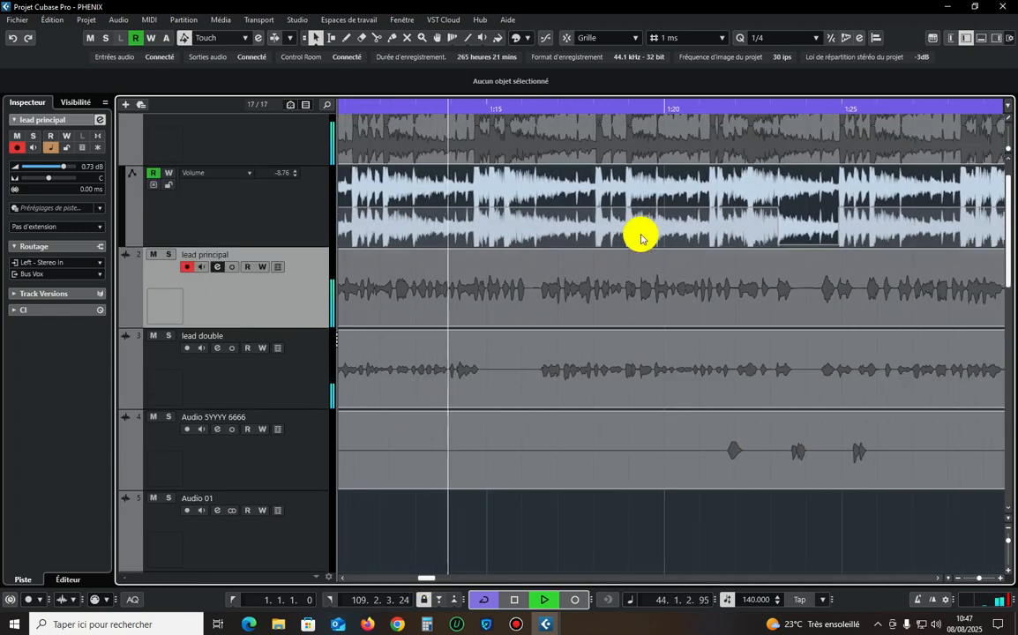
key(h)
key(h)
key(h)
key(h)
key(h)
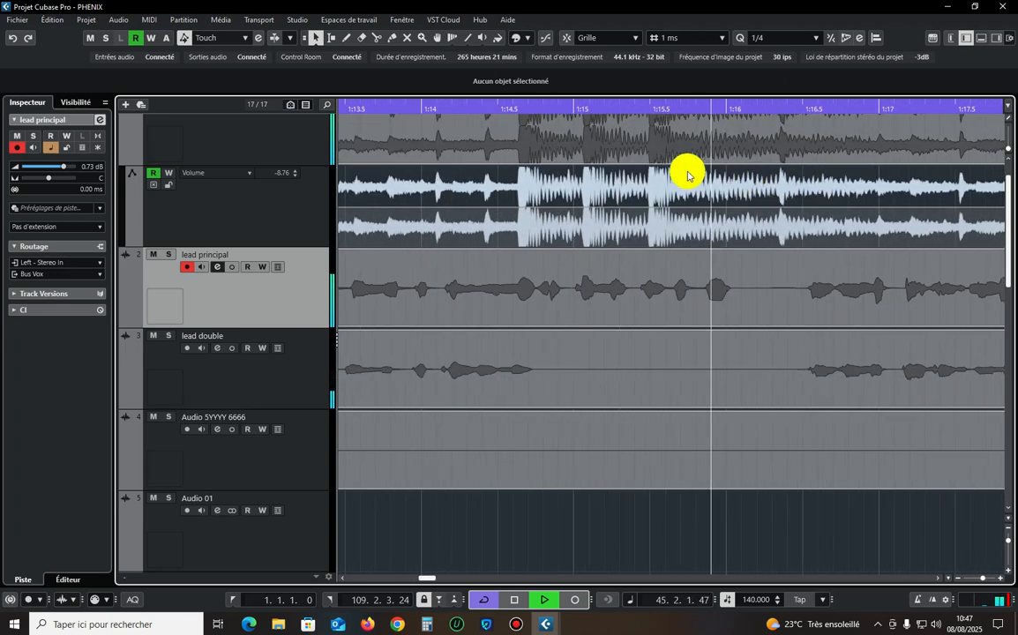
click(650, 208)
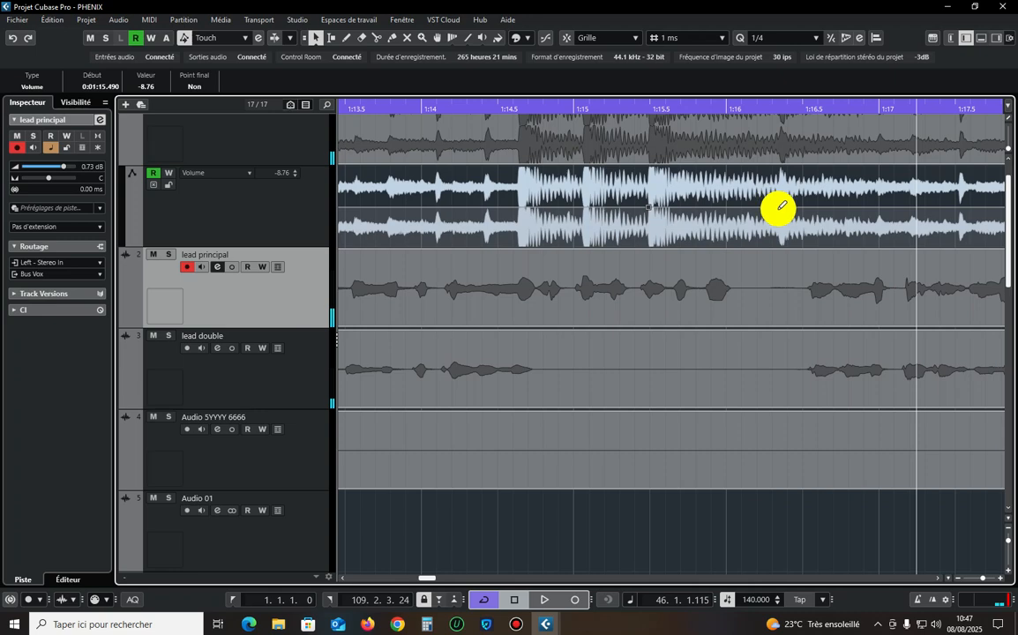
drag(714, 189, 714, 247)
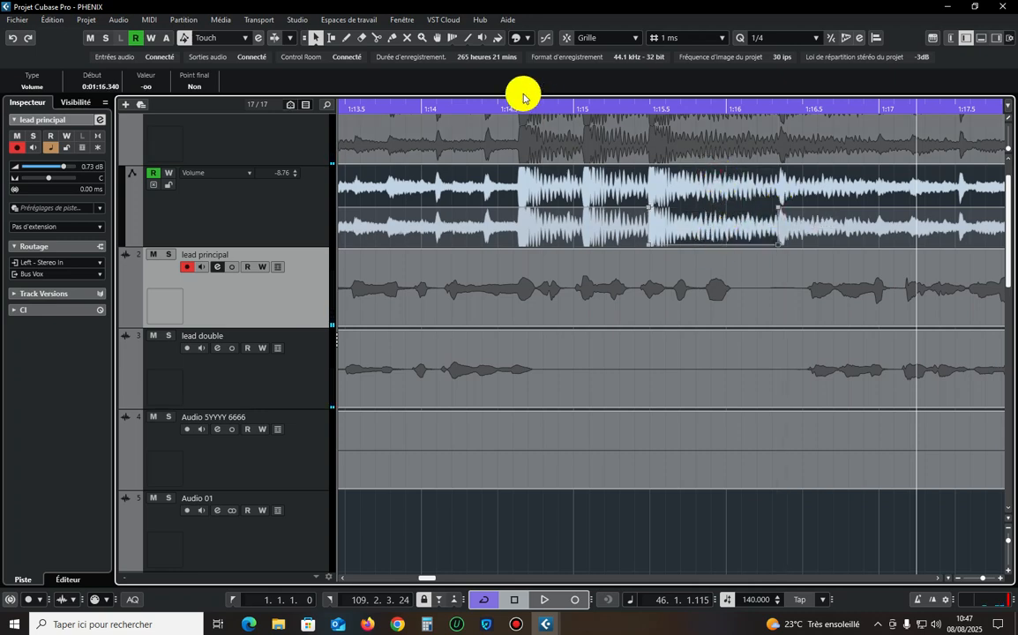
Play back the passage from about 1:14 to check the beat dropout against the lead vocal.
click(475, 104)
key(space)
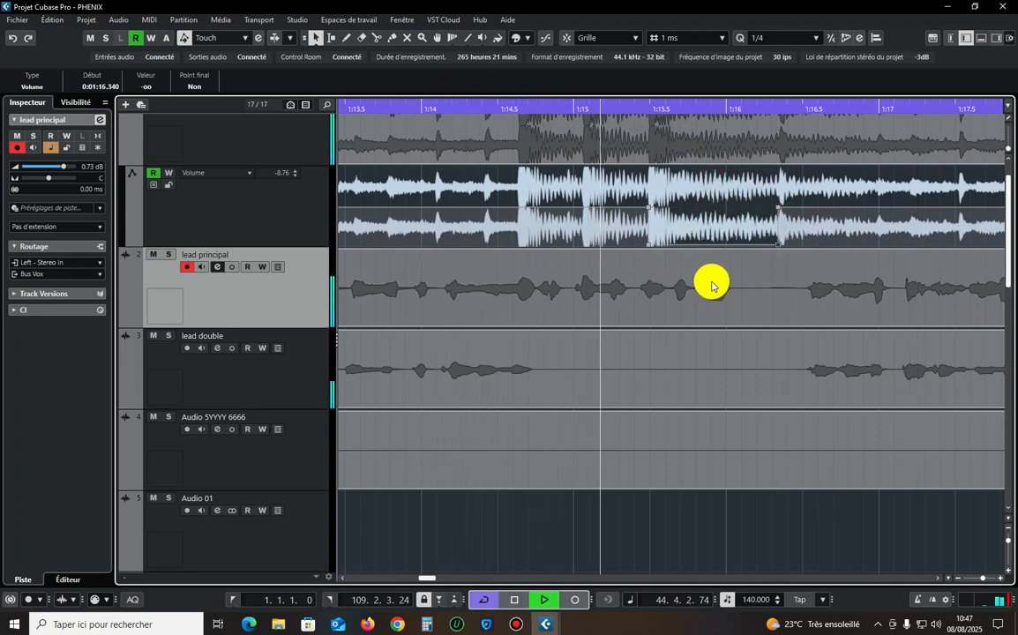
click(403, 111)
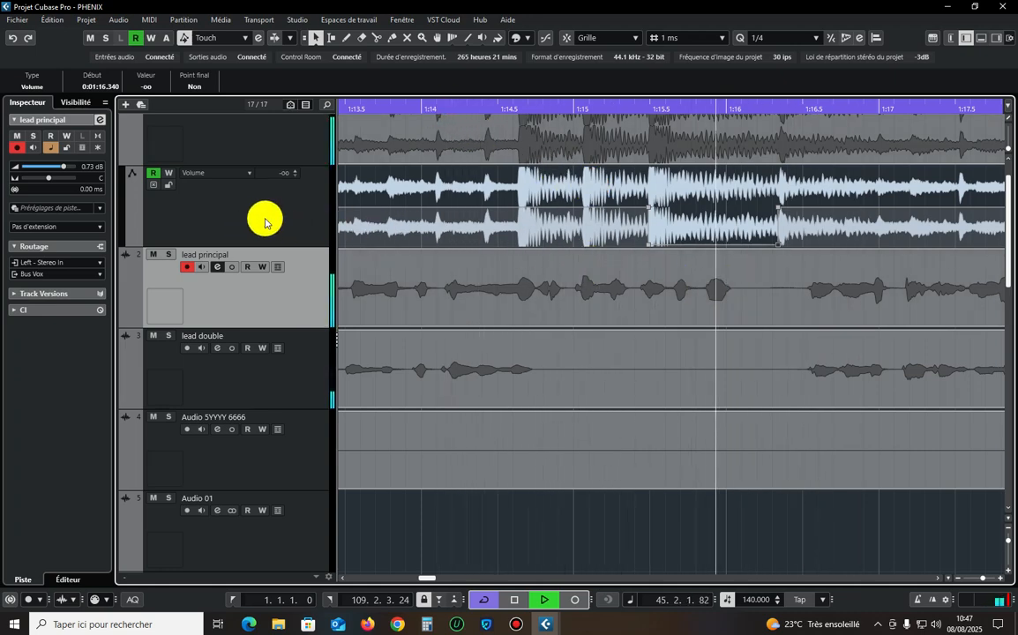
Split the lead principal clip at about 1:16.5 and 1:16.7 to isolate the short vocal slice just after the beat dropout.
right_click(743, 291)
click(801, 292)
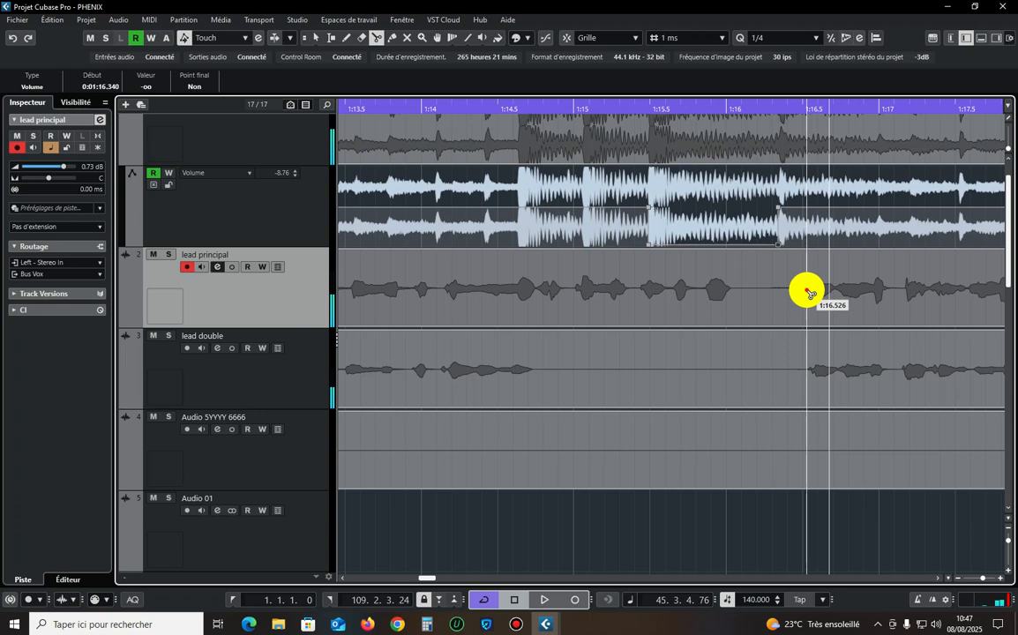
click(807, 292)
click(836, 293)
right_click(711, 305)
Add one stereo audio track routed to Bus Vox between the Free Beat automation lane and lead principal.
right_click(251, 201)
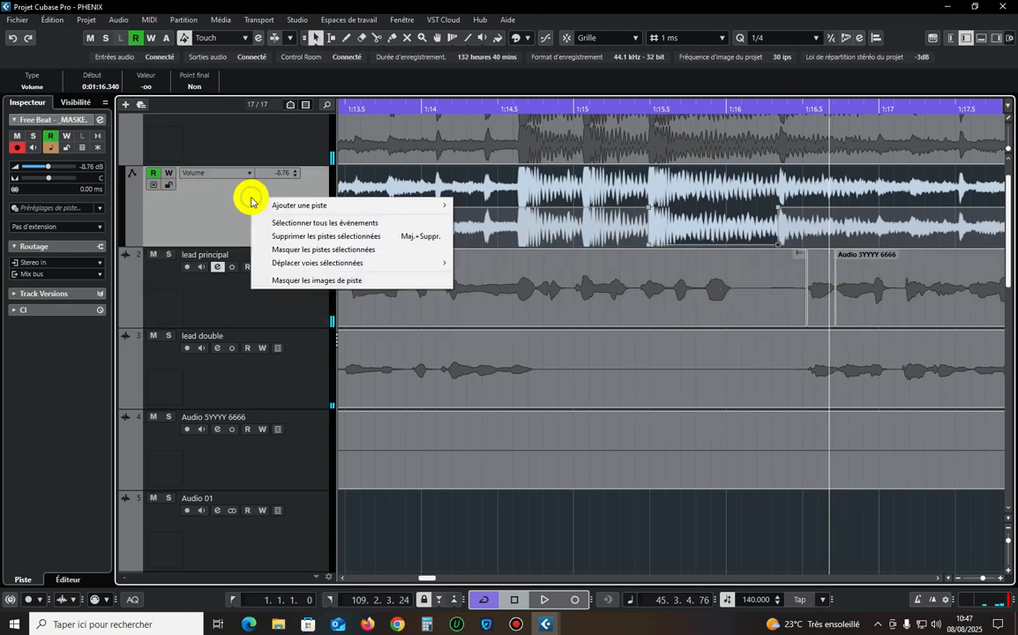
mouse_move(341, 204)
click(523, 208)
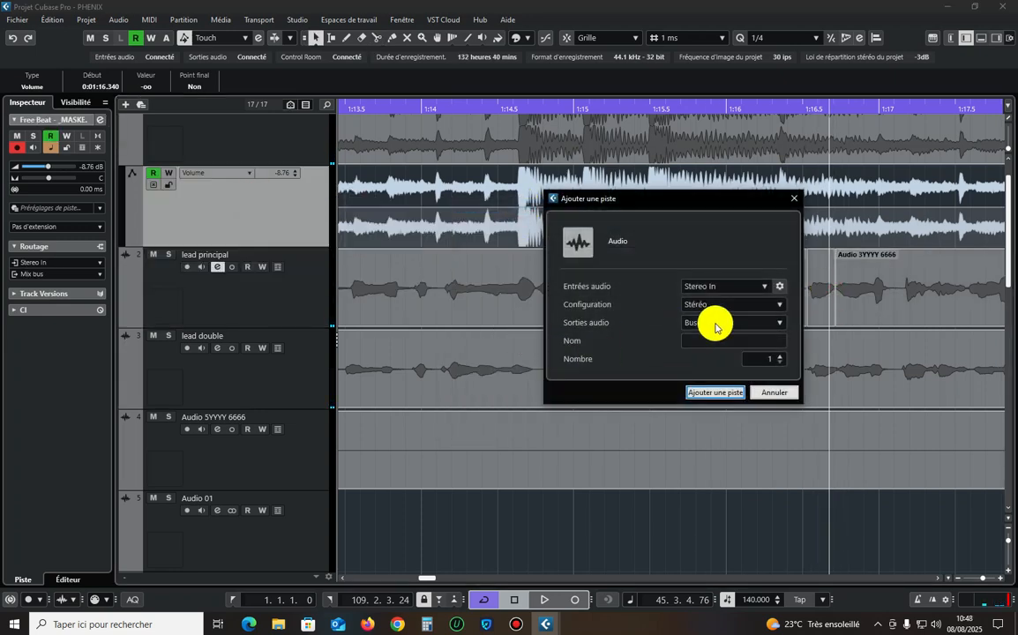
click(716, 392)
Move the vocal slice onto Audio 02 at 1:14.807 and extend the following lead principal clip's start back to 1:16.511.
drag(813, 359, 590, 288)
drag(836, 406, 808, 398)
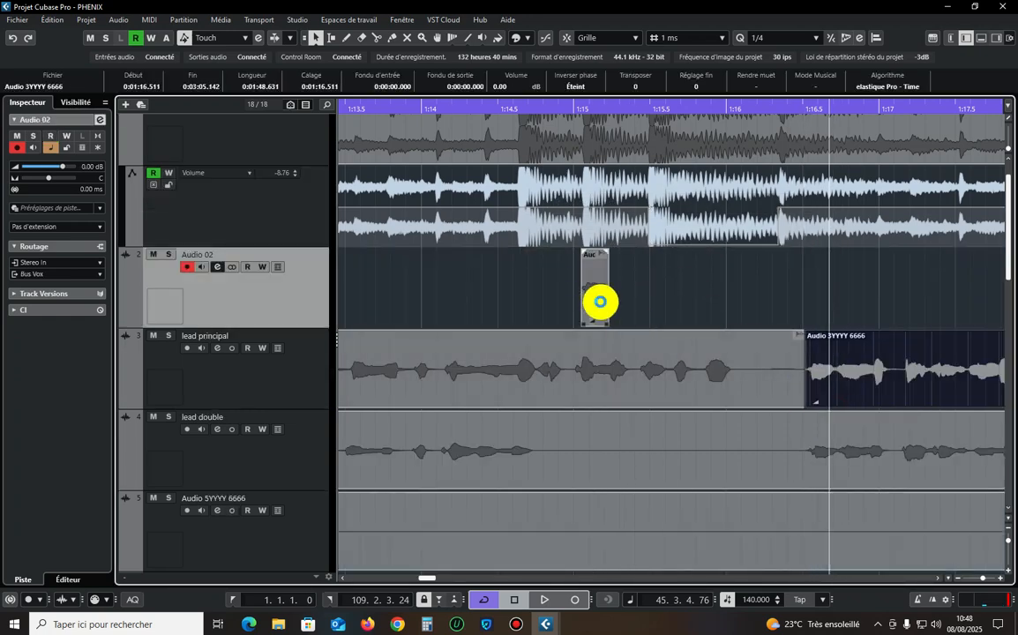
drag(597, 301, 561, 294)
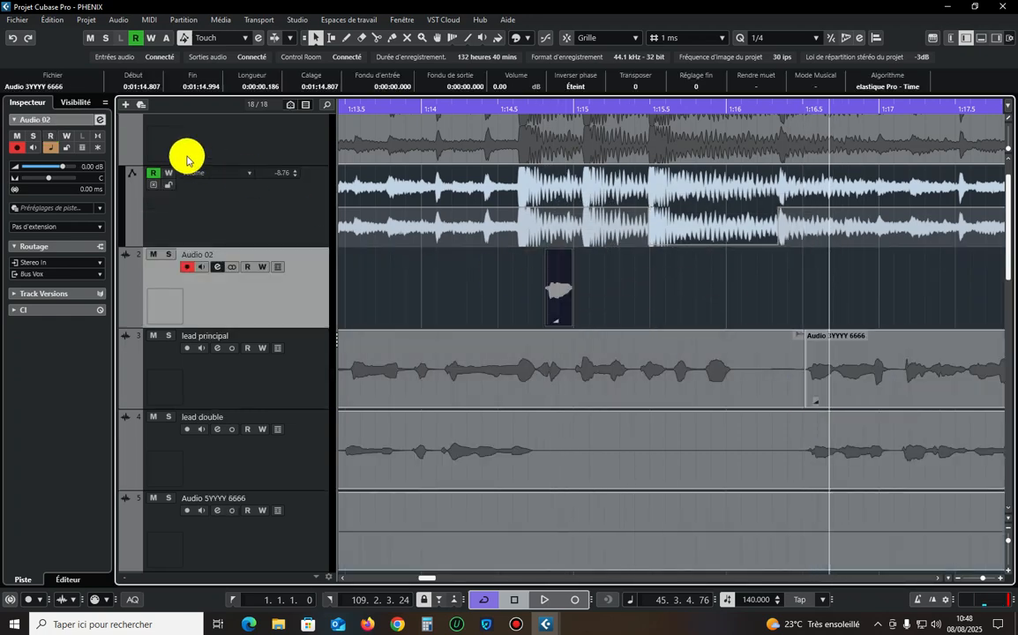
Insert the IR-L efficient Stereo reverb as the first effect on Audio 02.
click(98, 118)
click(335, 209)
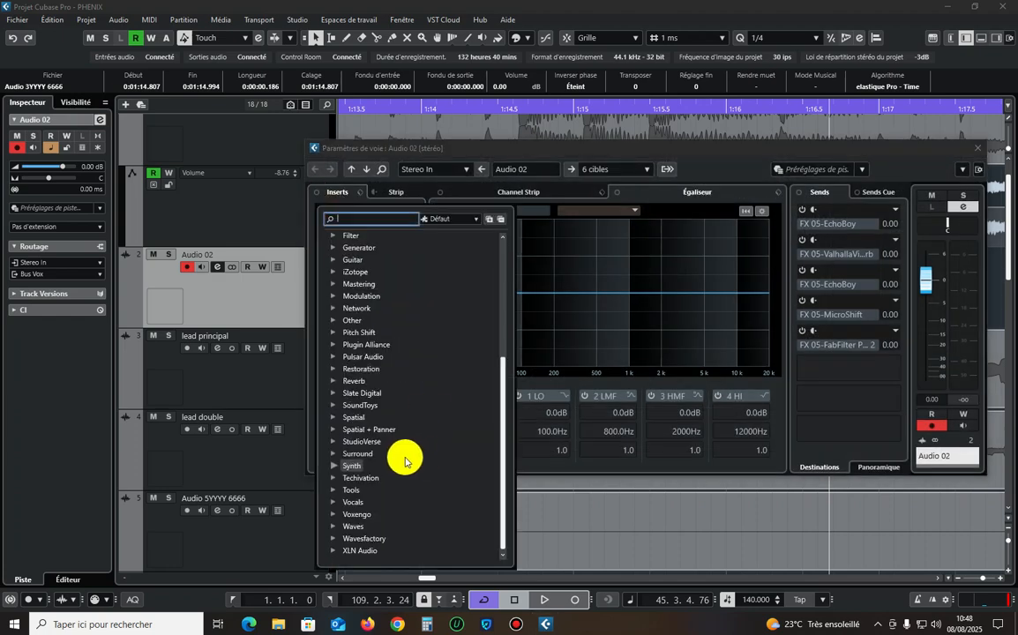
click(363, 381)
scroll(388, 392, down, 10)
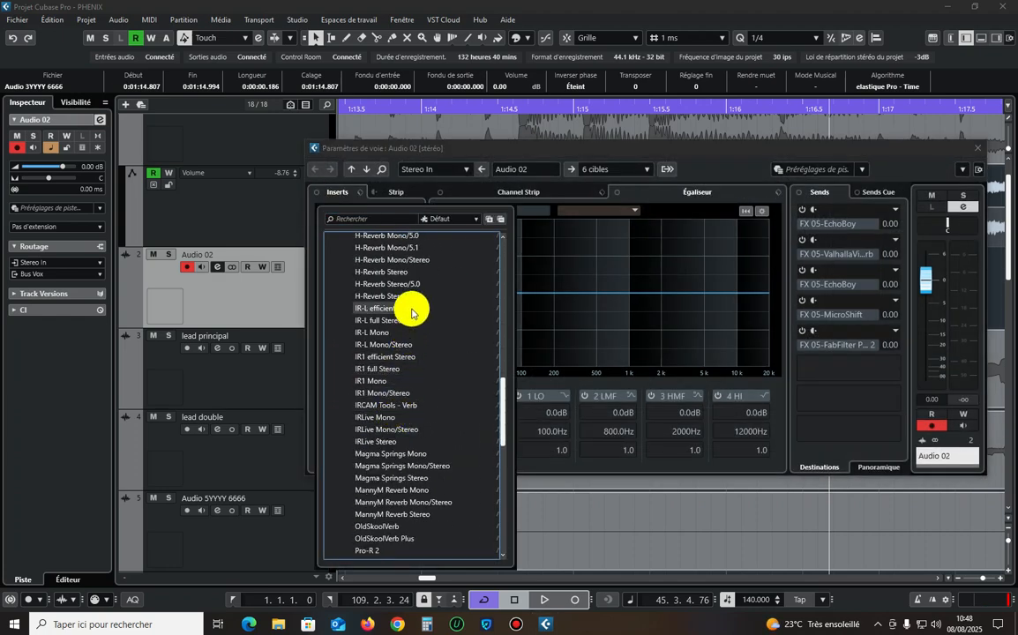
click(388, 307)
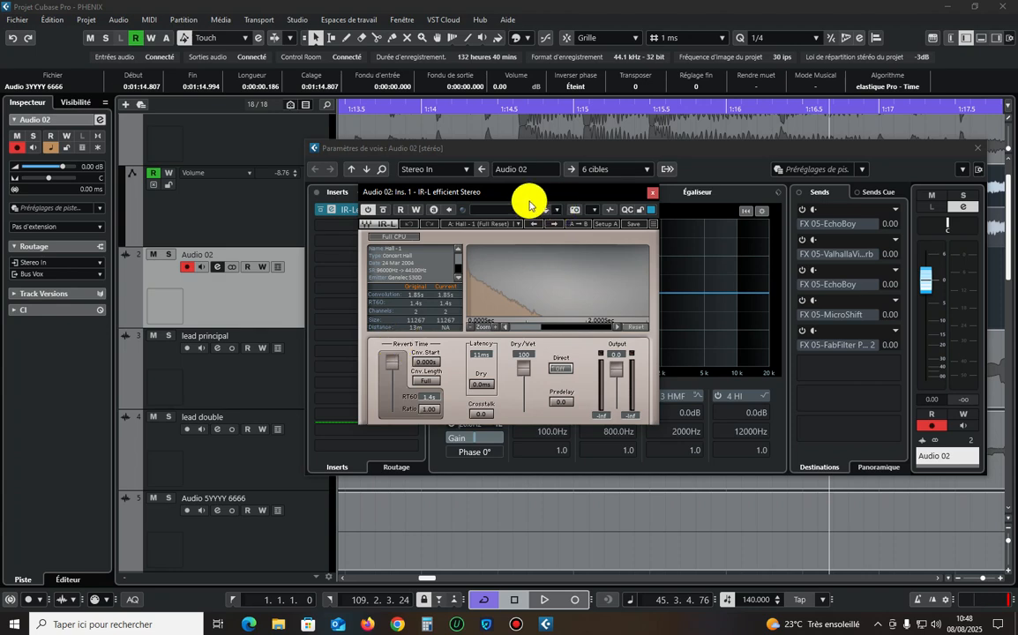
Replace the first insert on Audio 02 with the IR1 efficient Stereo reverb and close its settings.
click(406, 209)
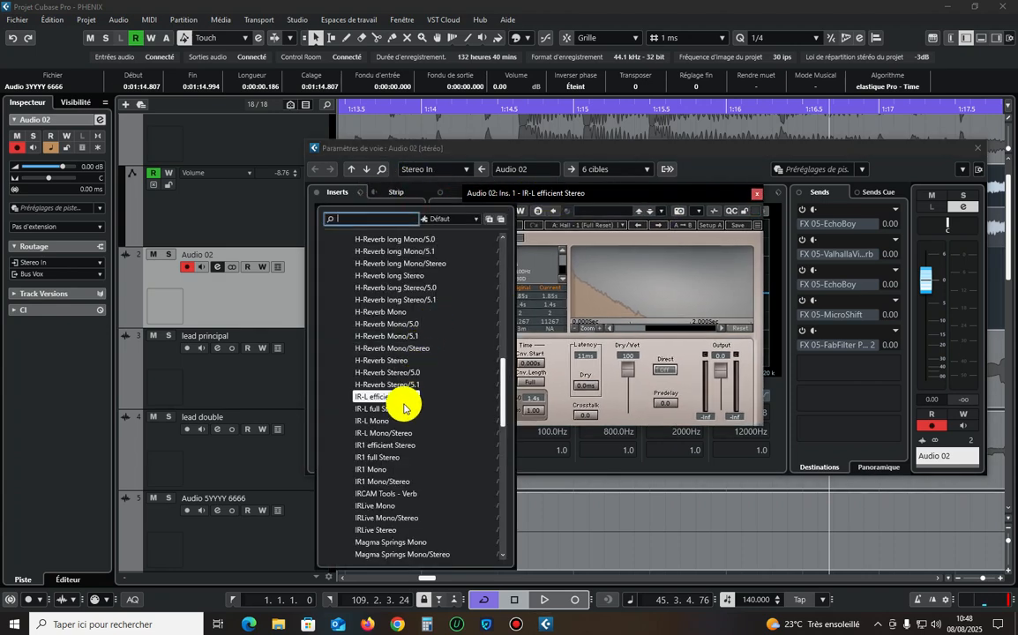
click(399, 444)
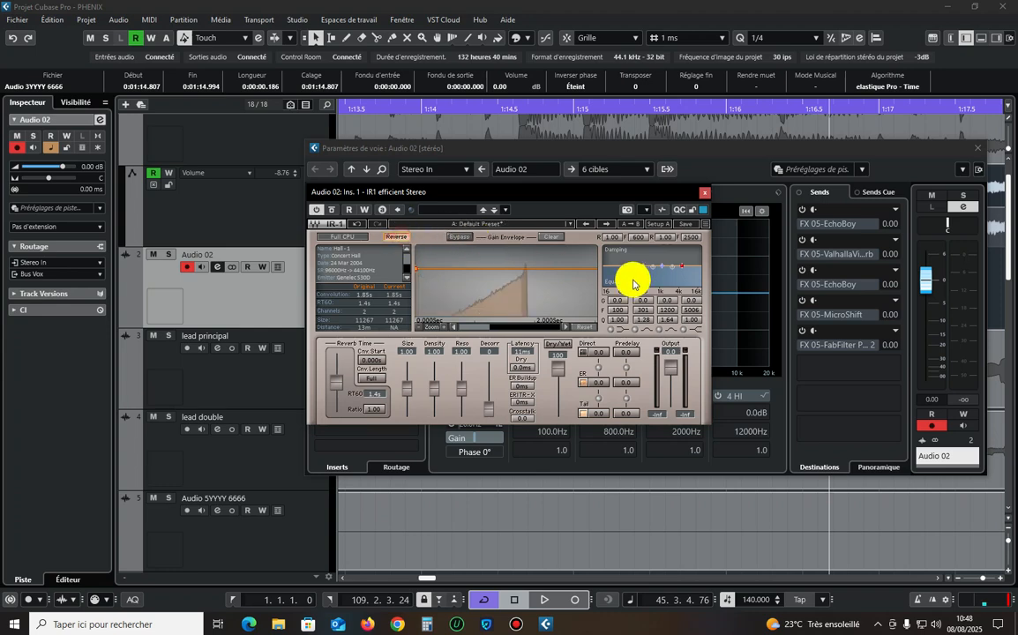
click(704, 192)
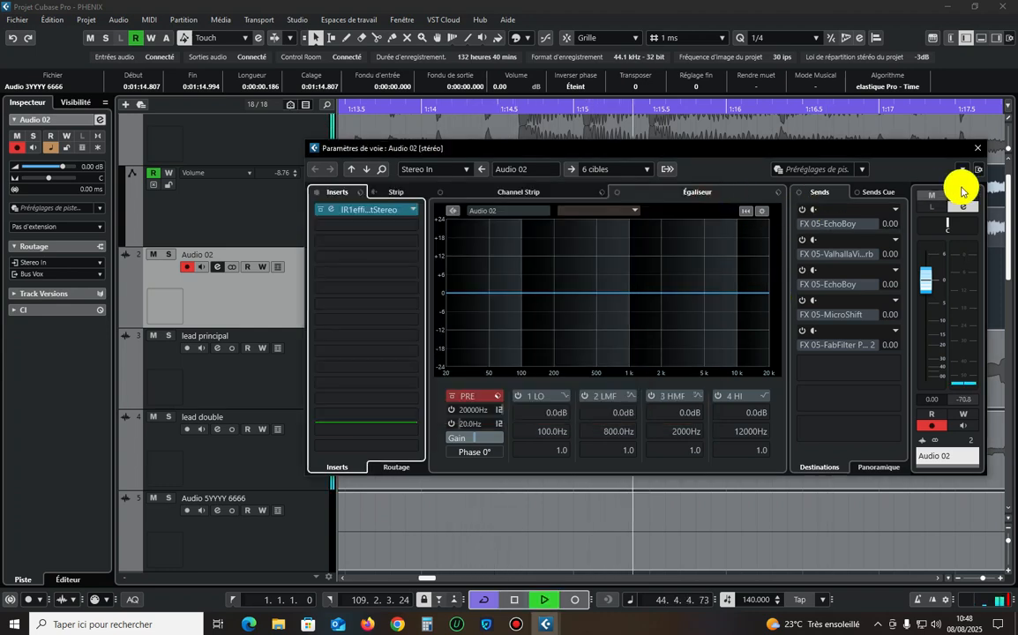
click(980, 156)
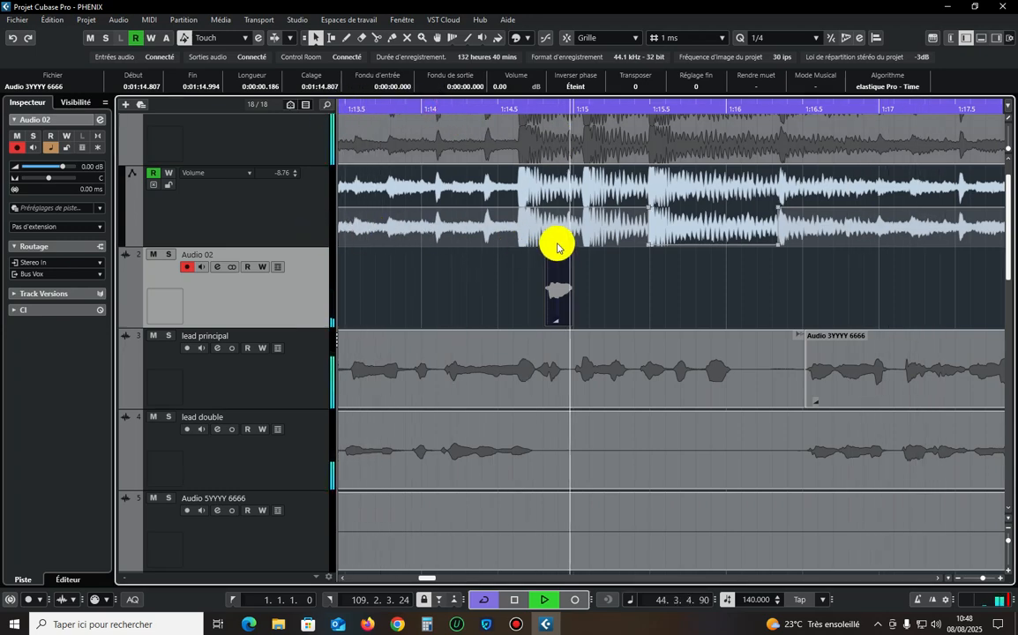
Replay the passage around the reverb slice and set the Audio 02 track volume to -5.76 dB.
click(459, 107)
drag(62, 166, 54, 166)
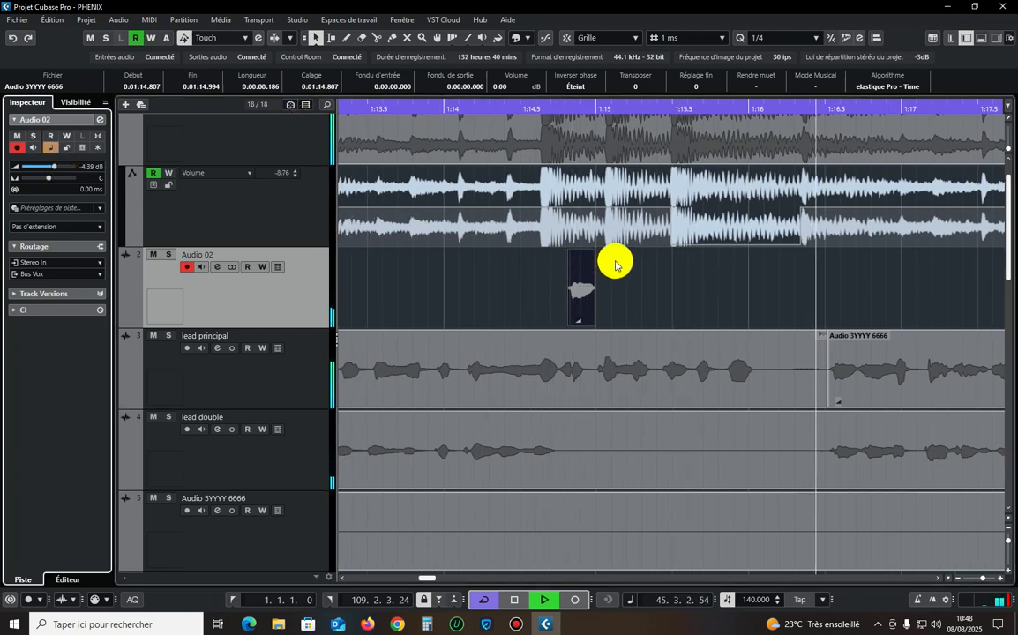
drag(436, 110, 428, 105)
key(g)
key(g)
key(g)
key(g)
key(g)
key(g)
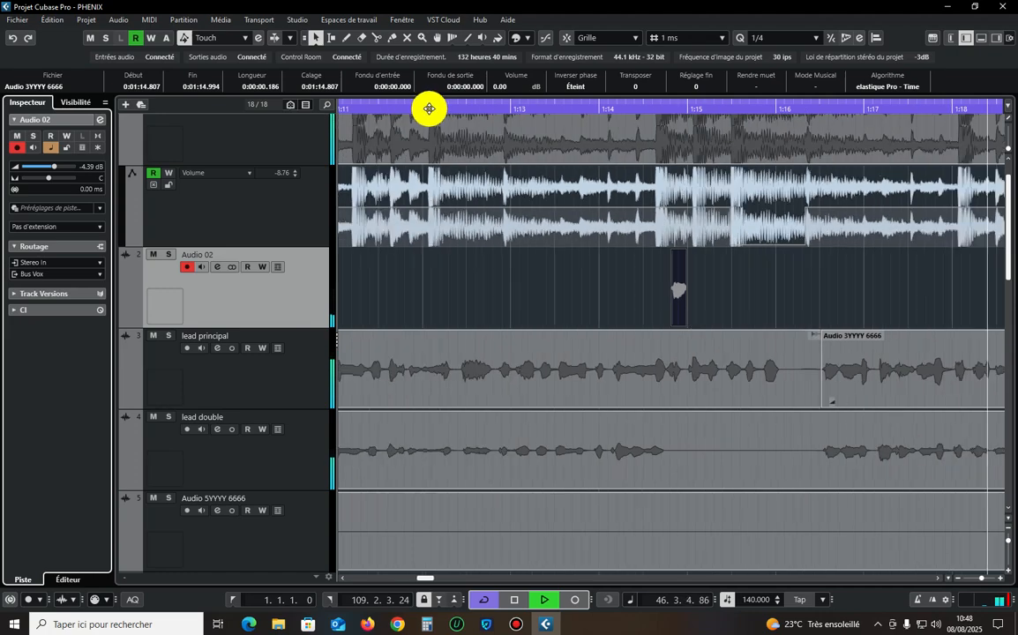
key(shift+g)
key(shift+g)
key(shift+g)
key(shift+g)
click(52, 167)
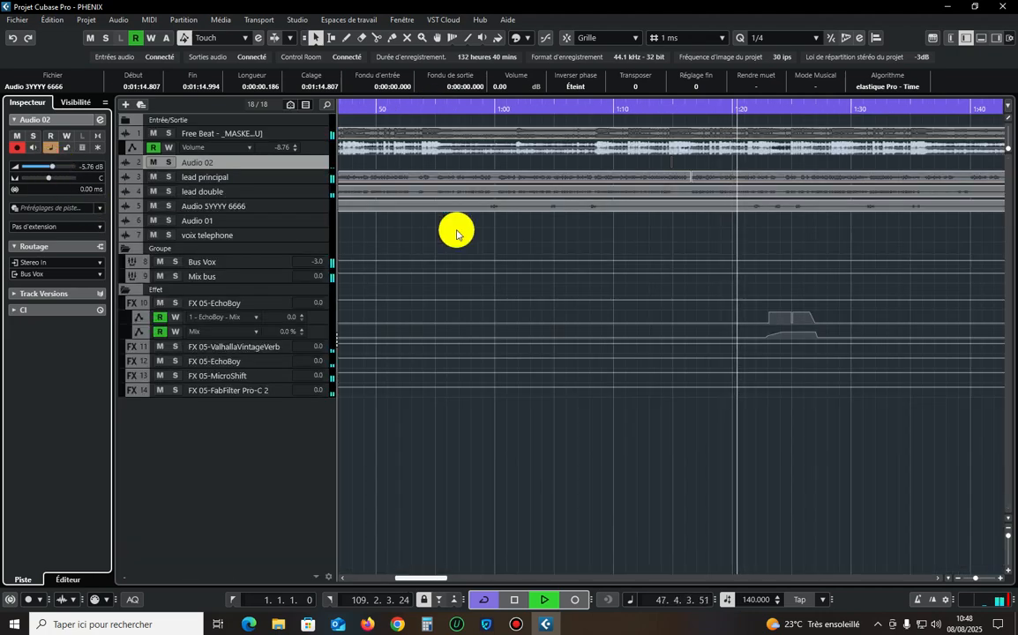
Play back the reverb transition on the lead vocal within the full arrangement.
key(g)
key(g)
key(g)
key(g)
key(g)
key(g)
key(g)
key(g)
key(g)
key(g)
drag(648, 441, 407, 241)
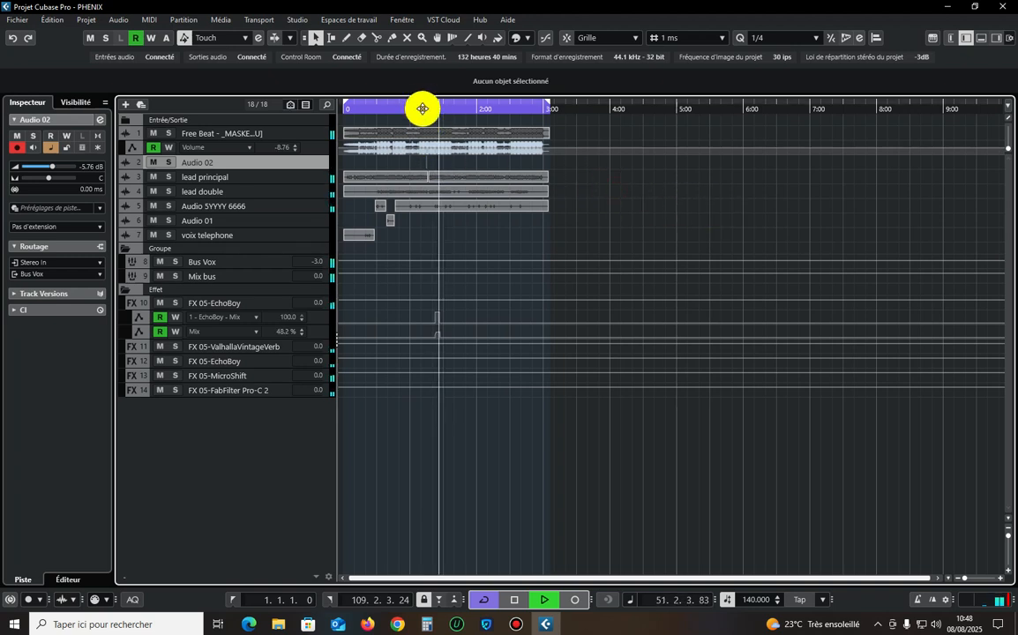
click(517, 619)
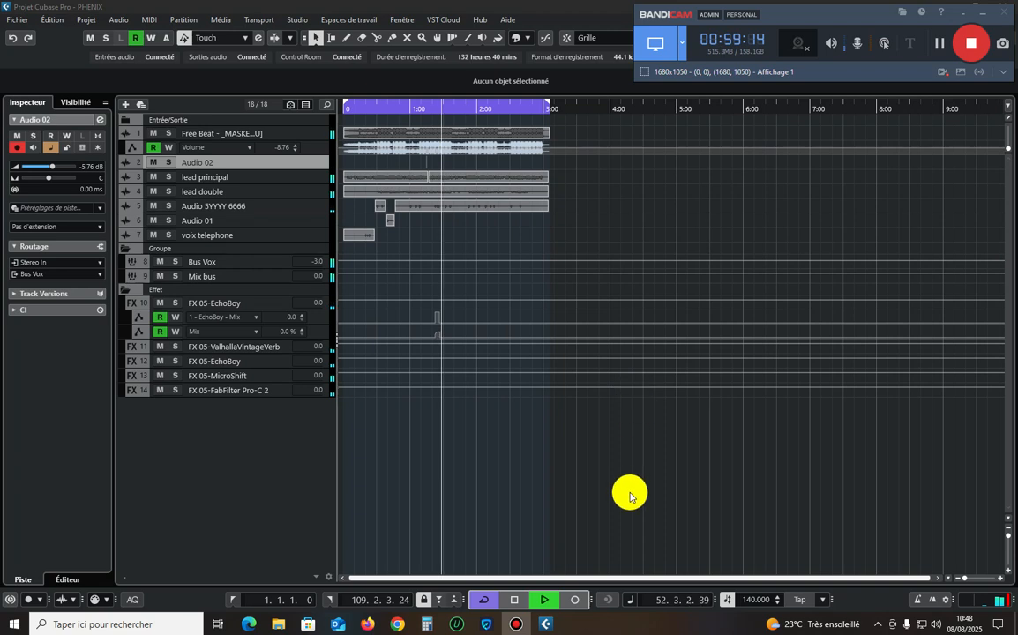
click(623, 223)
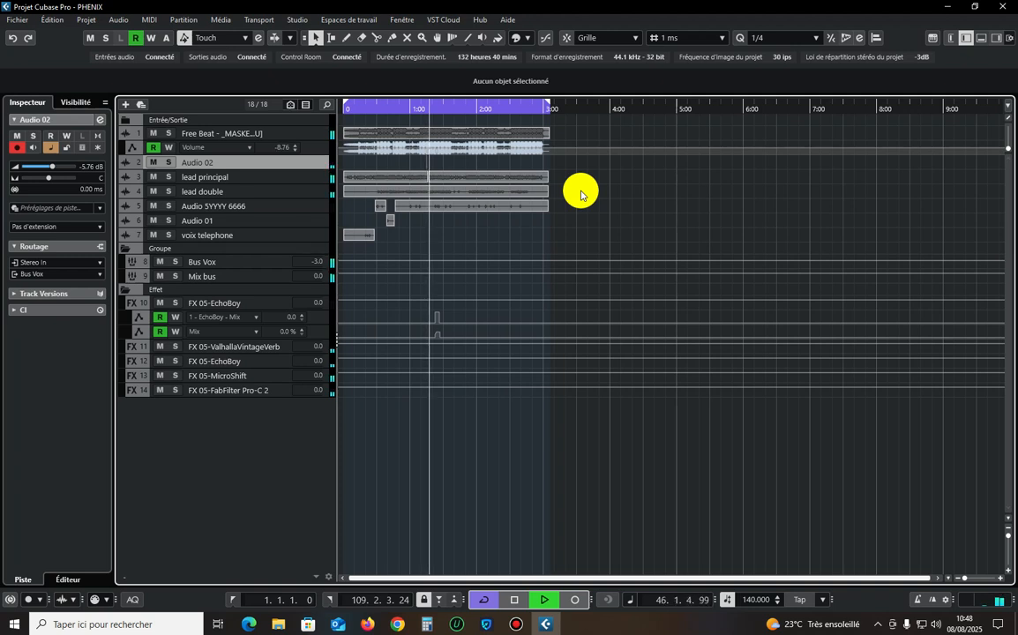
Solo lead double, enable its 20 Hz low cut, and cut -4.7 dB at 225.7 Hz and -4.9 dB at 566.5 Hz.
click(303, 198)
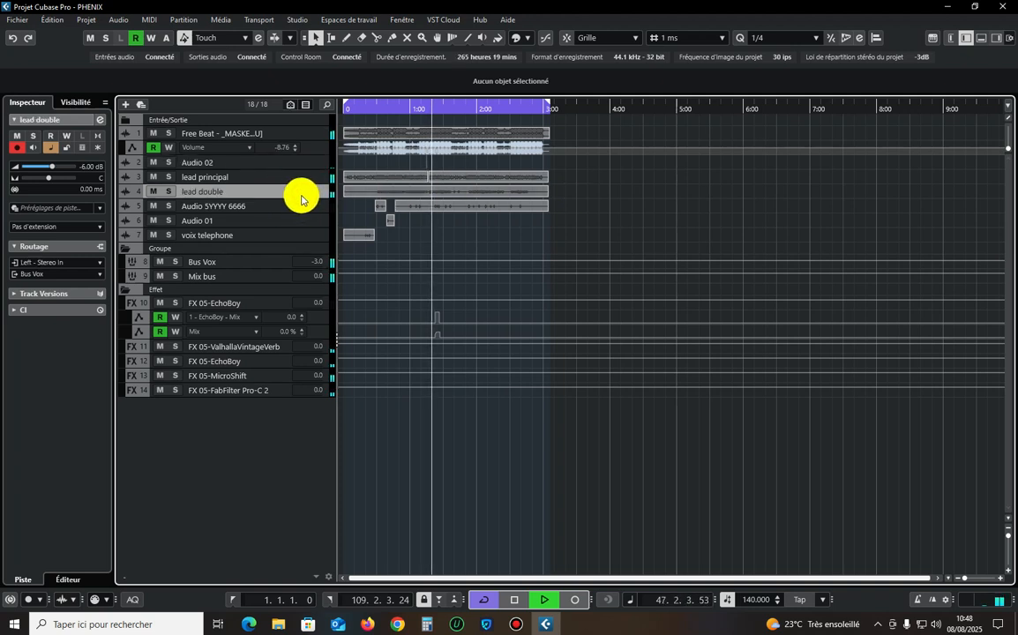
click(169, 191)
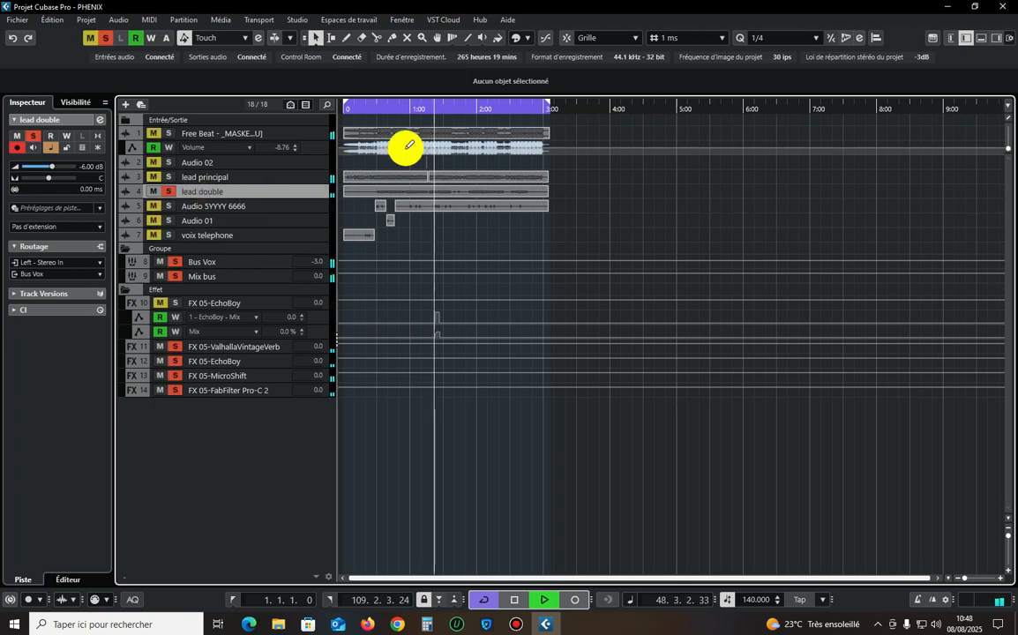
click(380, 109)
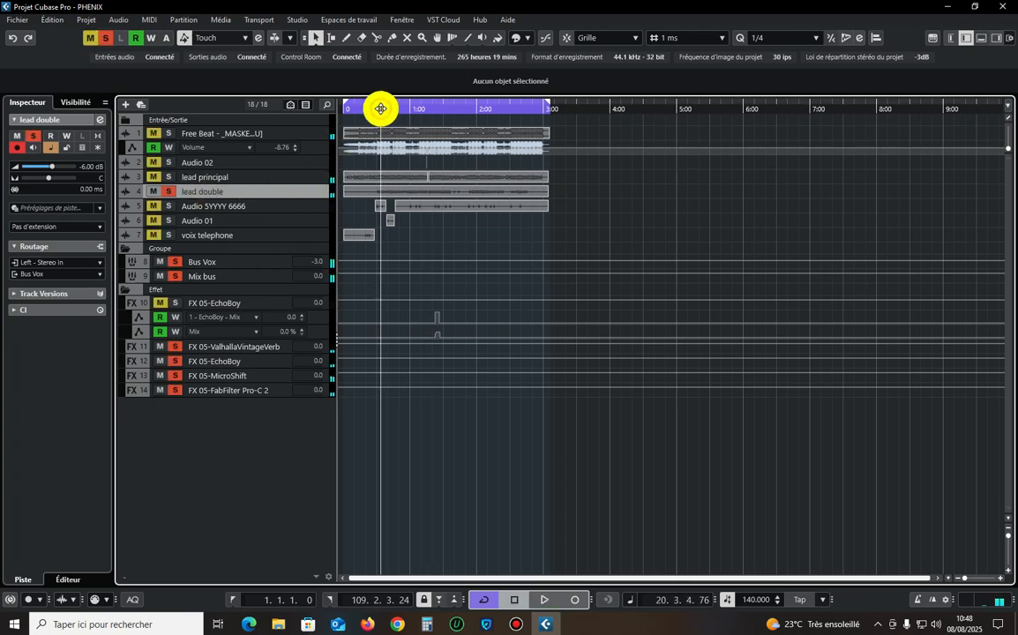
click(100, 119)
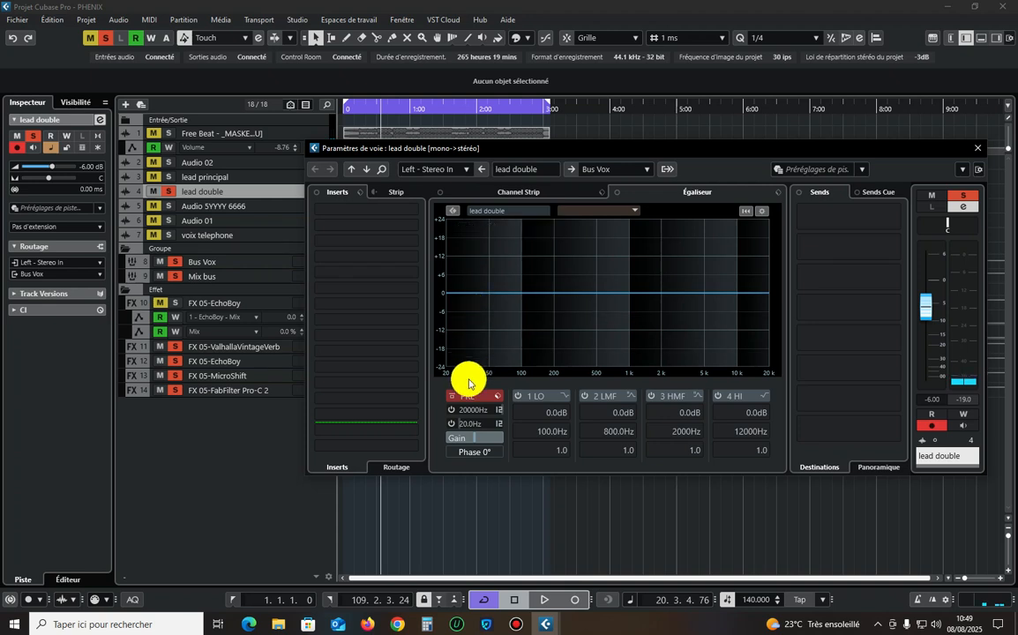
click(454, 424)
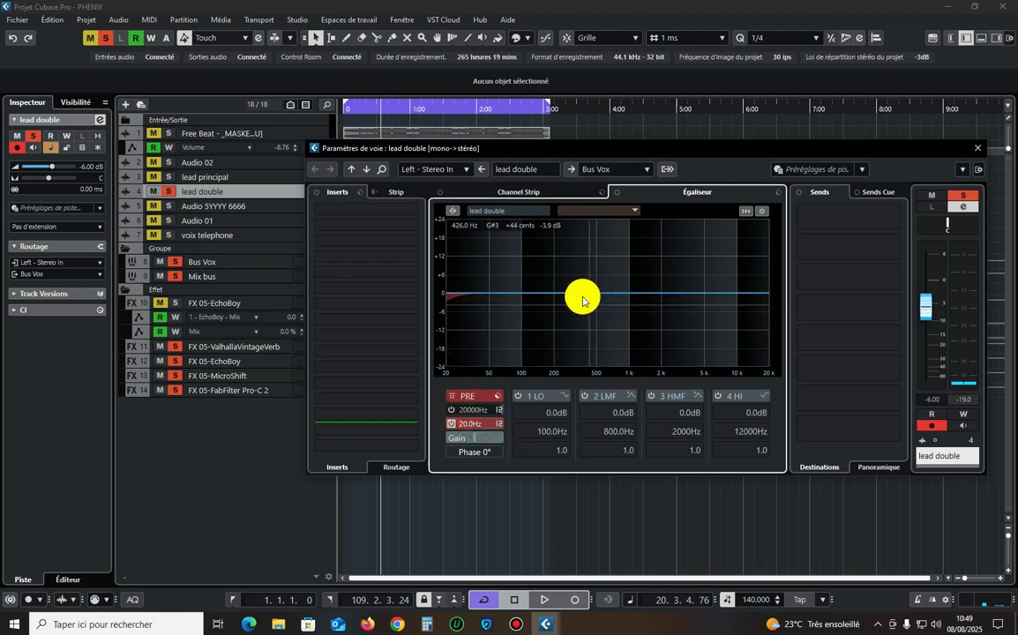
drag(584, 297, 603, 308)
key(space)
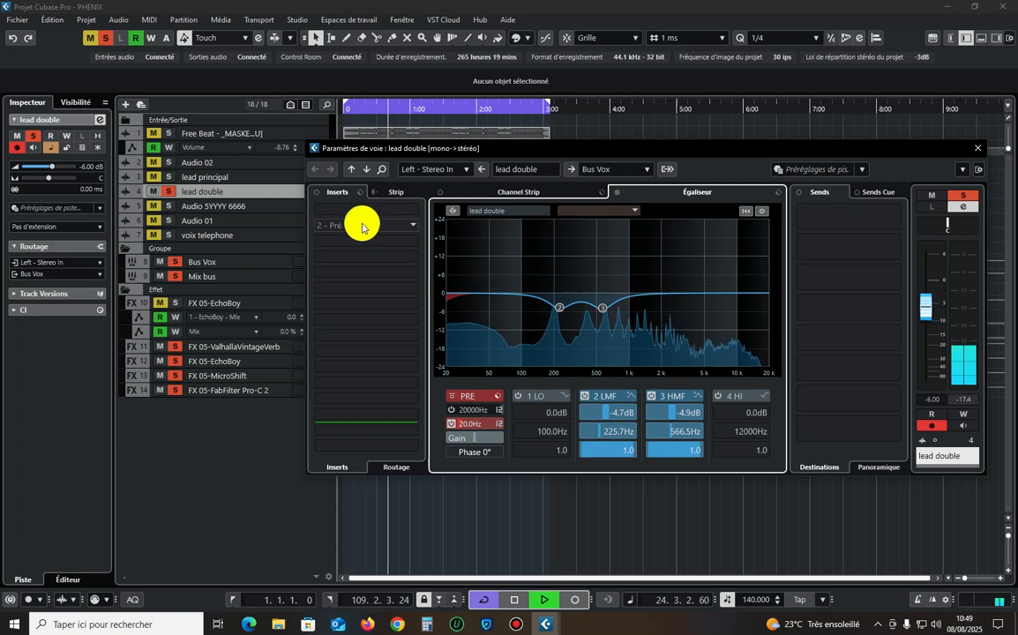
click(975, 148)
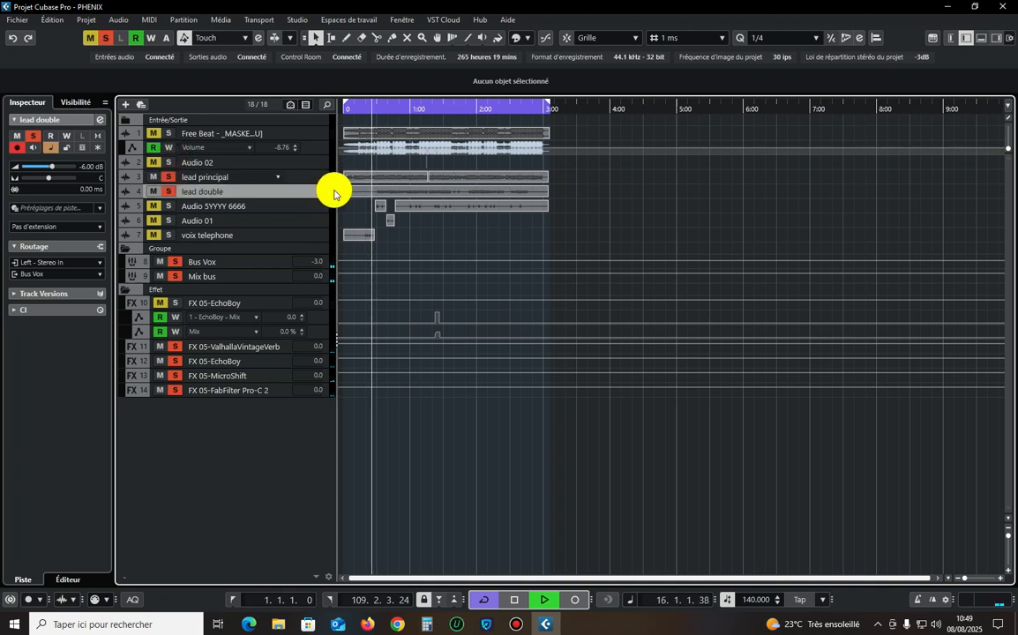
Play lead principal and lead double soloed together, clear all solos and select the Audio 5YYYY 6666 track.
click(384, 104)
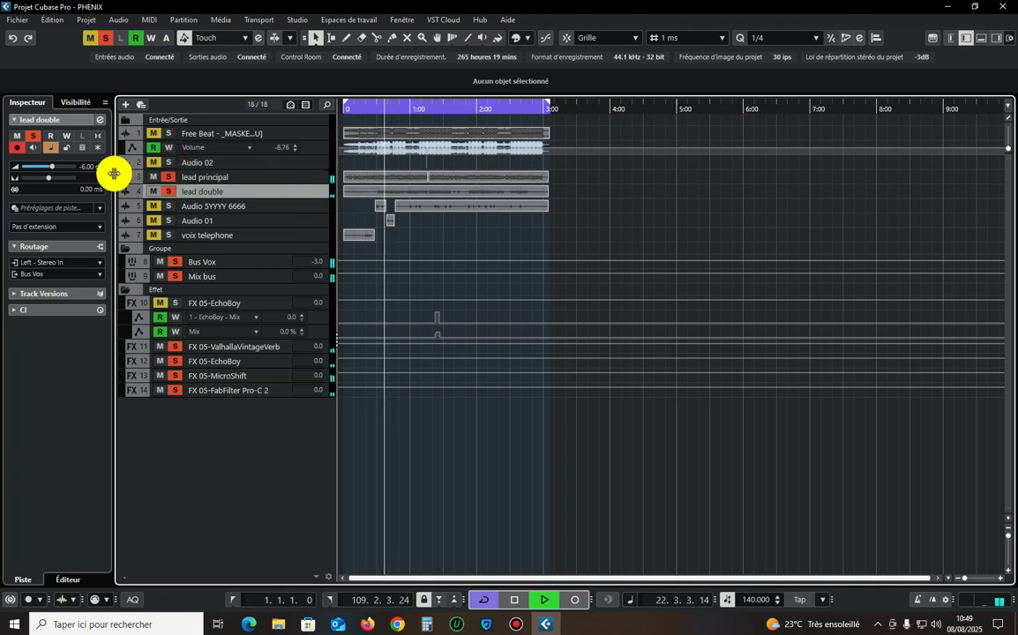
click(107, 39)
key(ctrl+a)
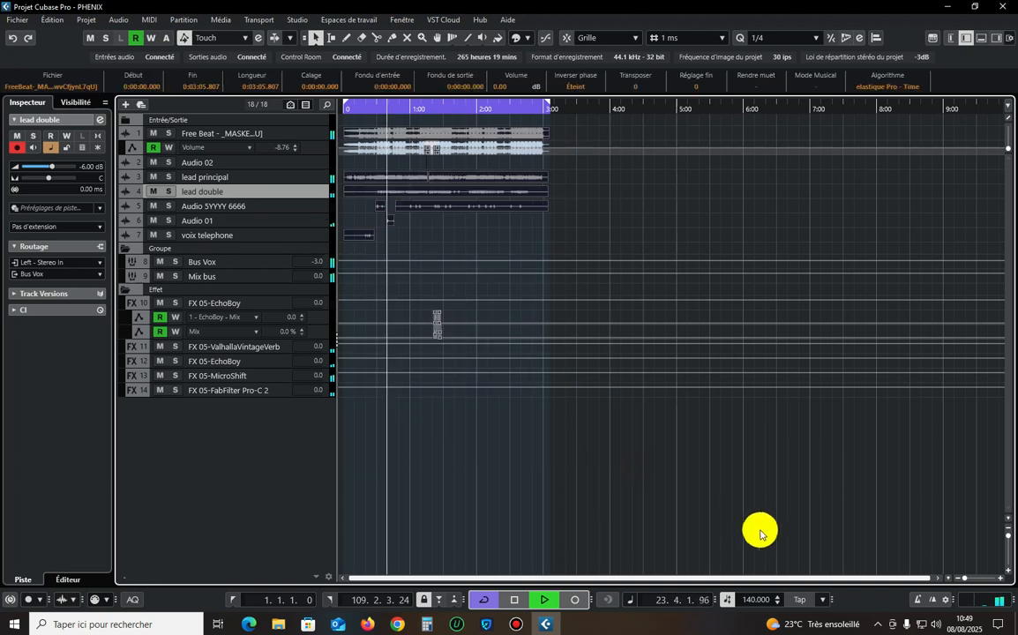
click(720, 486)
click(309, 207)
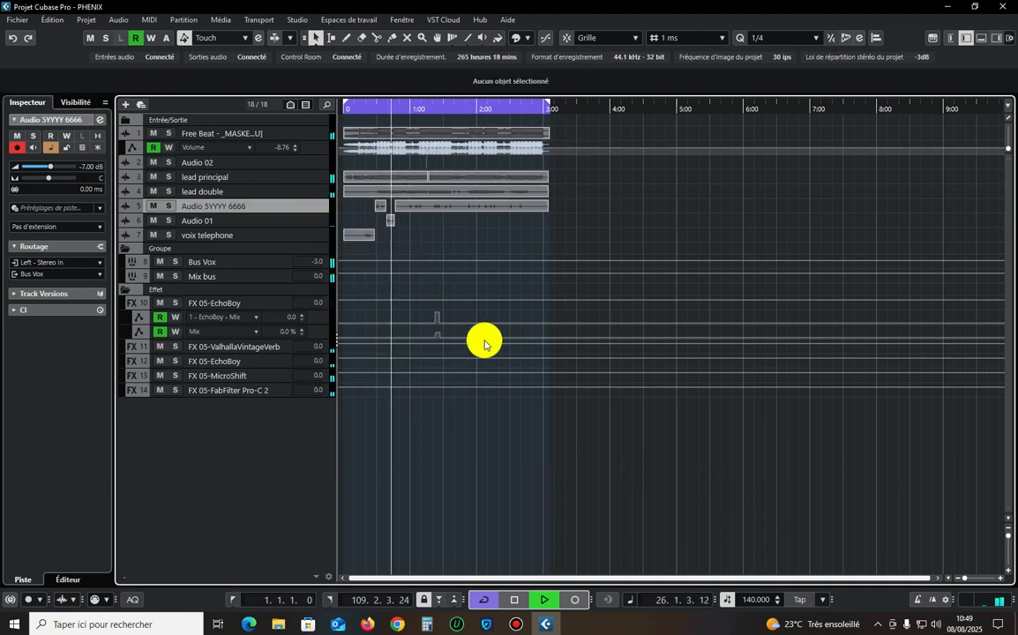
Show all tracks at reduced height and play the complete mix from about 1:10 through the beat dropouts.
click(1006, 537)
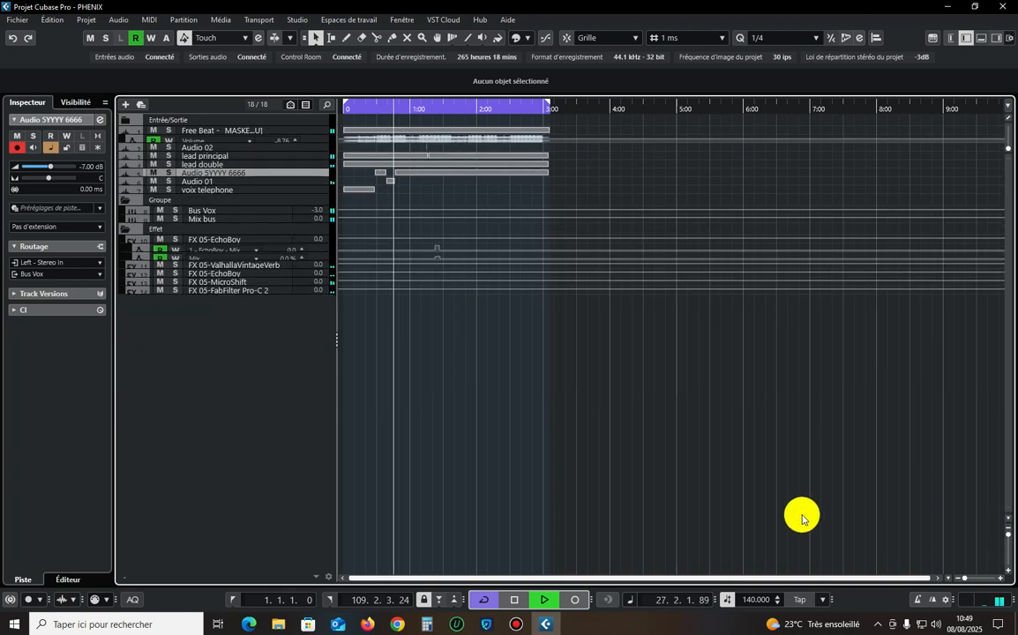
drag(697, 437, 76, 6)
click(609, 342)
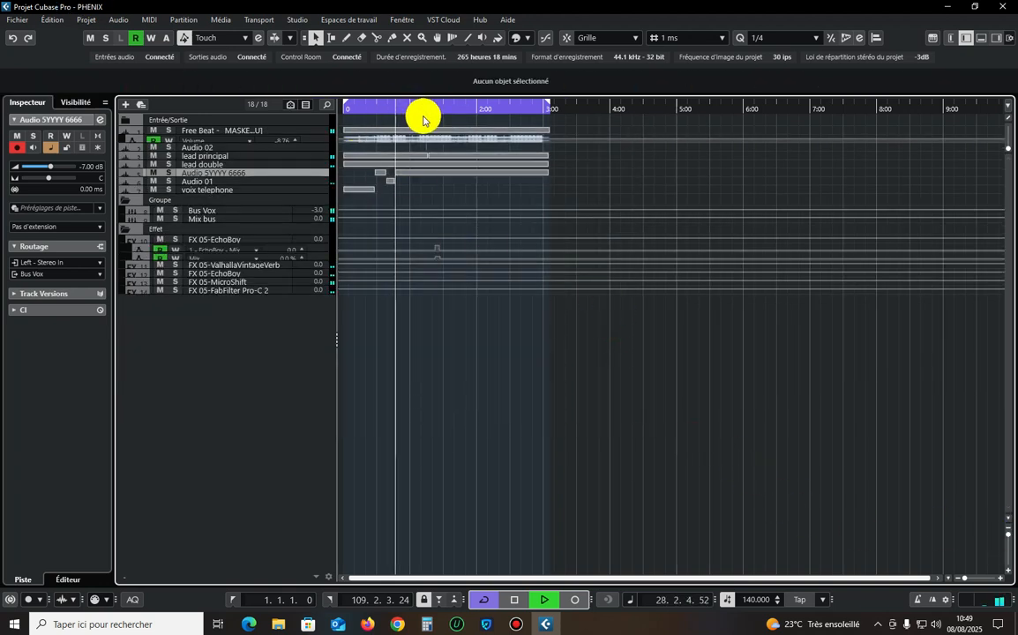
click(421, 110)
key(ctrl+a)
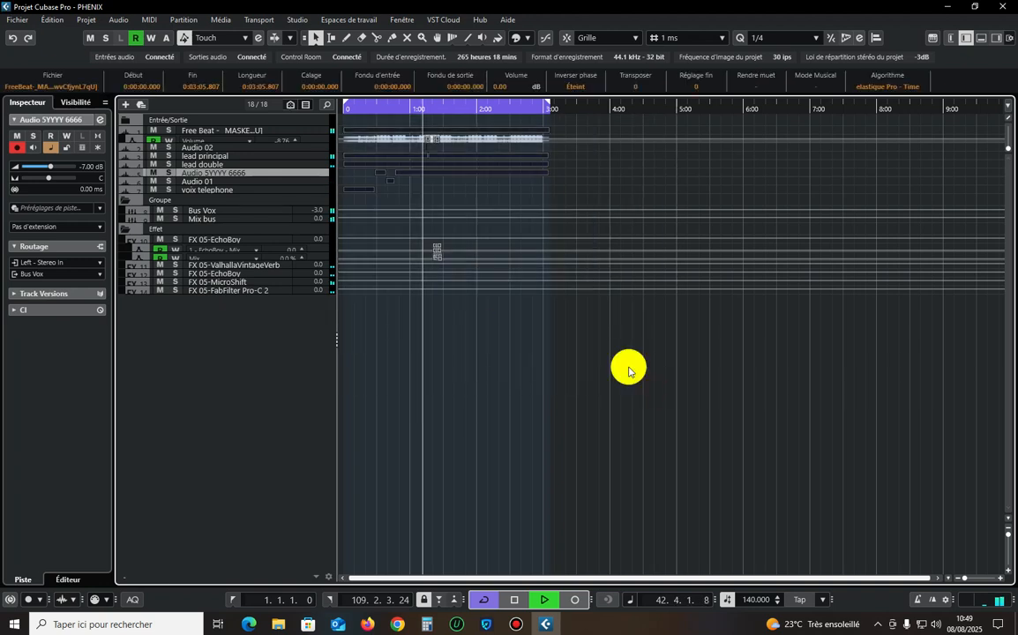
click(629, 400)
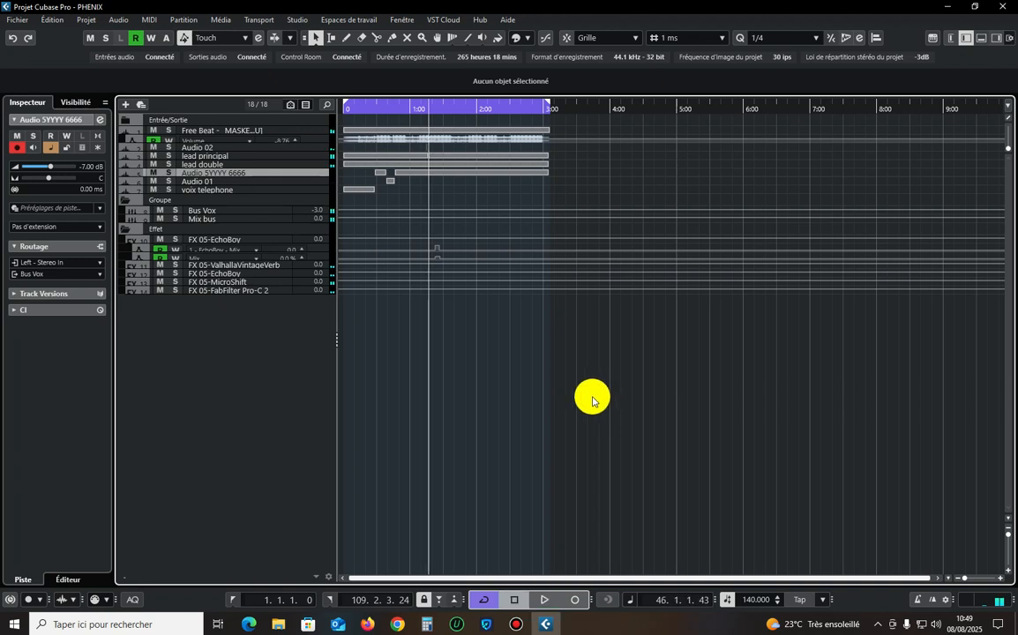
click(516, 620)
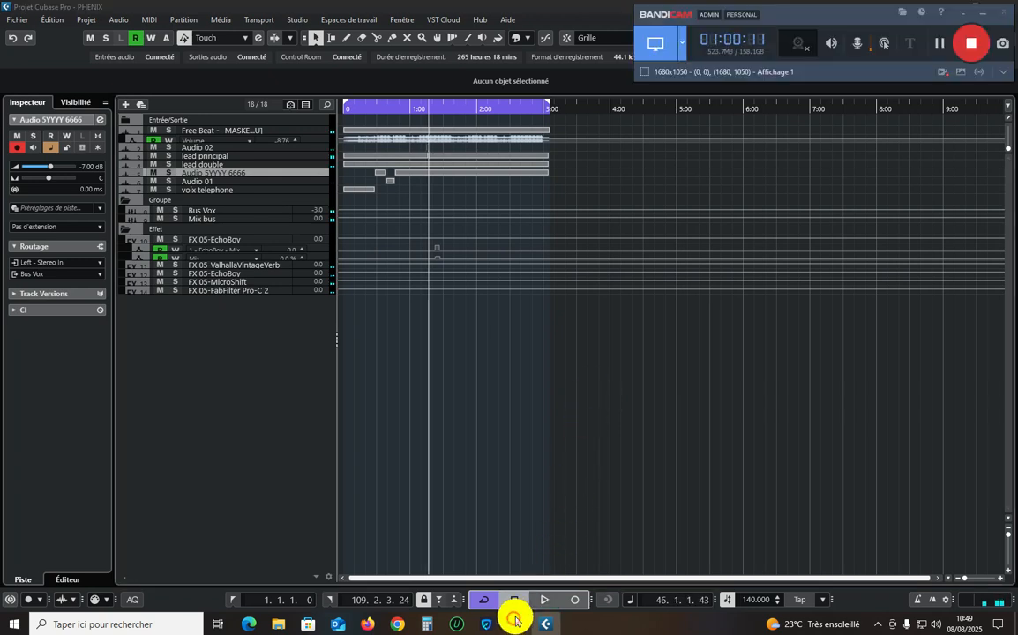
click(619, 394)
key(space)
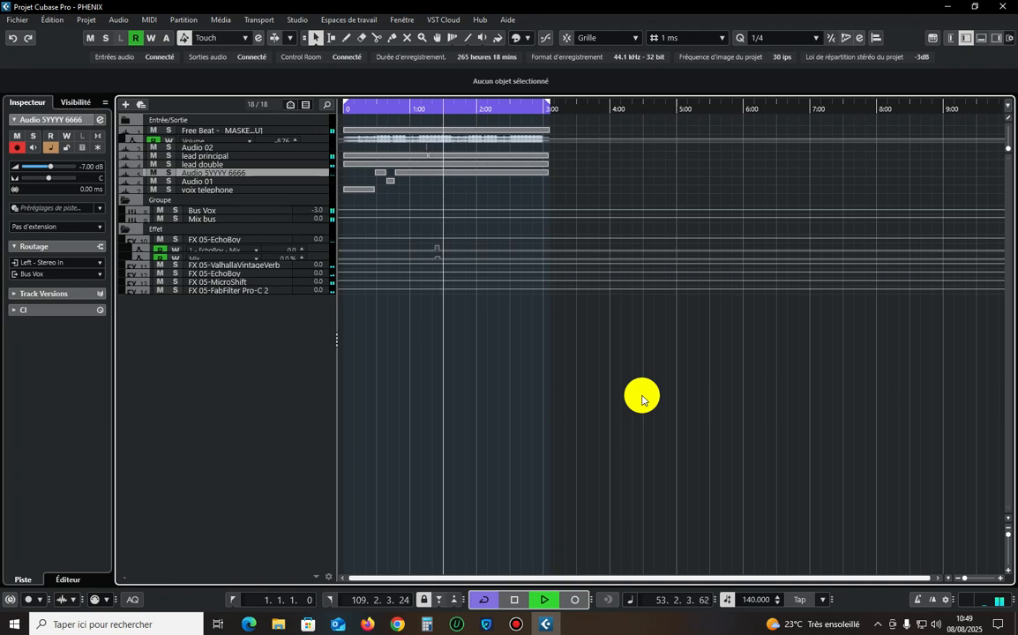
click(514, 622)
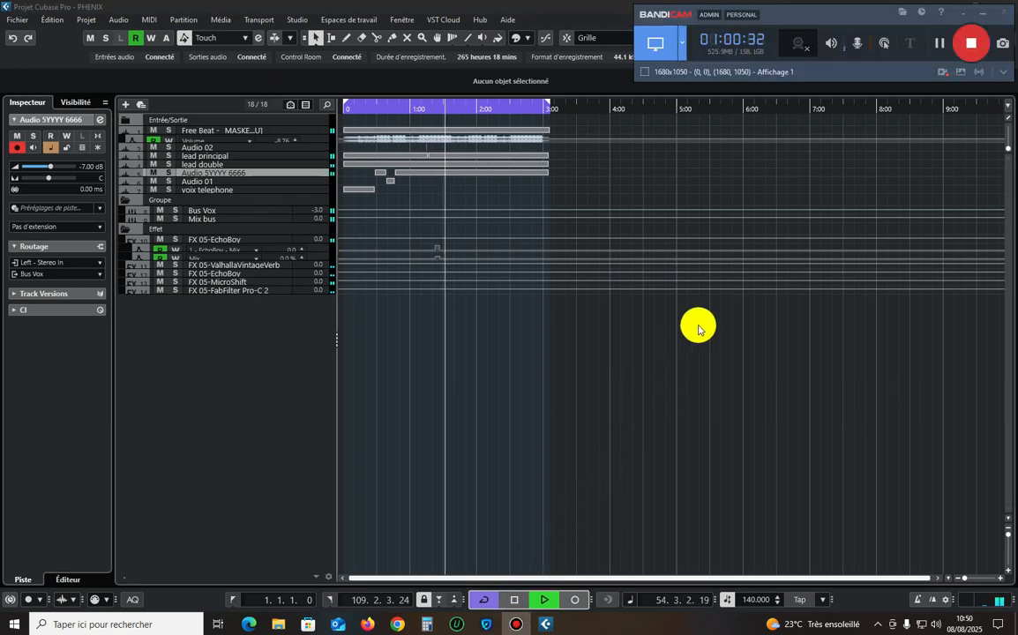
Play the mix from the beginning and split the first lead principal clip at 0:19.204.
click(345, 110)
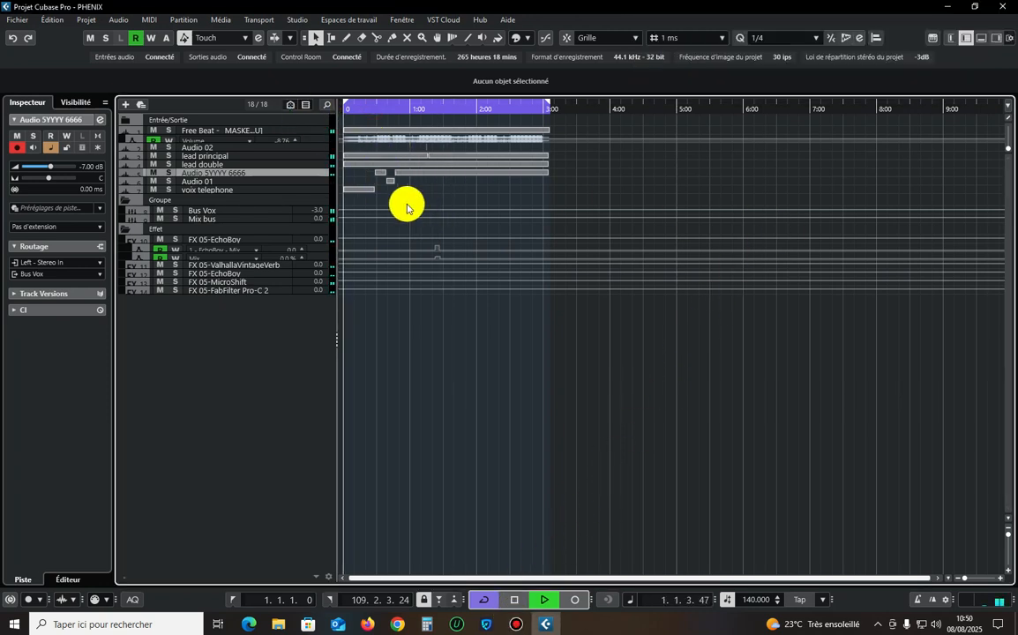
drag(1008, 533, 1006, 535)
key(h)
key(h)
key(h)
key(h)
key(h)
key(h)
key(h)
key(h)
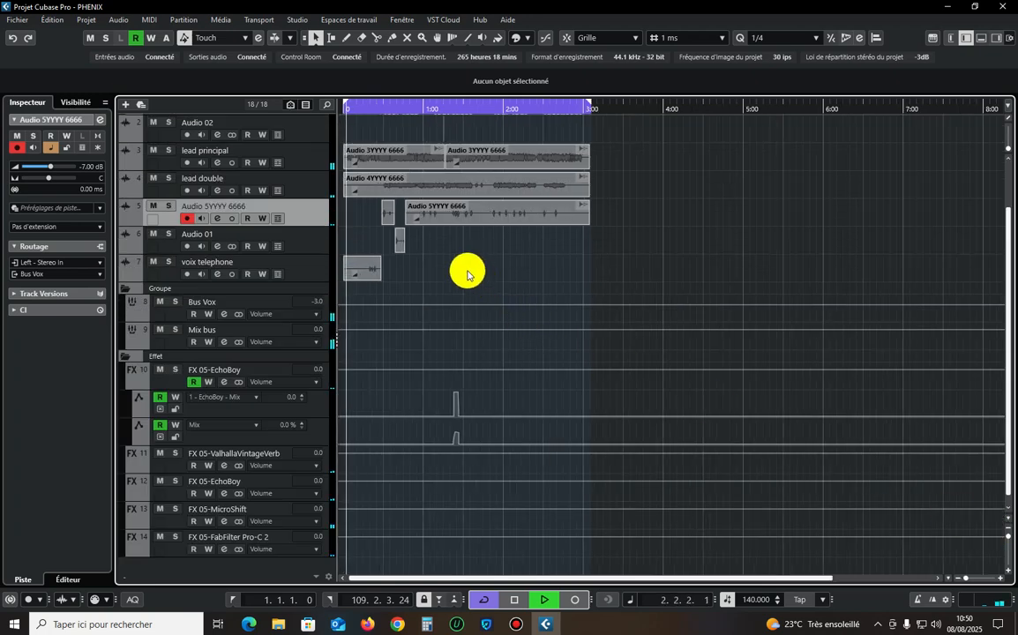
click(394, 237)
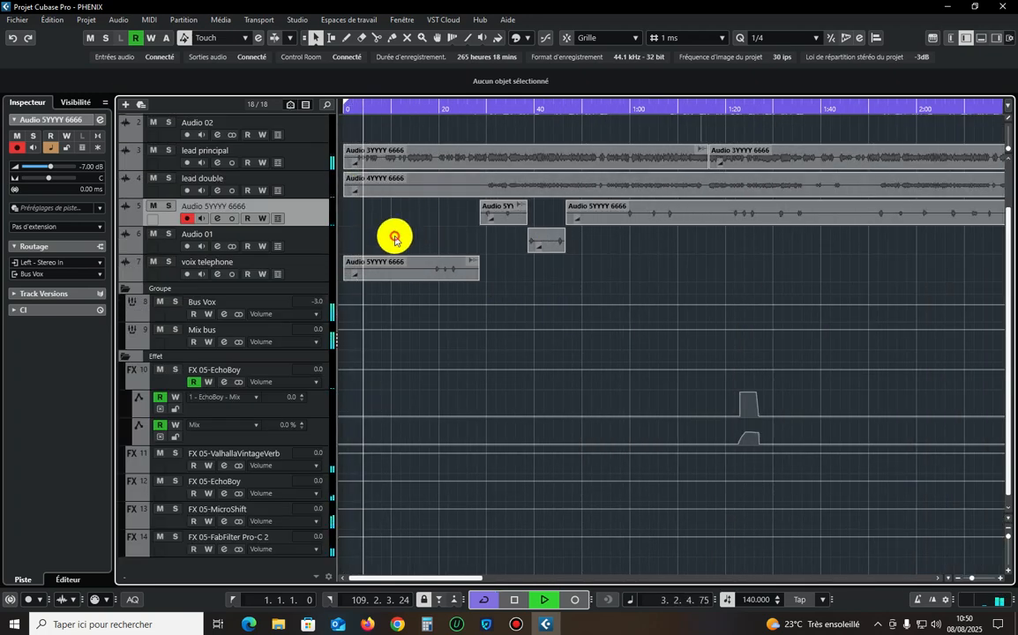
scroll(405, 189, up, 2)
key(h)
key(h)
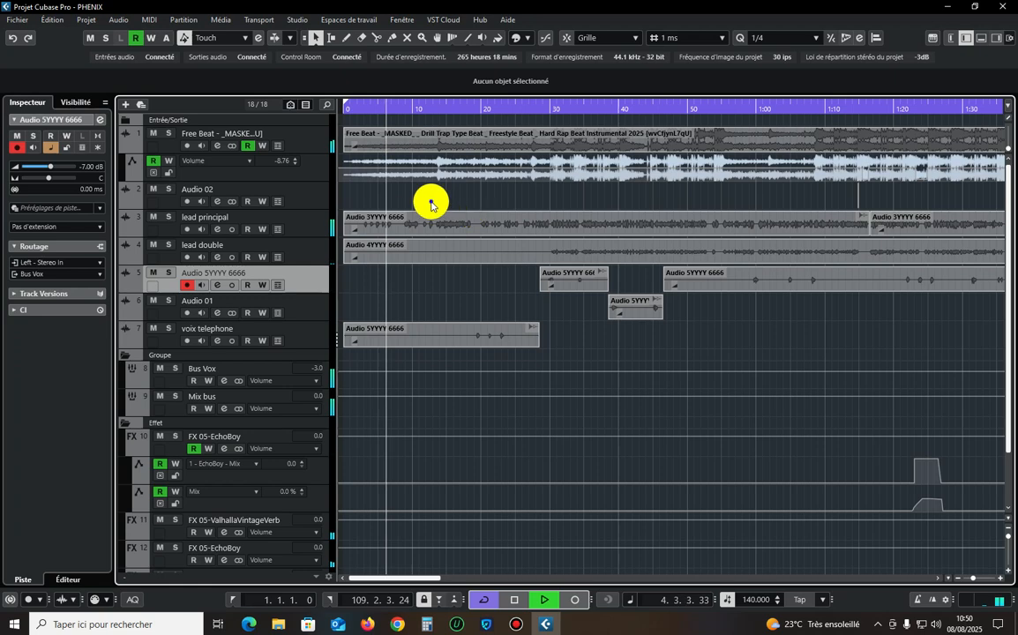
right_click(432, 203)
click(495, 204)
click(476, 226)
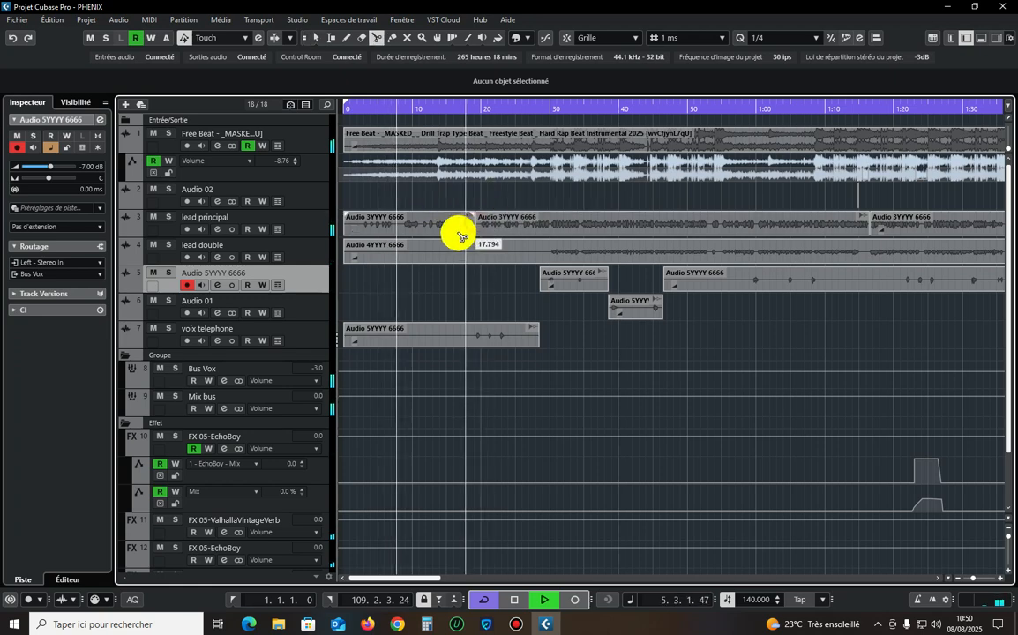
Set the clip volume of the opening lead principal segment to -4 dB.
key(1)
click(416, 225)
scroll(503, 89, down, 4)
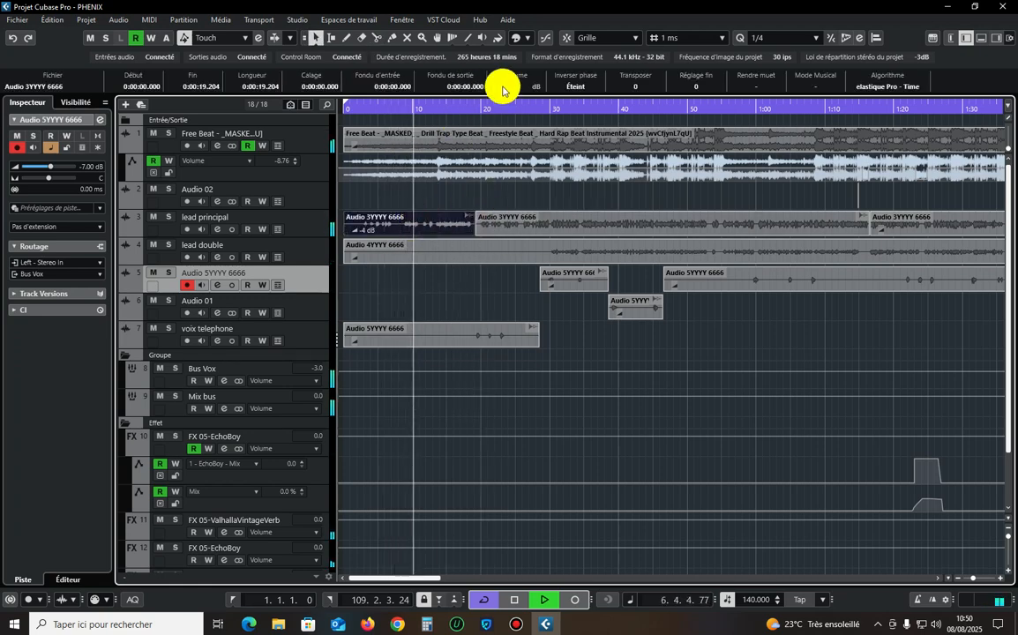
key(g)
click(311, 223)
key(g)
key(g)
key(g)
key(g)
key(g)
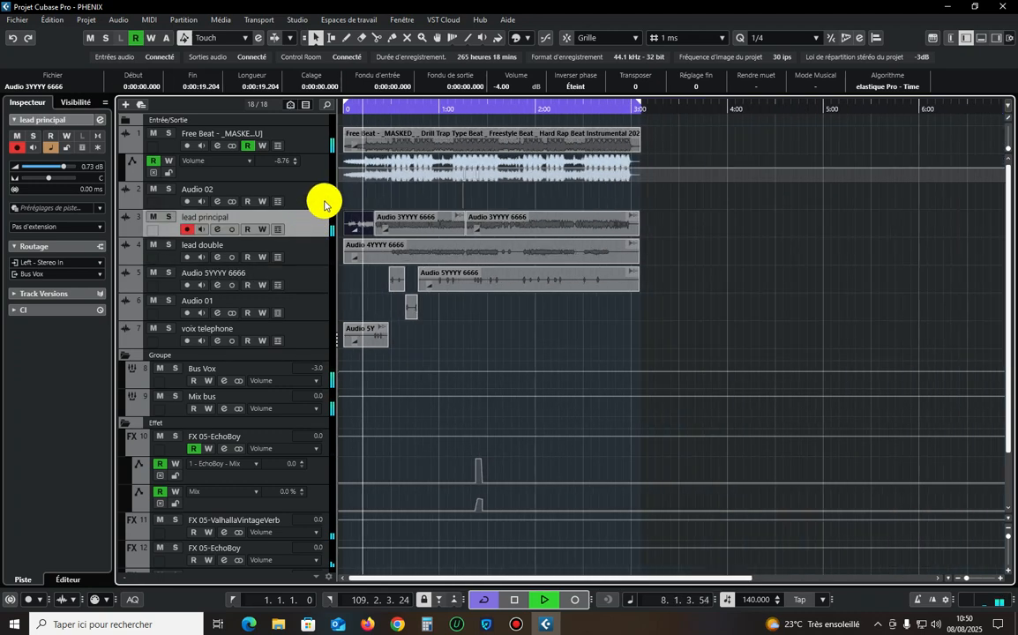
key(h)
click(324, 205)
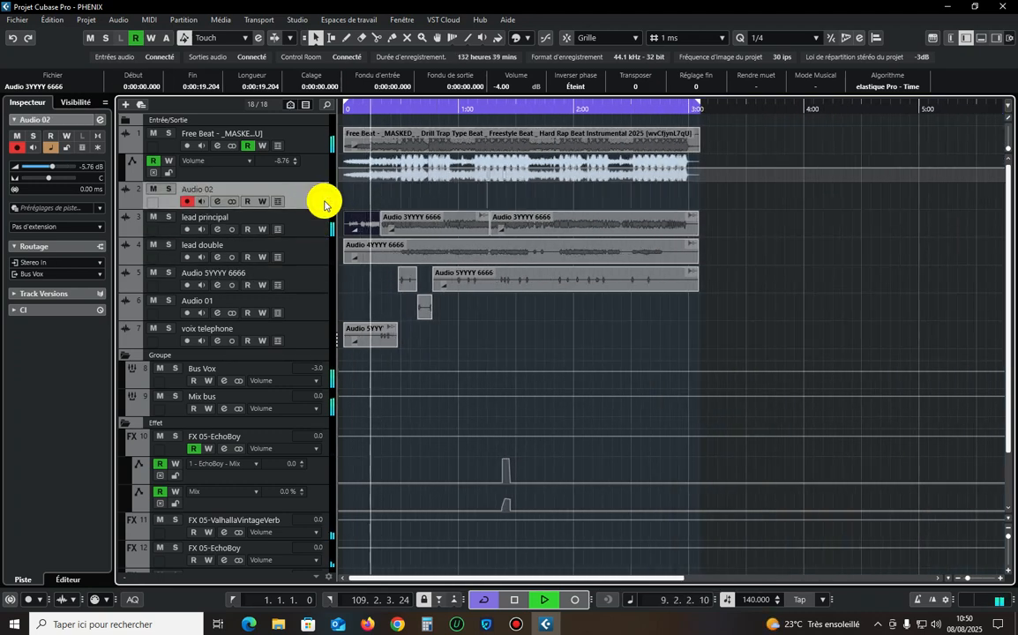
Split the opening lead principal segment again at about 0:13.3.
click(748, 238)
key(h)
key(h)
key(h)
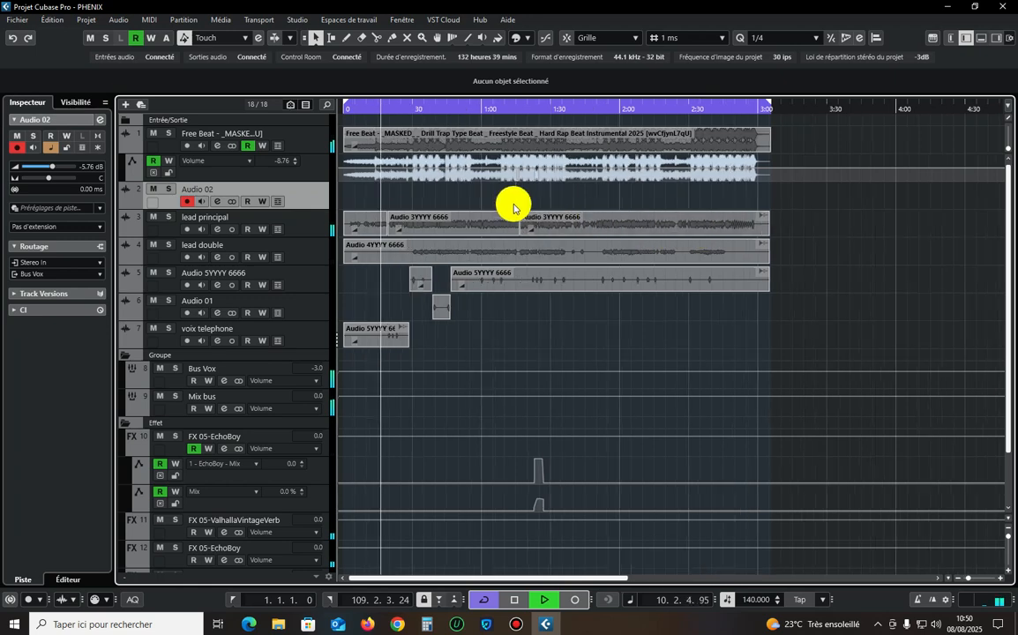
key(h)
key(h)
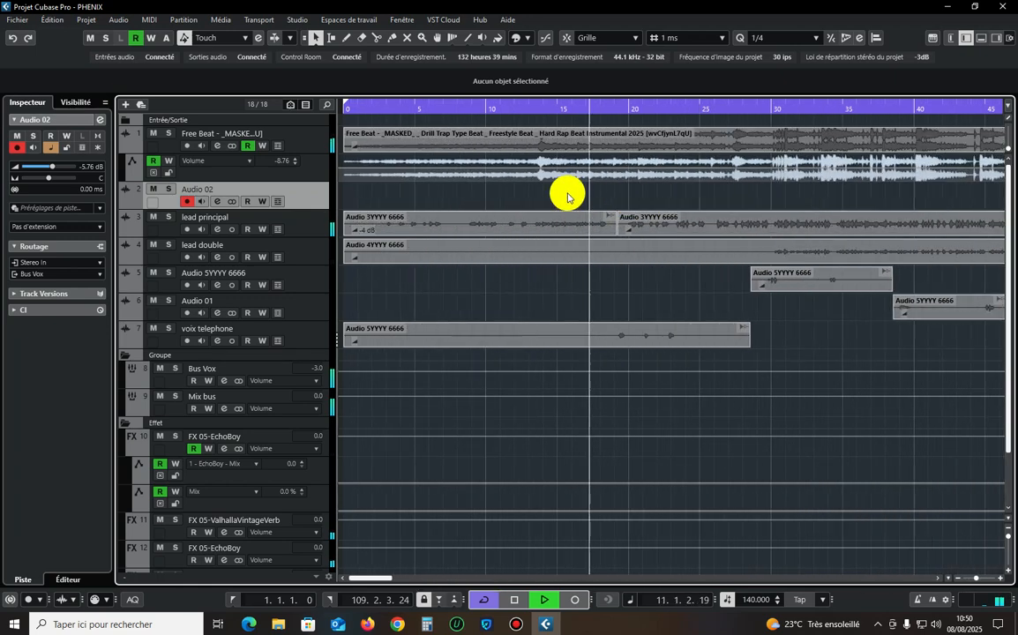
click(533, 109)
key(h)
key(h)
key(h)
right_click(644, 230)
click(703, 228)
key(h)
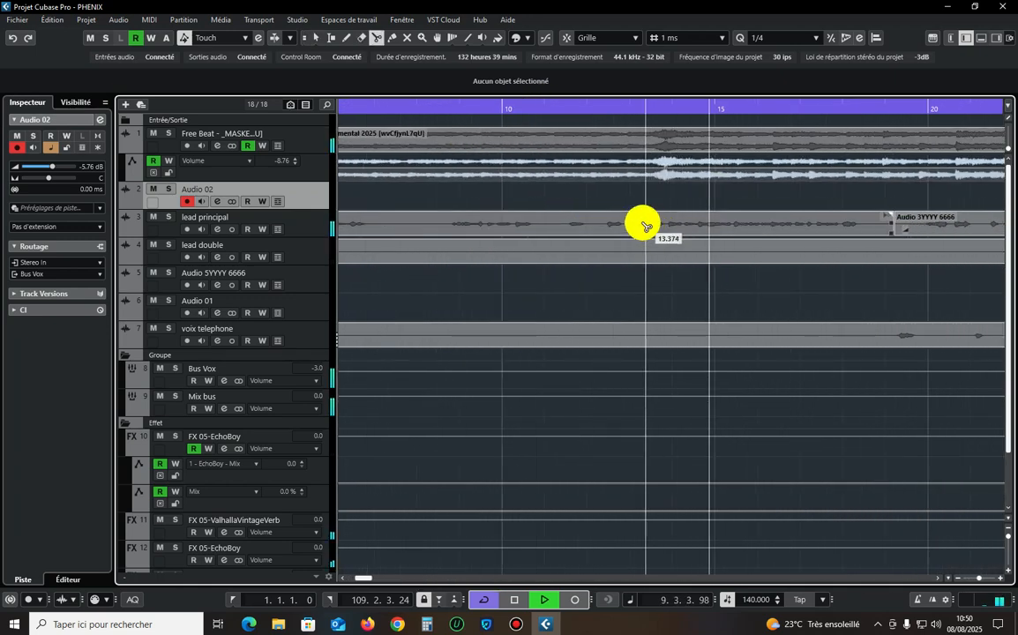
click(642, 227)
right_click(642, 226)
click(643, 226)
Move the new middle segment of lead principal to start at 0:13.396 and replay the mix from just before it.
key(h)
key(h)
key(h)
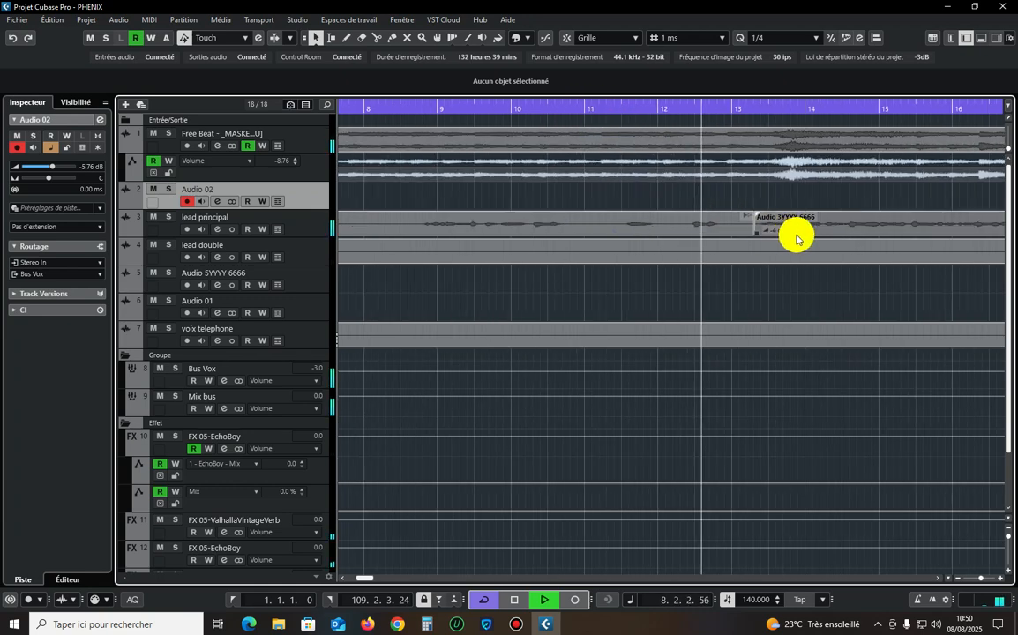
click(808, 215)
drag(808, 215, 722, 218)
click(692, 107)
key(h)
key(h)
click(589, 108)
key(g)
key(g)
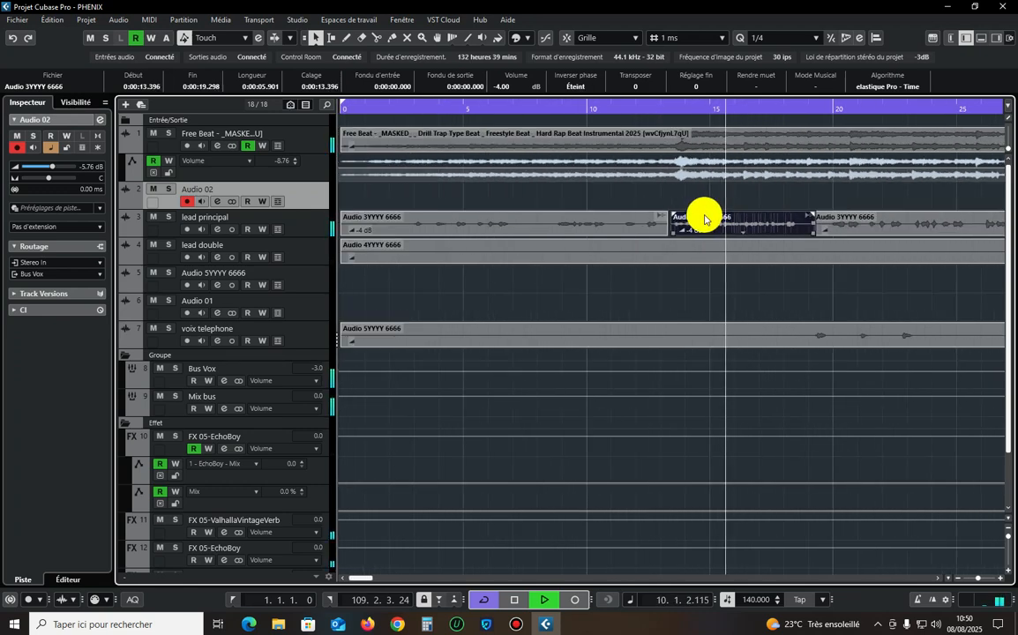
Display the whole arrangement at reduced track height and listen to the mix through the voix telephone passage, leaving lead principal selected.
key(g)
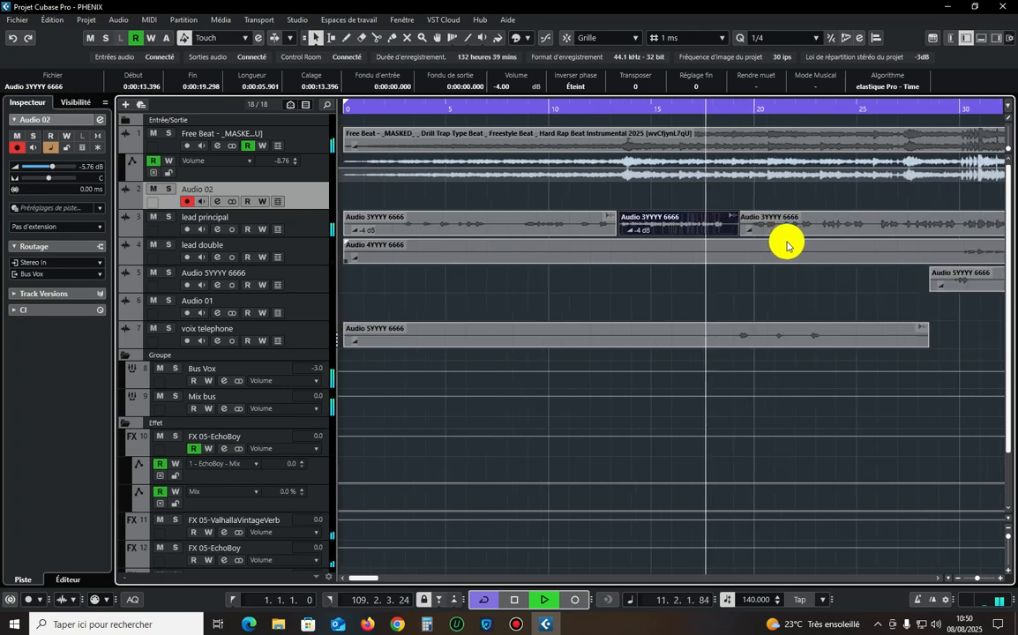
key(g)
key(g)
key(g)
key(g)
key(g)
key(g)
key(g)
key(g)
key(z)
key(z)
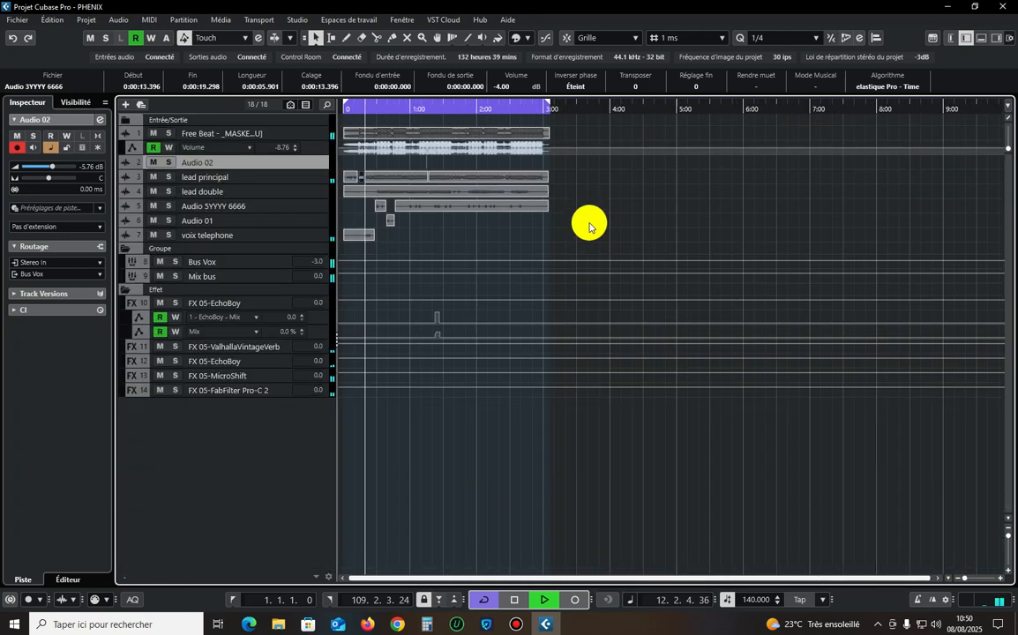
click(589, 222)
click(316, 247)
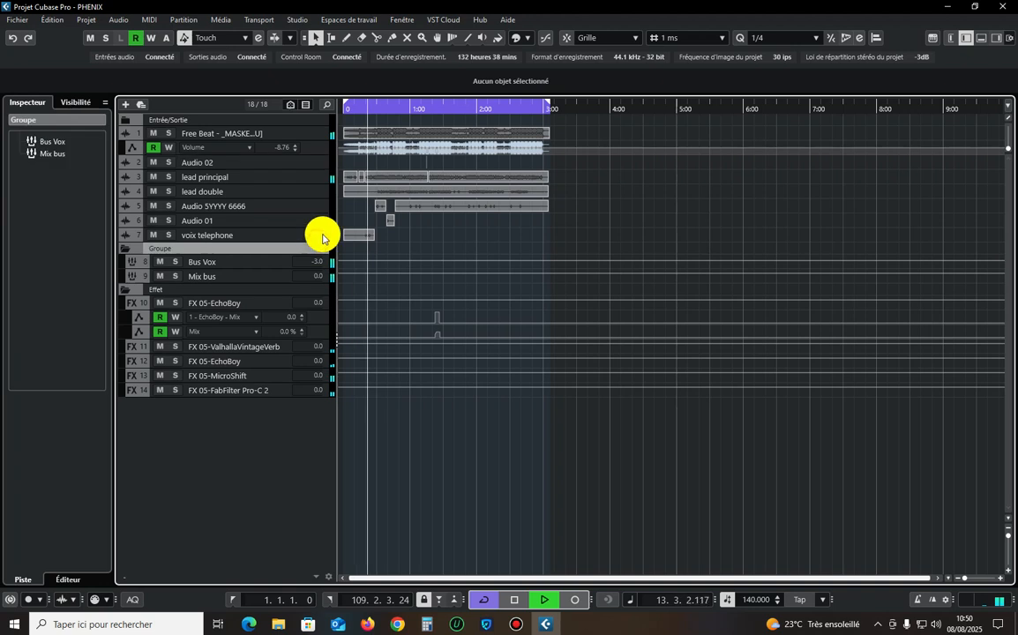
click(322, 234)
key(ctrl+a)
click(582, 214)
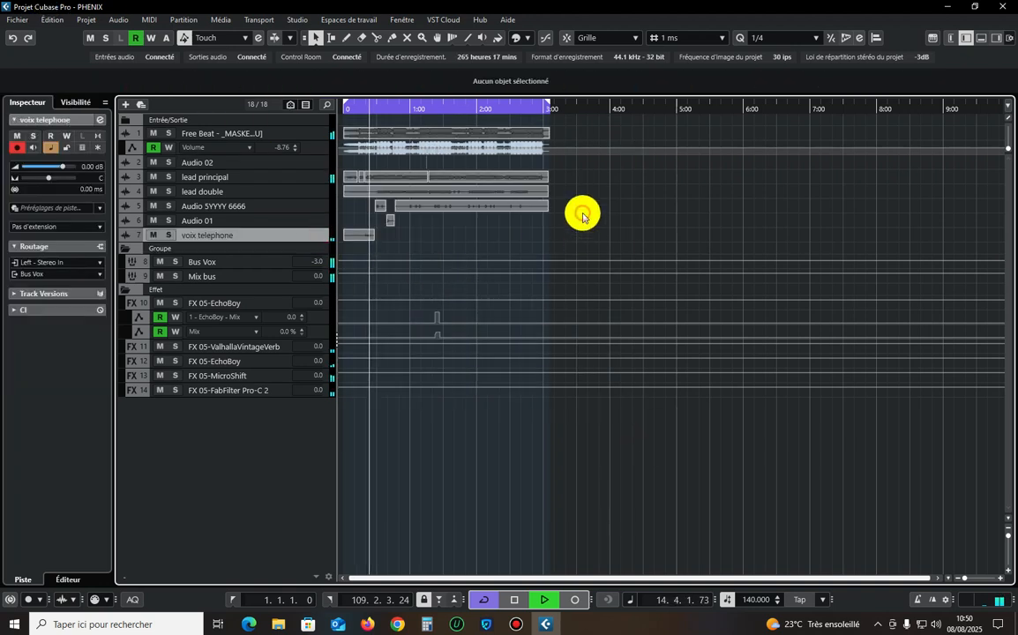
click(308, 181)
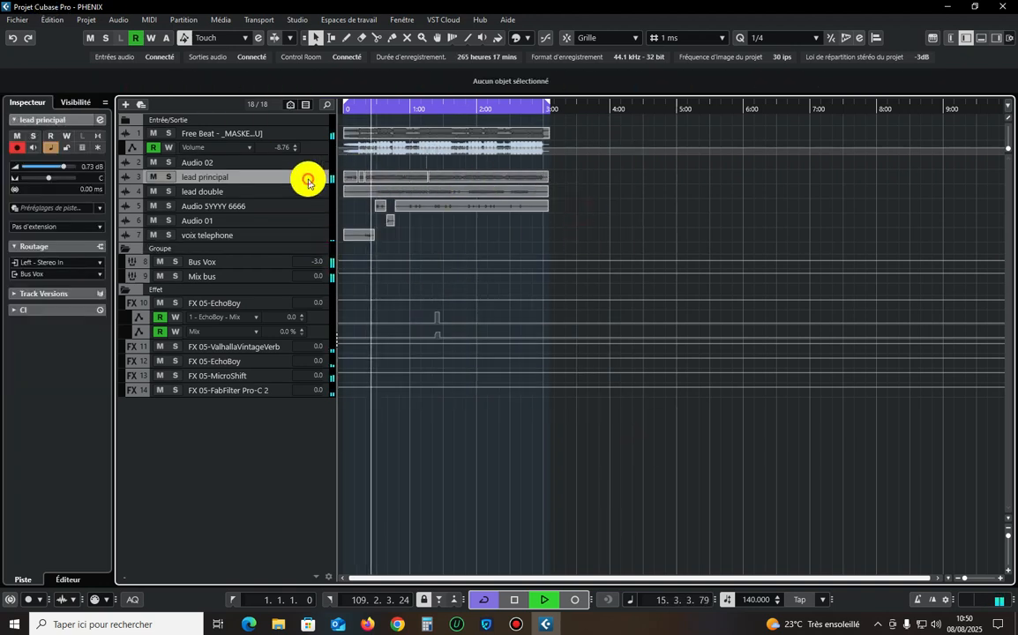
click(381, 179)
click(648, 193)
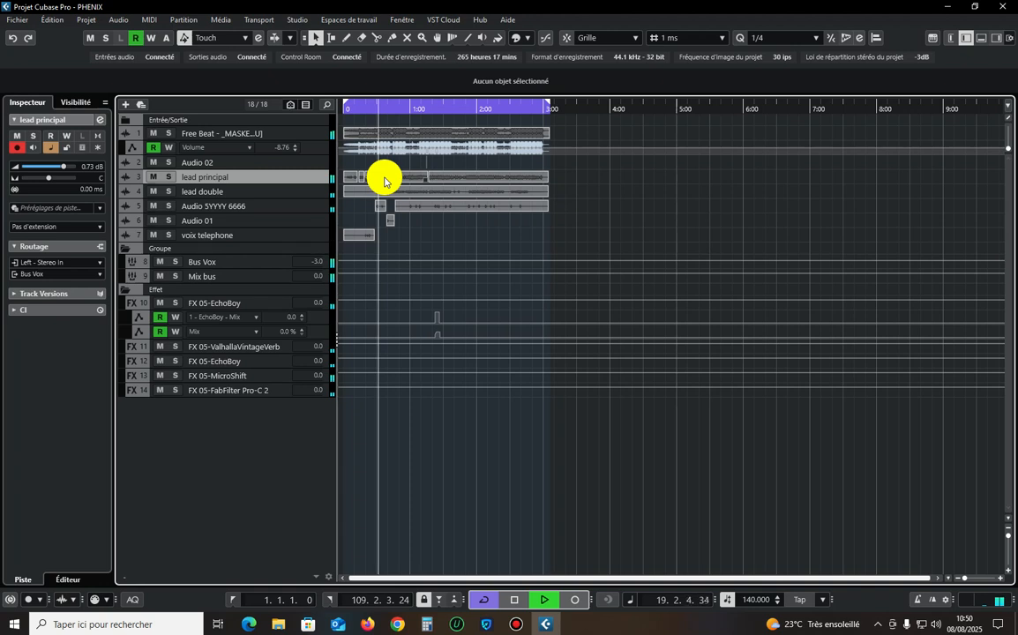
Add the Xvox SFX plug-in as the third insert on the Audio 01 track.
click(310, 206)
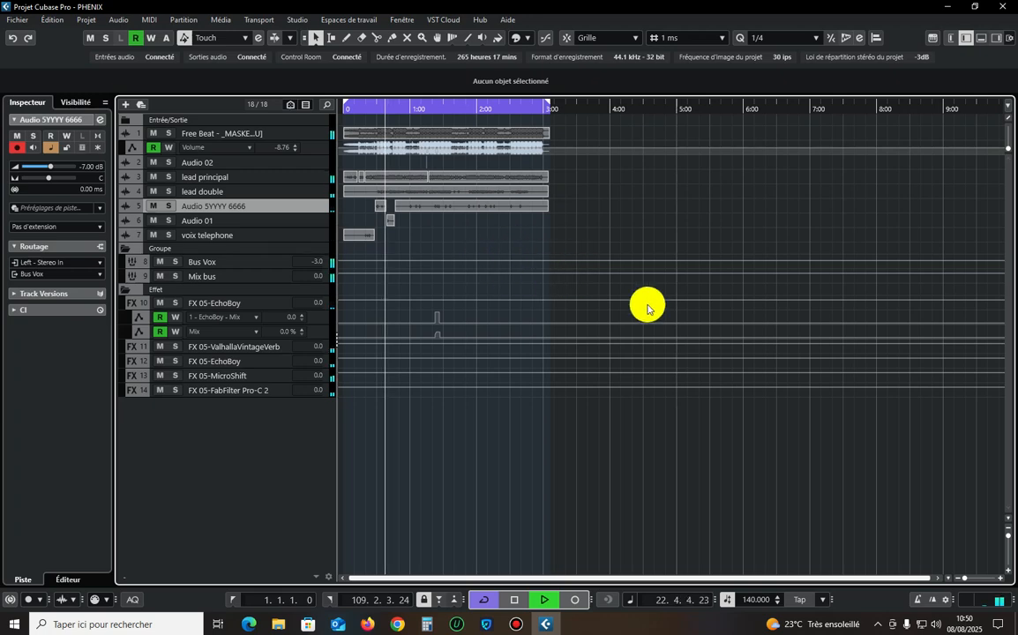
key(h)
key(h)
key(h)
key(h)
key(h)
key(h)
drag(1008, 536, 1008, 541)
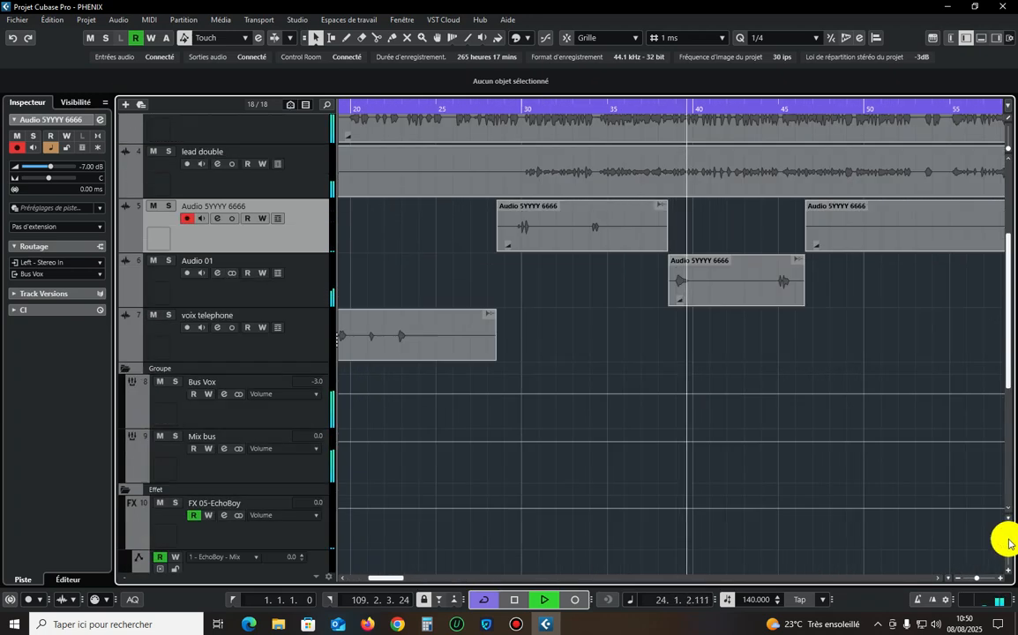
key(h)
key(g)
key(g)
click(307, 277)
key(g)
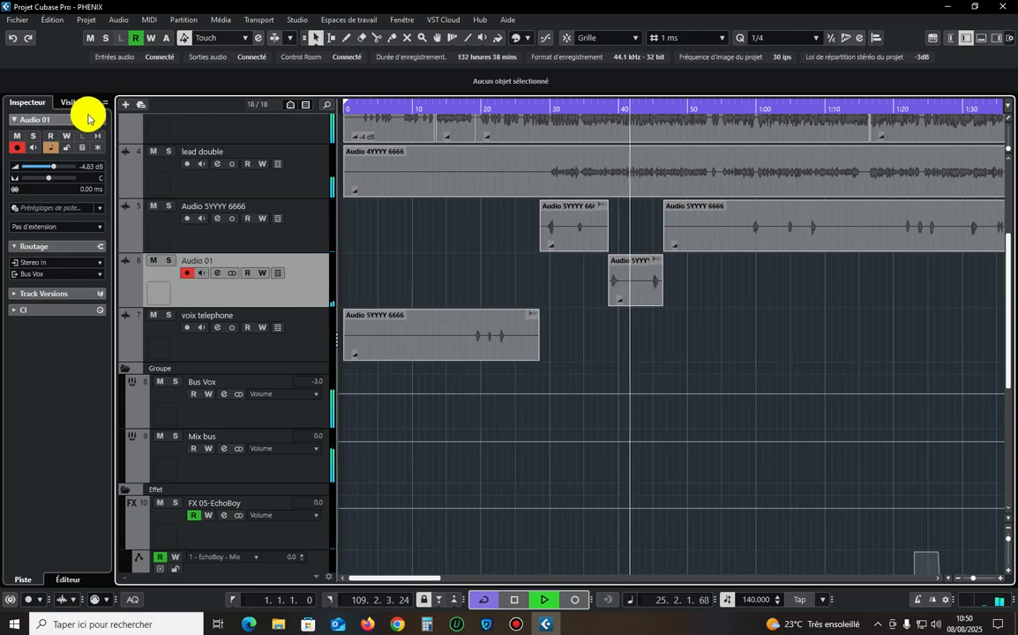
click(99, 117)
click(357, 240)
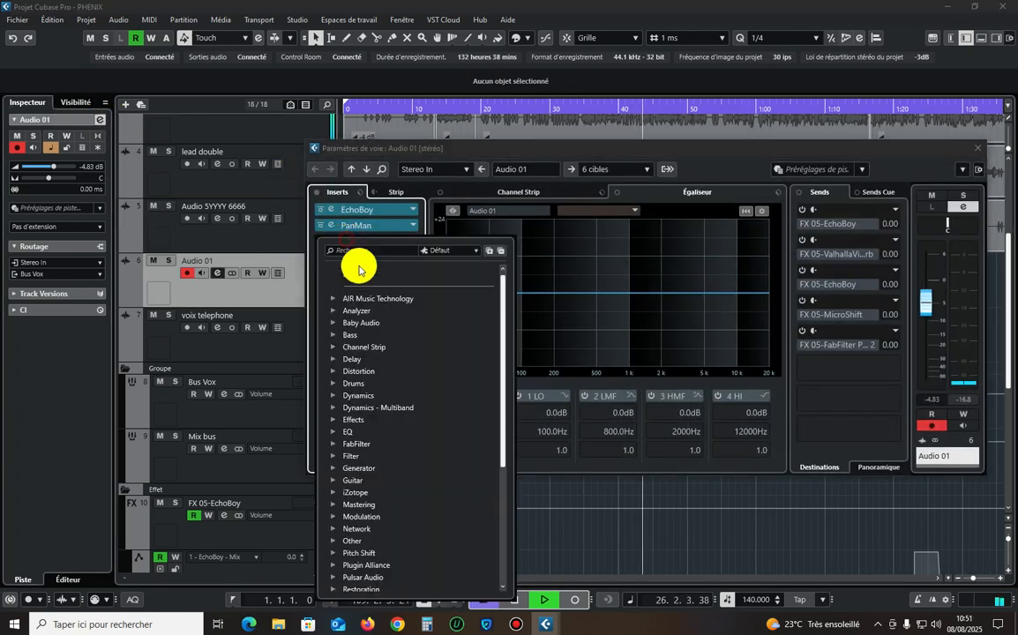
text(xv)
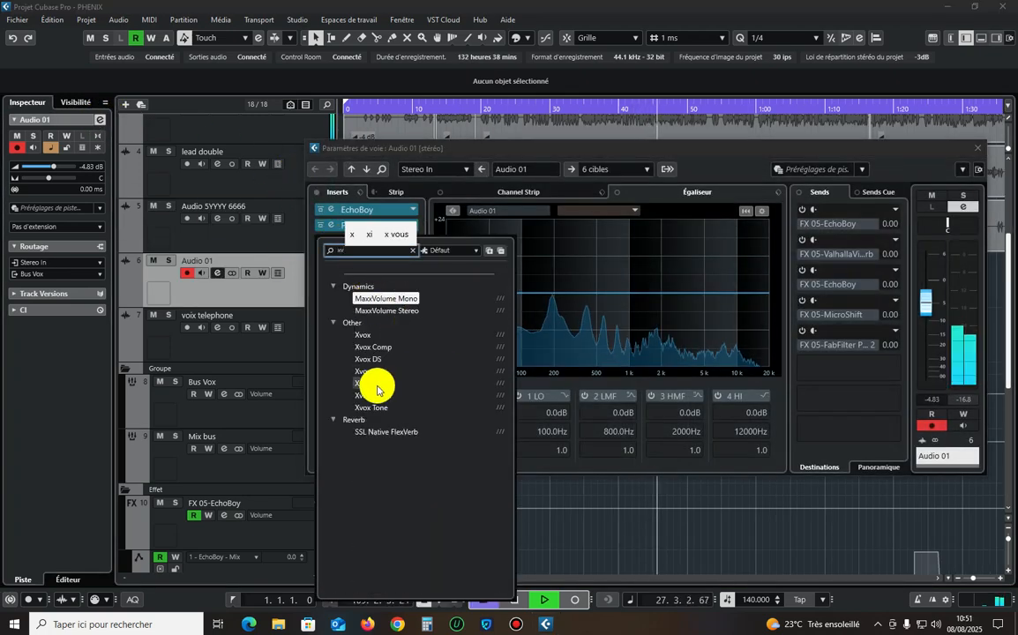
click(371, 384)
Load the Destroyed factory preset in Xvox SFX and close the plug-in and channel settings windows.
click(509, 194)
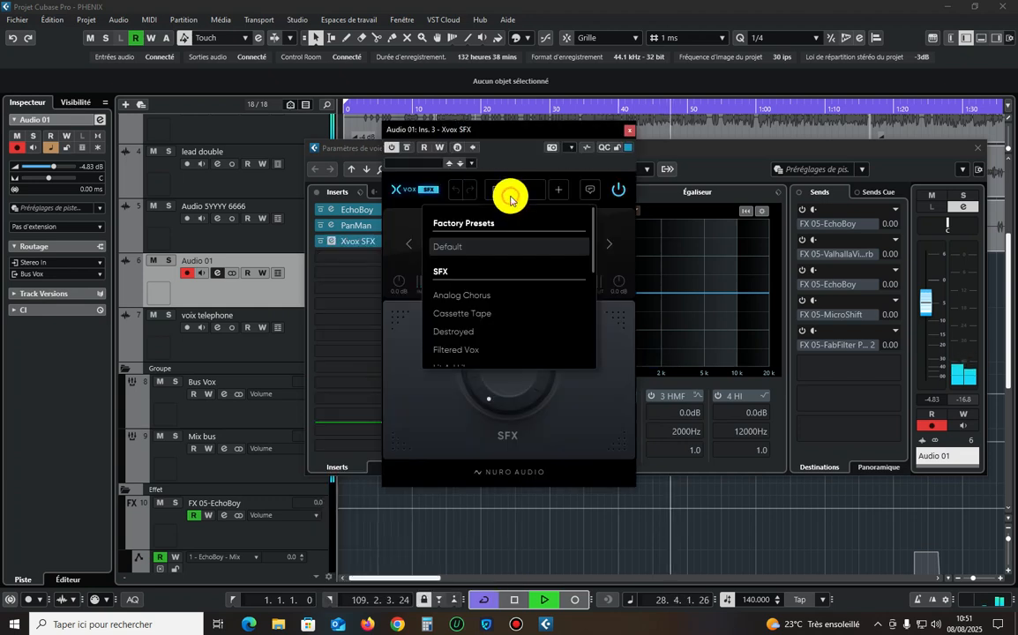
scroll(495, 318, down, 1)
click(495, 269)
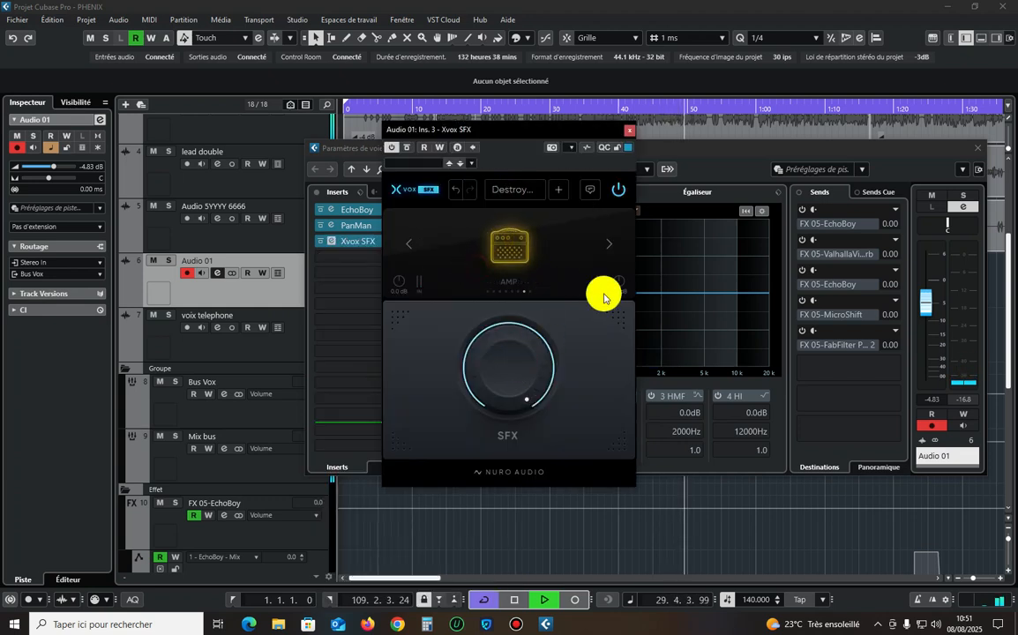
click(632, 131)
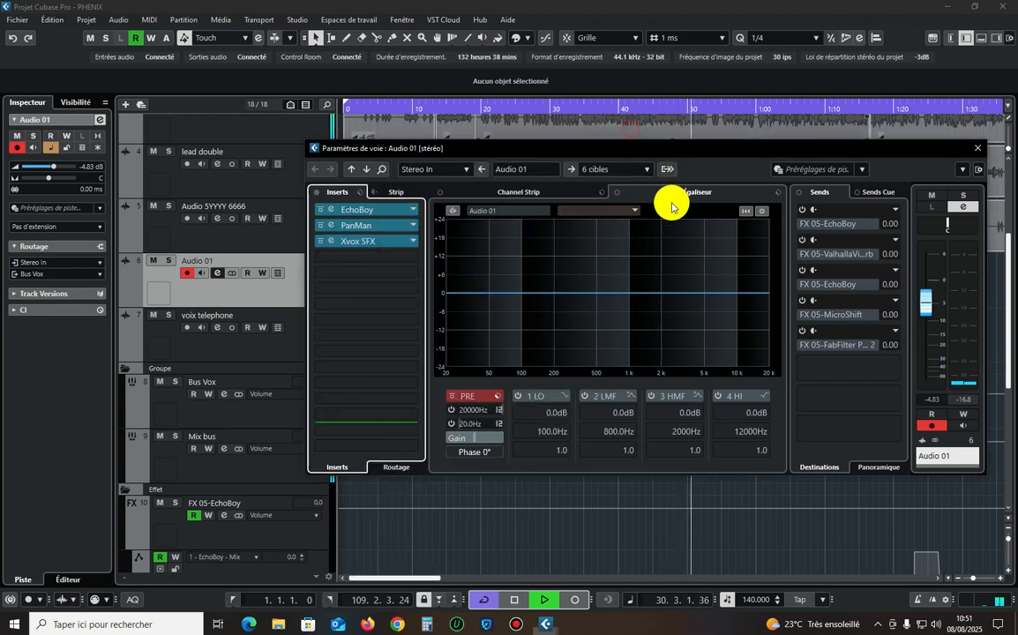
click(977, 147)
Split the long Audio 5YYYY 6666 clip on track 5 at 0:58.036 and 1:02.793 to isolate one ad-lib.
right_click(662, 248)
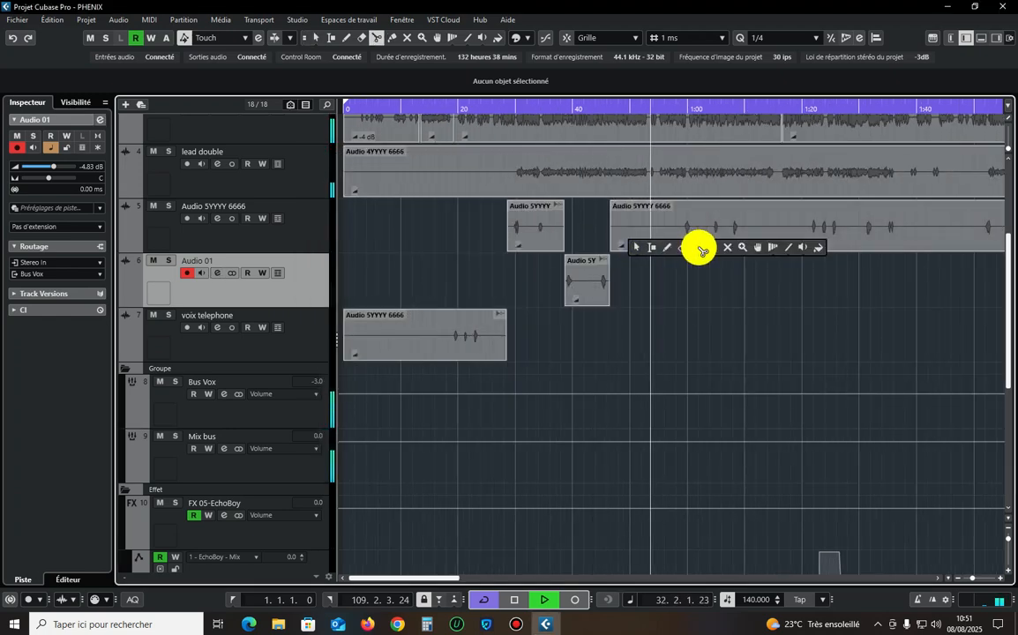
click(695, 246)
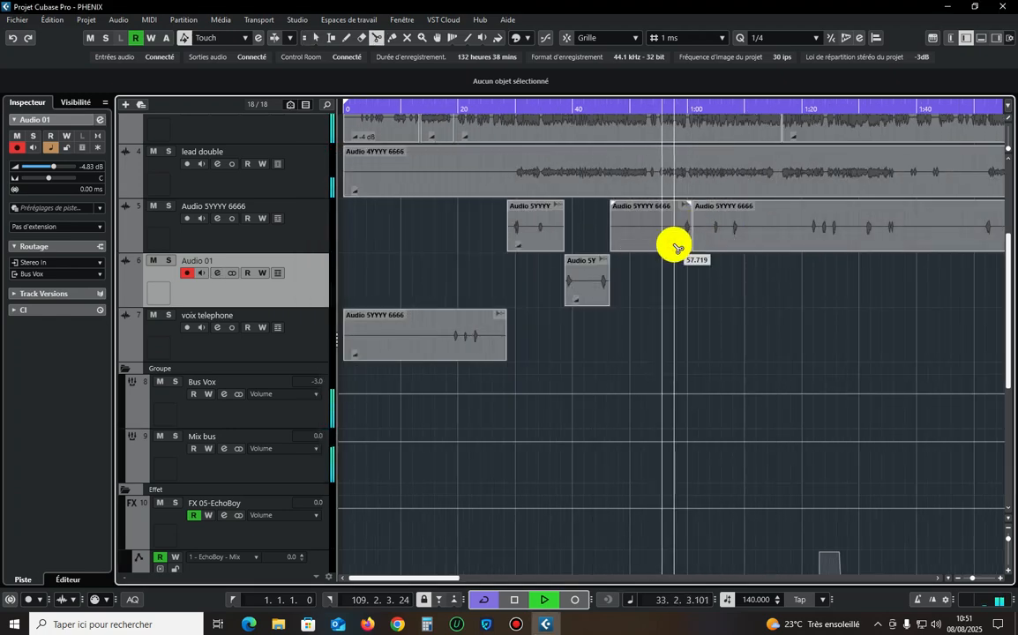
click(677, 232)
click(704, 236)
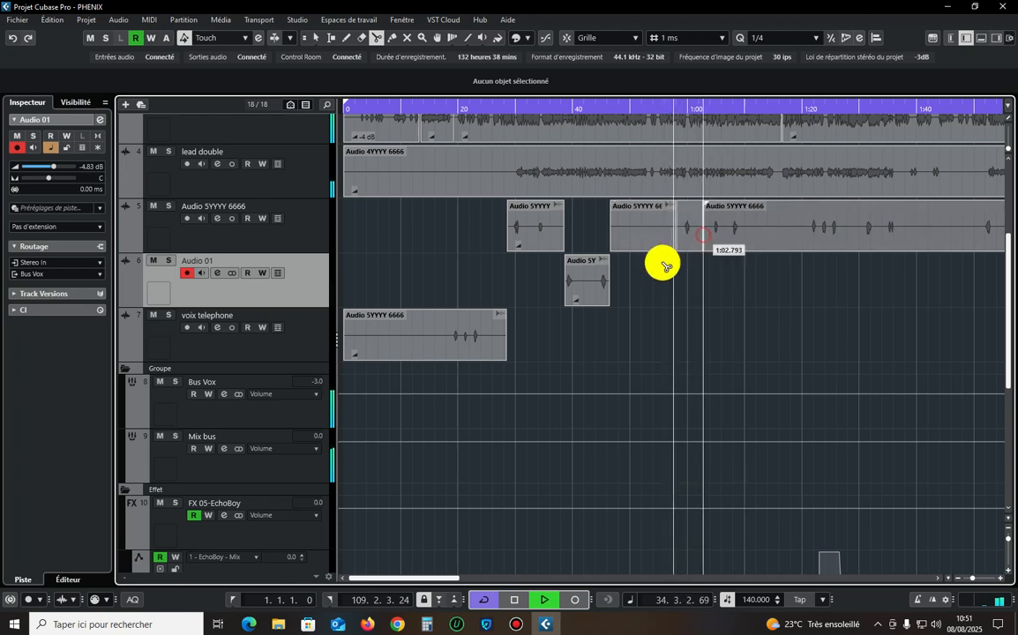
Move the isolated ad-lib down to the Audio 01 track and delete the leftover track 5 segment between 0:46.555 and 0:58.036.
right_click(666, 265)
click(672, 261)
drag(685, 233, 682, 280)
click(648, 243)
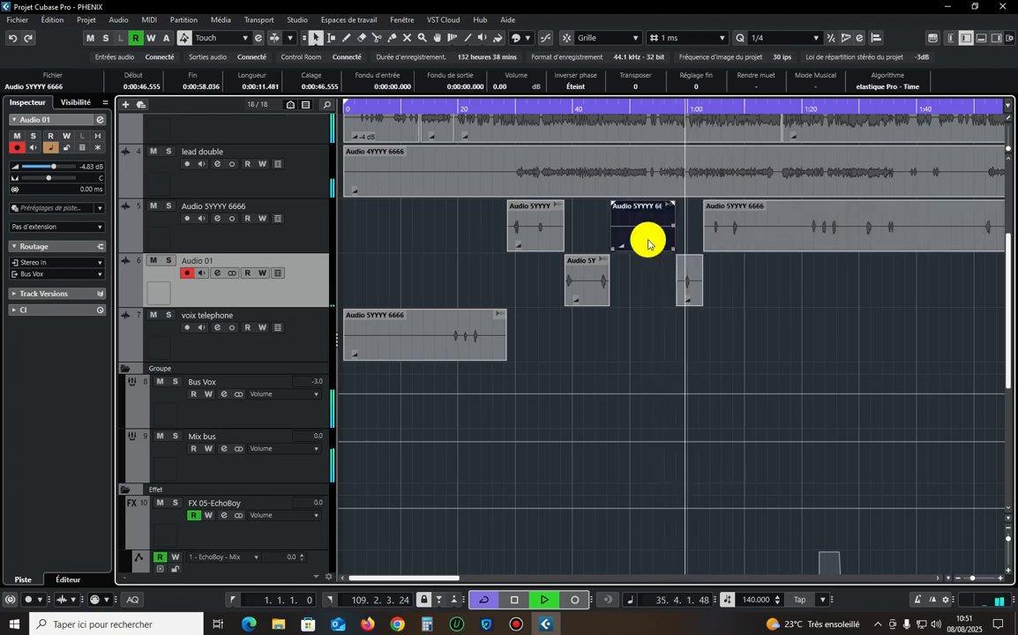
key(Delete)
scroll(766, 284, down, 8)
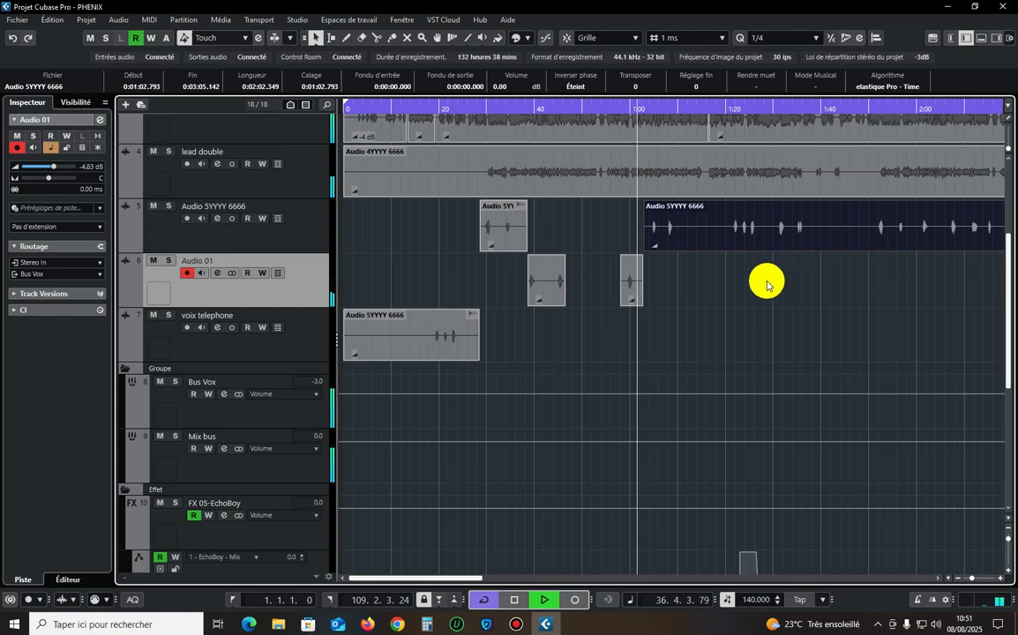
scroll(526, 335, down, 5)
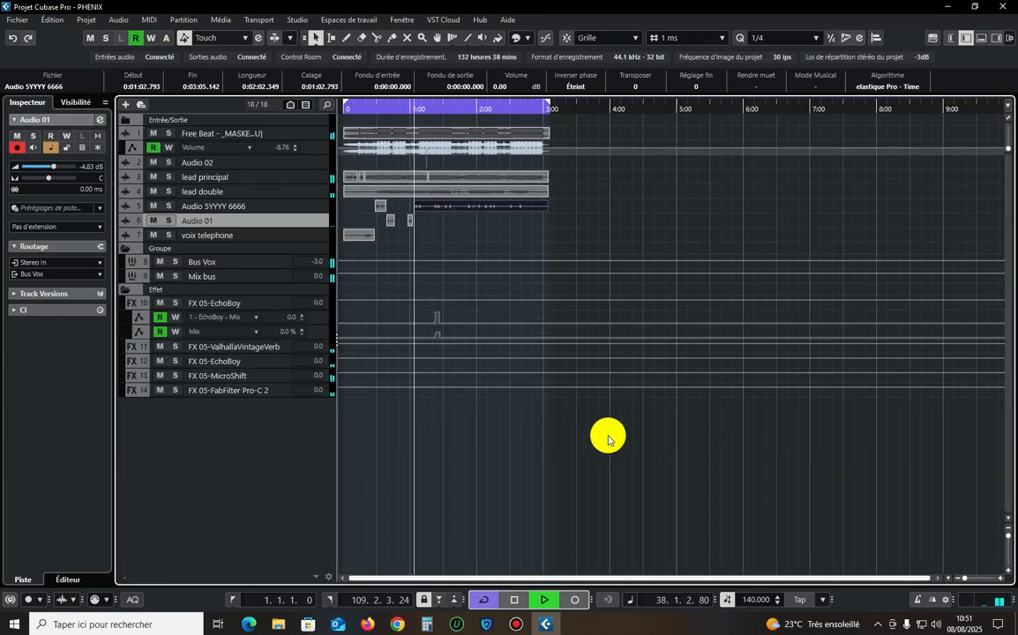
drag(653, 441, 340, 117)
click(585, 210)
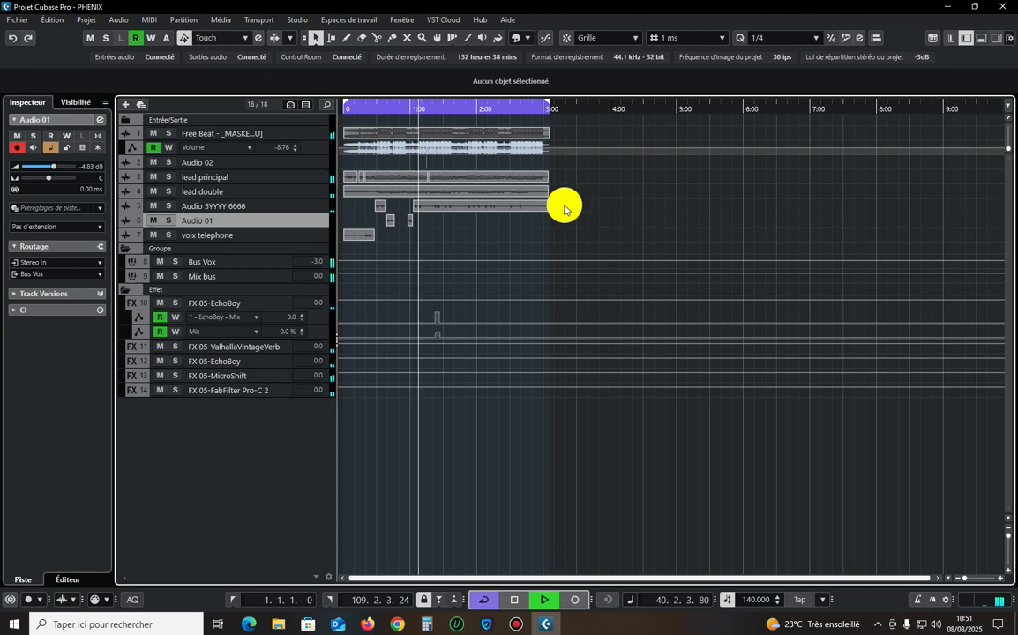
Try to change the volume of the Free Beat track.
click(314, 136)
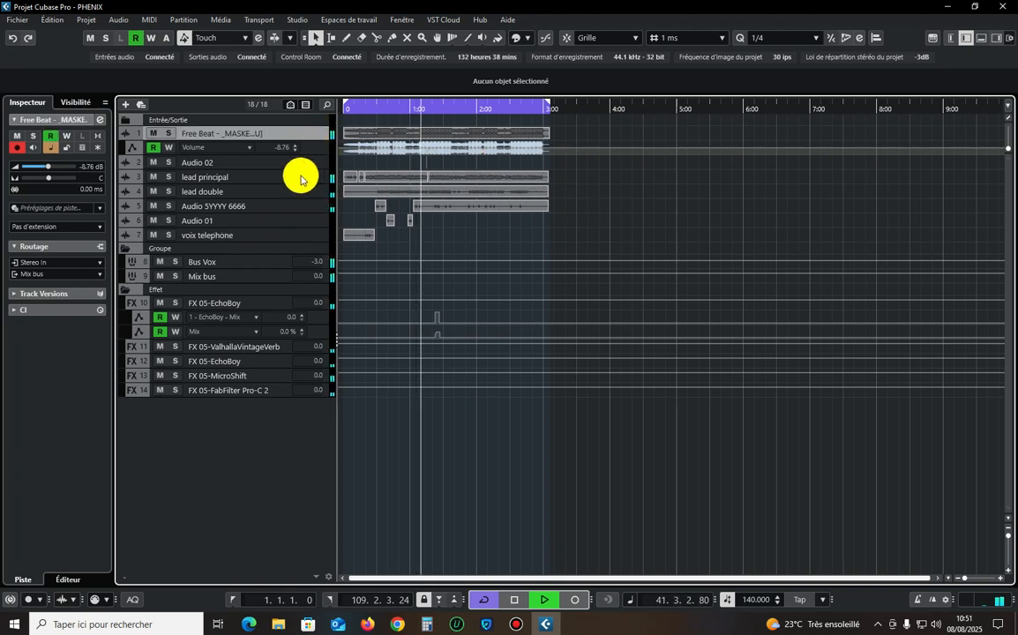
double_click(92, 167)
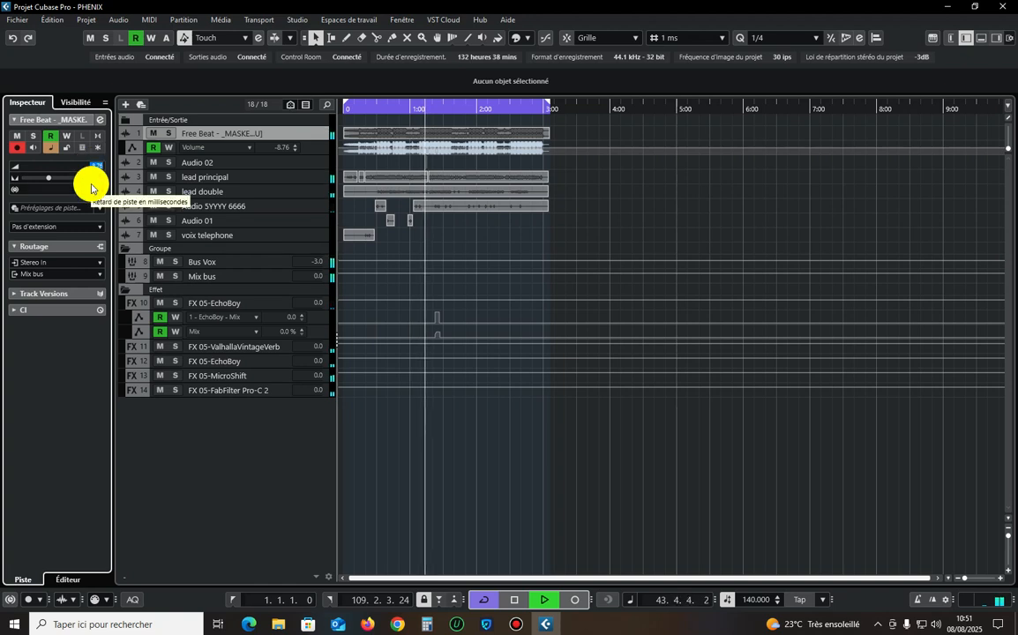
click(91, 186)
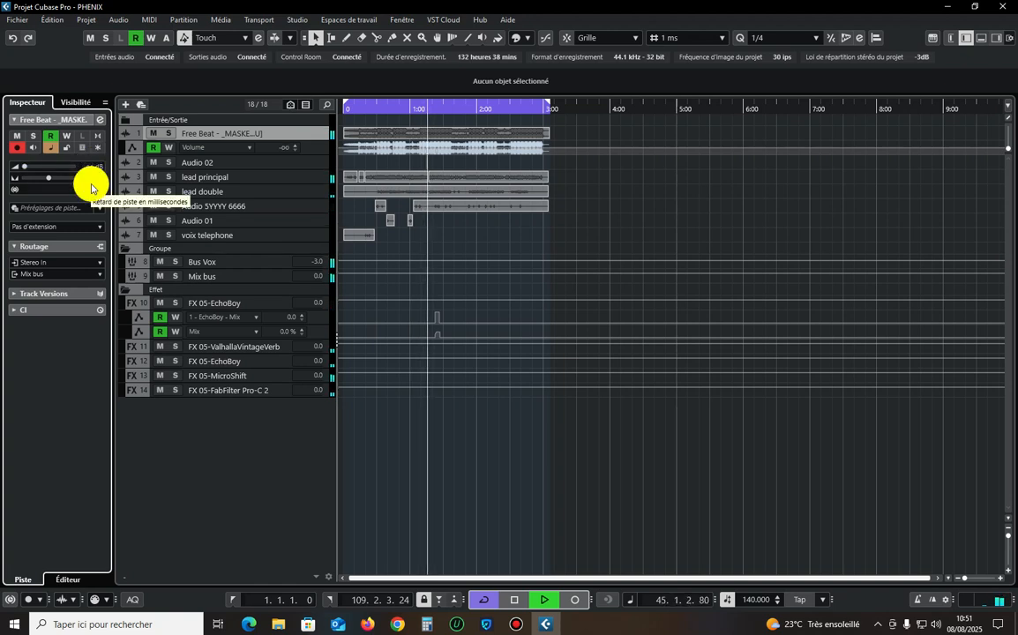
click(654, 438)
key(ctrl+a)
click(654, 241)
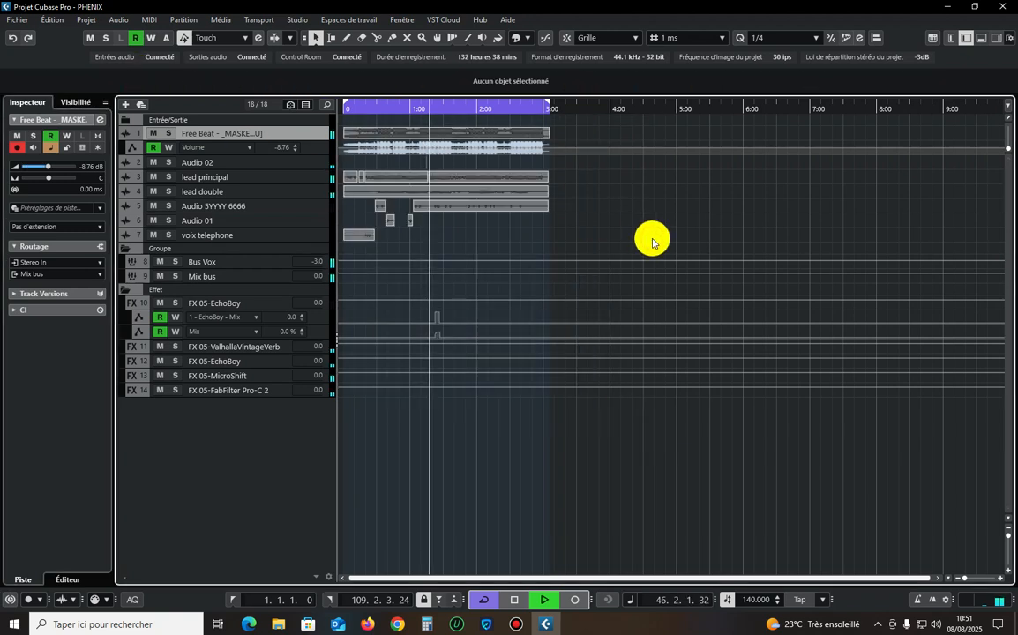
Select the lead principal track, stop playback and switch to the Bandicam recorder.
click(317, 178)
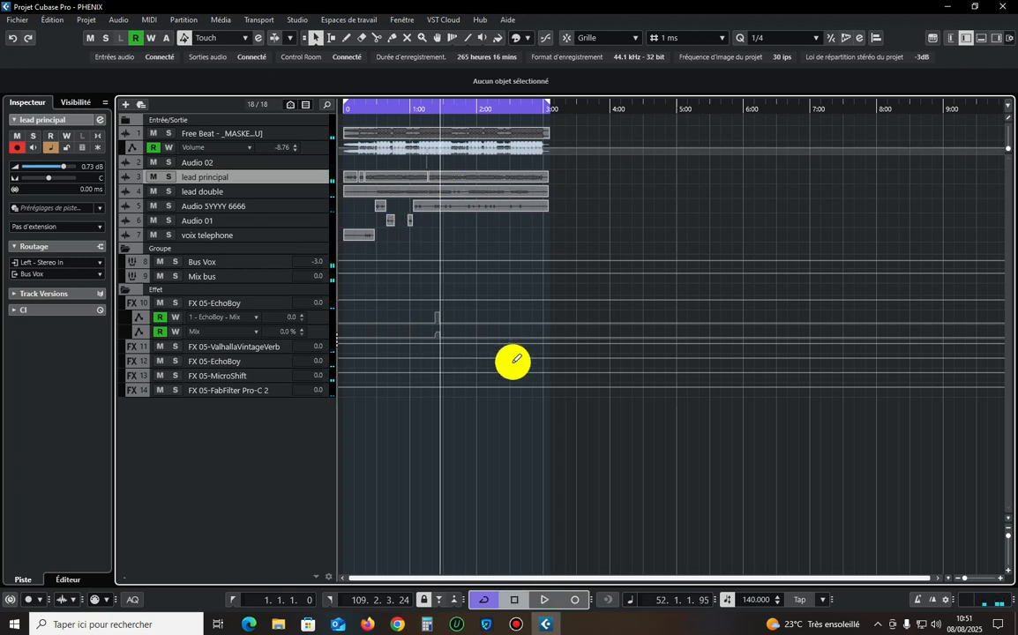
click(514, 623)
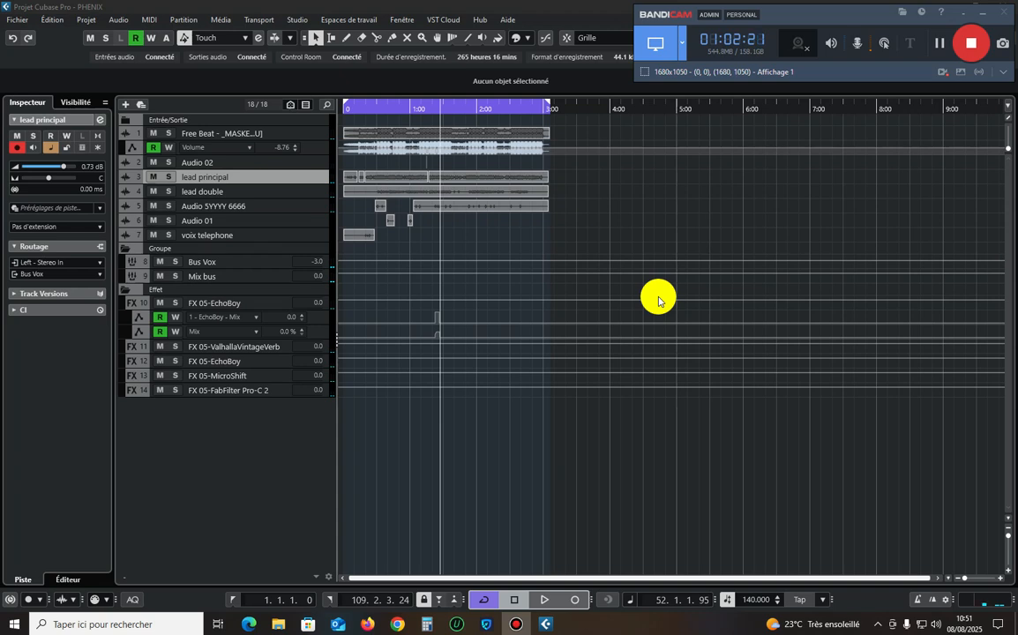